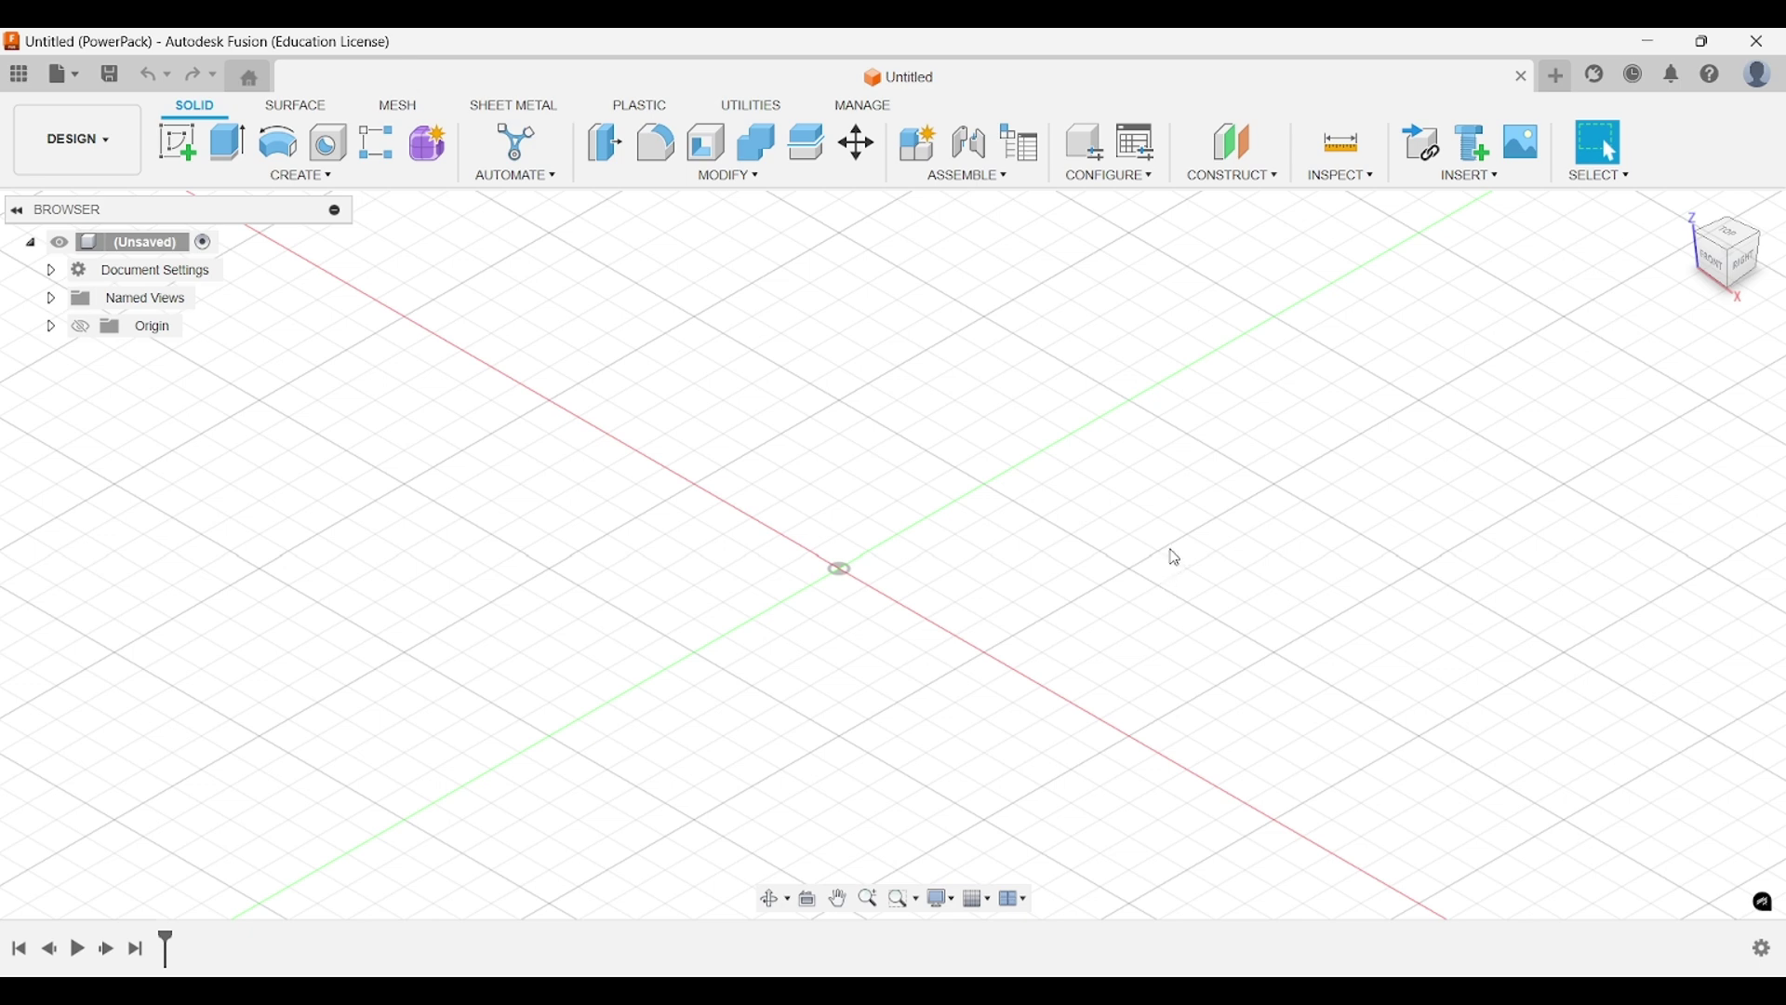
pyautogui.moveTo(1176, 598); pyautogui.dragTo(1133, 551, button='middle')
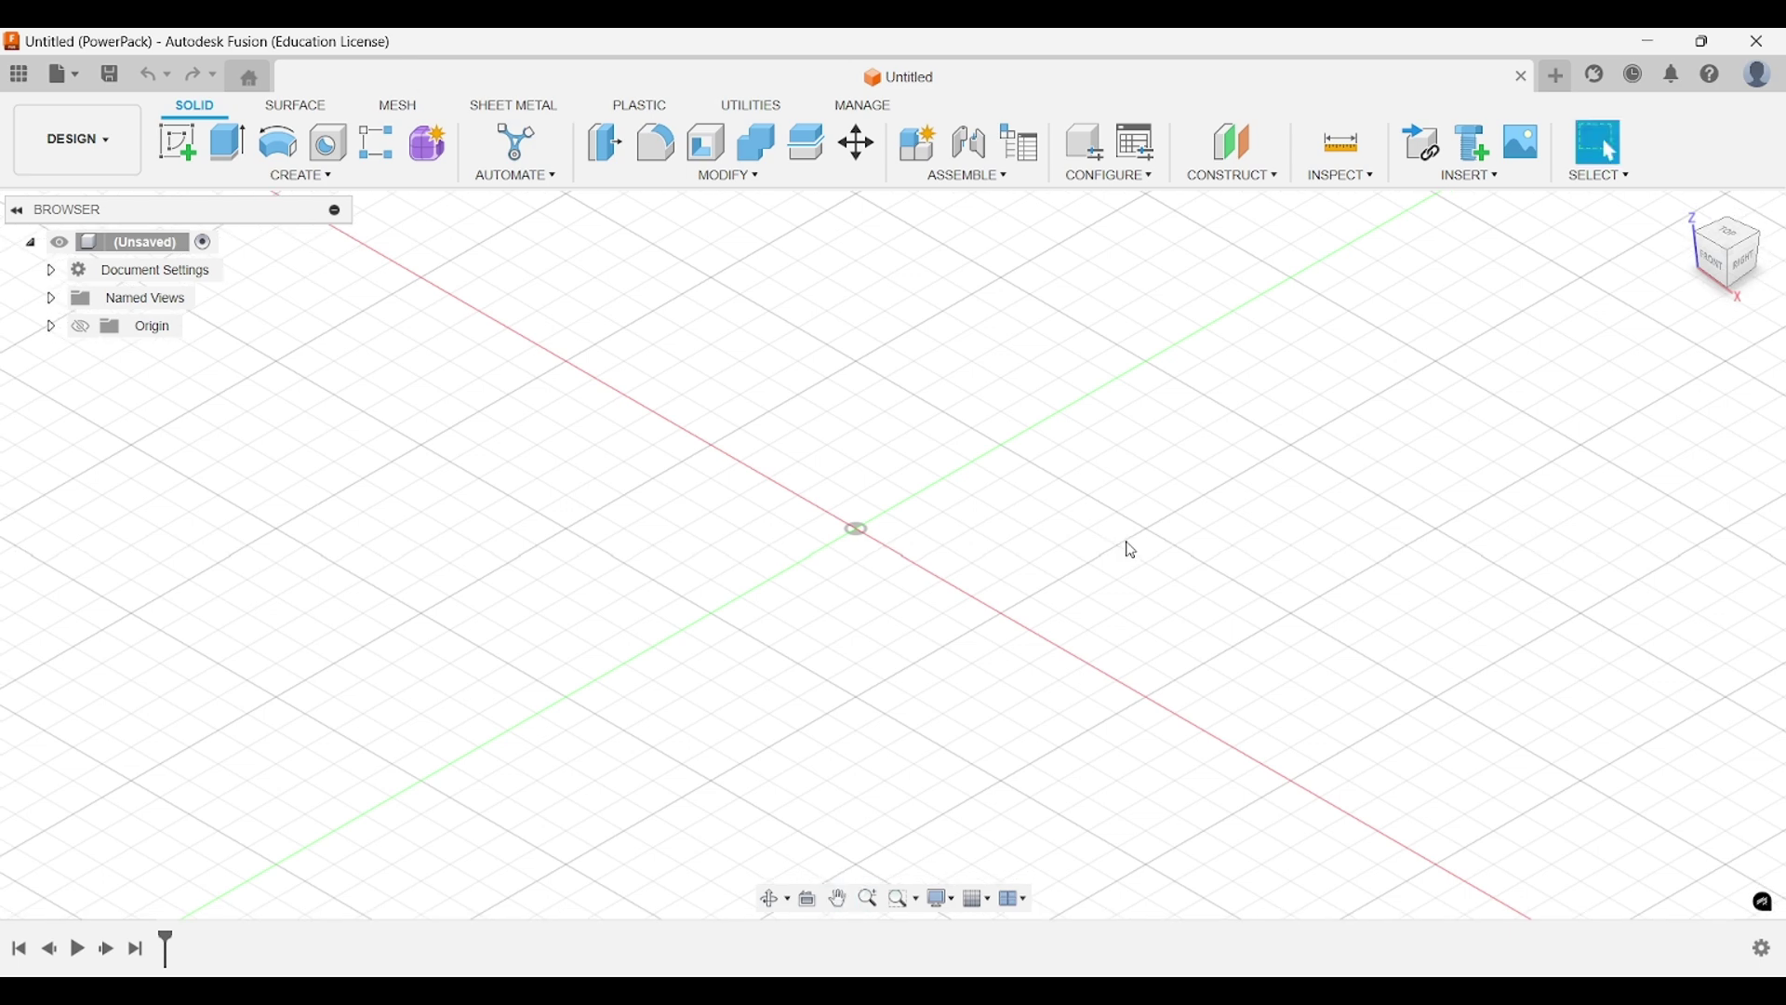
pyautogui.moveTo(1130, 549); pyautogui.dragTo(1144, 559, button='middle')
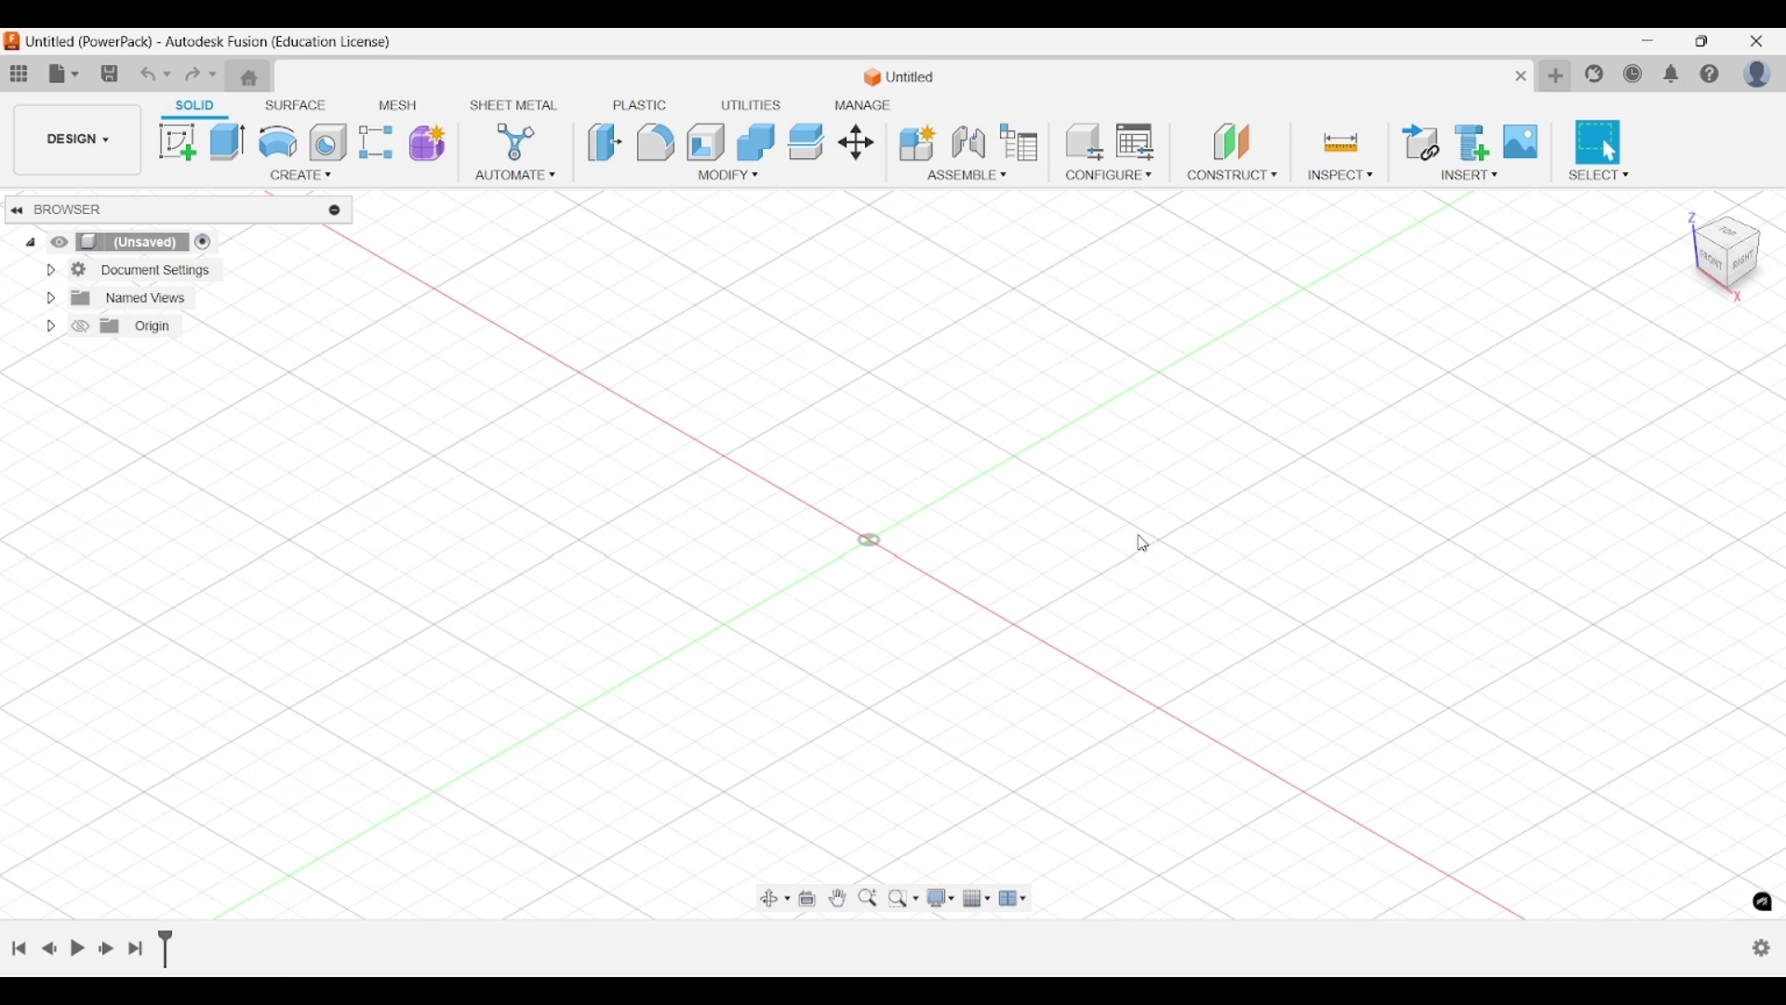
pyautogui.moveTo(1144, 544); pyautogui.dragTo(1109, 554, button='middle')
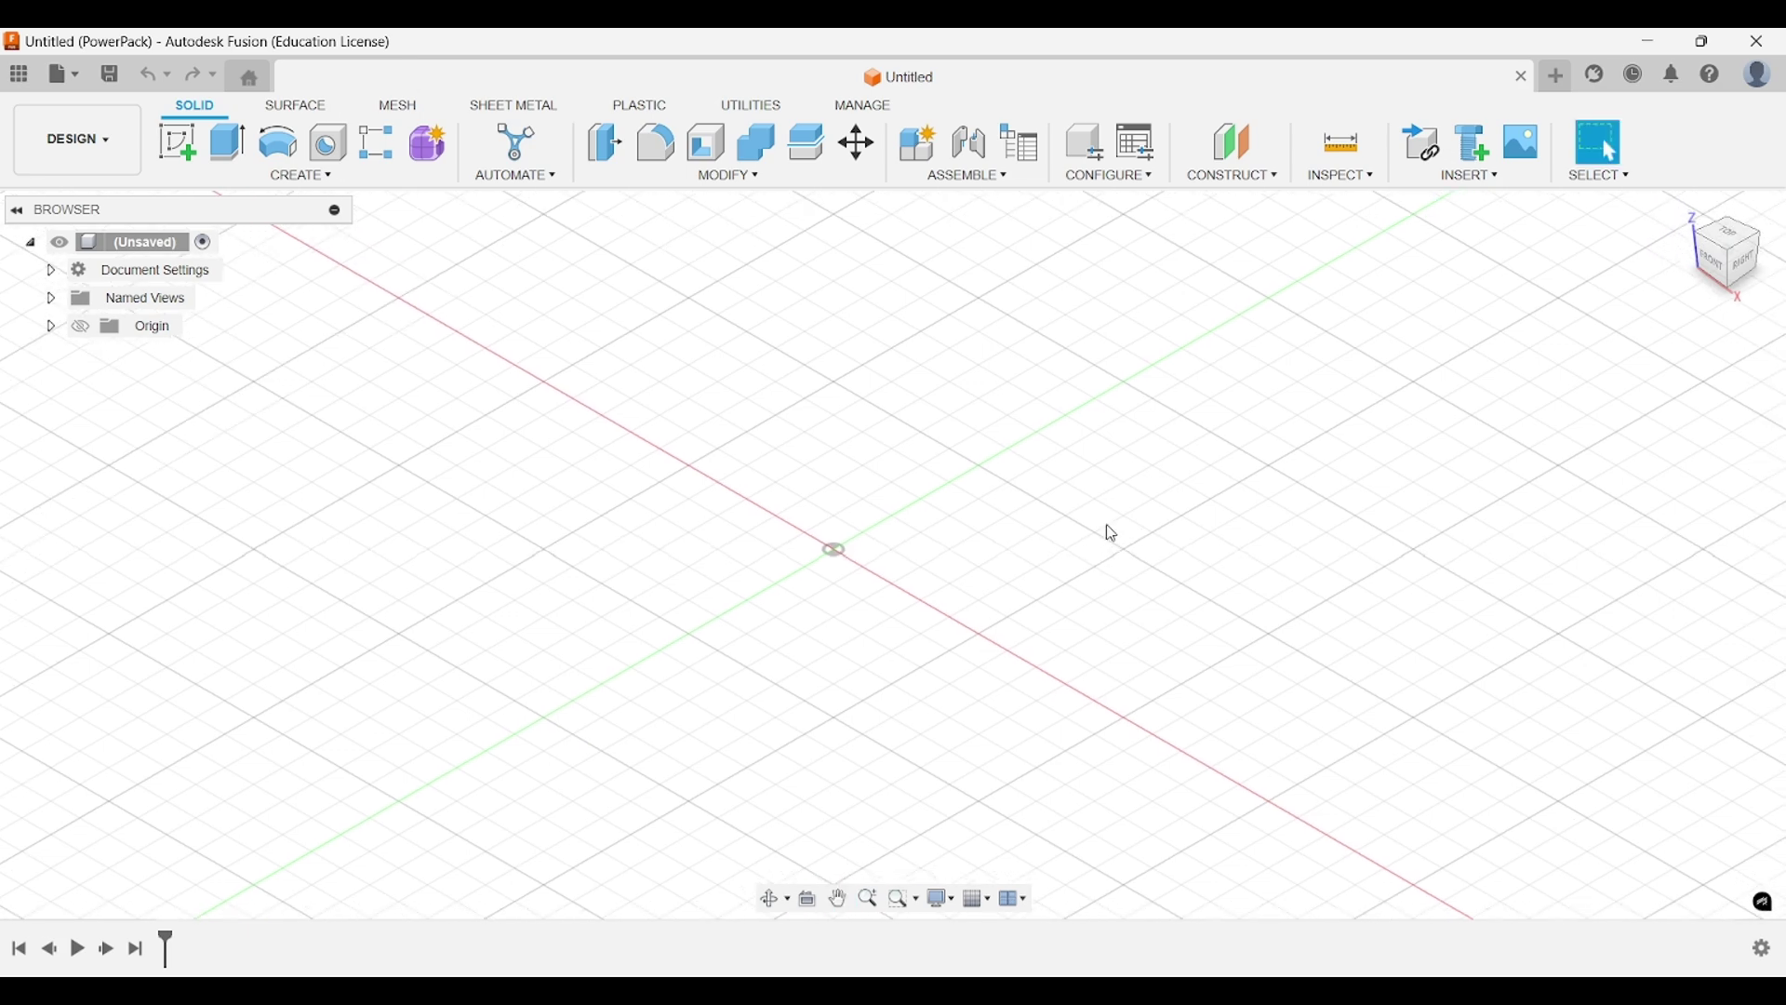
pyautogui.moveTo(1107, 526); pyautogui.dragTo(1149, 544, button='middle')
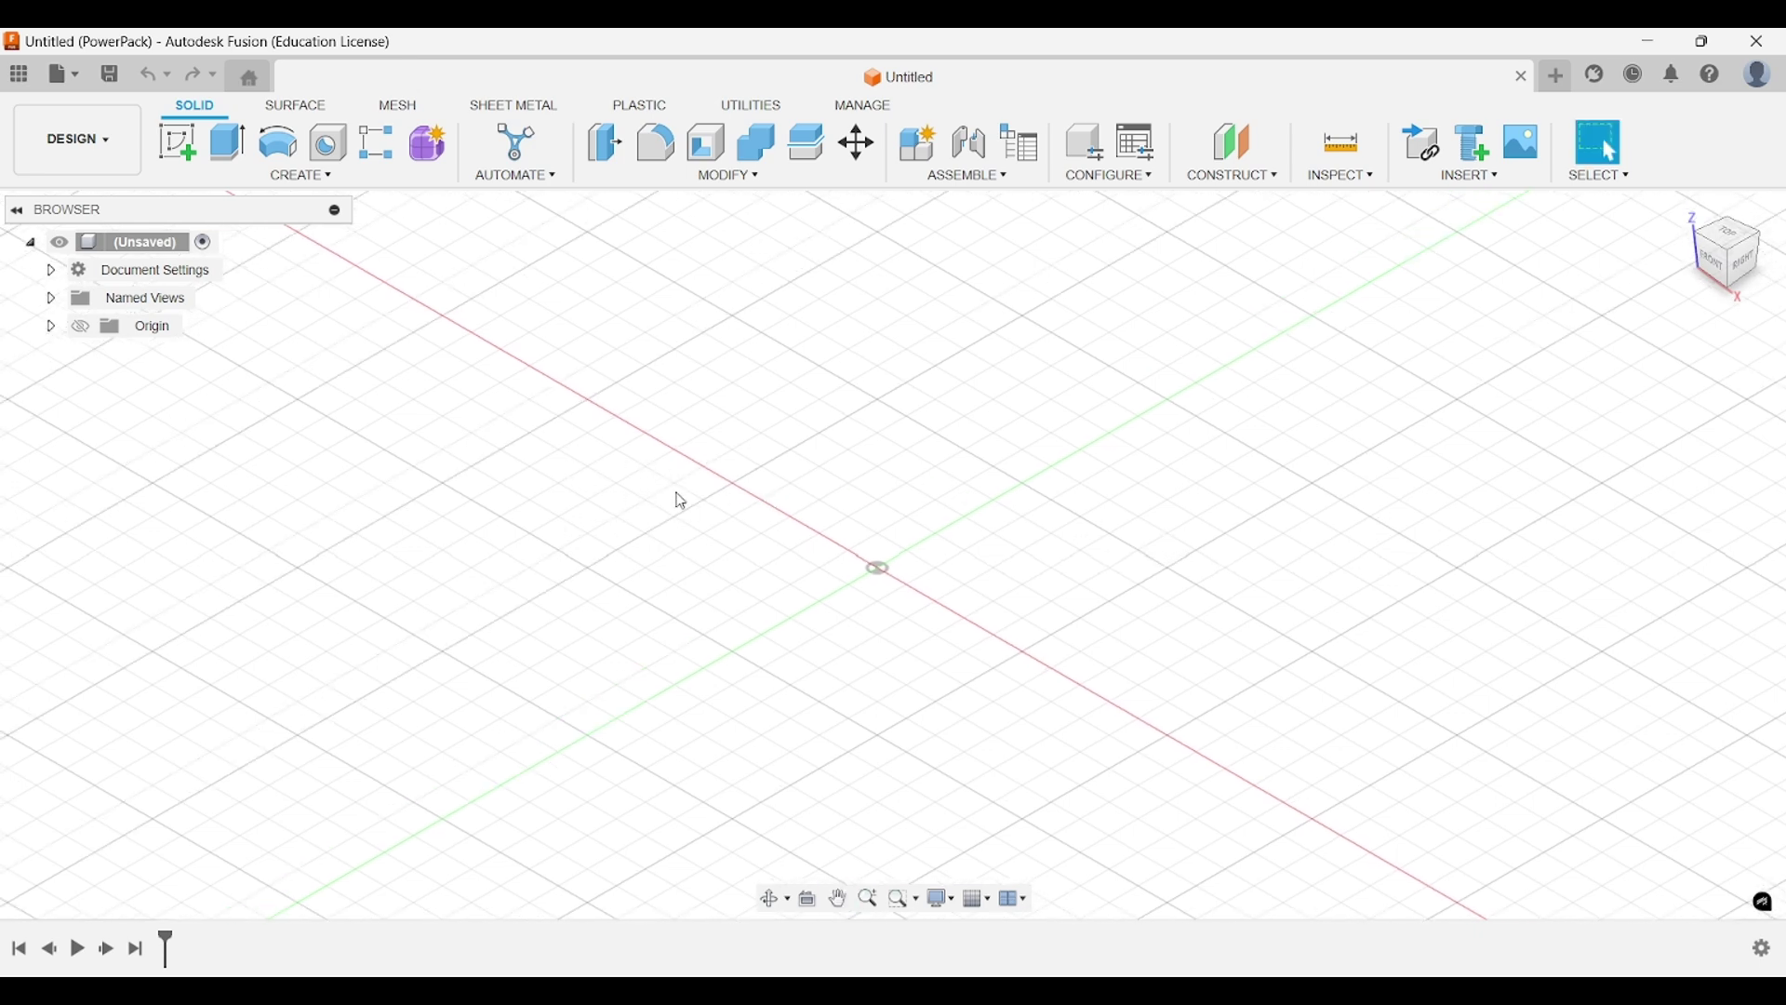
pyautogui.moveTo(678, 499)
pyautogui.mouseDown(button='middle')
pyautogui.moveTo(602, 494)
pyautogui.moveTo(610, 463)
pyautogui.moveTo(654, 455)
pyautogui.moveTo(687, 508)
pyautogui.mouseUp(button='middle')
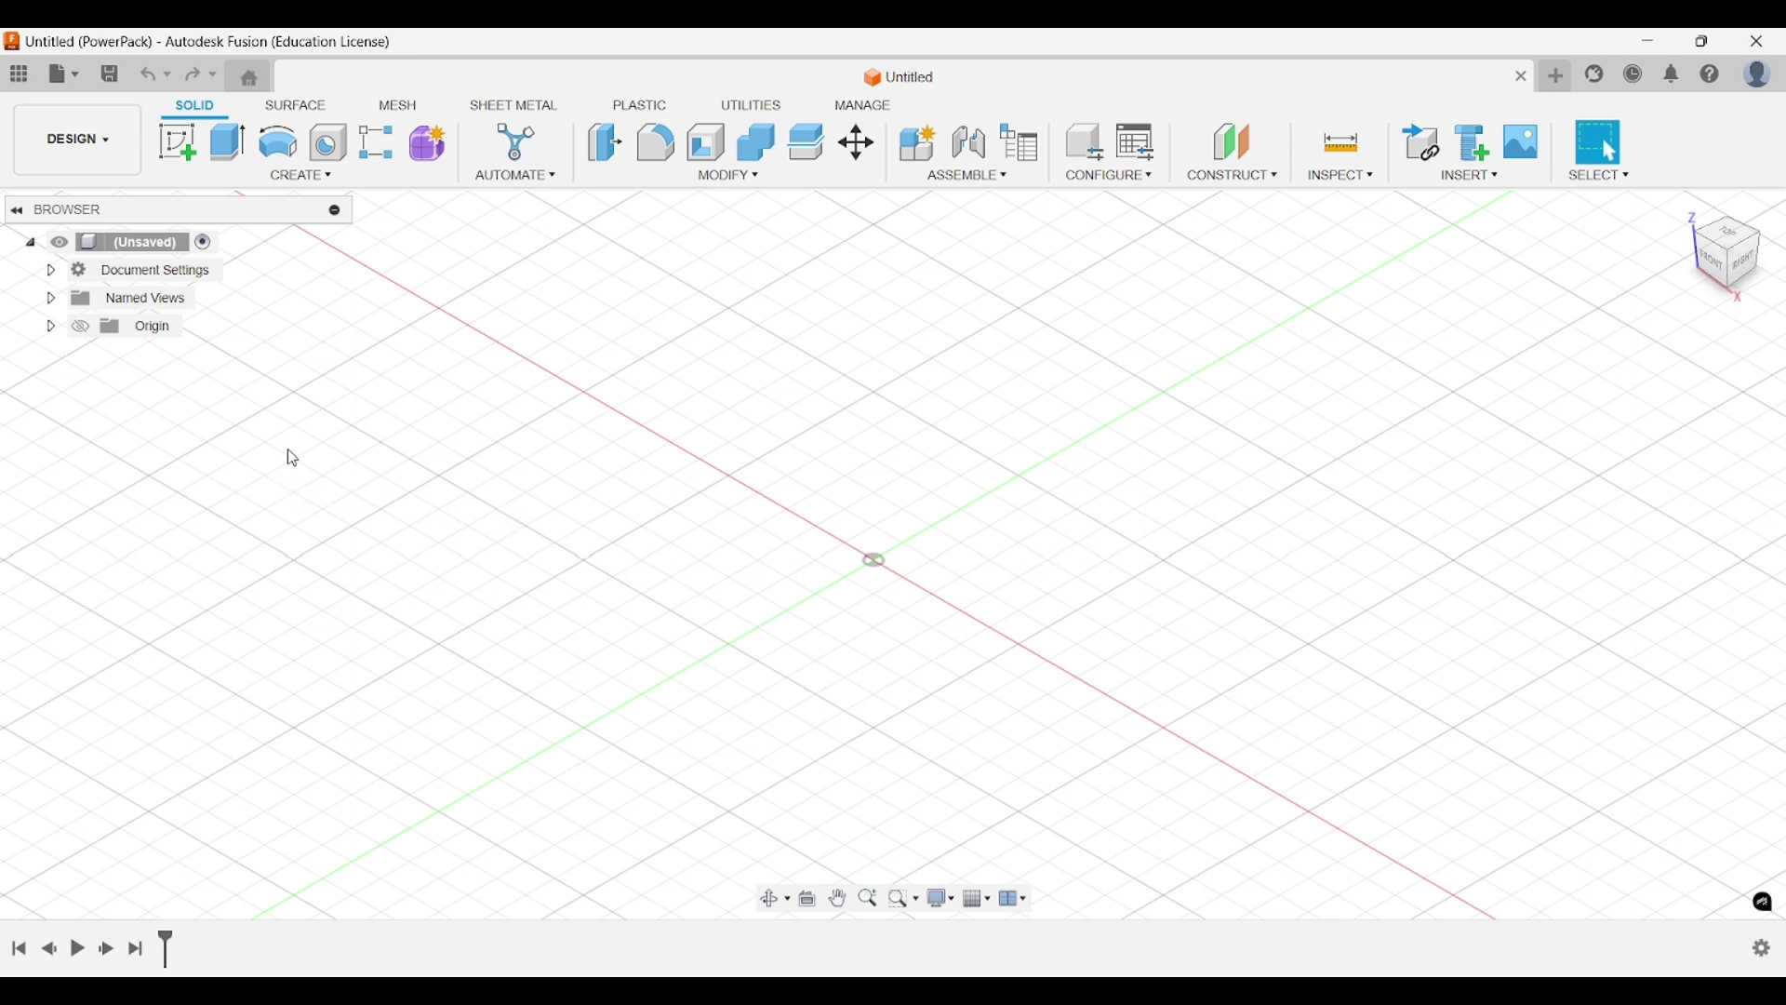
pyautogui.moveTo(542, 464); pyautogui.dragTo(586, 479, button='middle')
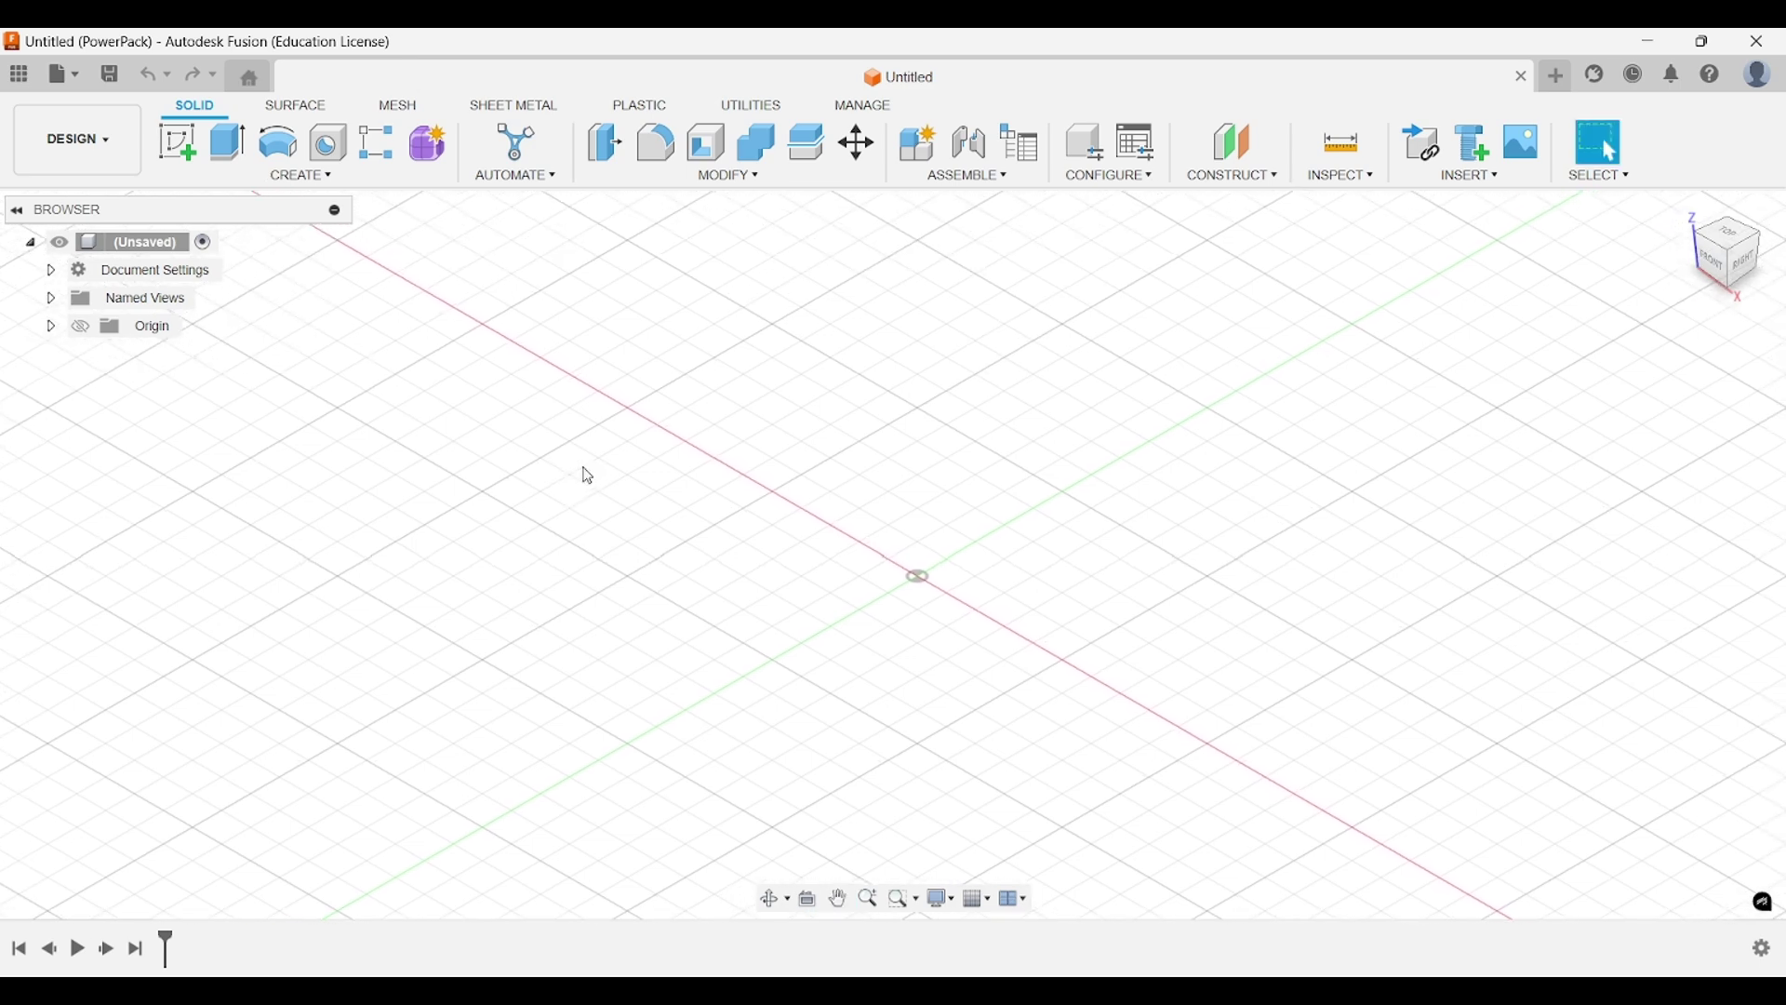
pyautogui.moveTo(913, 426); pyautogui.dragTo(841, 410, button='middle')
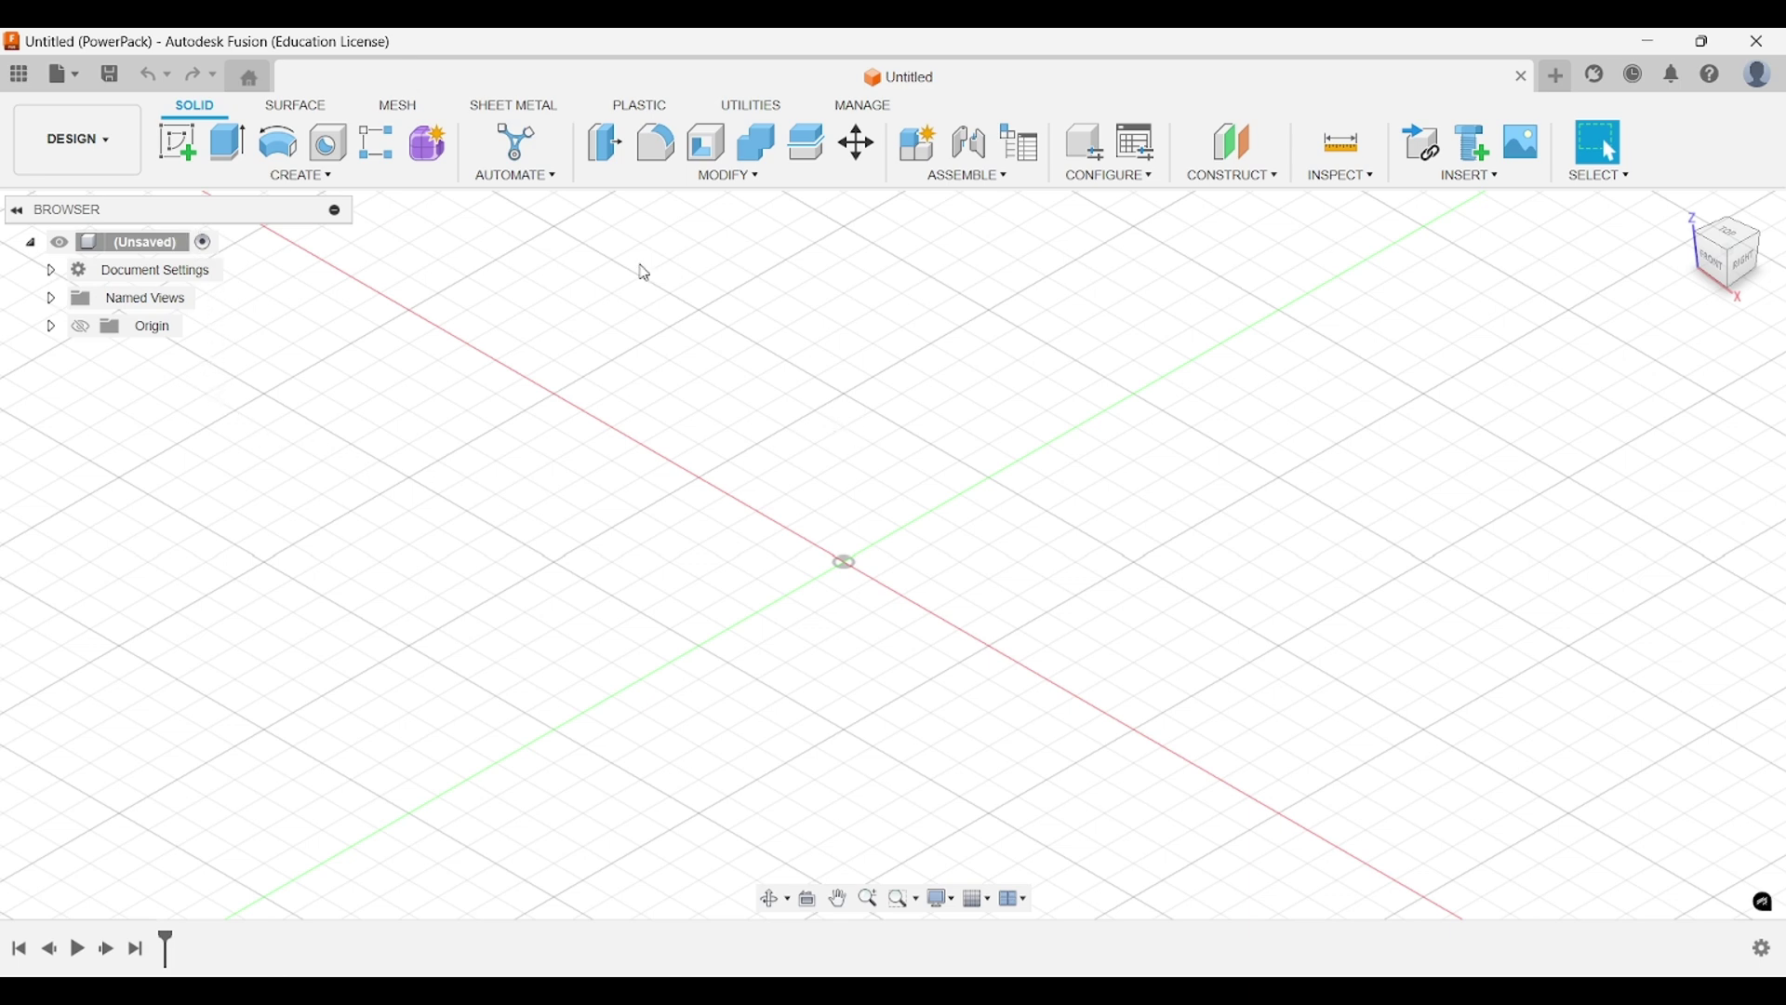
# Start a new sketch and examine the three origin planes offered for it, comparing their orientations.
pyautogui.click(178, 144)
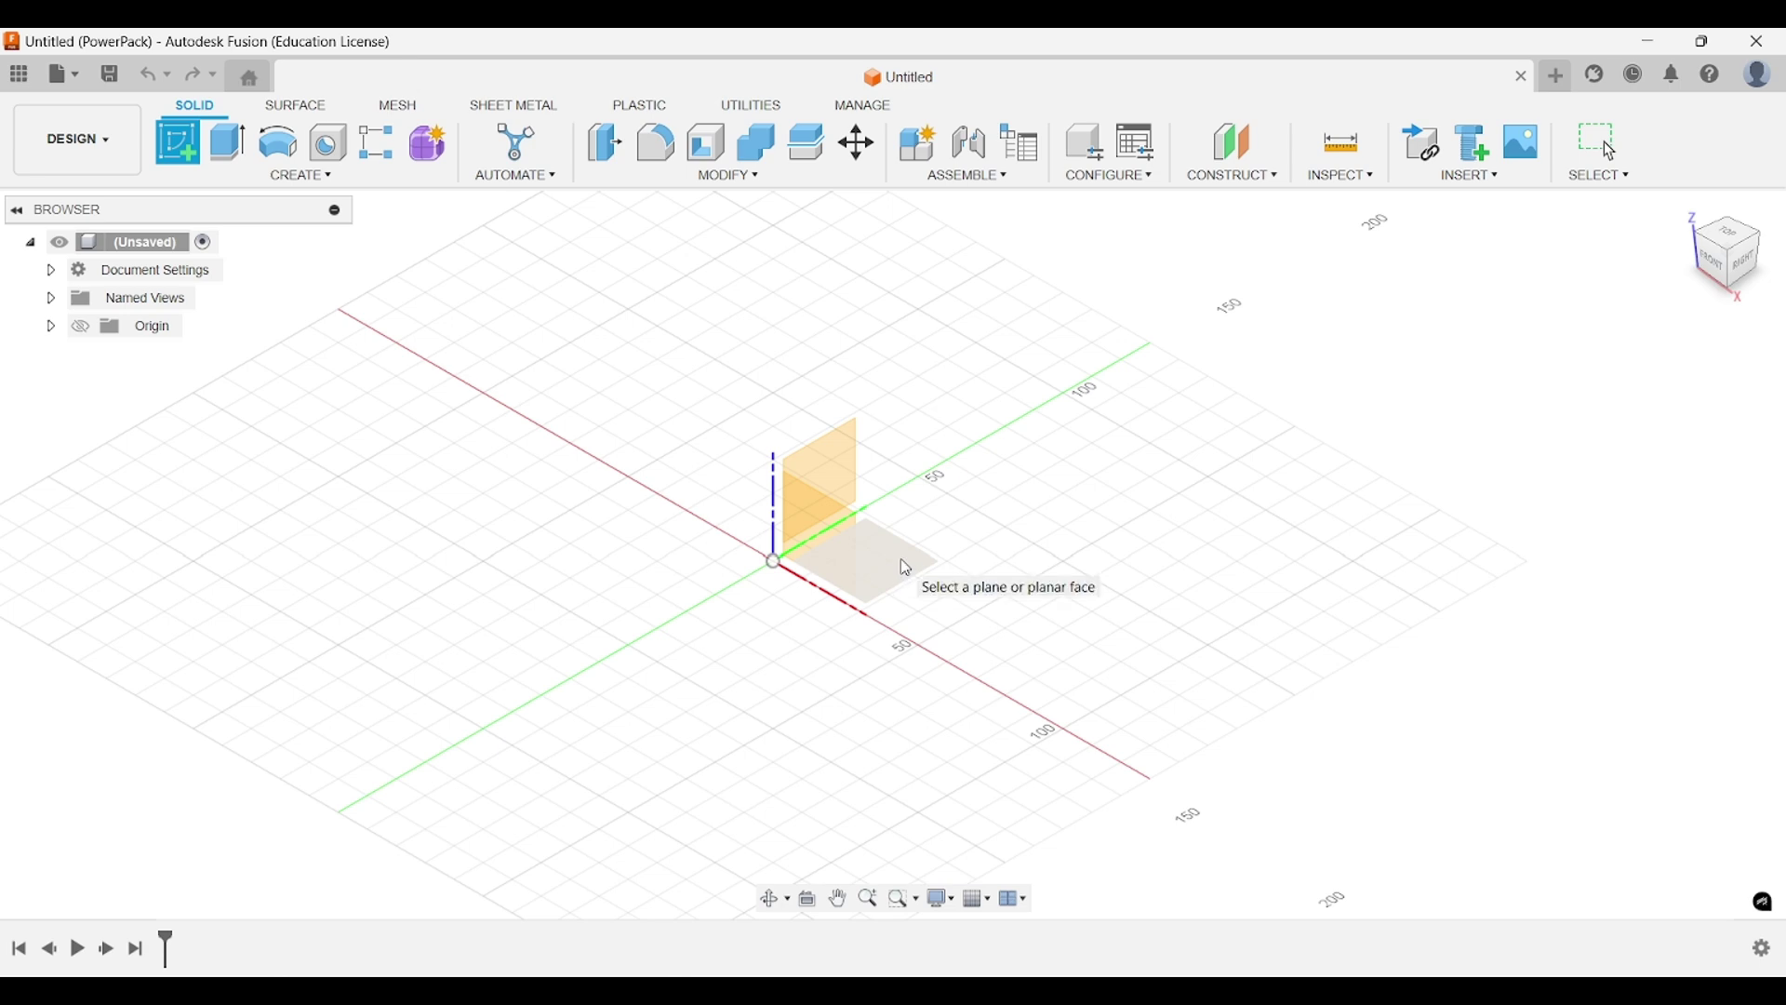
pyautogui.click(908, 567)
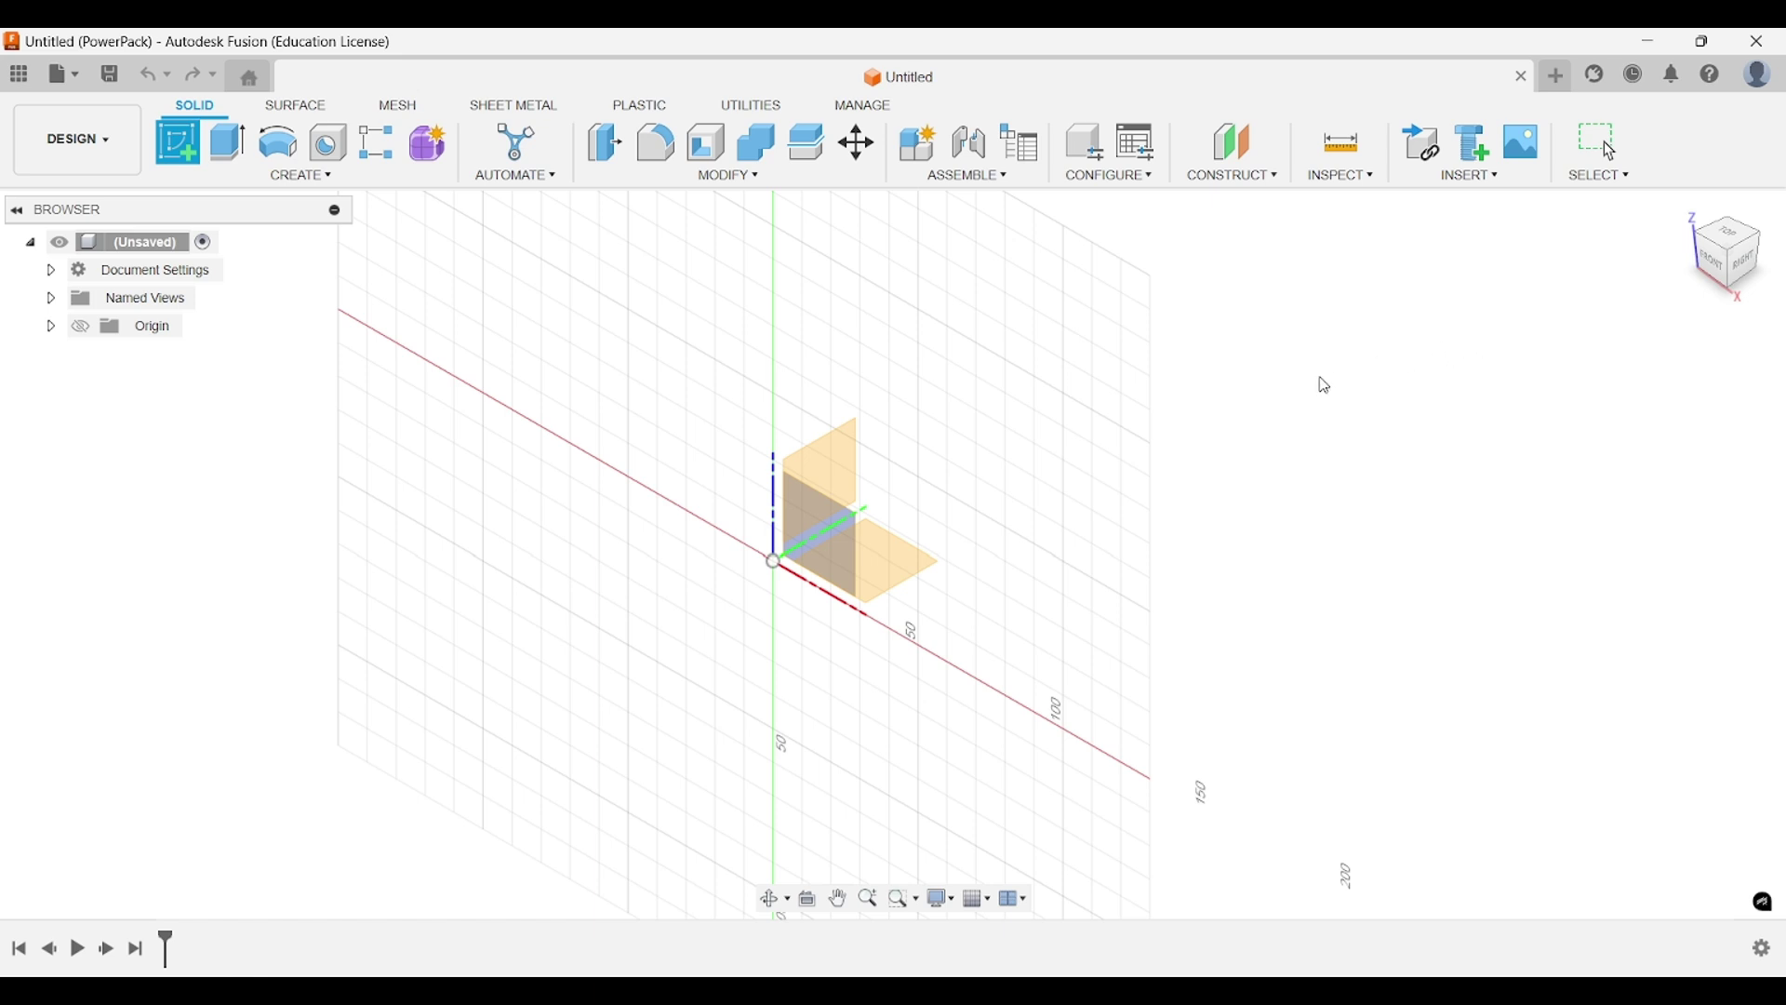
pyautogui.moveTo(1077, 467); pyautogui.dragTo(1124, 476, button='middle')
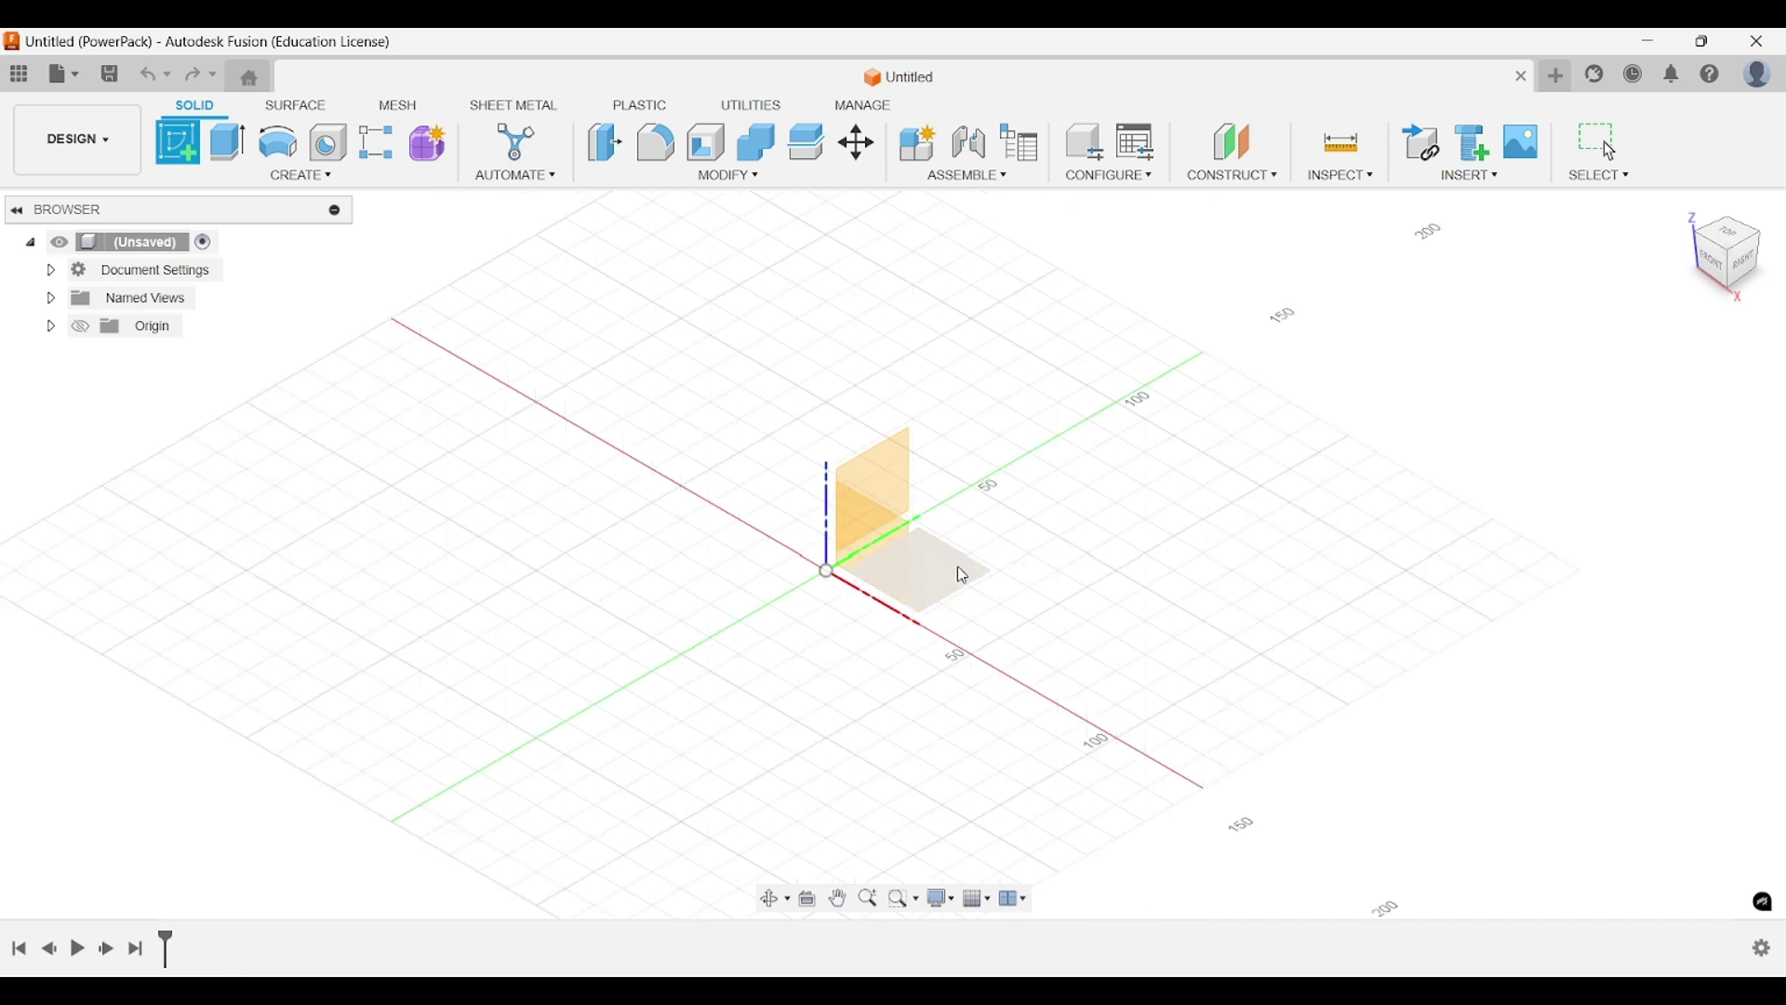
pyautogui.moveTo(958, 569); pyautogui.dragTo(926, 572, button='middle')
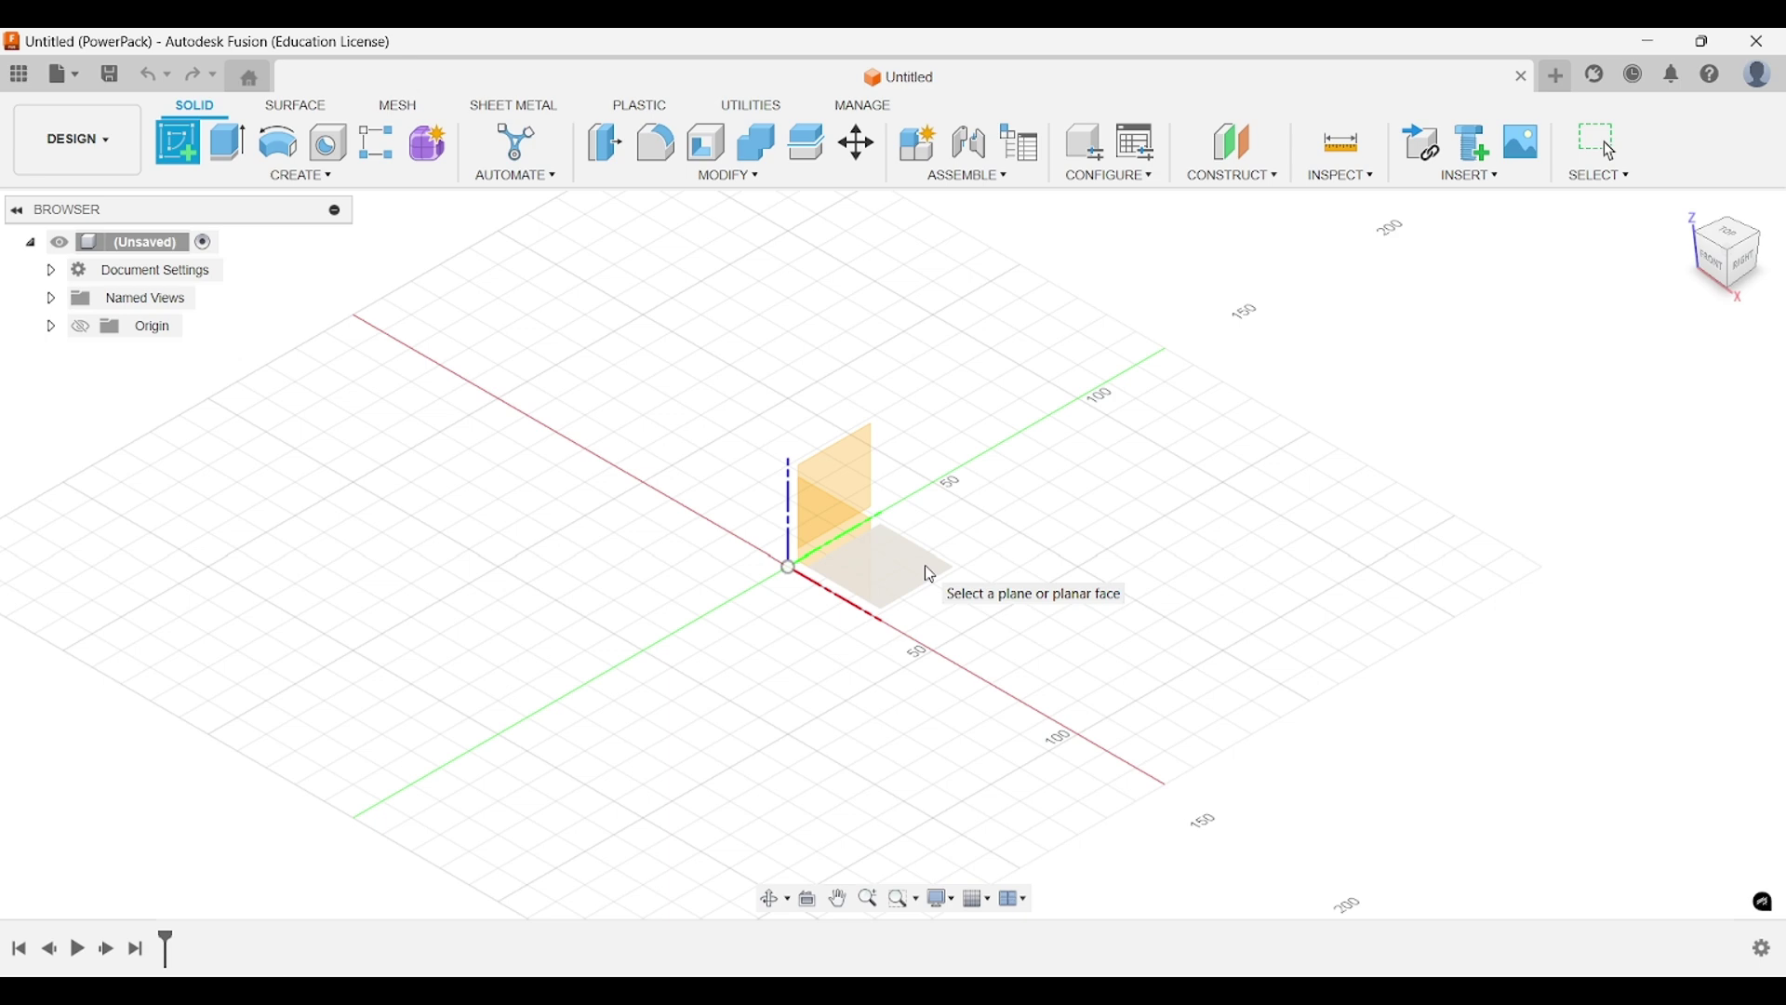
pyautogui.keyDown('shift'); pyautogui.moveTo(925, 565); pyautogui.dragTo(999, 519, button='middle'); pyautogui.keyUp('shift')
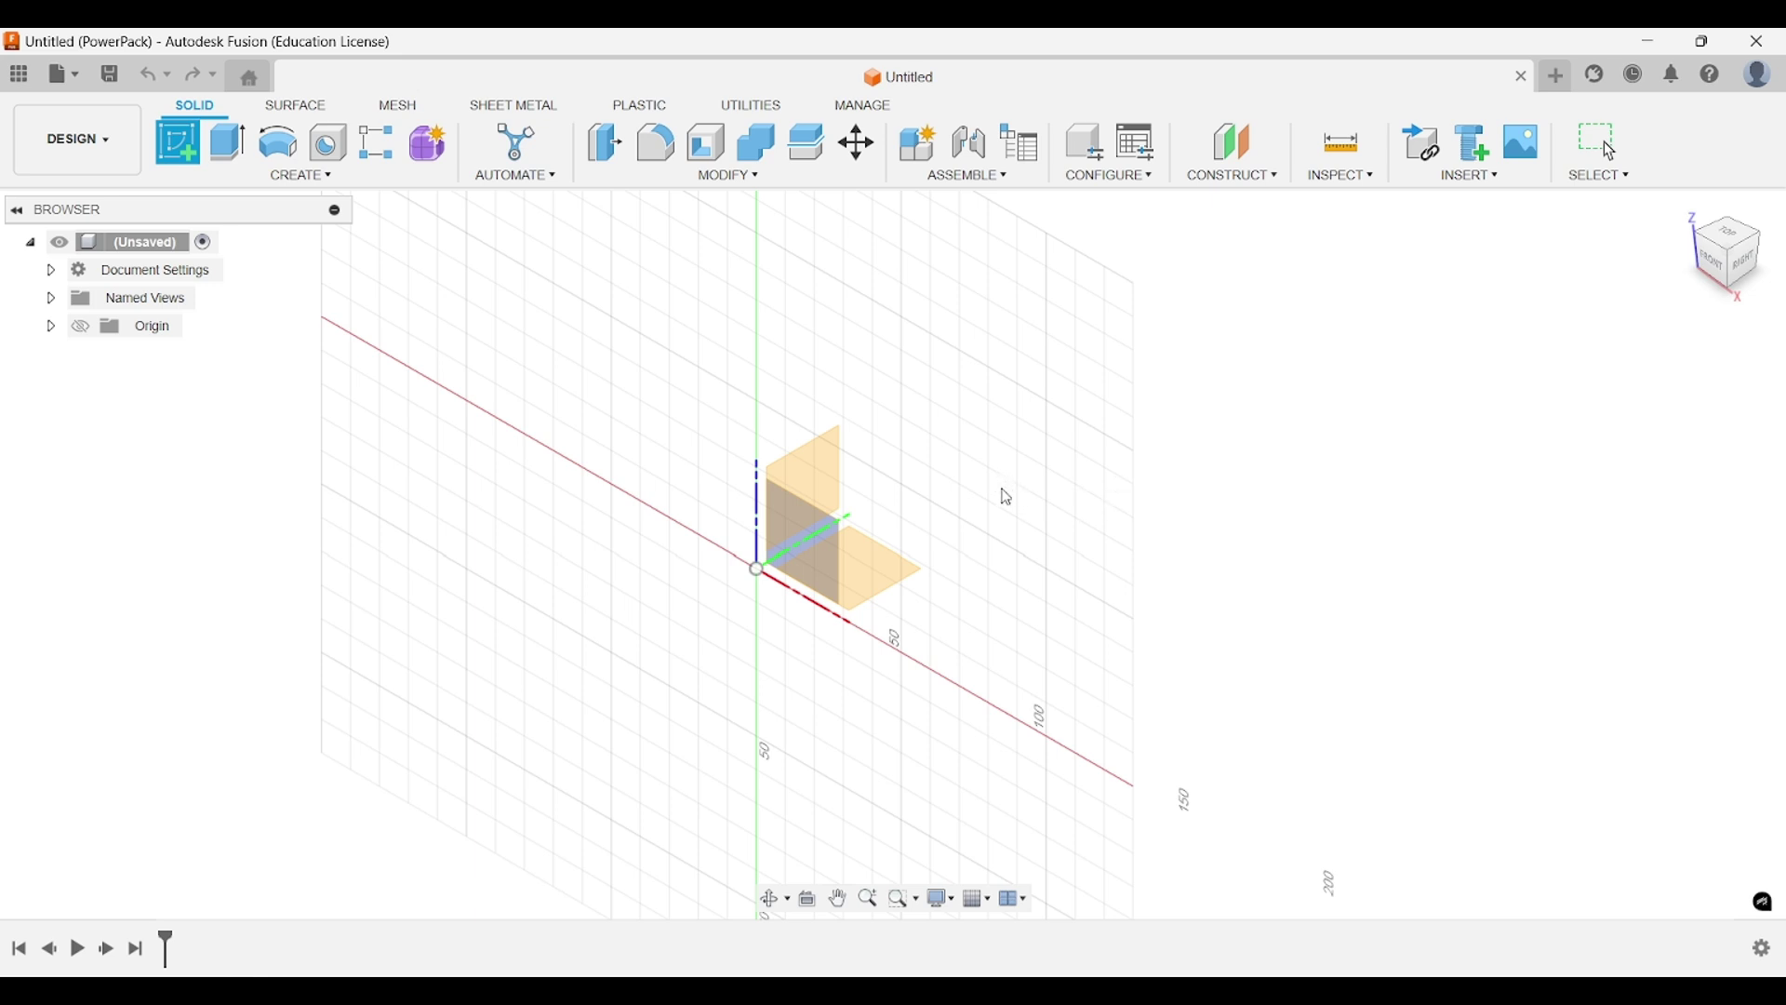
pyautogui.moveTo(1005, 502)
pyautogui.mouseDown(button='middle')
pyautogui.moveTo(1009, 535)
pyautogui.moveTo(1047, 500)
pyautogui.mouseUp(button='middle')
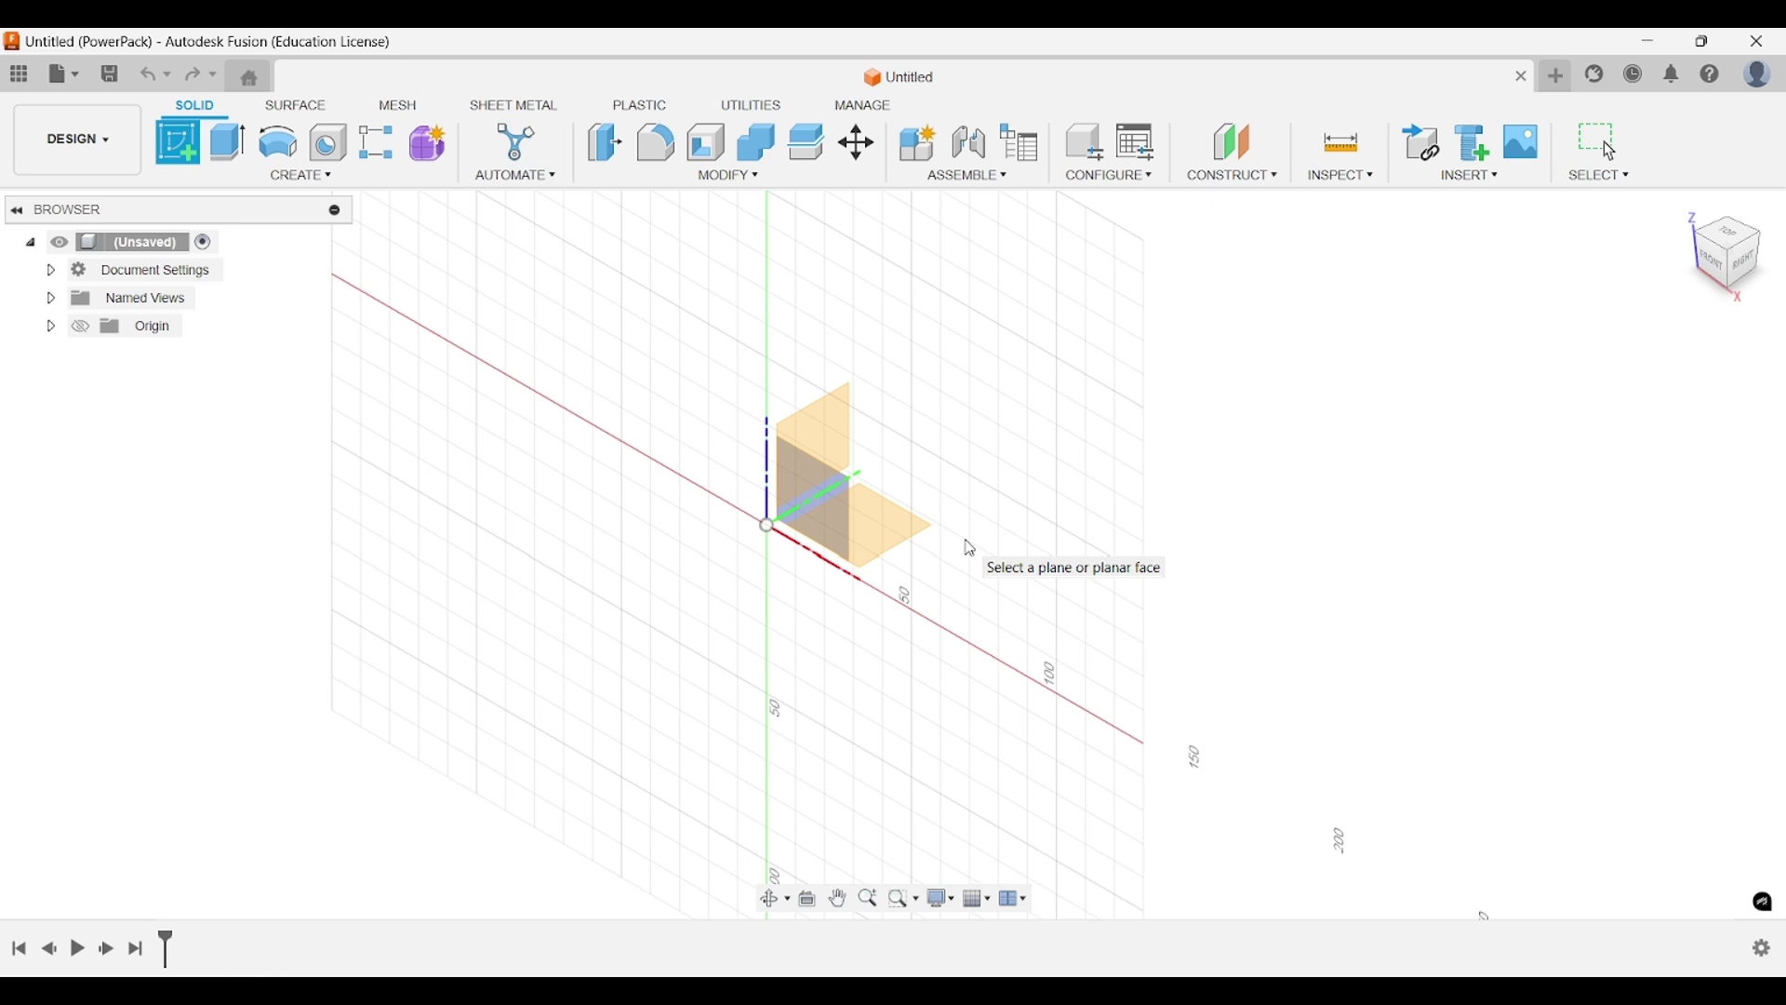
pyautogui.moveTo(970, 549); pyautogui.dragTo(953, 579, button='middle')
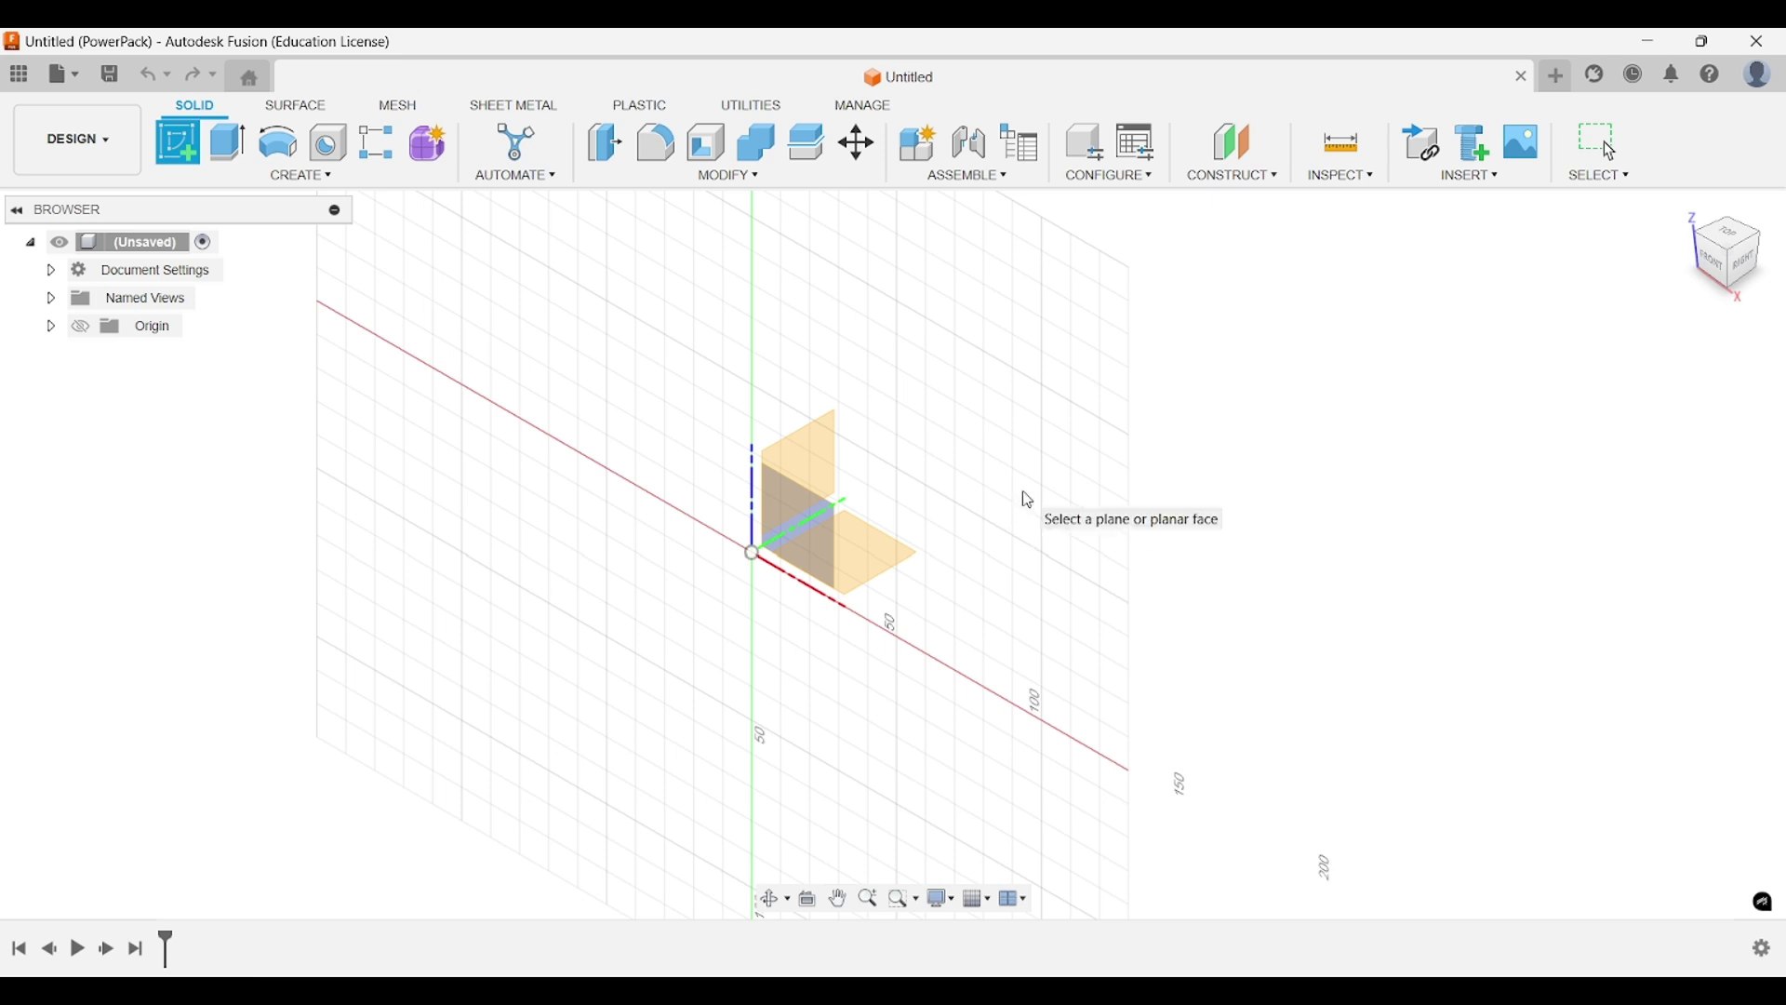
pyautogui.moveTo(1026, 499); pyautogui.dragTo(957, 487, button='middle')
pyautogui.keyDown('shift'); pyautogui.moveTo(648, 553); pyautogui.dragTo(698, 387, button='middle'); pyautogui.keyUp('shift')
pyautogui.keyDown('shift'); pyautogui.moveTo(668, 529); pyautogui.dragTo(706, 554, button='middle'); pyautogui.keyUp('shift')
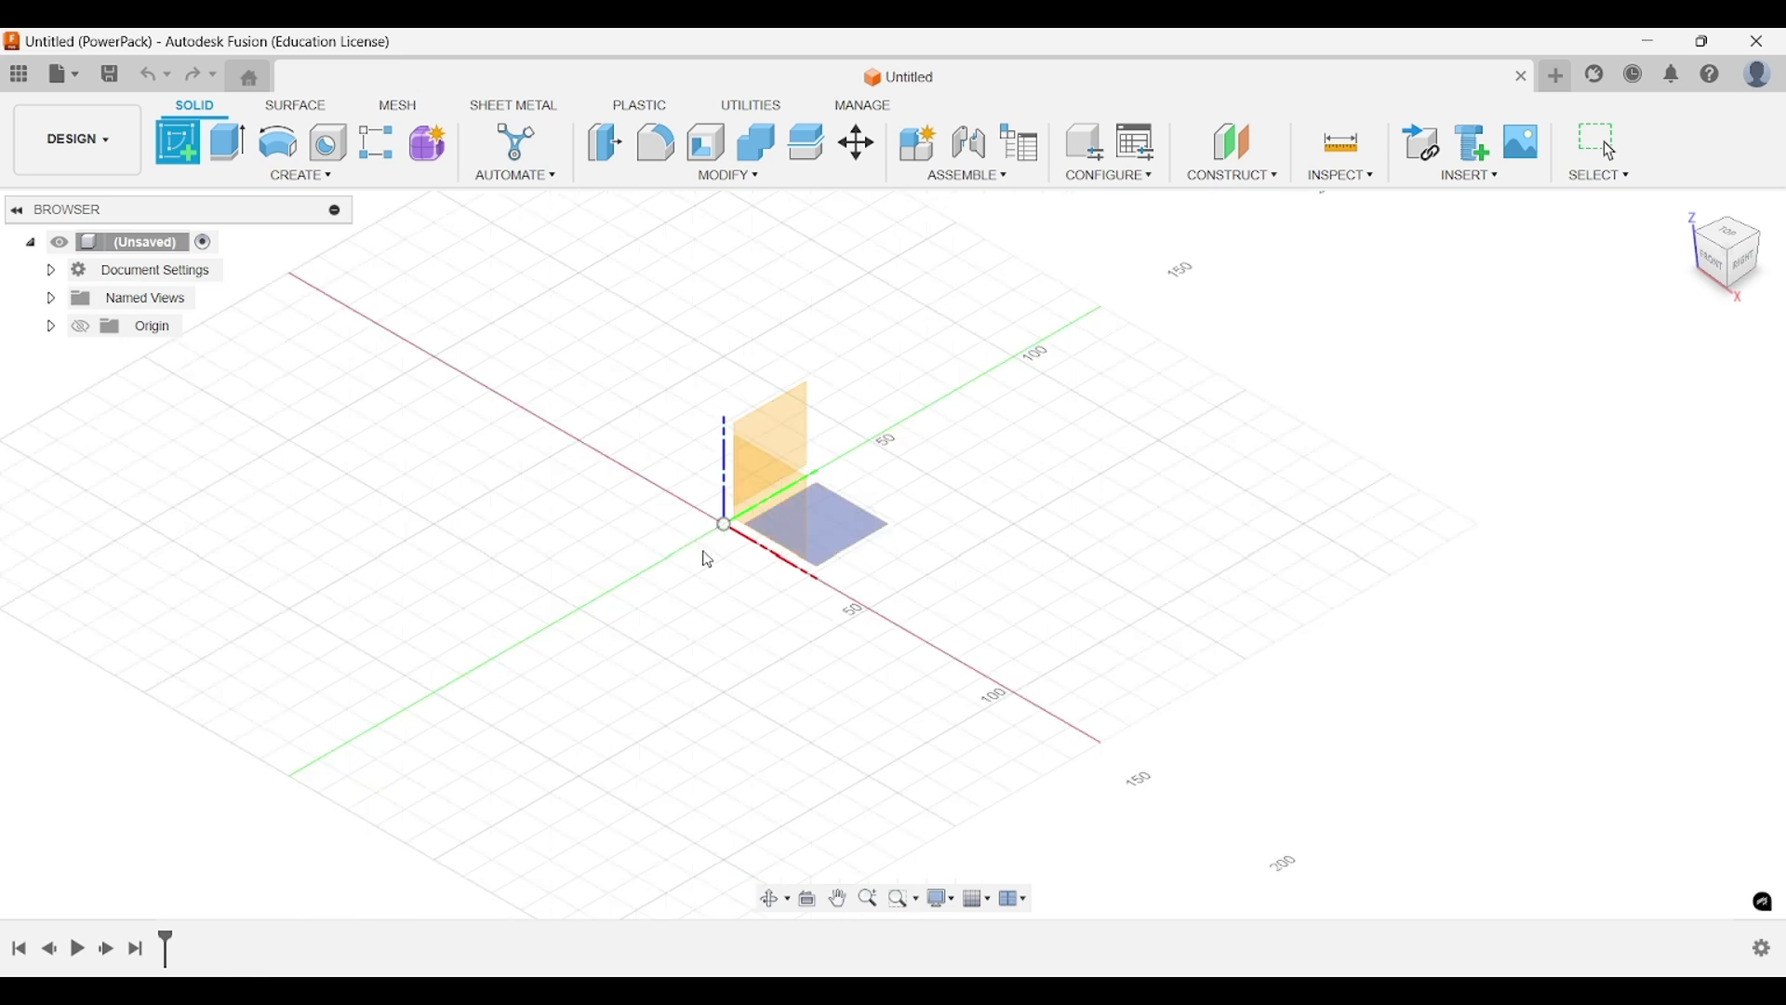
pyautogui.keyDown('shift'); pyautogui.moveTo(817, 597); pyautogui.dragTo(867, 574, button='middle'); pyautogui.keyUp('shift')
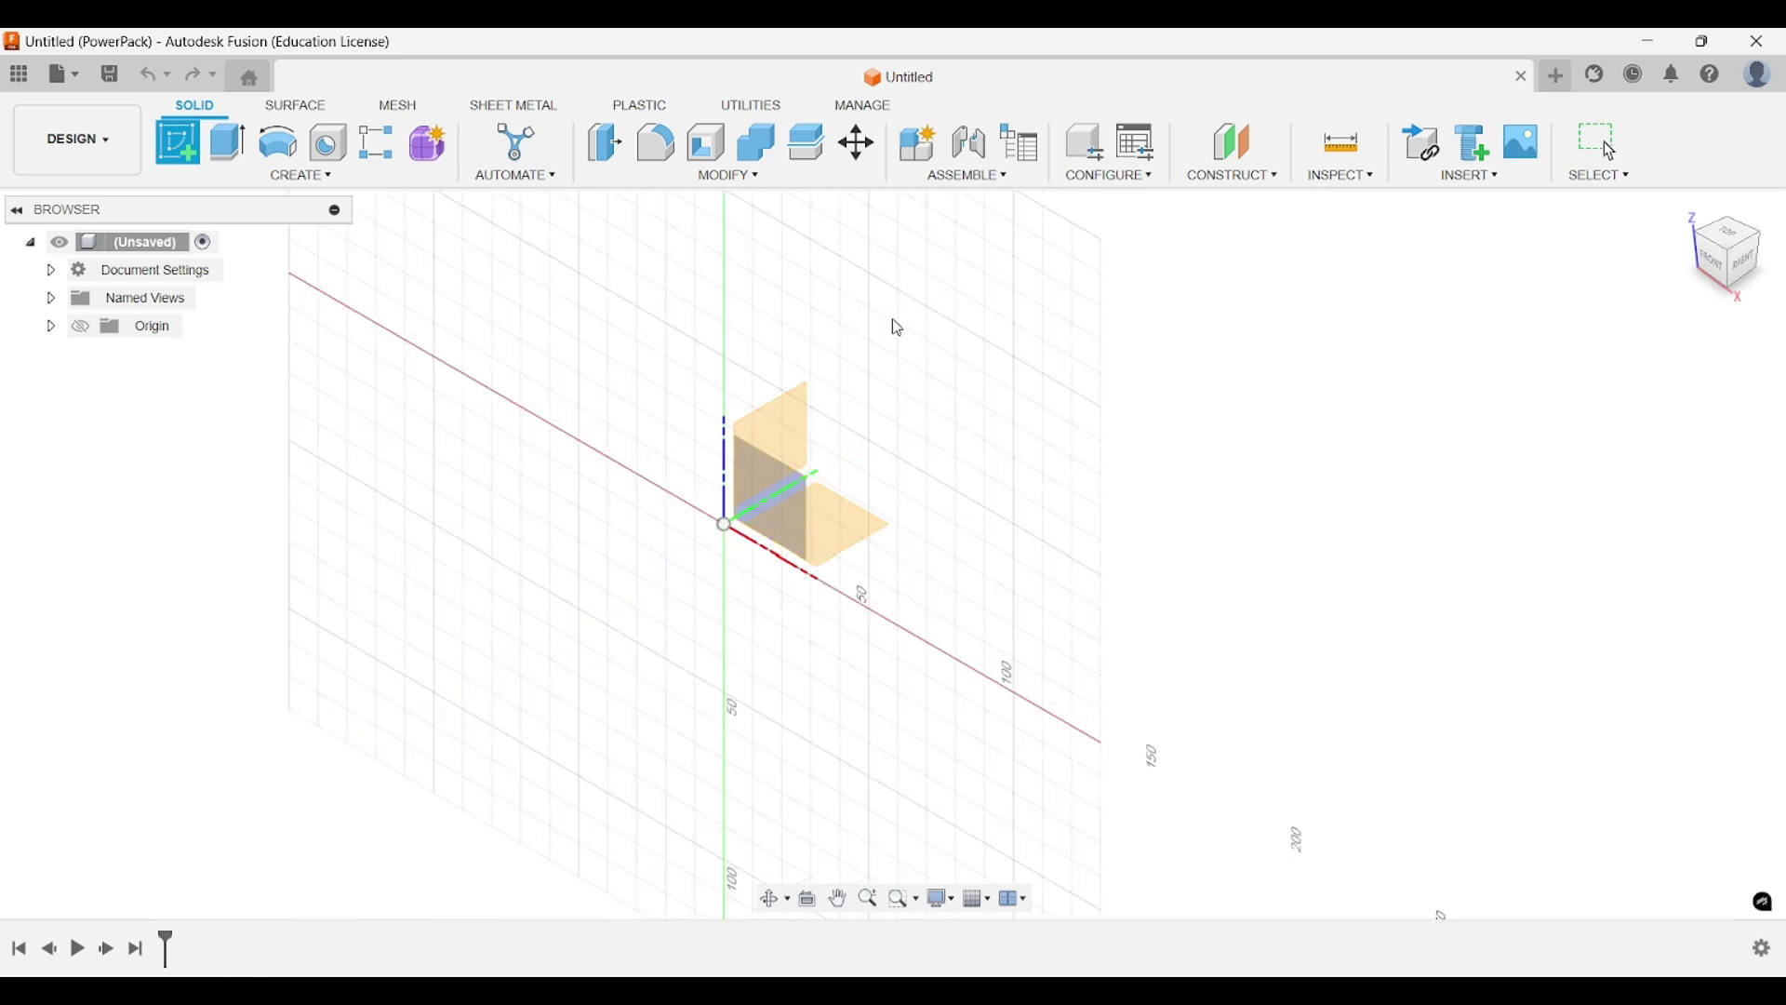
pyautogui.keyDown('shift'); pyautogui.moveTo(750, 309); pyautogui.dragTo(660, 343, button='middle'); pyautogui.keyUp('shift')
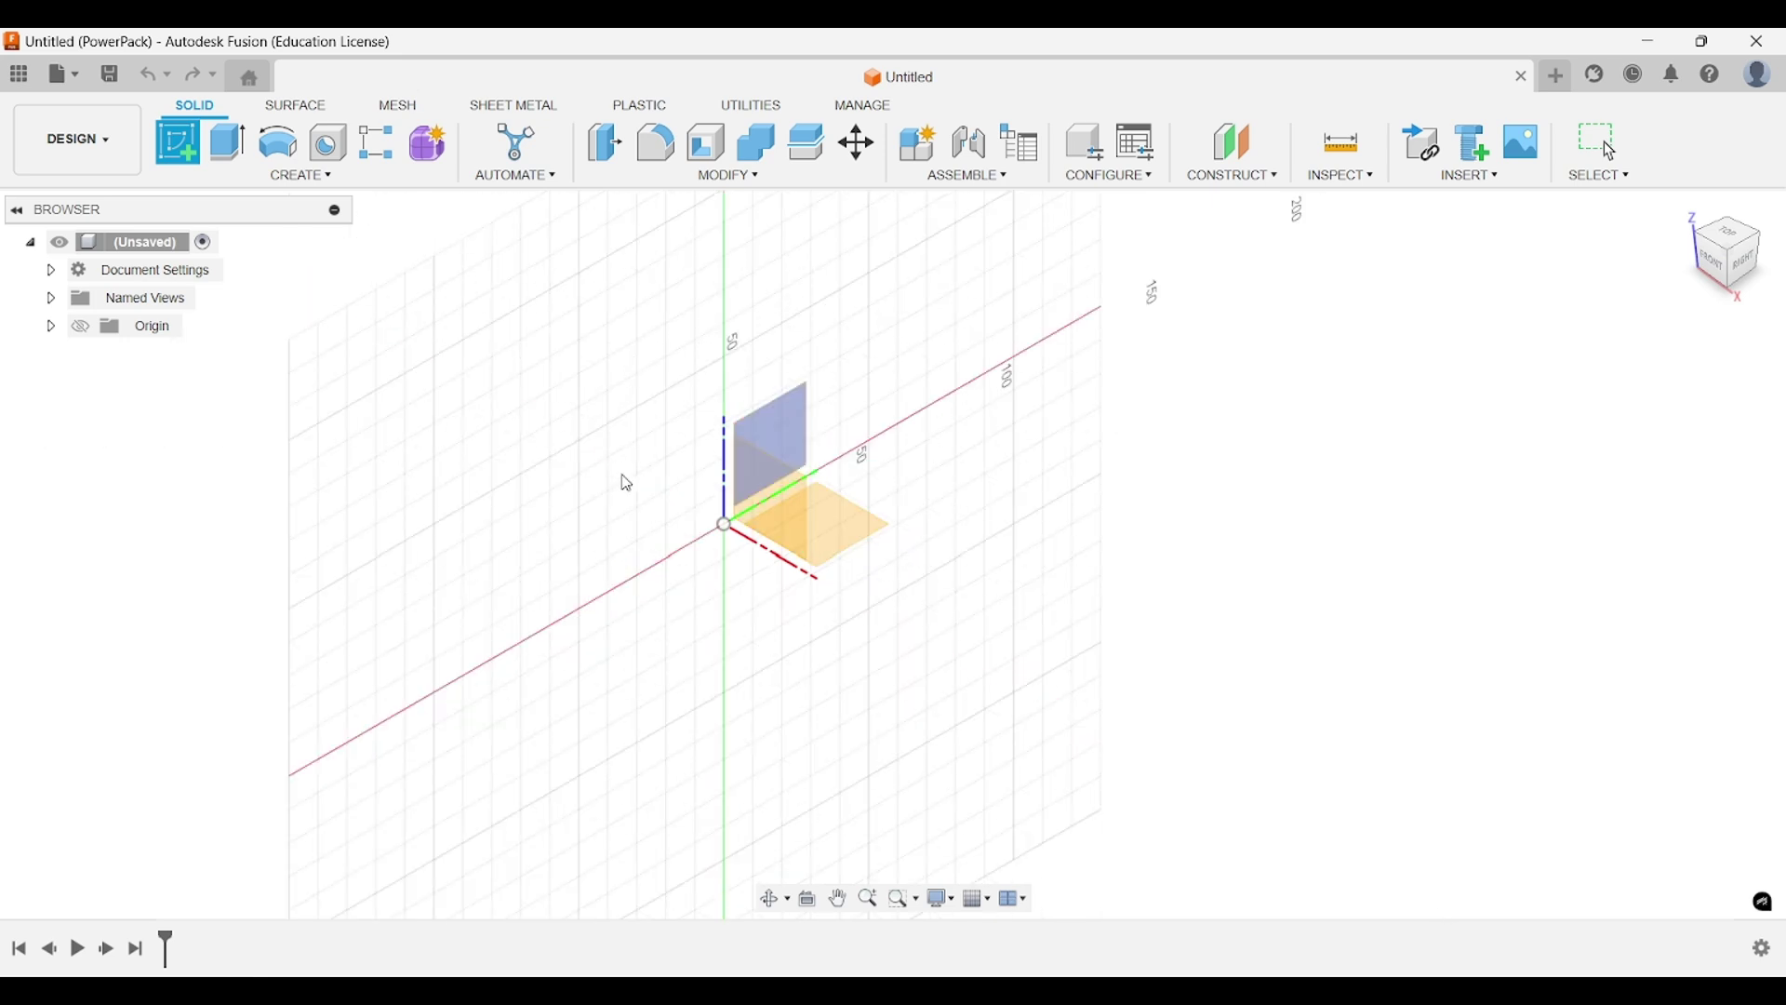
pyautogui.moveTo(622, 478); pyautogui.dragTo(656, 544, button='middle')
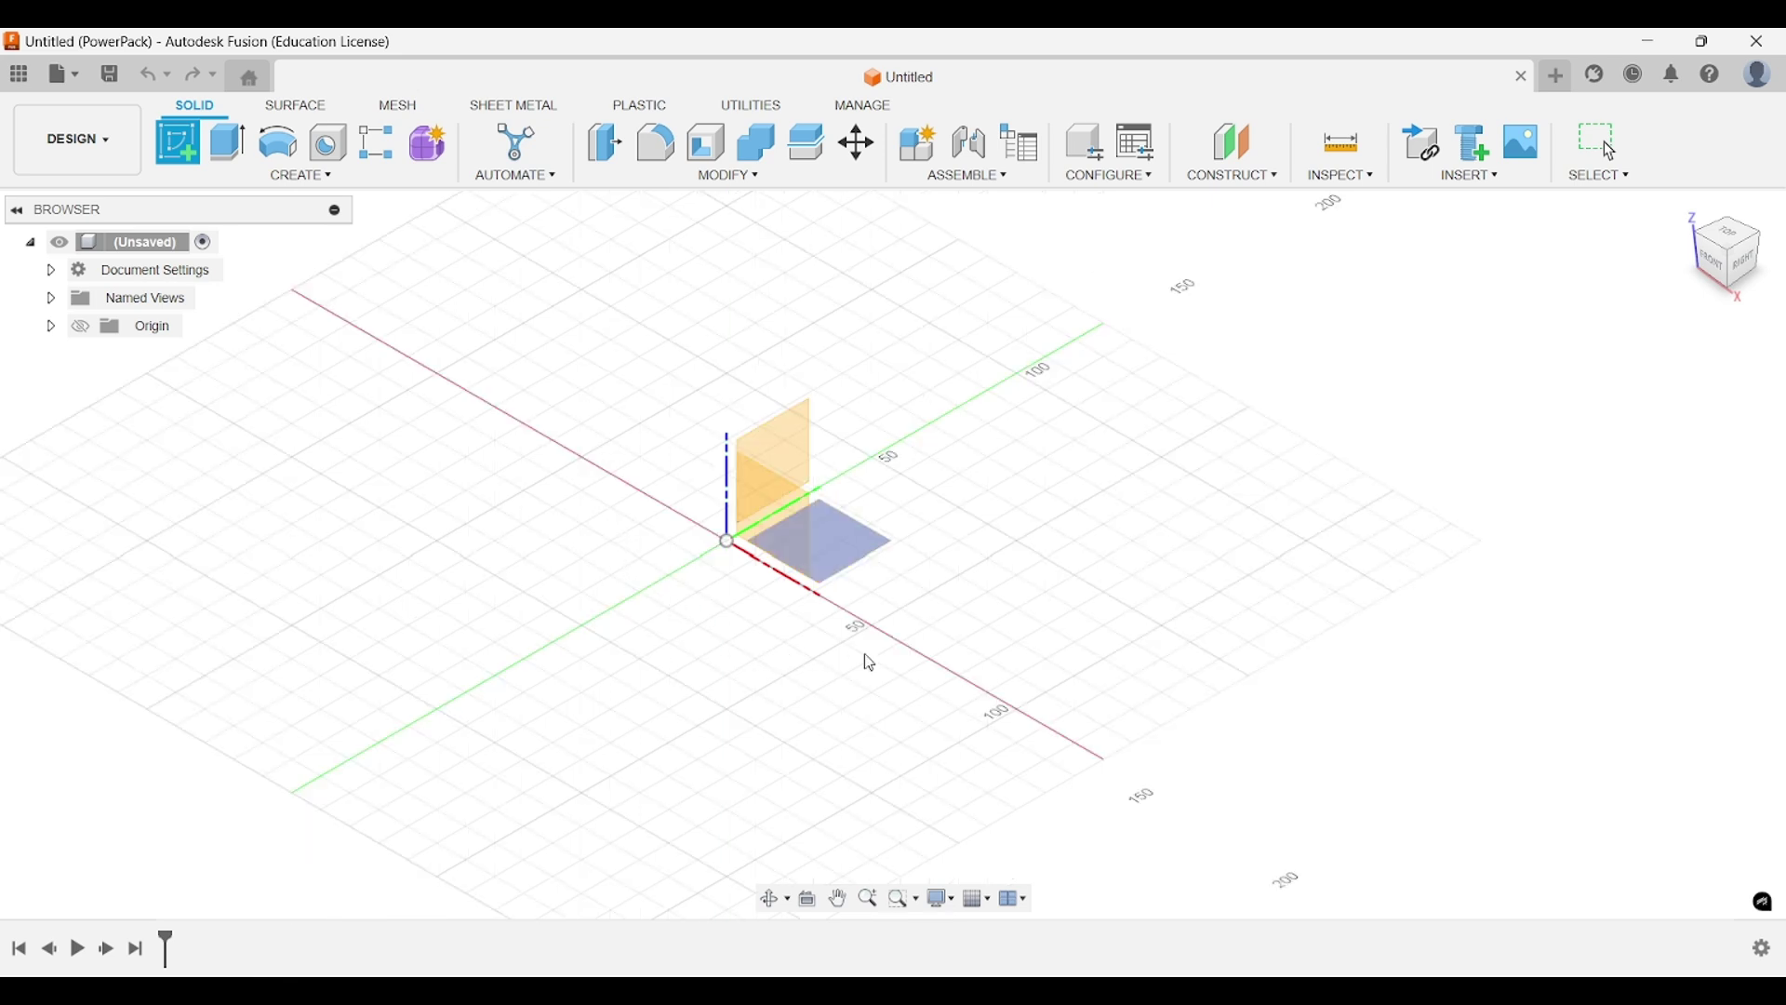
pyautogui.moveTo(950, 404); pyautogui.dragTo(957, 422, button='middle')
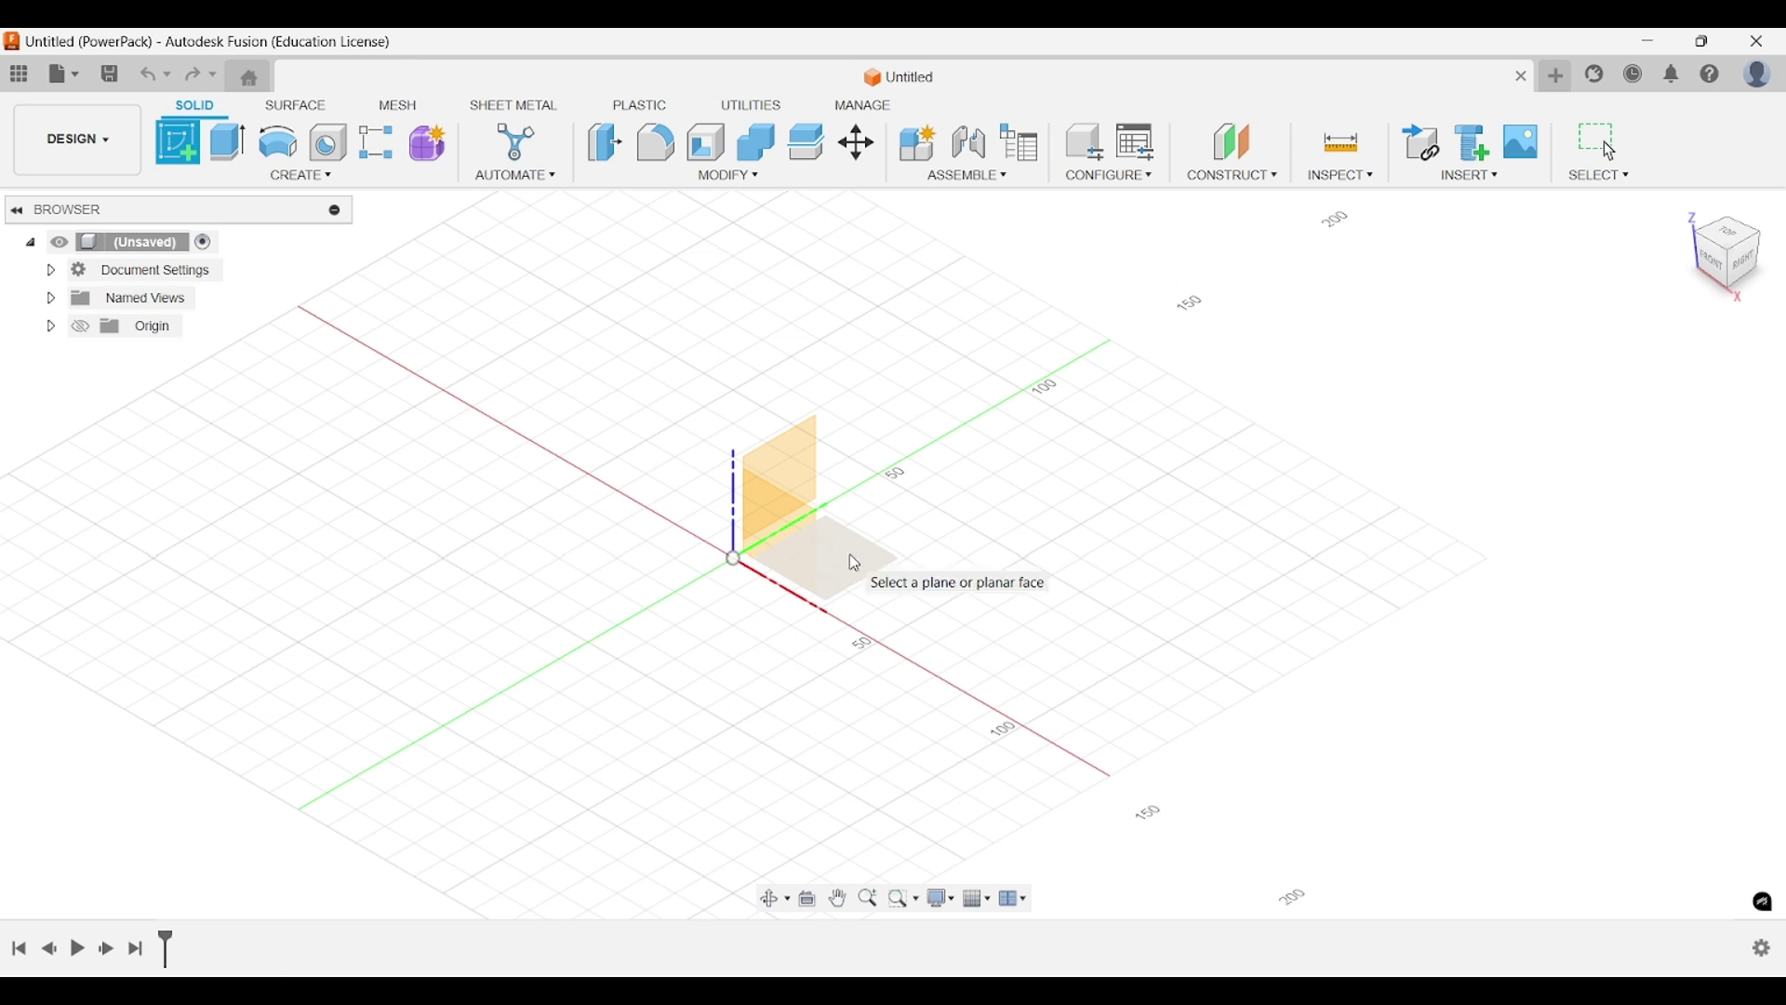
pyautogui.click(850, 557)
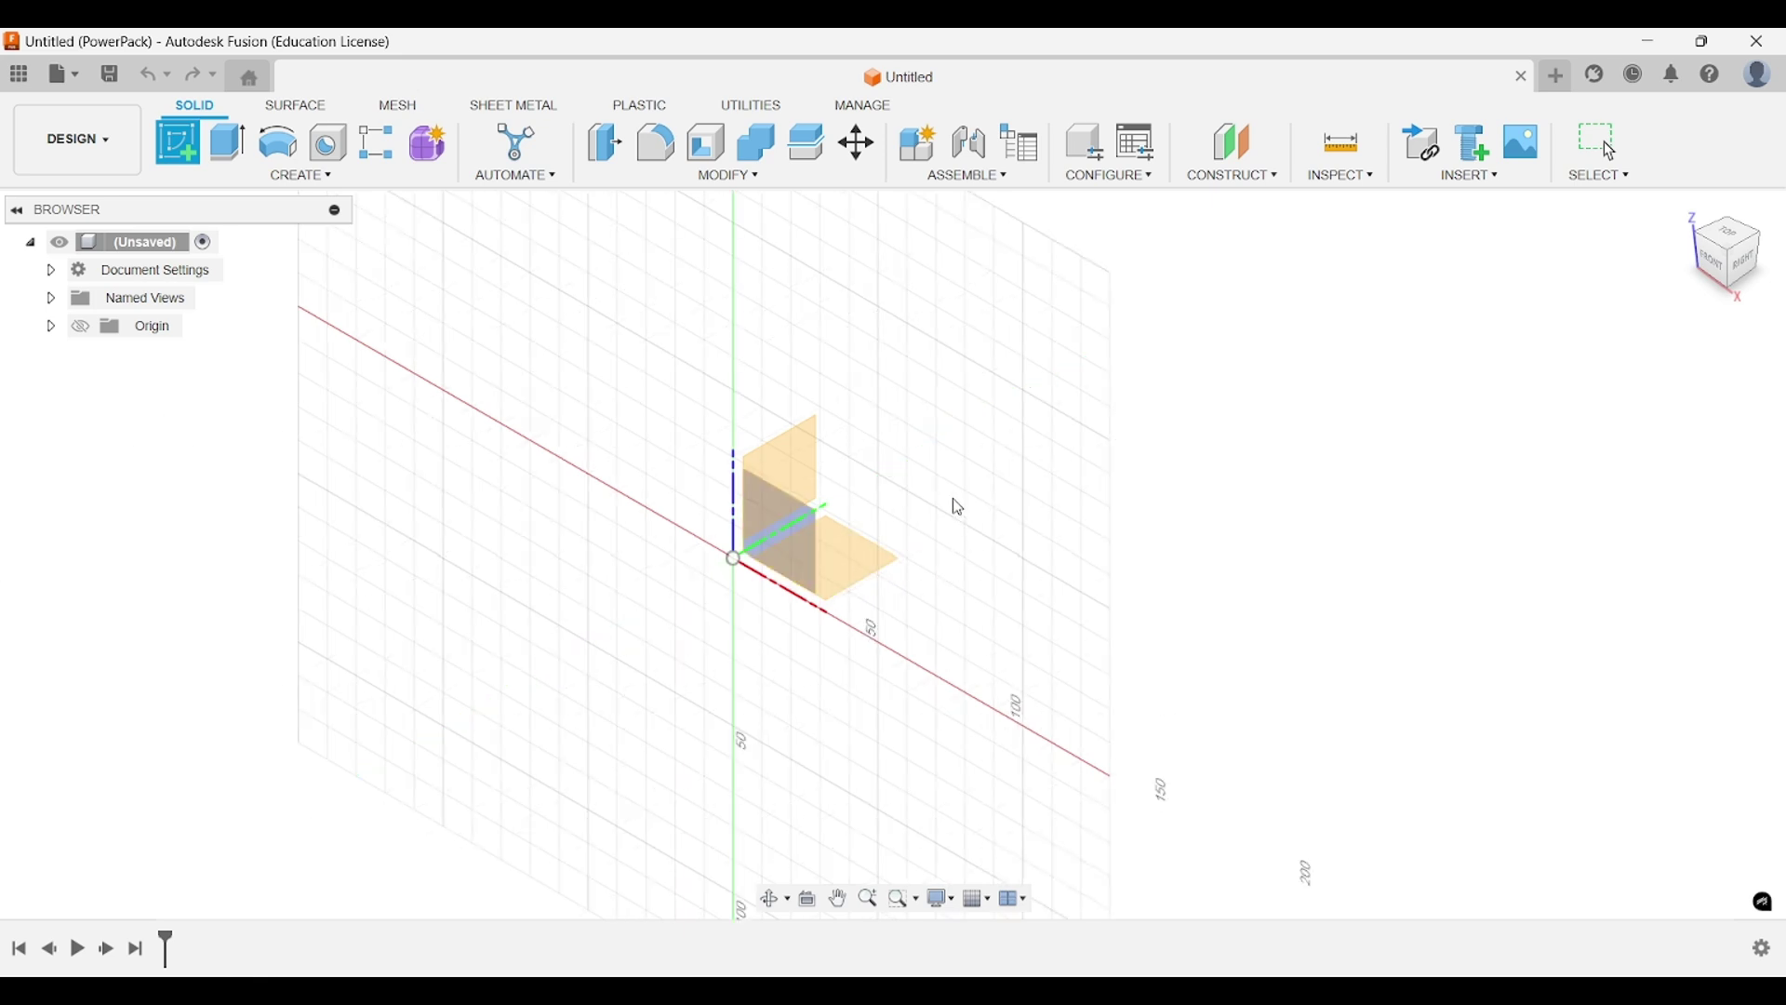
pyautogui.keyDown('shift'); pyautogui.moveTo(950, 502); pyautogui.dragTo(841, 527, button='middle'); pyautogui.keyUp('shift')
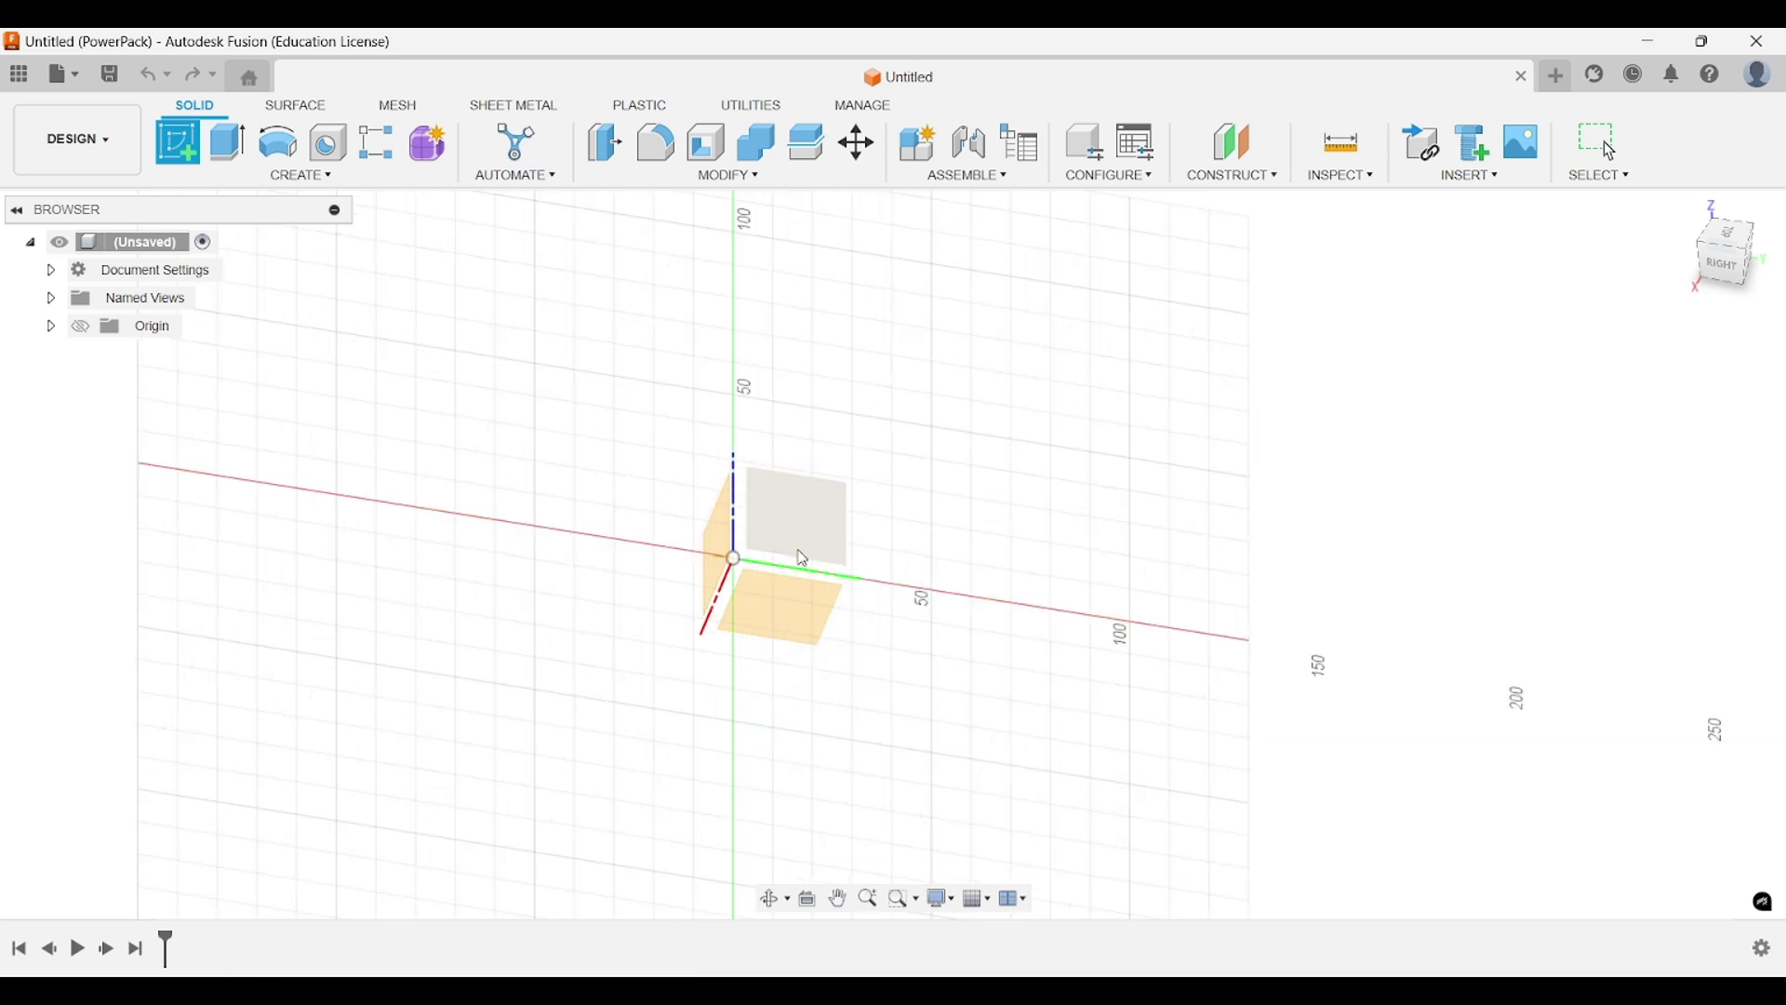
pyautogui.moveTo(804, 559)
pyautogui.keyDown('shift'); pyautogui.mouseDown(button='middle')
pyautogui.moveTo(769, 625)
pyautogui.moveTo(985, 650)
pyautogui.moveTo(1079, 631)
pyautogui.moveTo(980, 586)
pyautogui.moveTo(923, 610)
pyautogui.moveTo(945, 559)
pyautogui.moveTo(881, 518)
pyautogui.moveTo(949, 515)
pyautogui.moveTo(984, 568)
pyautogui.moveTo(1001, 499)
pyautogui.moveTo(989, 554)
pyautogui.moveTo(1064, 546)
pyautogui.moveTo(1090, 587)
pyautogui.mouseUp(button='middle'); pyautogui.keyUp('shift')
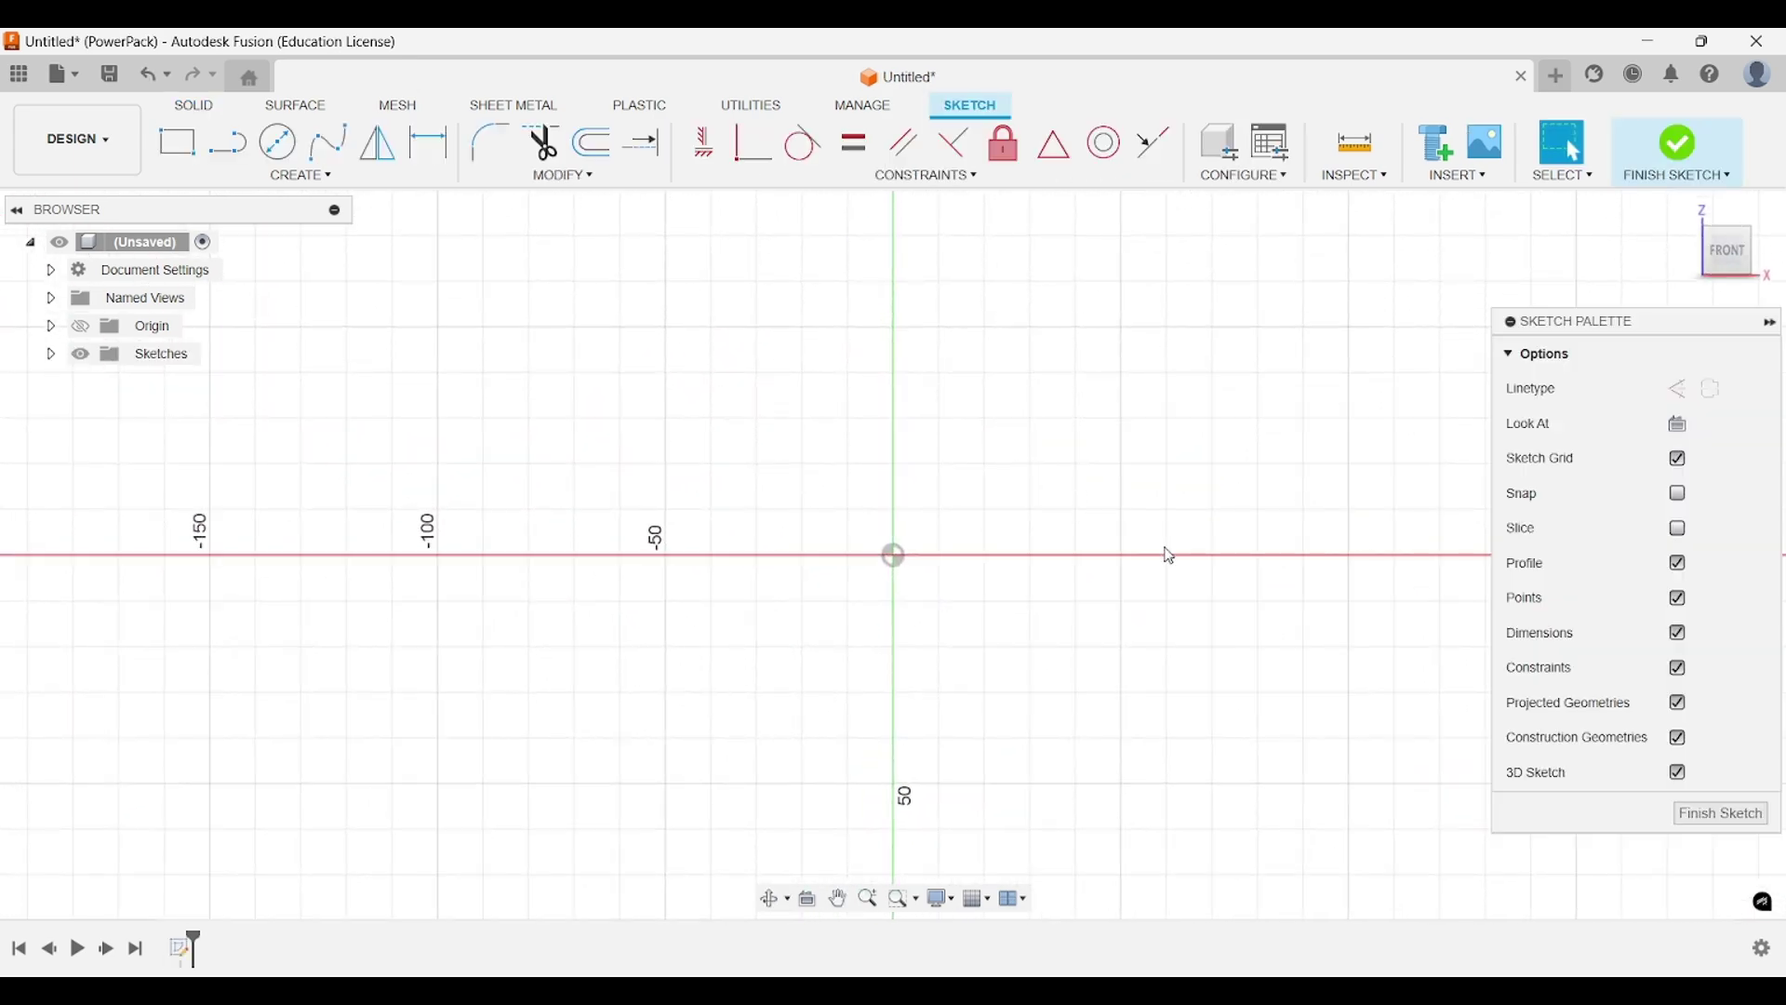
pyautogui.hotkey('ctrl', 'z')
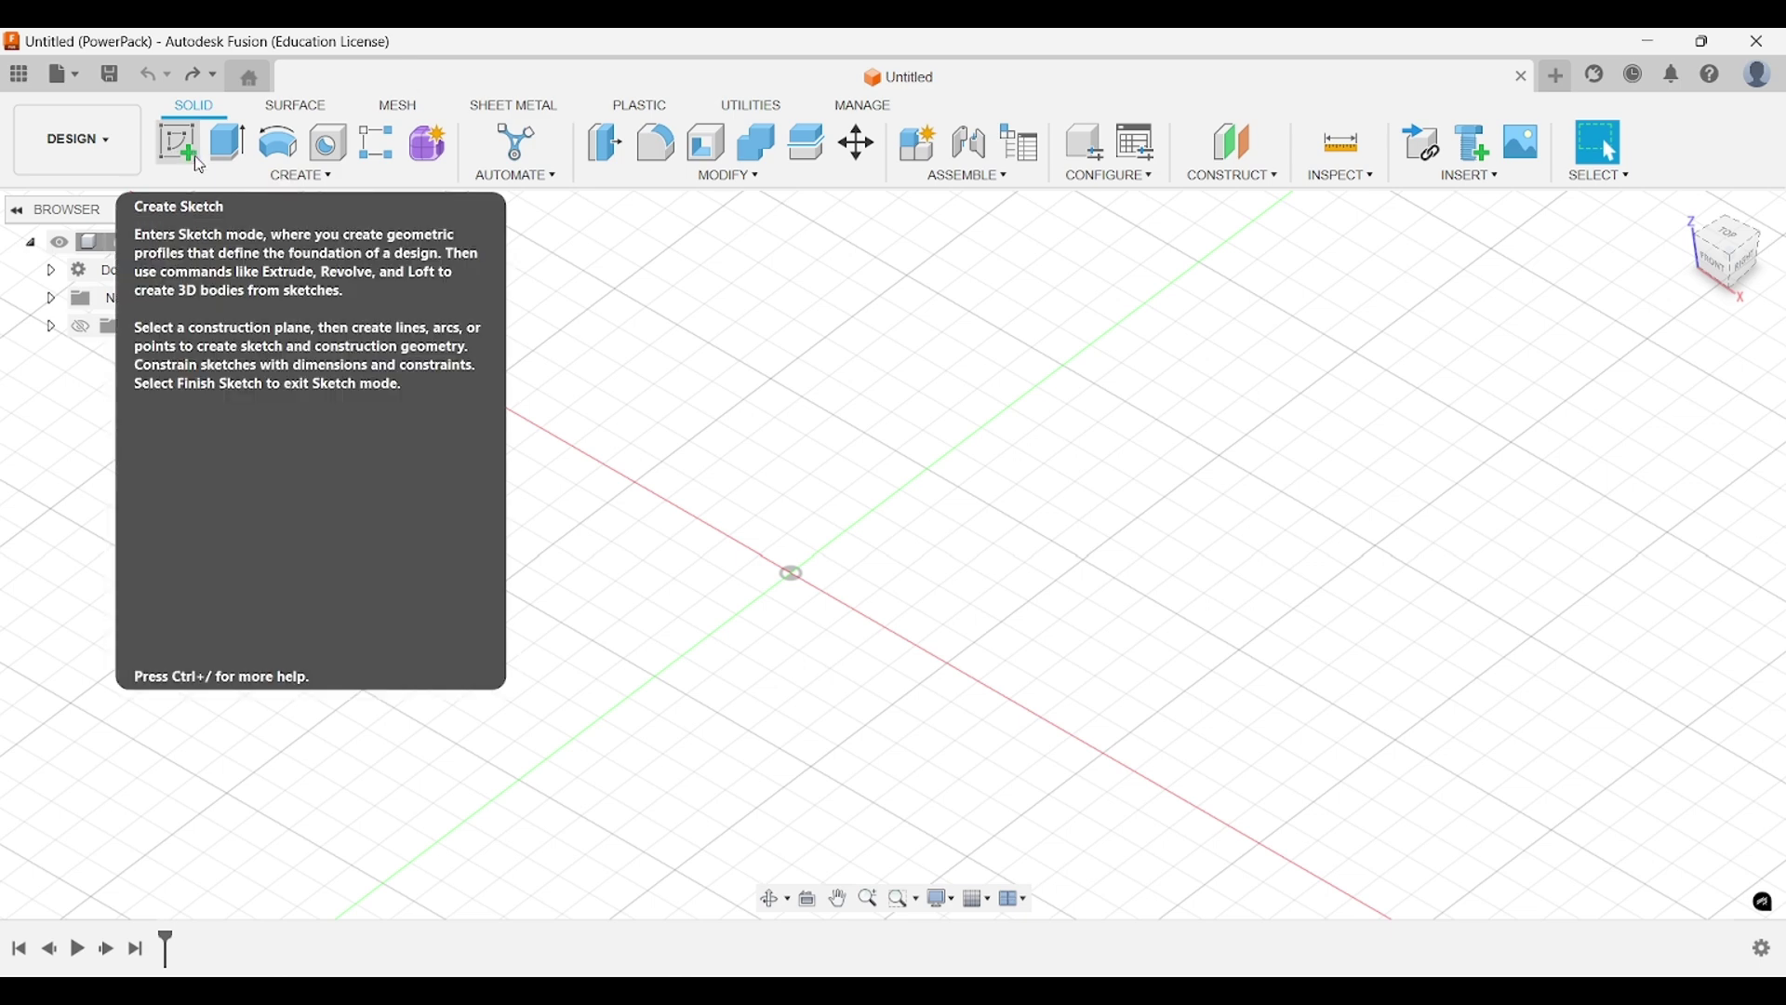
# Create a sketch on the horizontal XY plane, draw a centre-diameter circle centred on the origin, and finish the sketch.
pyautogui.click(184, 160)
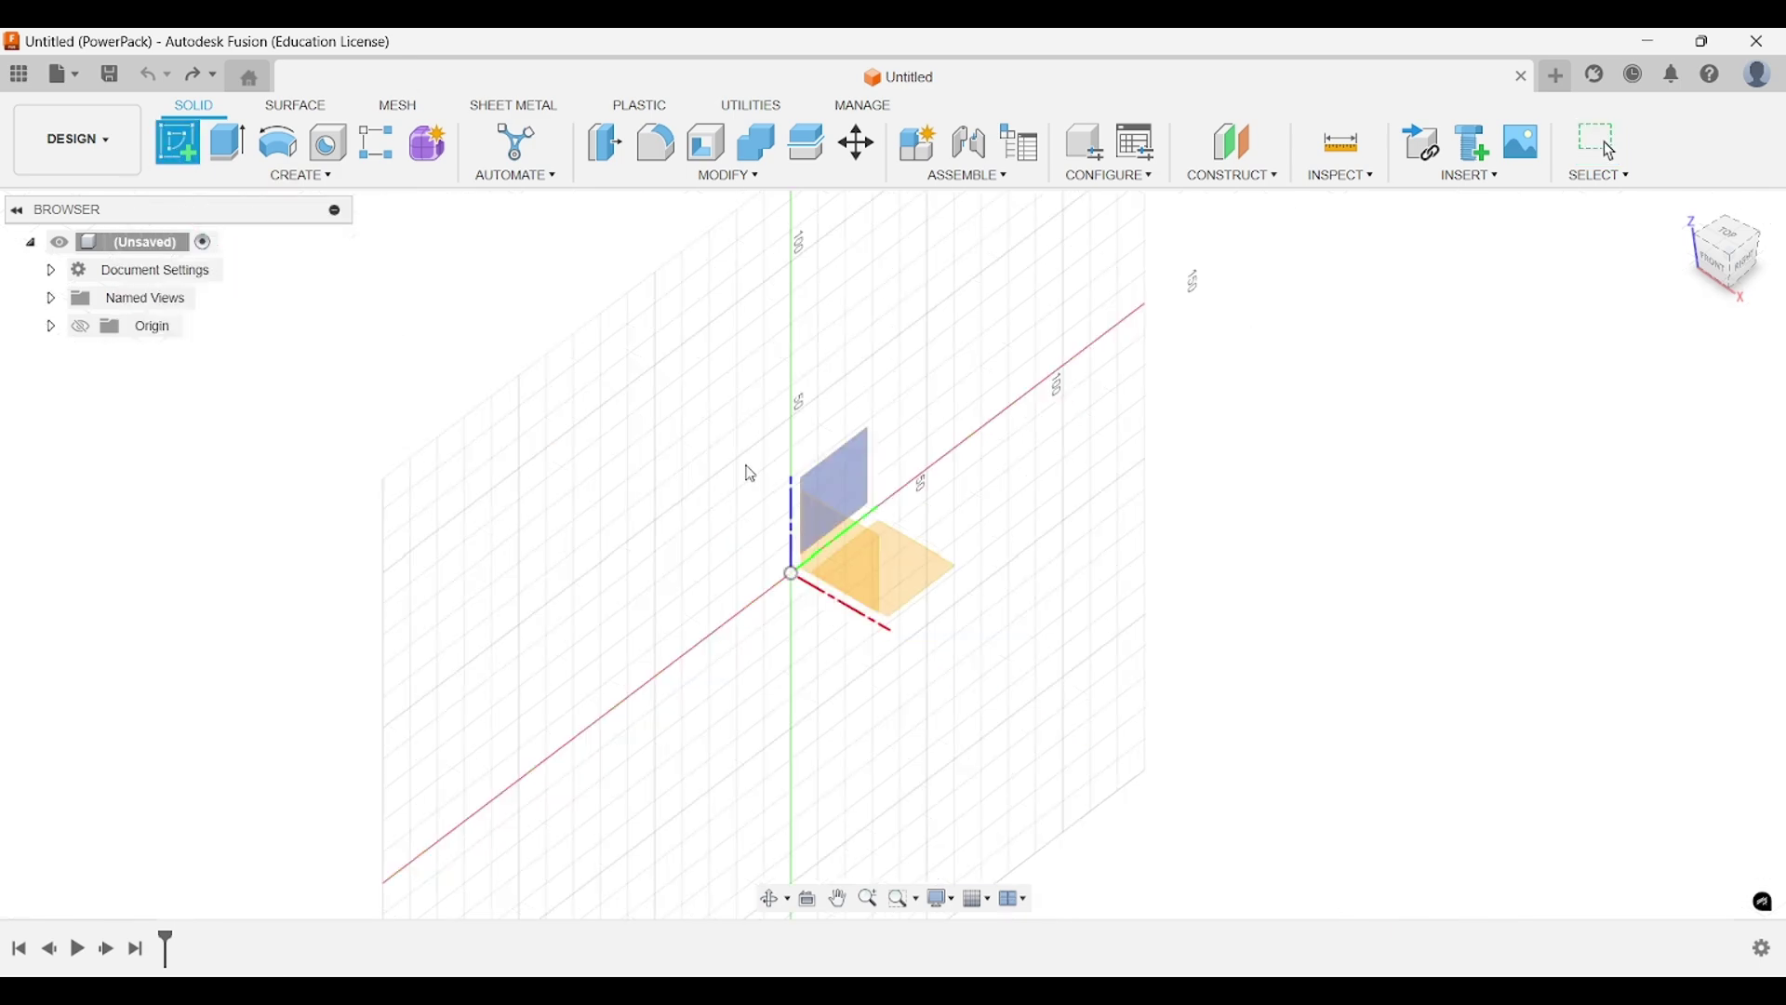
pyautogui.moveTo(978, 500)
pyautogui.mouseDown(button='middle')
pyautogui.moveTo(939, 515)
pyautogui.moveTo(959, 499)
pyautogui.mouseUp(button='middle')
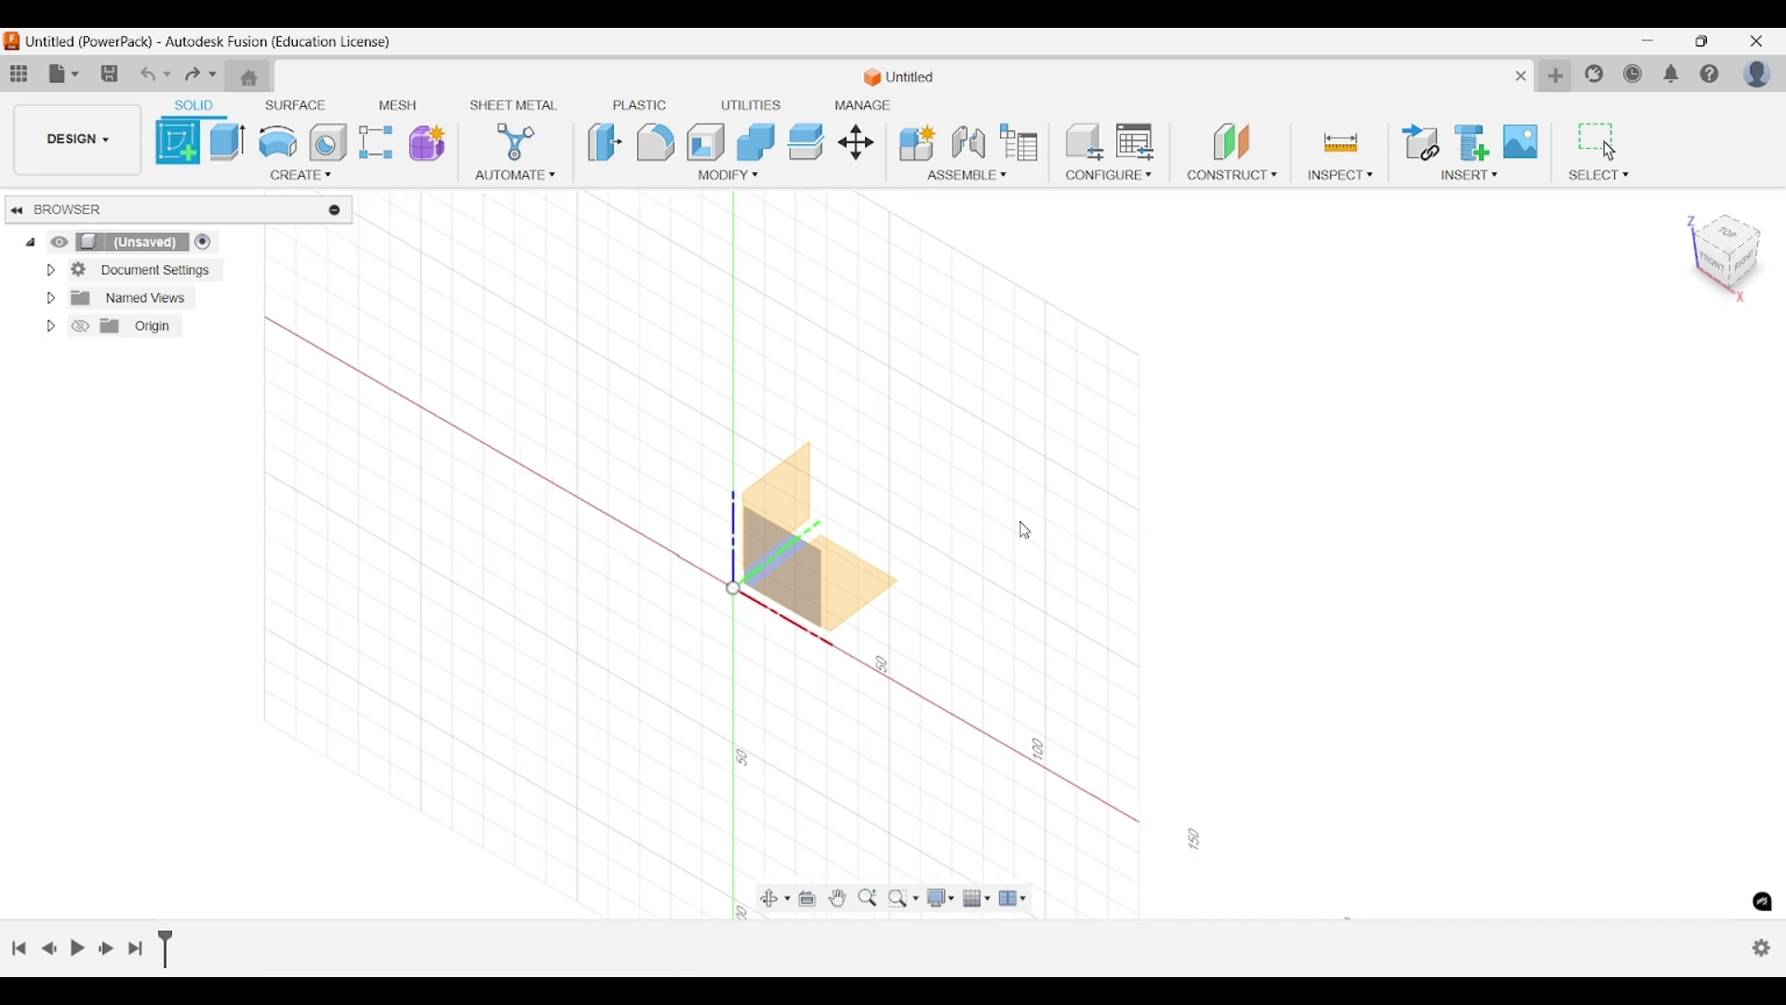
pyautogui.click(847, 586)
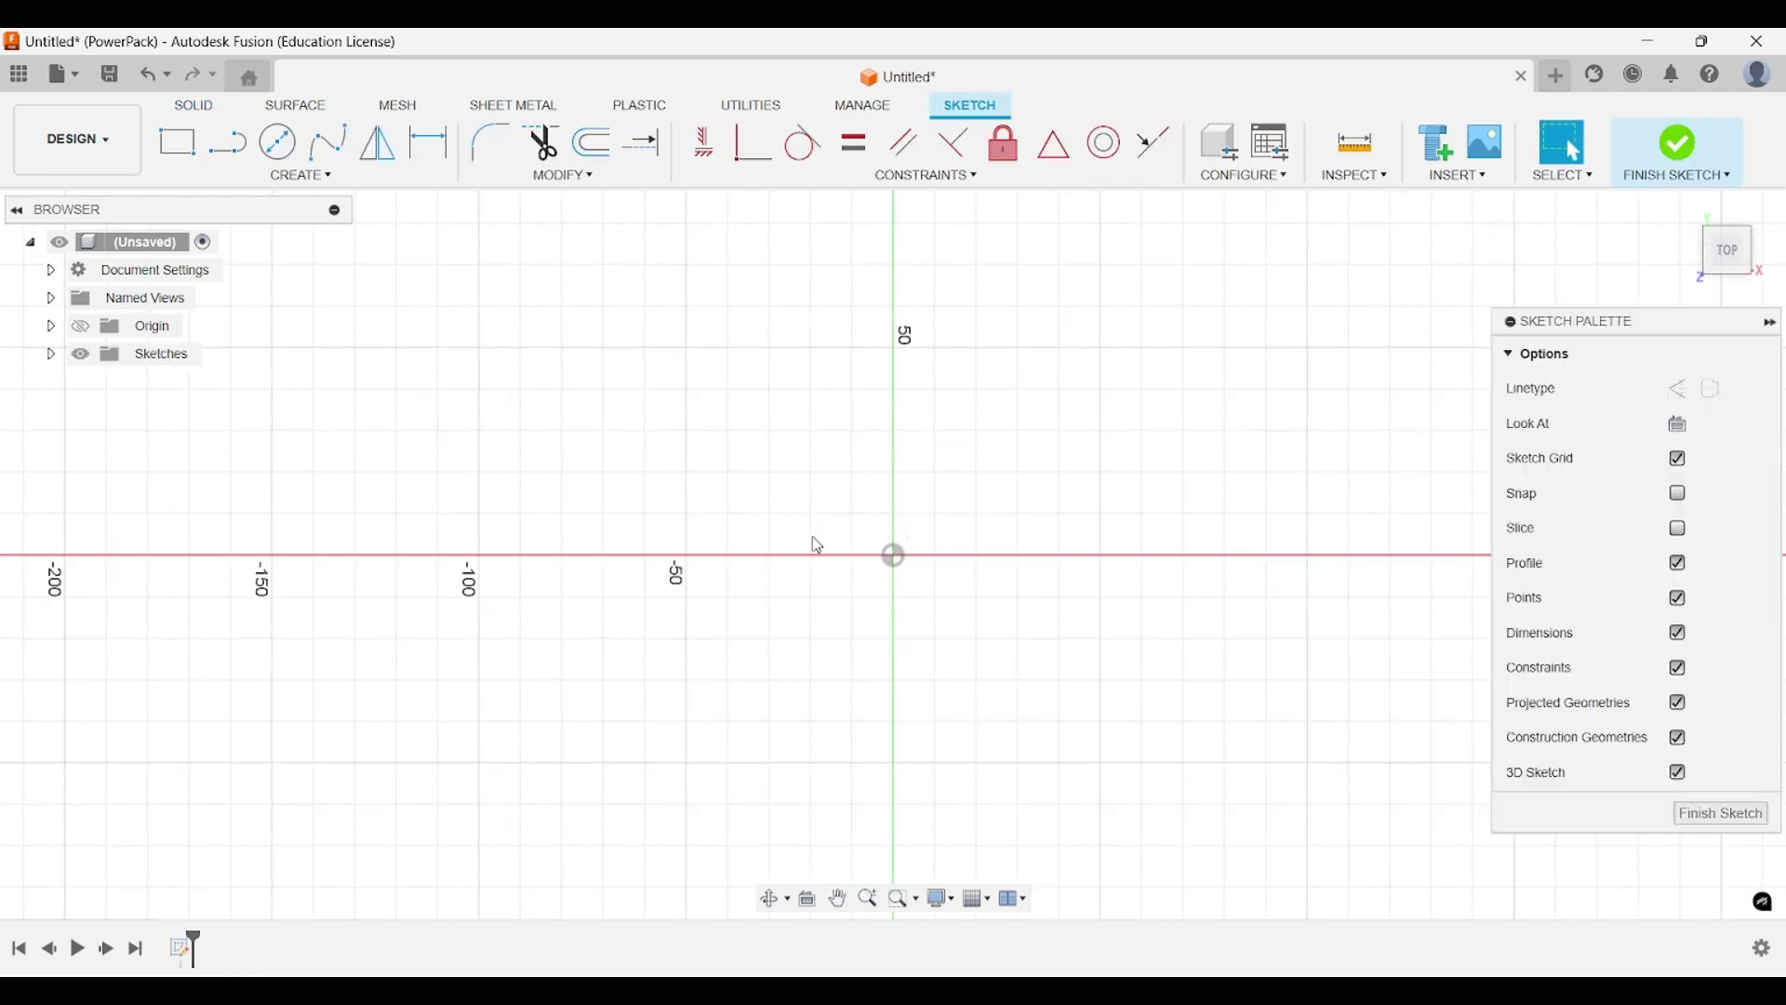
pyautogui.press('c')
pyautogui.click(688, 528)
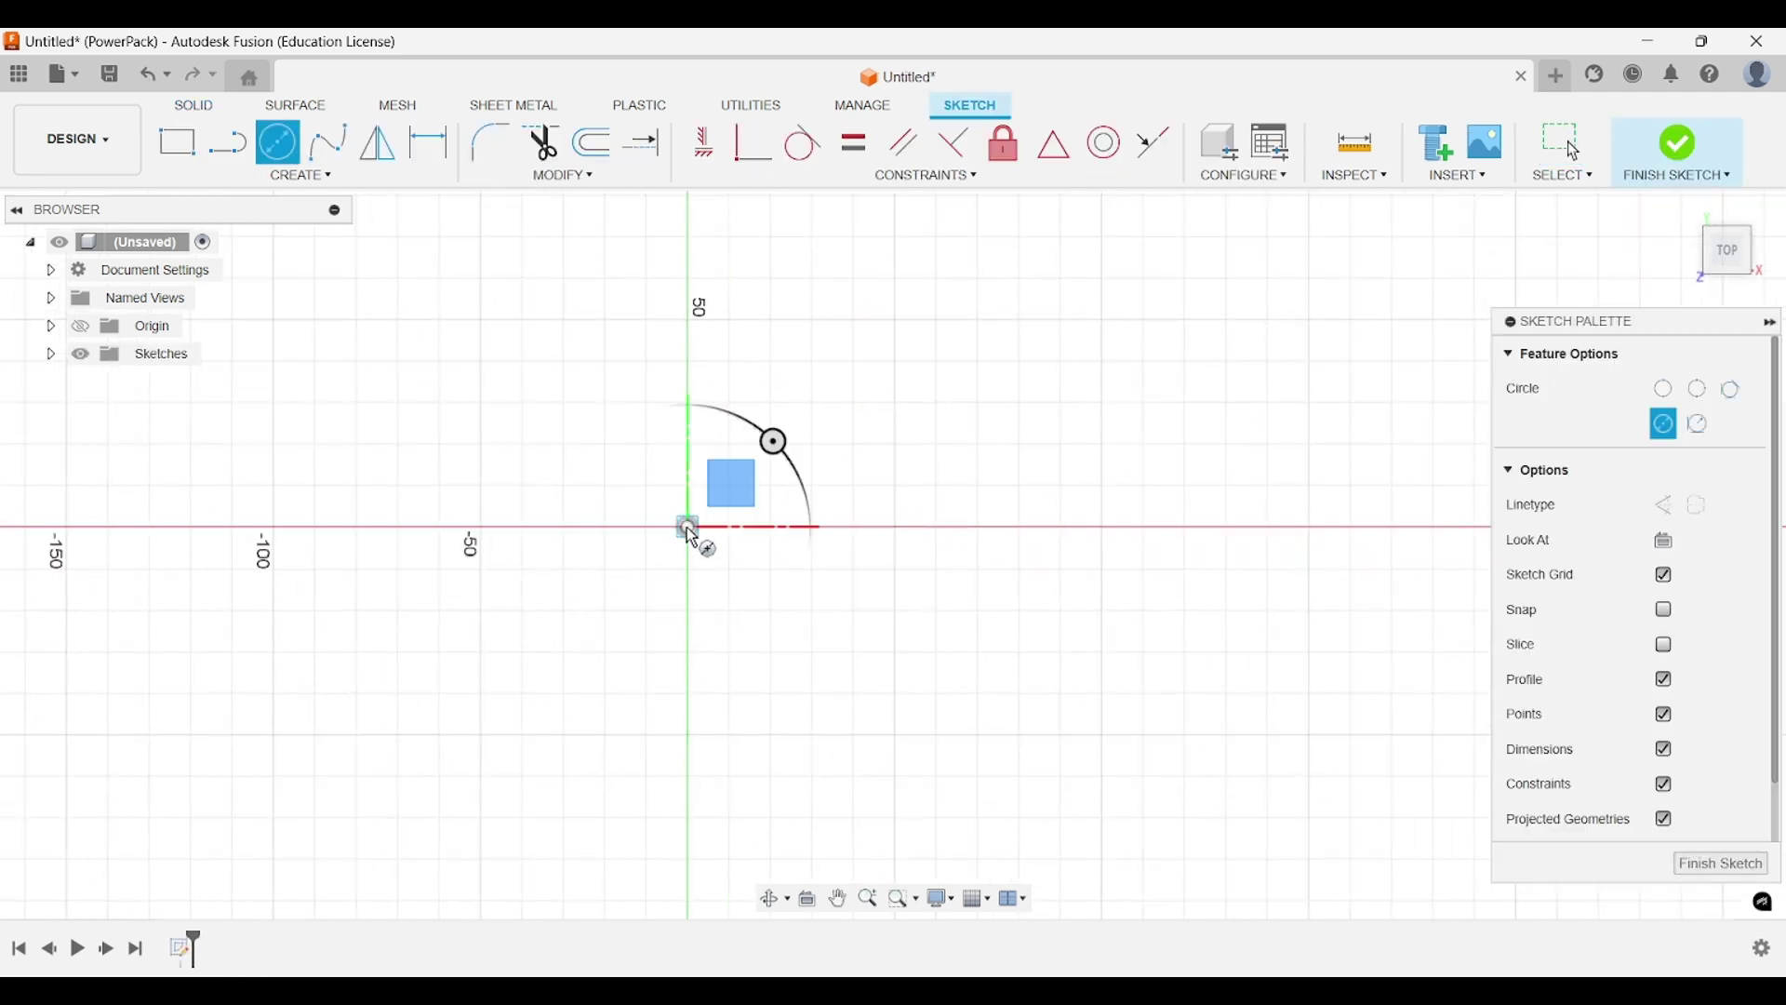
pyautogui.click(899, 689)
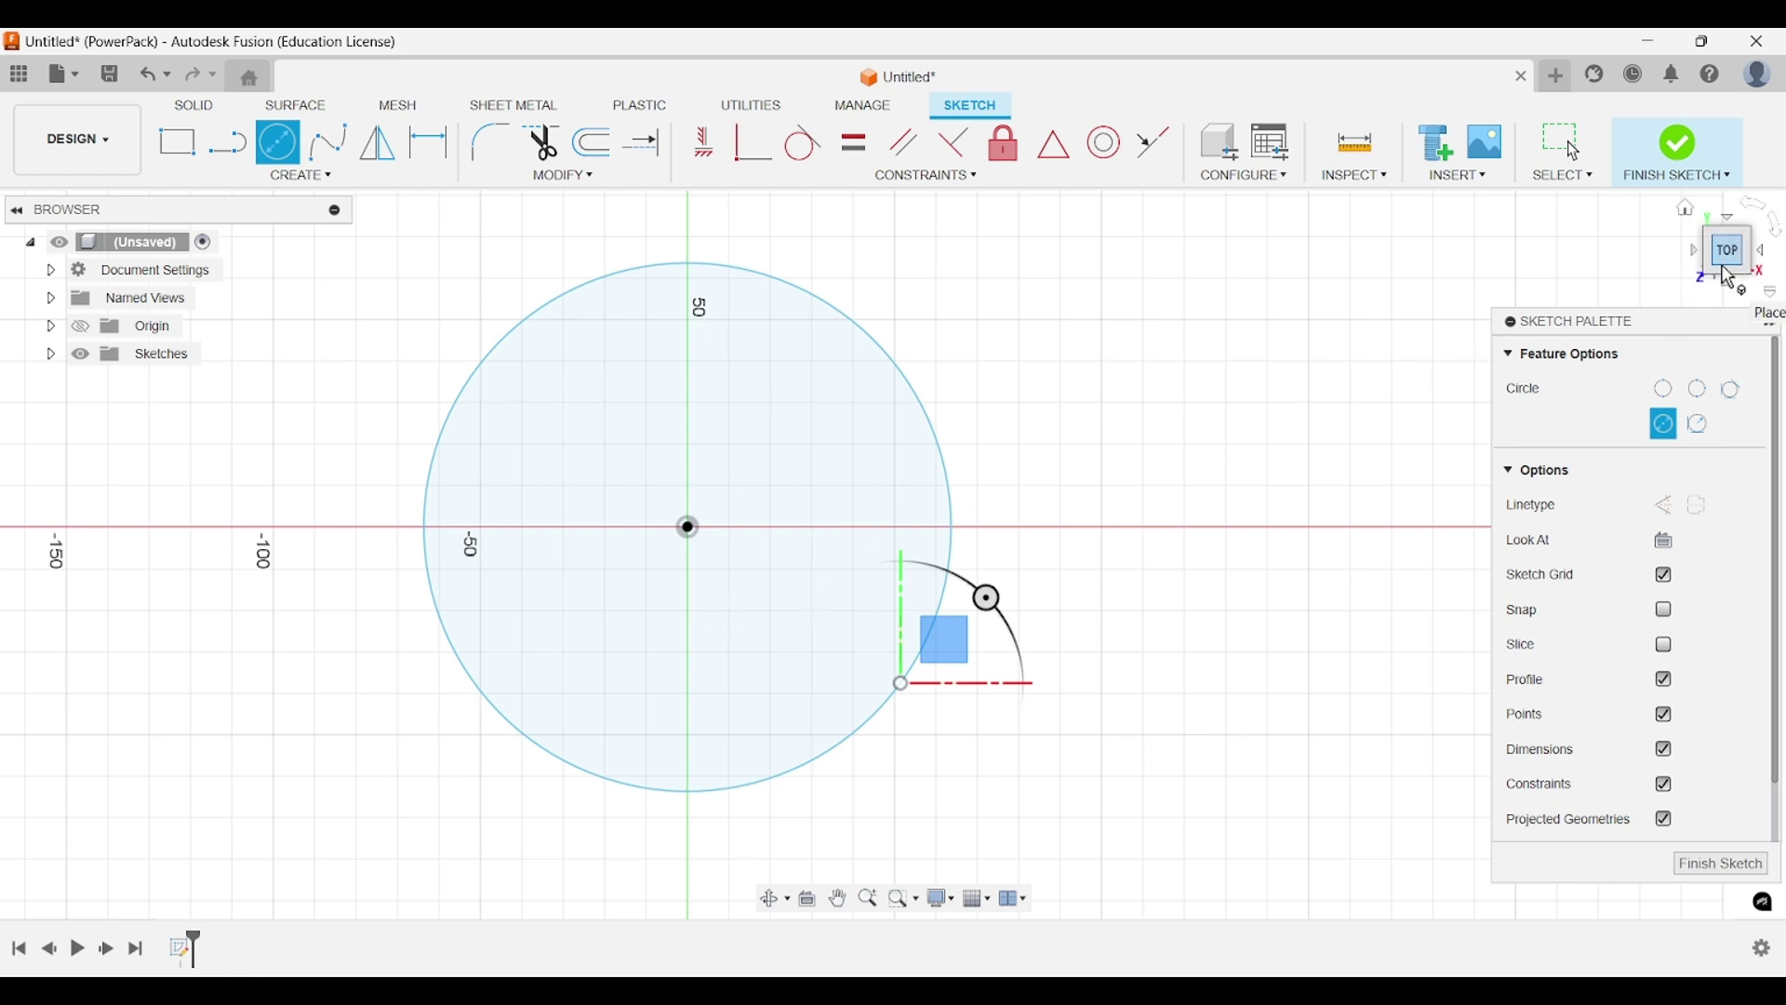
pyautogui.click(1724, 865)
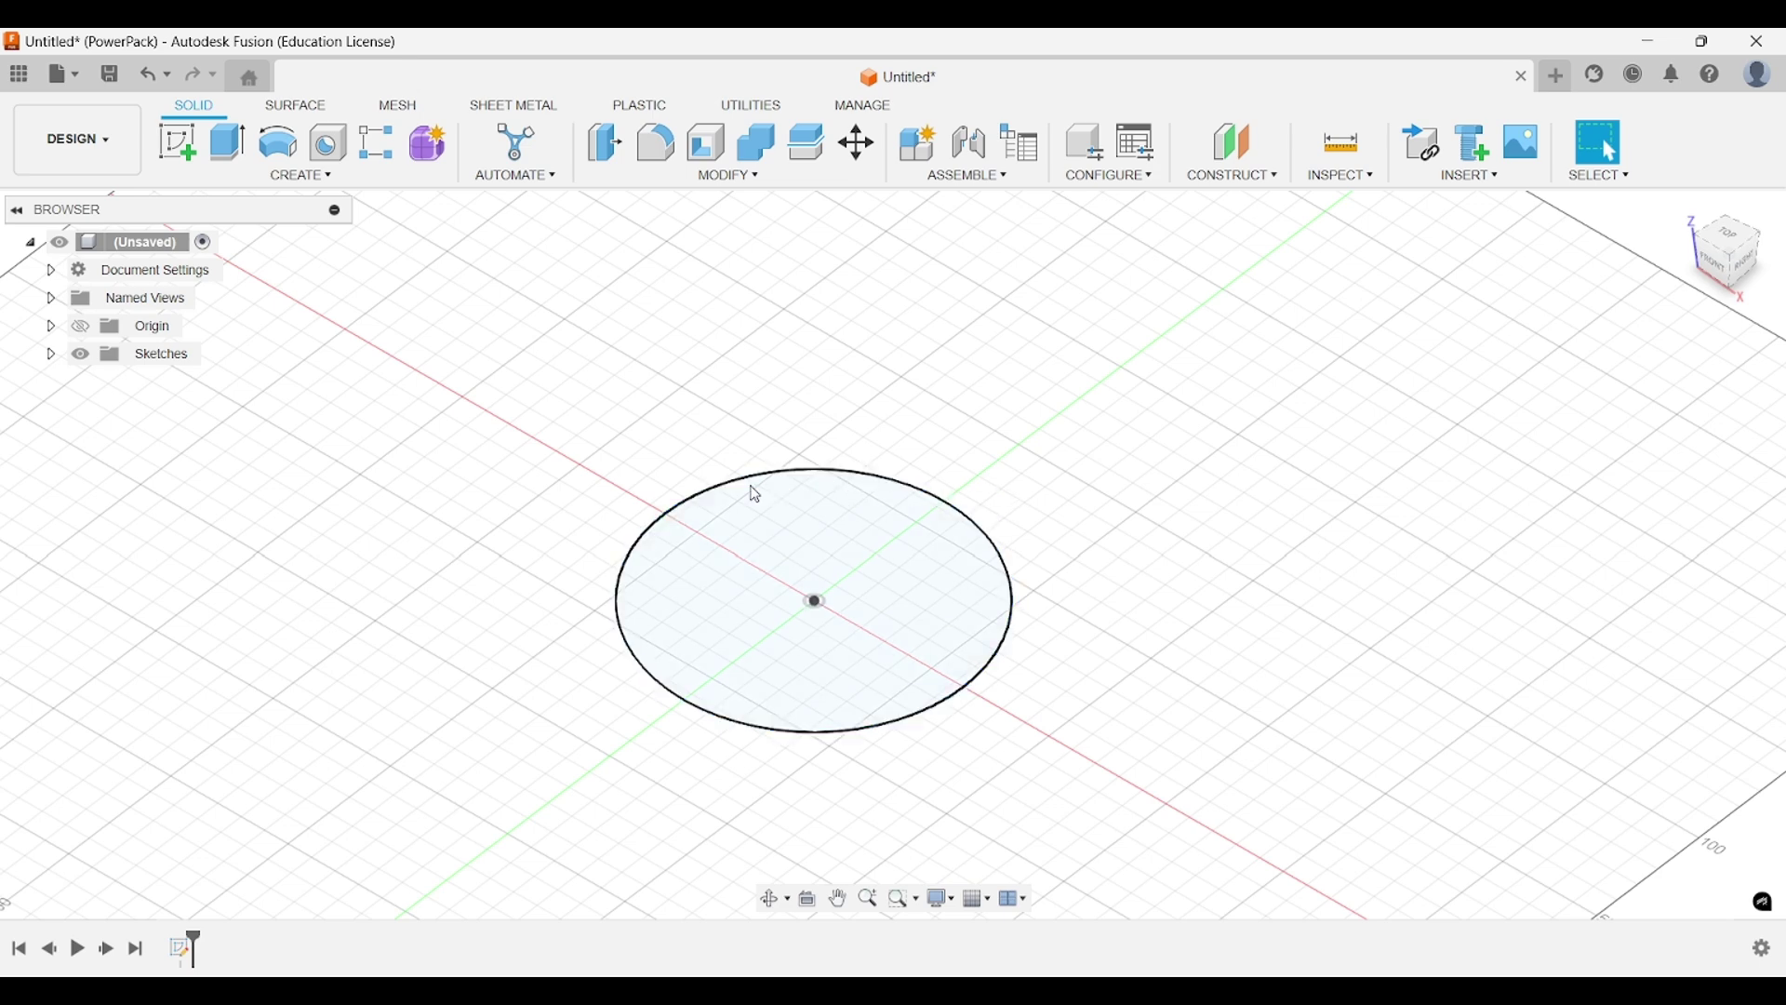
pyautogui.click(1012, 614)
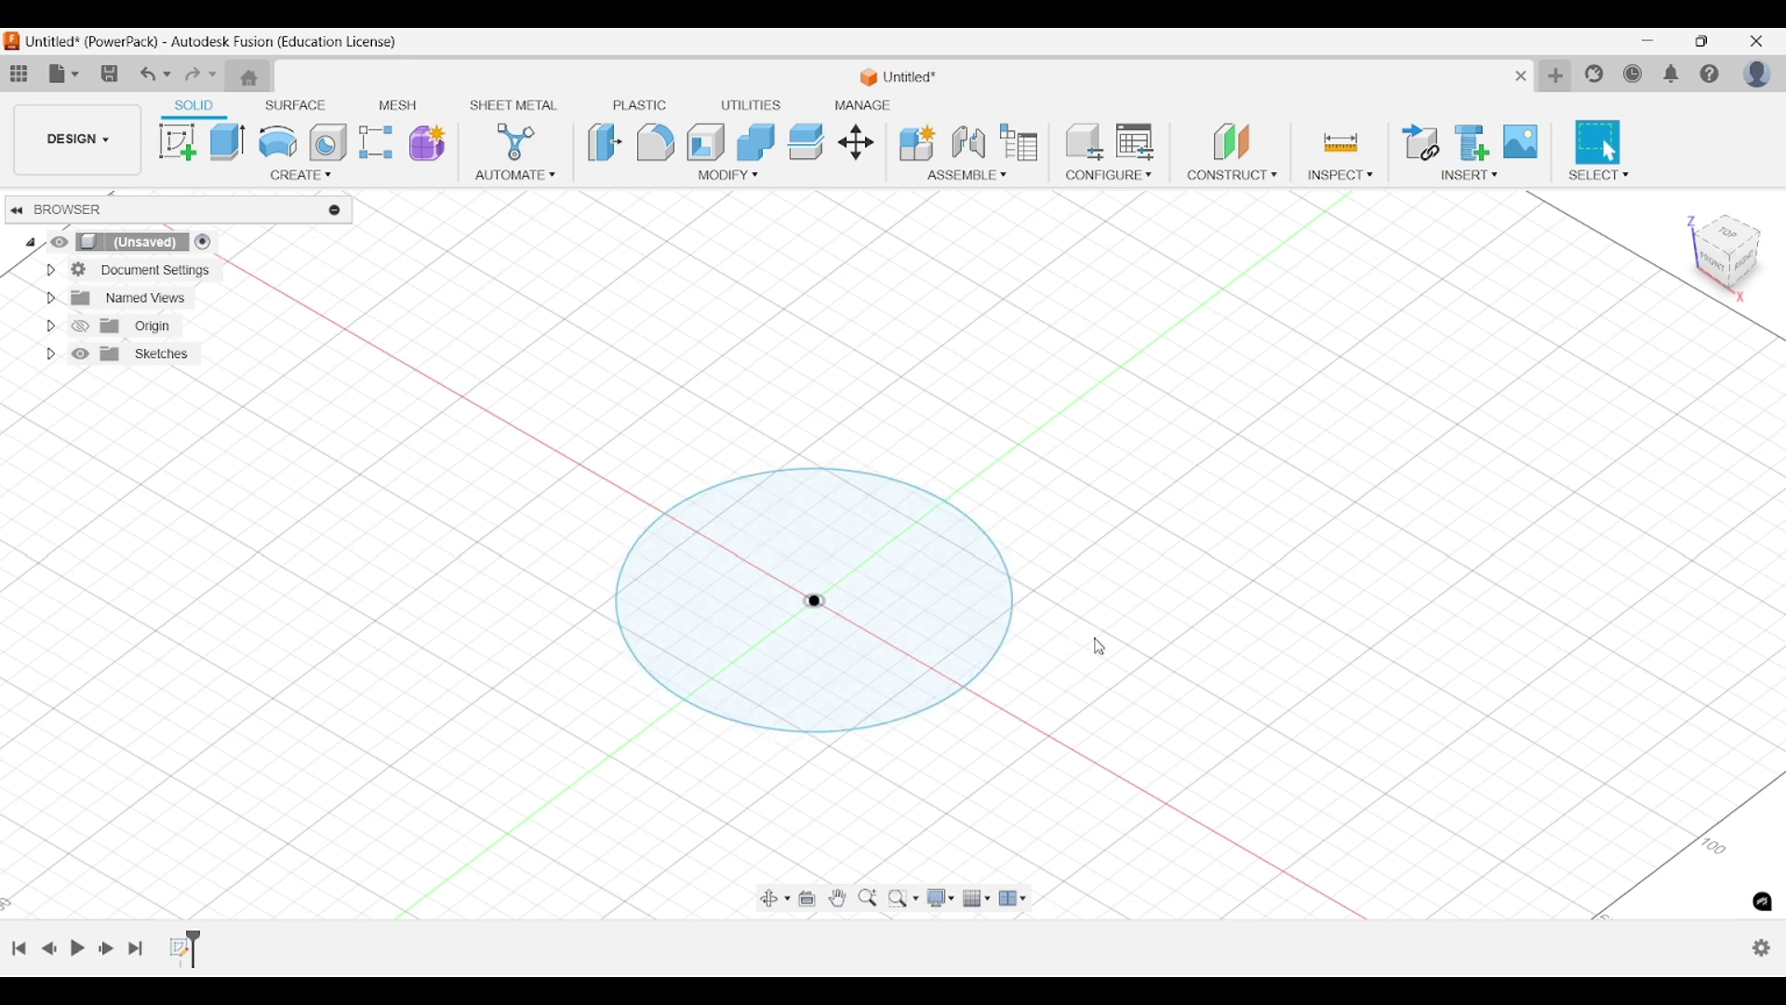
# Make the origin planes and axes visible, and expand the Named Views and Origin folders to list their contents.
pyautogui.keyDown('shift'); pyautogui.moveTo(1073, 705); pyautogui.dragTo(1145, 609, button='middle'); pyautogui.keyUp('shift')
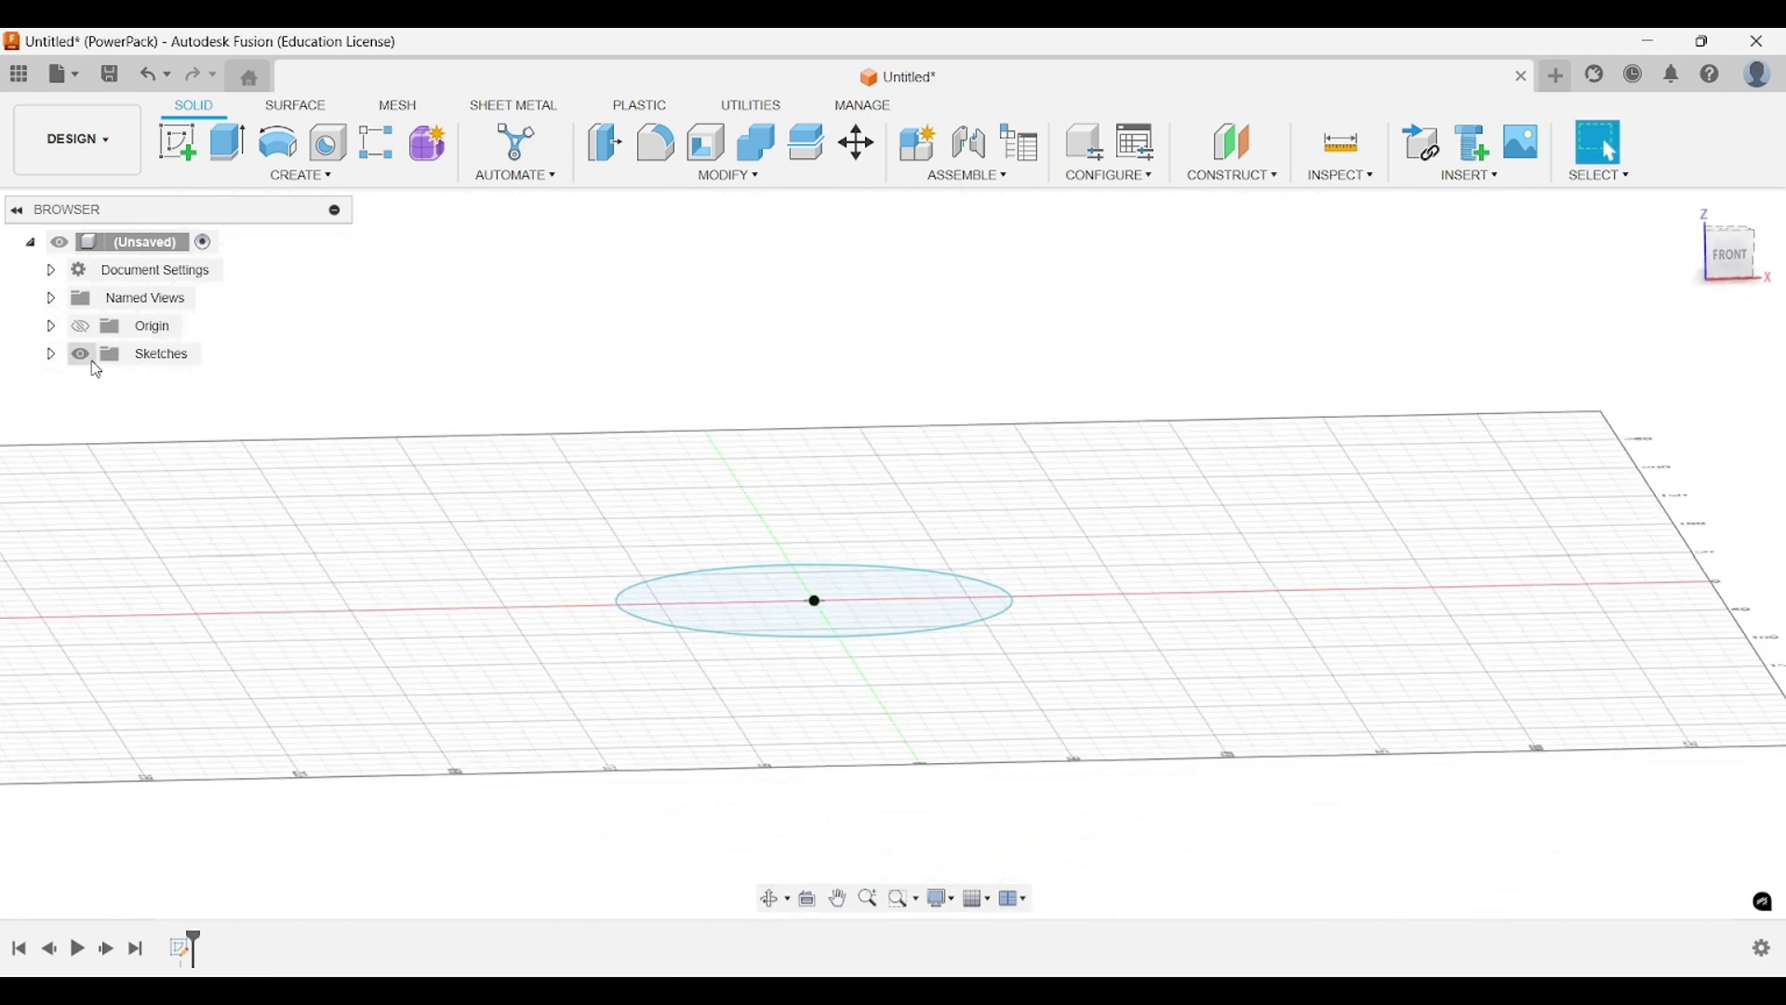
pyautogui.click(51, 298)
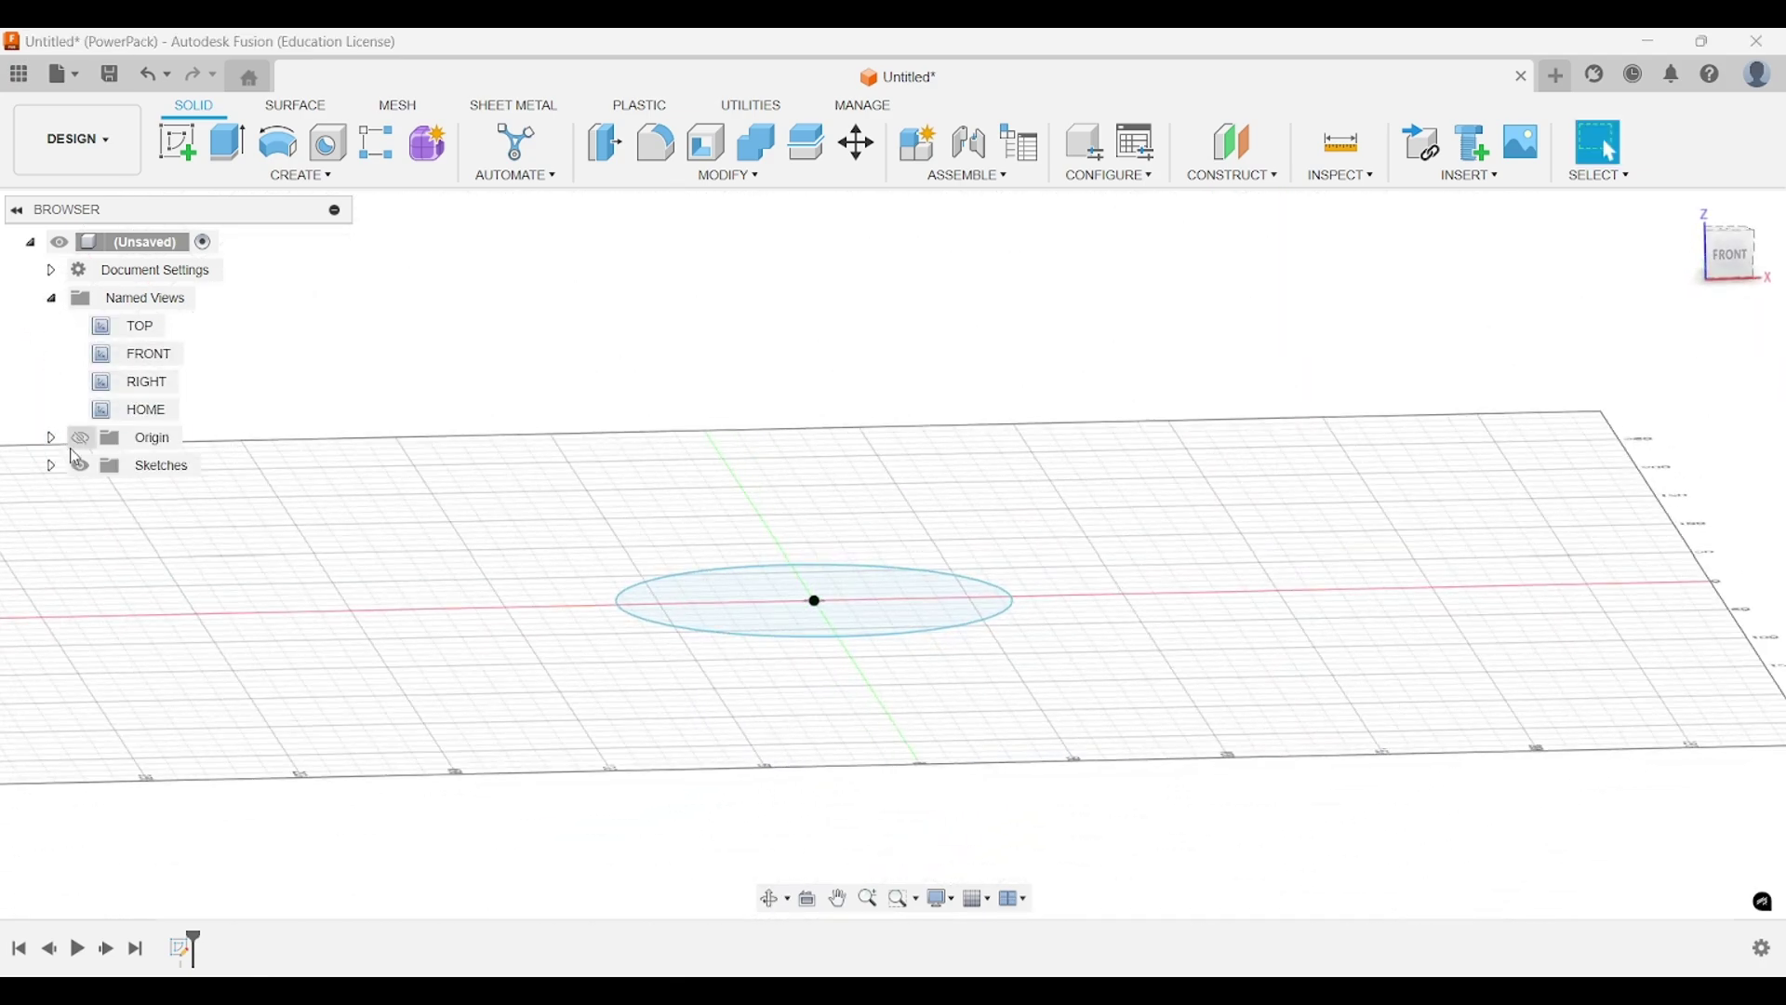
pyautogui.click(81, 438)
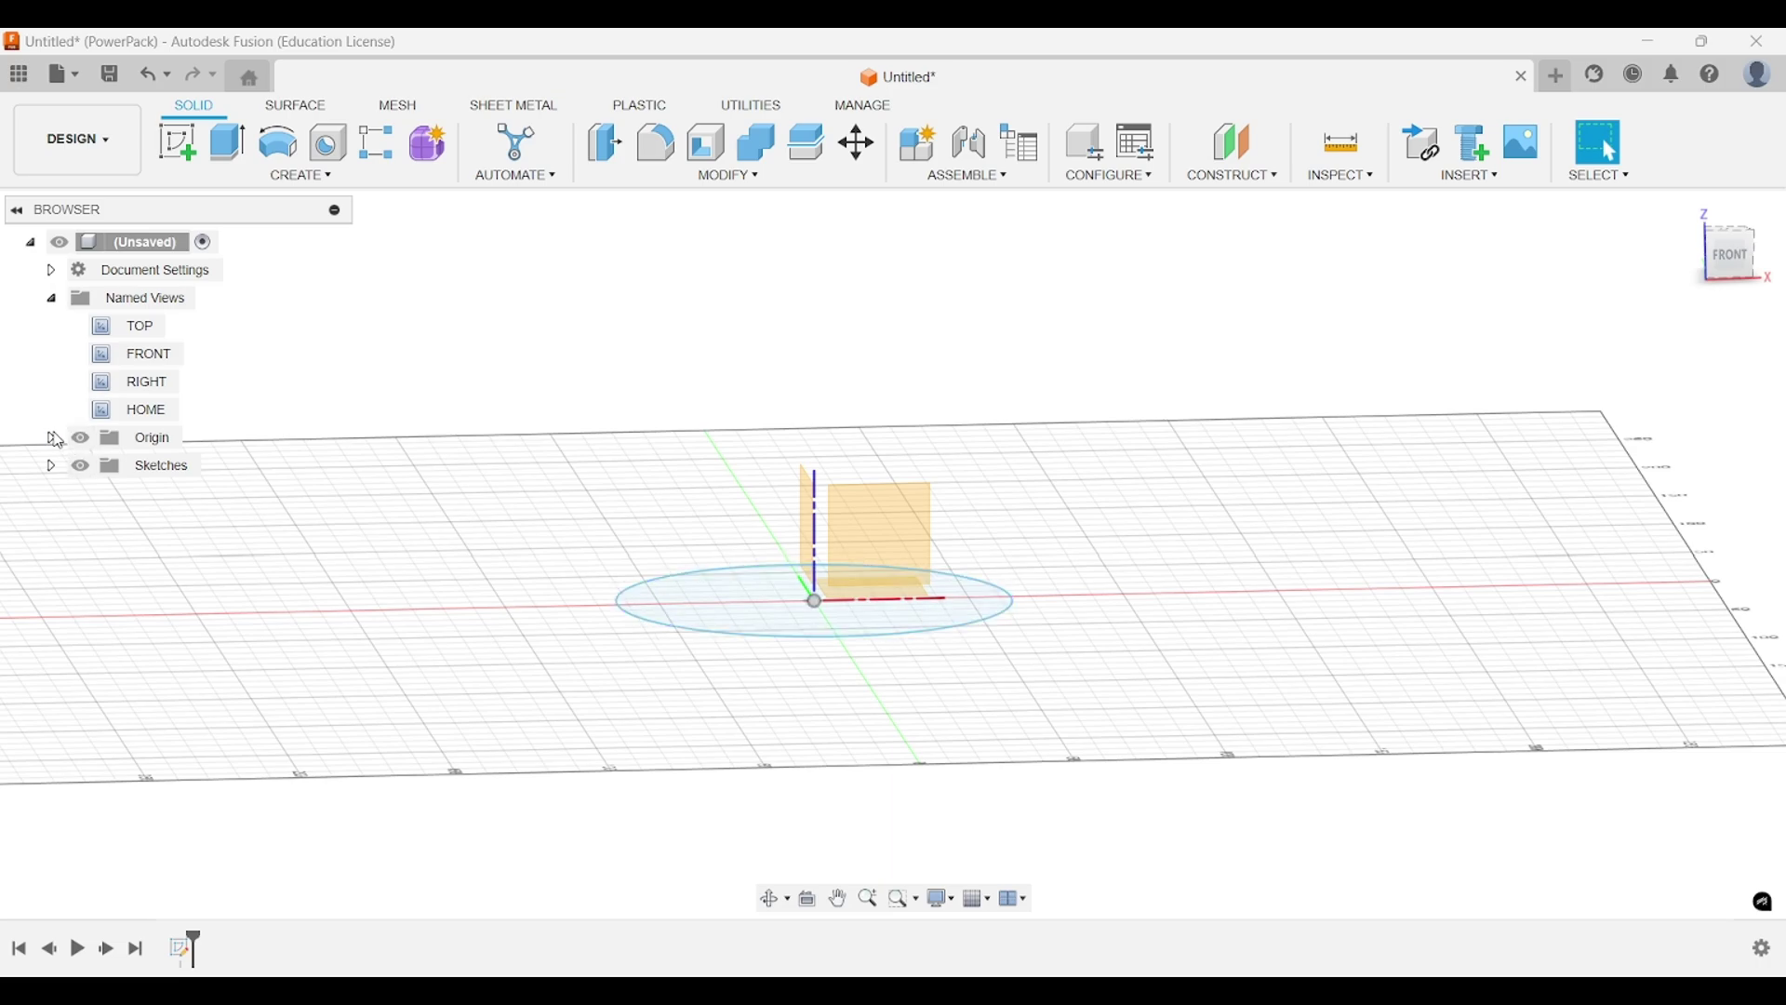
pyautogui.click(51, 441)
pyautogui.keyDown('shift'); pyautogui.moveTo(1041, 610); pyautogui.dragTo(985, 626, button='middle'); pyautogui.keyUp('shift')
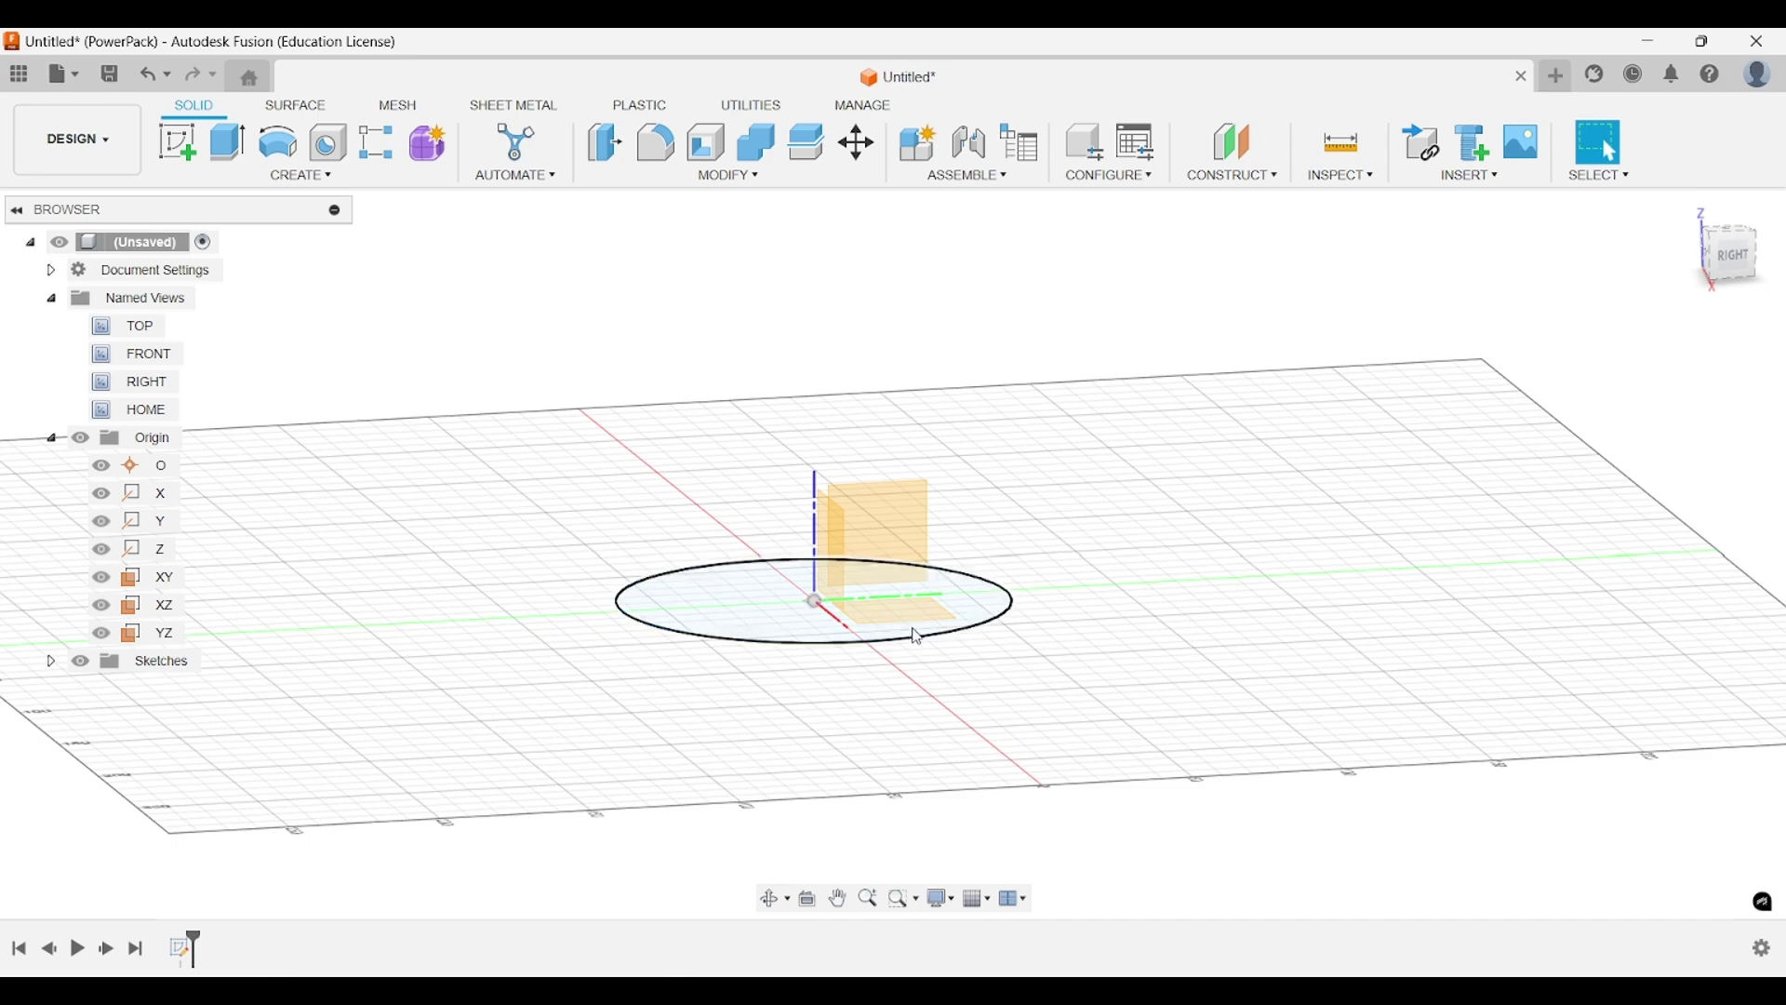
pyautogui.scroll(5, 919, 618)
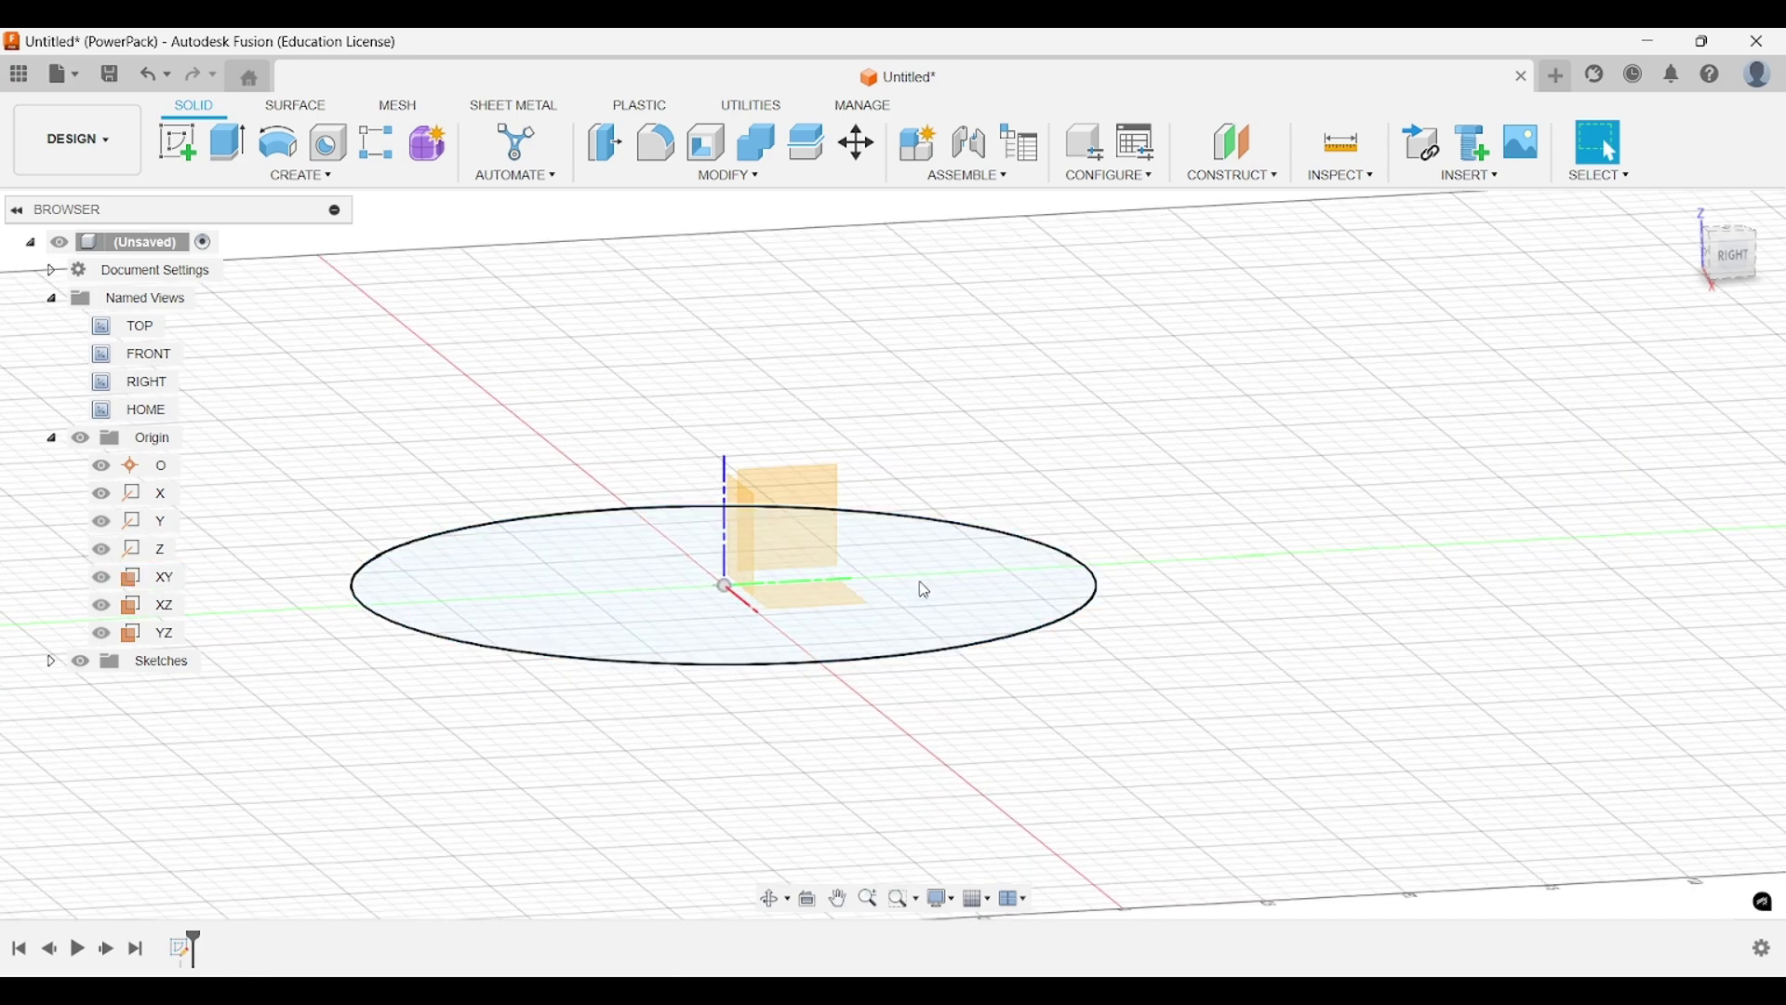
pyautogui.click(1732, 256)
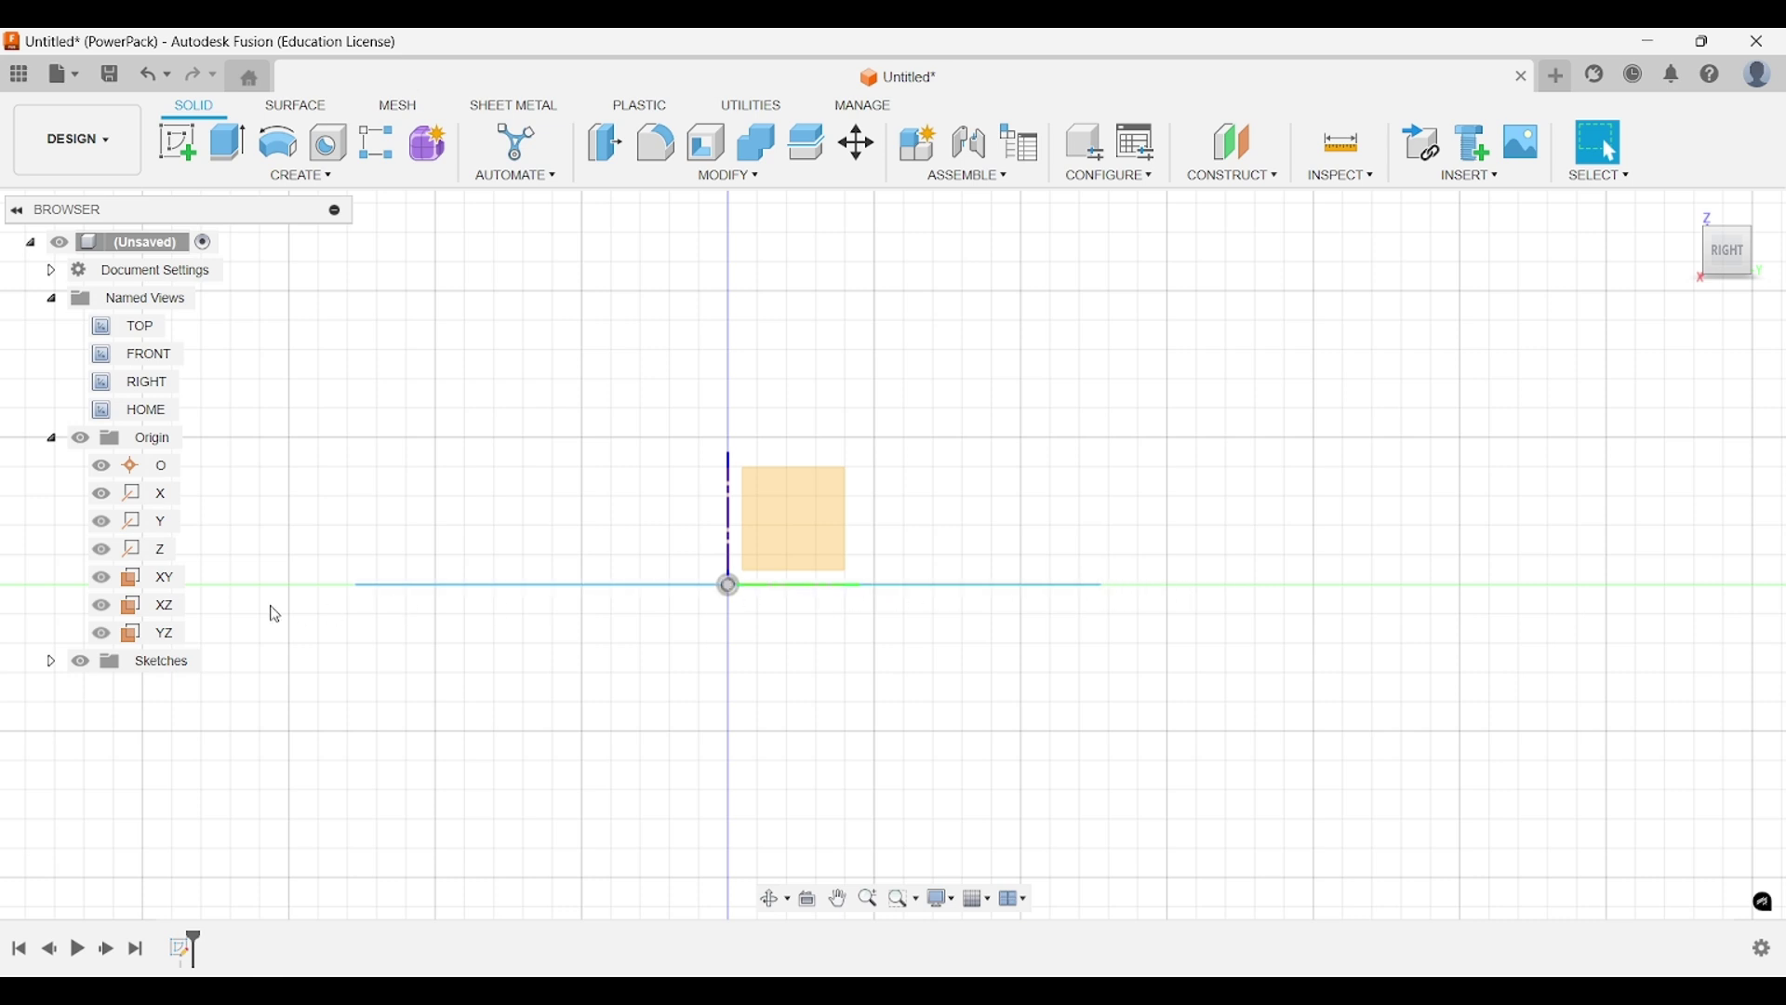
pyautogui.keyDown('shift'); pyautogui.moveTo(1030, 590); pyautogui.dragTo(1121, 567, button='middle'); pyautogui.keyUp('shift')
pyautogui.scroll(1, 1048, 634)
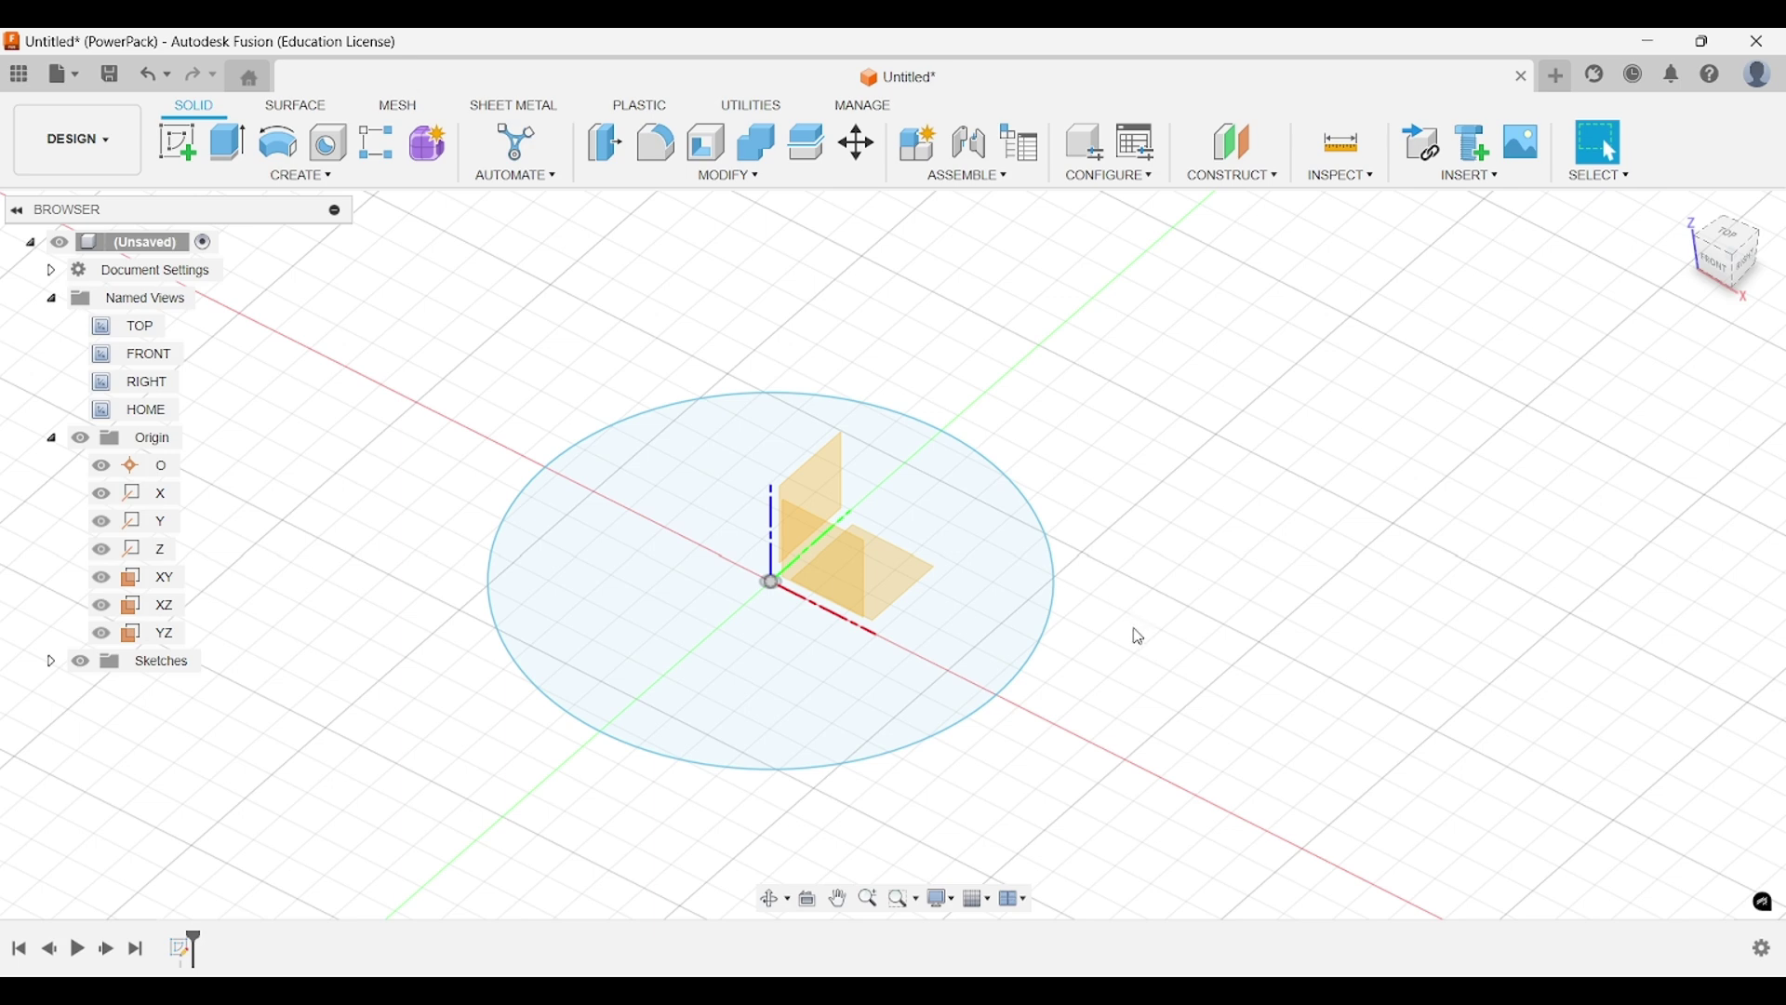
pyautogui.scroll(-1, 1219, 654)
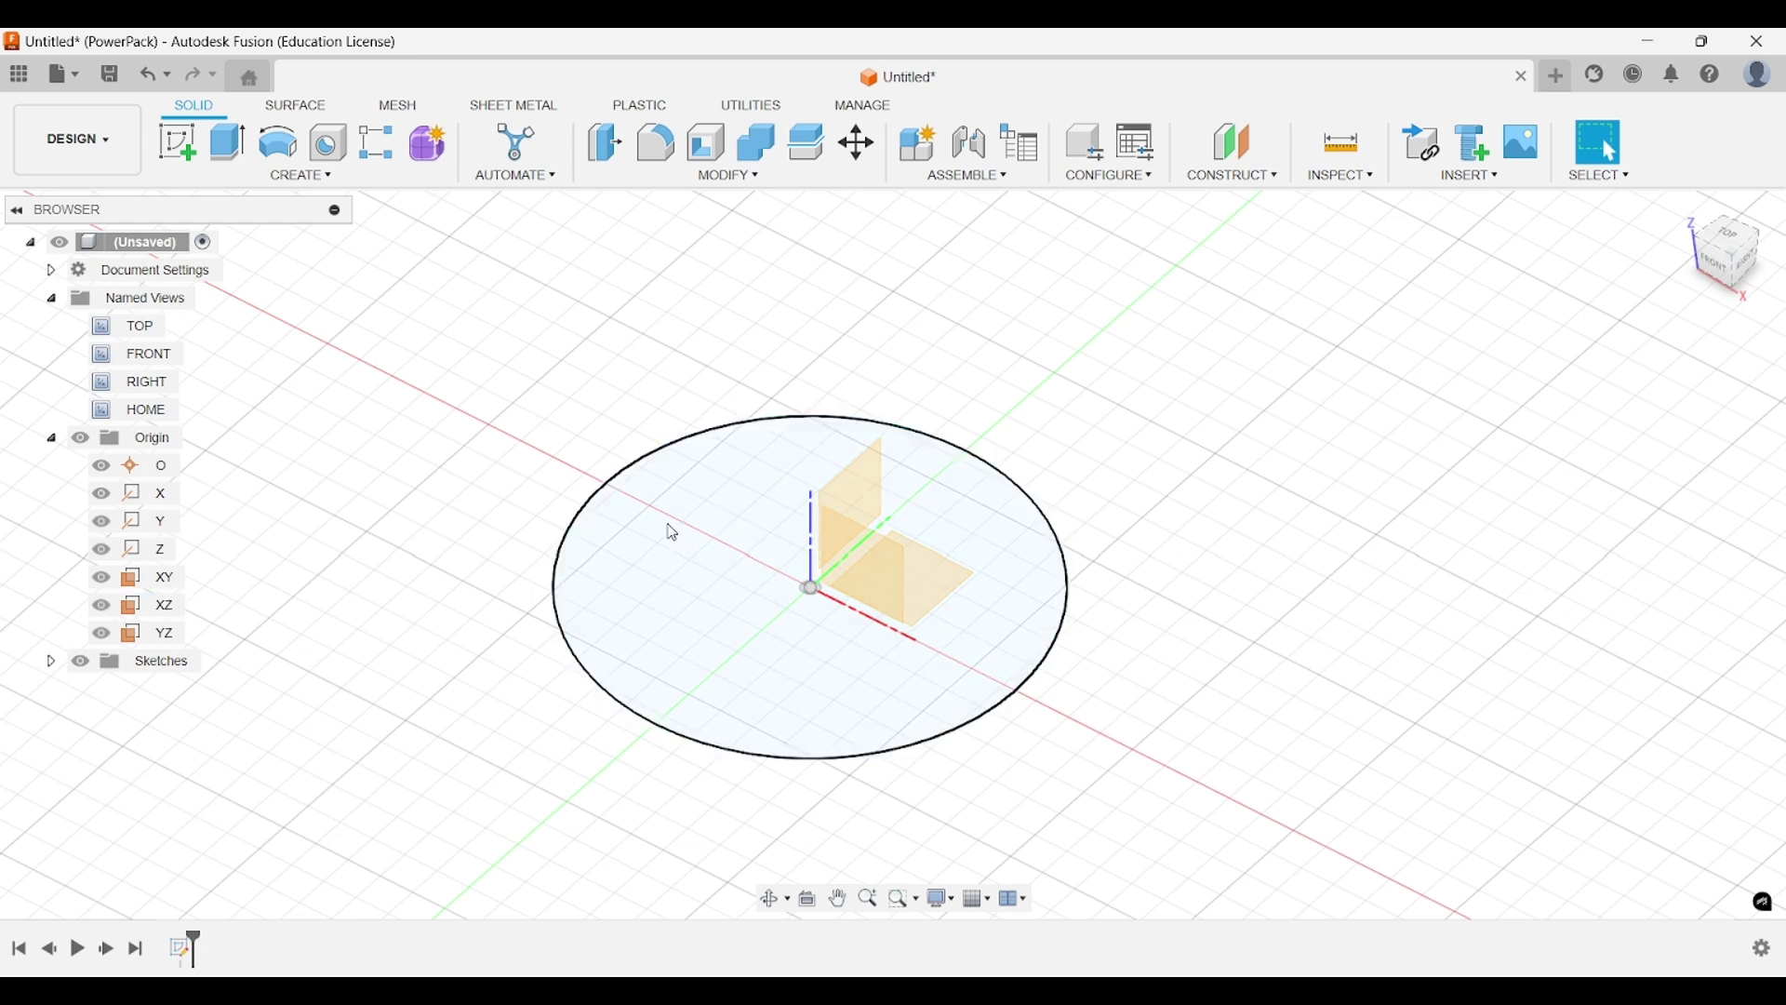
# Delete the circle sketch from the design.
pyautogui.click(609, 563)
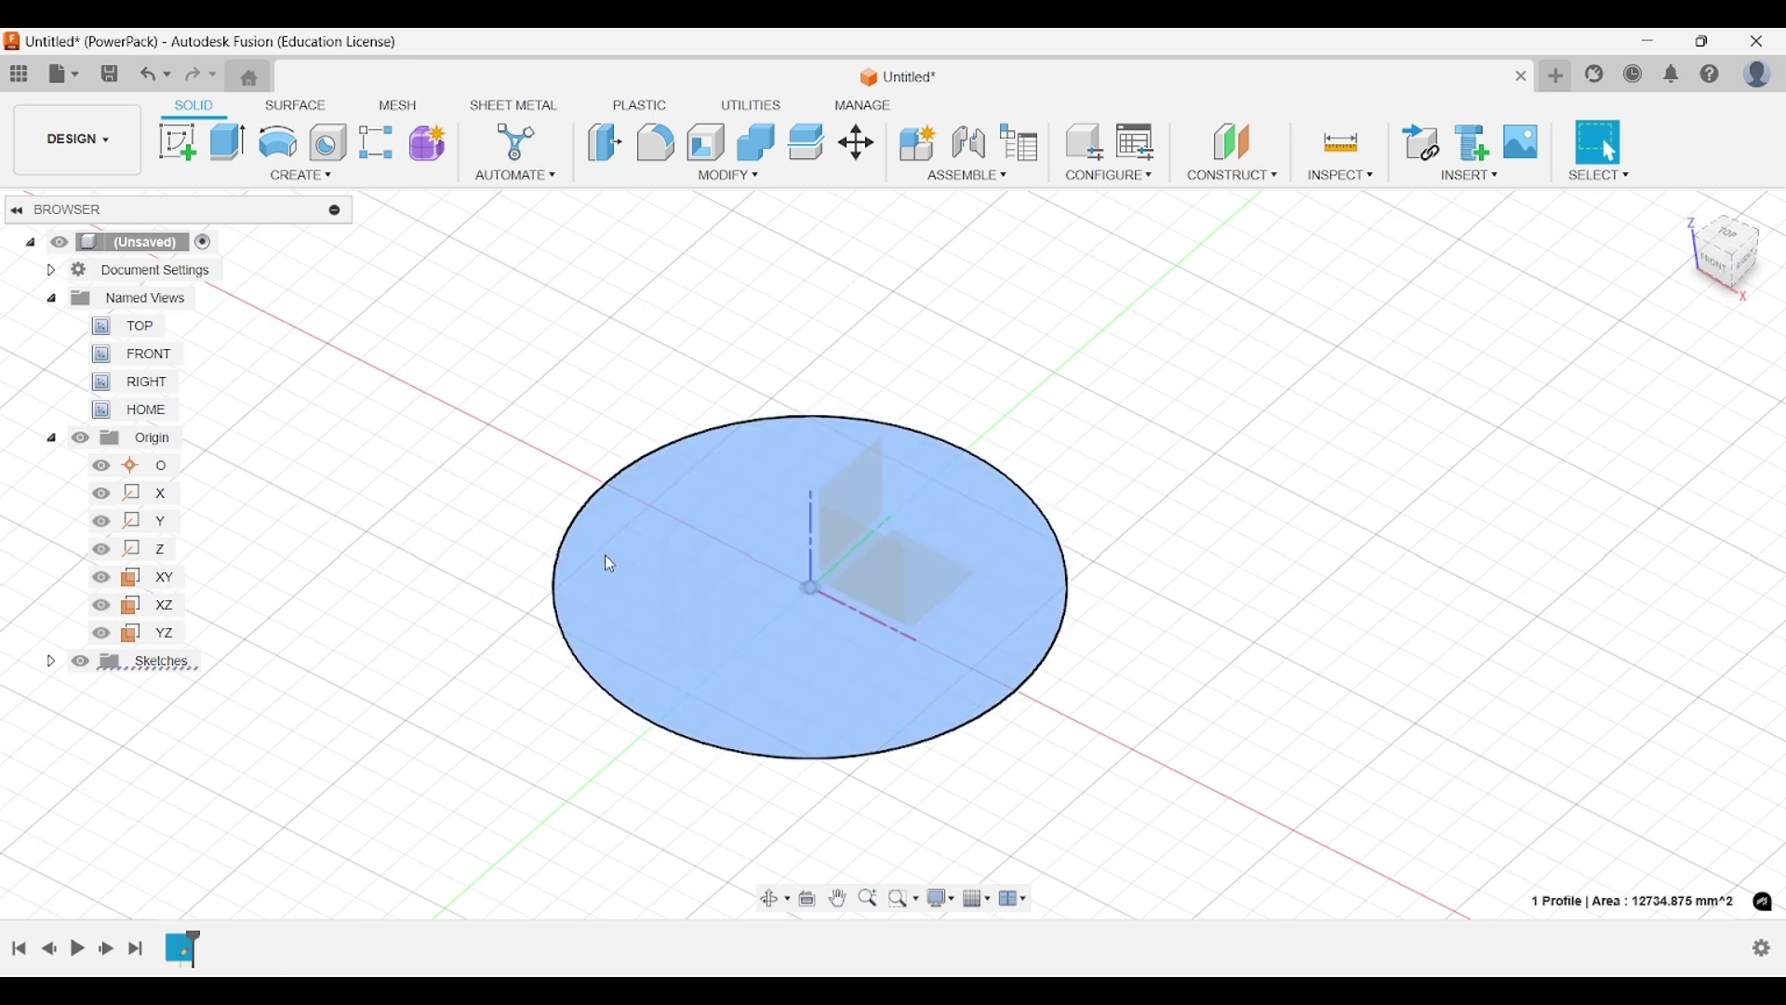
pyautogui.rightClick(177, 943)
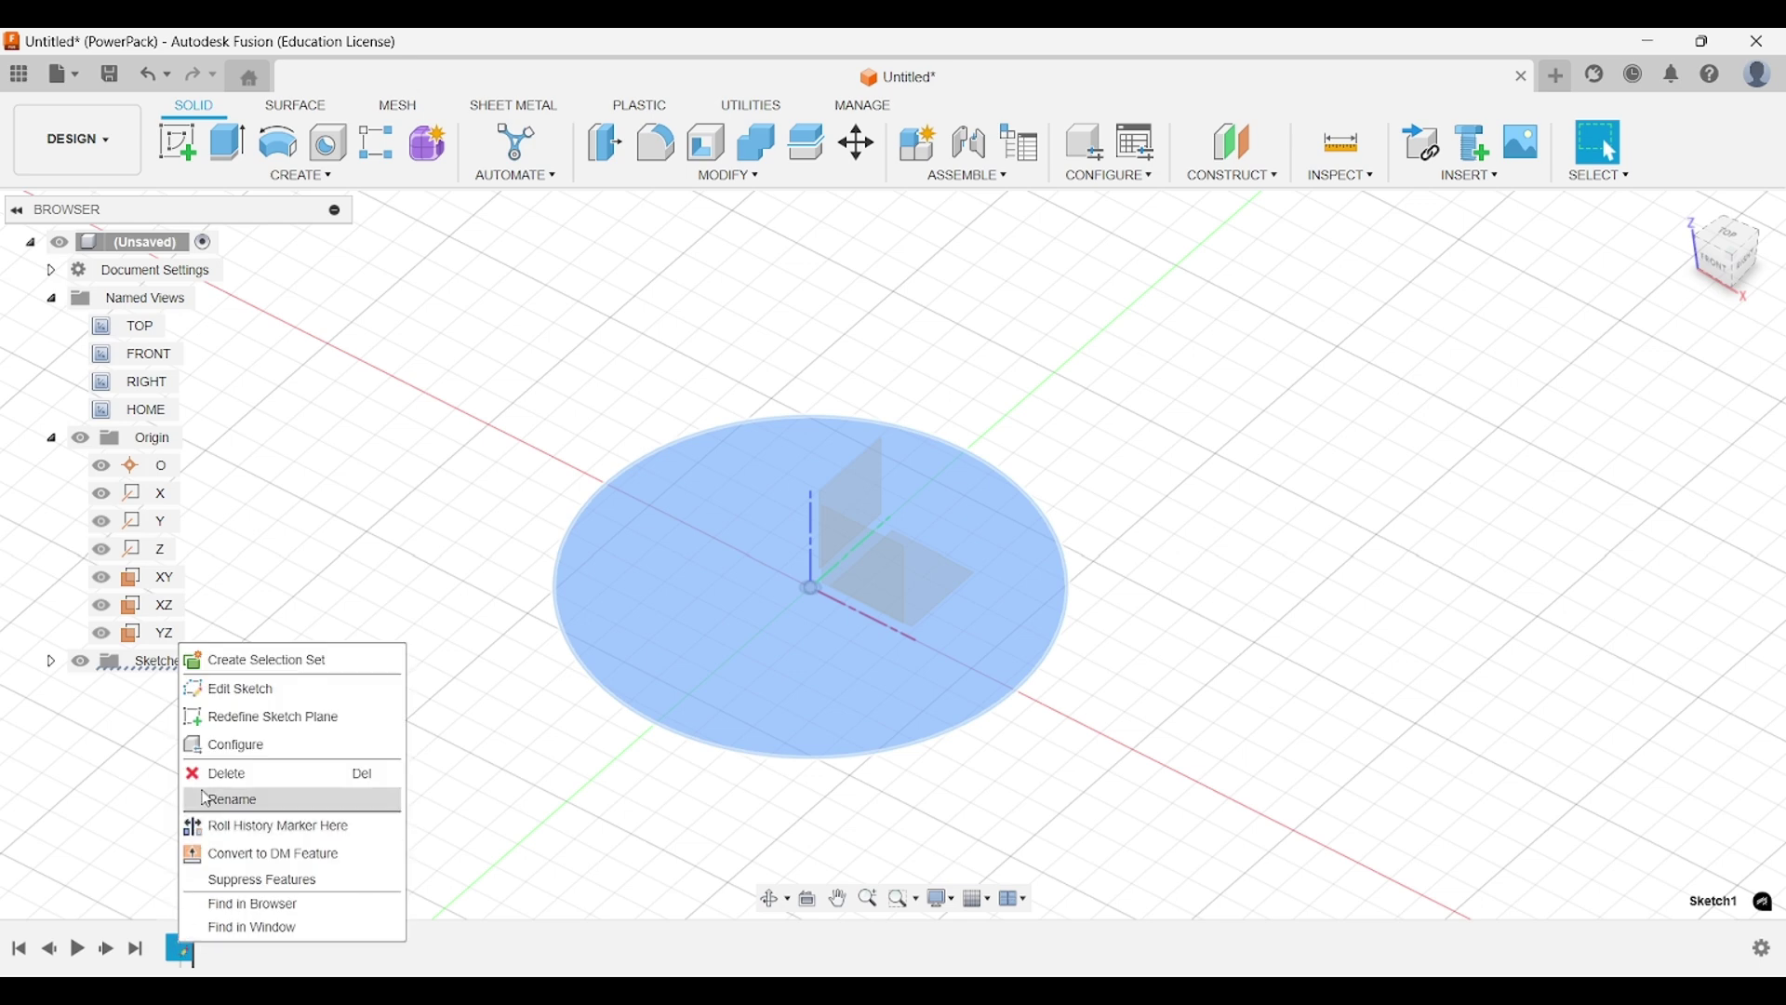
pyautogui.click(224, 773)
pyautogui.moveTo(508, 505)
pyautogui.mouseDown(button='middle')
pyautogui.moveTo(543, 503)
pyautogui.moveTo(538, 485)
pyautogui.mouseUp(button='middle')
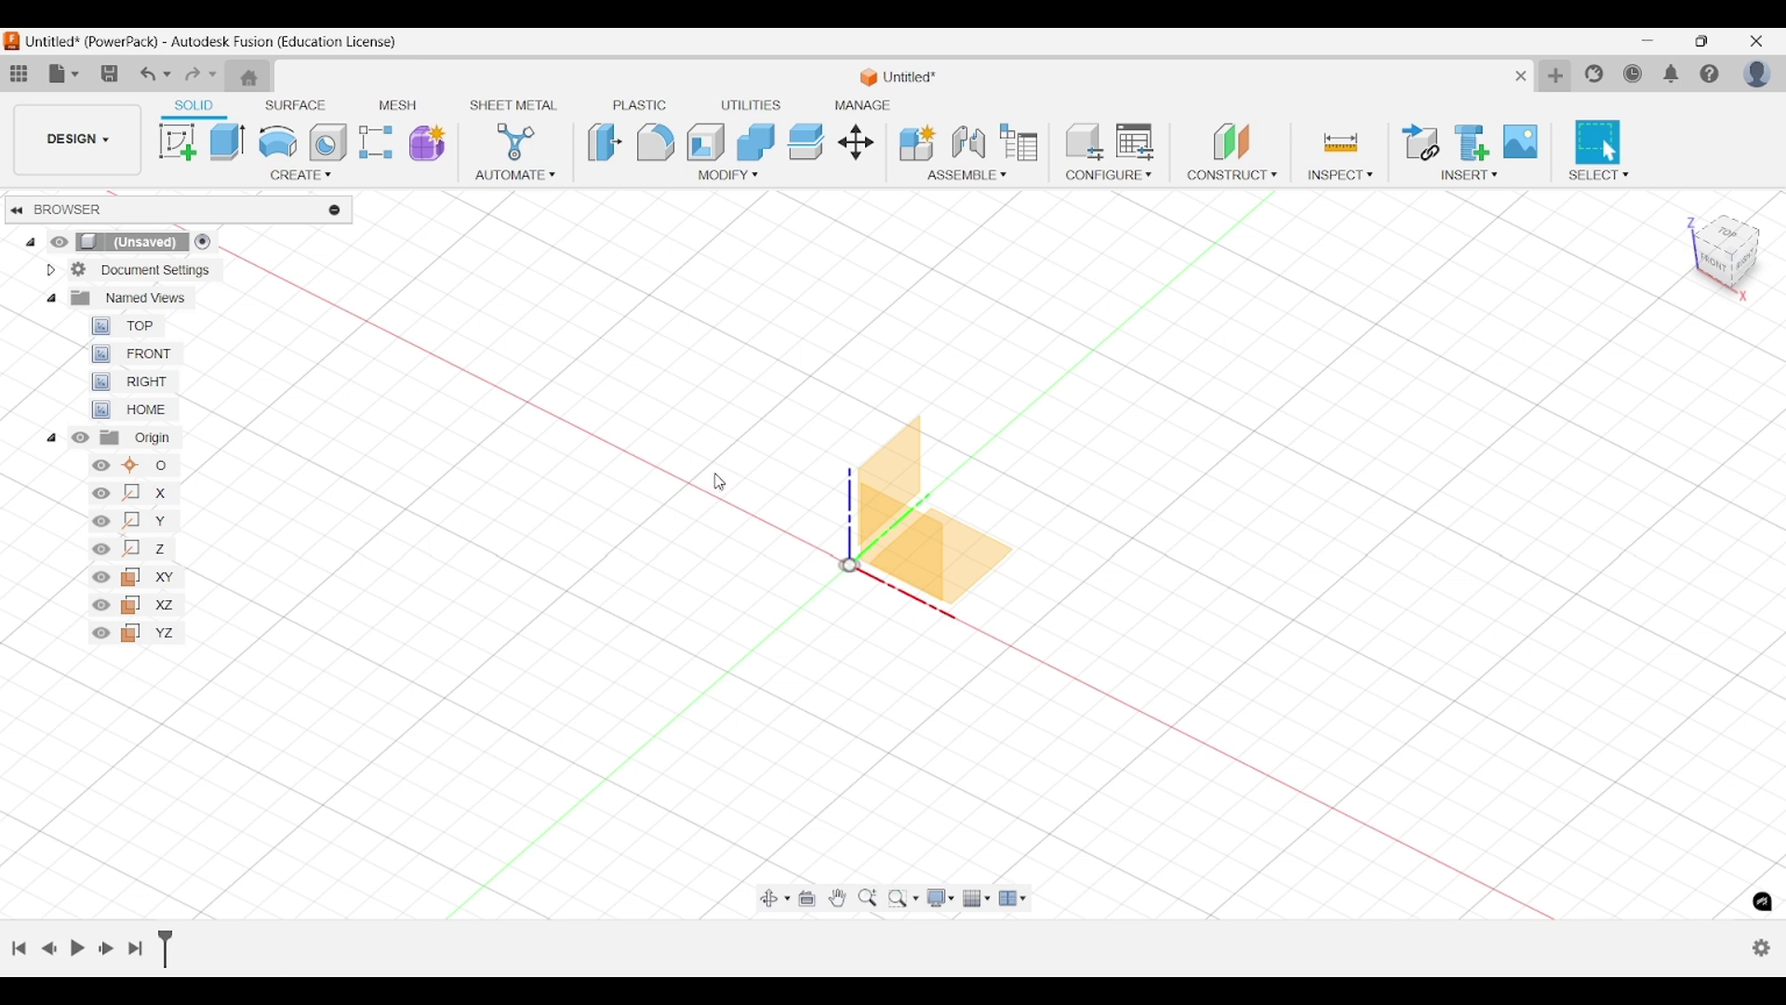
pyautogui.click(1363, 177)
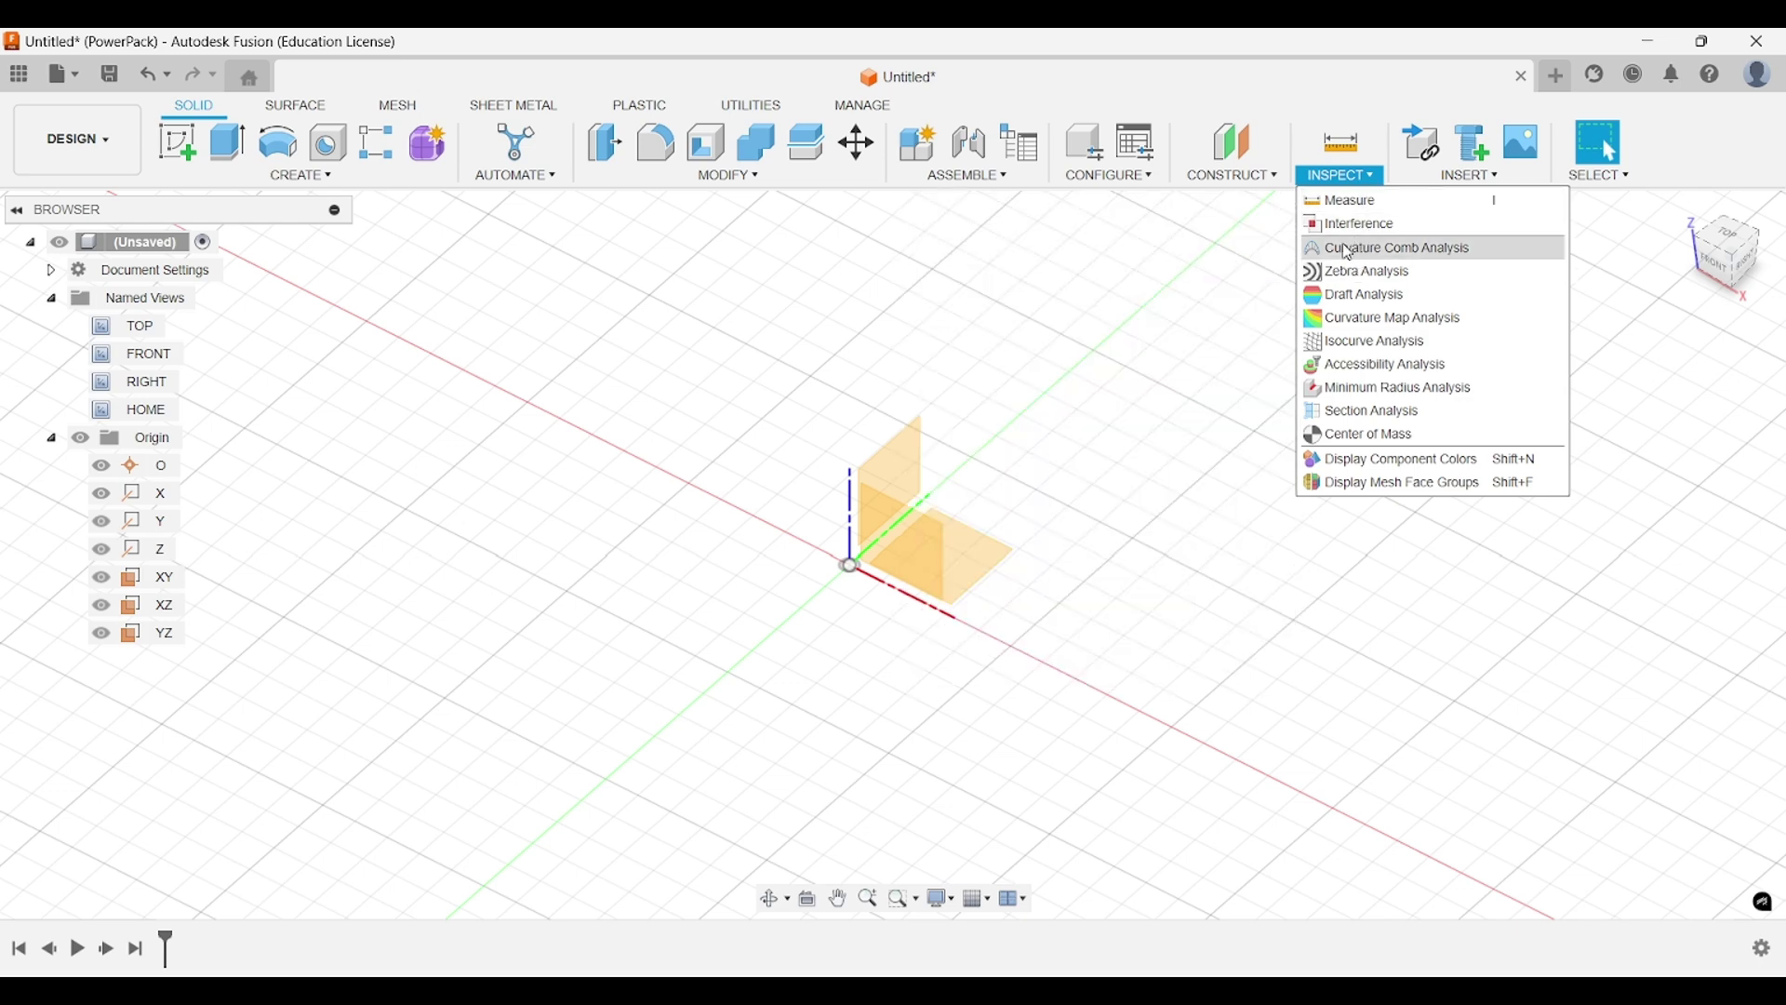
pyautogui.click(1237, 177)
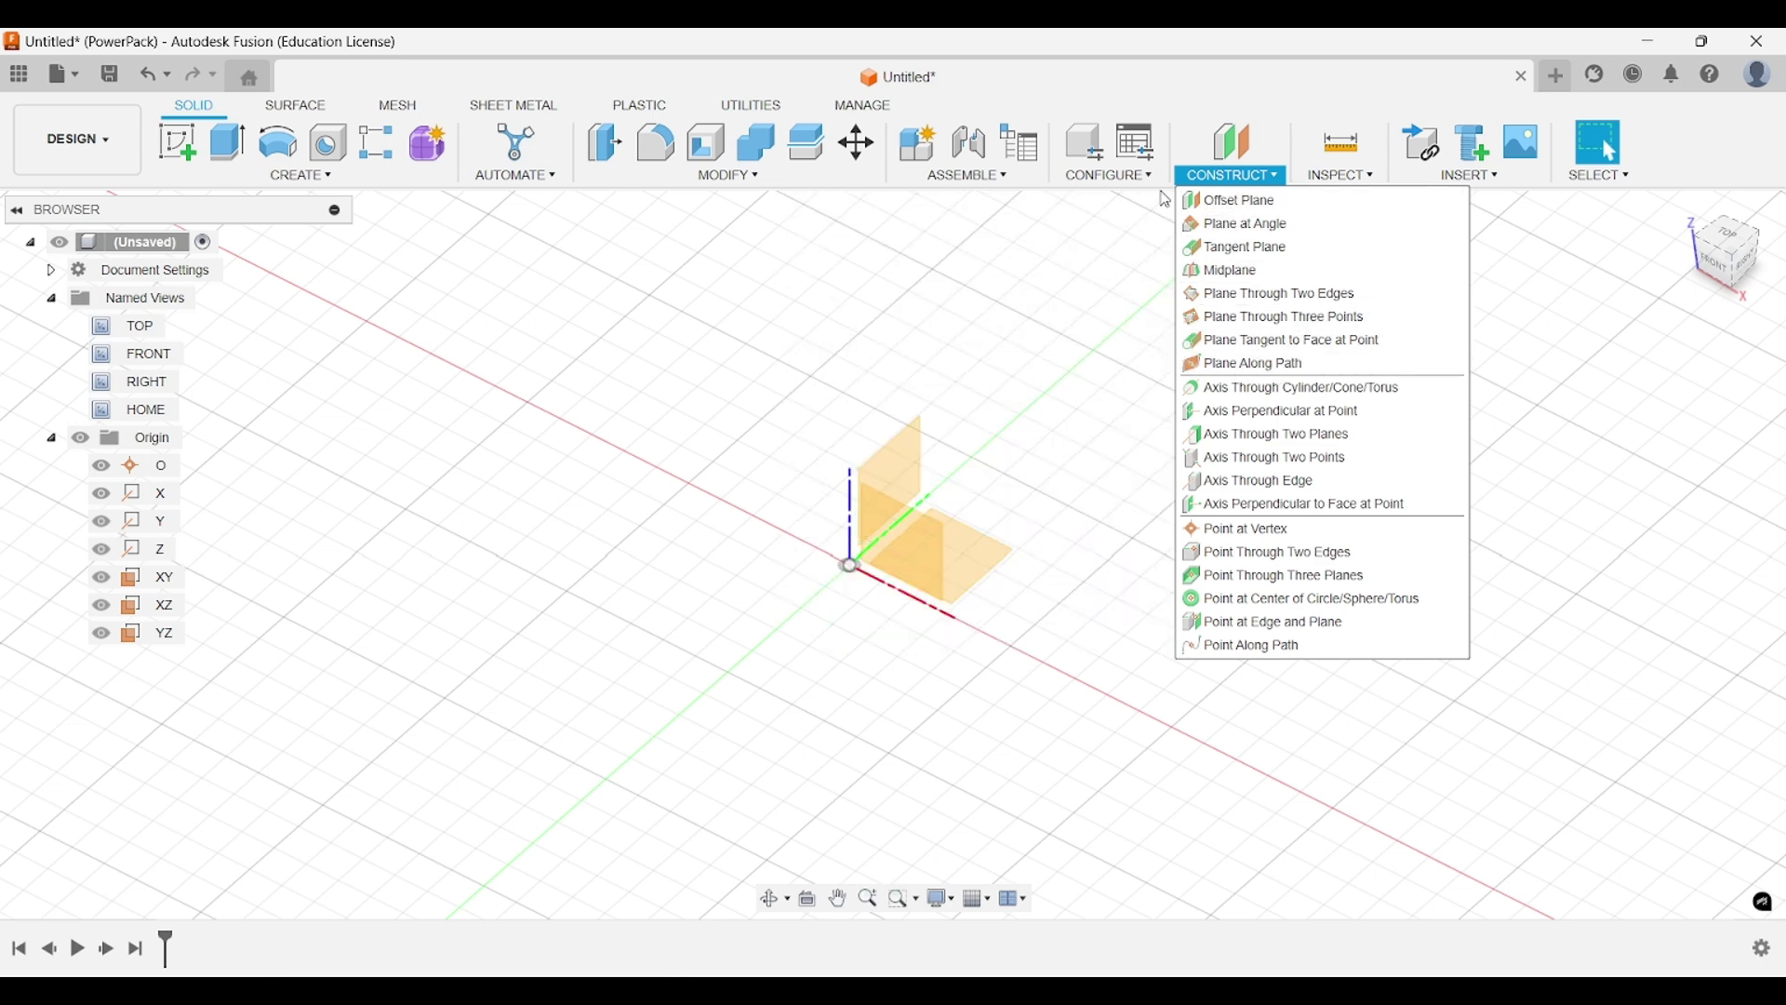
pyautogui.moveTo(777, 439); pyautogui.dragTo(665, 388, button='middle')
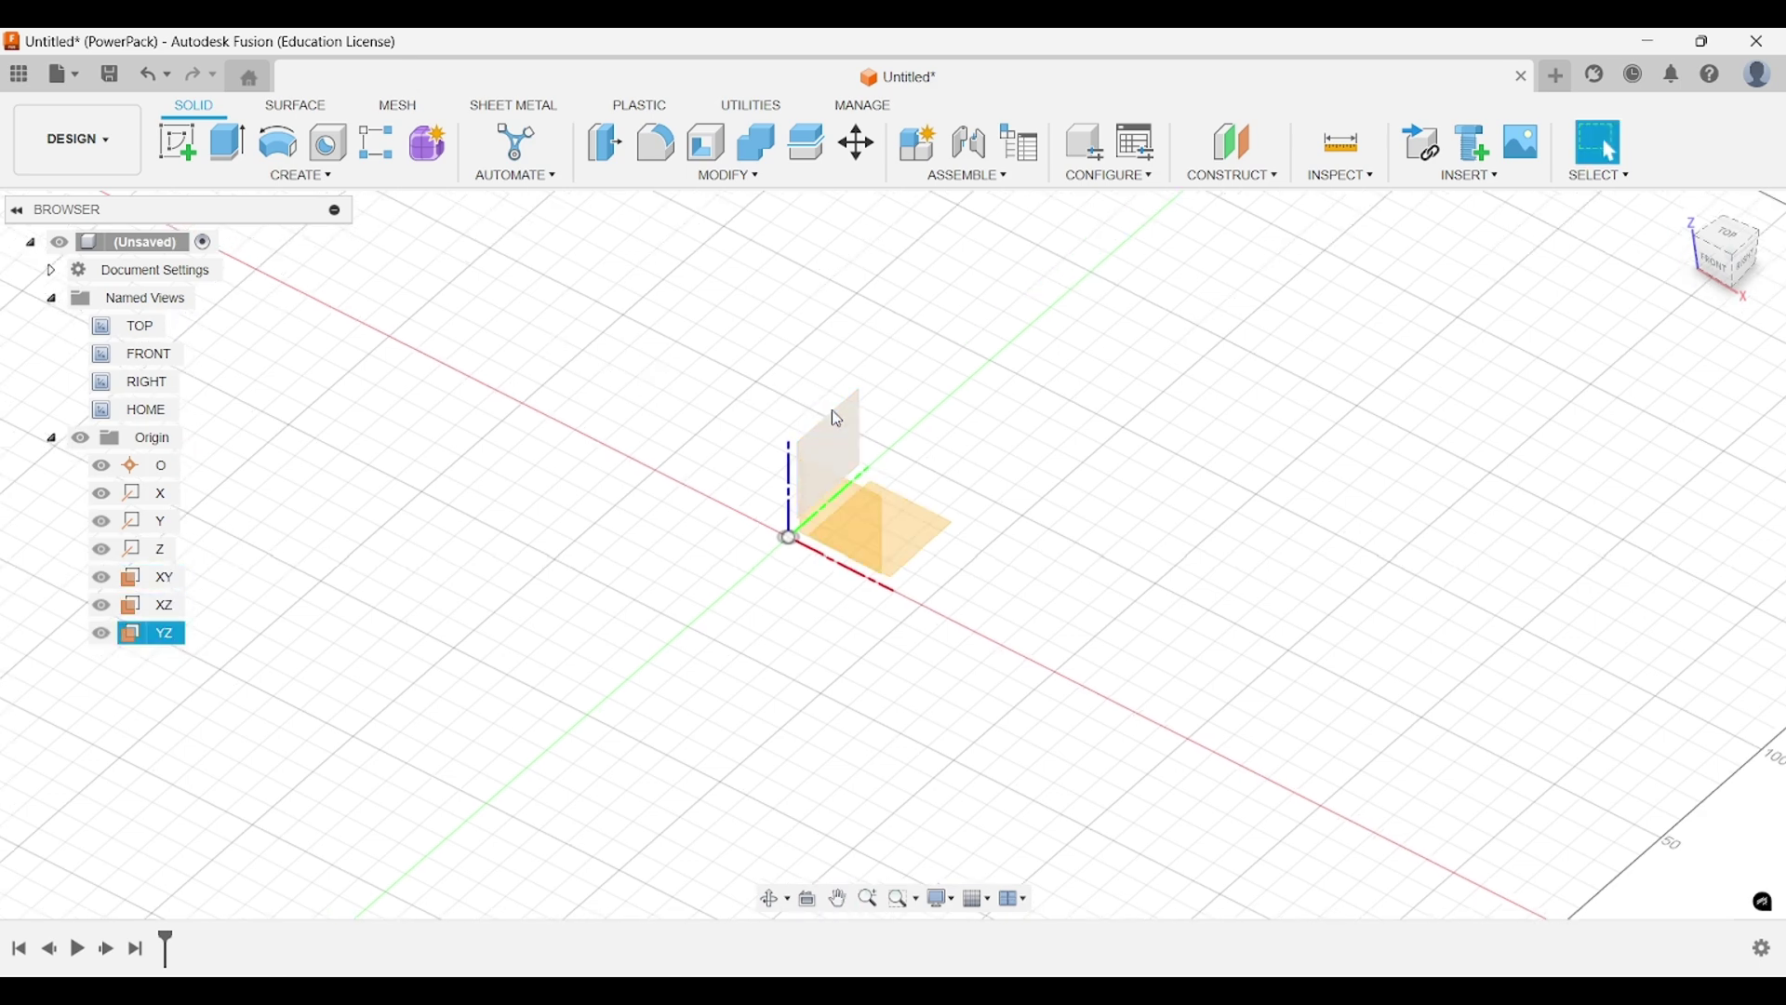
# Create a sketch on the horizontal XY plane, draw a 100 x 100 mm two-point rectangle starting at the origin, and finish the sketch.
pyautogui.click(177, 141)
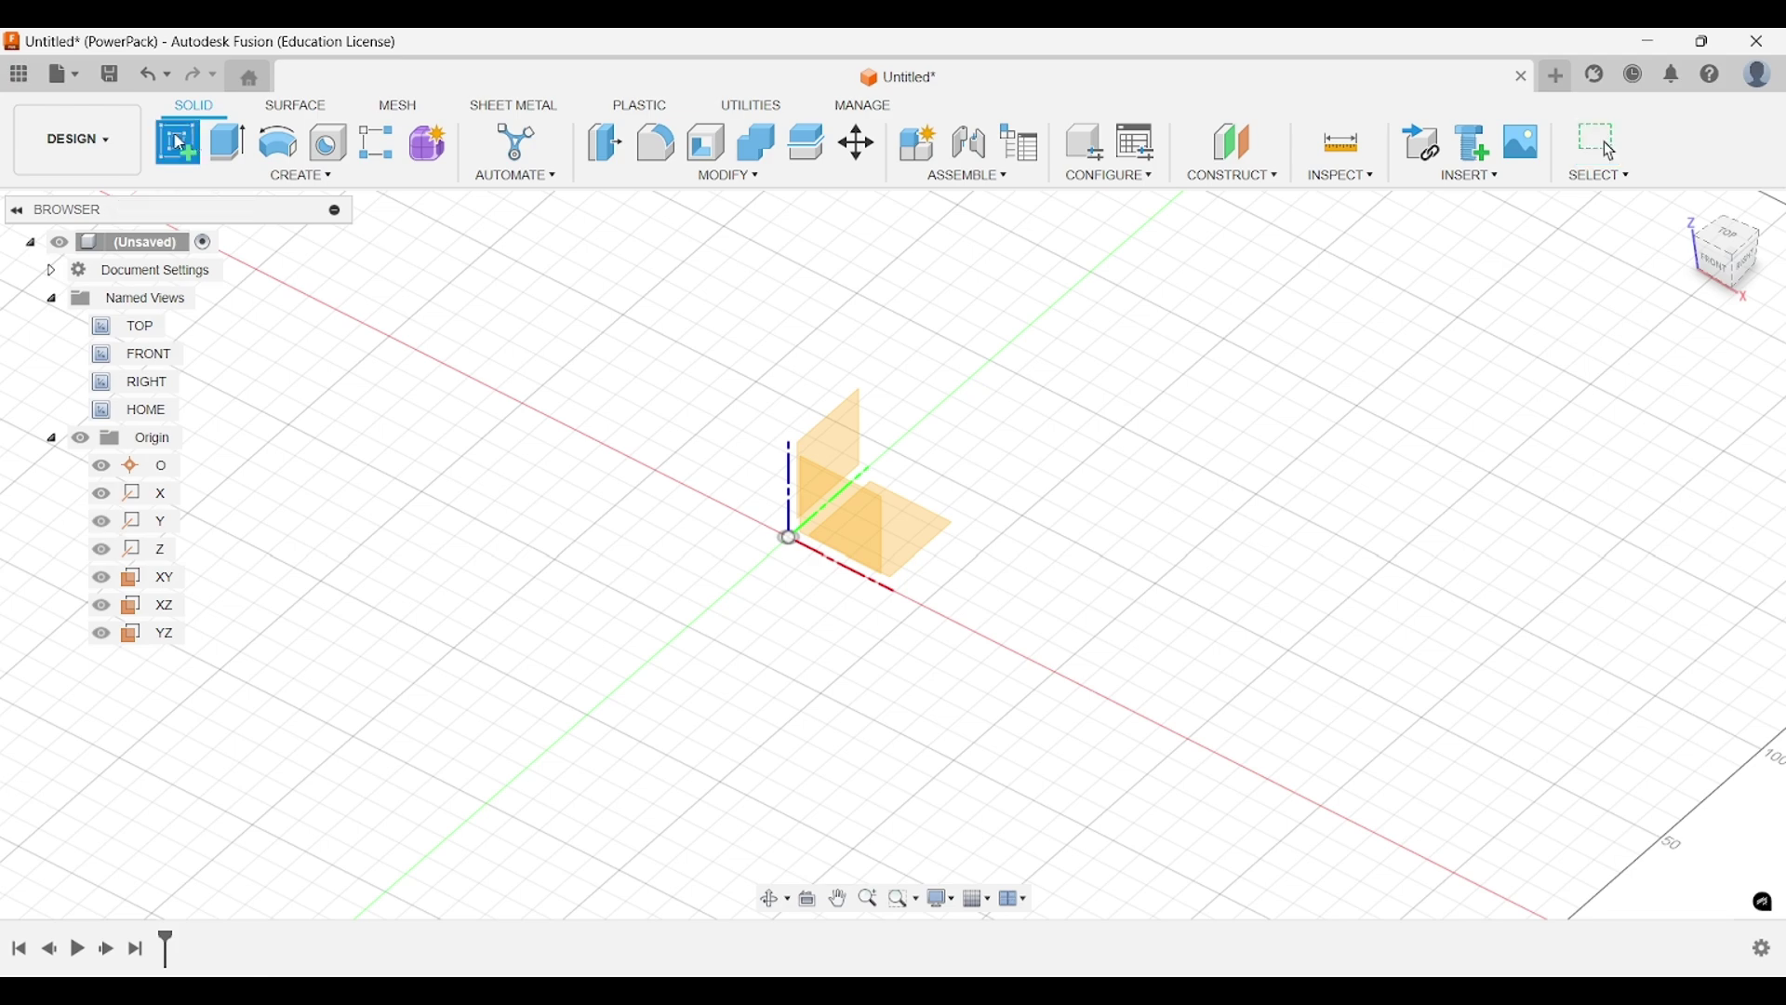
pyautogui.click(954, 512)
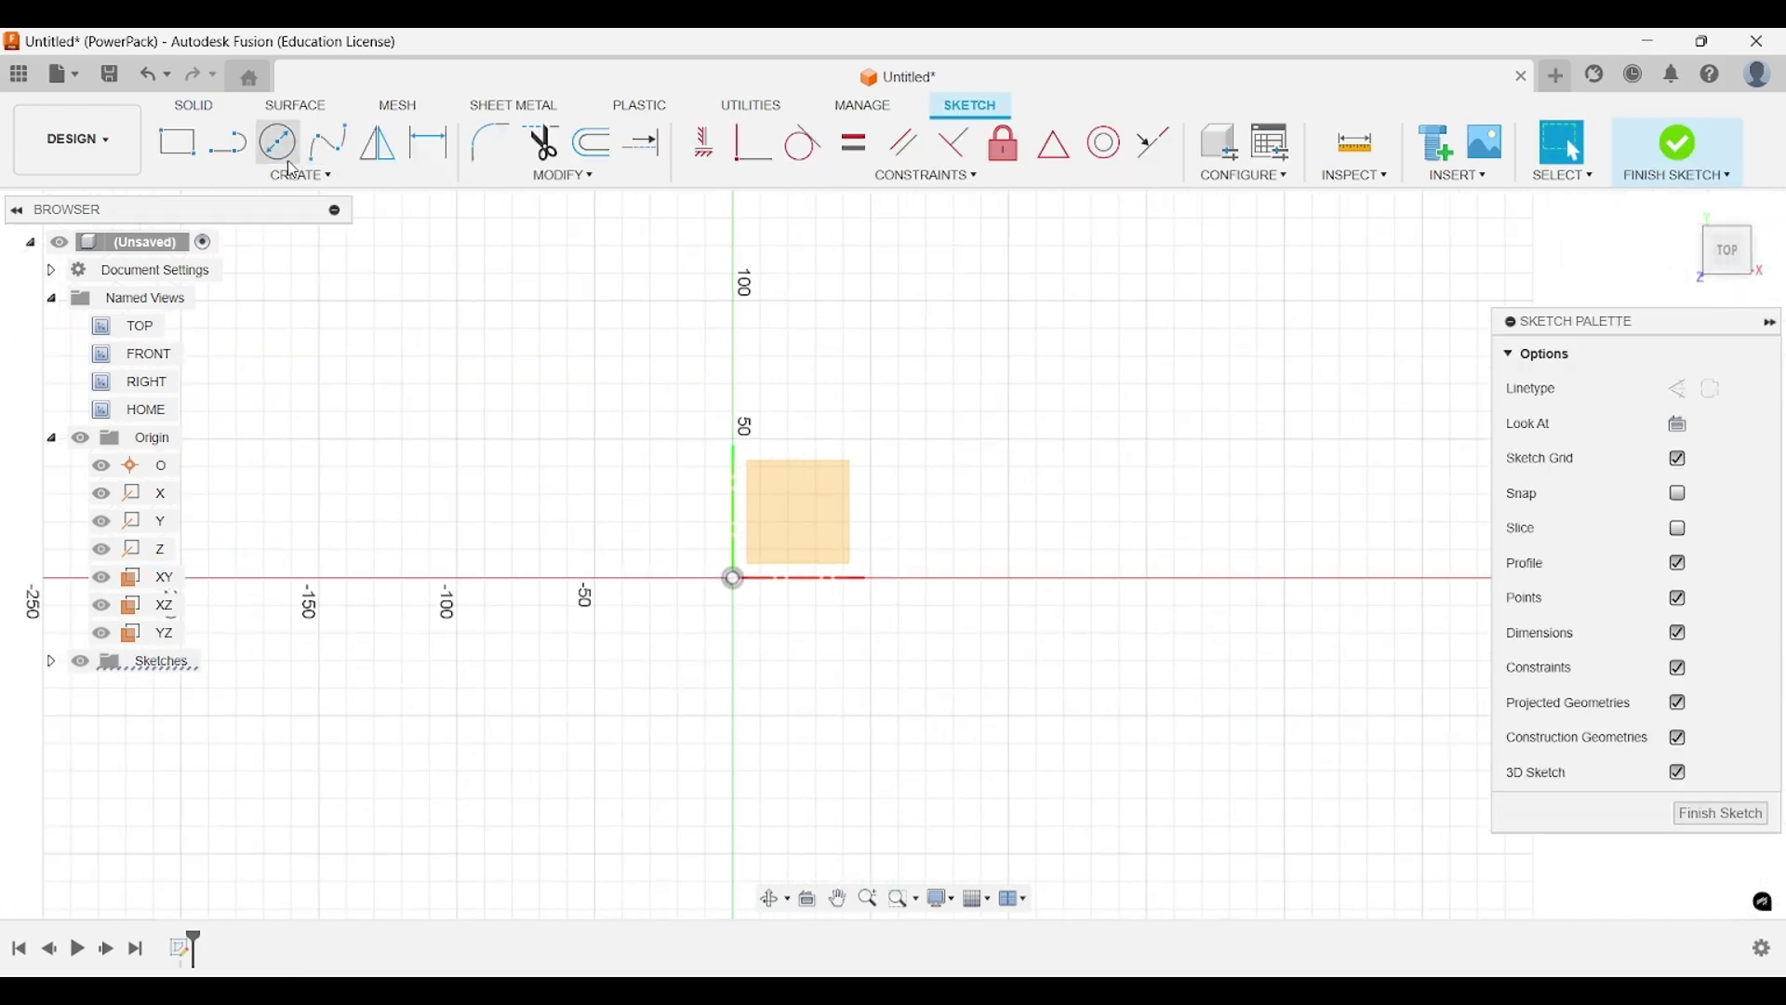
pyautogui.click(176, 142)
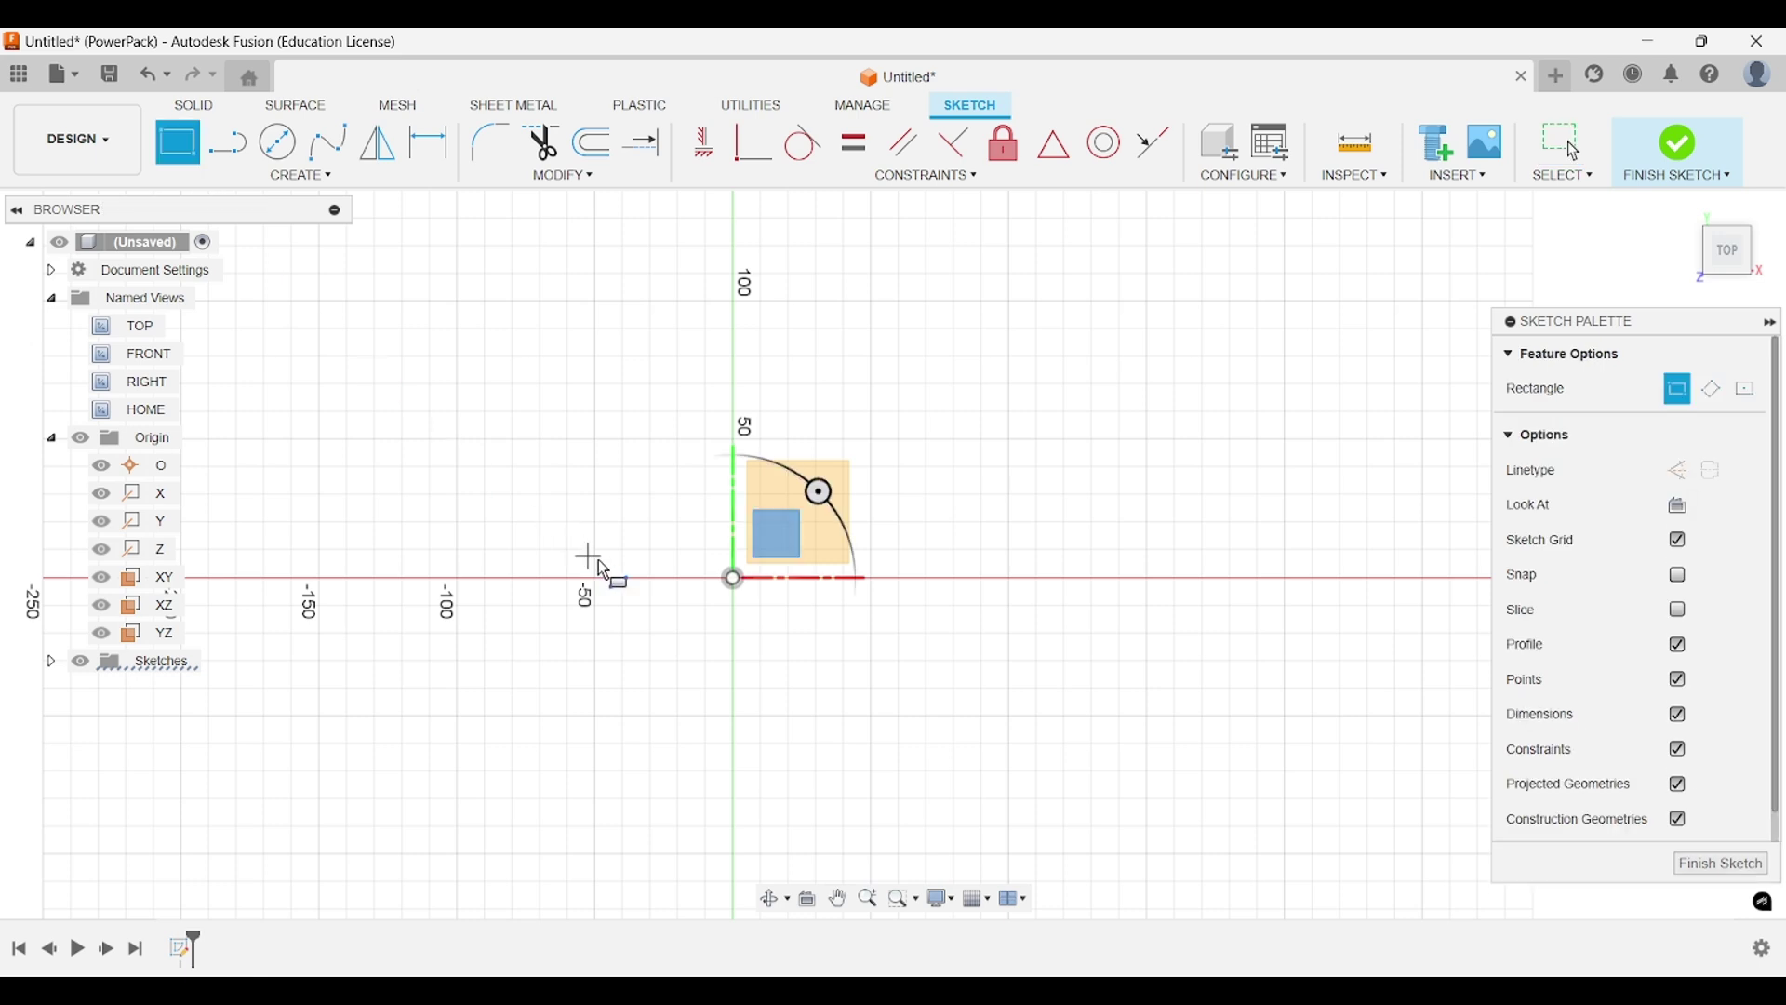
pyautogui.click(733, 578)
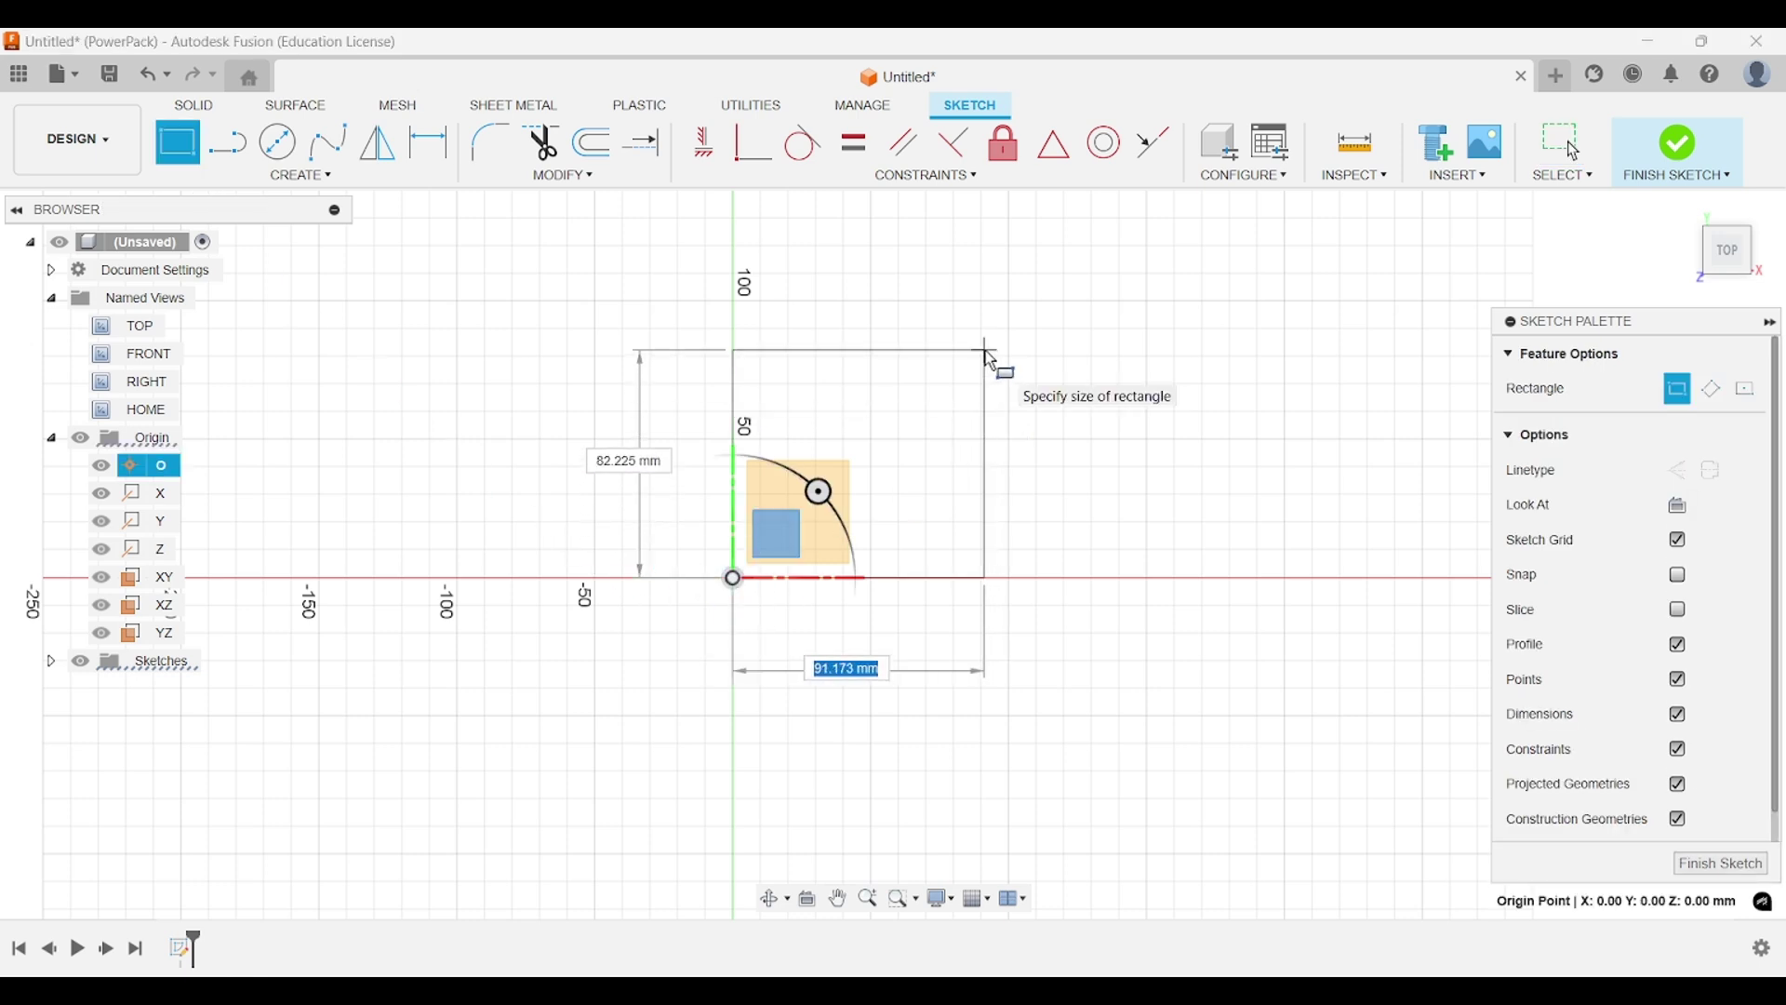
pyautogui.write('100')
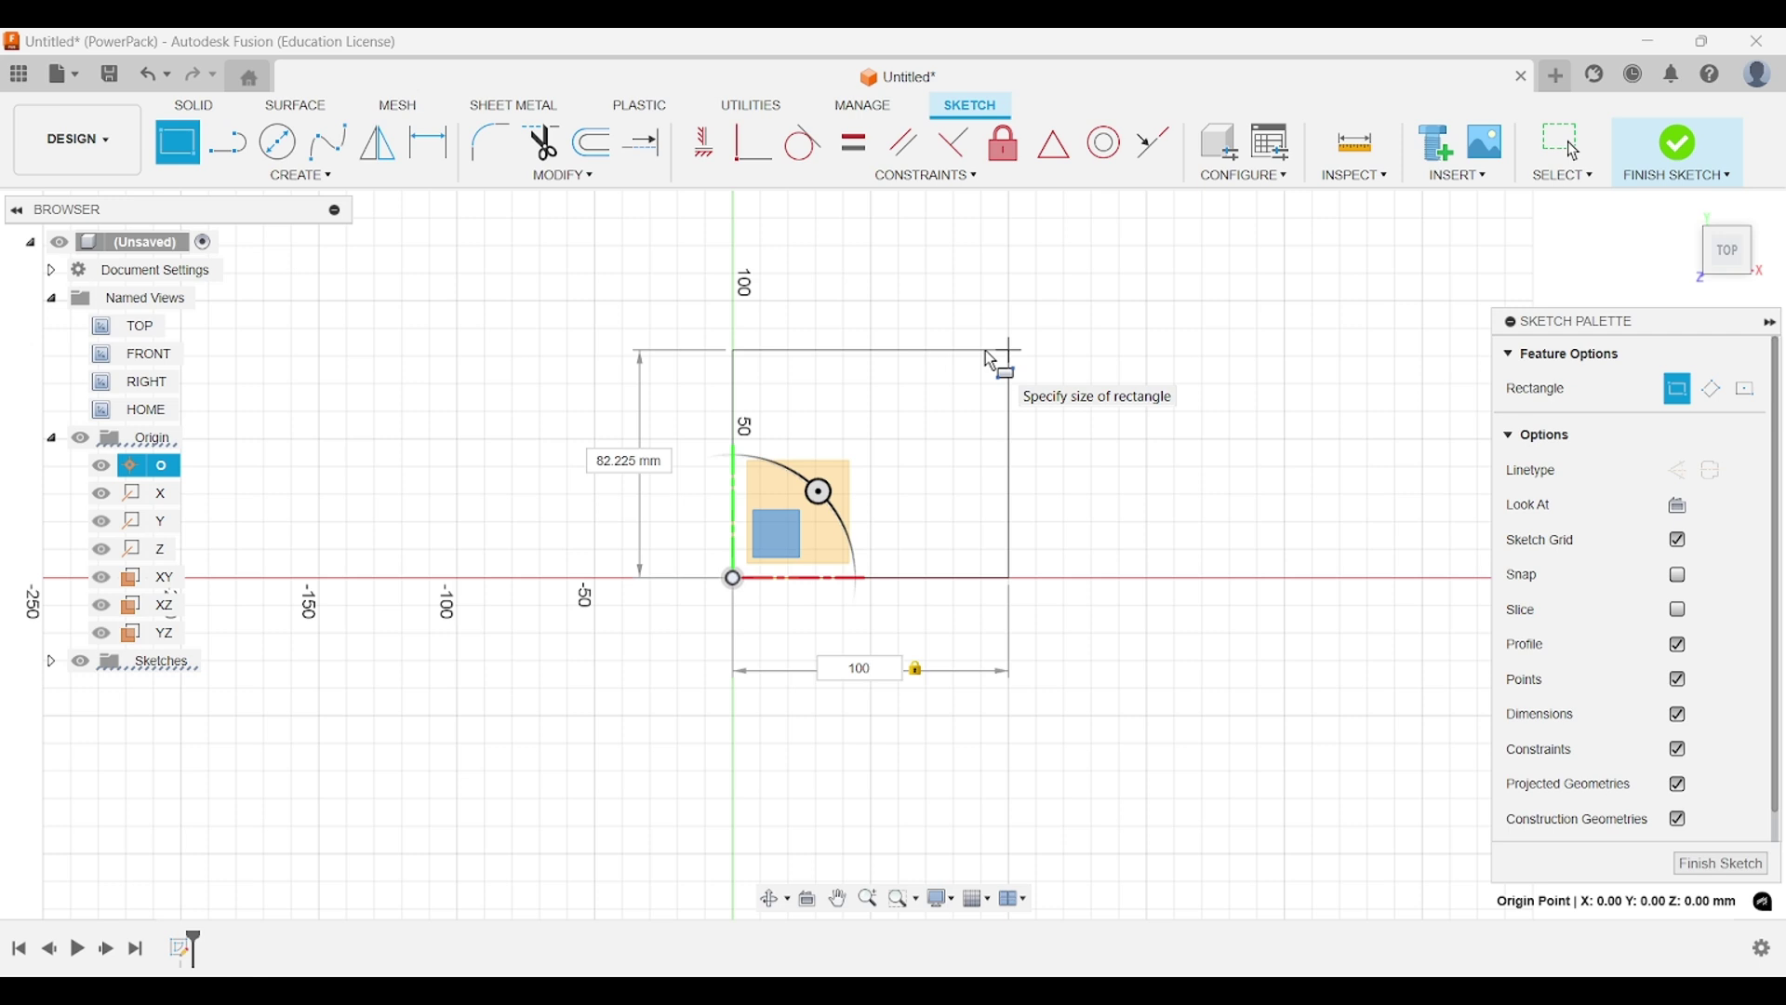
pyautogui.press('Tab')
pyautogui.write('0')
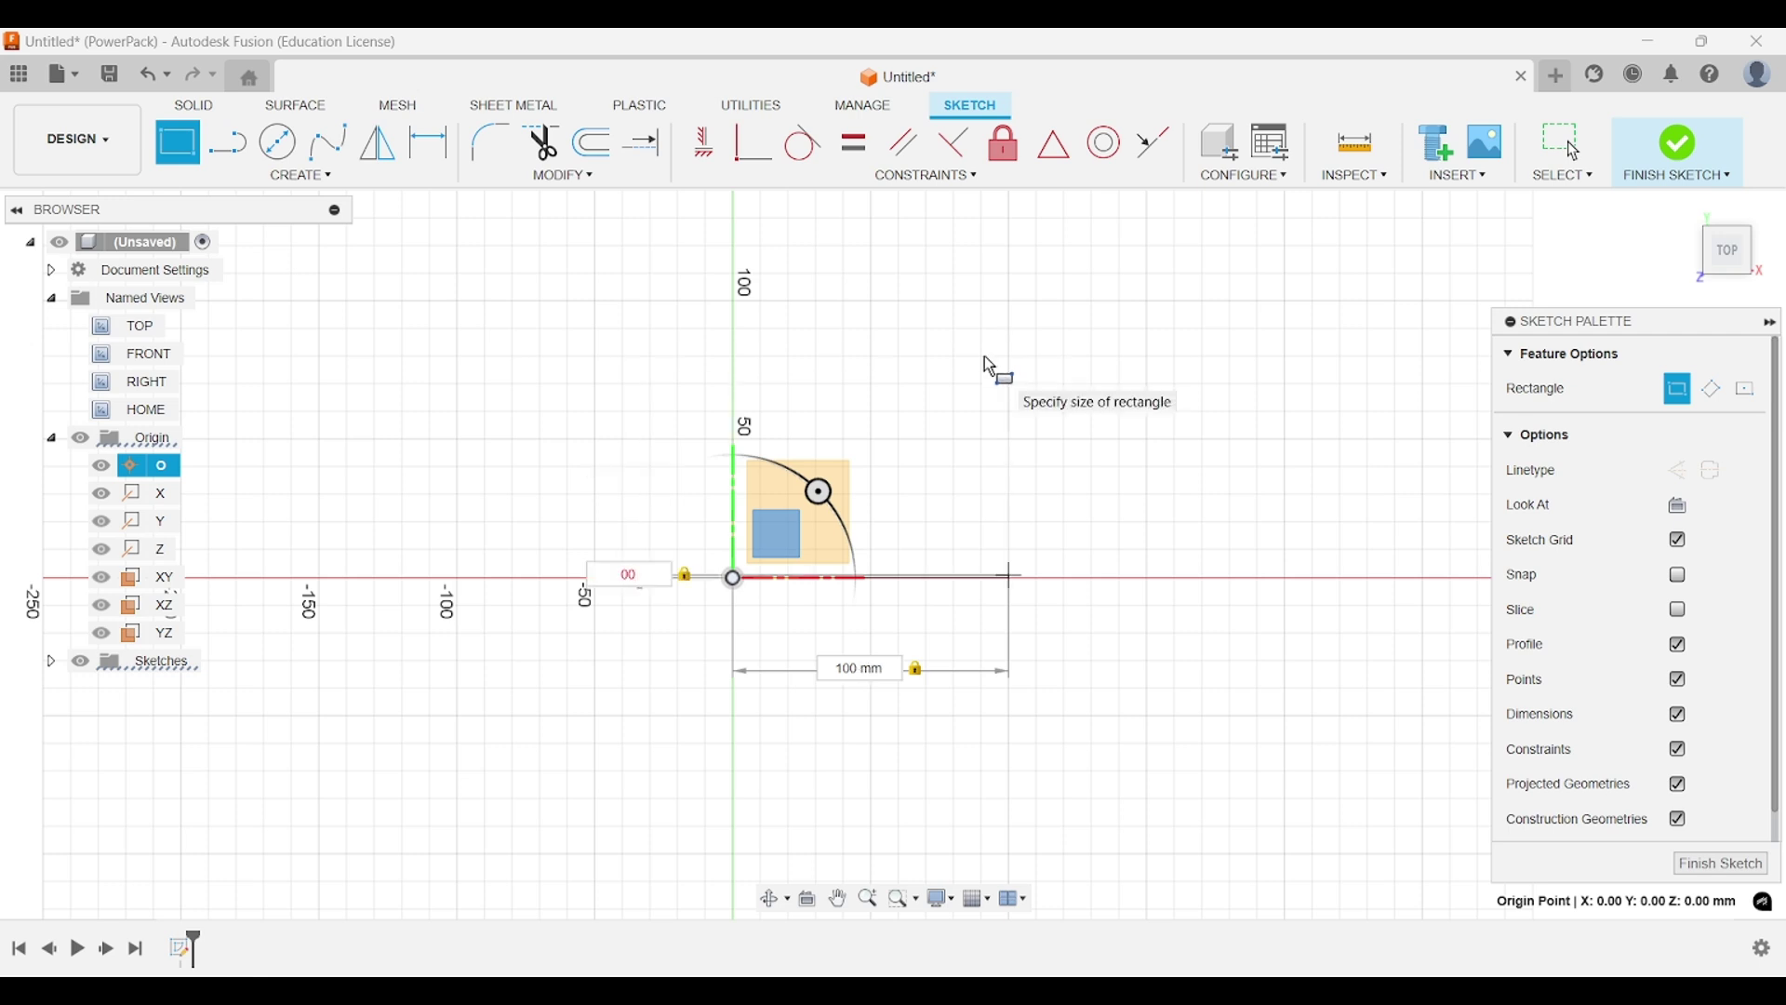
pyautogui.press('BackSpace')
pyautogui.press('BackSpace')
pyautogui.write('100')
pyautogui.press('Return')
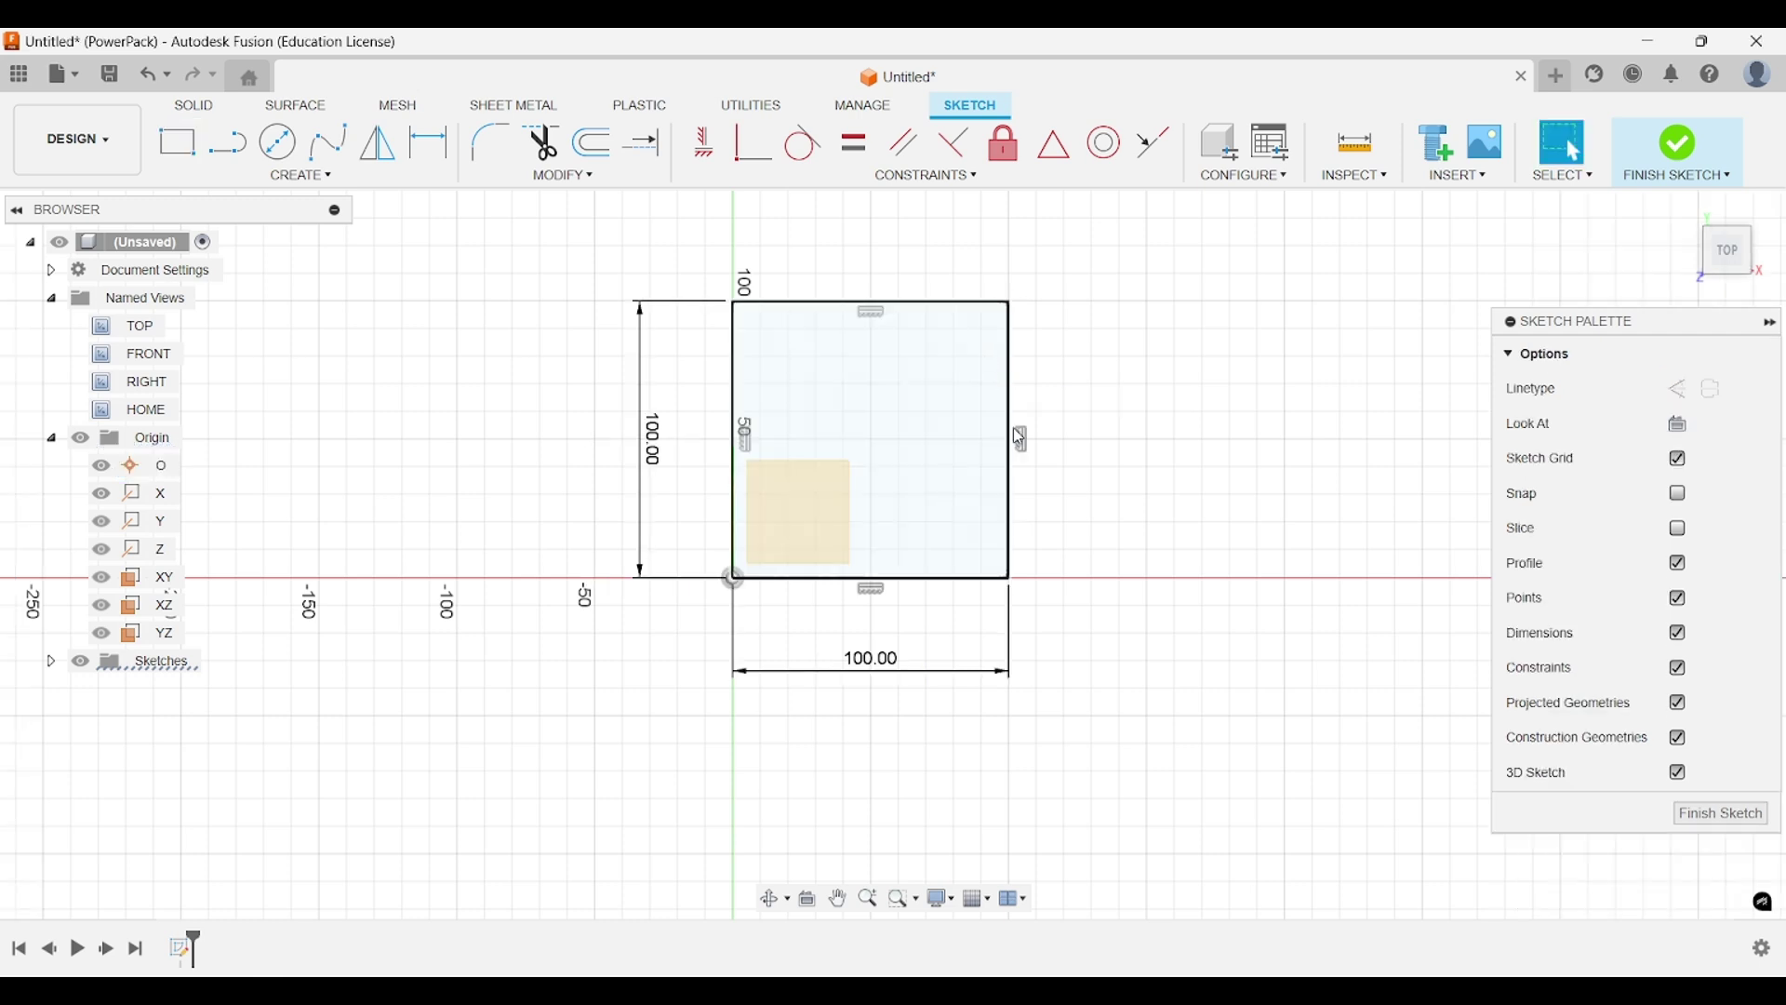
pyautogui.click(1695, 817)
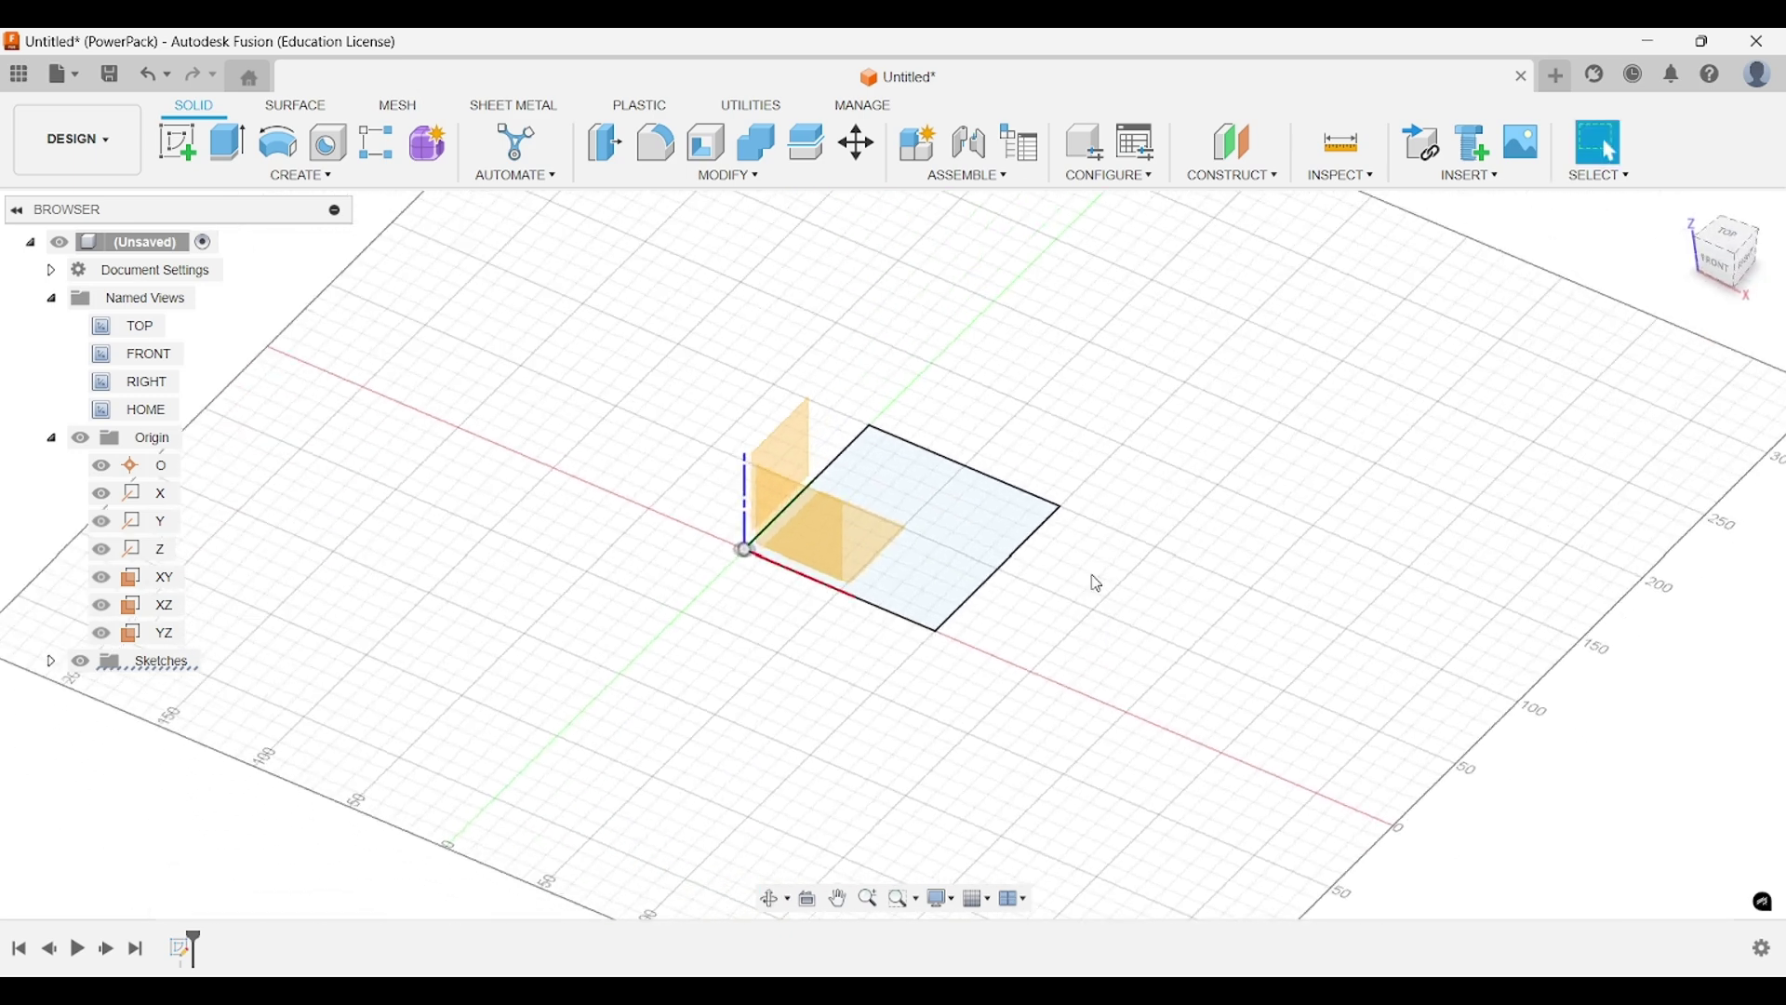
# Hide the origin geometry and extrude the square profile 100 mm upward as a new body.
pyautogui.doubleClick(84, 441)
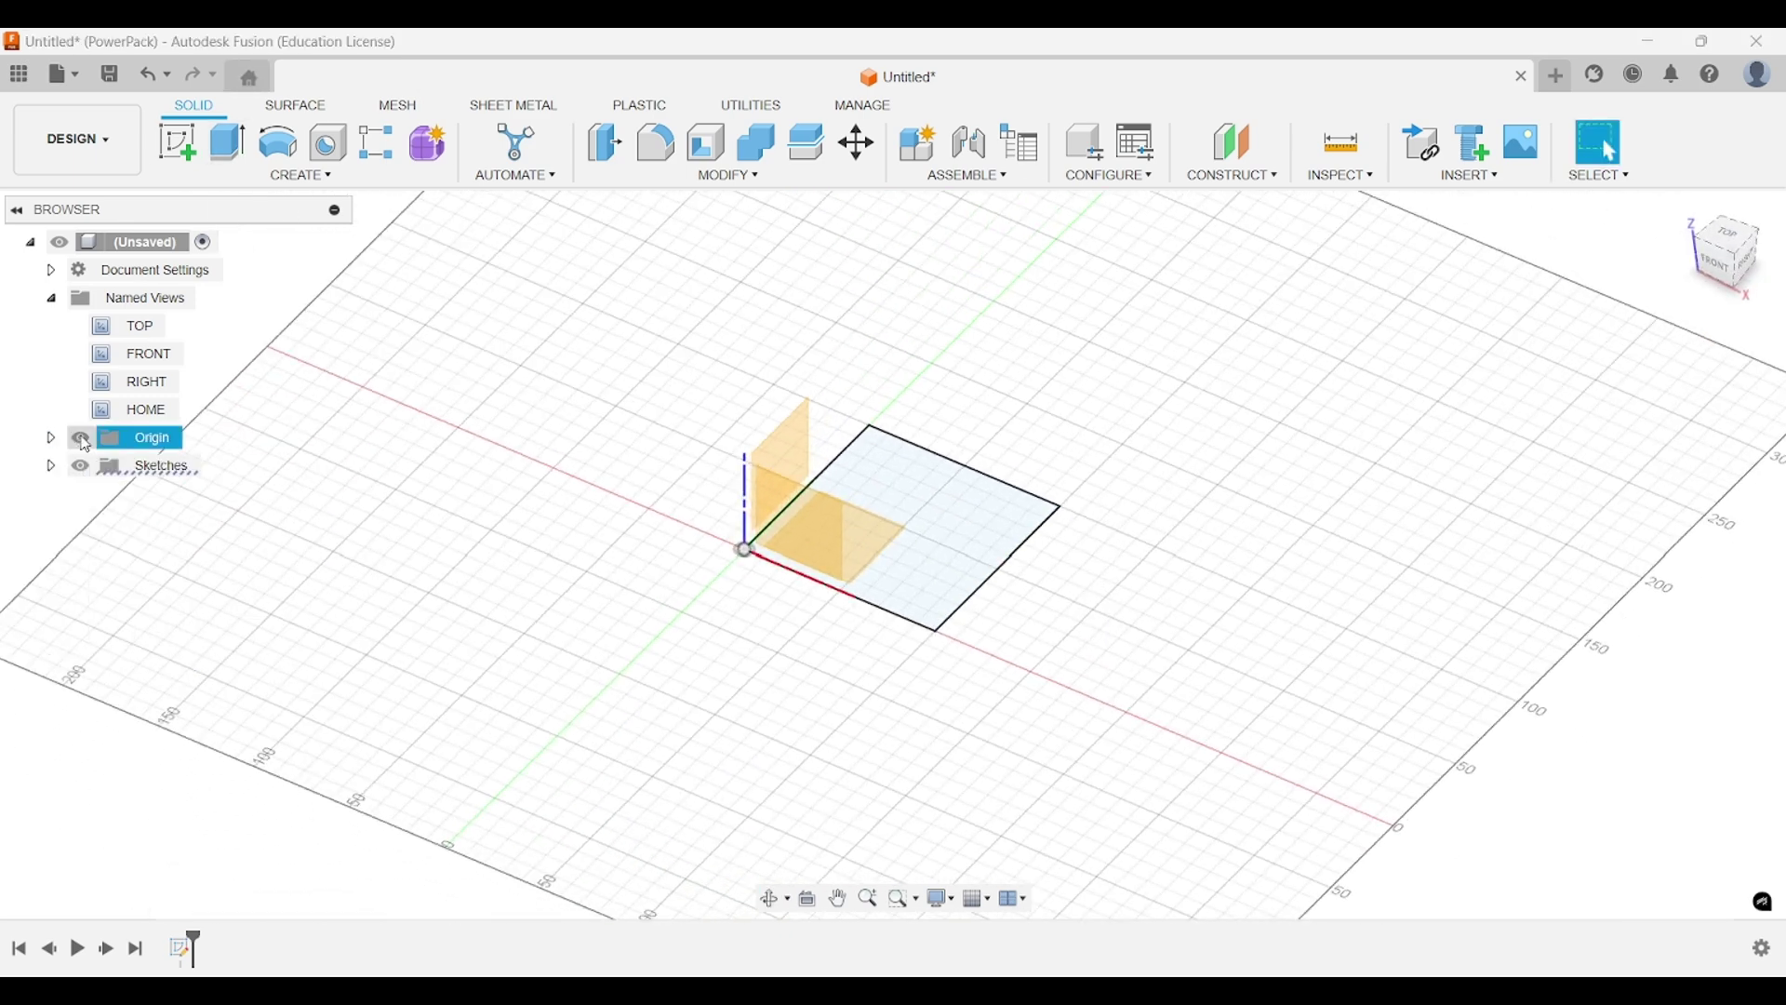
pyautogui.click(82, 439)
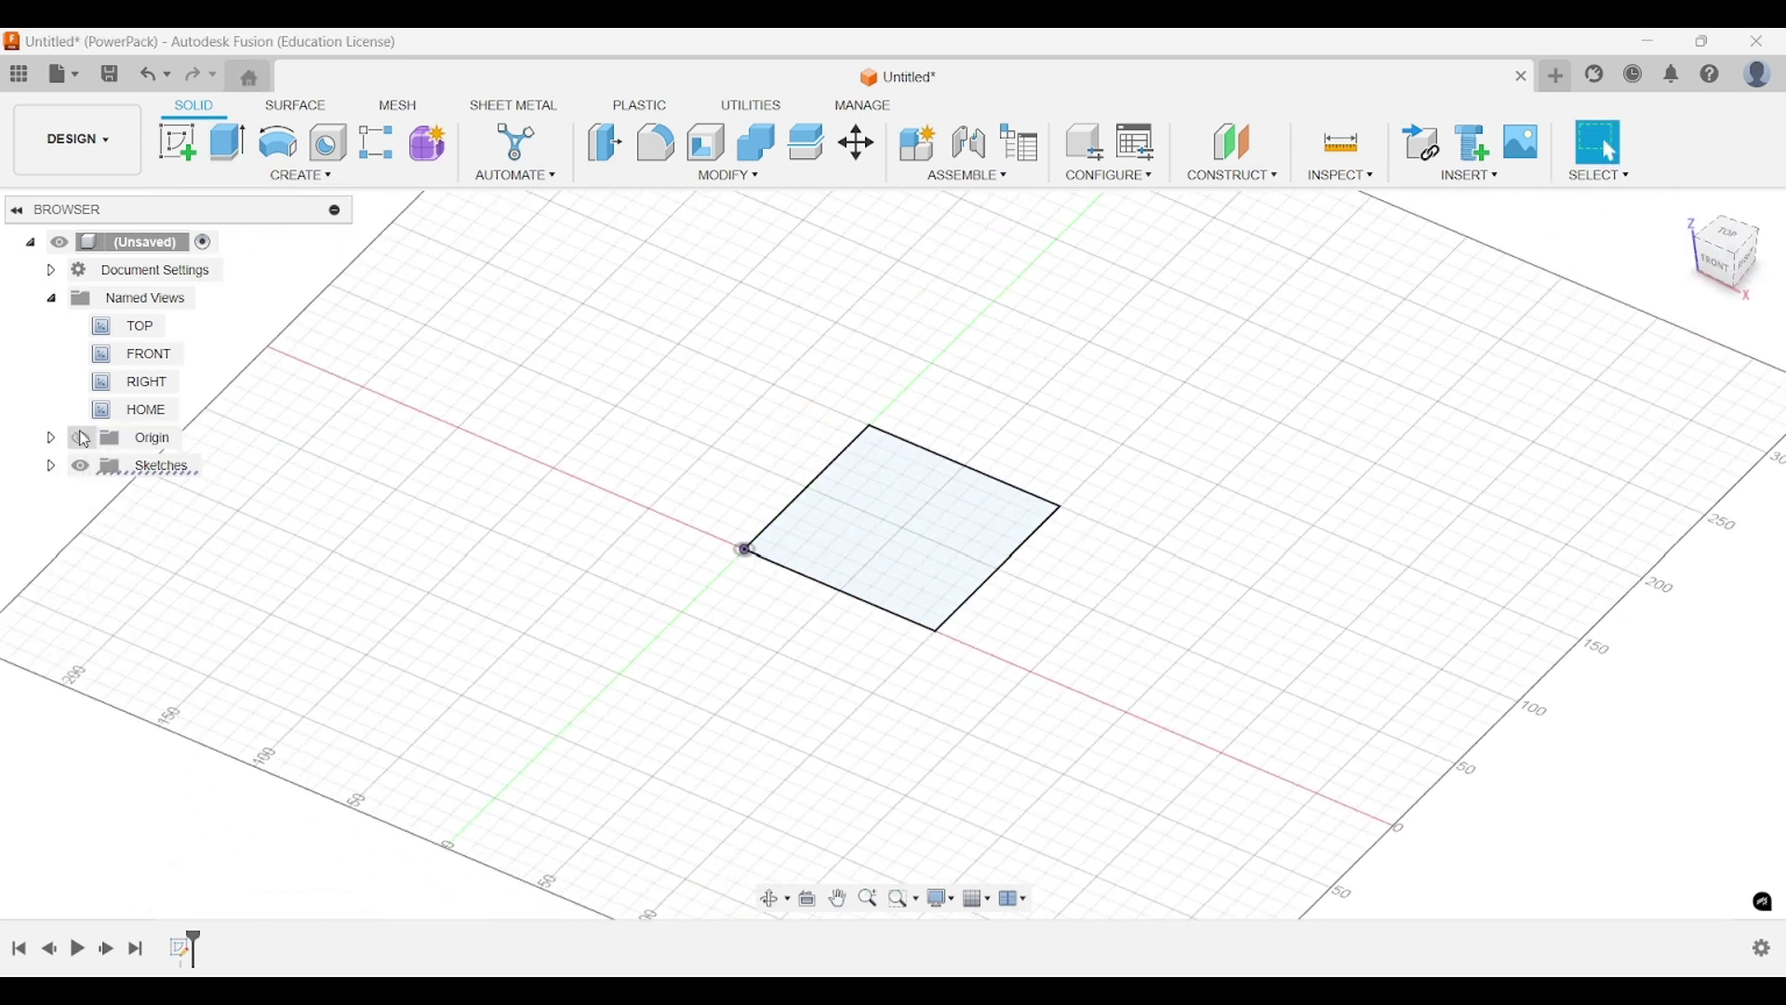
pyautogui.click(227, 143)
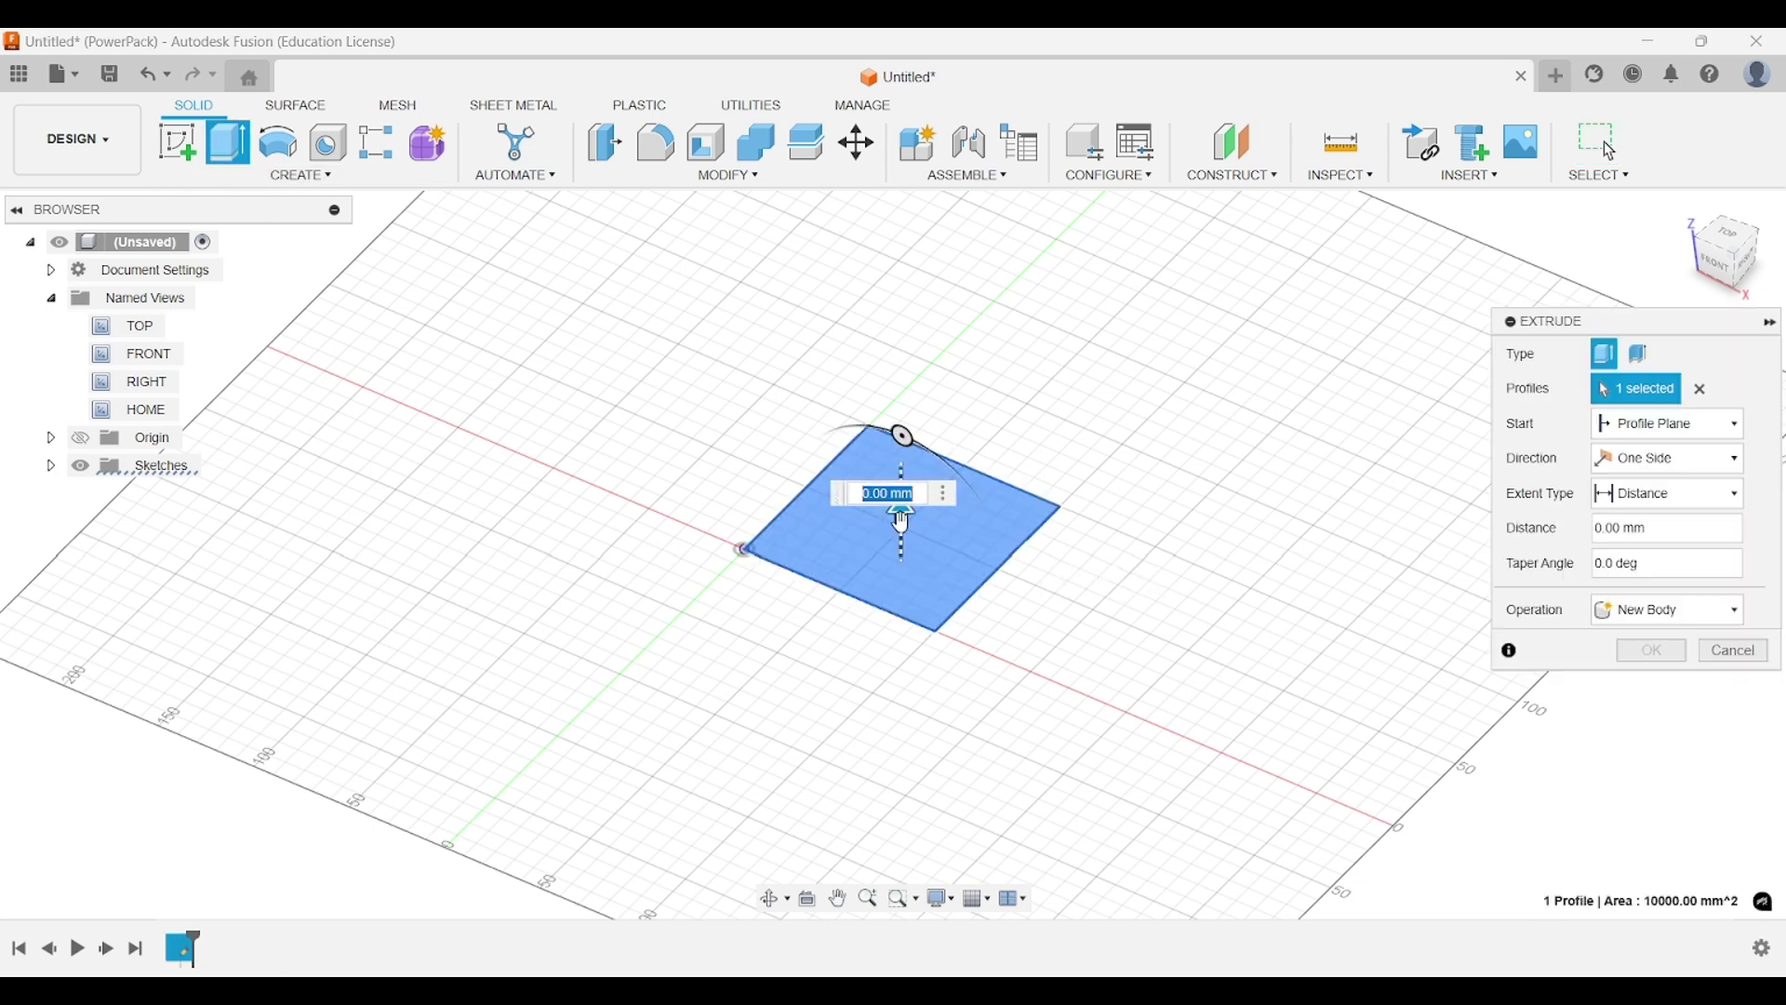
pyautogui.moveTo(902, 523); pyautogui.dragTo(901, 402)
pyautogui.write('1')
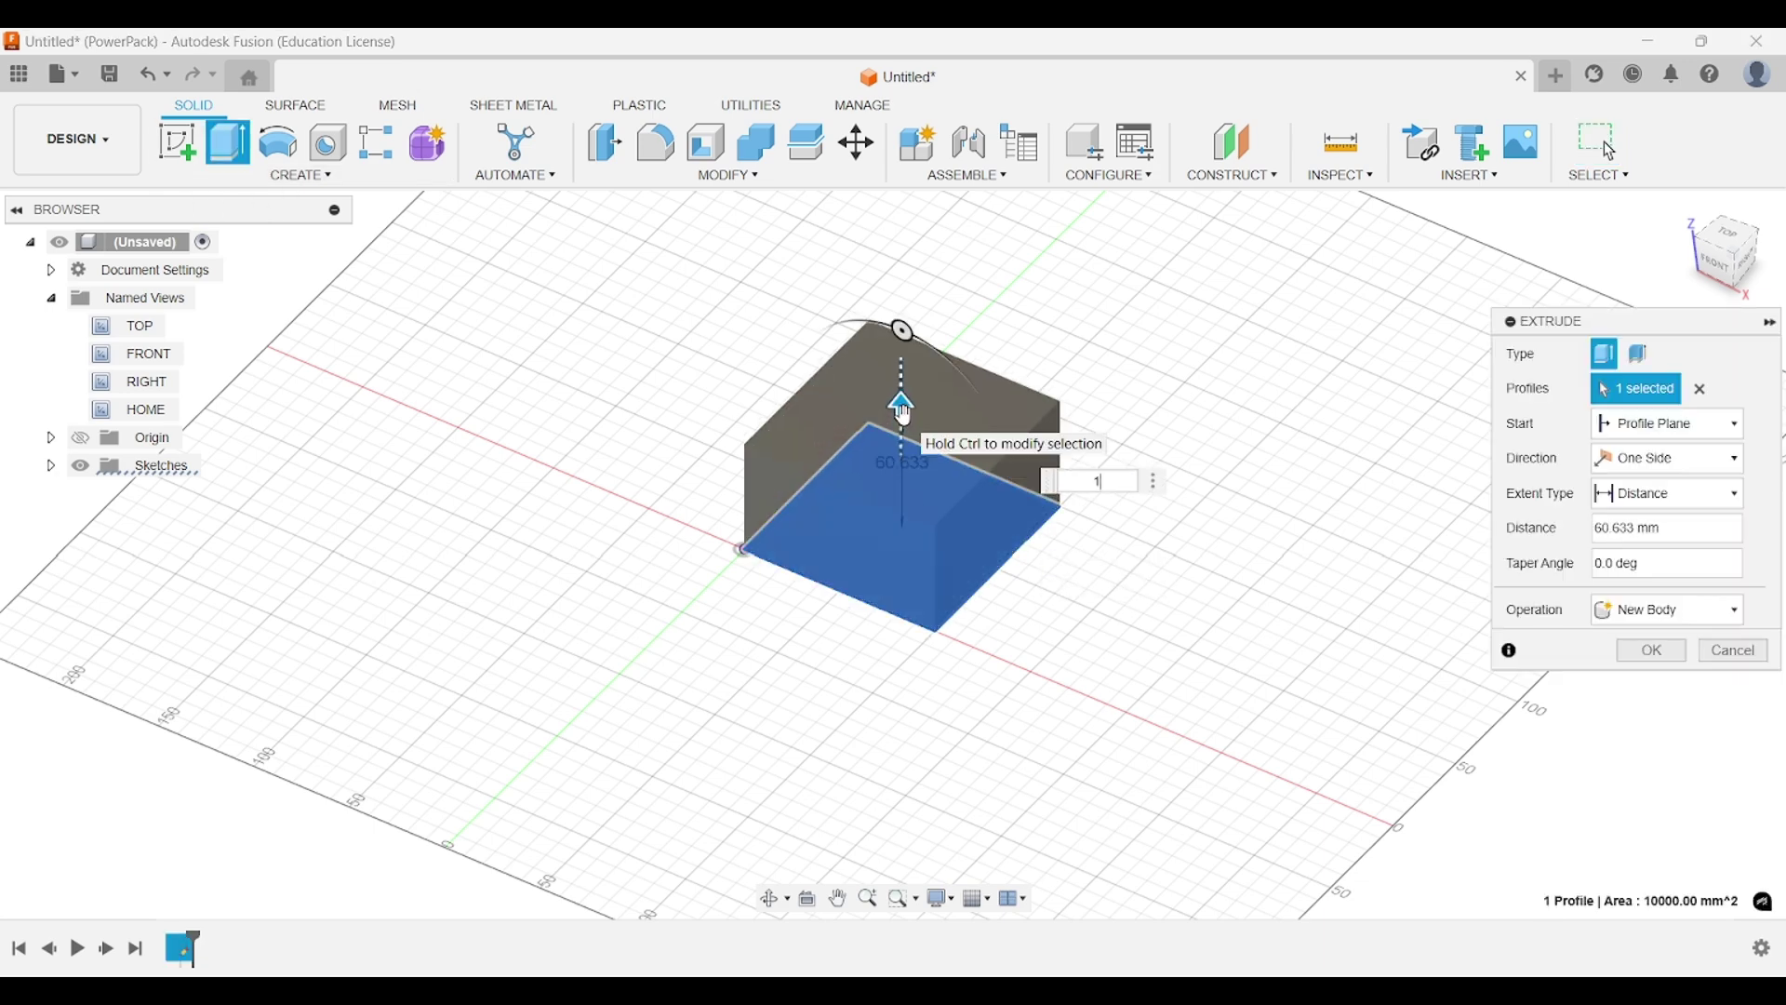
pyautogui.write('00')
pyautogui.press('Return')
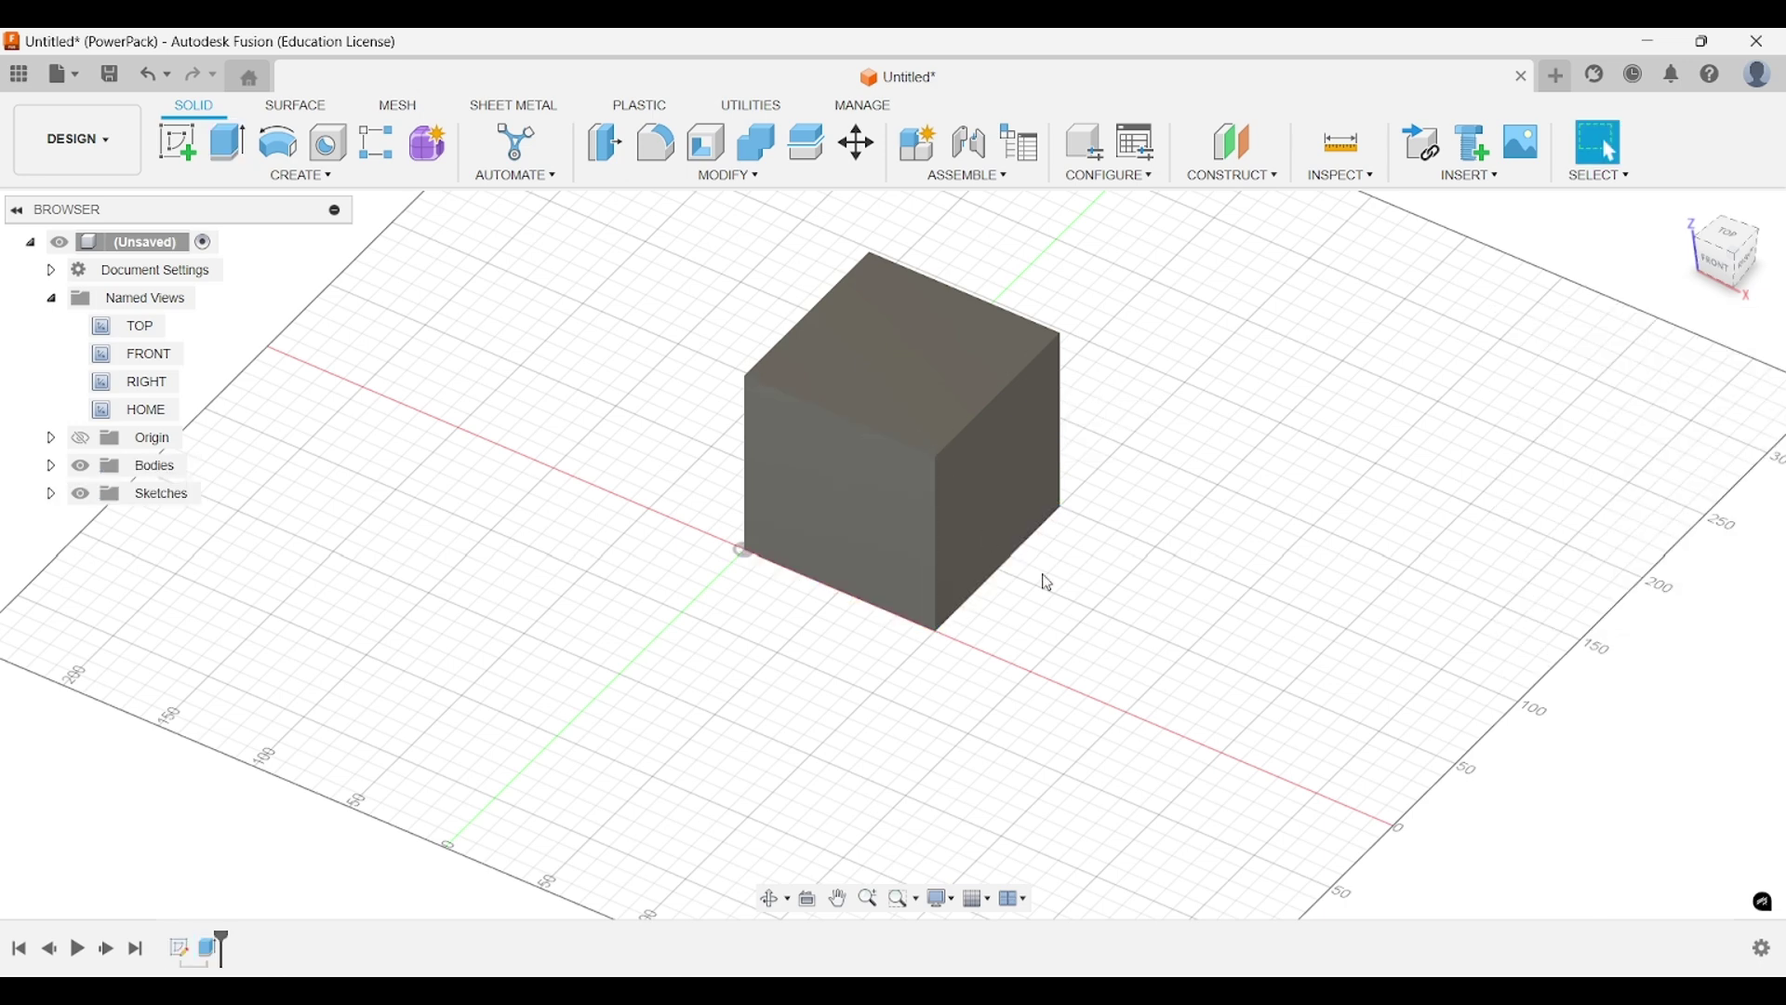
# Examine the cube's front, top and right faces from several angles as possible sketch planes.
pyautogui.moveTo(1049, 583); pyautogui.dragTo(1024, 627, button='middle')
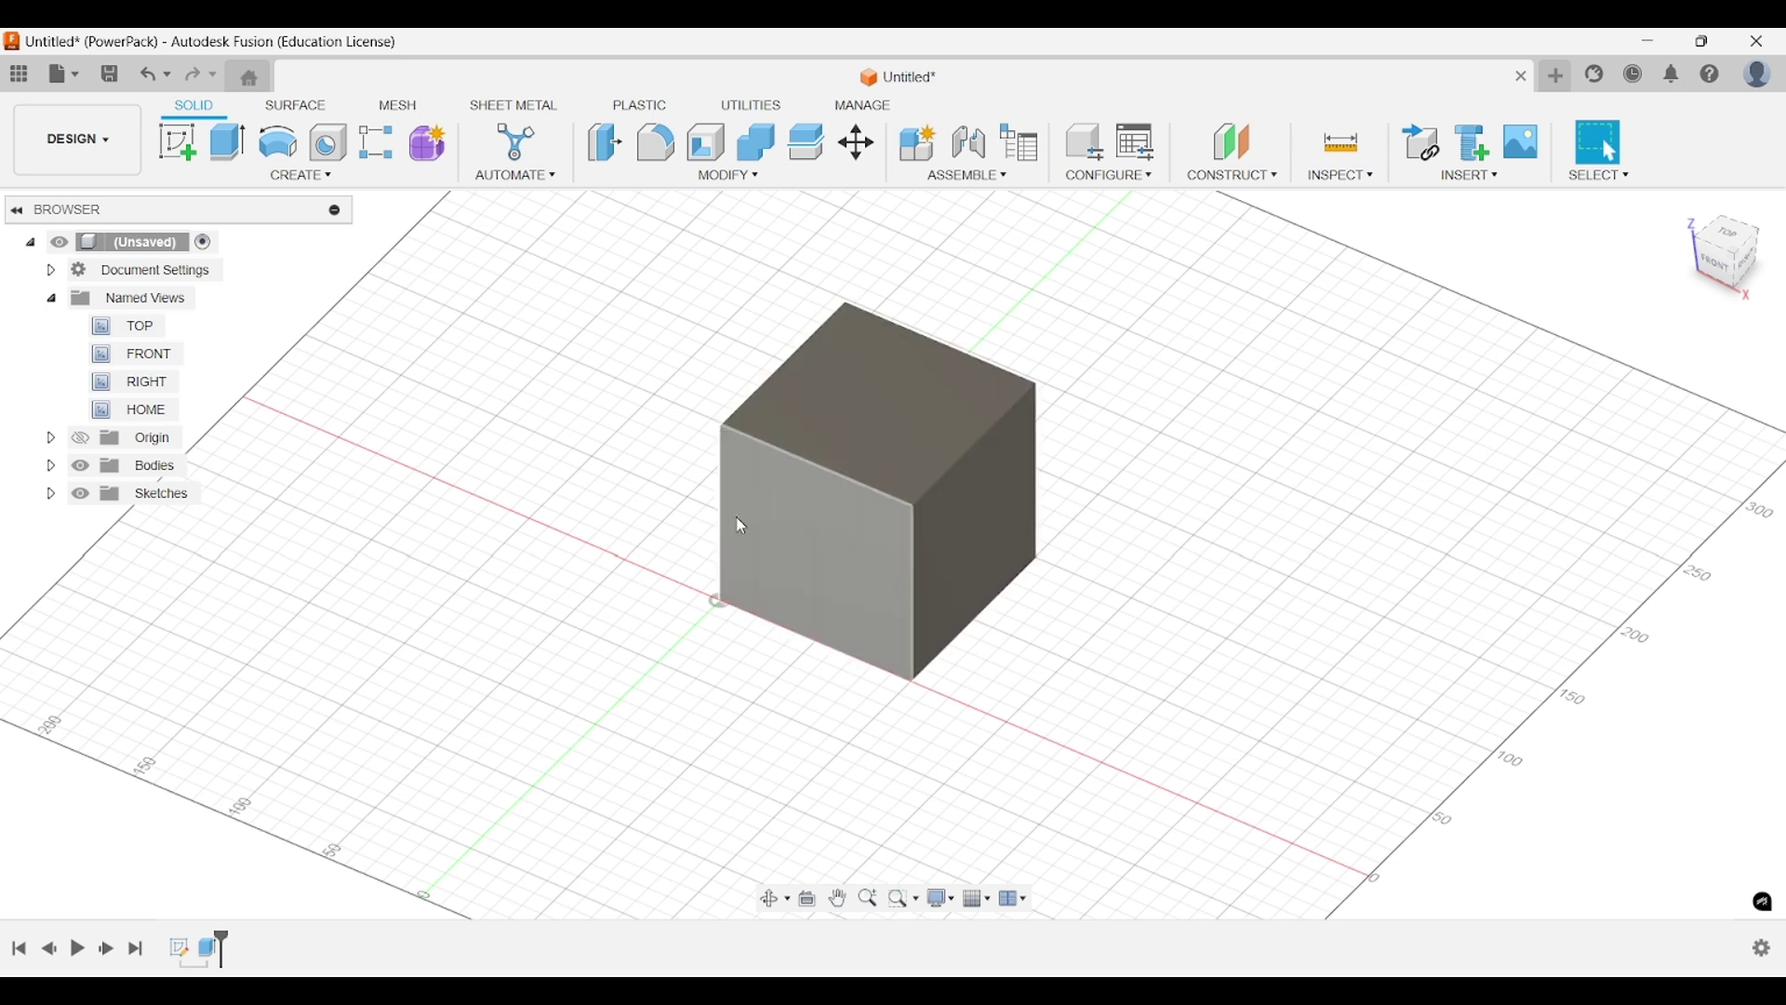
pyautogui.moveTo(694, 534); pyautogui.dragTo(629, 567, button='middle')
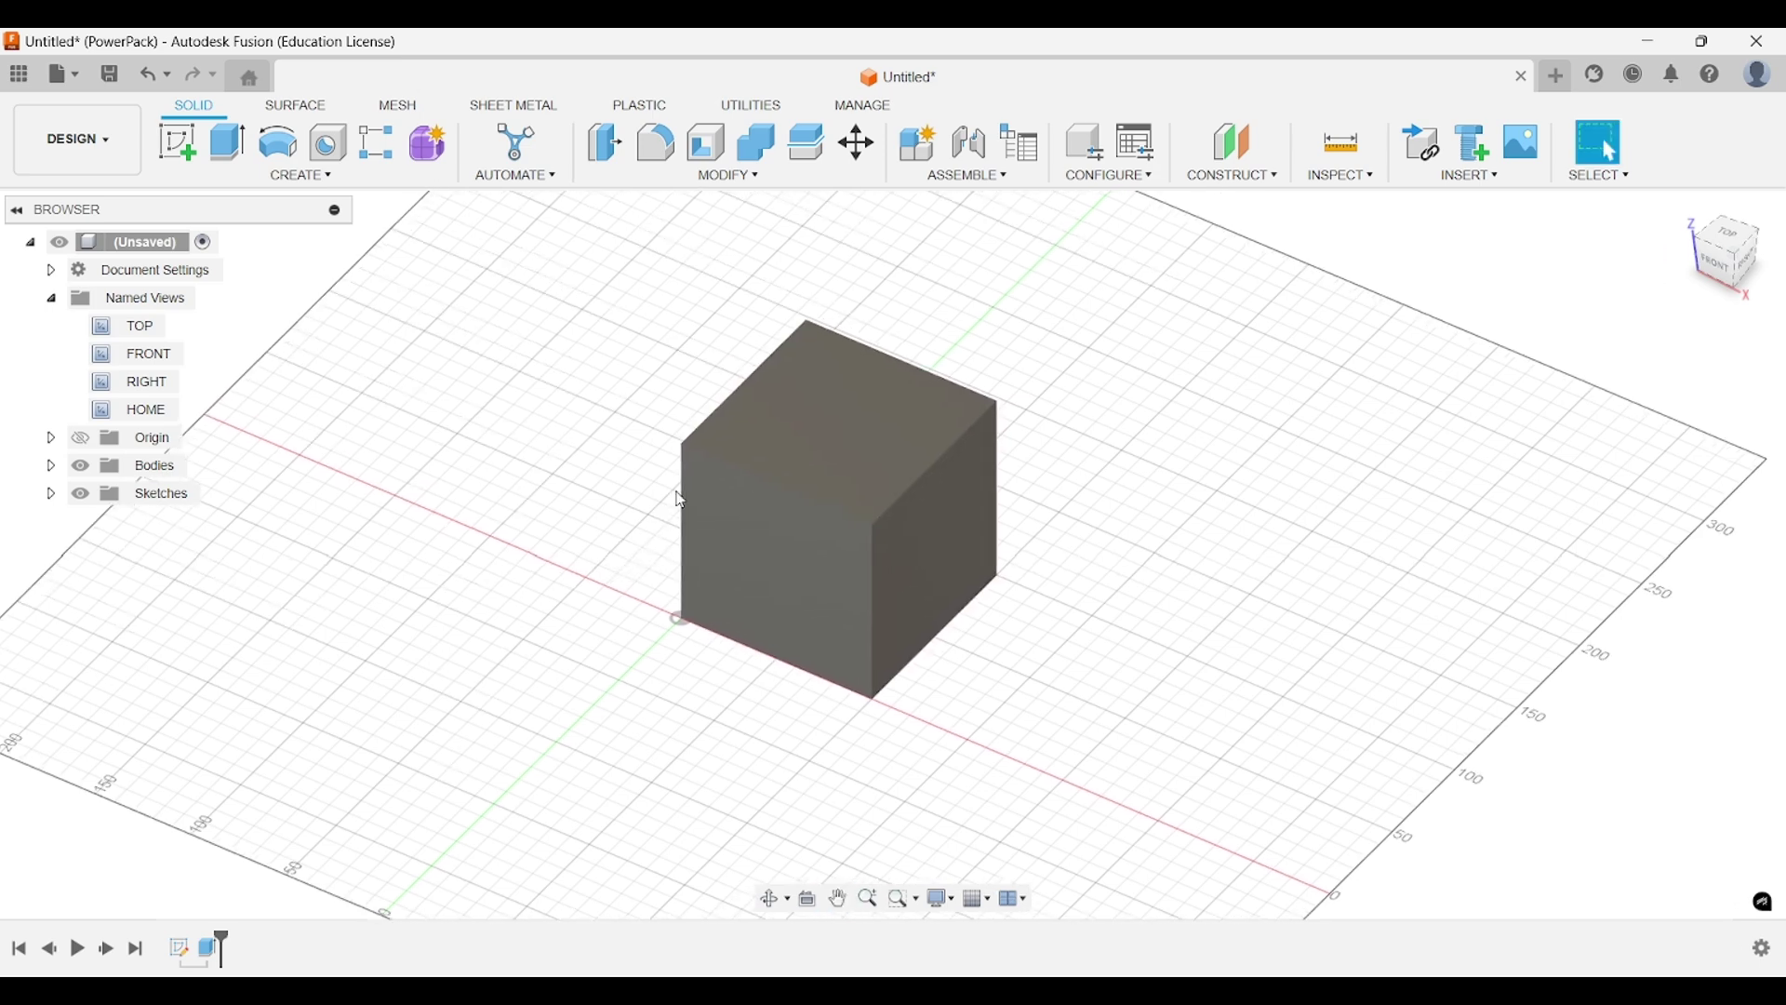
pyautogui.scroll(2, 680, 501)
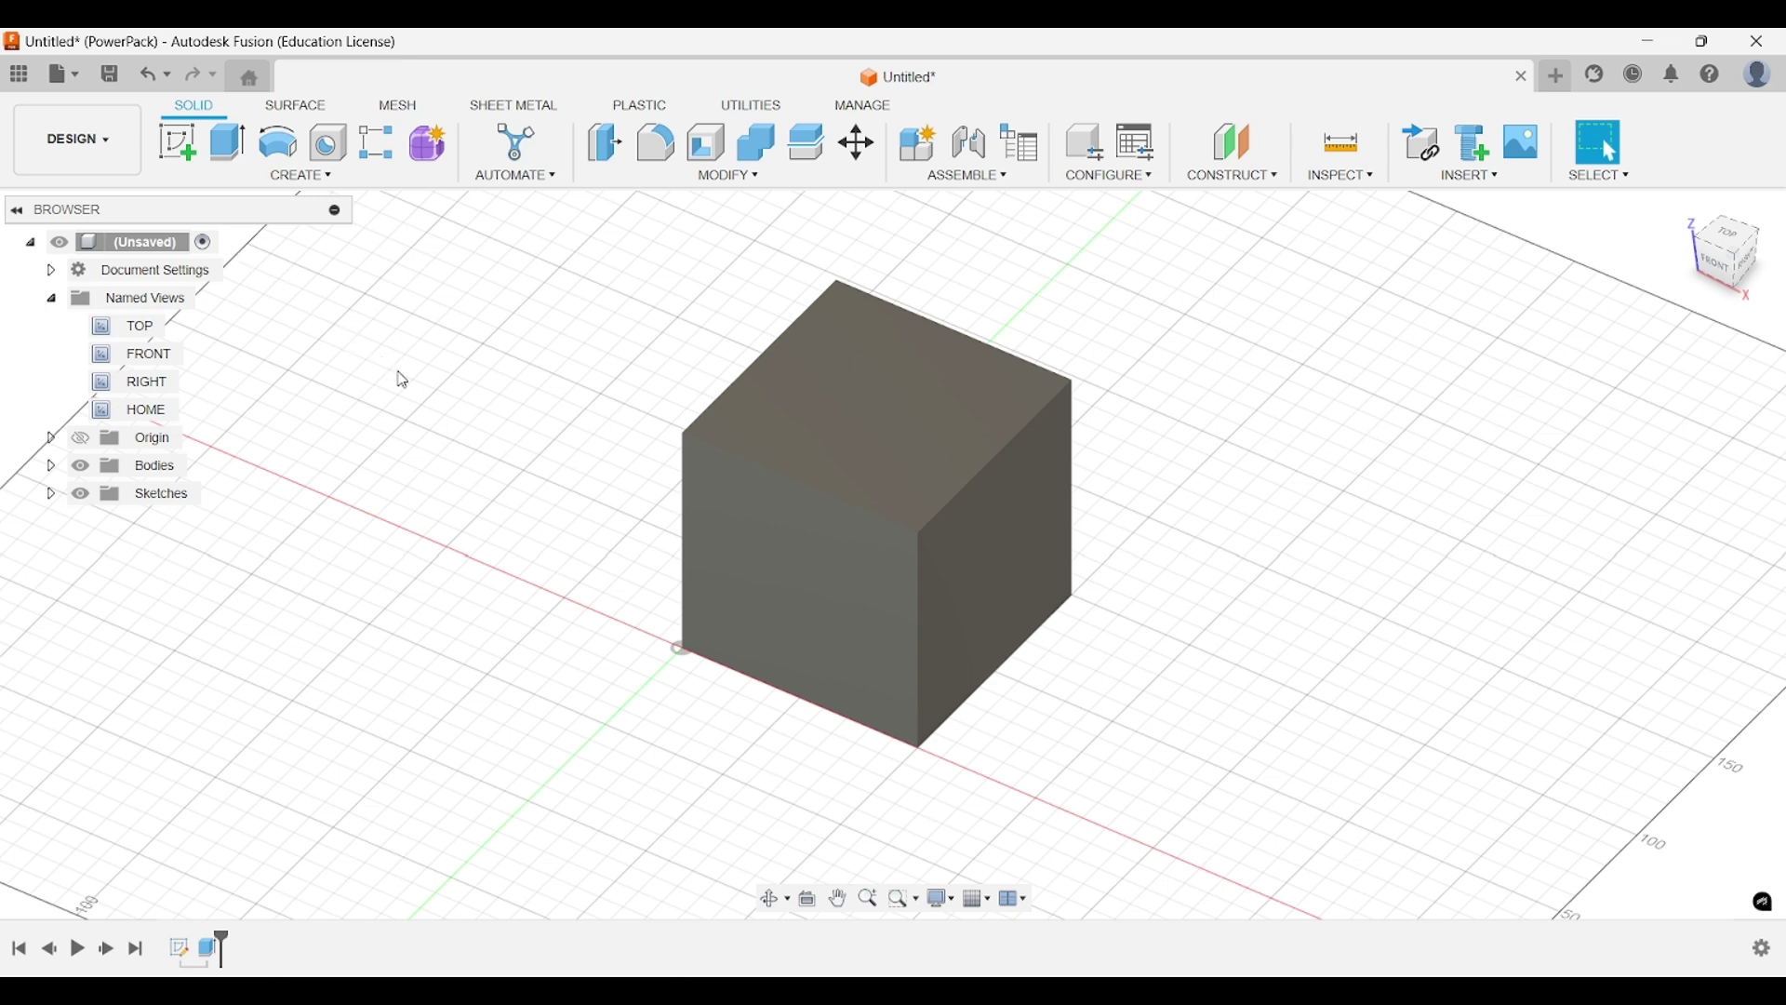
pyautogui.moveTo(453, 377); pyautogui.dragTo(442, 381, button='middle')
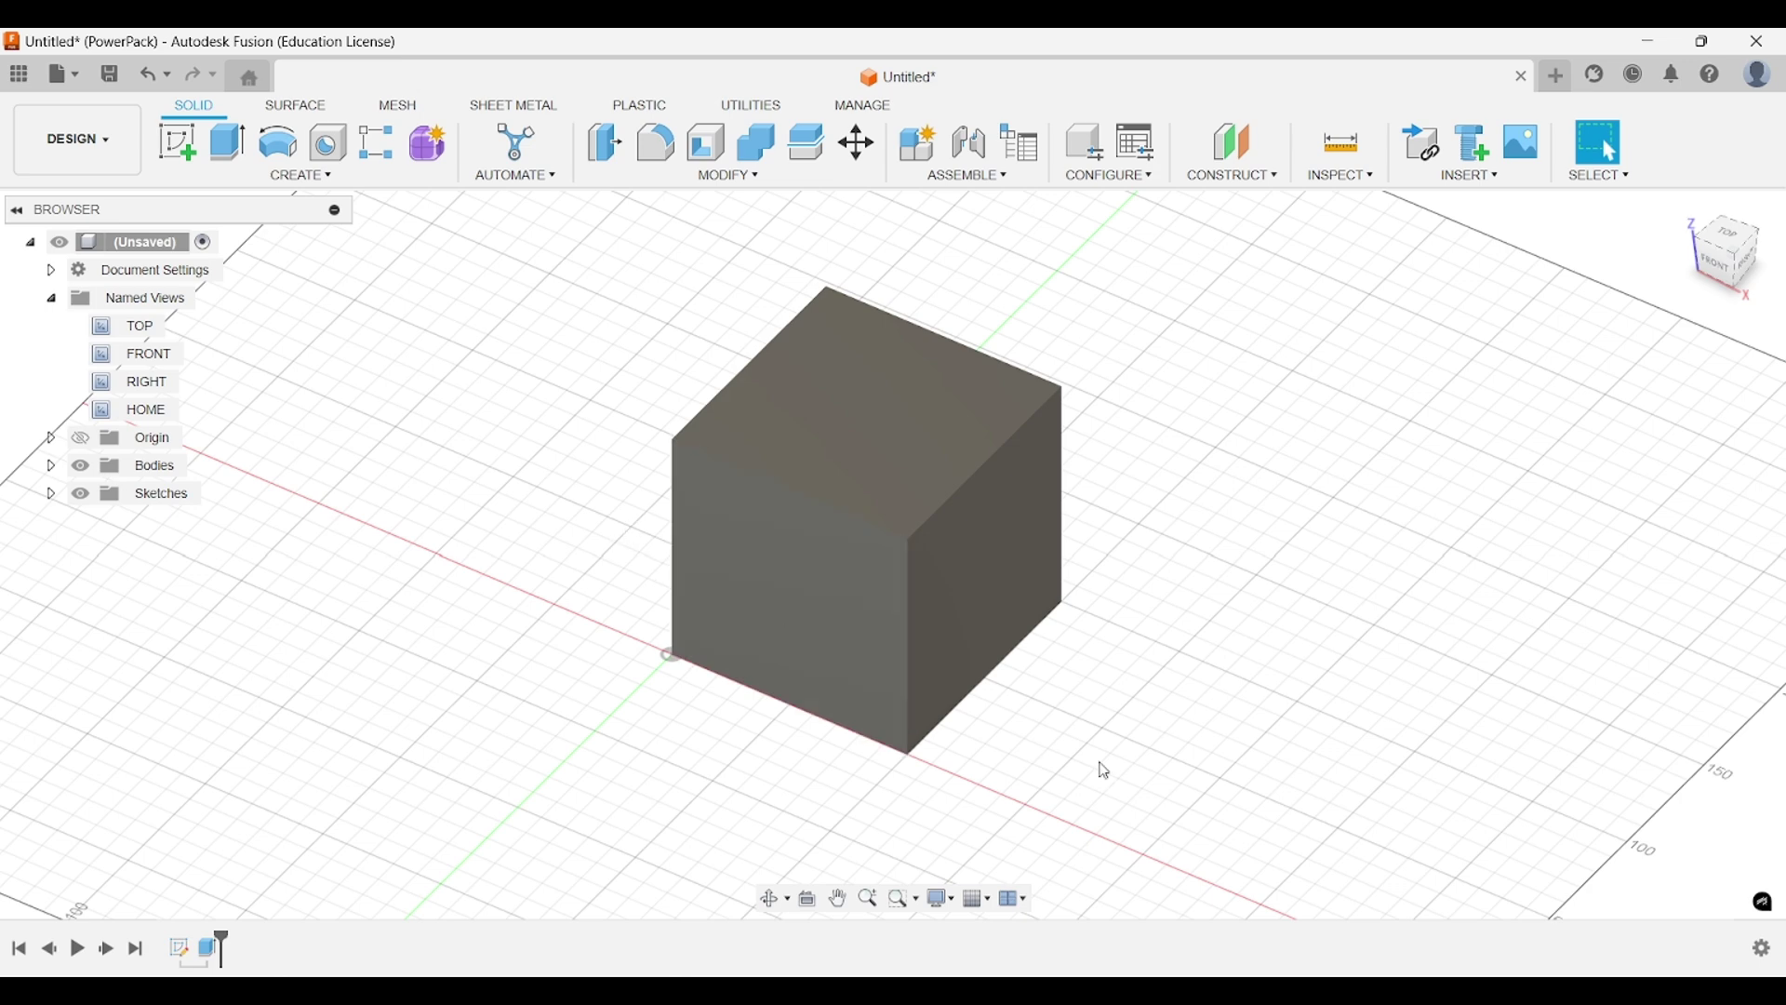
pyautogui.scroll(-1, 1073, 721)
pyautogui.moveTo(1071, 718); pyautogui.dragTo(1029, 699, button='middle')
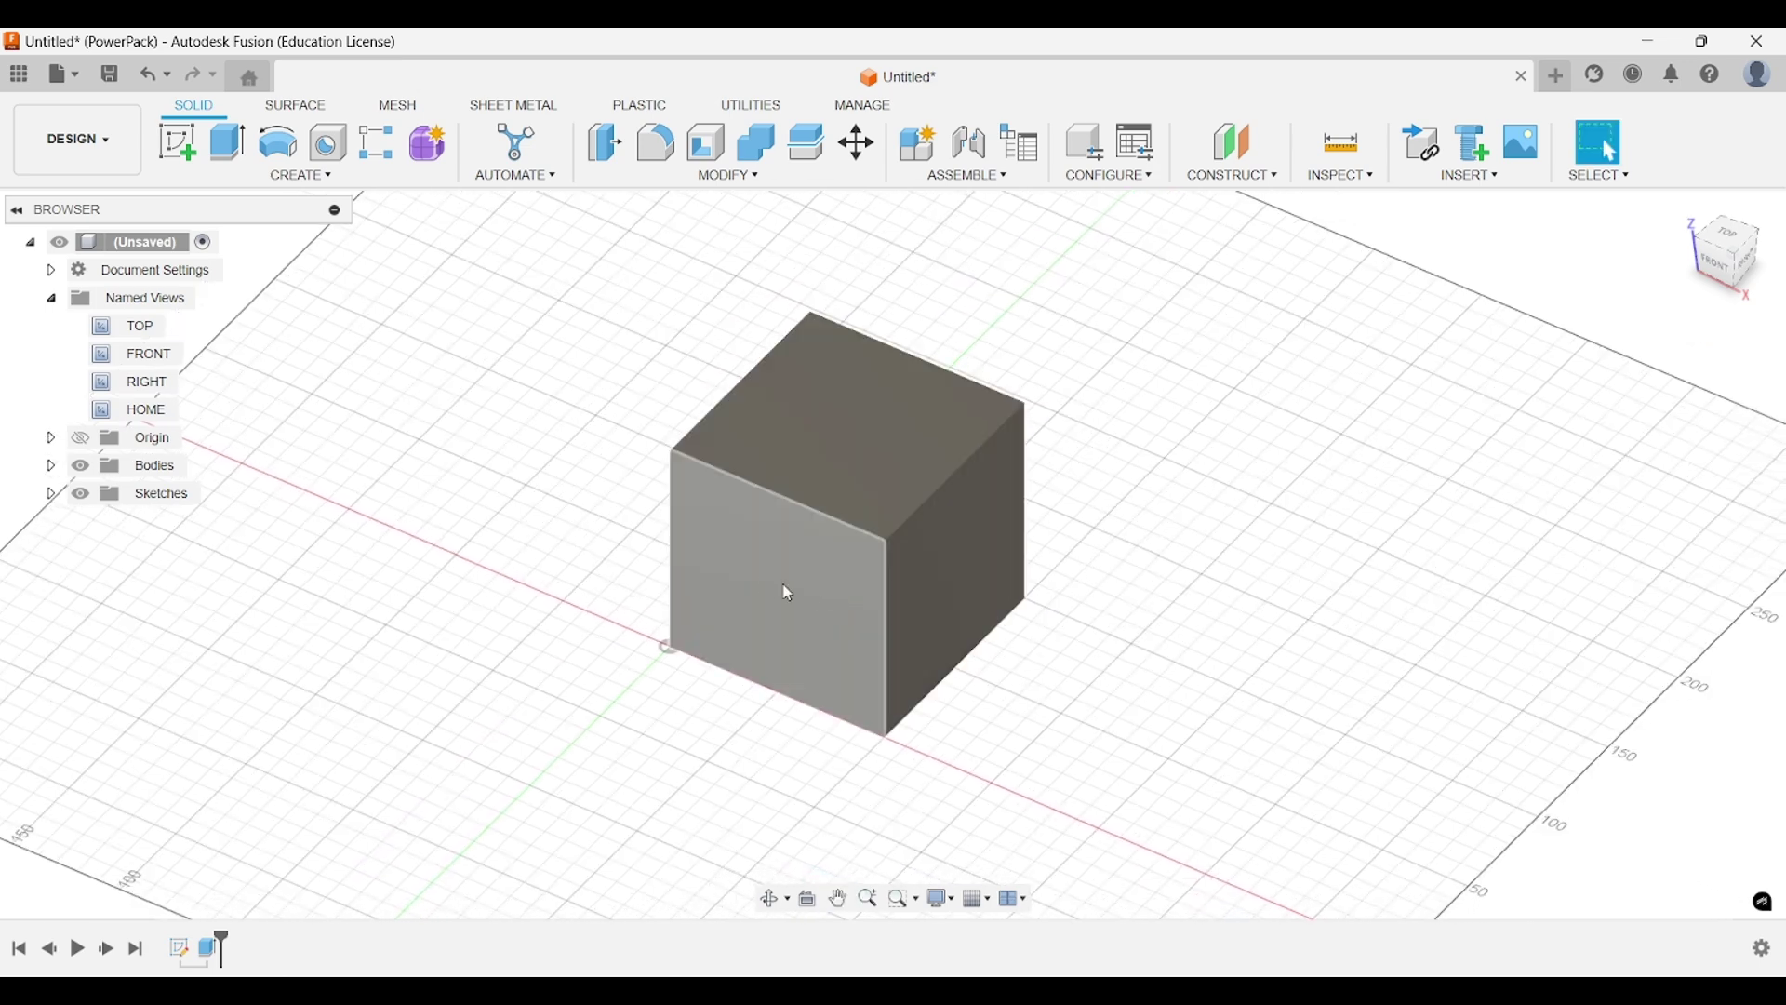
pyautogui.keyDown('shift'); pyautogui.moveTo(744, 446); pyautogui.dragTo(786, 519, button='middle'); pyautogui.keyUp('shift')
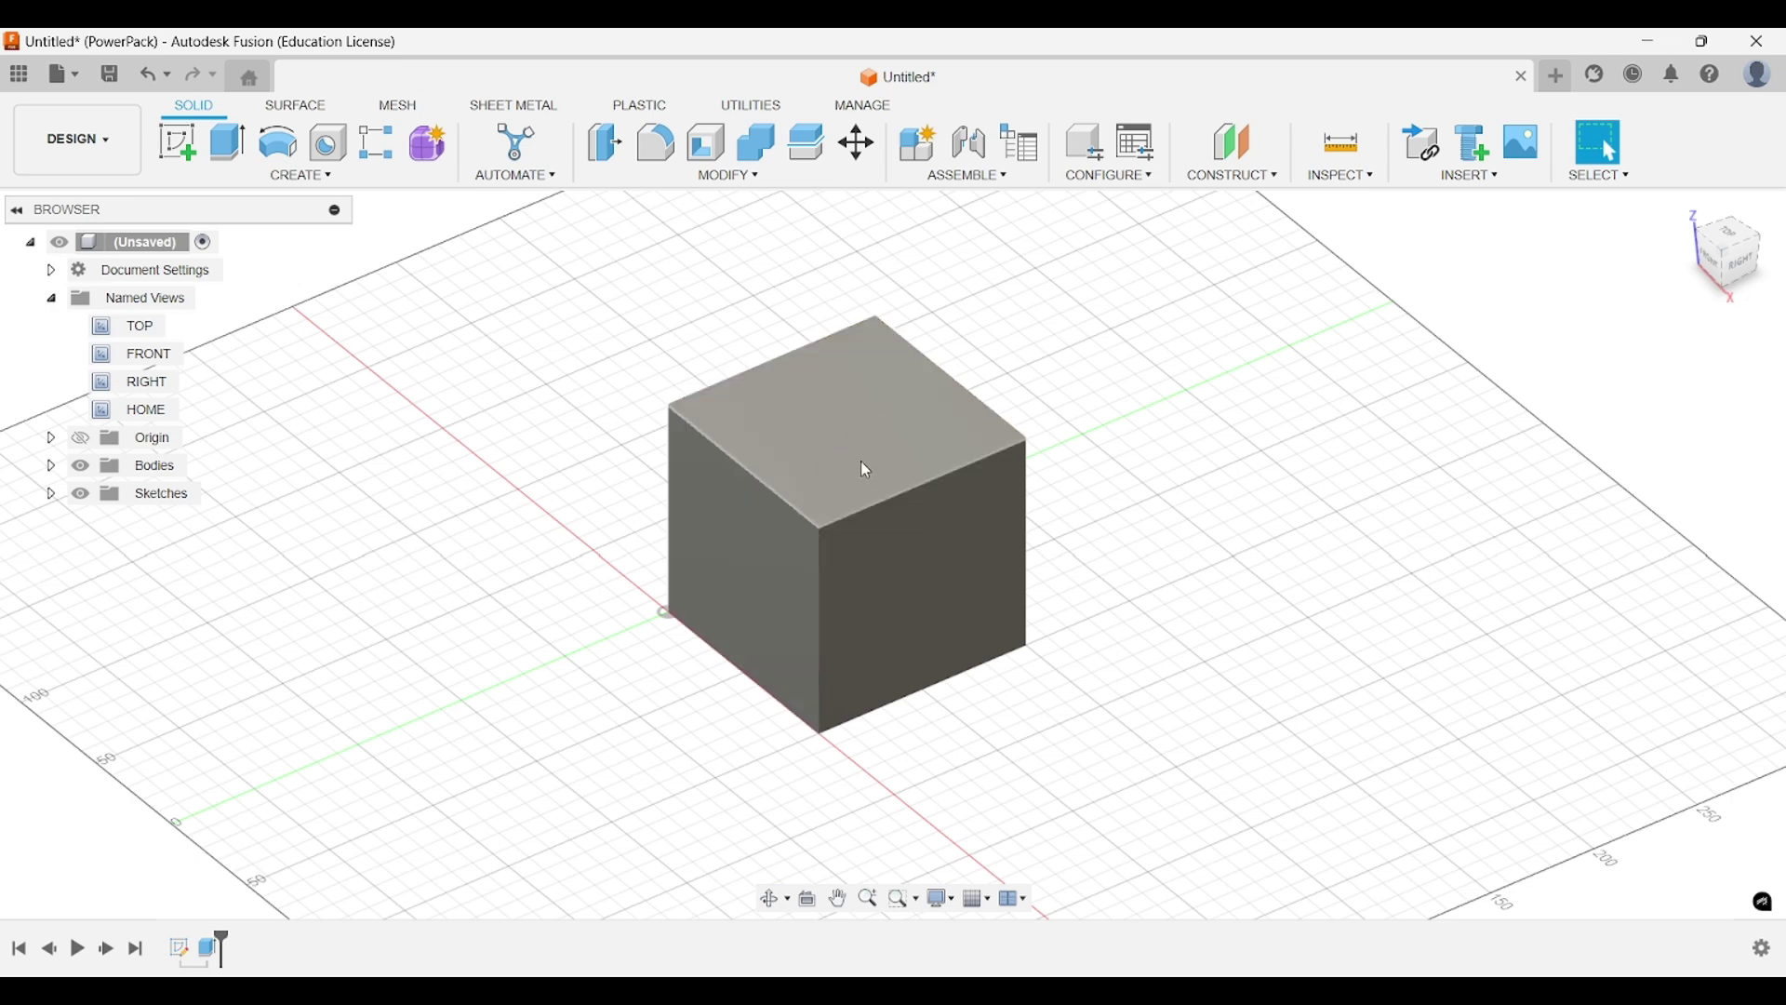
pyautogui.keyDown('shift'); pyautogui.moveTo(957, 570); pyautogui.dragTo(1093, 589, button='middle'); pyautogui.keyUp('shift')
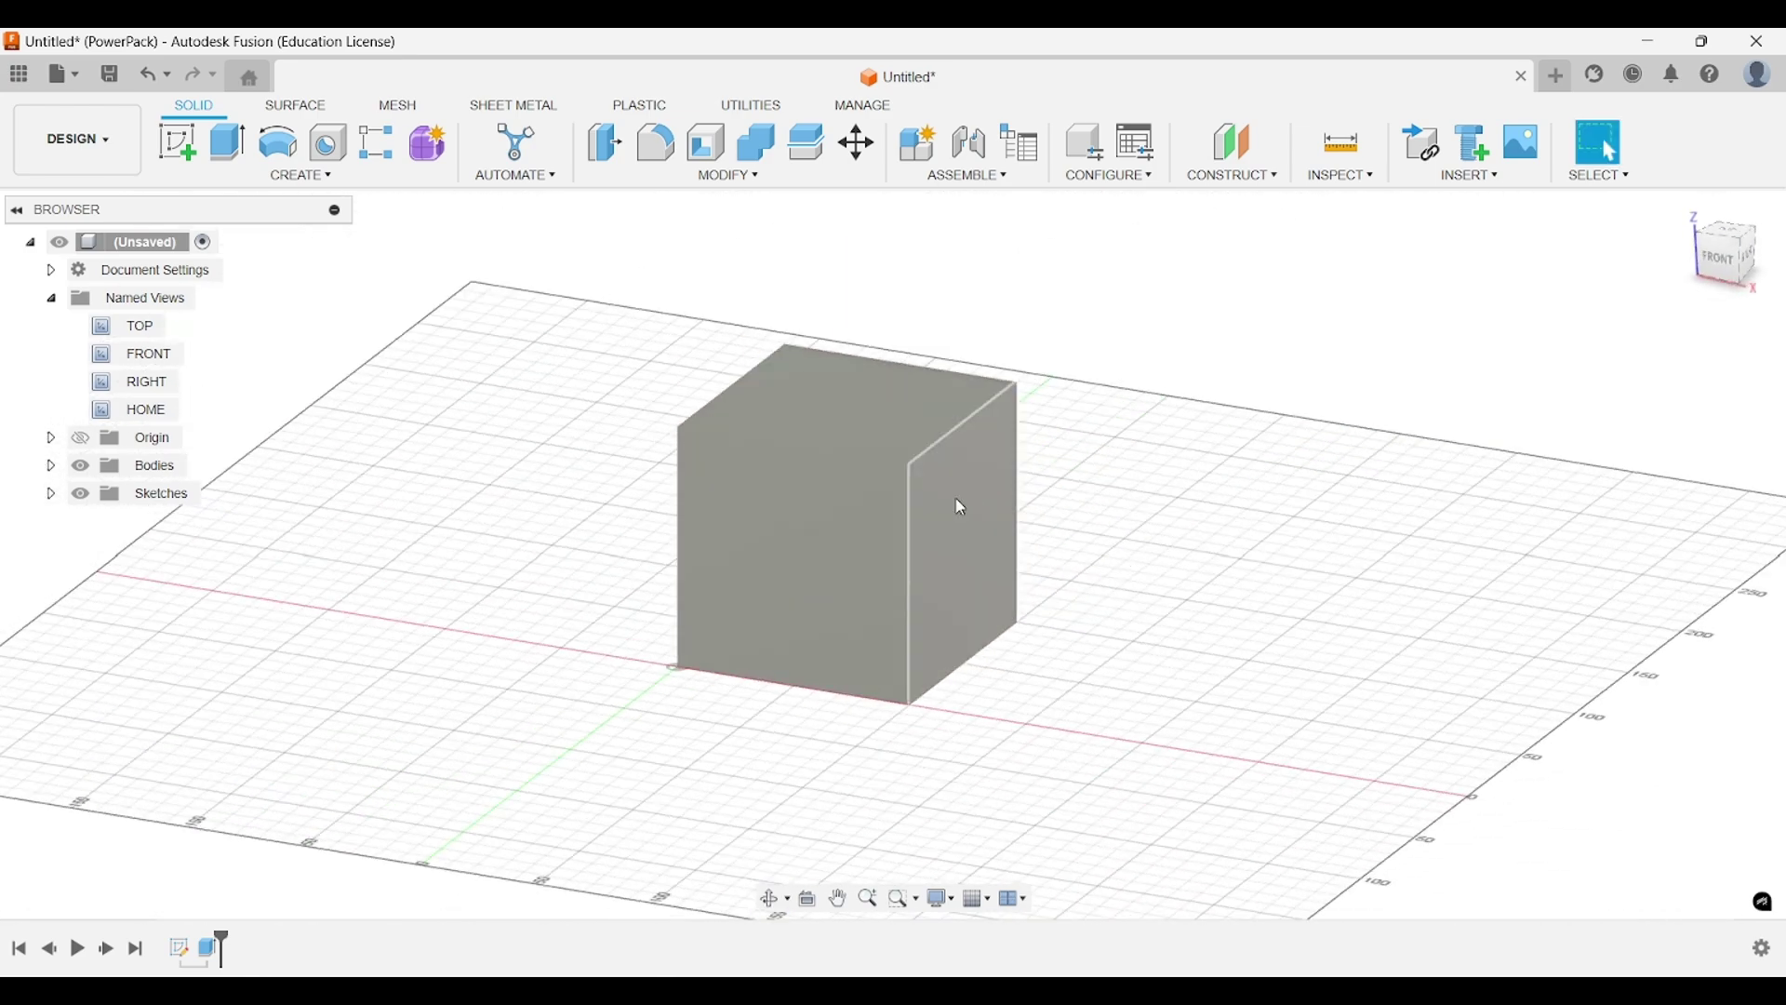
# Create a new sketch on the cube's right face.
pyautogui.click(178, 144)
pyautogui.keyDown('shift'); pyautogui.moveTo(838, 465); pyautogui.dragTo(778, 670, button='middle'); pyautogui.keyUp('shift')
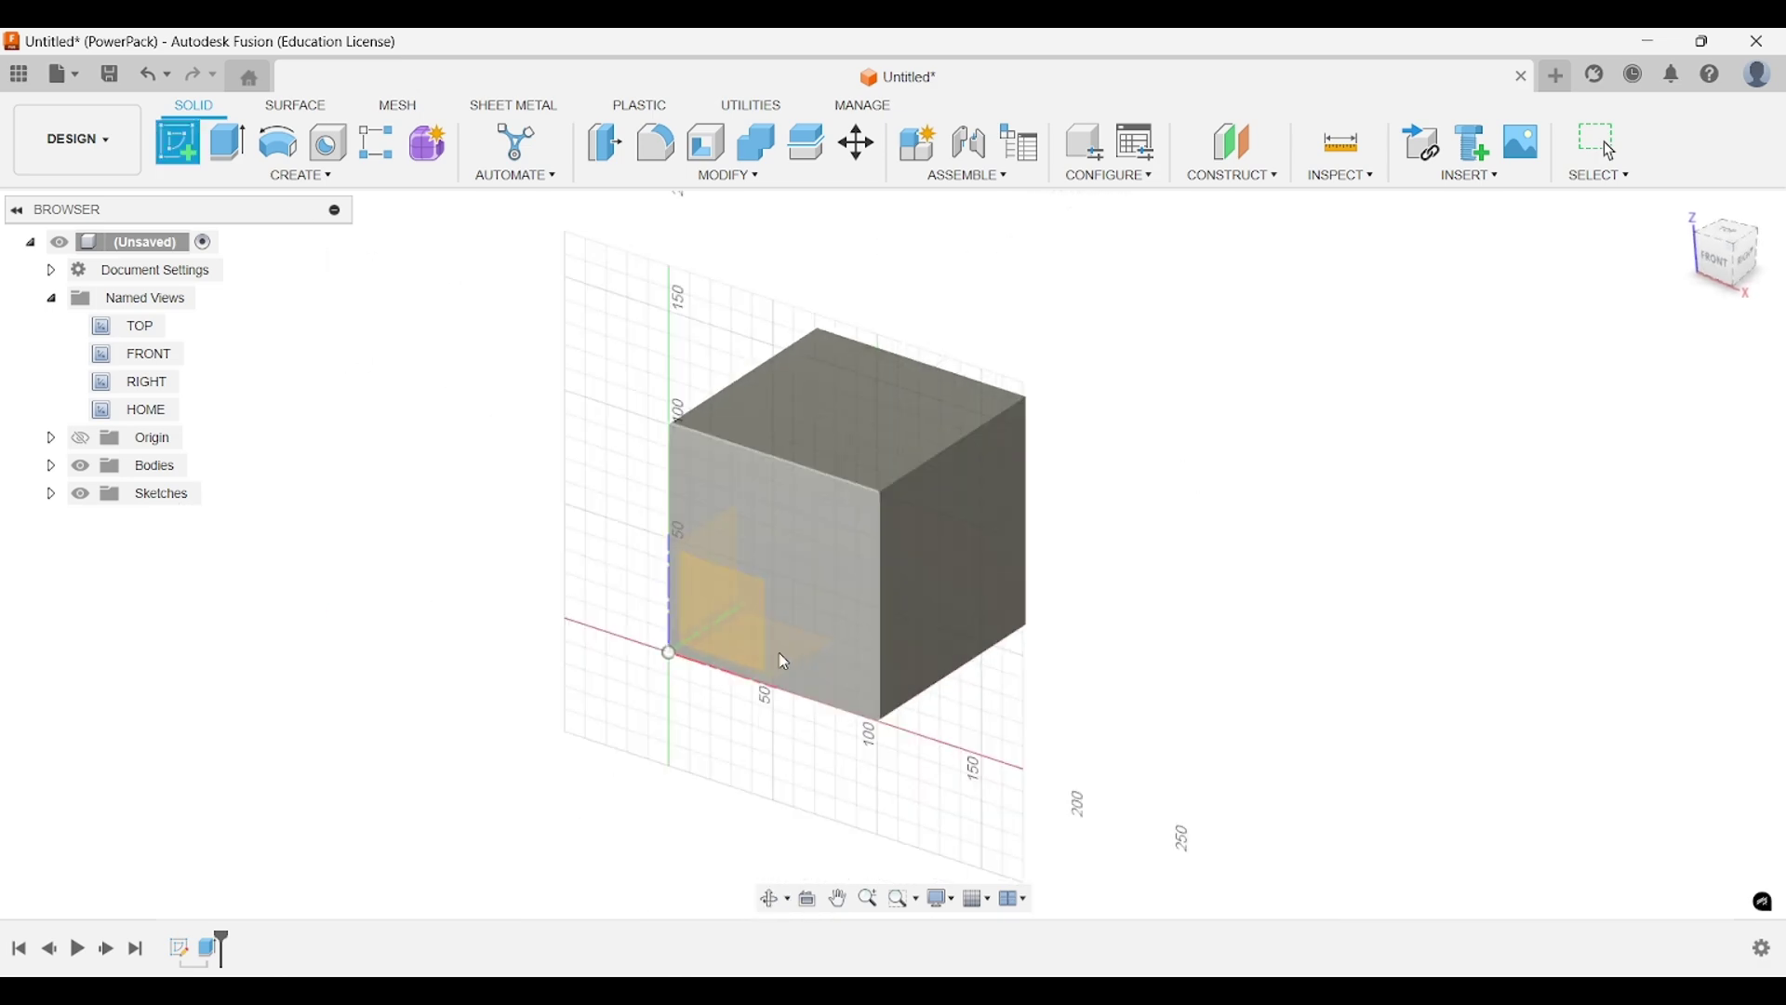
pyautogui.click(719, 595)
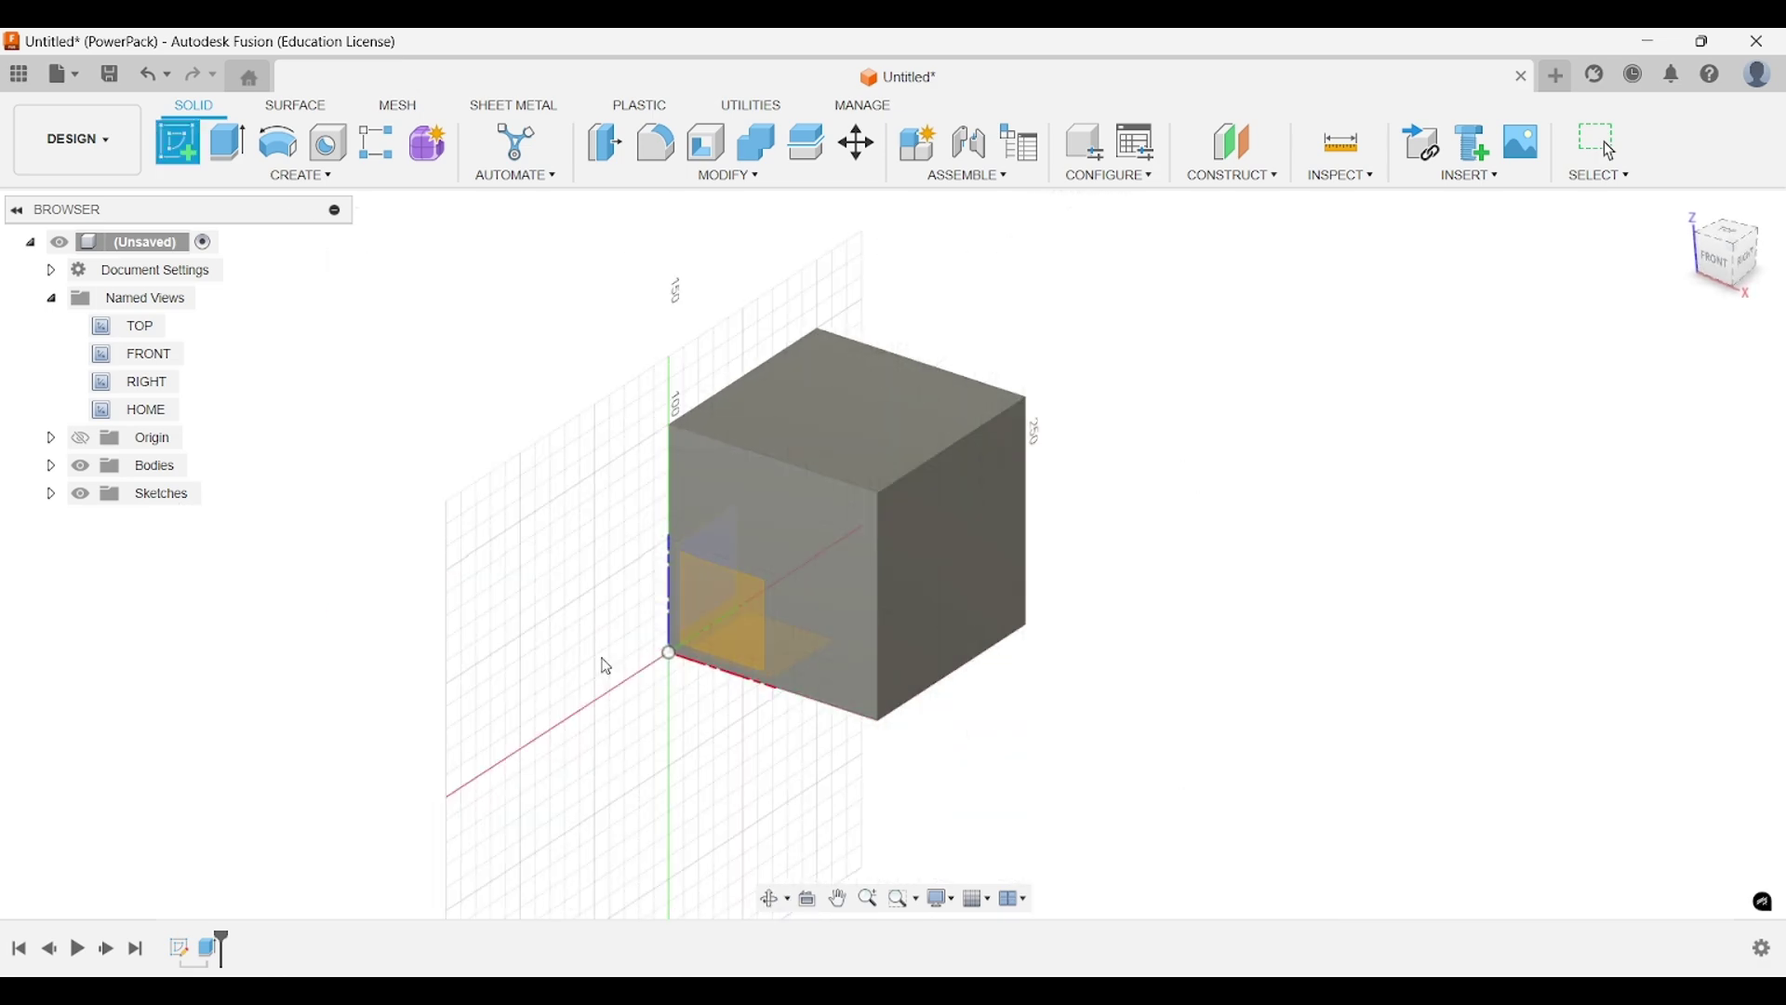
pyautogui.moveTo(603, 660)
pyautogui.keyDown('shift'); pyautogui.mouseDown(button='middle')
pyautogui.moveTo(560, 672)
pyautogui.moveTo(624, 643)
pyautogui.moveTo(628, 608)
pyautogui.mouseUp(button='middle'); pyautogui.keyUp('shift')
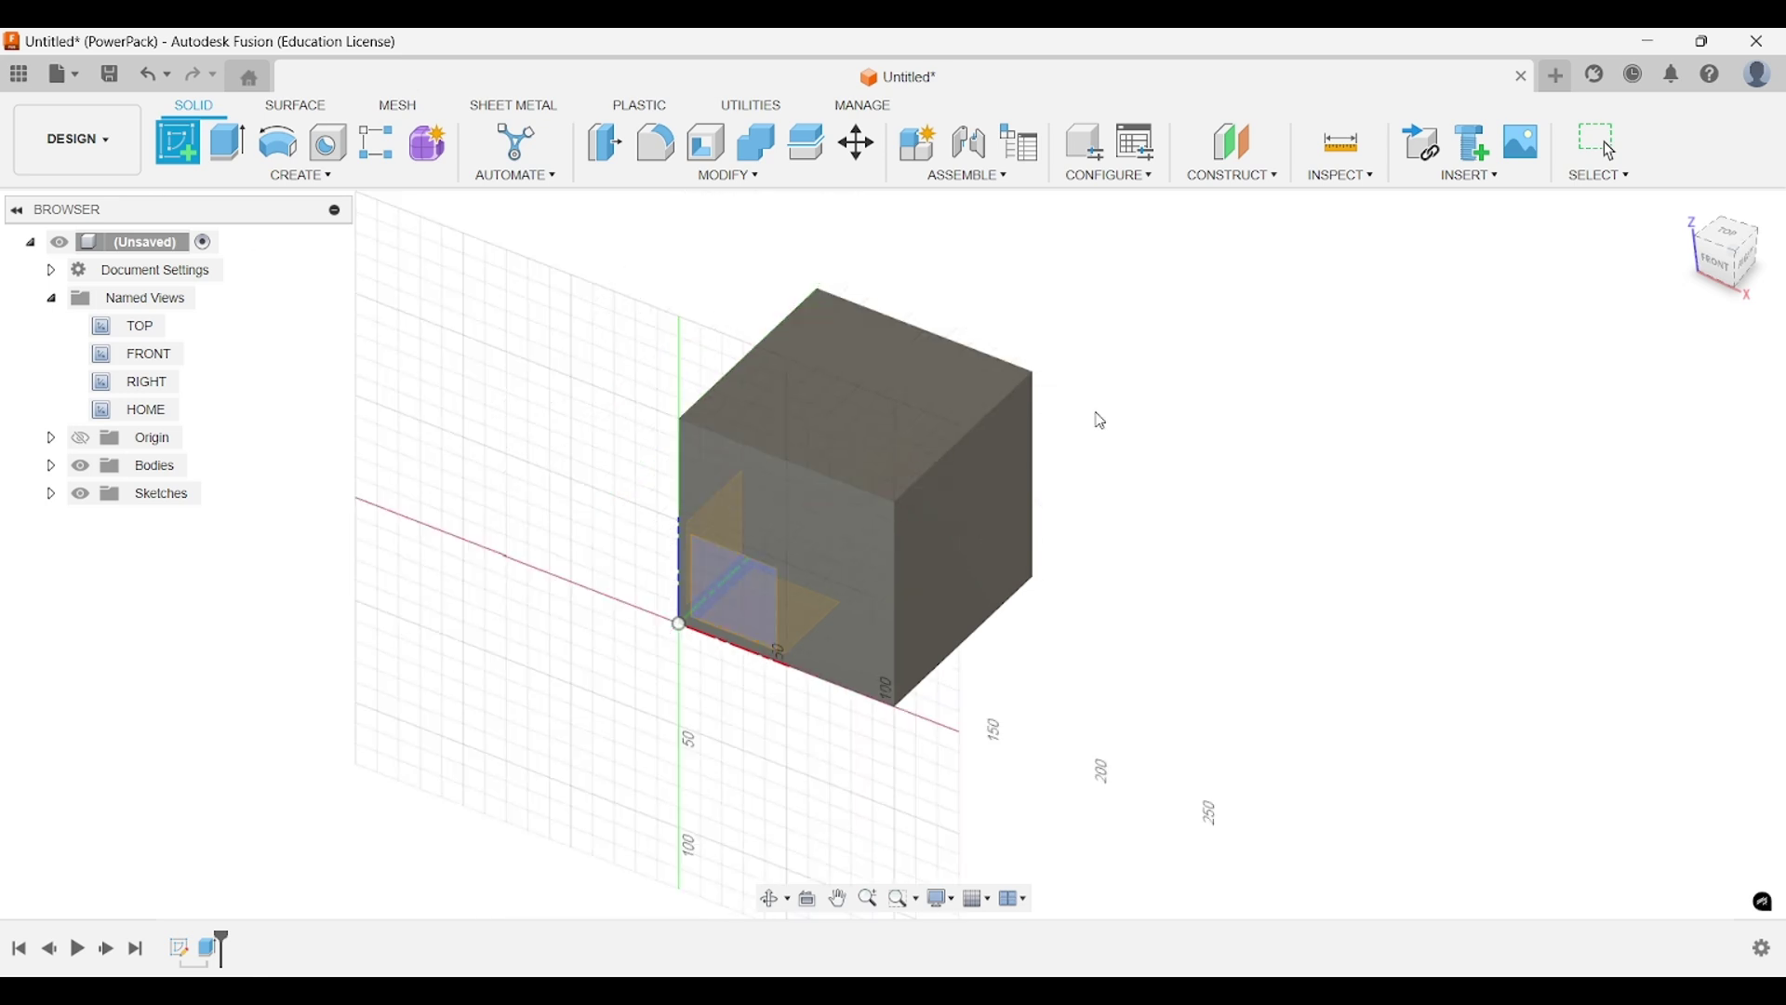
pyautogui.click(974, 506)
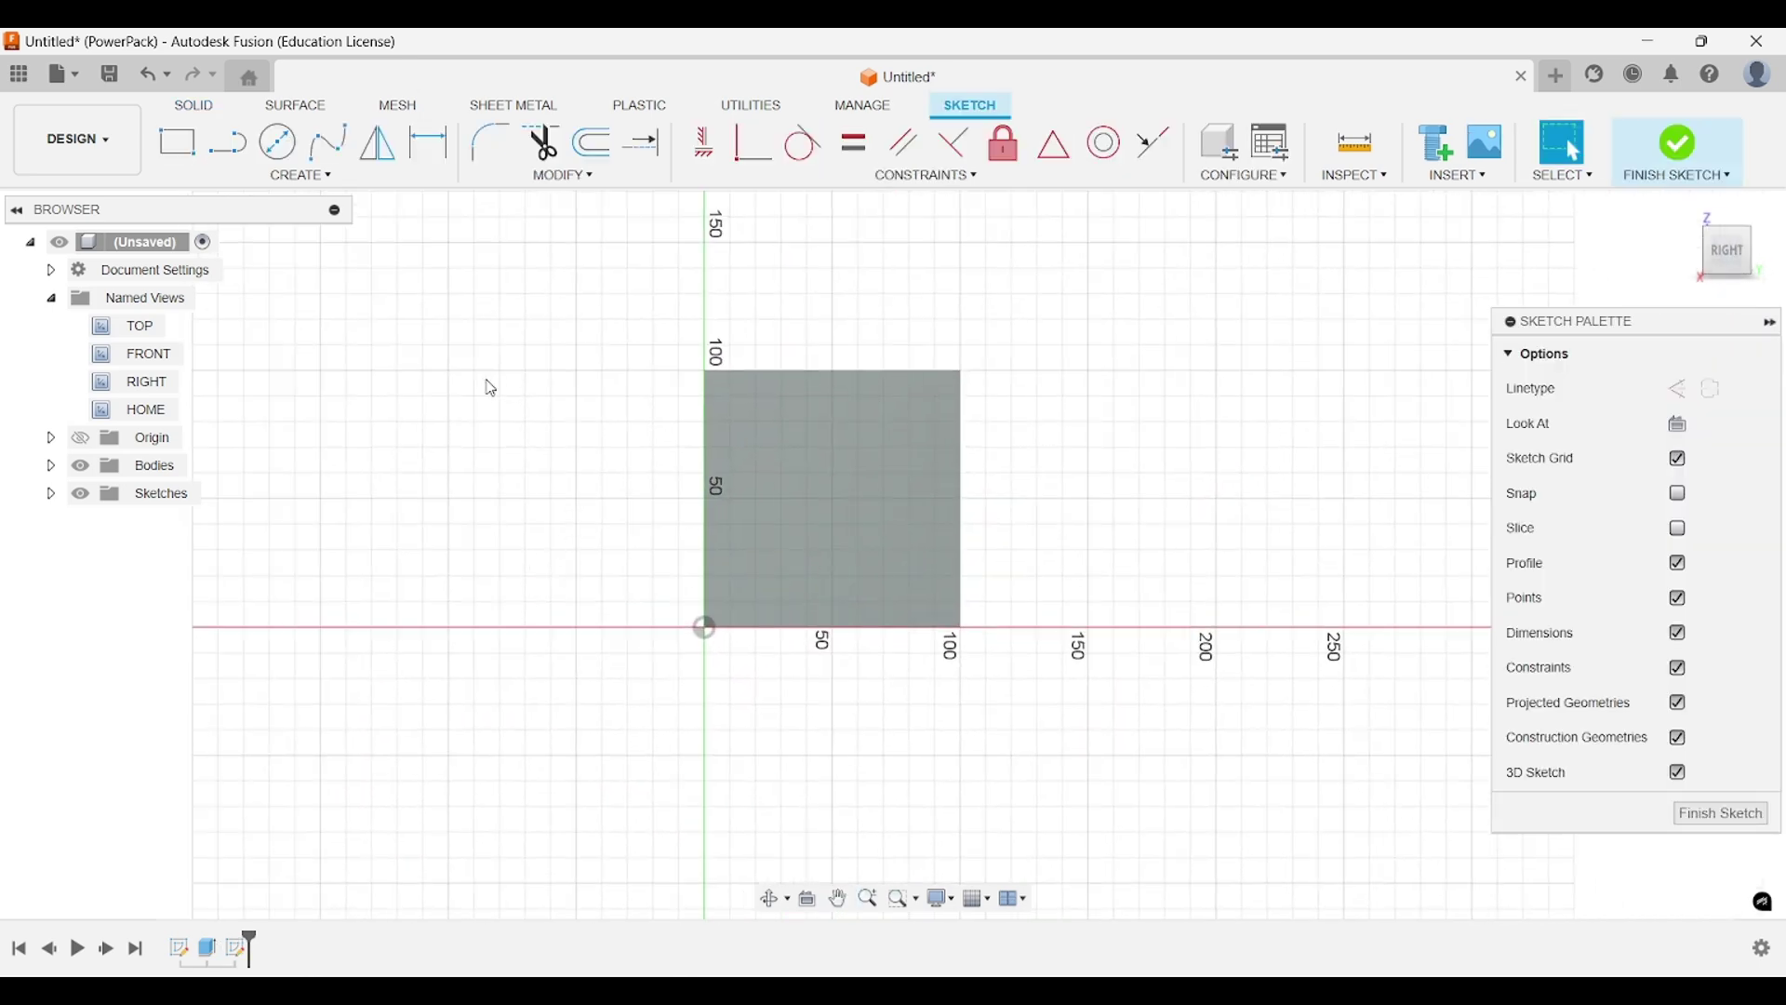
# Draw a 30 mm diameter circle slightly up and left of the right face's centre, and finish the sketch.
pyautogui.click(278, 142)
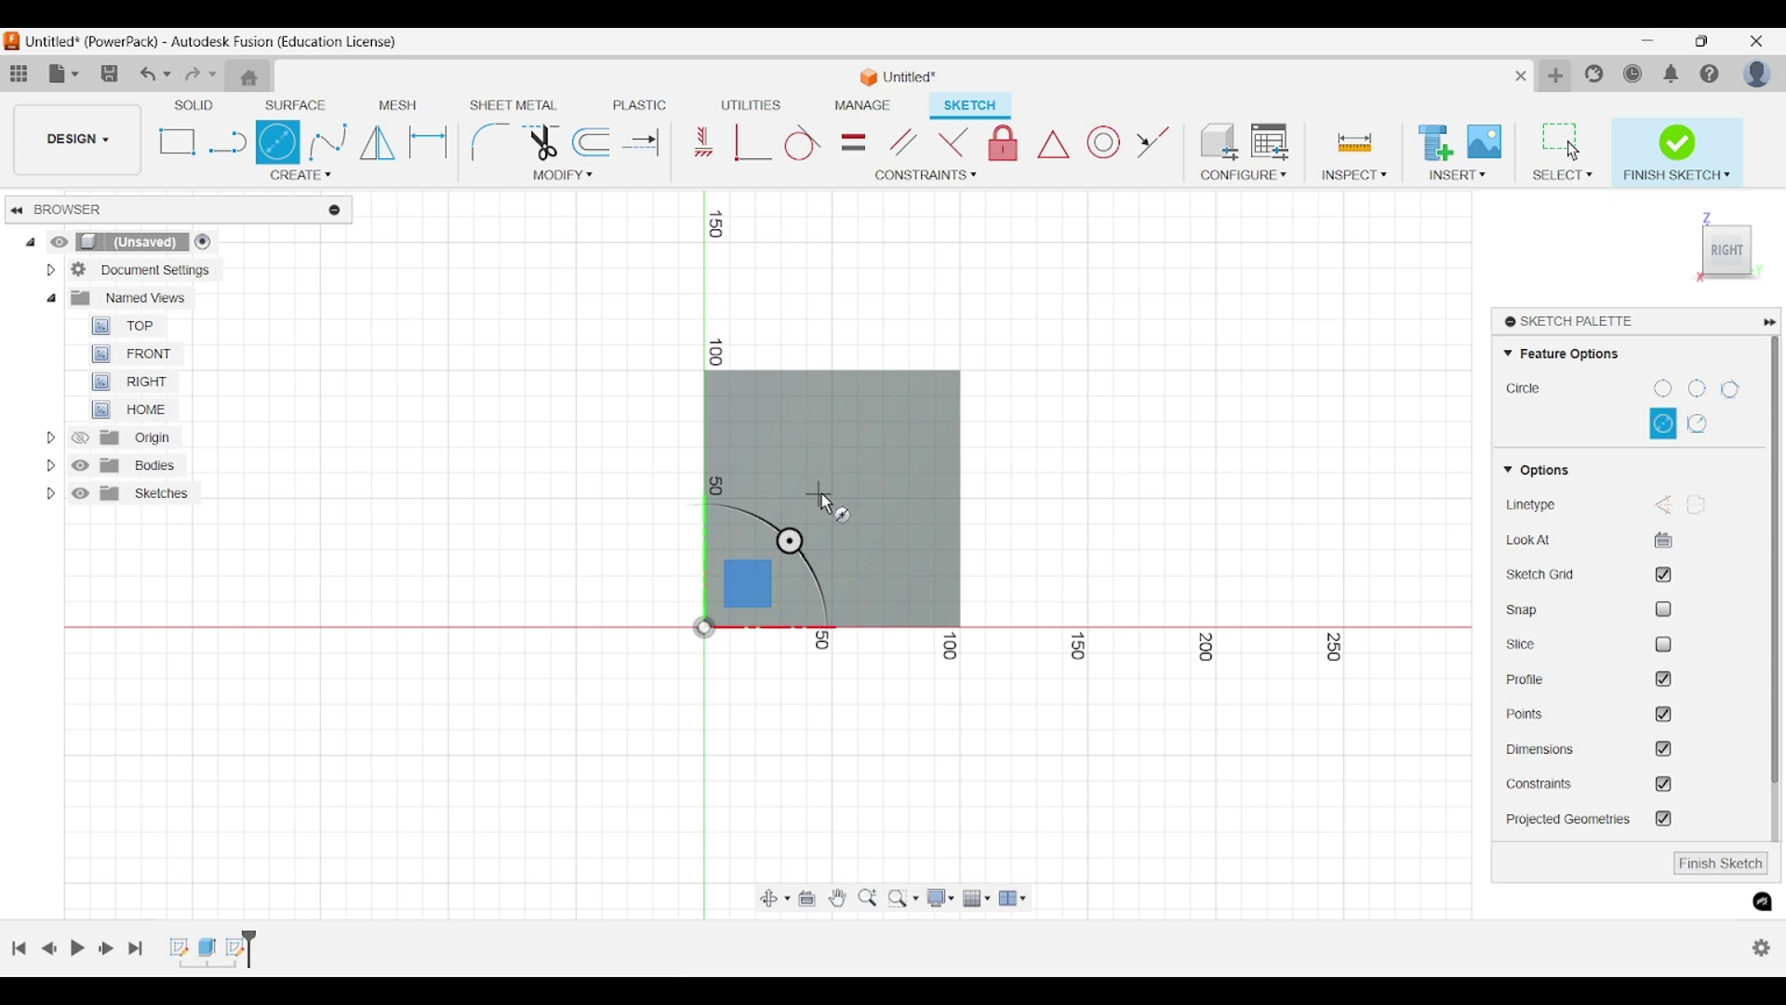
pyautogui.click(809, 468)
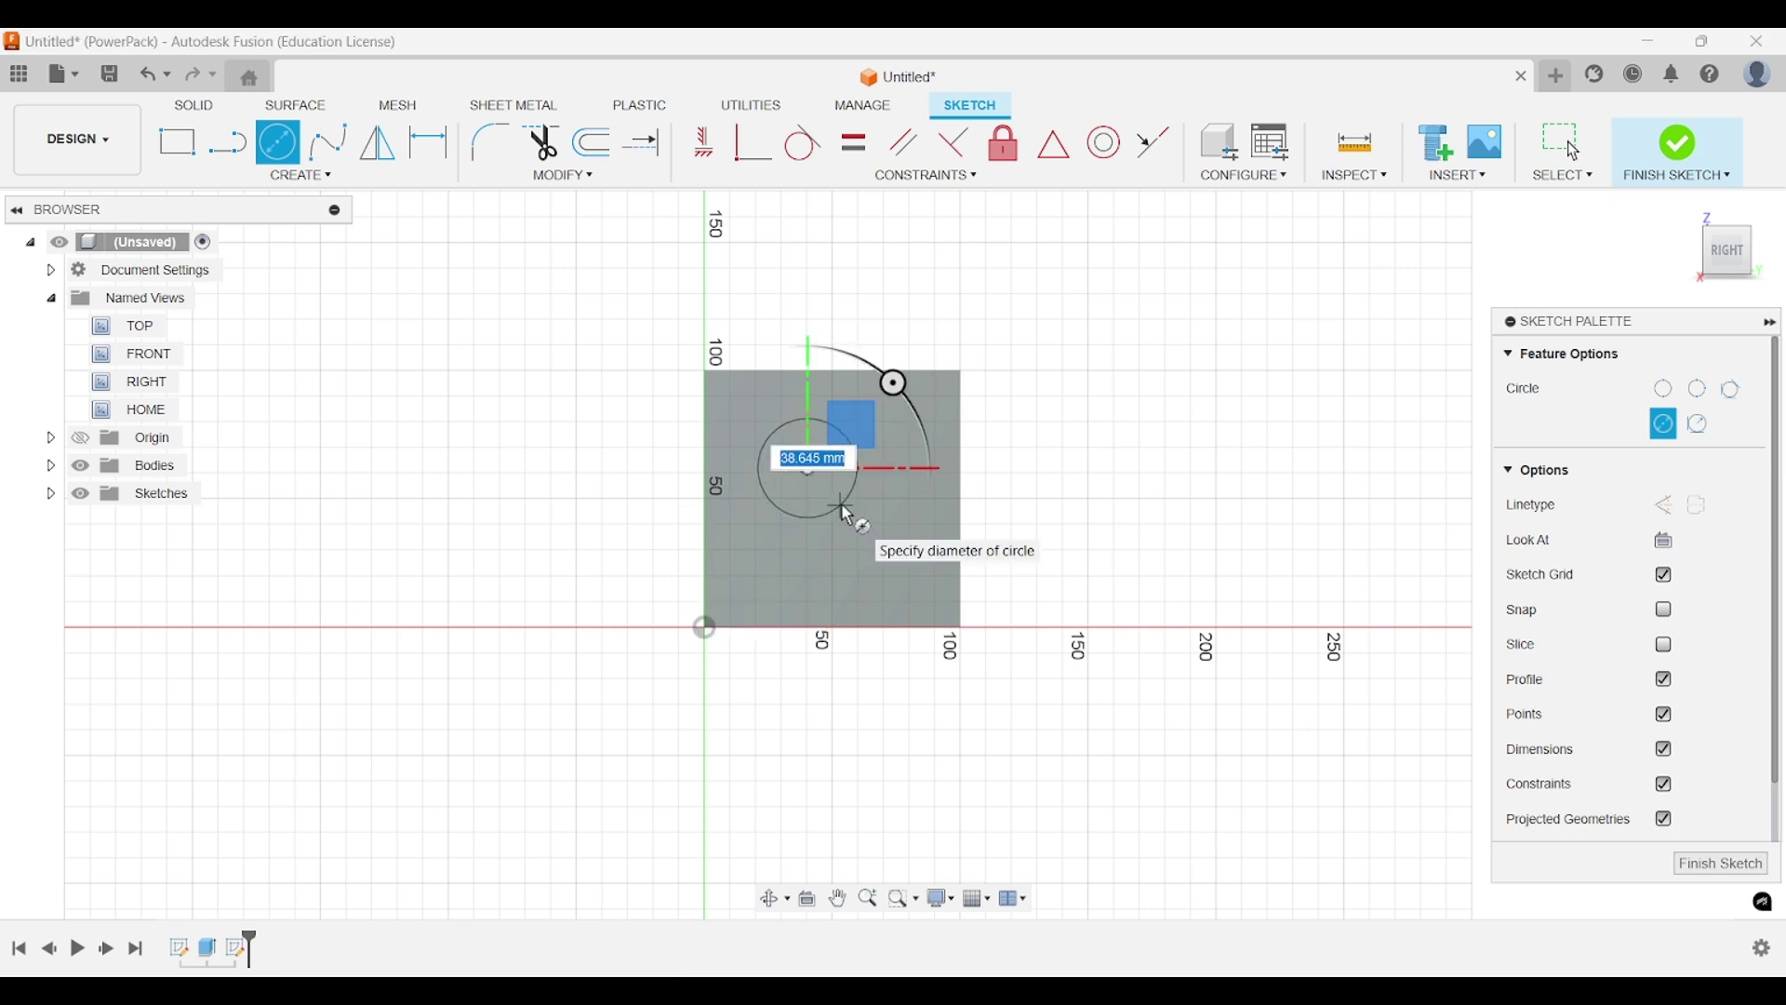
pyautogui.write('30')
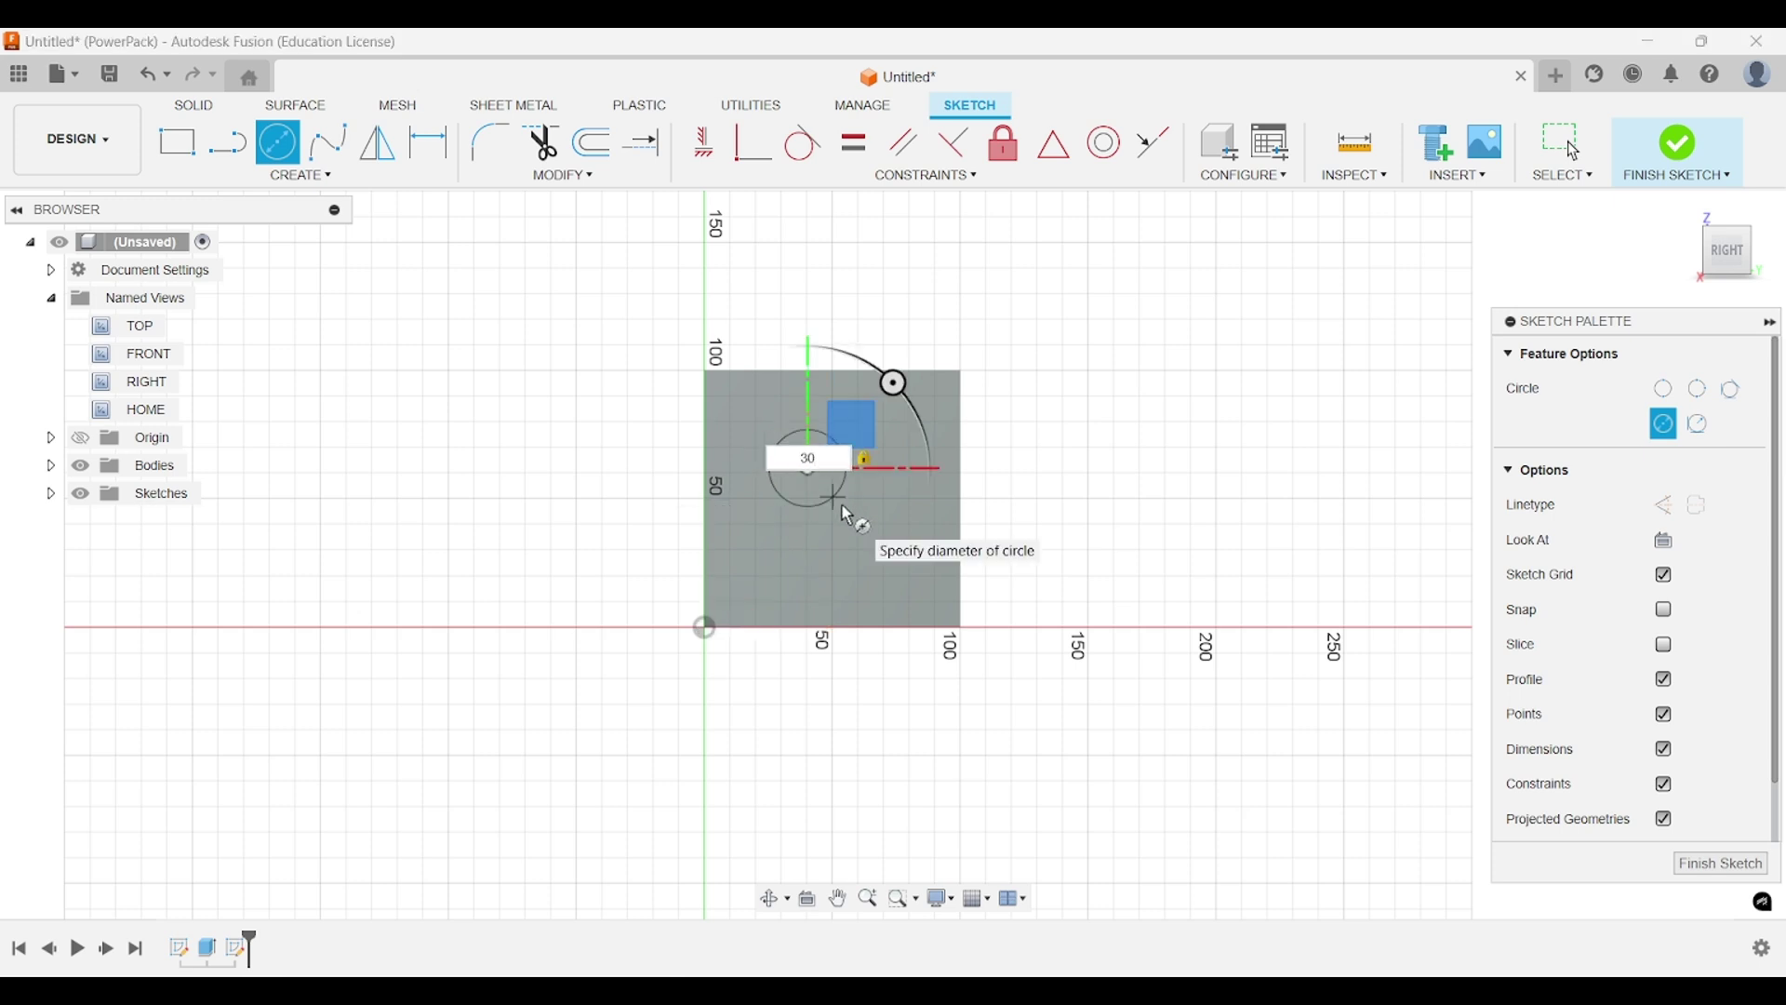
pyautogui.press('Return')
pyautogui.press('Escape')
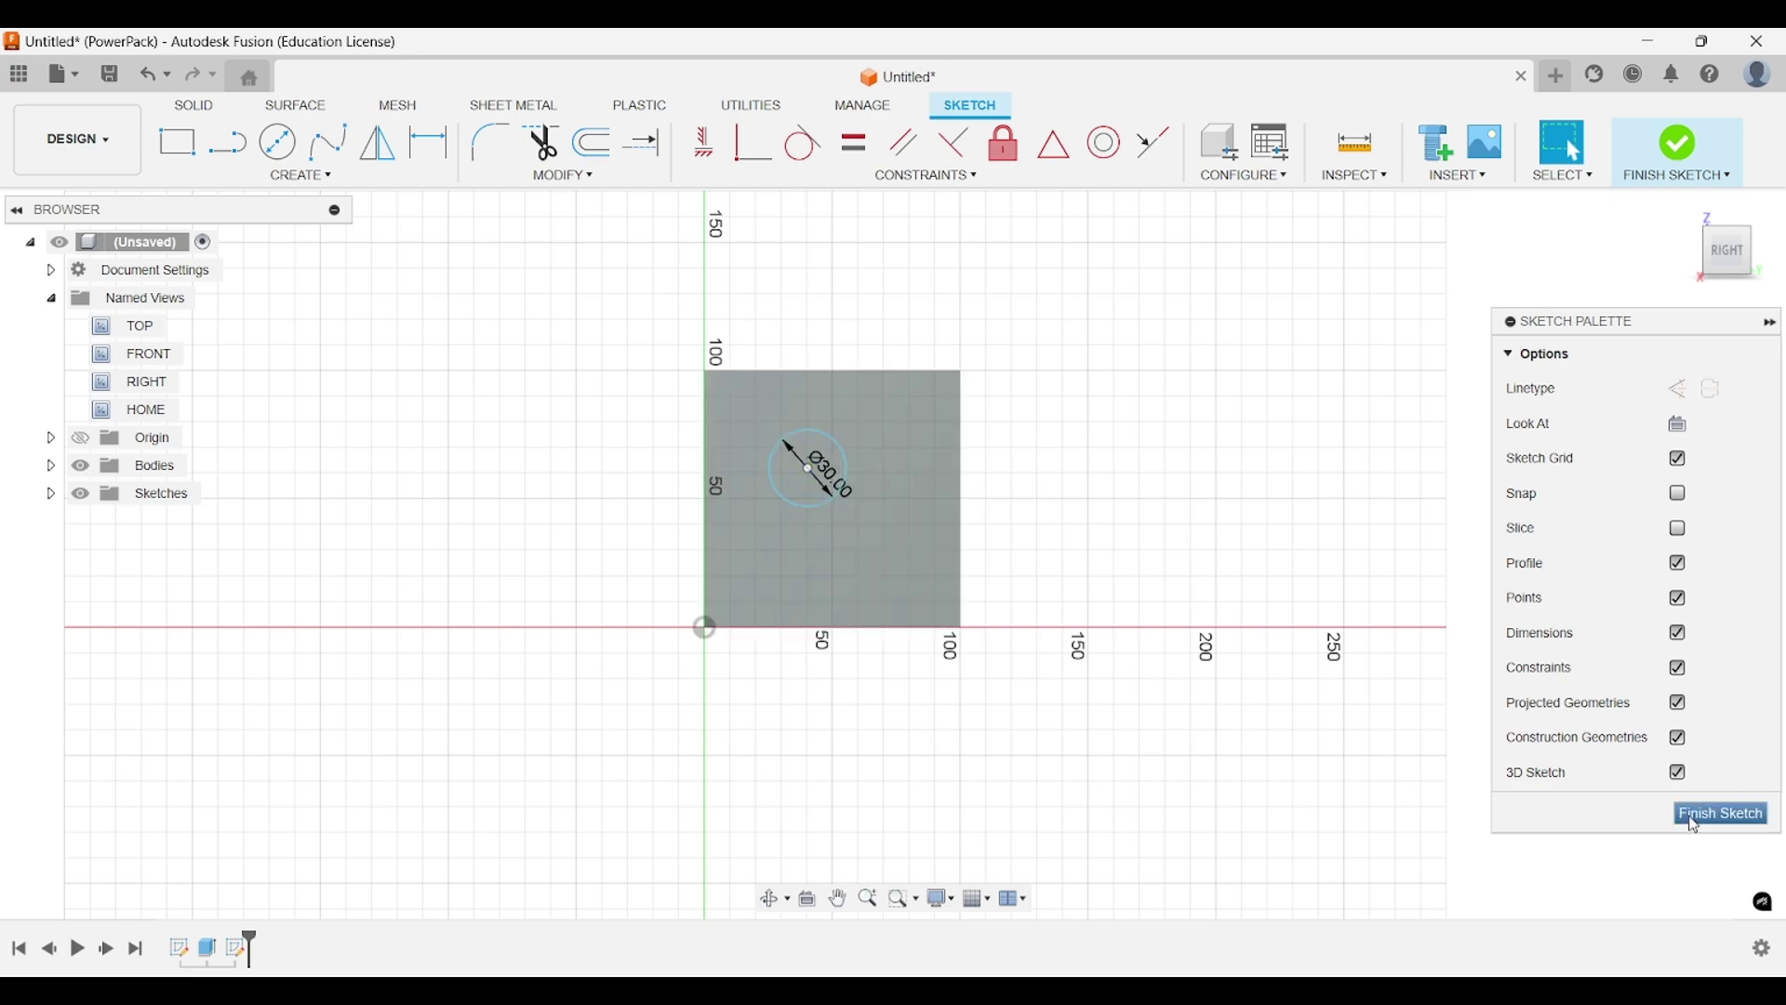
pyautogui.click(1696, 825)
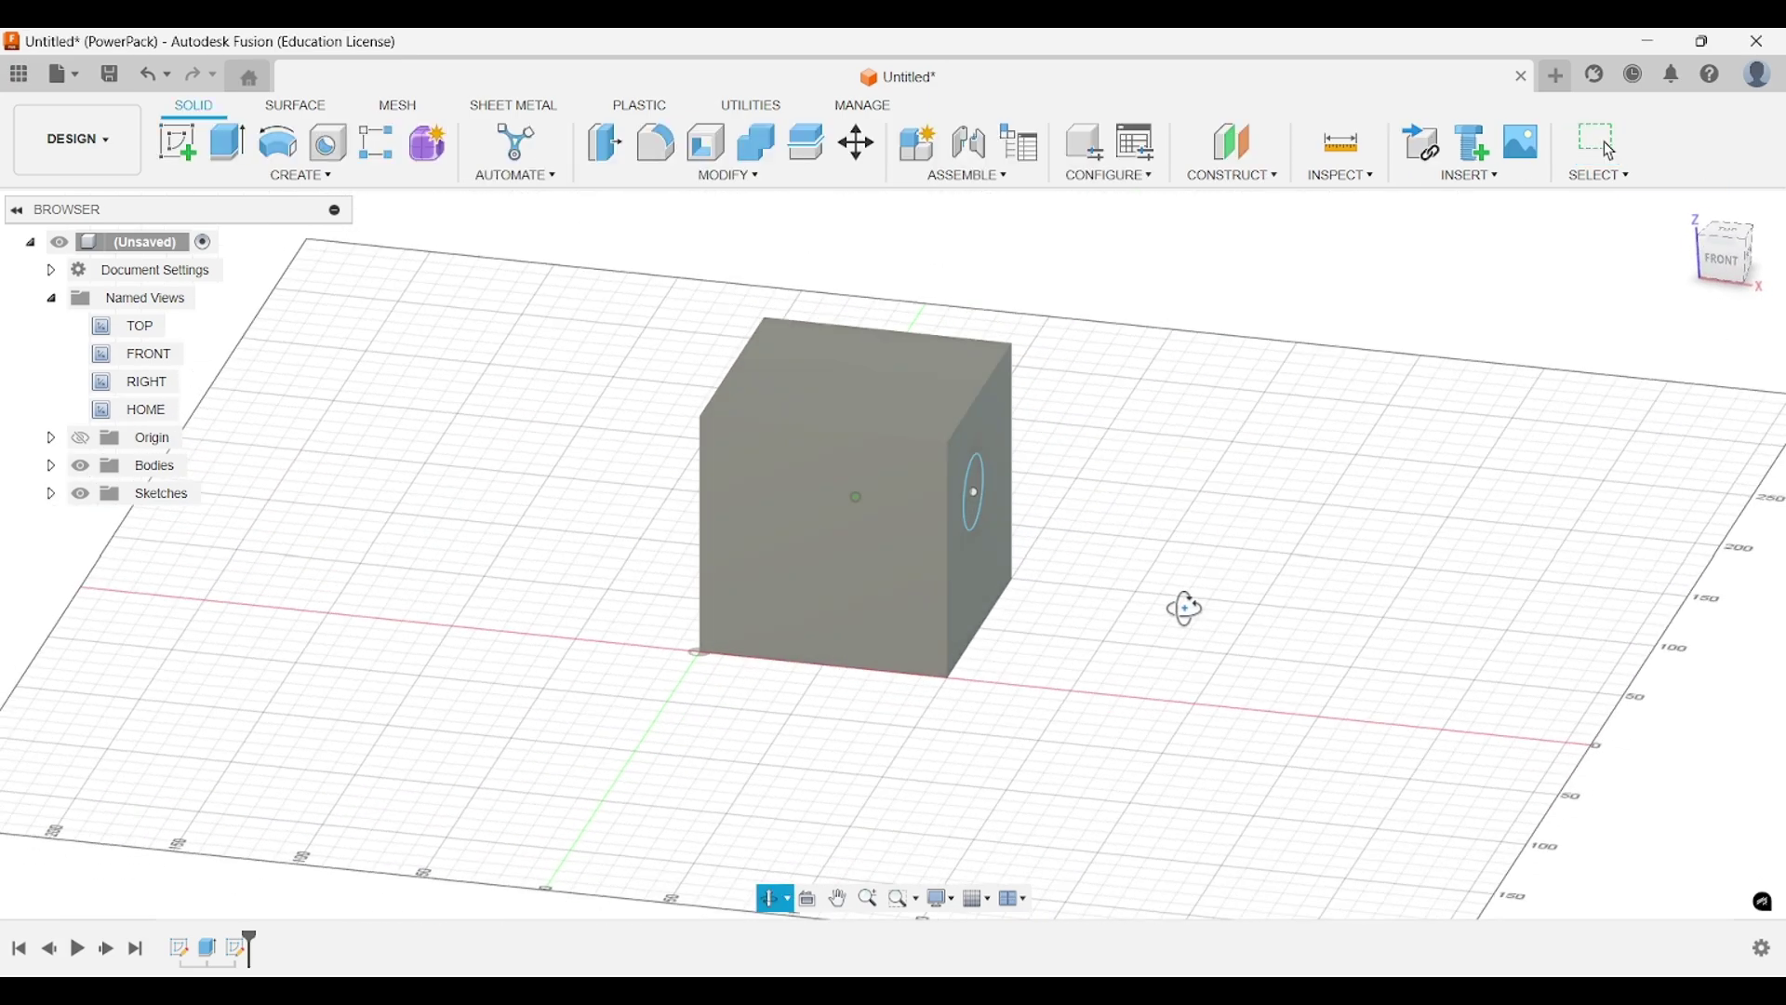
# Examine the circle on the right face and the cube's other faces from several angles, including the front view.
pyautogui.keyDown('shift'); pyautogui.moveTo(1187, 609); pyautogui.dragTo(1077, 586, button='middle'); pyautogui.keyUp('shift')
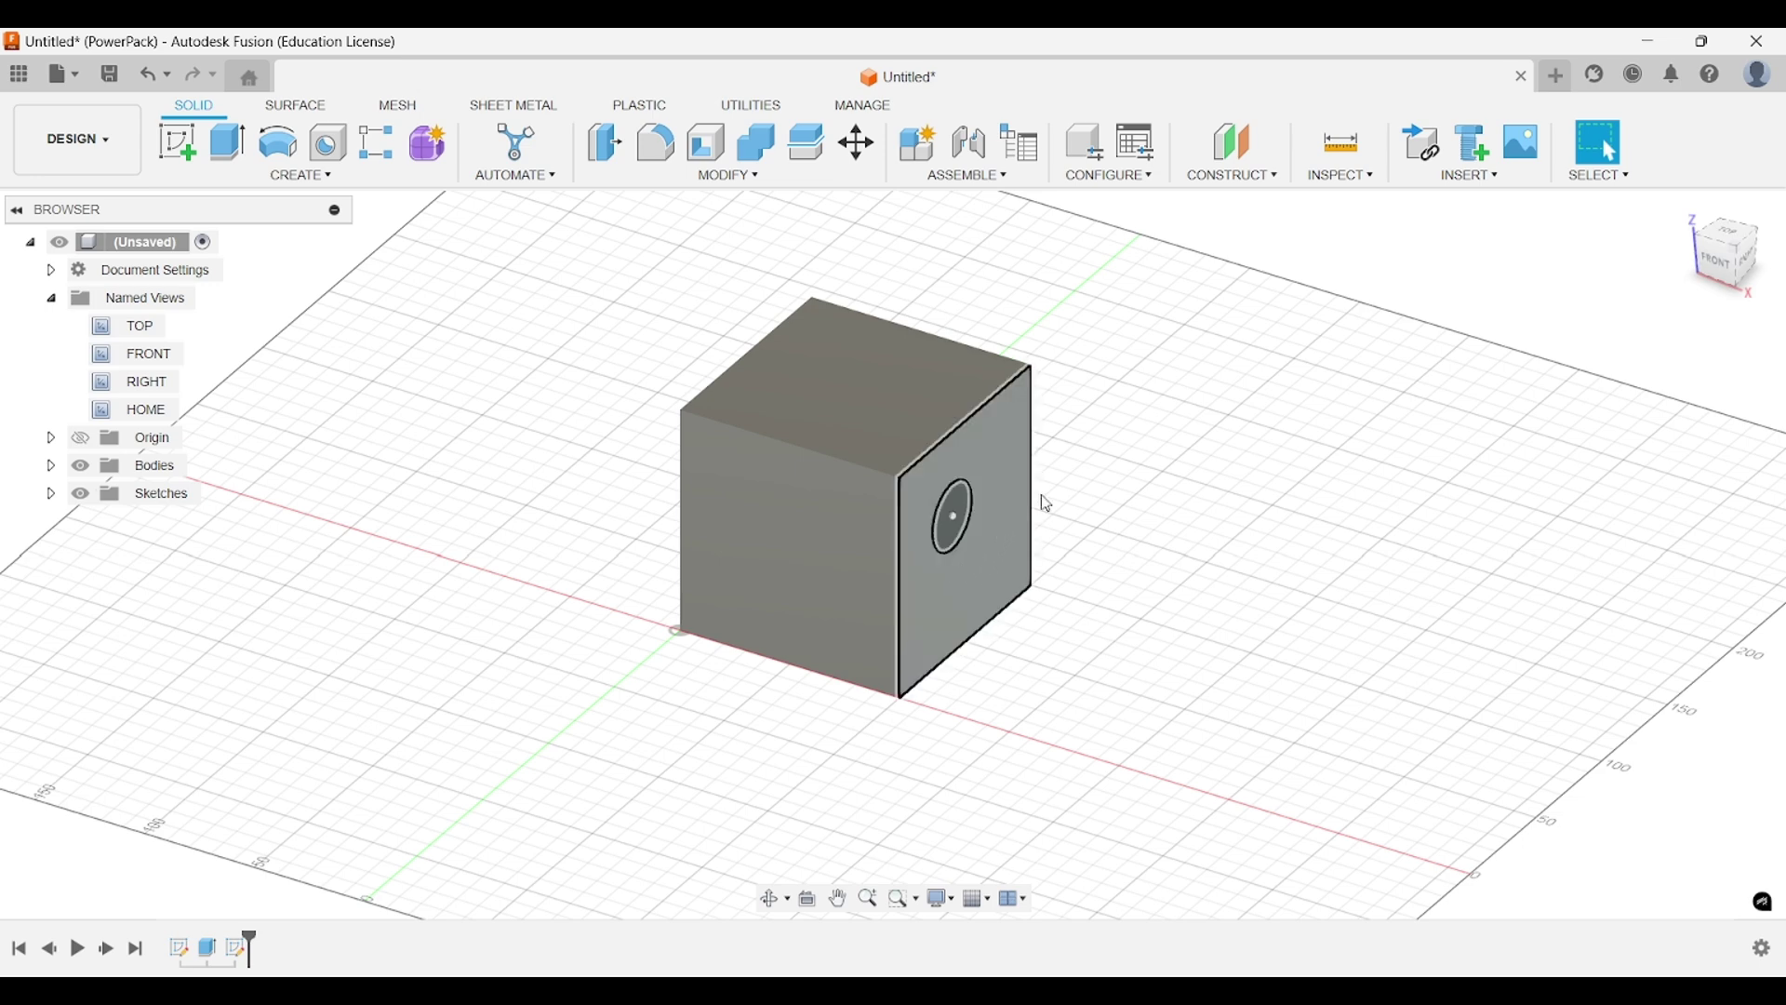
pyautogui.moveTo(1110, 513)
pyautogui.mouseDown(button='middle')
pyautogui.moveTo(961, 539)
pyautogui.moveTo(885, 471)
pyautogui.moveTo(977, 431)
pyautogui.moveTo(1181, 526)
pyautogui.moveTo(1063, 525)
pyautogui.moveTo(1115, 497)
pyautogui.moveTo(1078, 501)
pyautogui.mouseUp(button='middle')
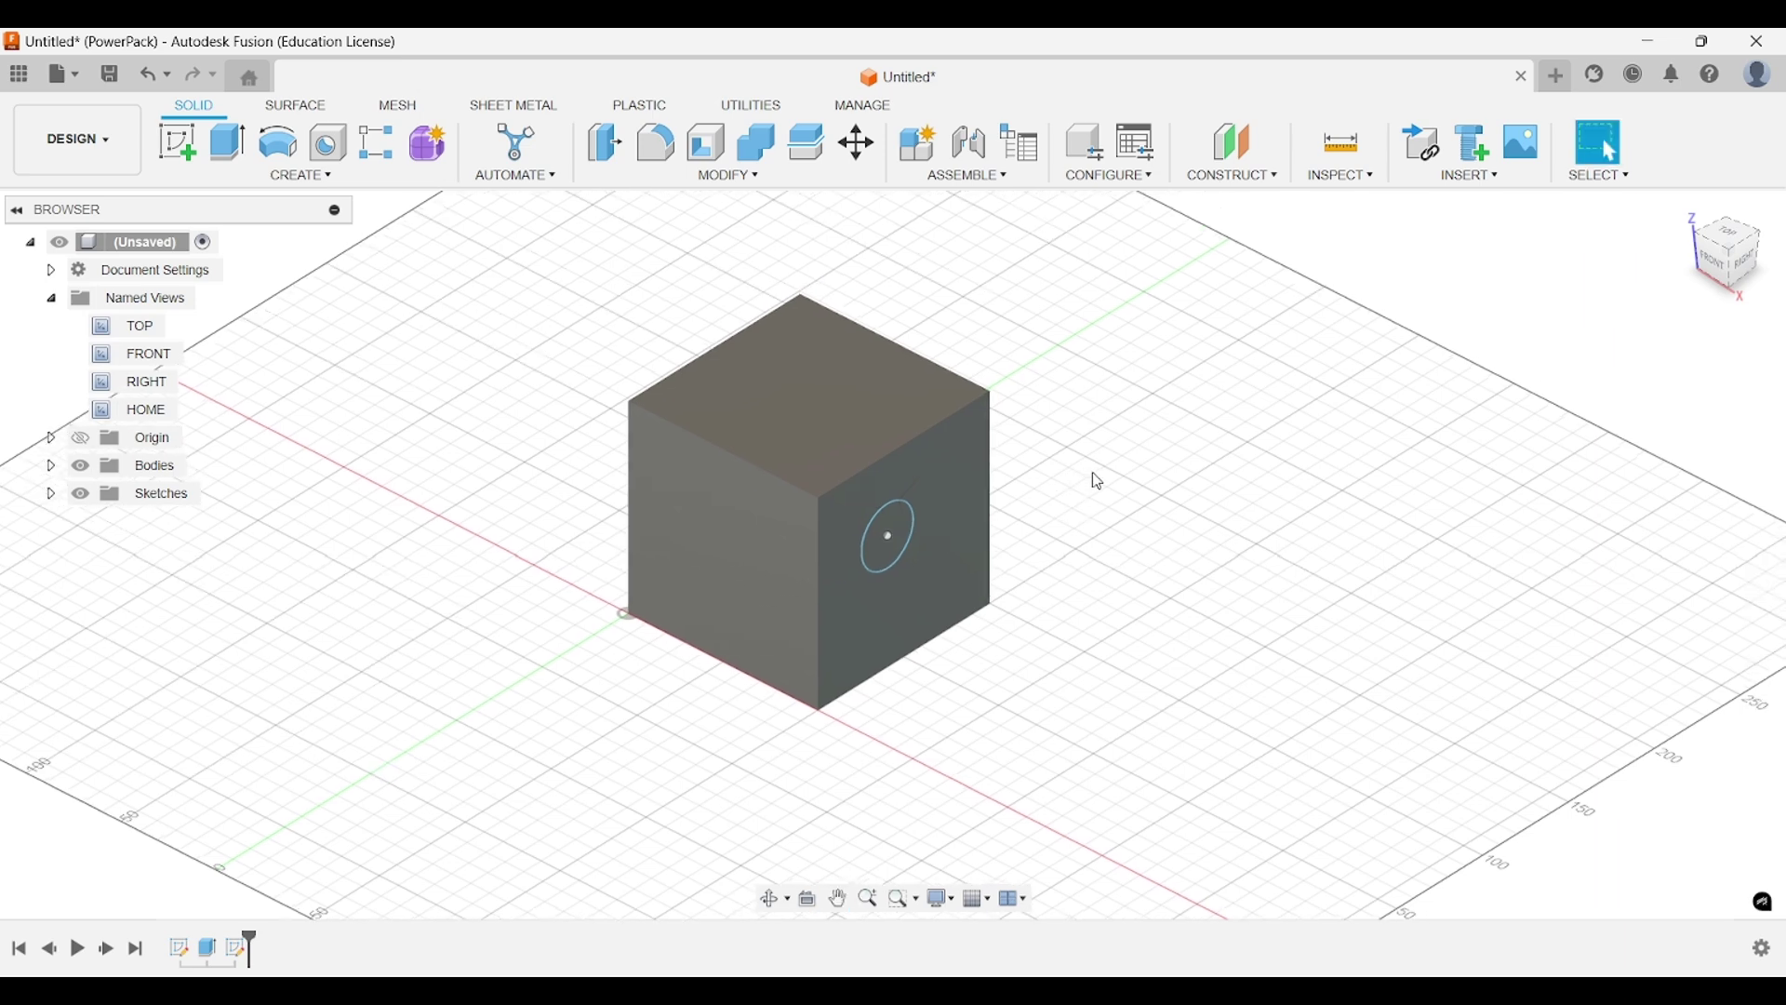
pyautogui.moveTo(1120, 483); pyautogui.dragTo(1108, 523, button='middle')
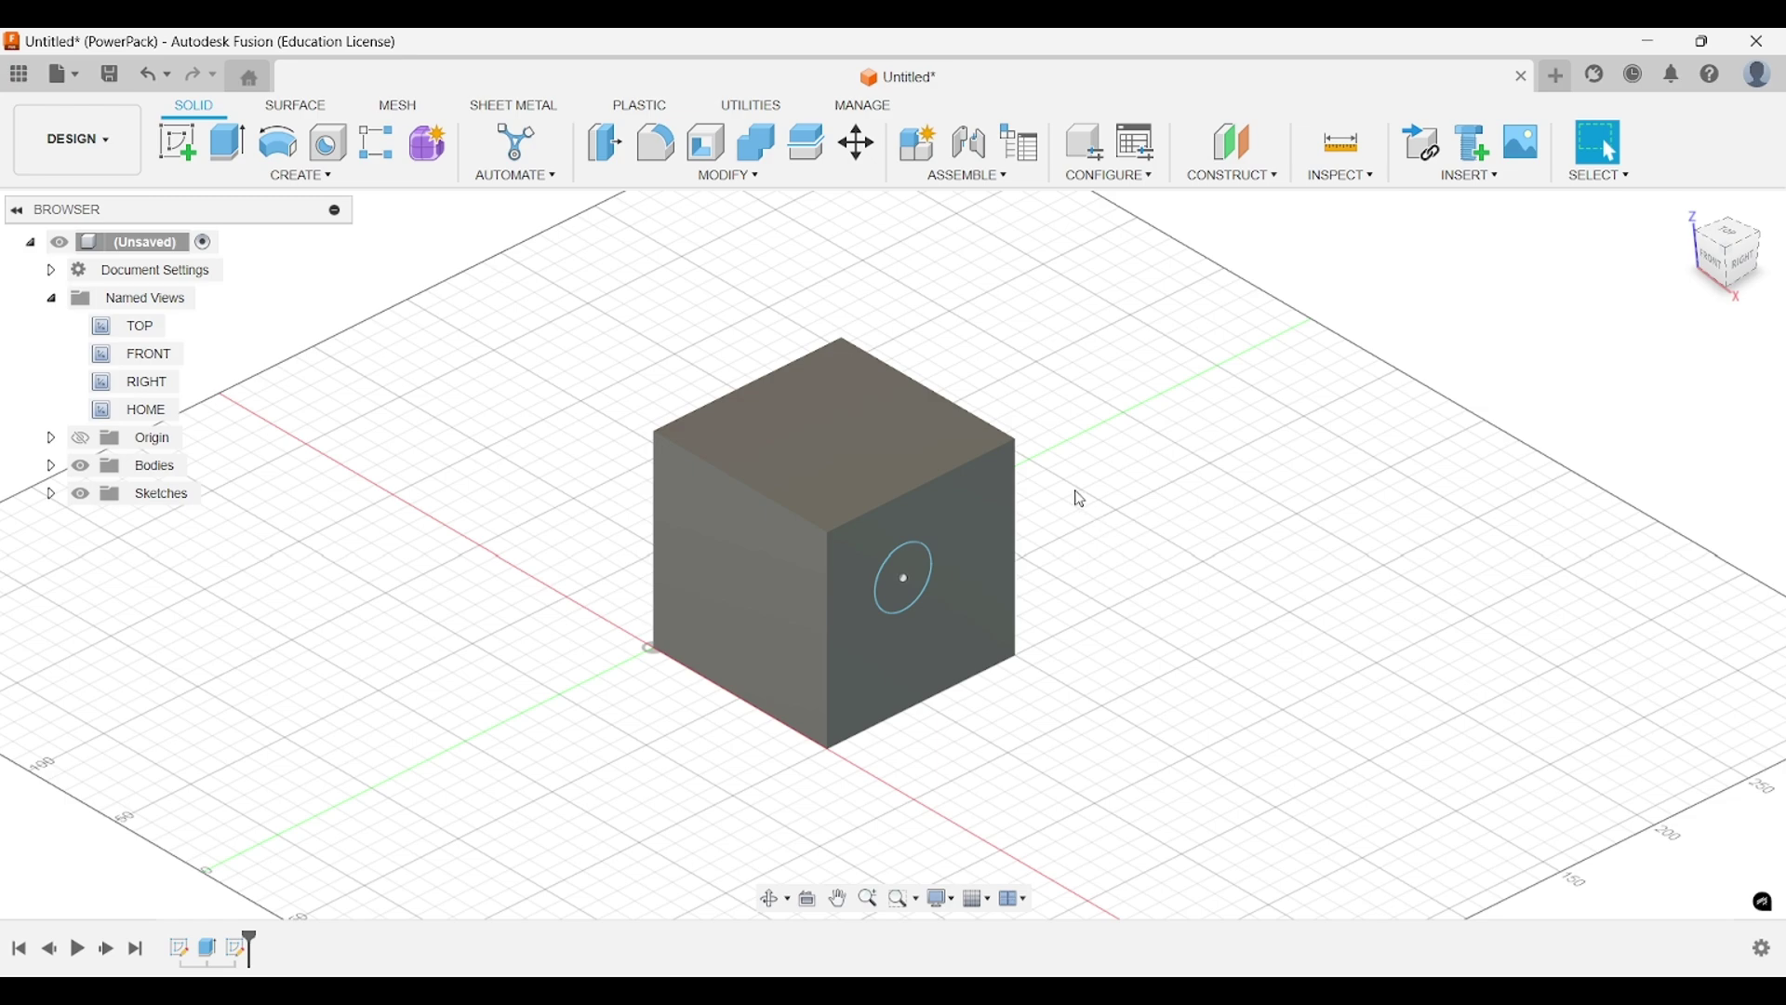
pyautogui.keyDown('shift'); pyautogui.moveTo(1080, 500); pyautogui.dragTo(1085, 574, button='middle'); pyautogui.keyUp('shift')
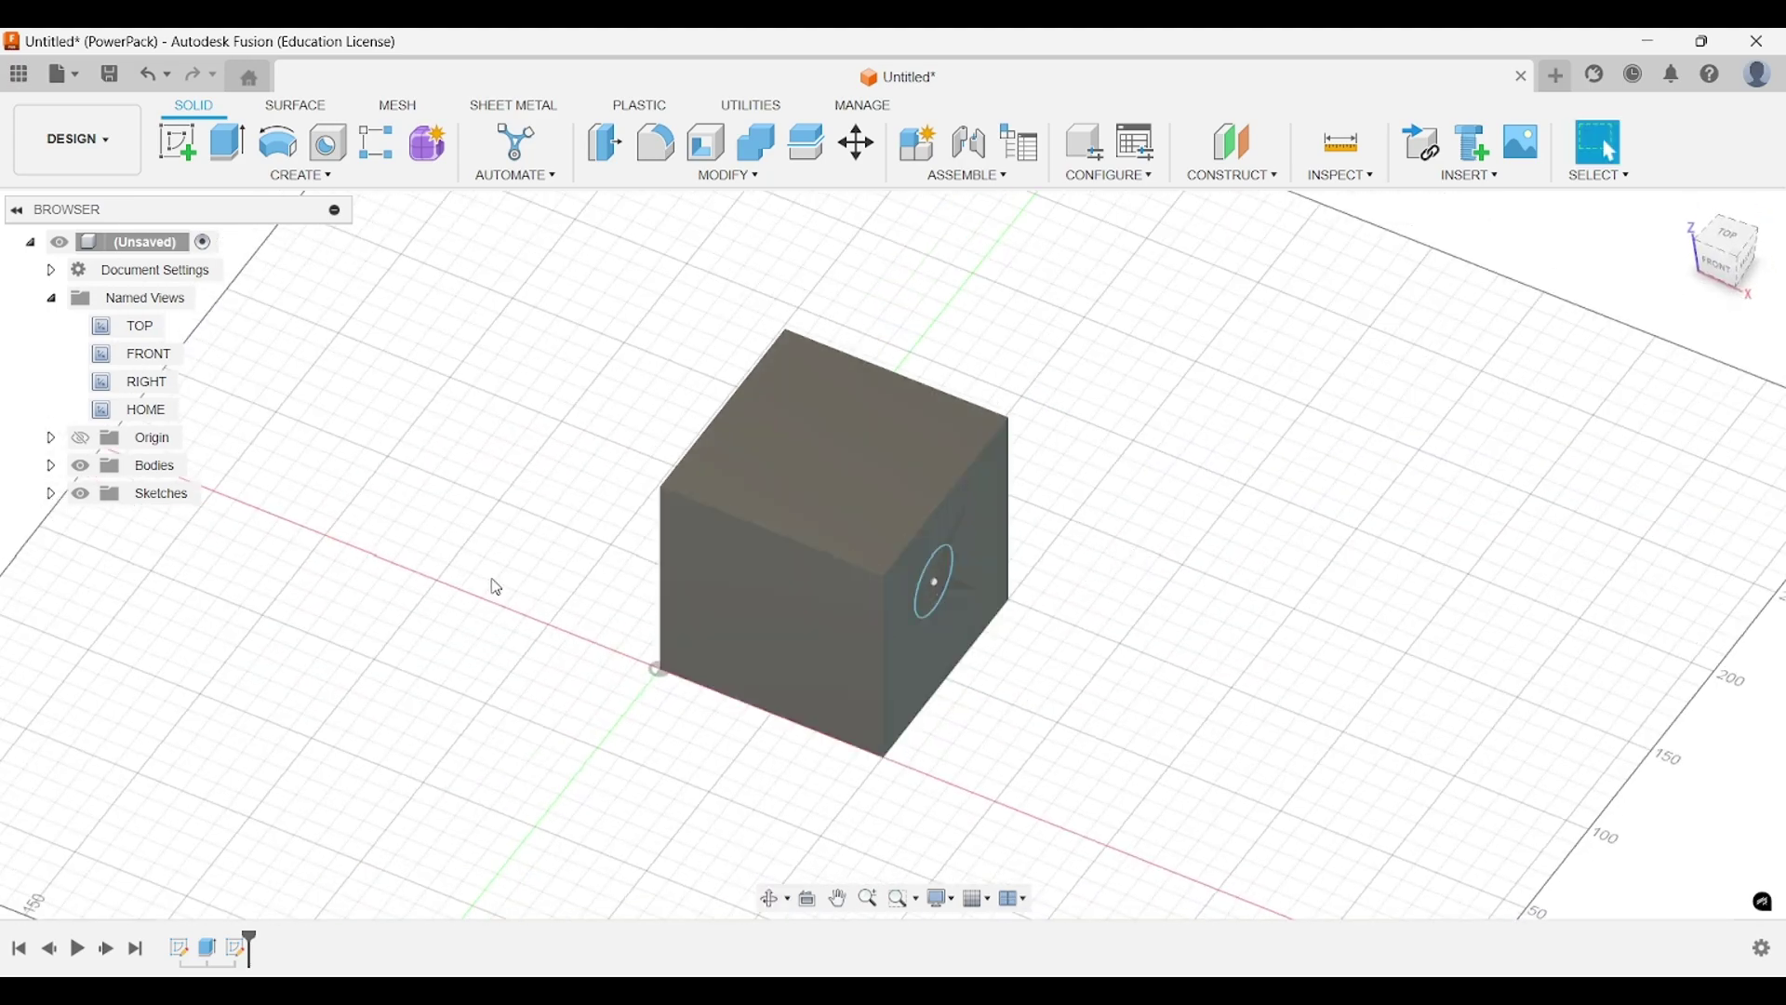
pyautogui.keyDown('shift'); pyautogui.moveTo(494, 586); pyautogui.dragTo(499, 533, button='middle'); pyautogui.keyUp('shift')
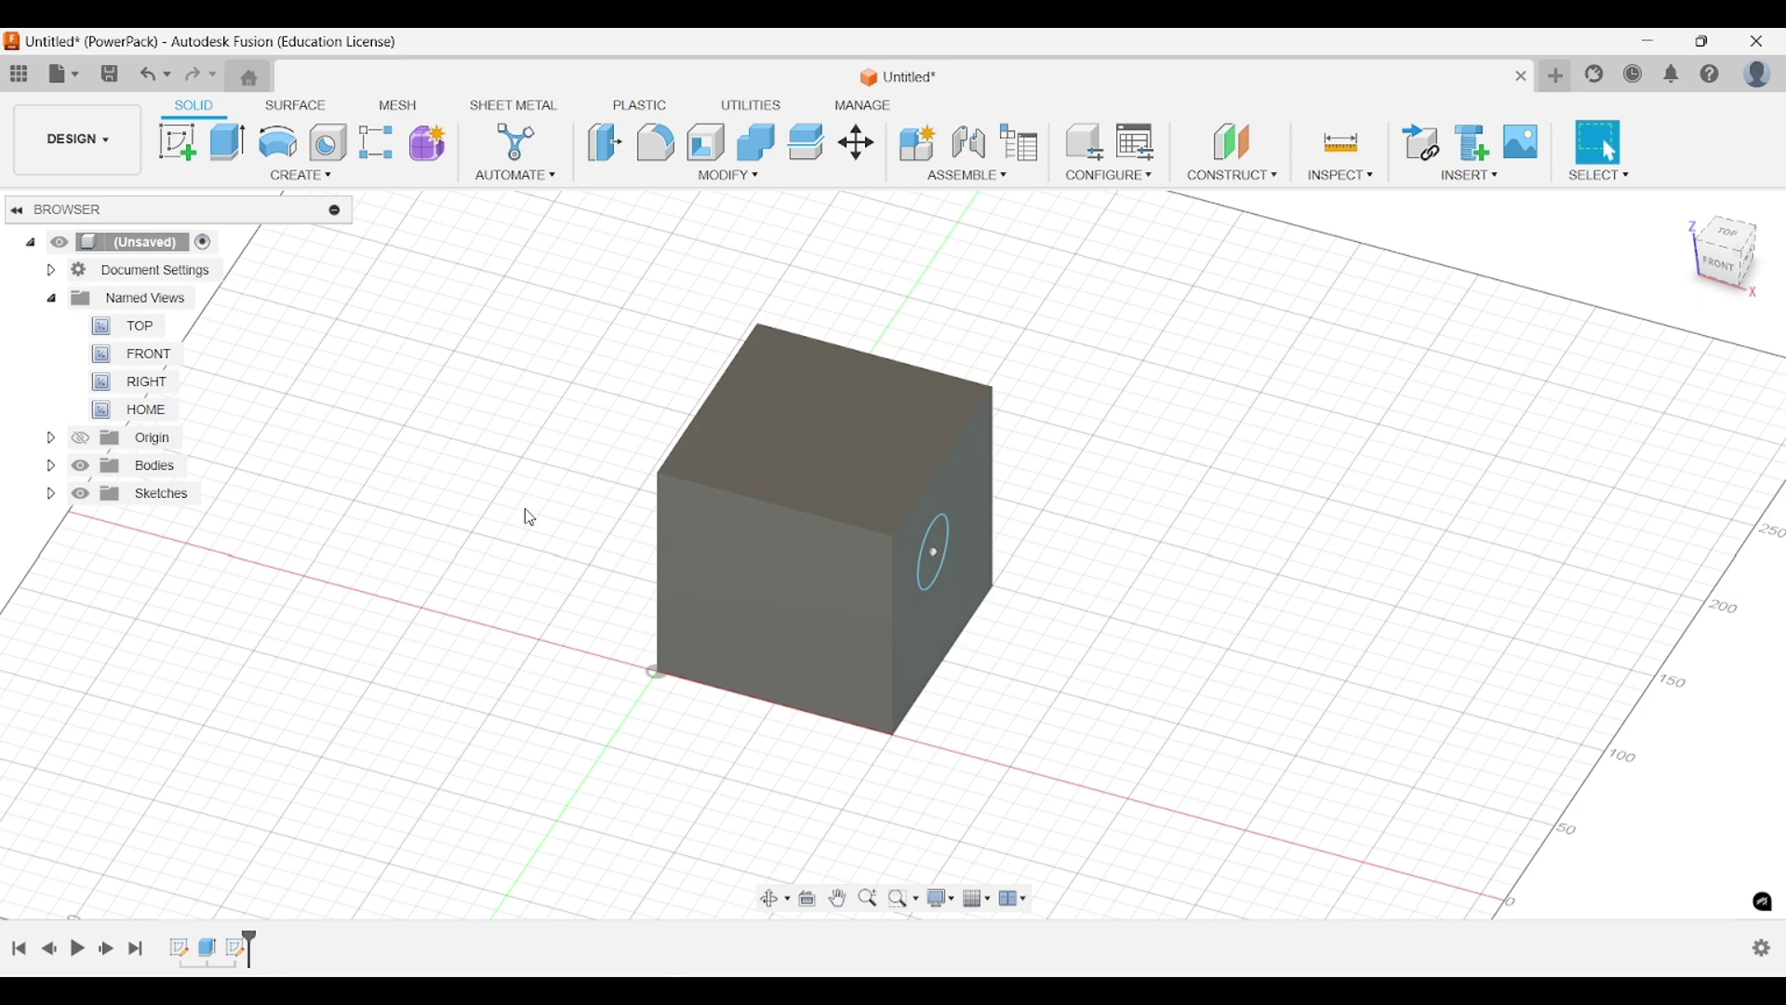
pyautogui.moveTo(536, 514)
pyautogui.keyDown('shift'); pyautogui.mouseDown(button='middle')
pyautogui.moveTo(539, 466)
pyautogui.moveTo(542, 481)
pyautogui.mouseUp(button='middle'); pyautogui.keyUp('shift')
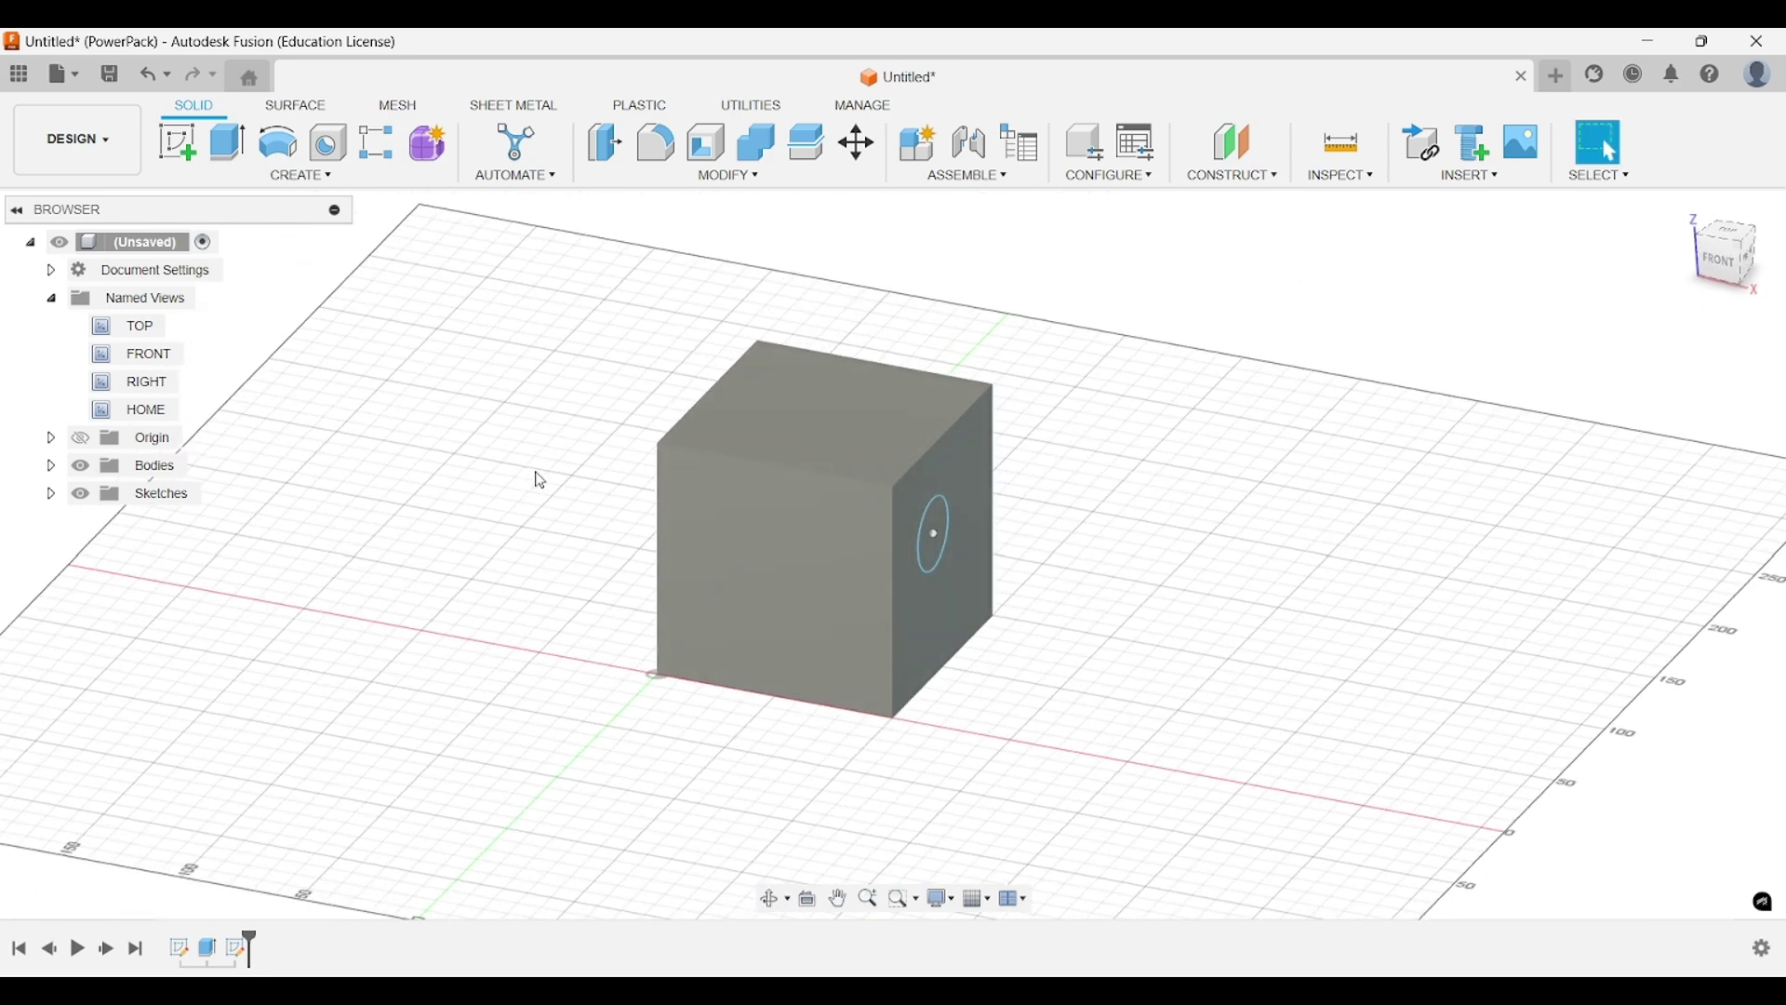
pyautogui.keyDown('shift'); pyautogui.moveTo(1040, 407); pyautogui.dragTo(1070, 437, button='middle'); pyautogui.keyUp('shift')
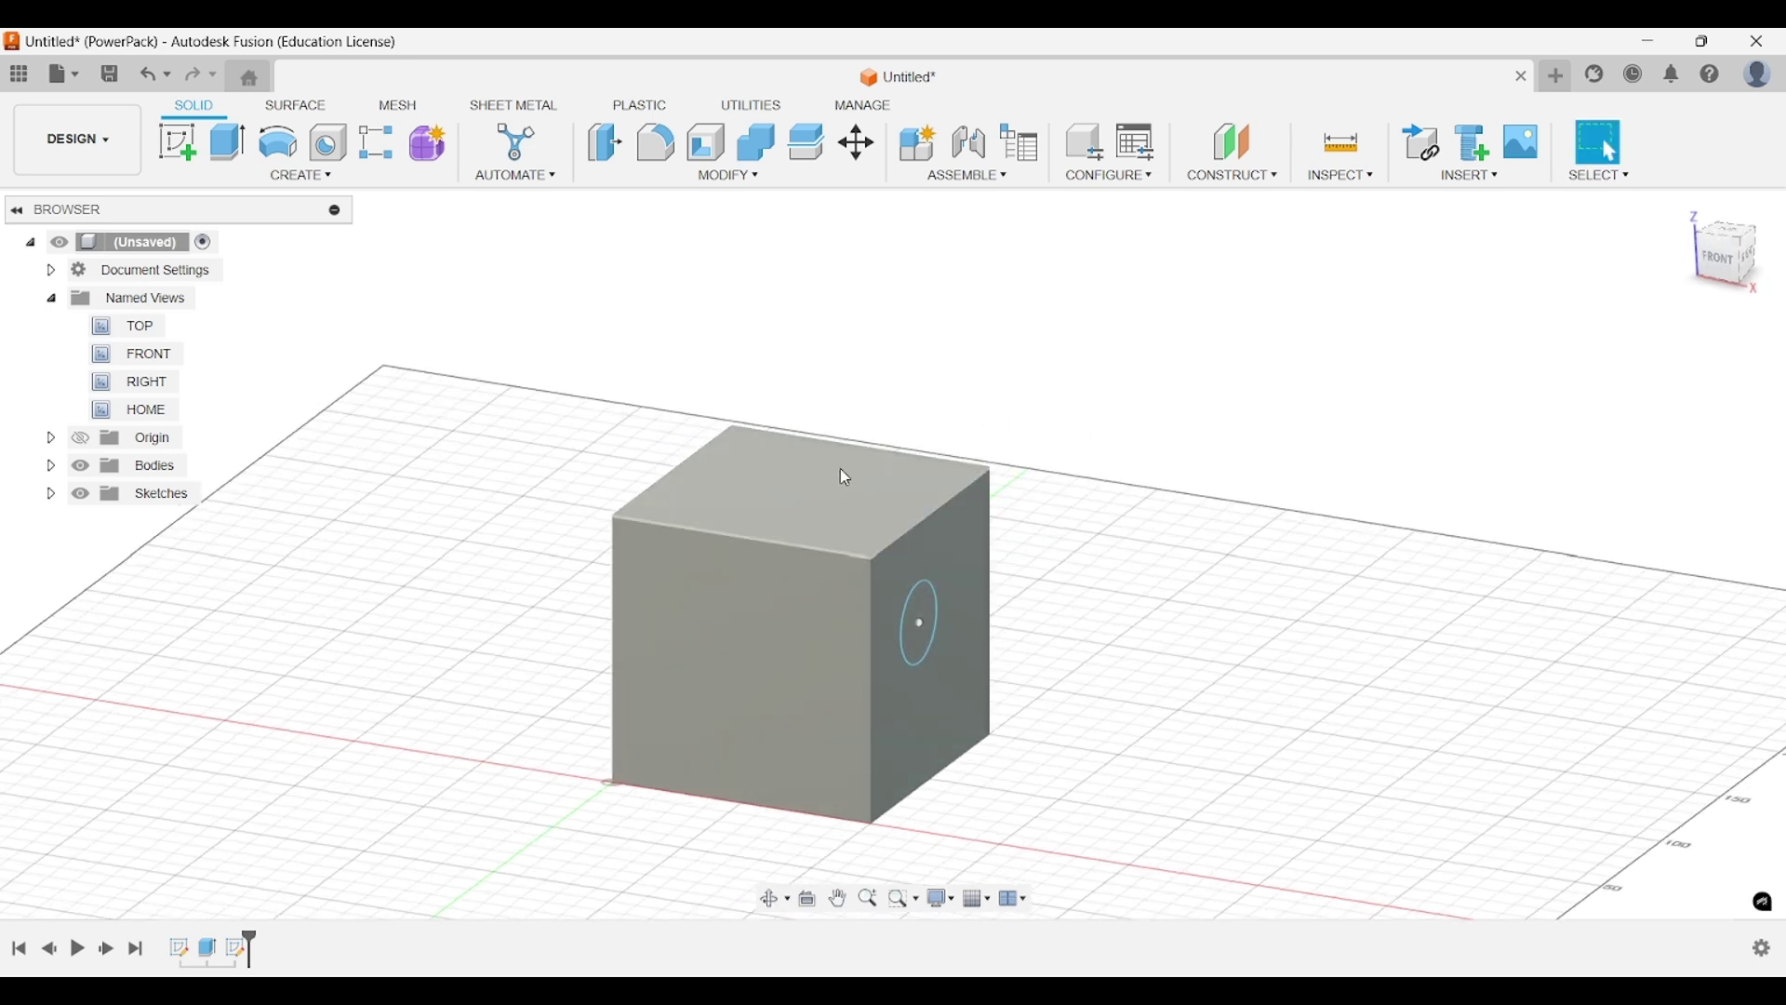
pyautogui.keyDown('shift'); pyautogui.moveTo(841, 462); pyautogui.dragTo(893, 422, button='middle'); pyautogui.keyUp('shift')
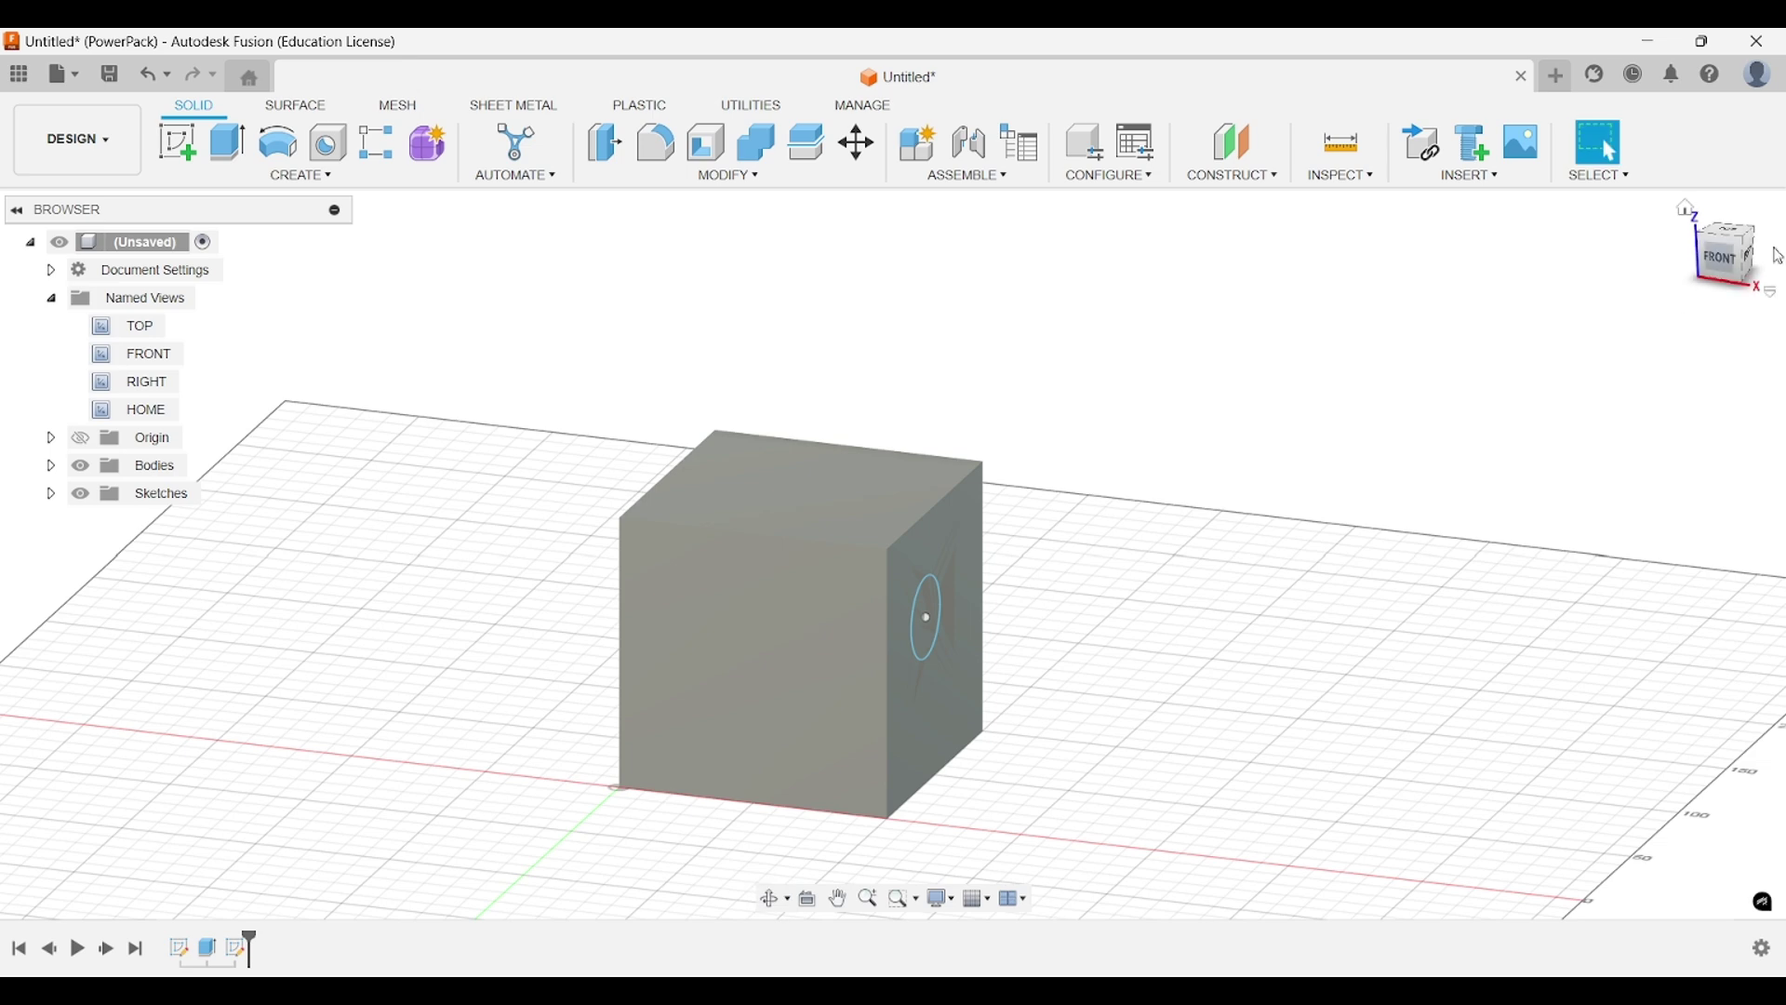
pyautogui.click(1726, 266)
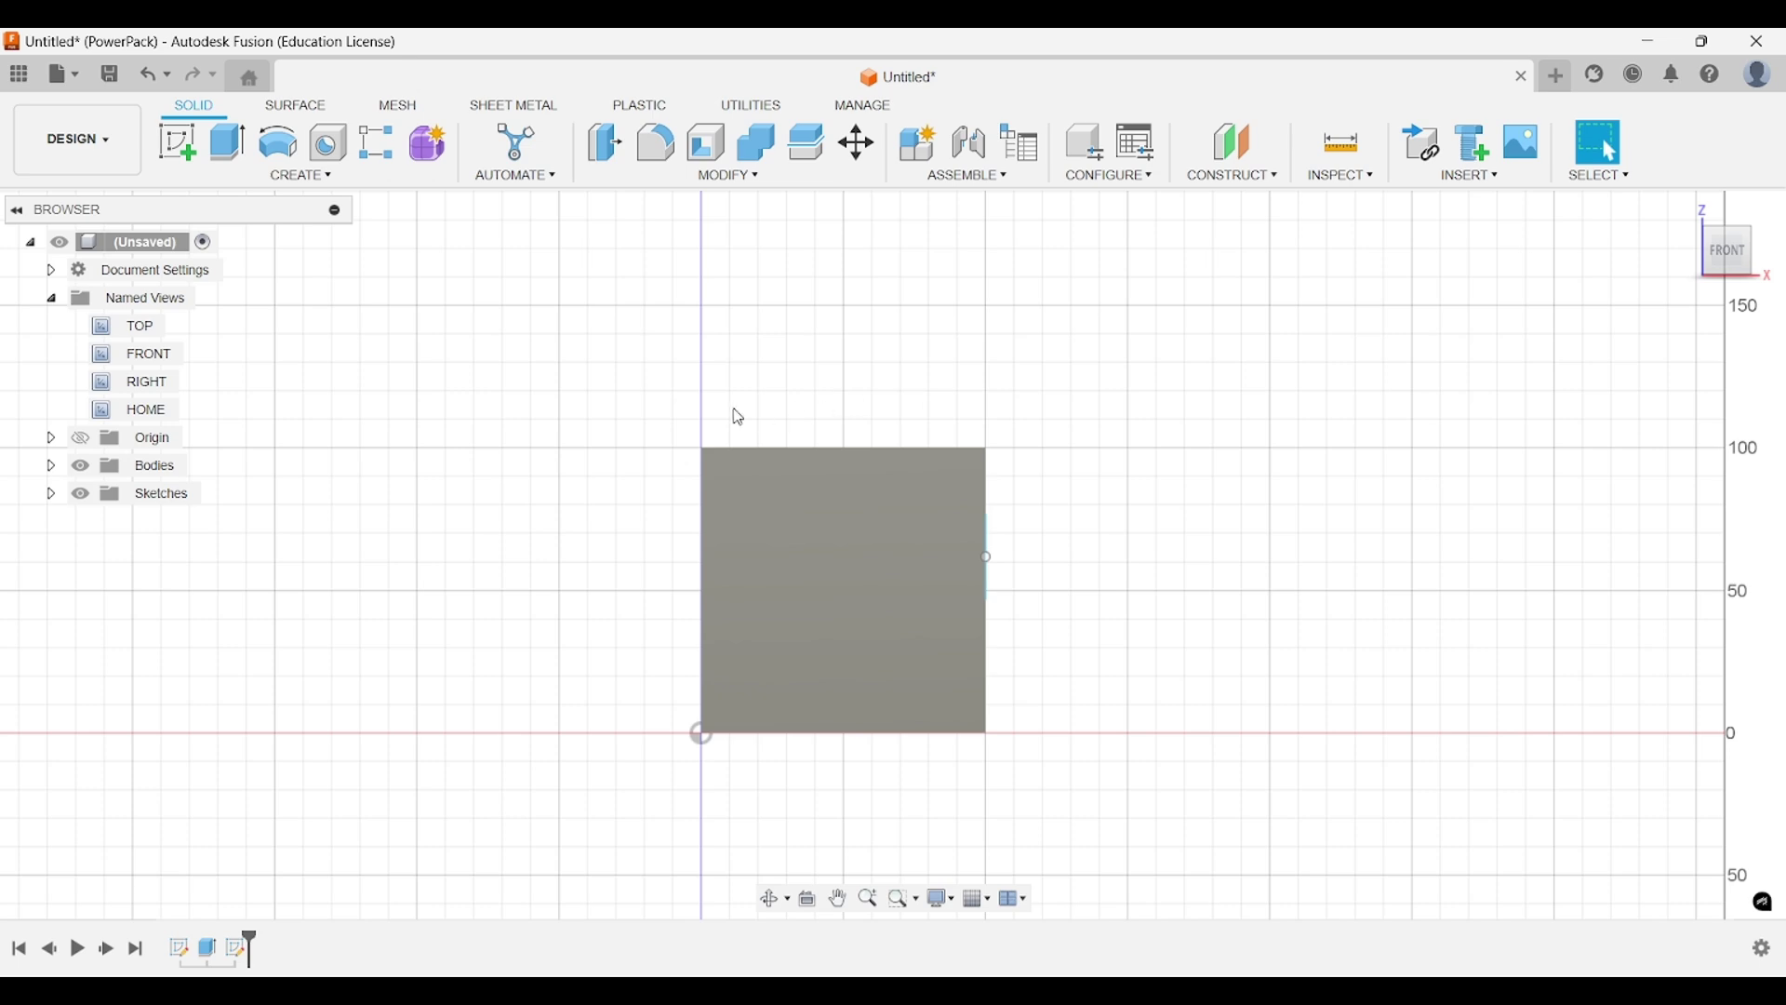
pyautogui.keyDown('shift'); pyautogui.moveTo(996, 390); pyautogui.dragTo(921, 450, button='middle'); pyautogui.keyUp('shift')
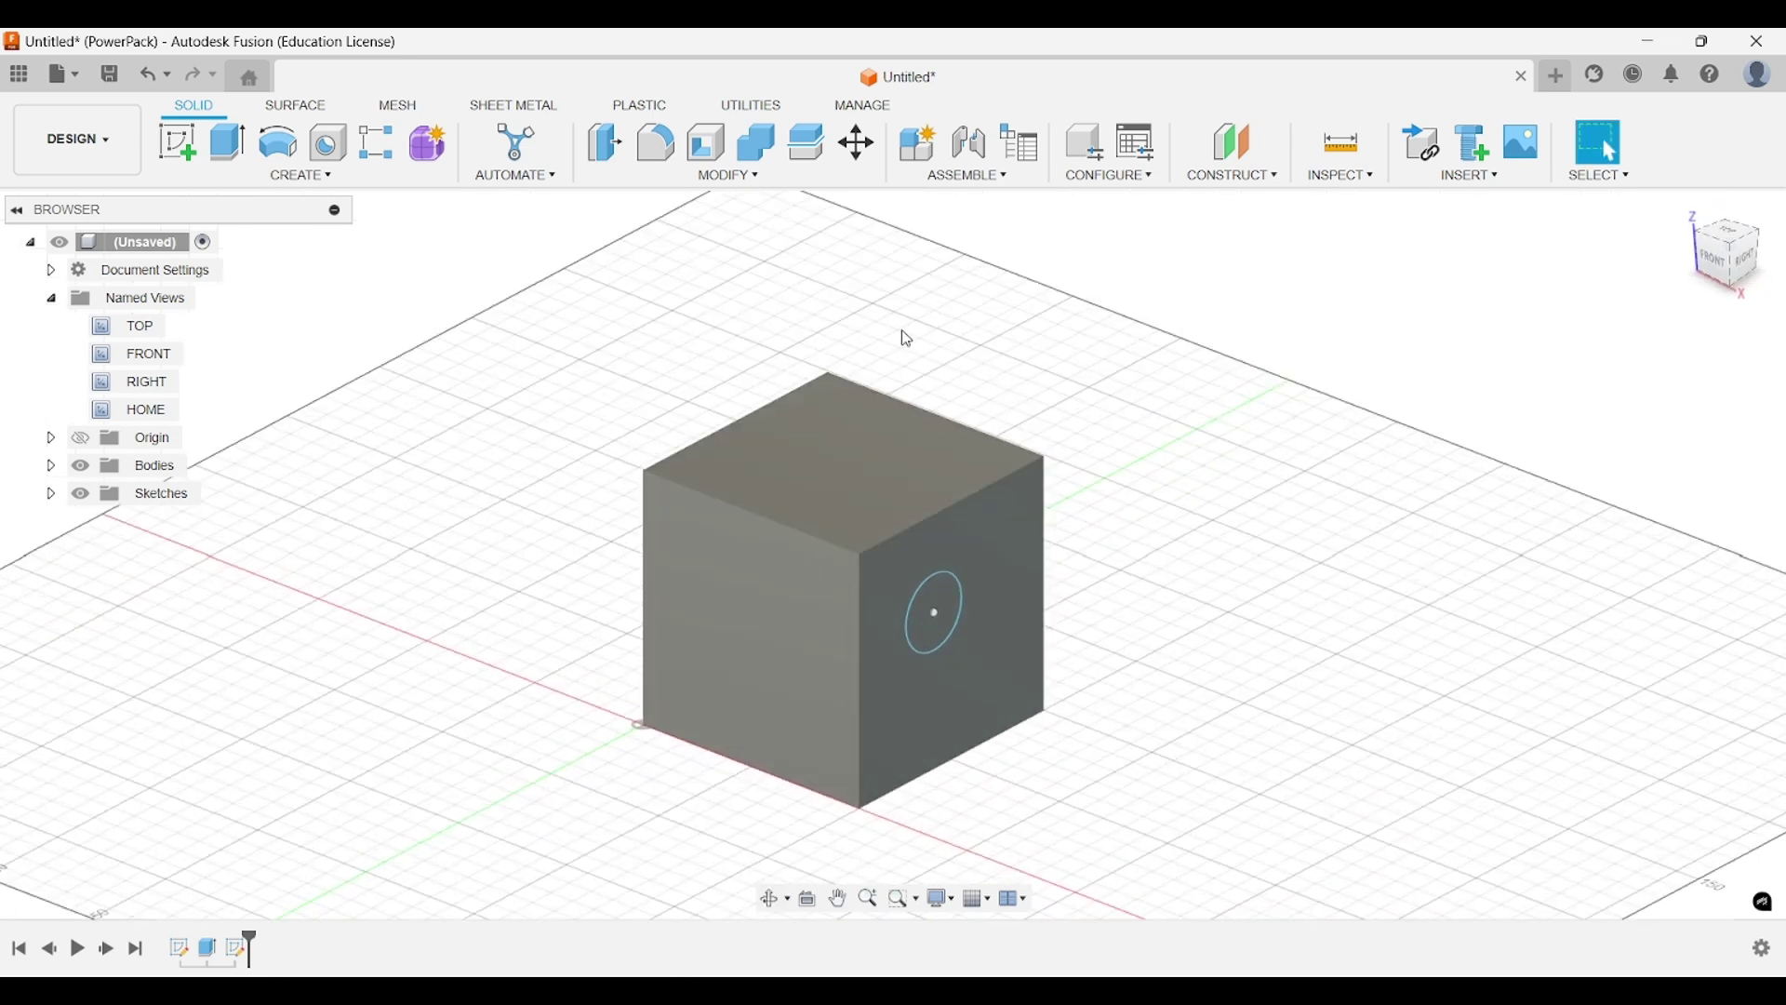
# Show the origin planes to compare them with the cube's faces, hide them again, and list the design's sketches.
pyautogui.click(81, 439)
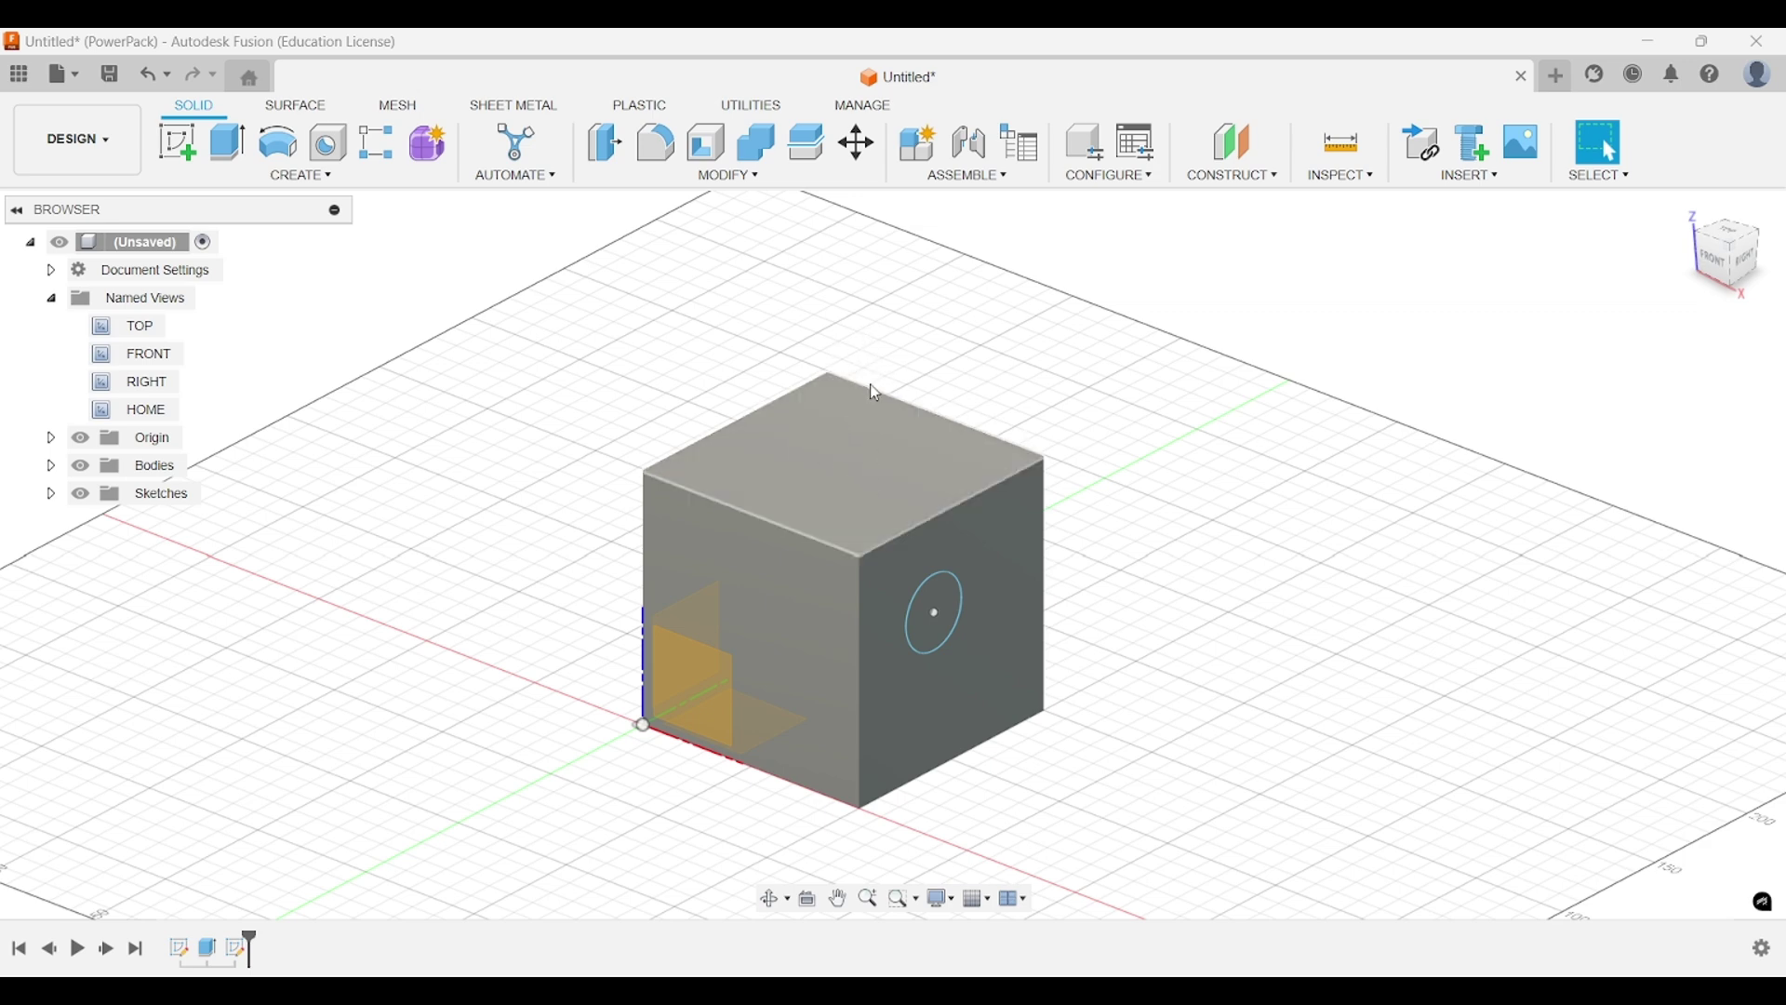
pyautogui.moveTo(875, 387)
pyautogui.keyDown('shift'); pyautogui.mouseDown(button='middle')
pyautogui.moveTo(1065, 362)
pyautogui.moveTo(901, 393)
pyautogui.mouseUp(button='middle'); pyautogui.keyUp('shift')
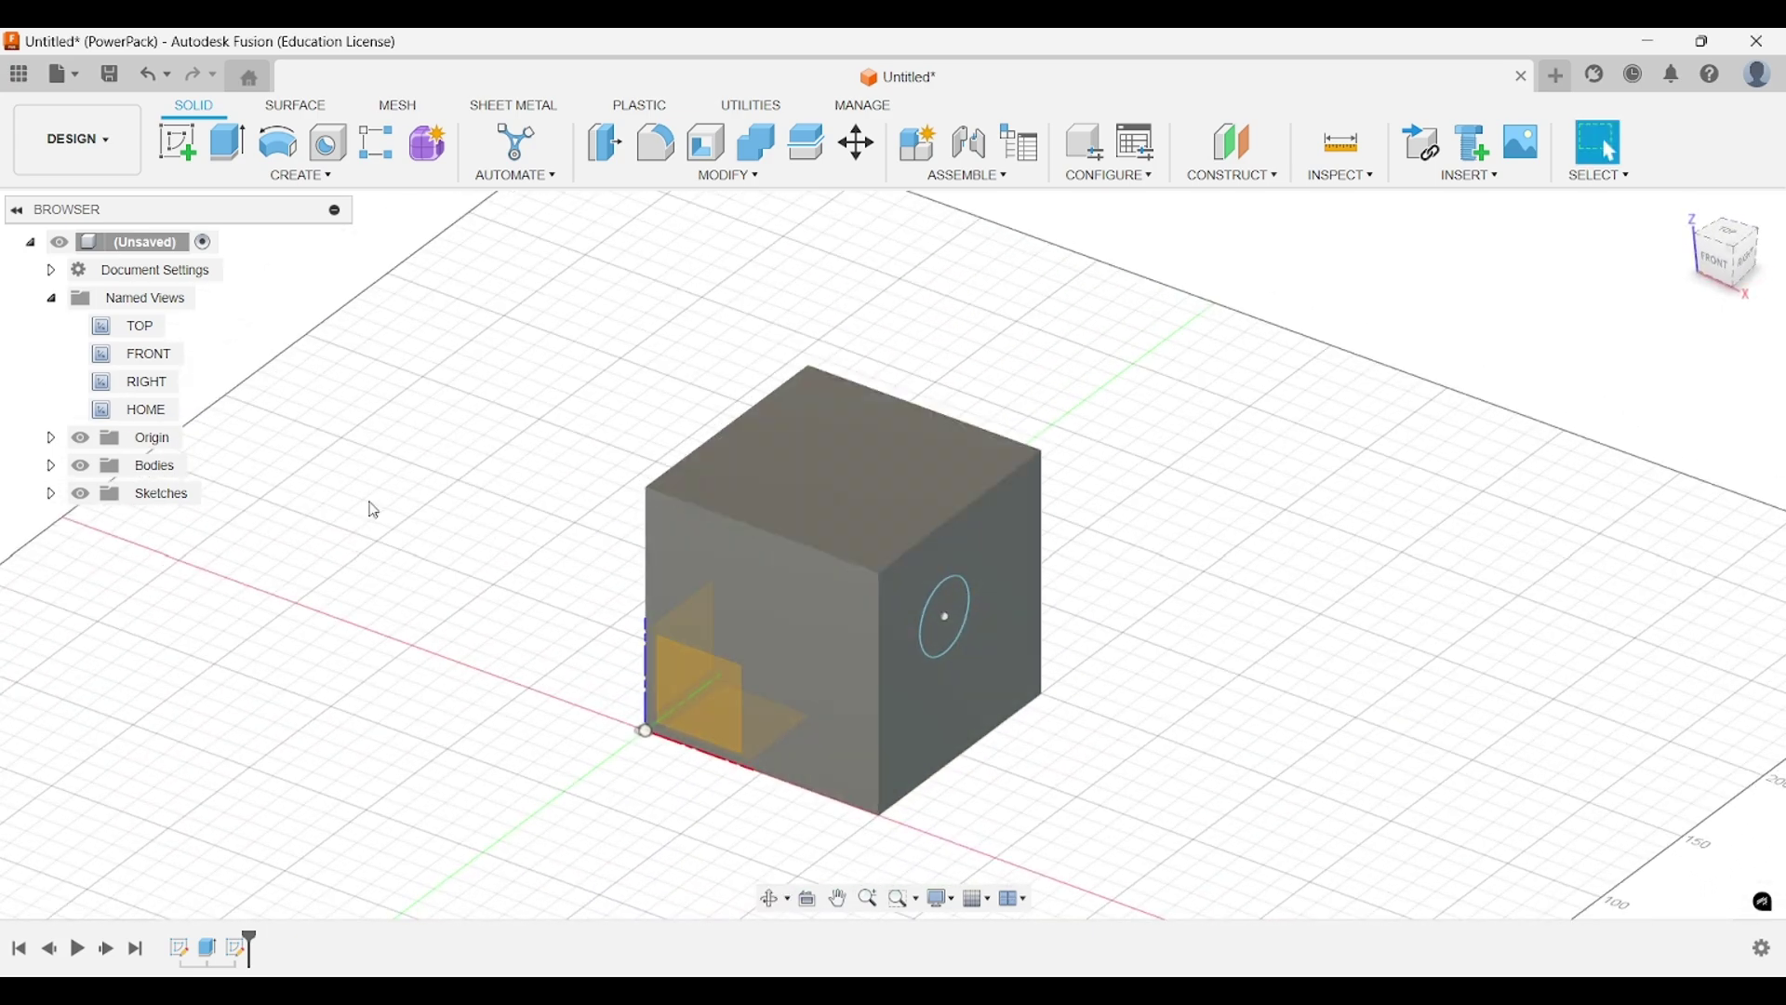
pyautogui.click(80, 438)
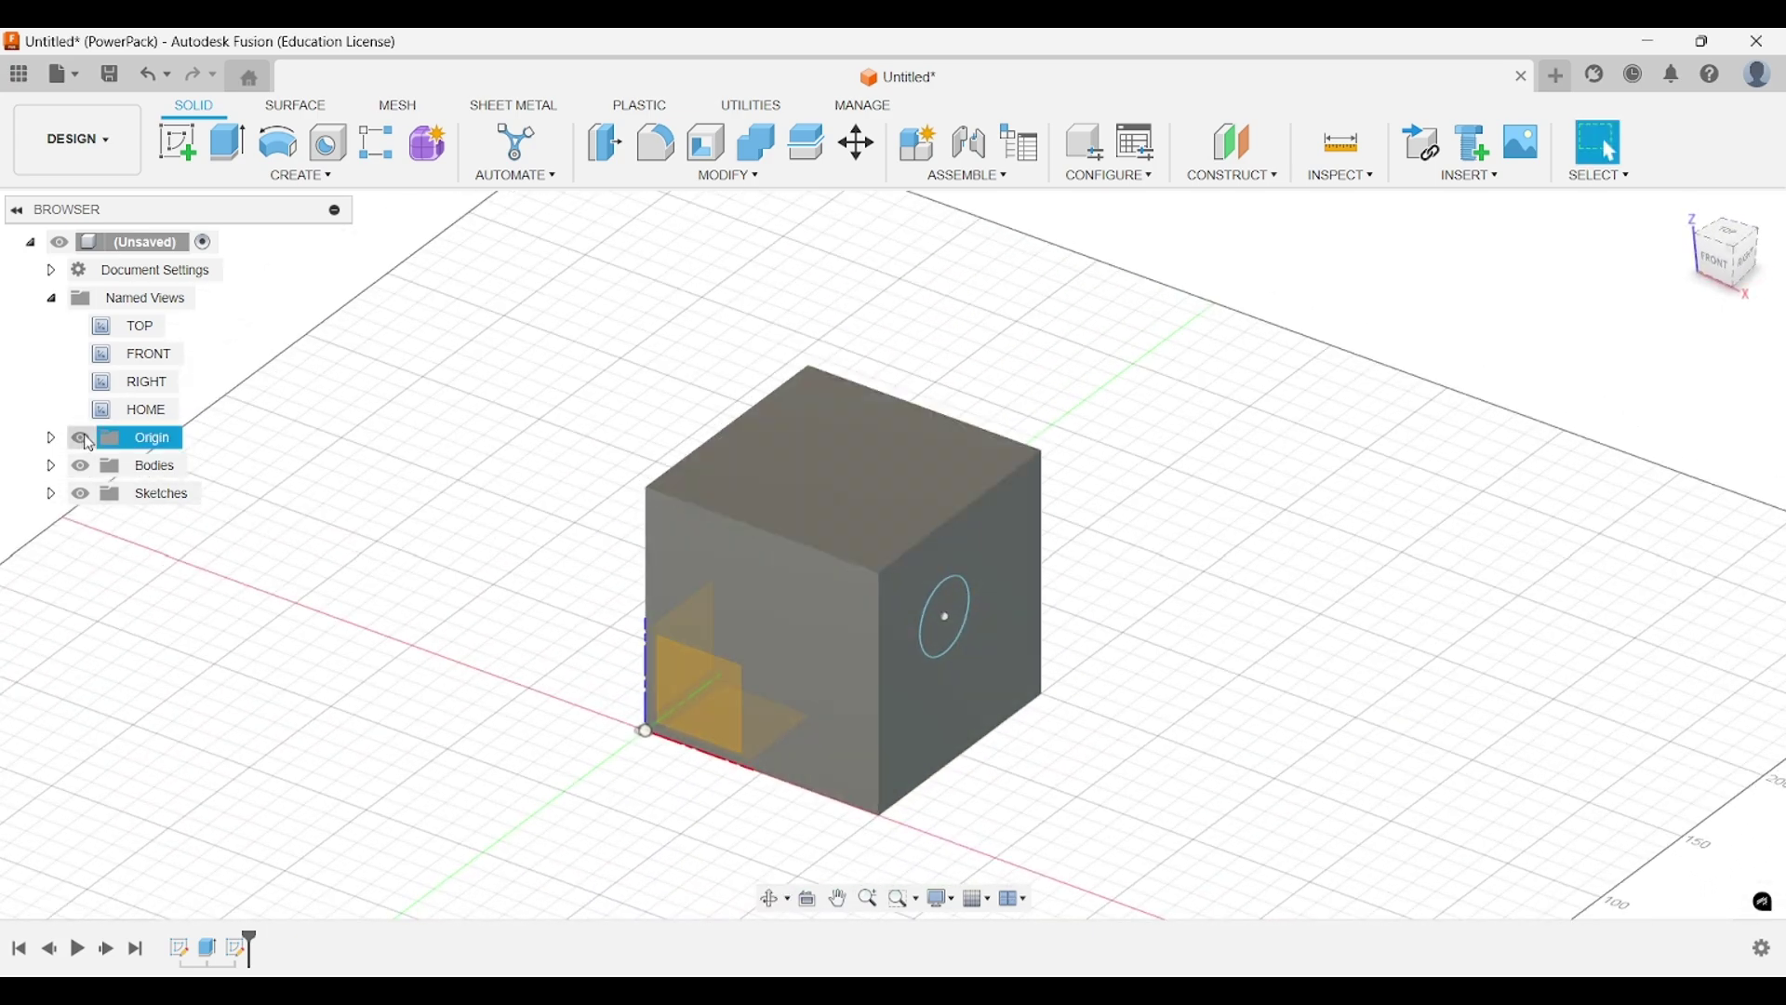
pyautogui.click(51, 494)
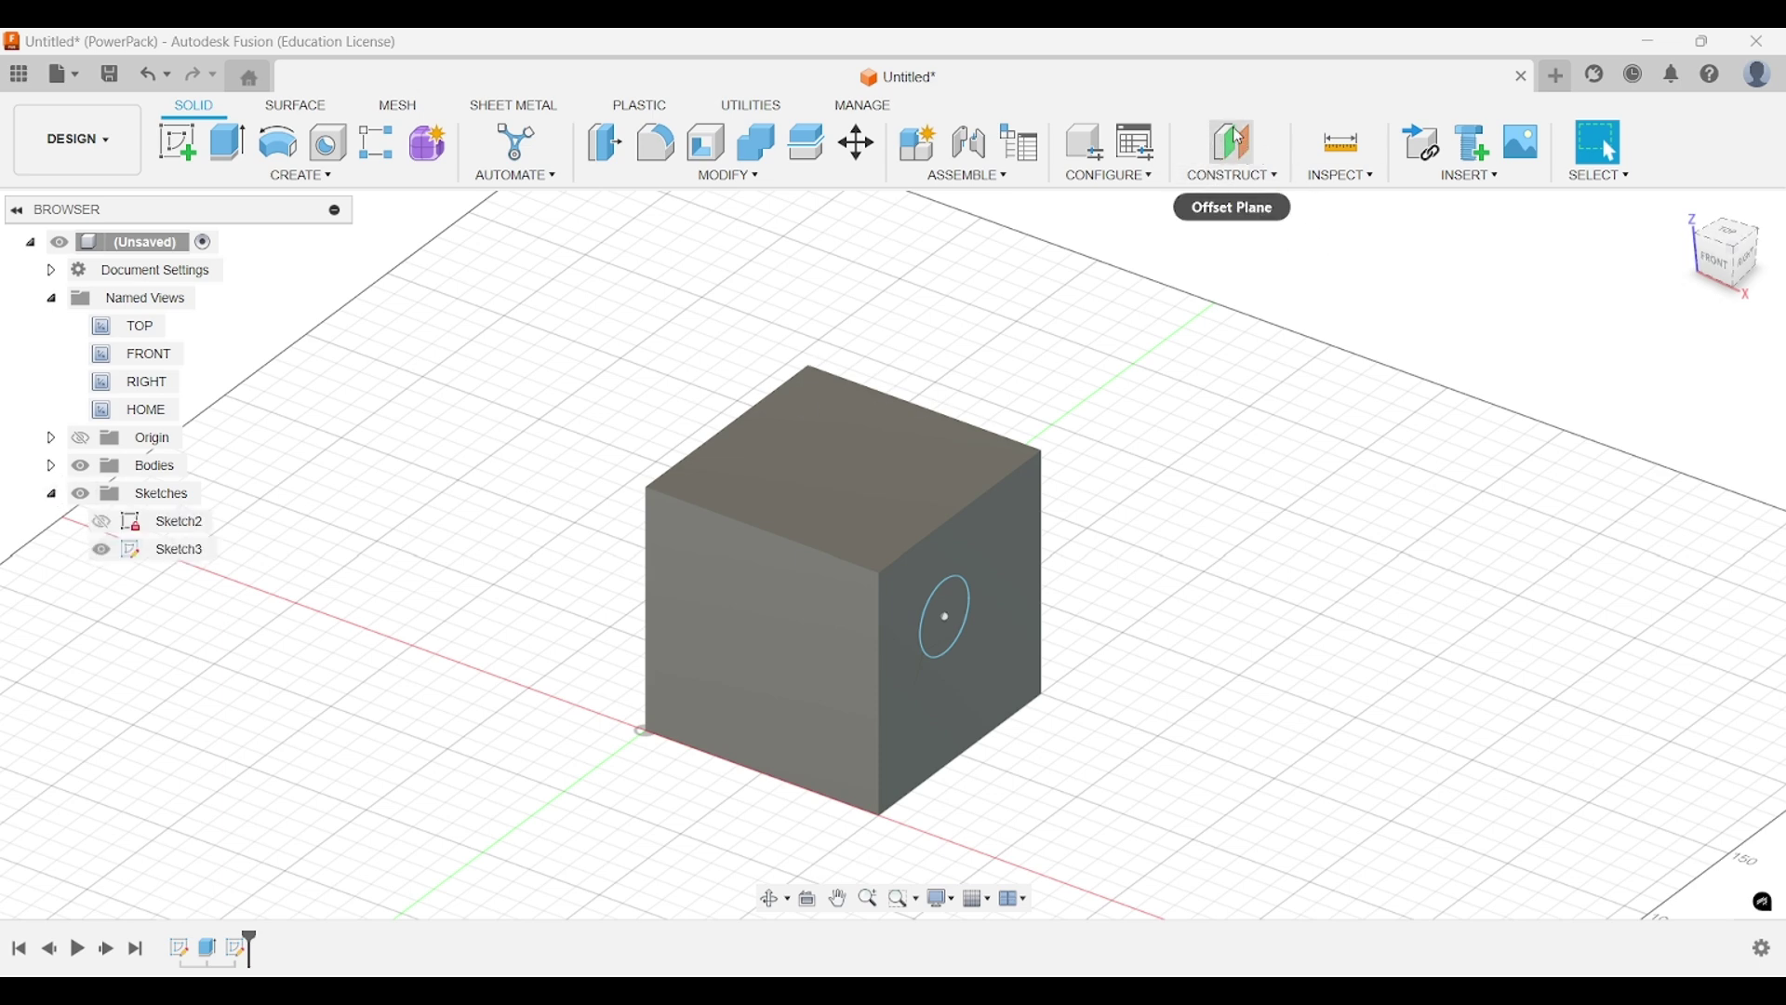
# Start an offset construction plane based on the cube's top face.
pyautogui.click(1230, 179)
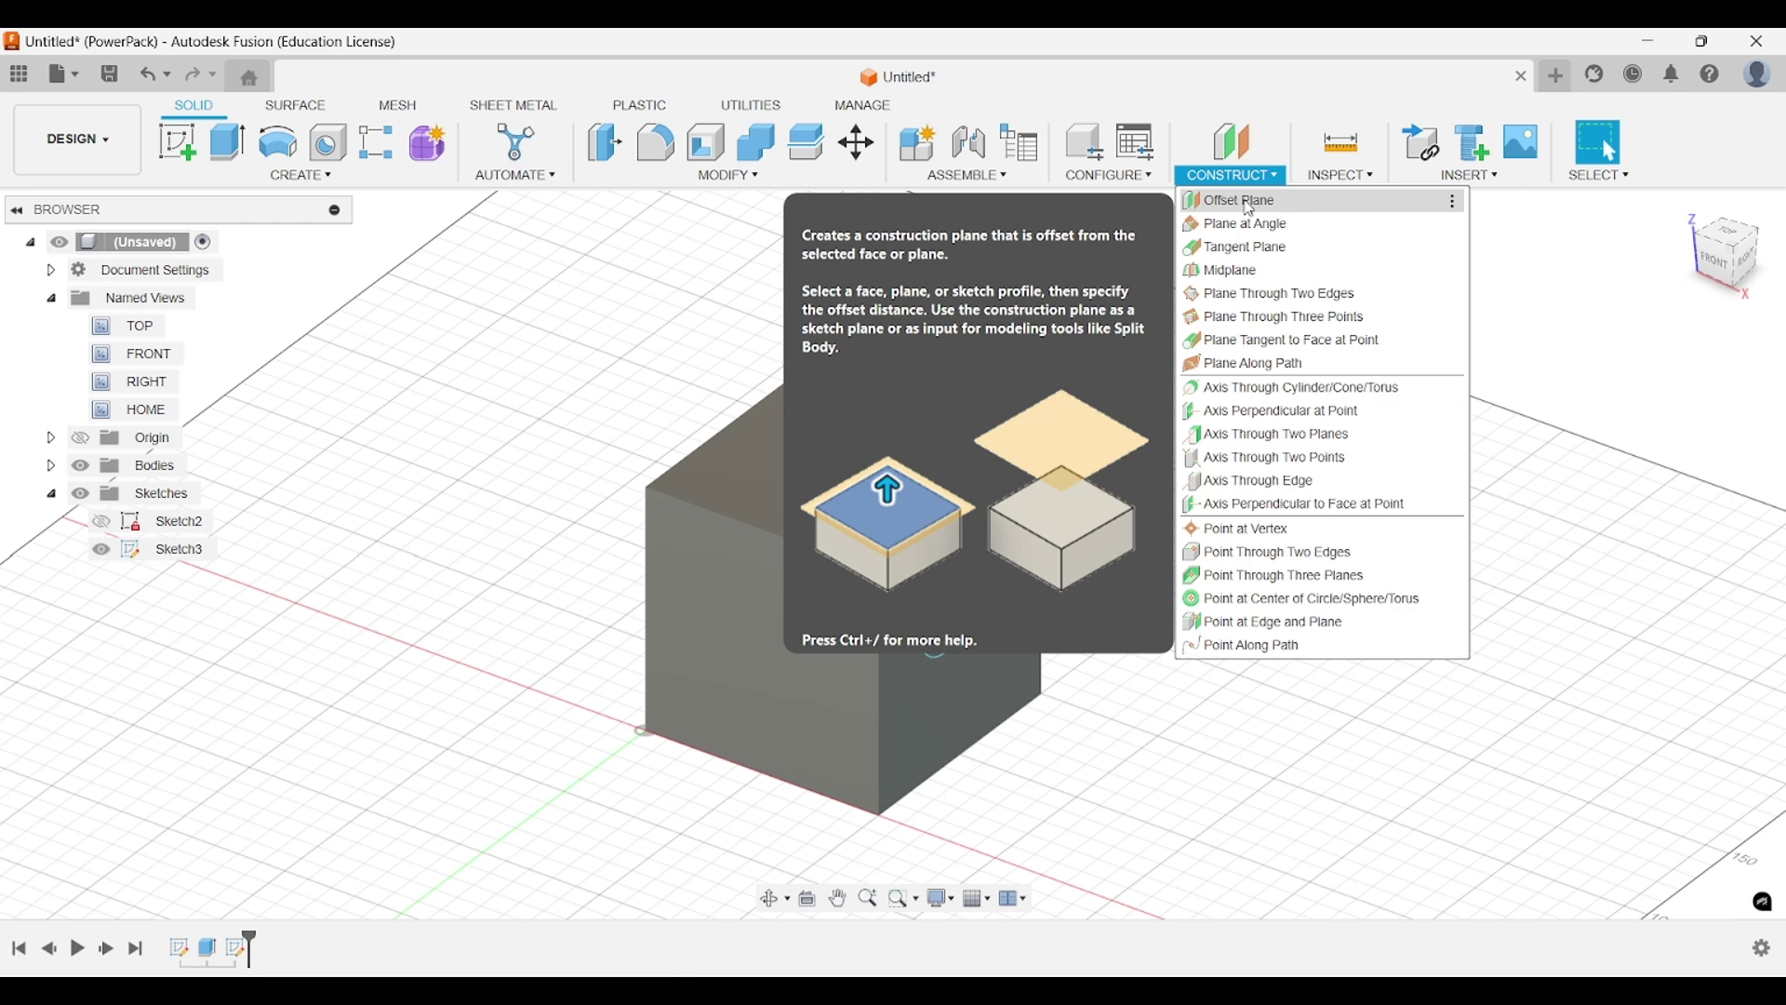
pyautogui.click(1251, 204)
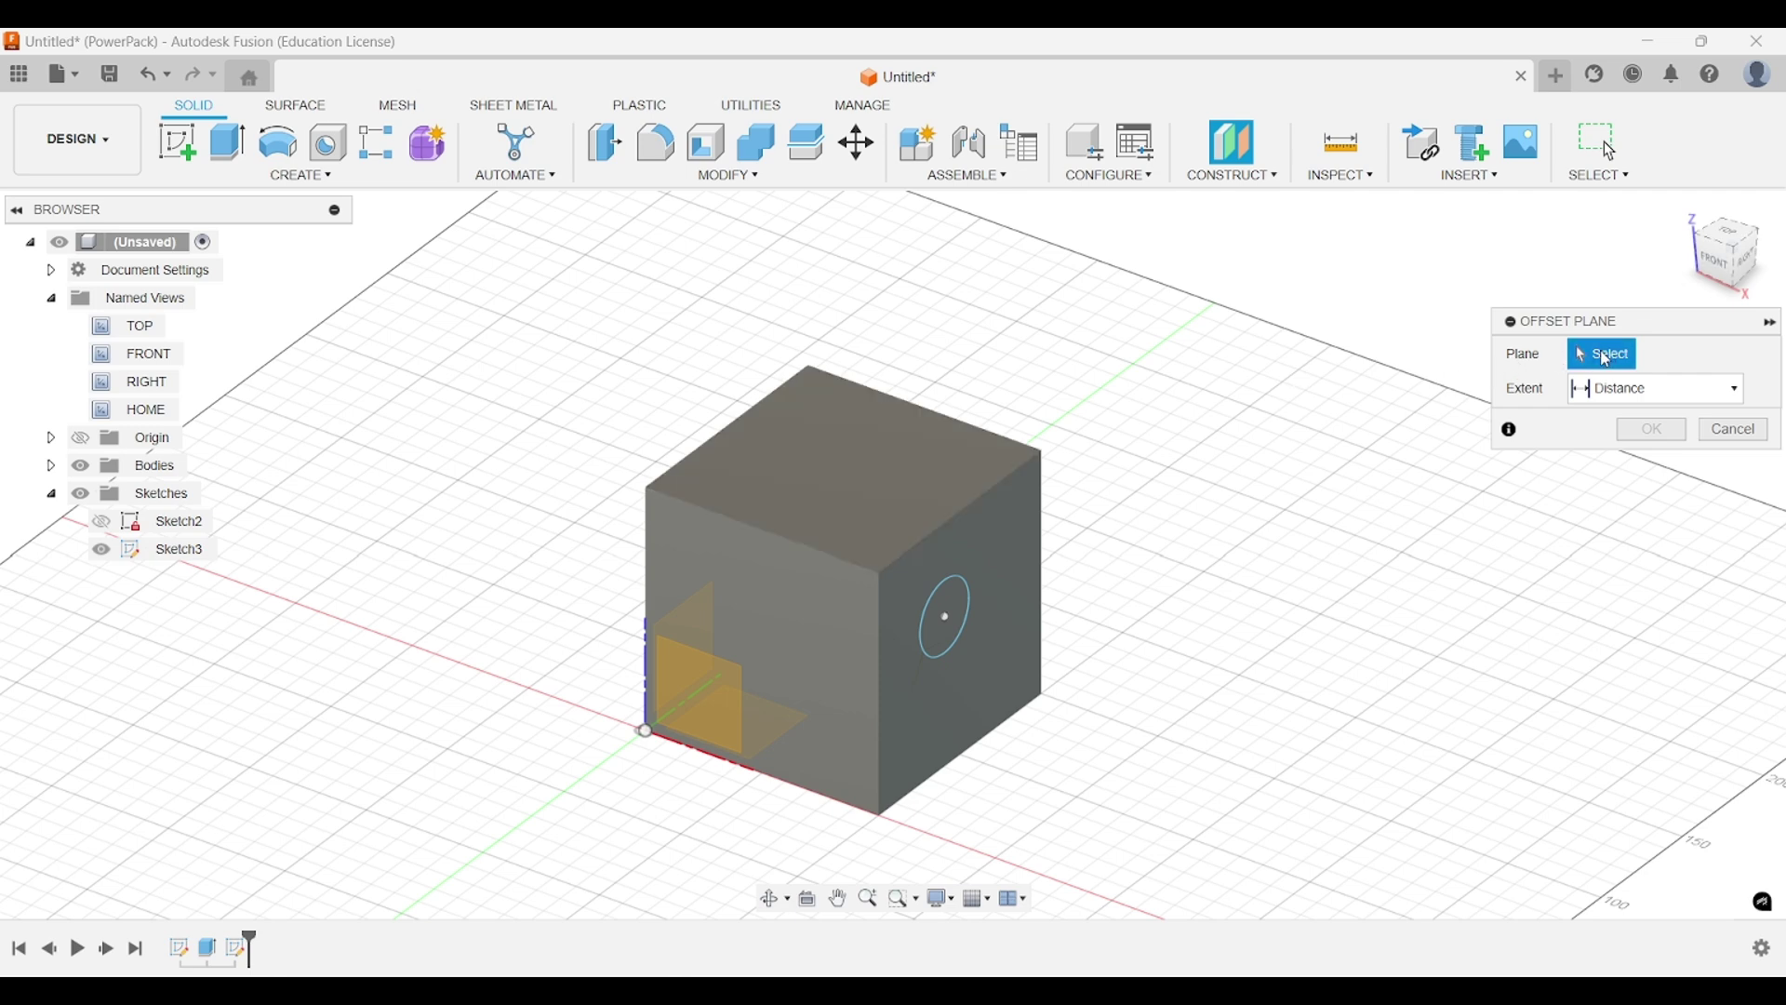
pyautogui.click(877, 430)
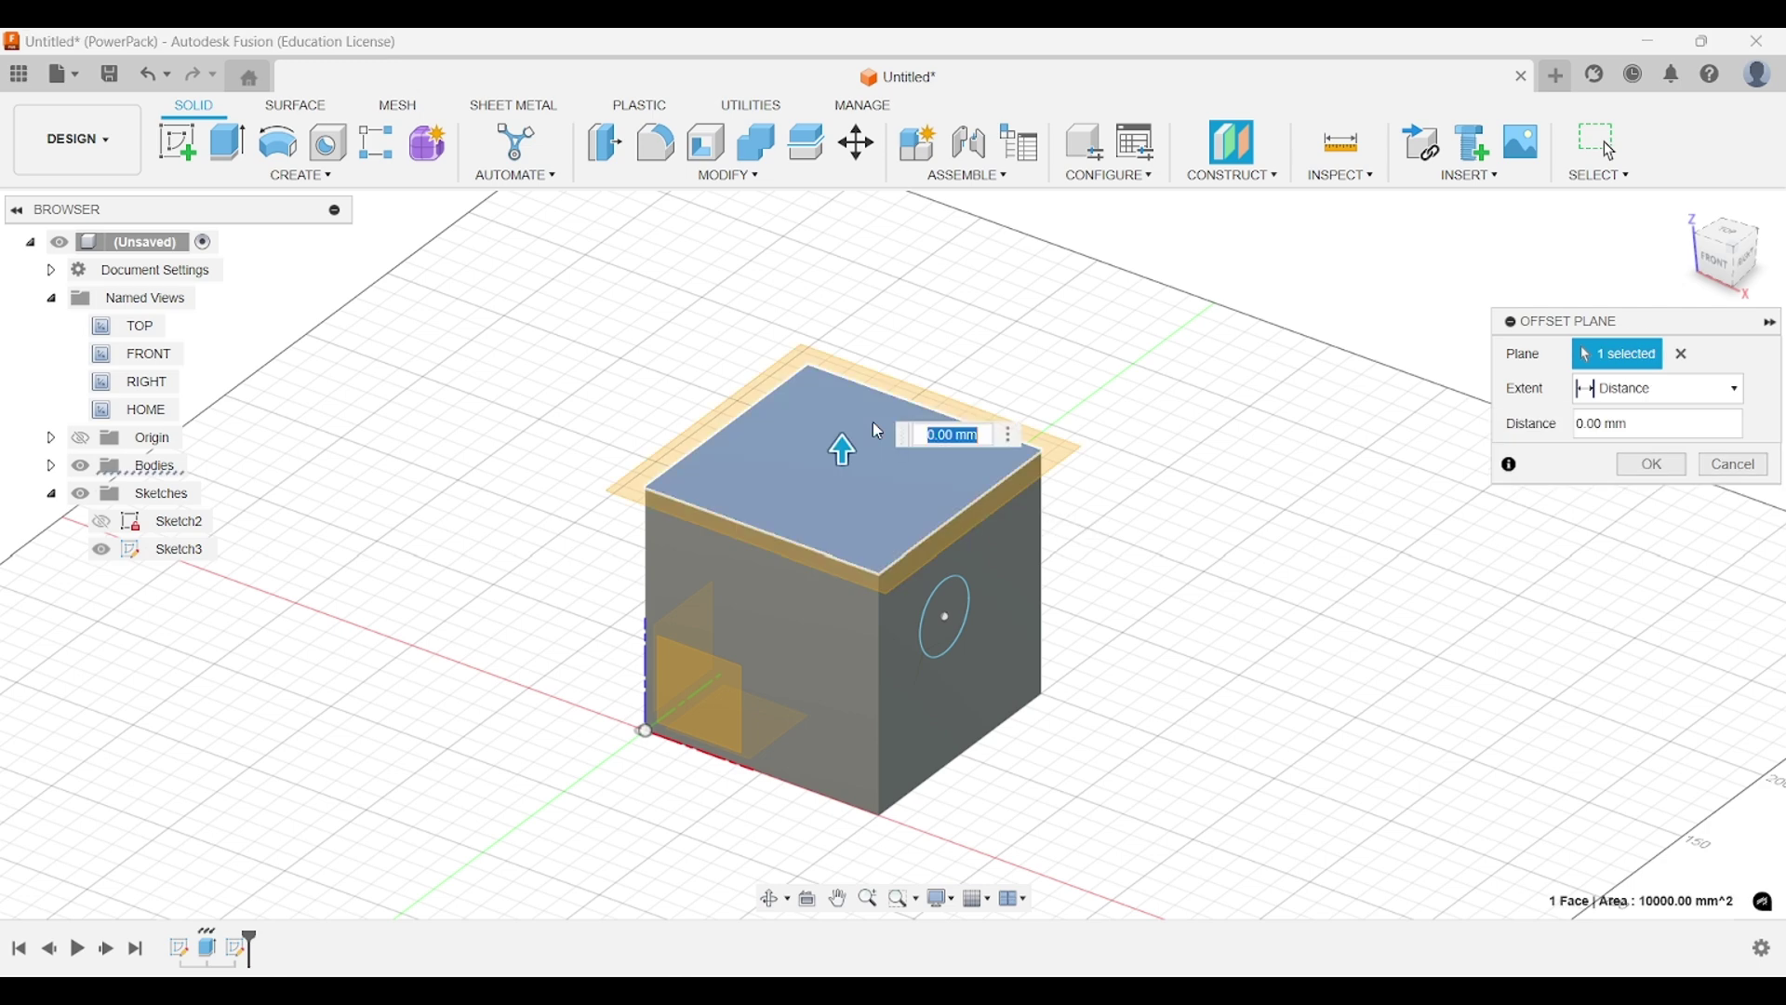
# Try the To Object extent for the offset plane and return the extent to Distance.
pyautogui.click(1641, 398)
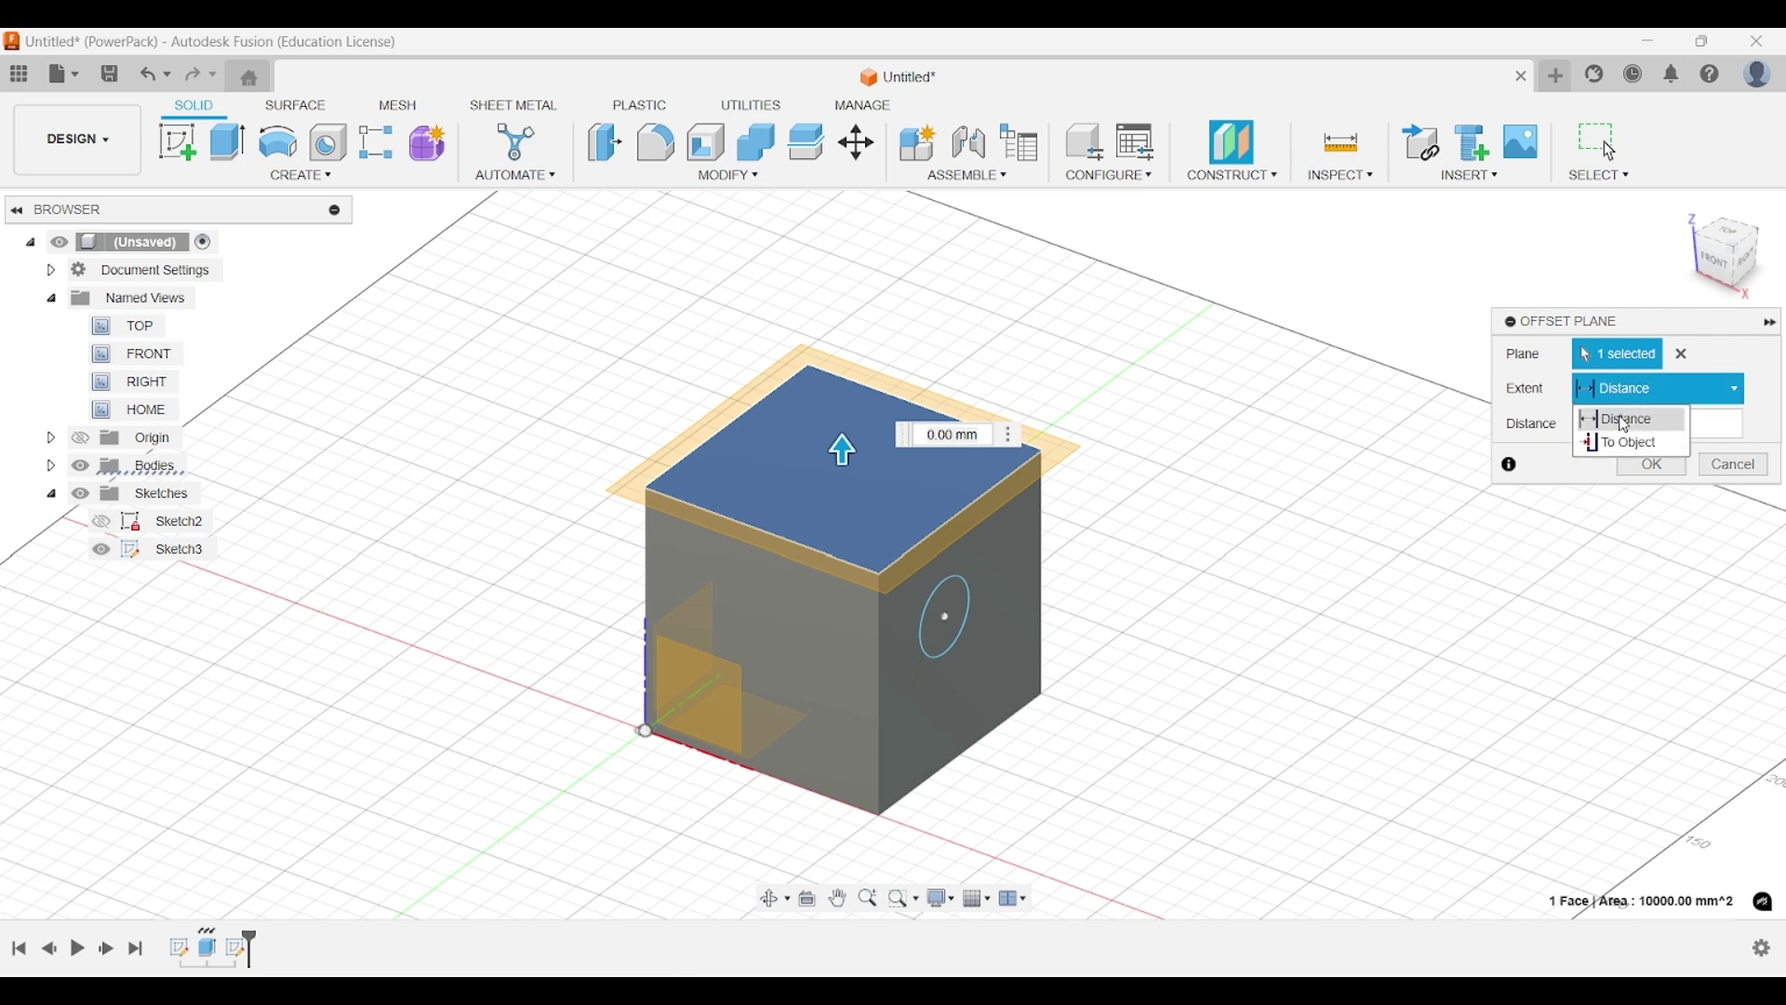
pyautogui.moveTo(1188, 370)
pyautogui.keyDown('shift'); pyautogui.mouseDown(button='middle')
pyautogui.moveTo(1213, 426)
pyautogui.moveTo(1249, 404)
pyautogui.moveTo(1164, 395)
pyautogui.mouseUp(button='middle'); pyautogui.keyUp('shift')
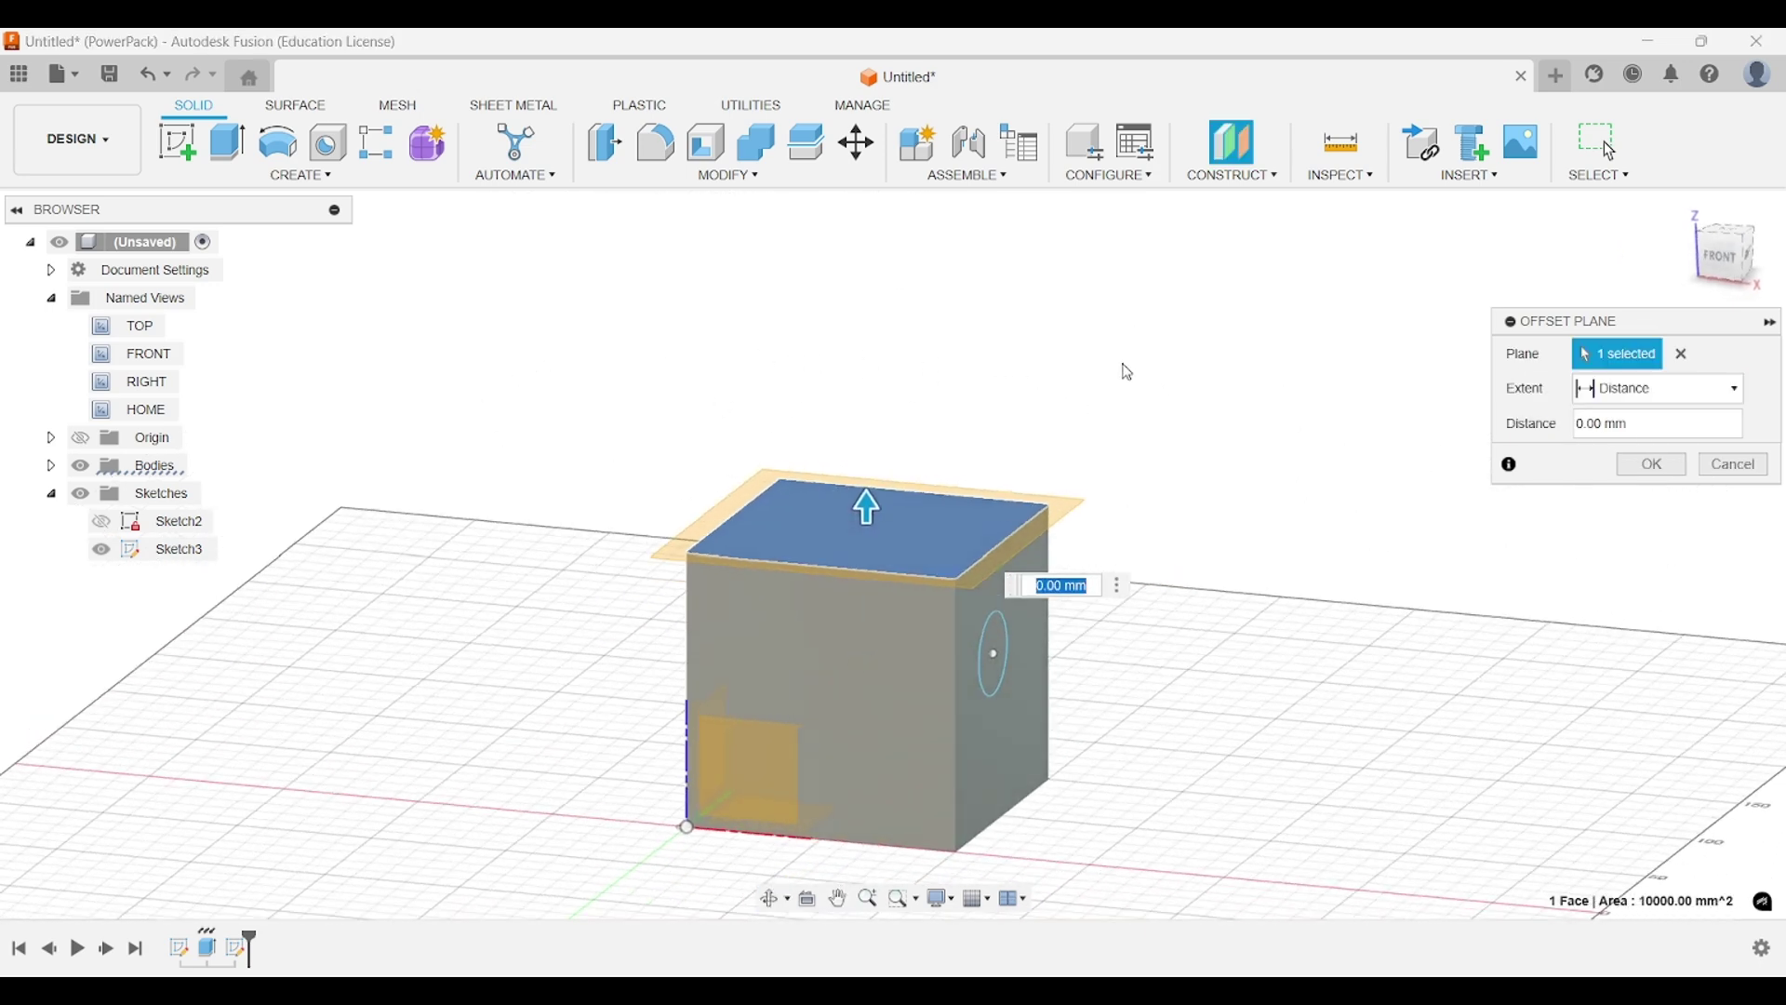
pyautogui.click(1602, 395)
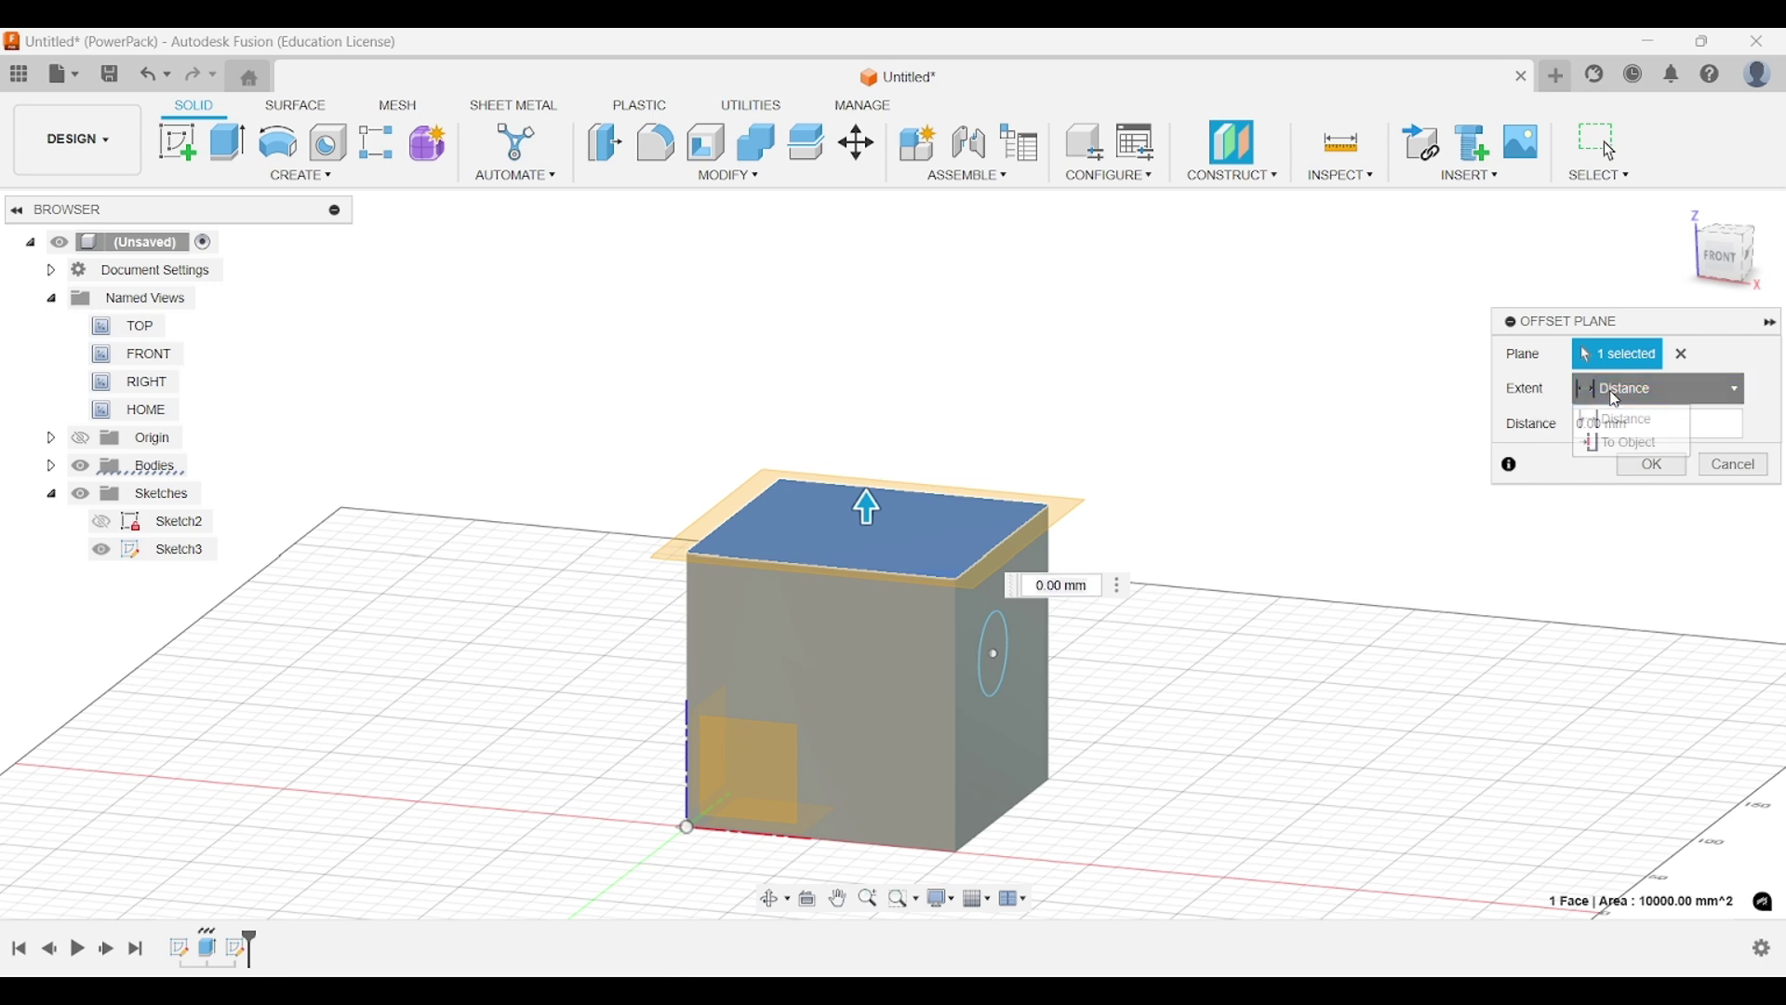
pyautogui.click(1616, 437)
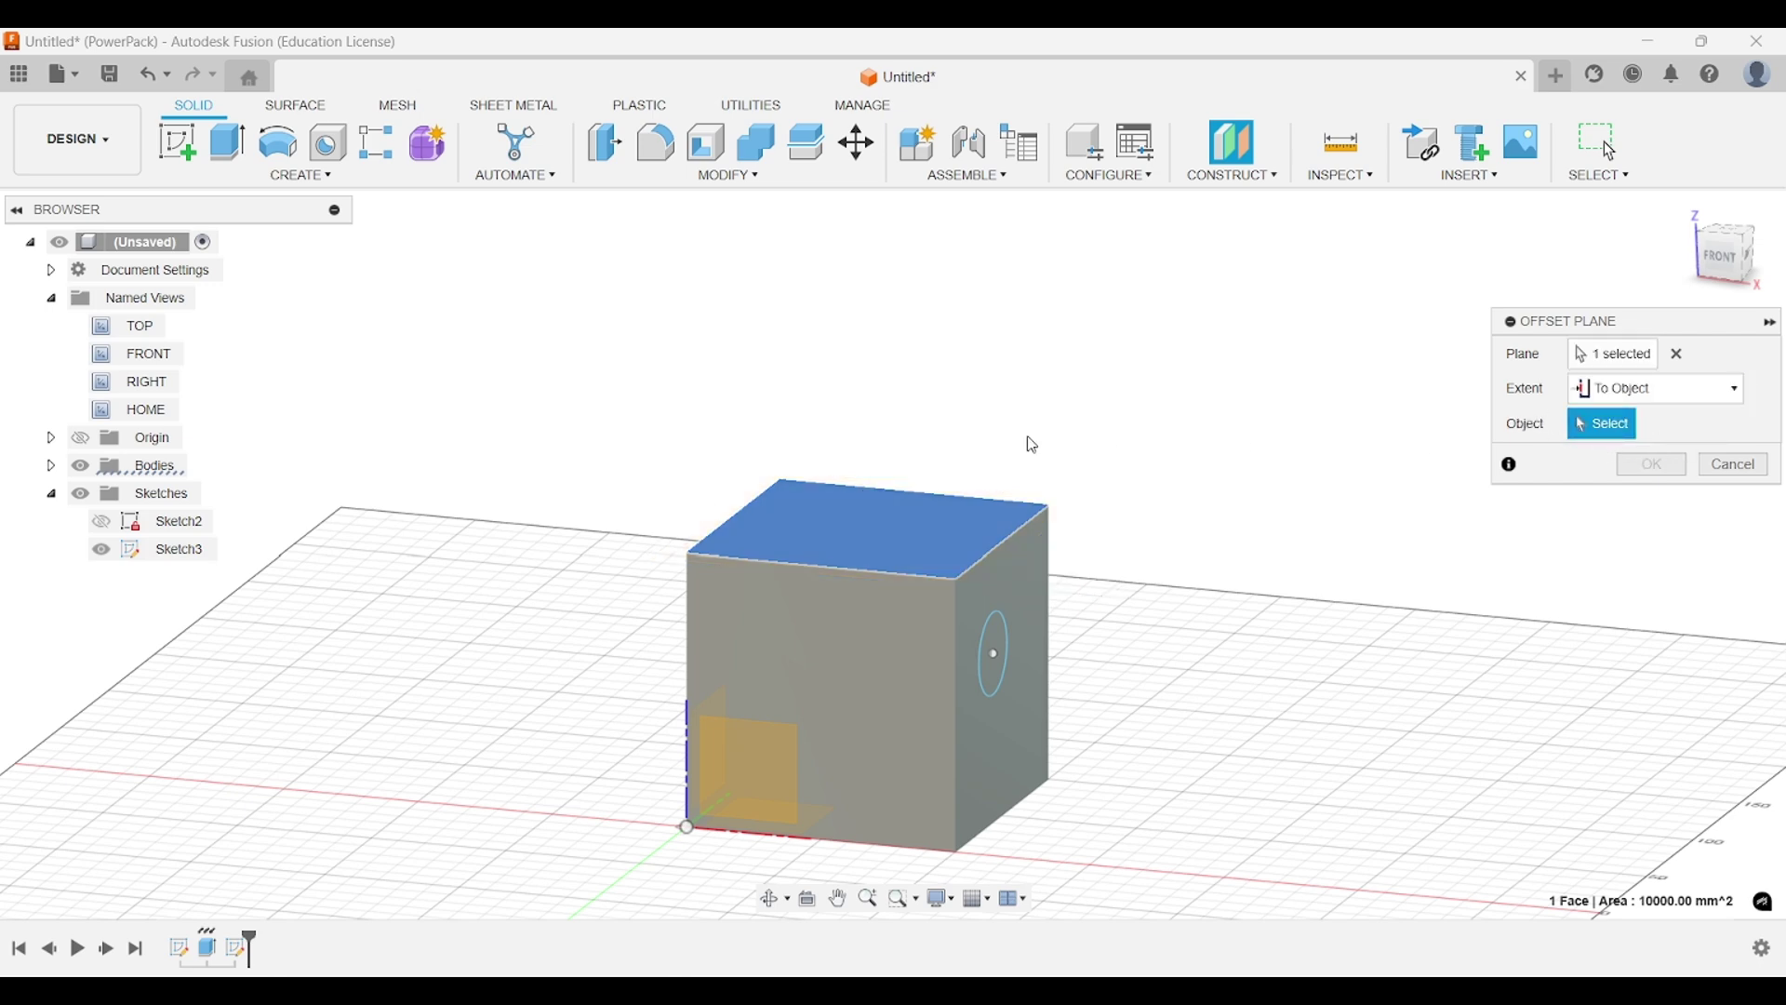
pyautogui.keyDown('shift'); pyautogui.moveTo(1029, 443); pyautogui.dragTo(940, 521, button='middle'); pyautogui.keyUp('shift')
pyautogui.click(1656, 389)
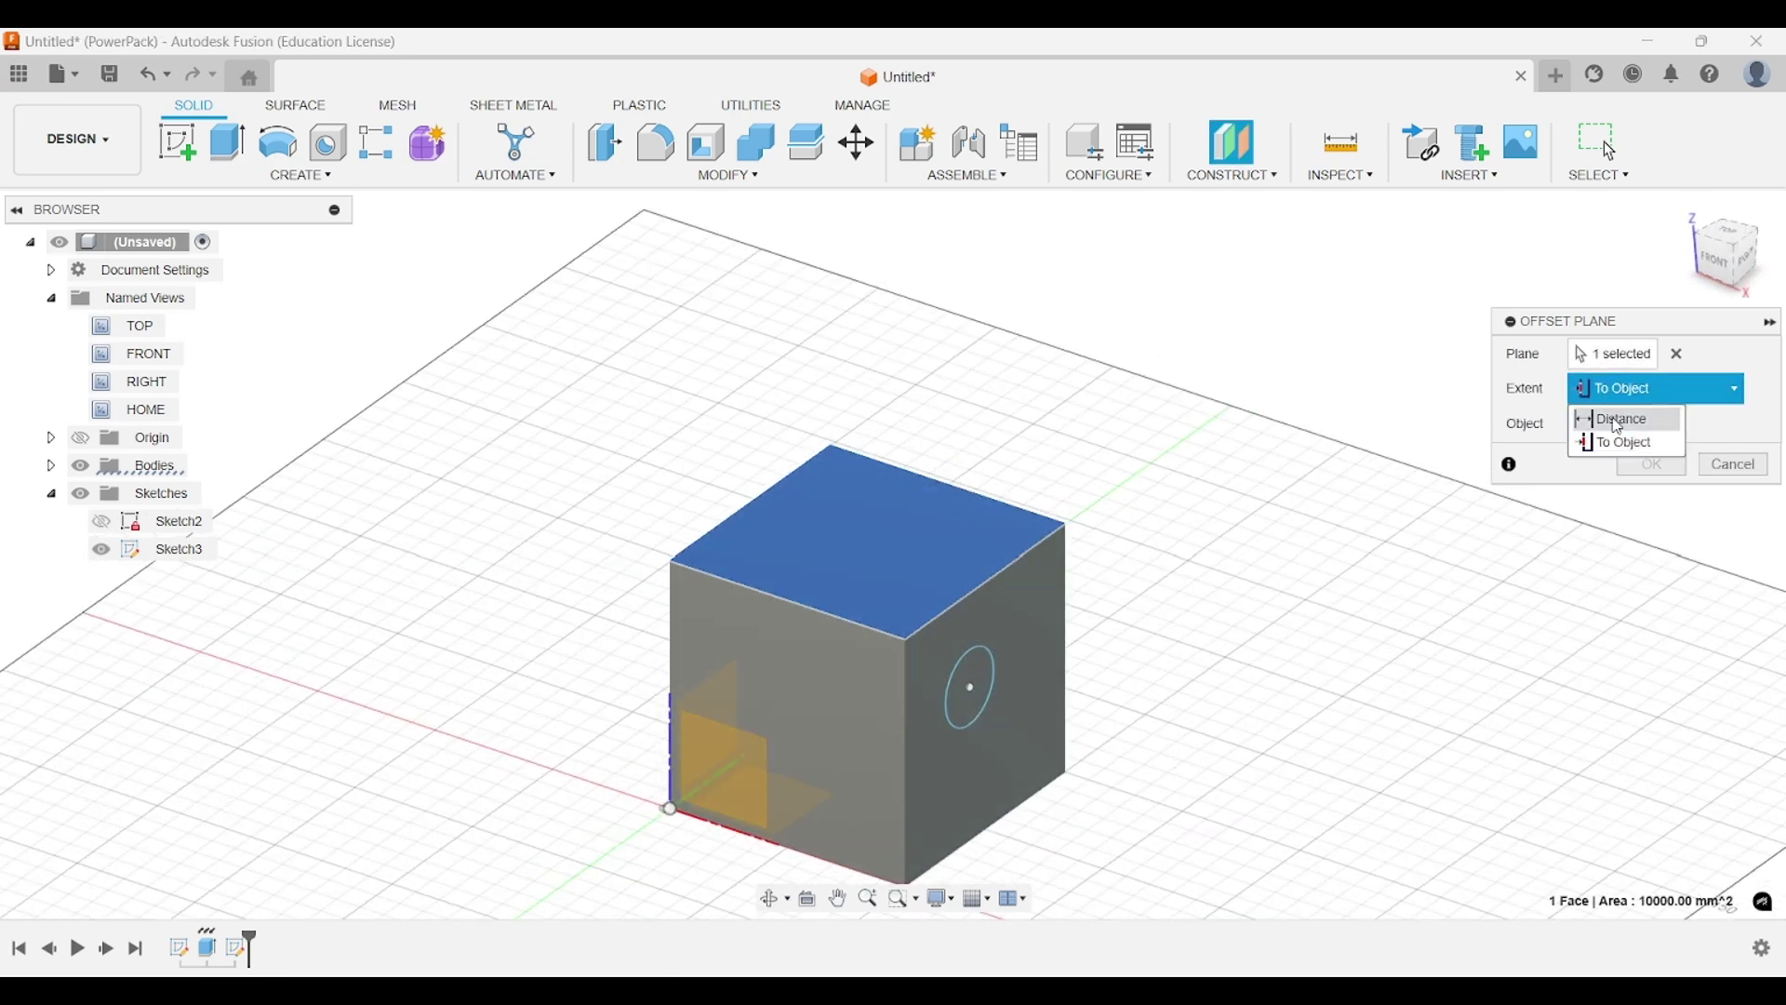
pyautogui.click(1619, 421)
# Set the offset plane's distance to 10 mm above the top face and check the gap from the front.
pyautogui.moveTo(1159, 368); pyautogui.dragTo(1159, 323, button='middle')
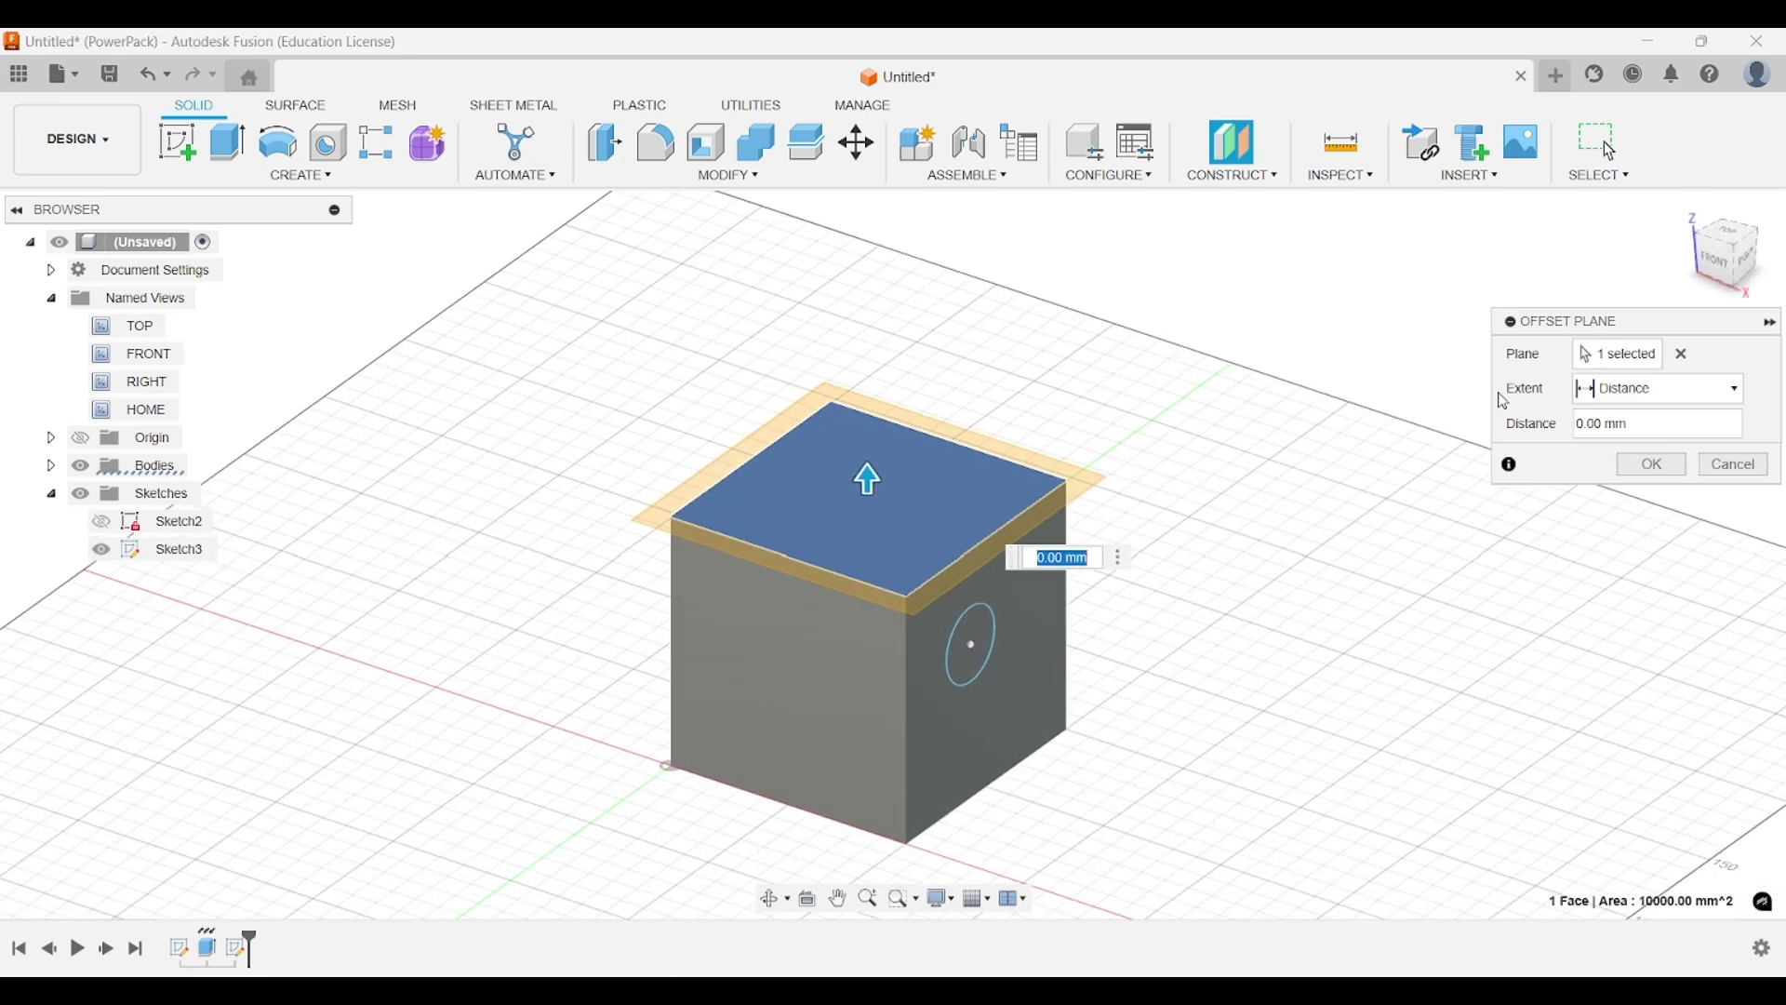
pyautogui.doubleClick(1605, 423)
pyautogui.write('10')
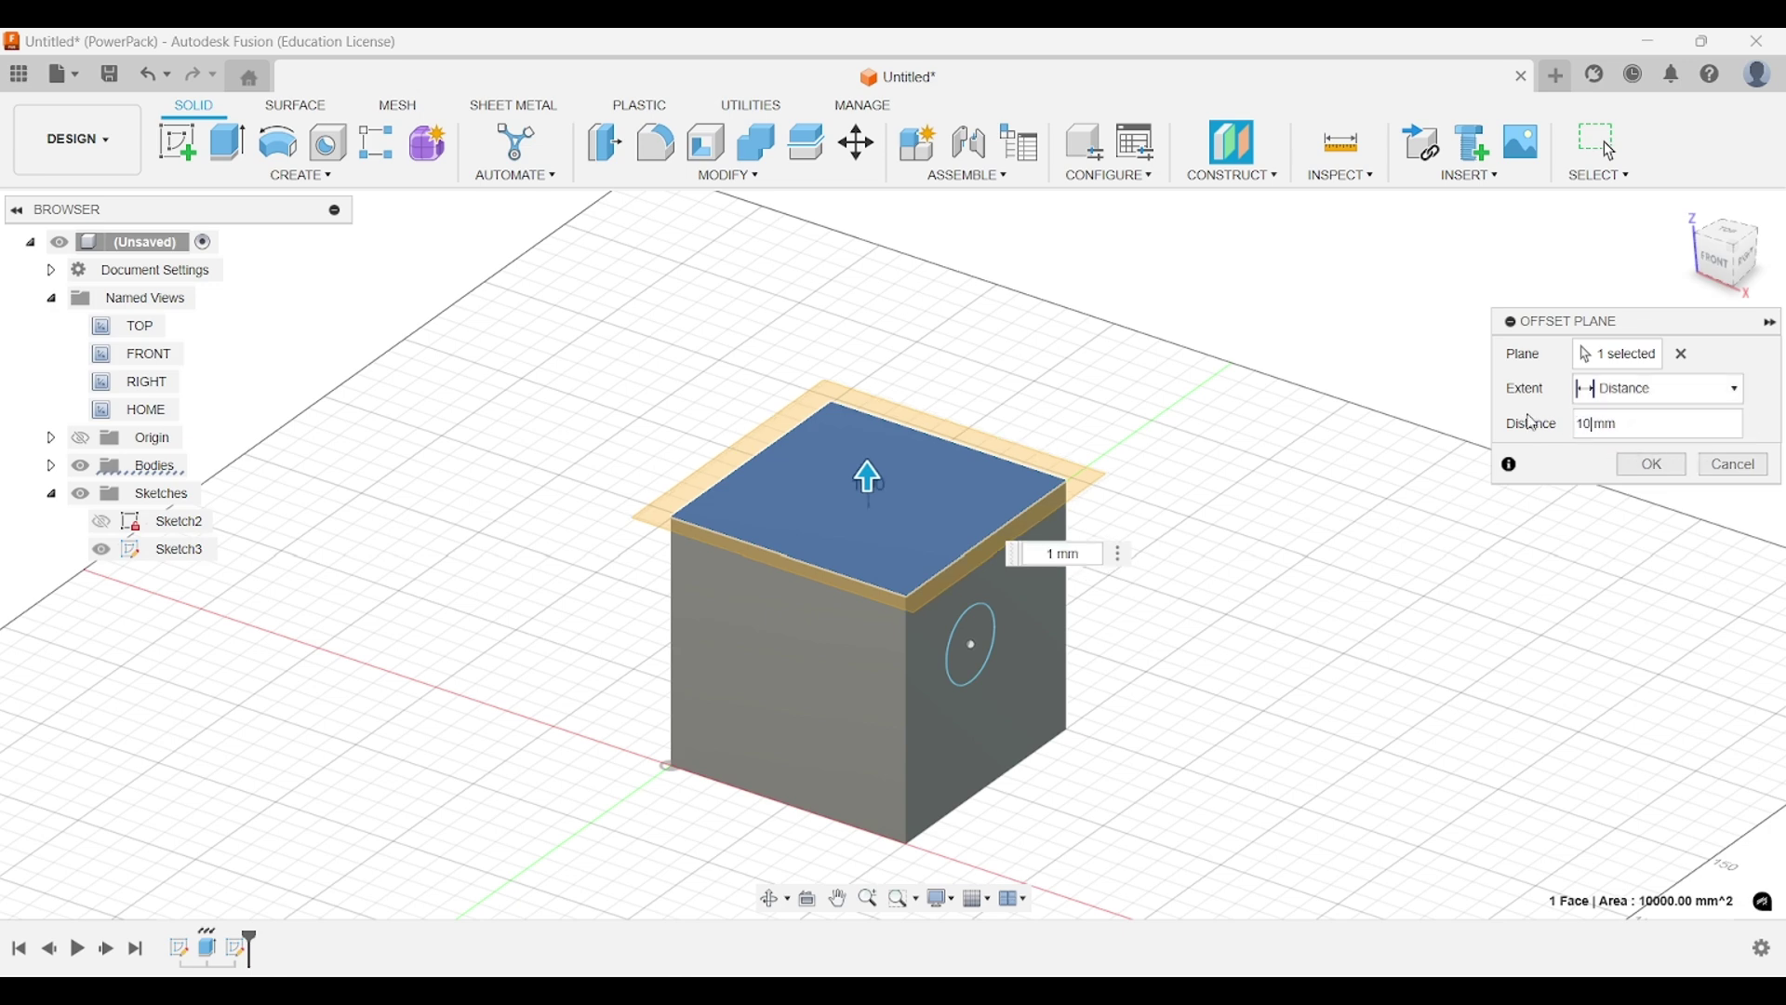
pyautogui.keyDown('shift'); pyautogui.moveTo(1250, 461); pyautogui.dragTo(1289, 377, button='middle'); pyautogui.keyUp('shift')
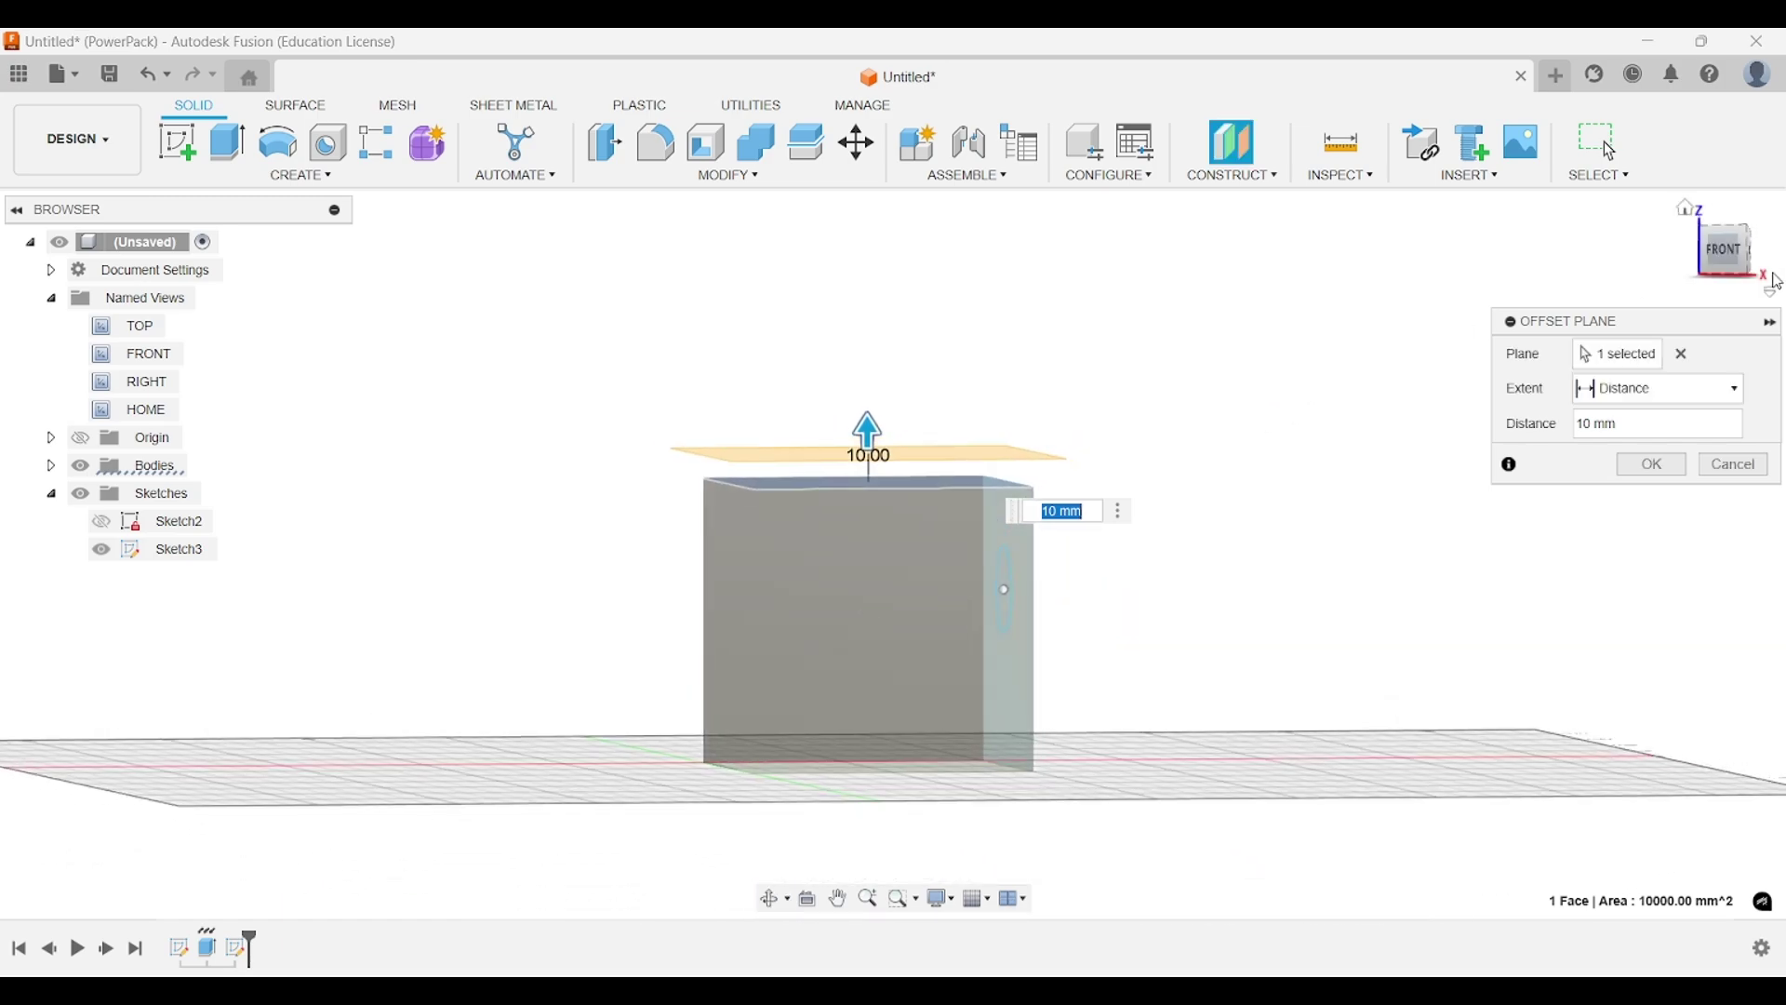
pyautogui.click(1724, 253)
pyautogui.keyDown('shift'); pyautogui.moveTo(978, 486); pyautogui.dragTo(1144, 447, button='middle'); pyautogui.keyUp('shift')
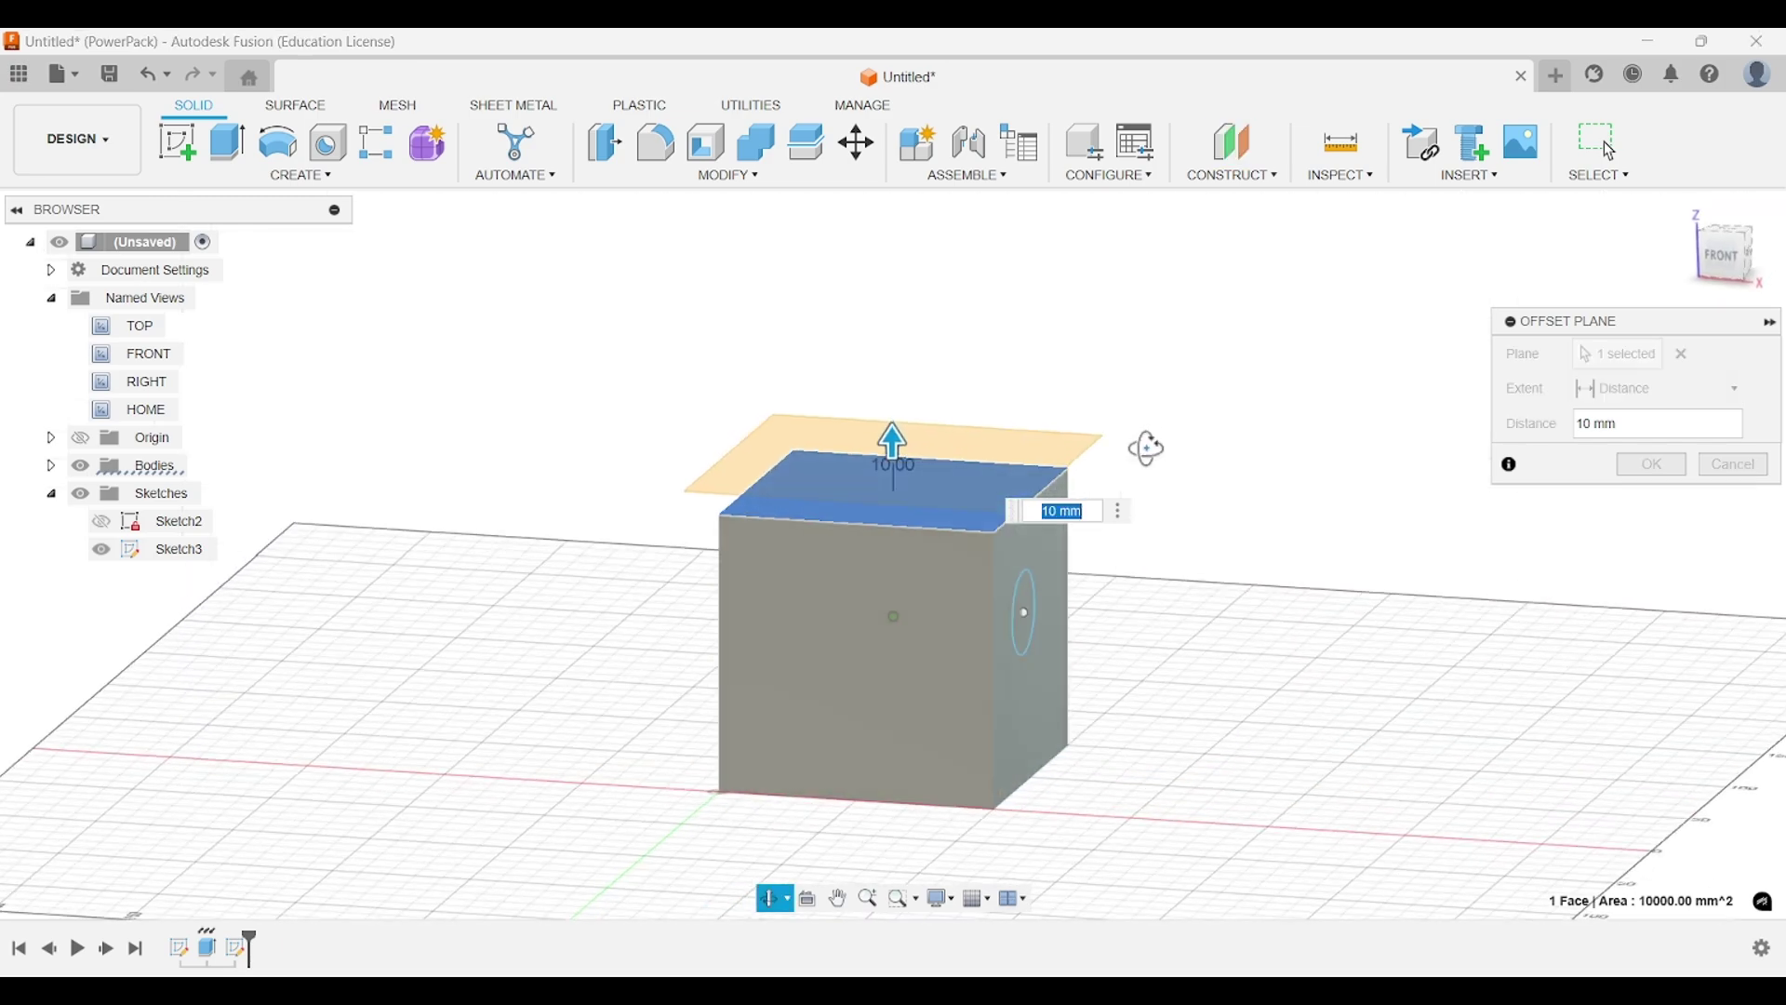
# Create the 10 mm offset plane above the cube's top face and inspect it from several angles.
pyautogui.press('Return')
pyautogui.keyDown('shift'); pyautogui.moveTo(1287, 447); pyautogui.dragTo(1228, 450, button='middle'); pyautogui.keyUp('shift')
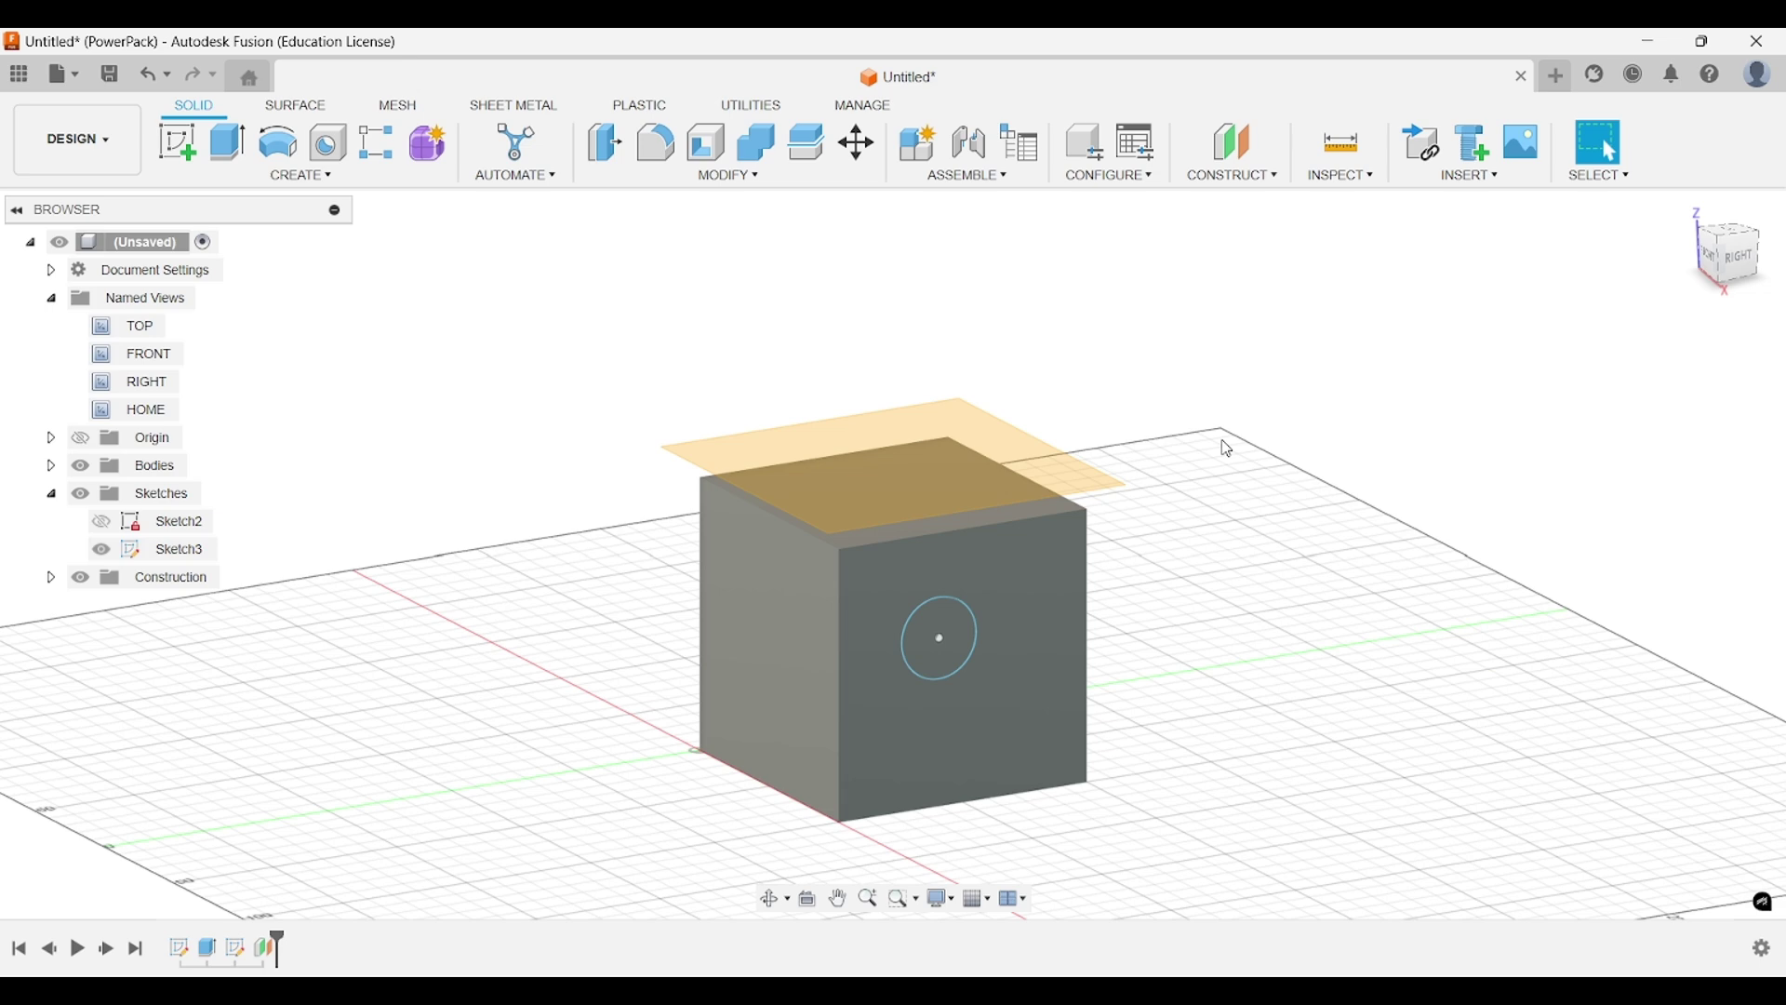
pyautogui.scroll(2, 1154, 441)
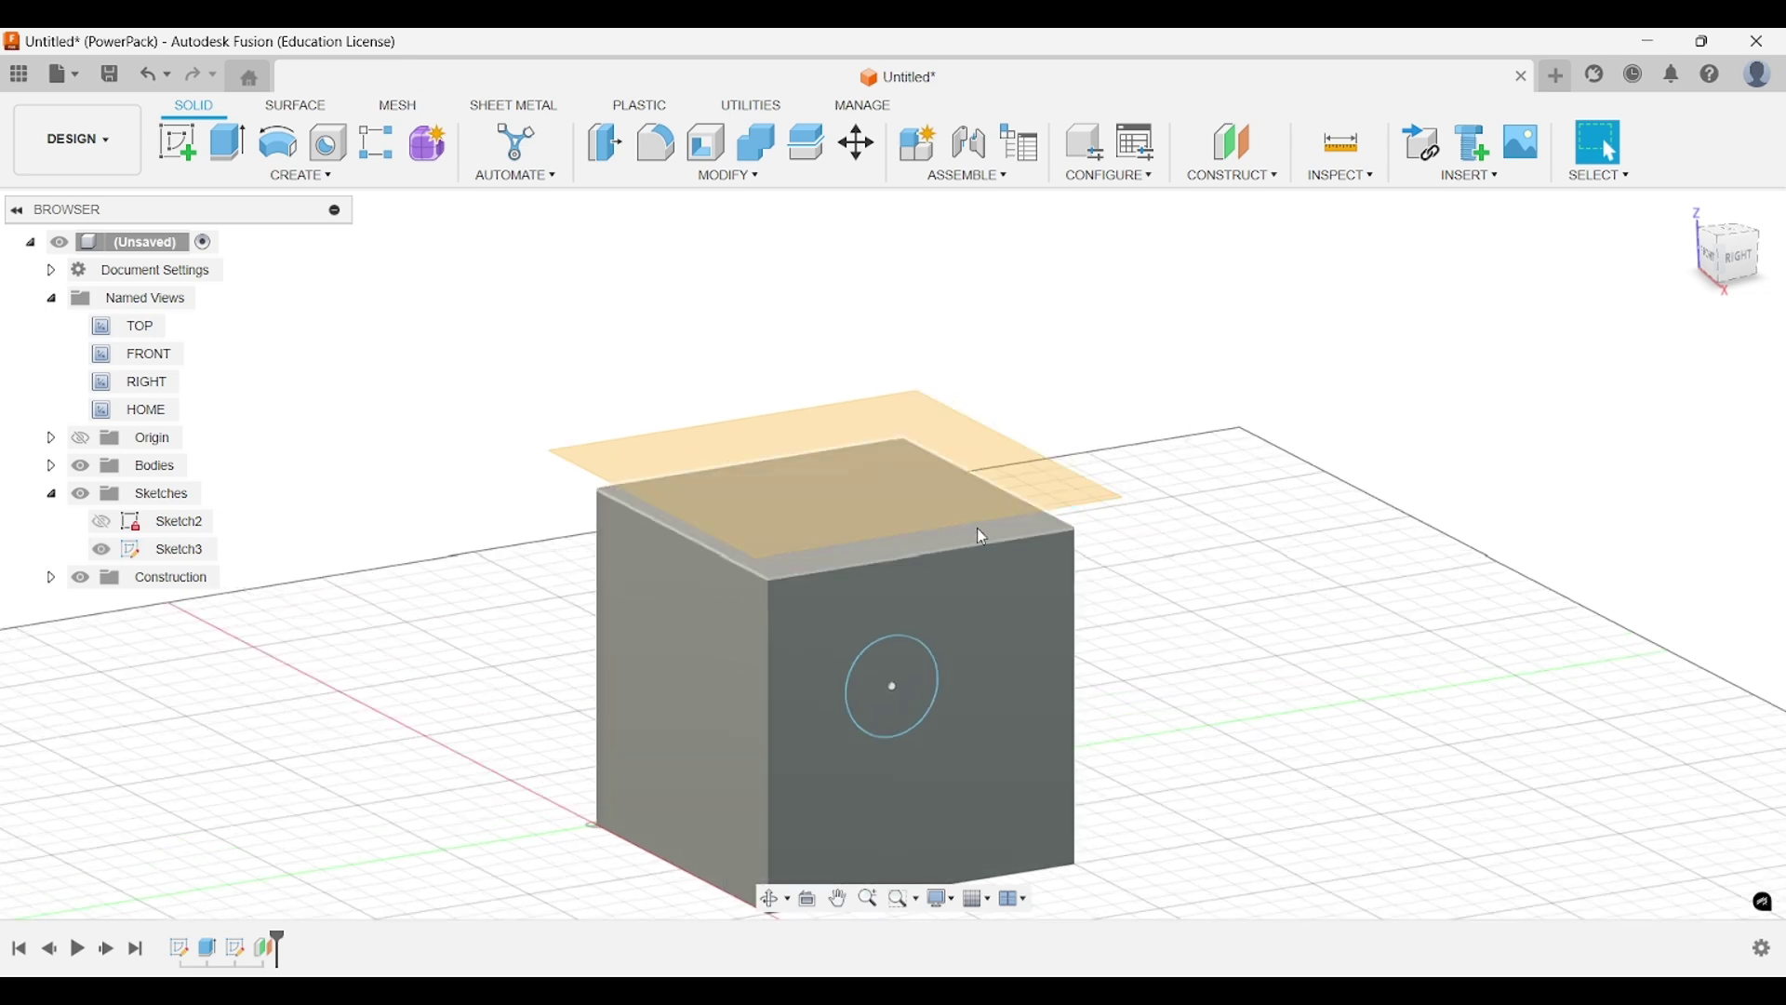
pyautogui.keyDown('shift'); pyautogui.moveTo(1085, 521); pyautogui.dragTo(605, 478, button='middle'); pyautogui.keyUp('shift')
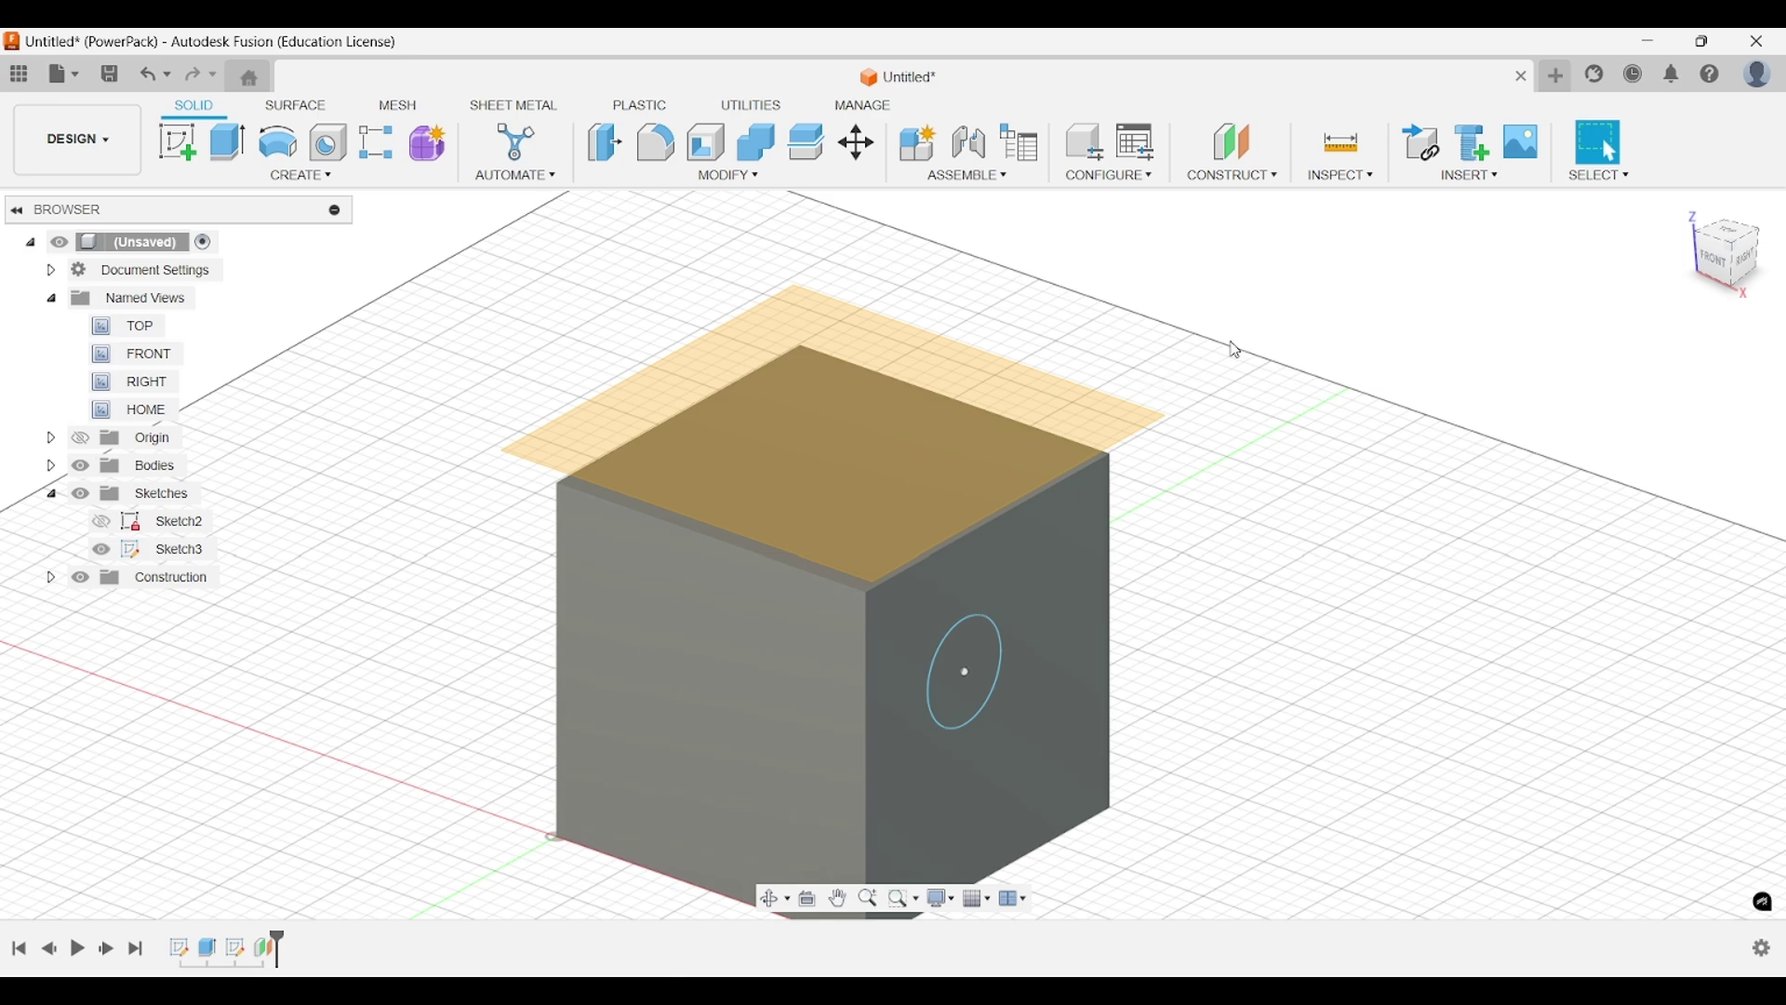
pyautogui.moveTo(1219, 438)
pyautogui.keyDown('shift'); pyautogui.mouseDown(button='middle')
pyautogui.moveTo(1216, 399)
pyautogui.moveTo(1265, 378)
pyautogui.moveTo(1377, 402)
pyautogui.moveTo(1372, 379)
pyautogui.moveTo(1308, 402)
pyautogui.moveTo(1153, 382)
pyautogui.moveTo(1153, 414)
pyautogui.moveTo(1260, 447)
pyautogui.moveTo(1280, 487)
pyautogui.moveTo(1265, 443)
pyautogui.moveTo(1228, 431)
pyautogui.moveTo(1224, 455)
pyautogui.mouseUp(button='middle'); pyautogui.keyUp('shift')
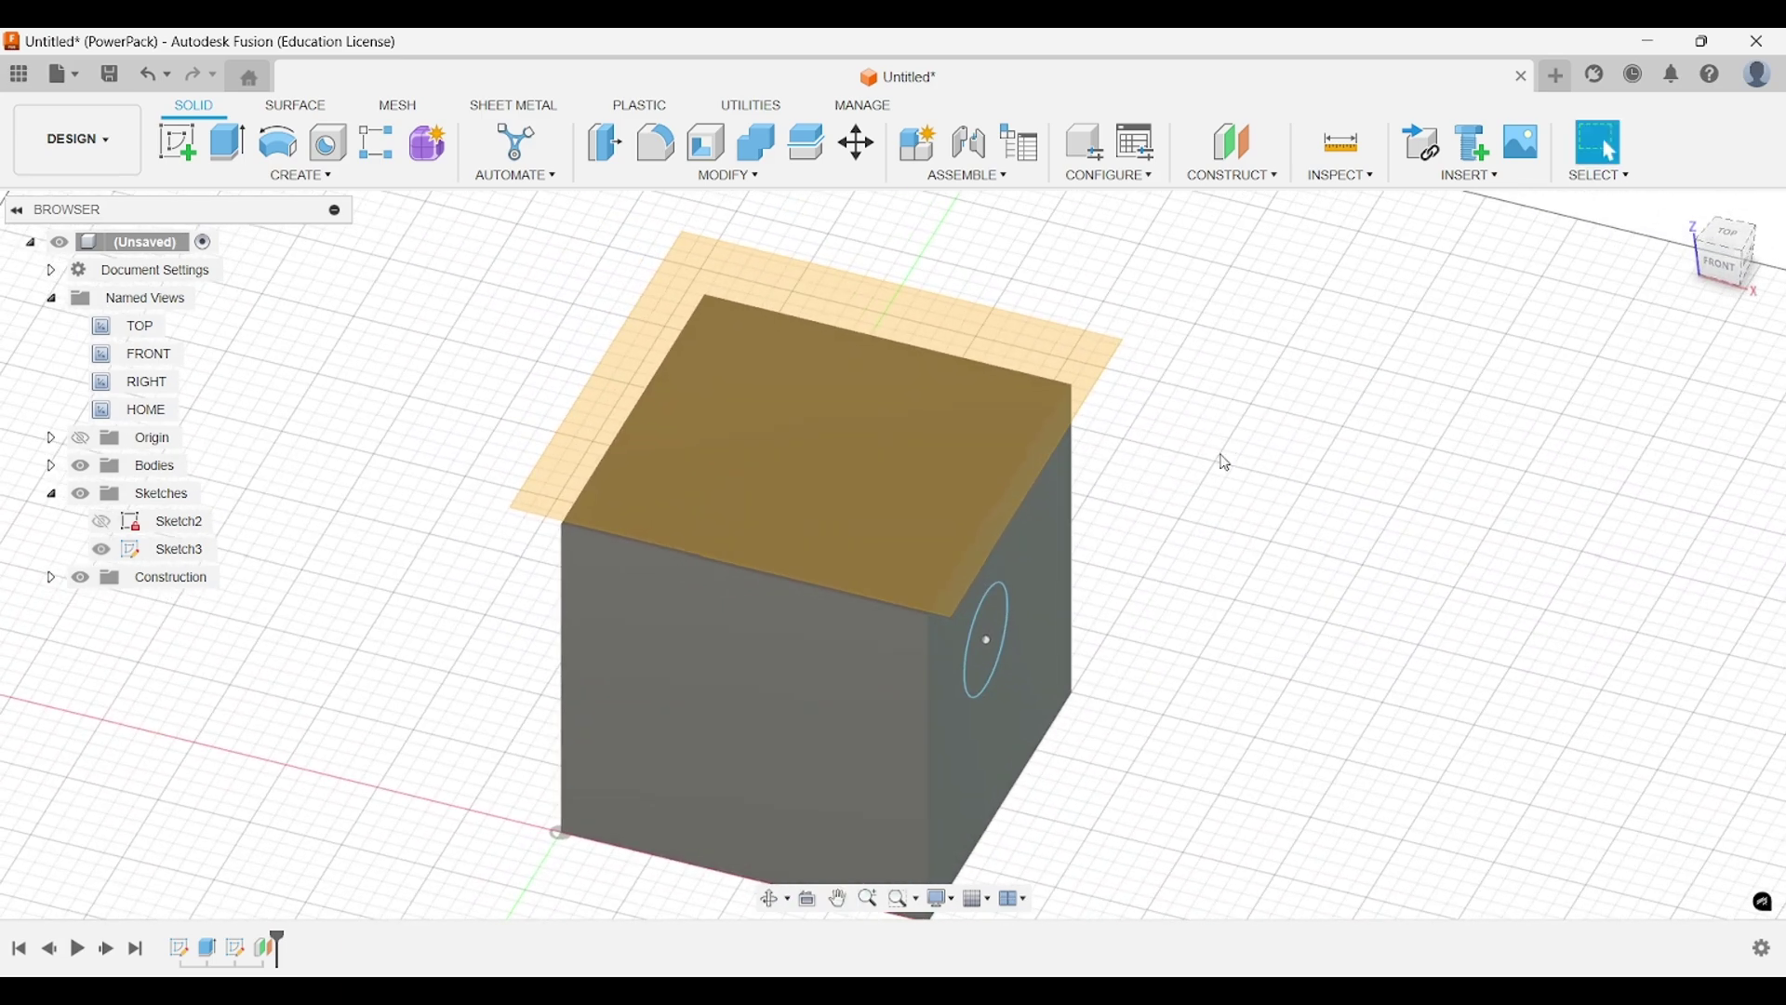
# Start a new sketch on the offset plane above the cube.
pyautogui.click(178, 144)
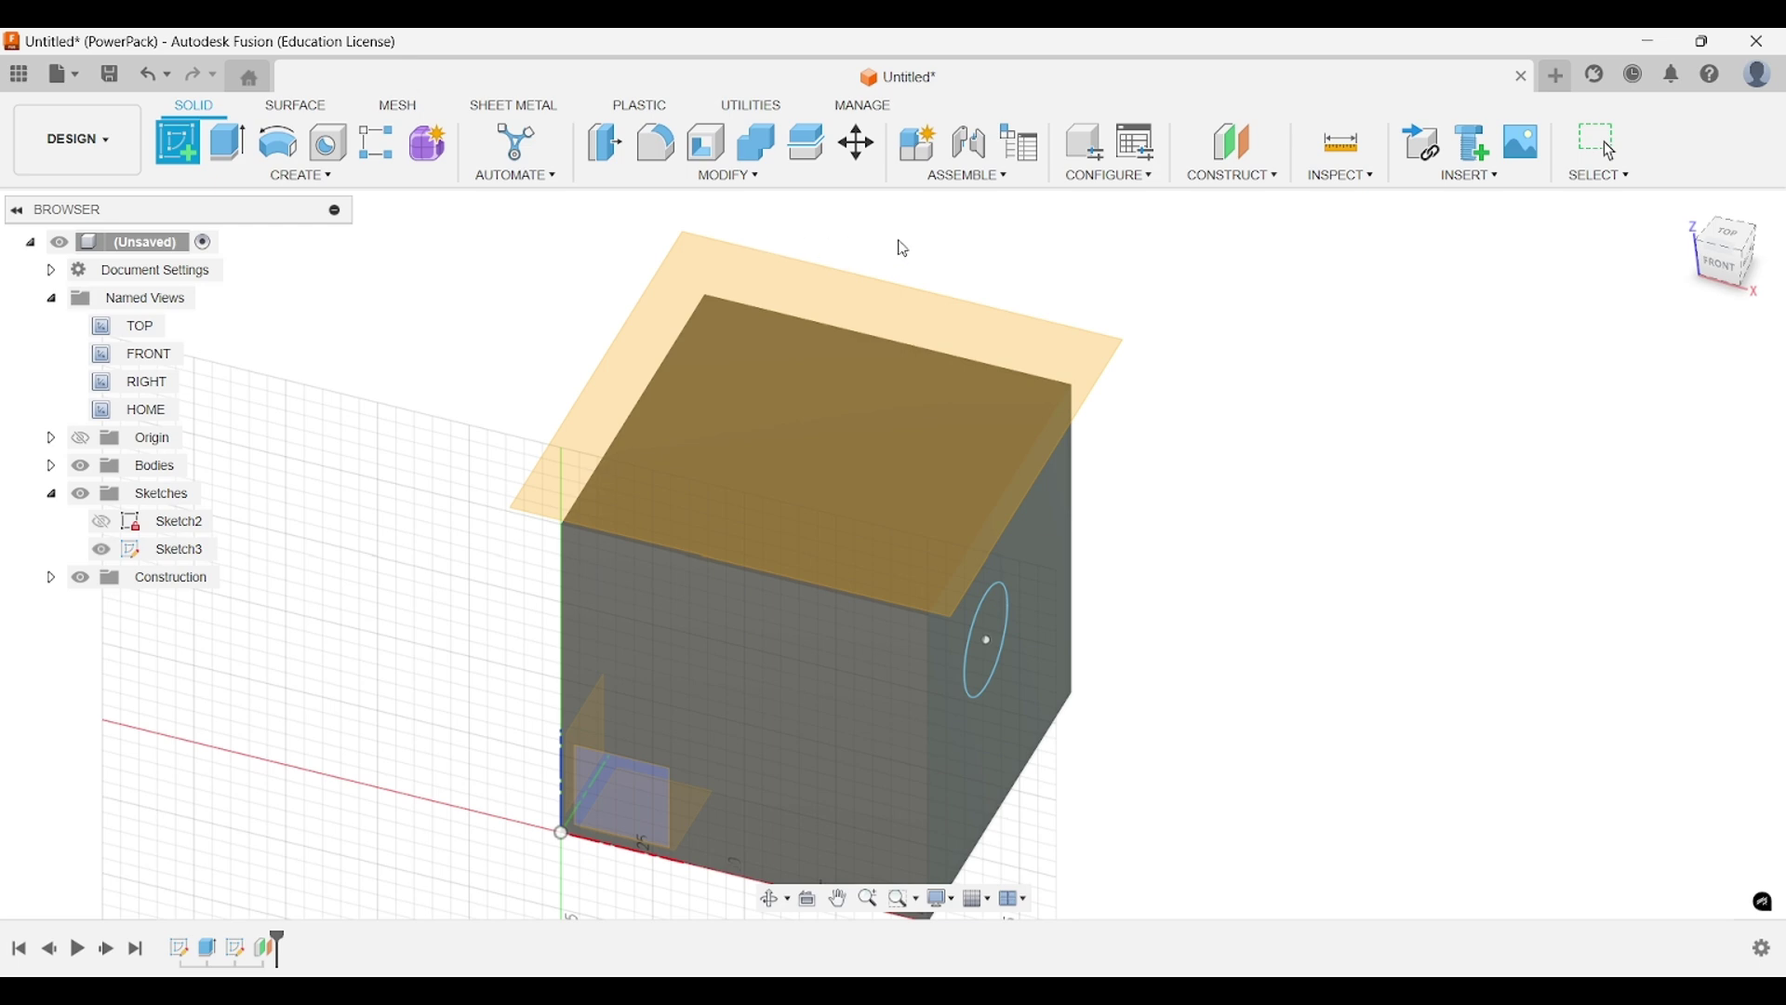
pyautogui.click(808, 323)
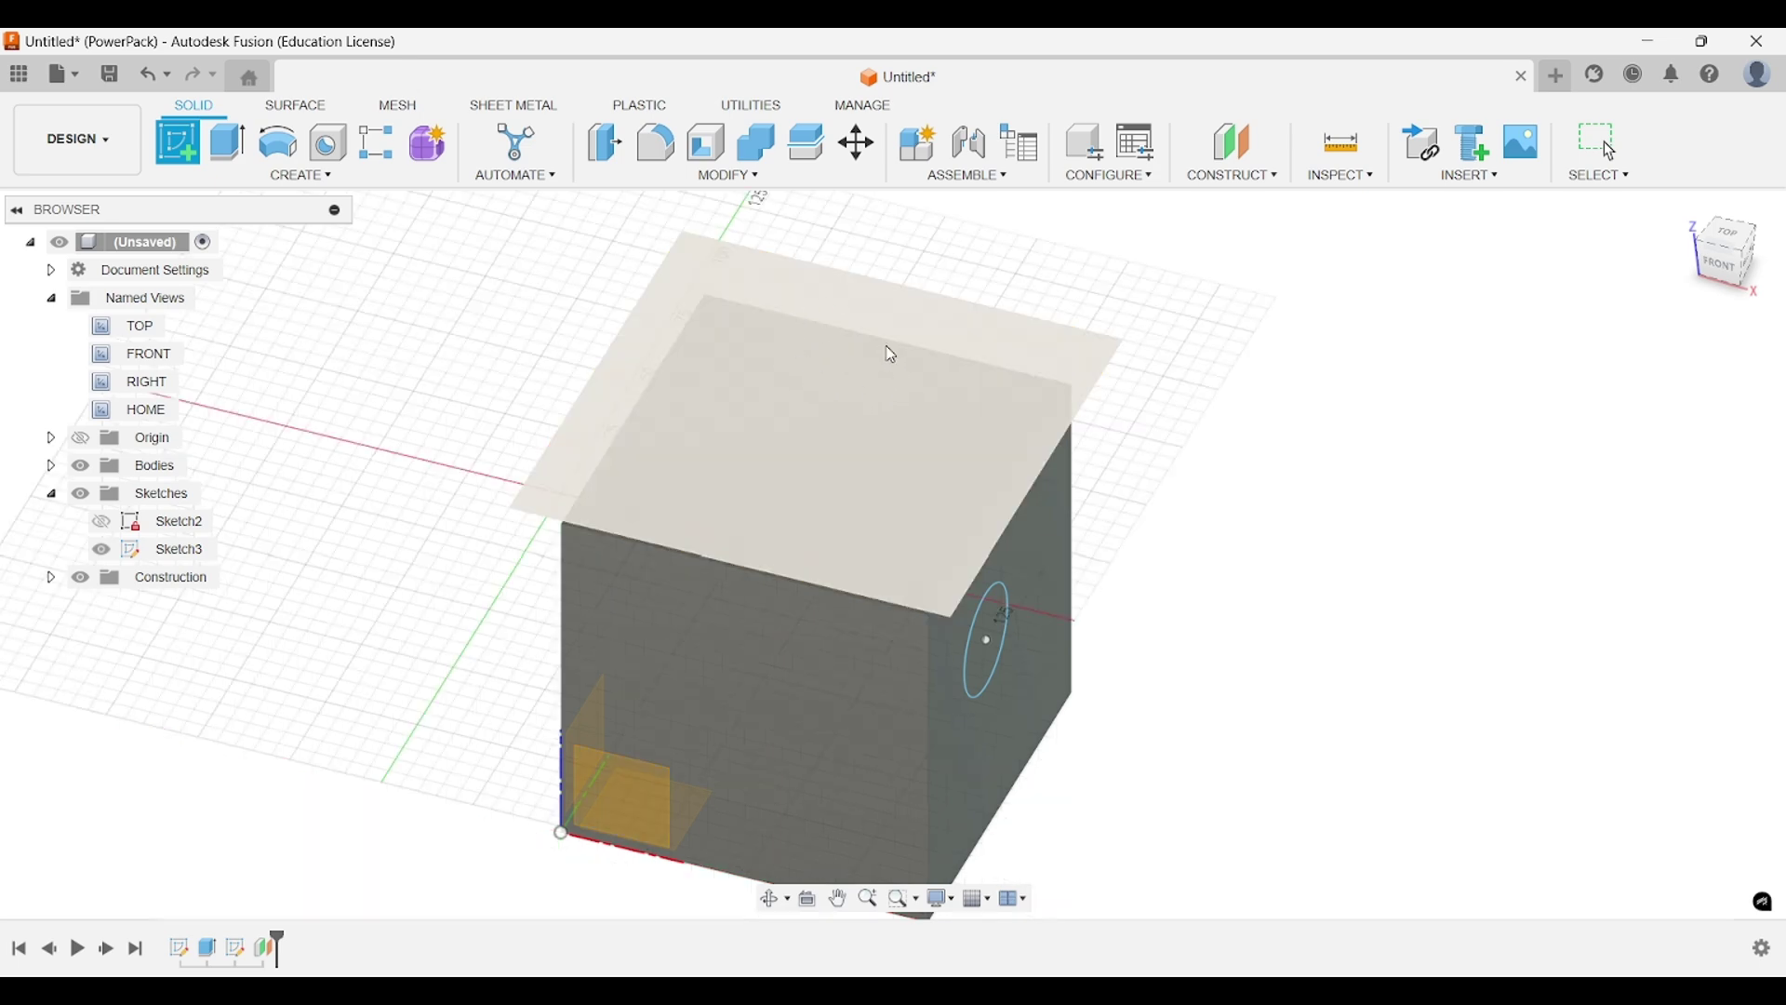
pyautogui.click(841, 352)
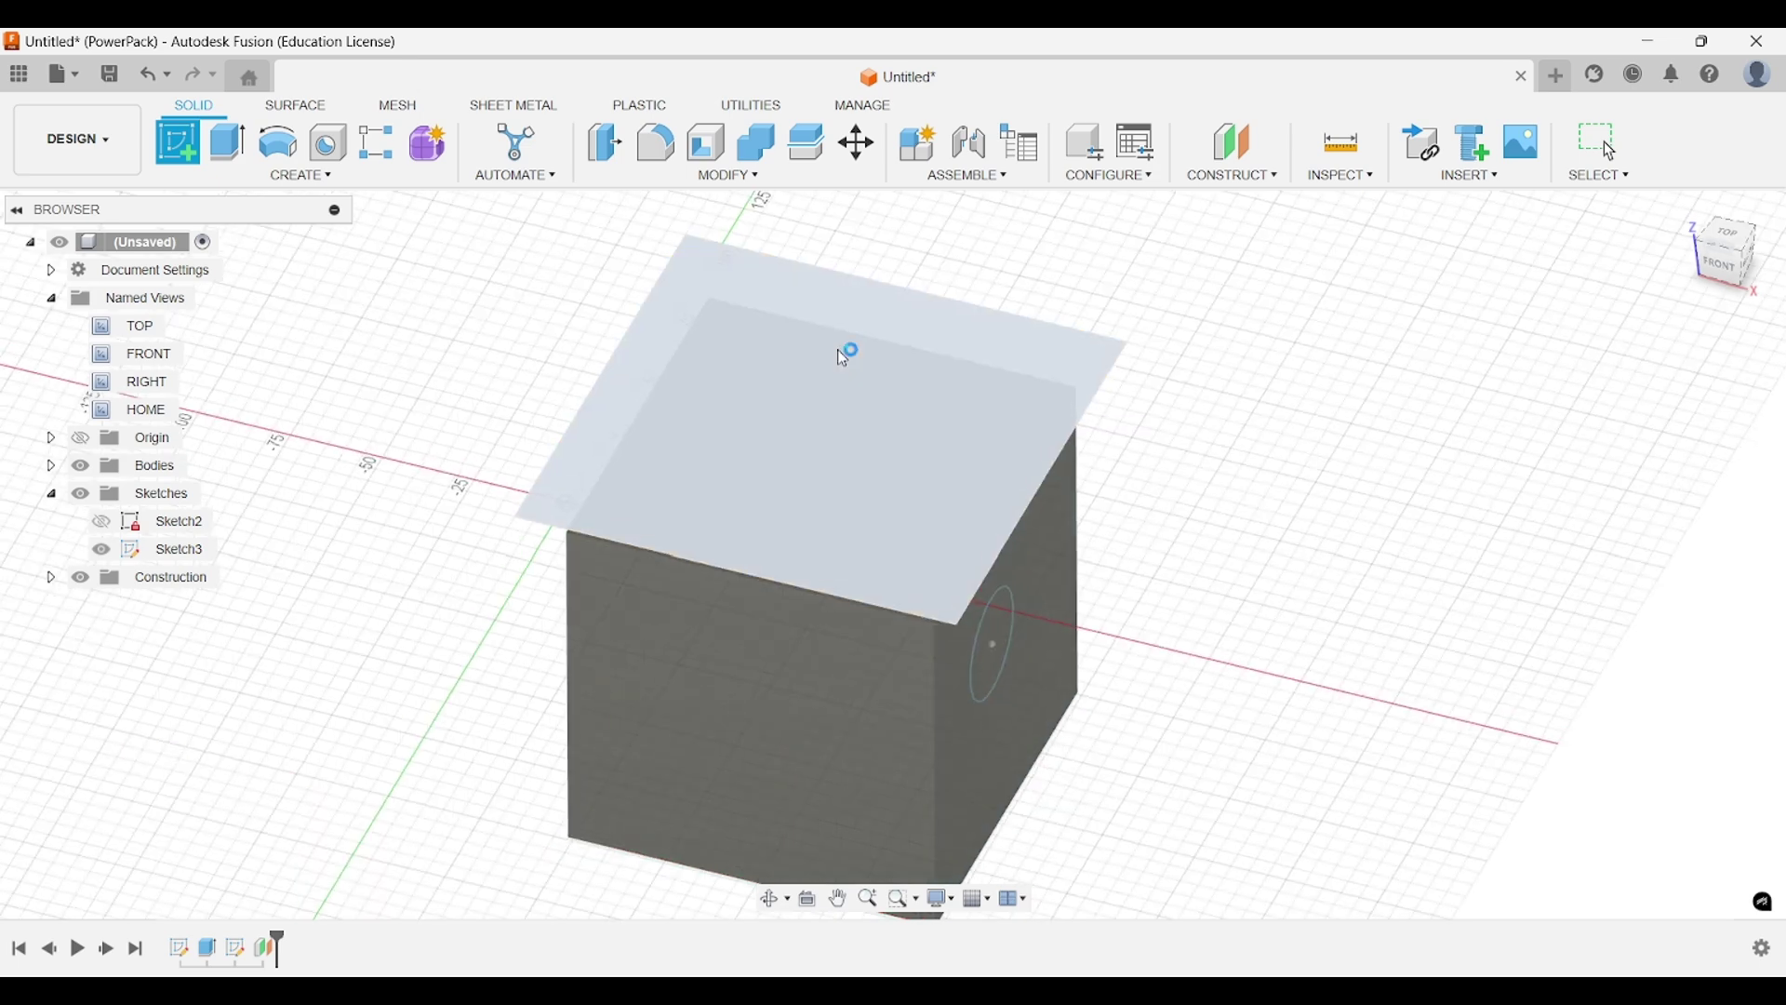
pyautogui.moveTo(576, 500); pyautogui.dragTo(512, 544, button='middle')
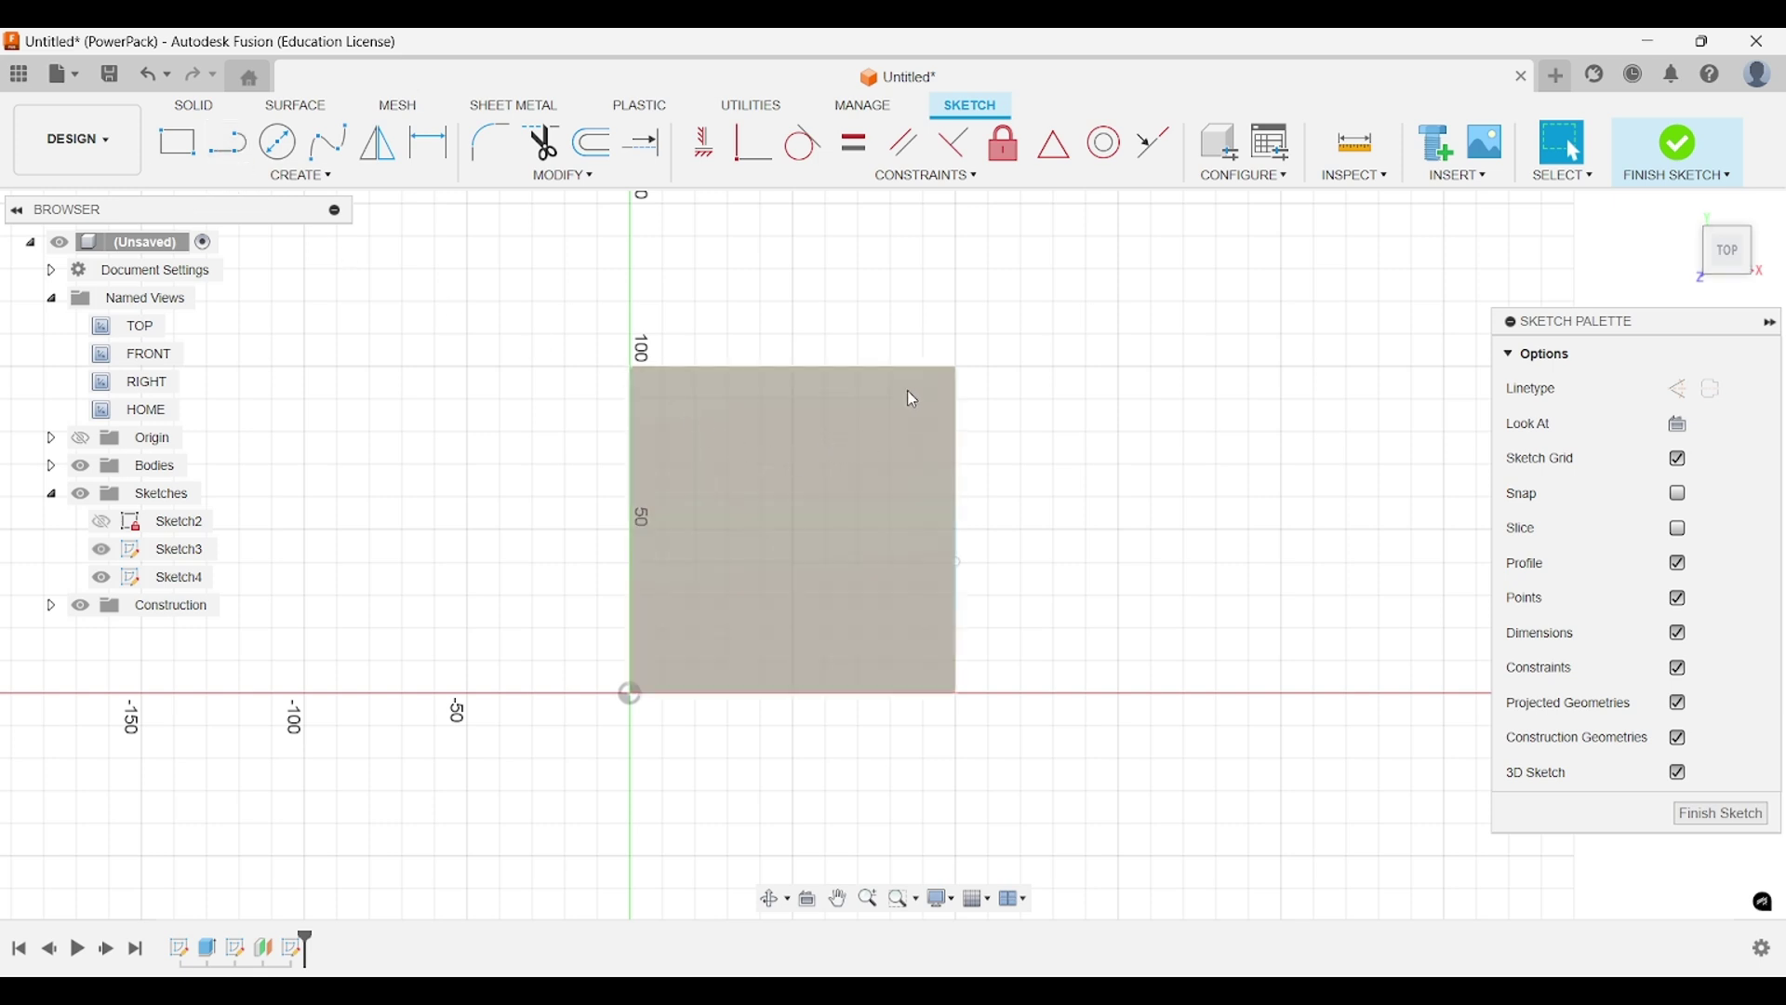
# Draw a 100 mm diameter circle centred slightly off the middle of the cube's top outline and finish the sketch.
pyautogui.click(278, 143)
pyautogui.click(769, 478)
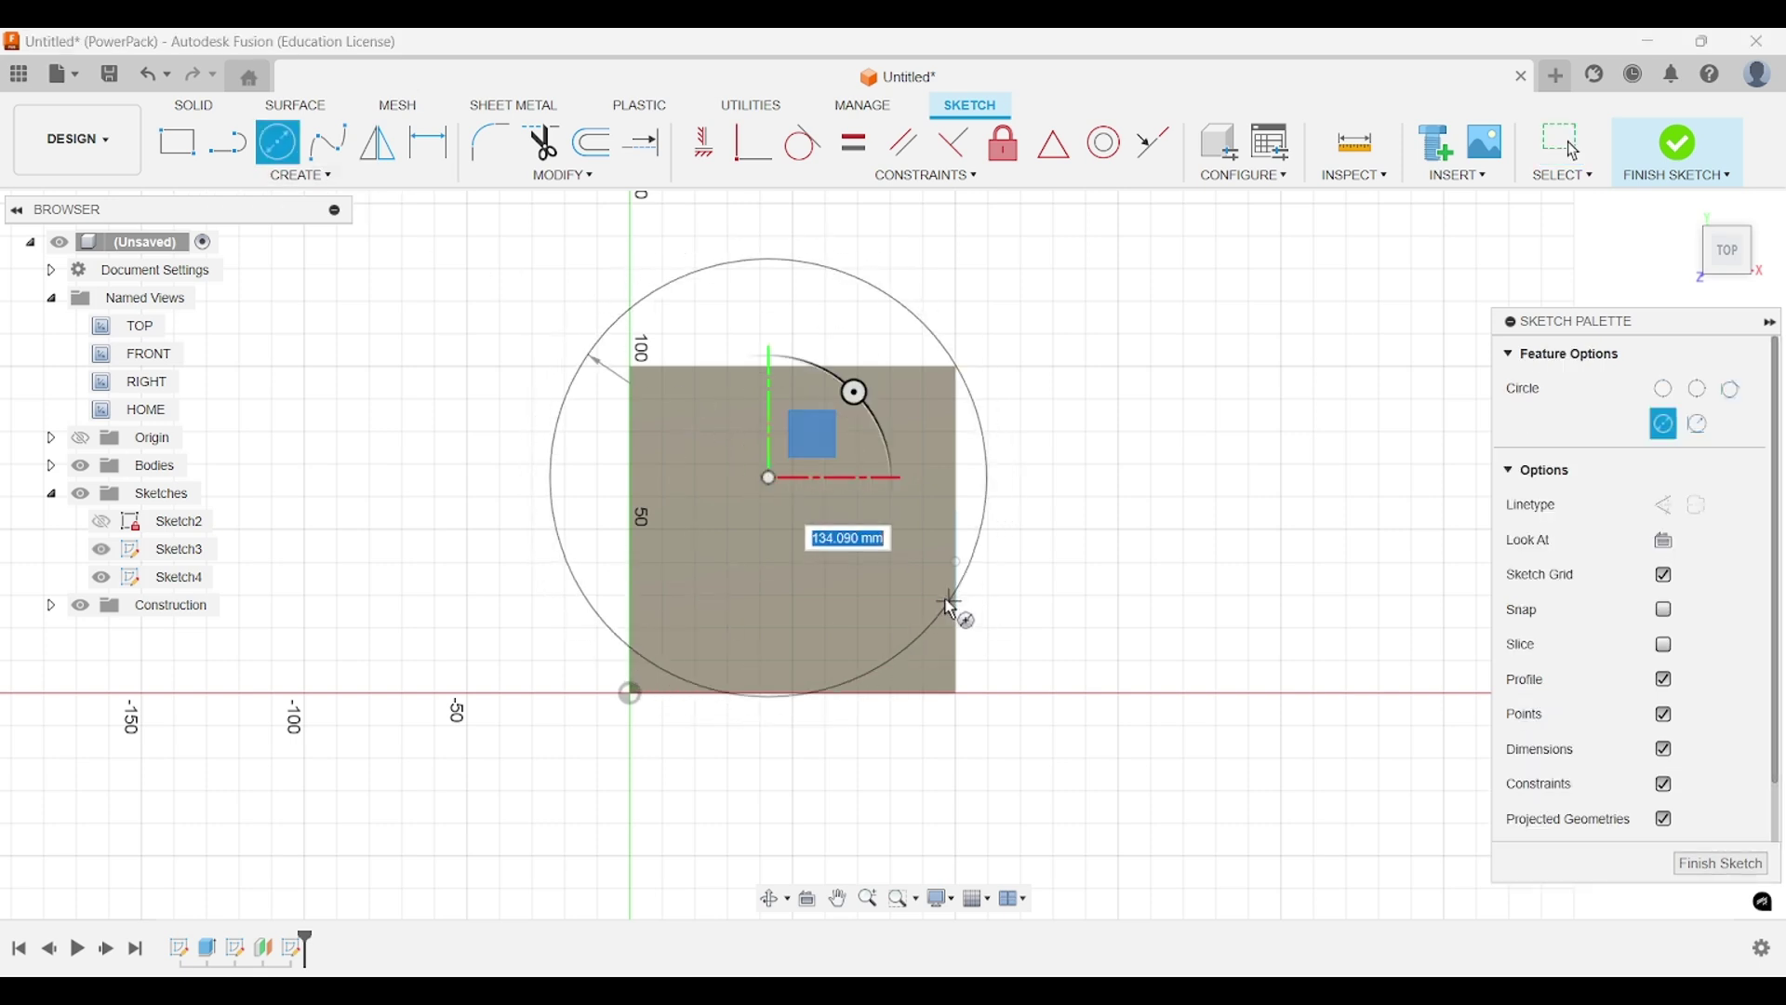
pyautogui.write('00')
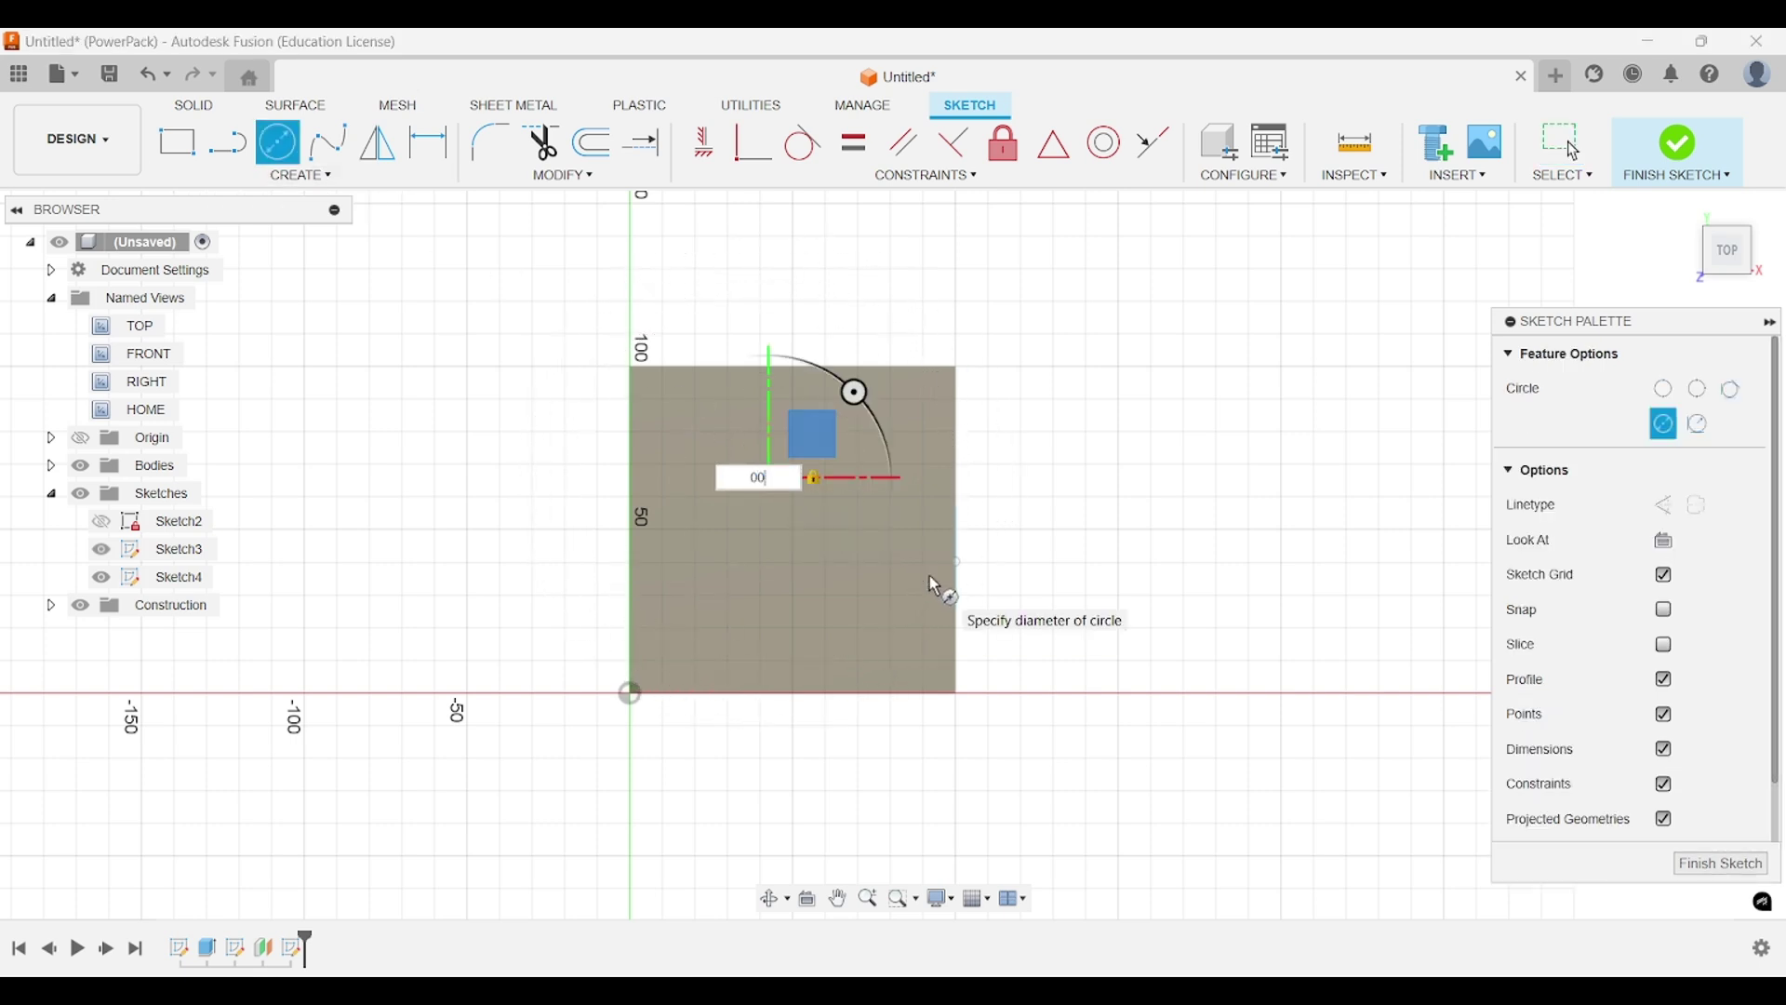
pyautogui.write('11')
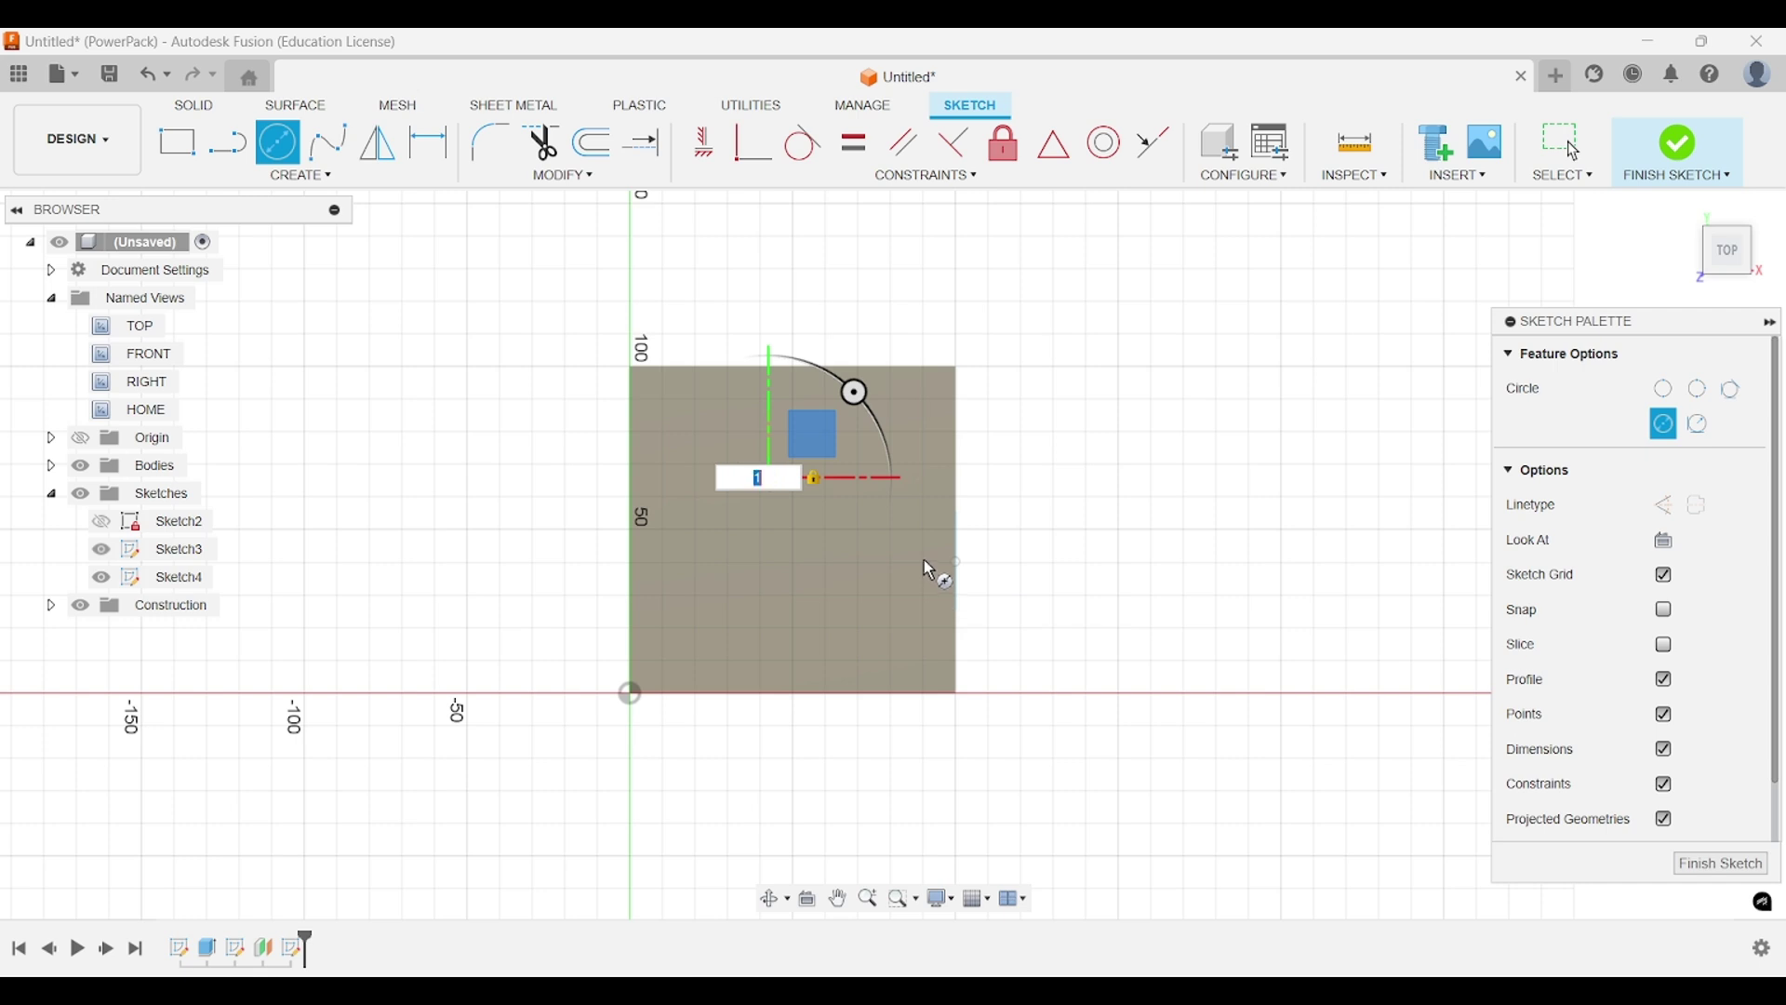
pyautogui.write('1')
pyautogui.press('BackSpace')
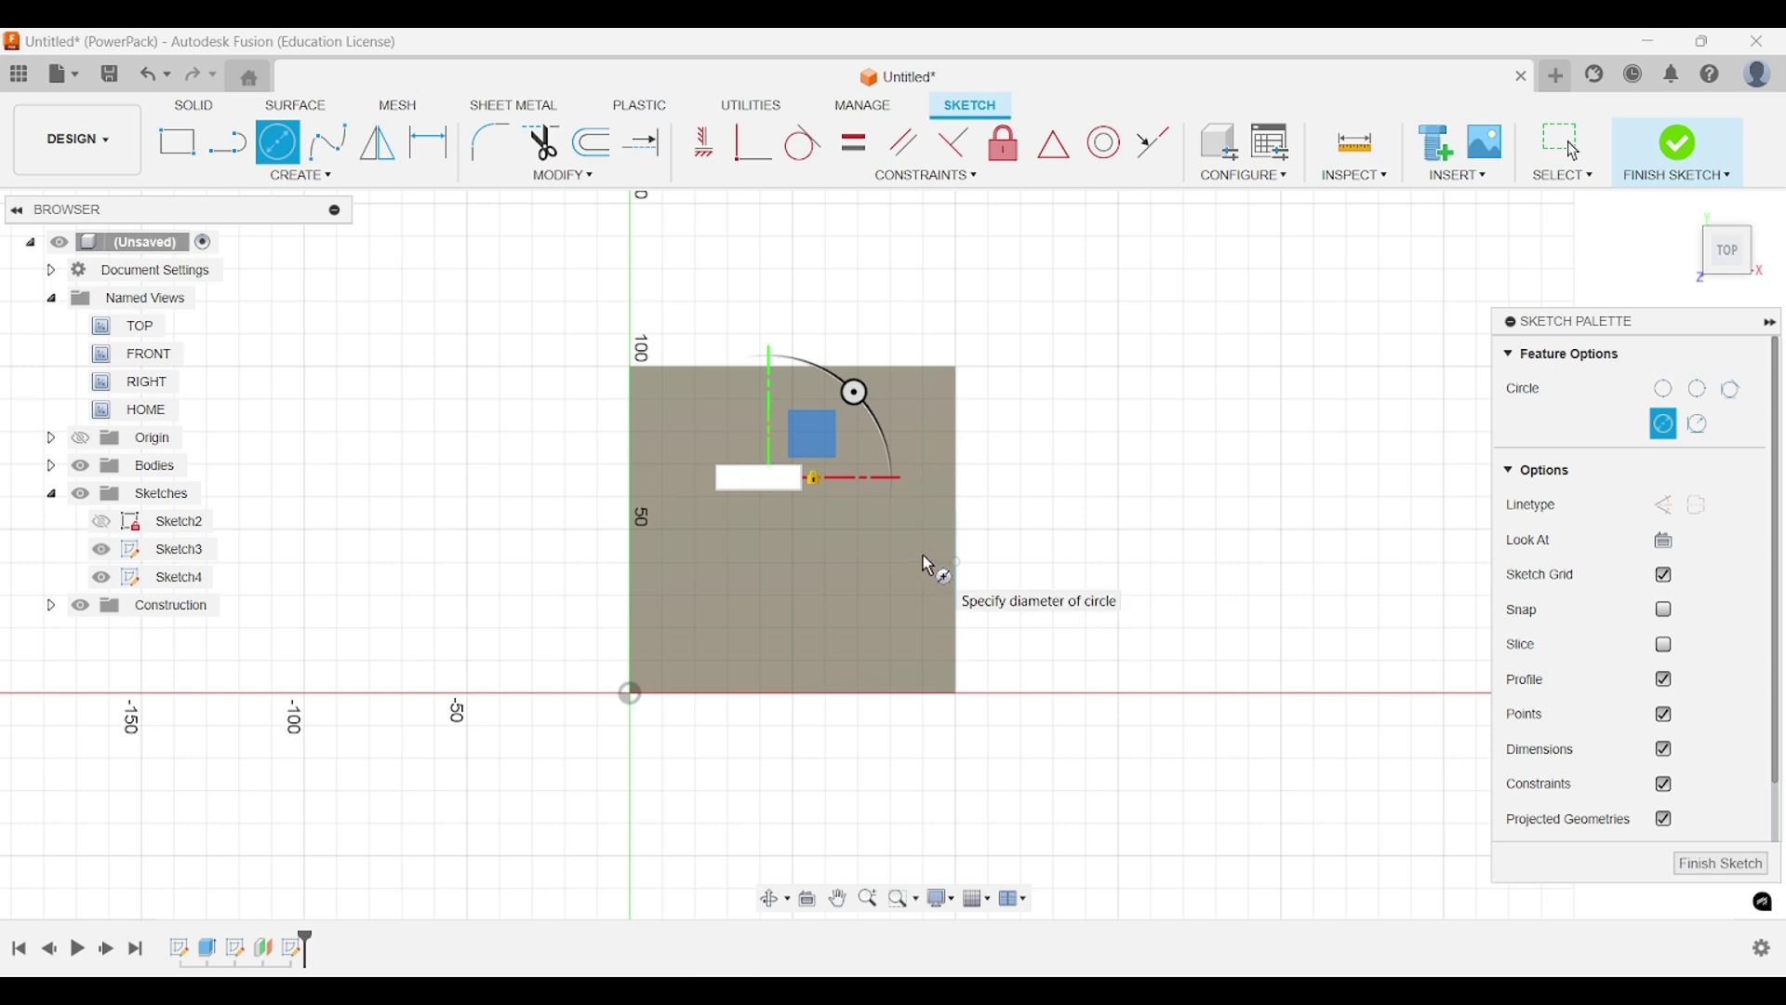
pyautogui.write('100')
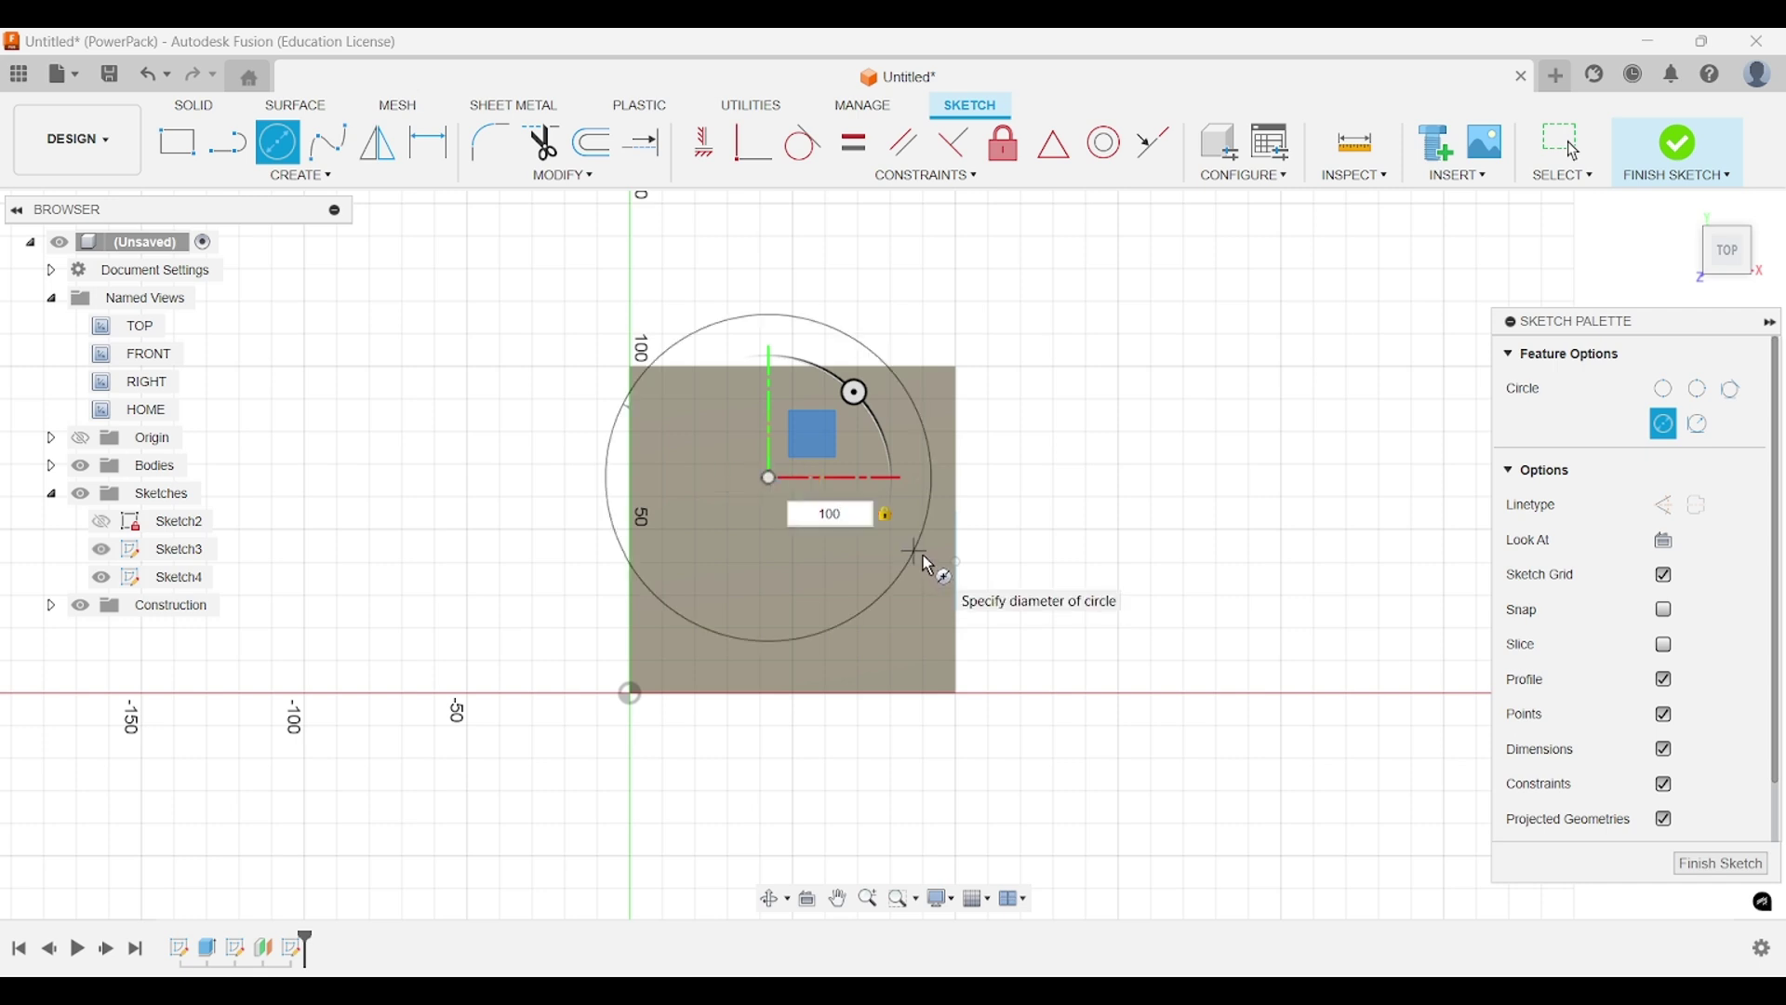
pyautogui.press('Return')
pyautogui.press('Escape')
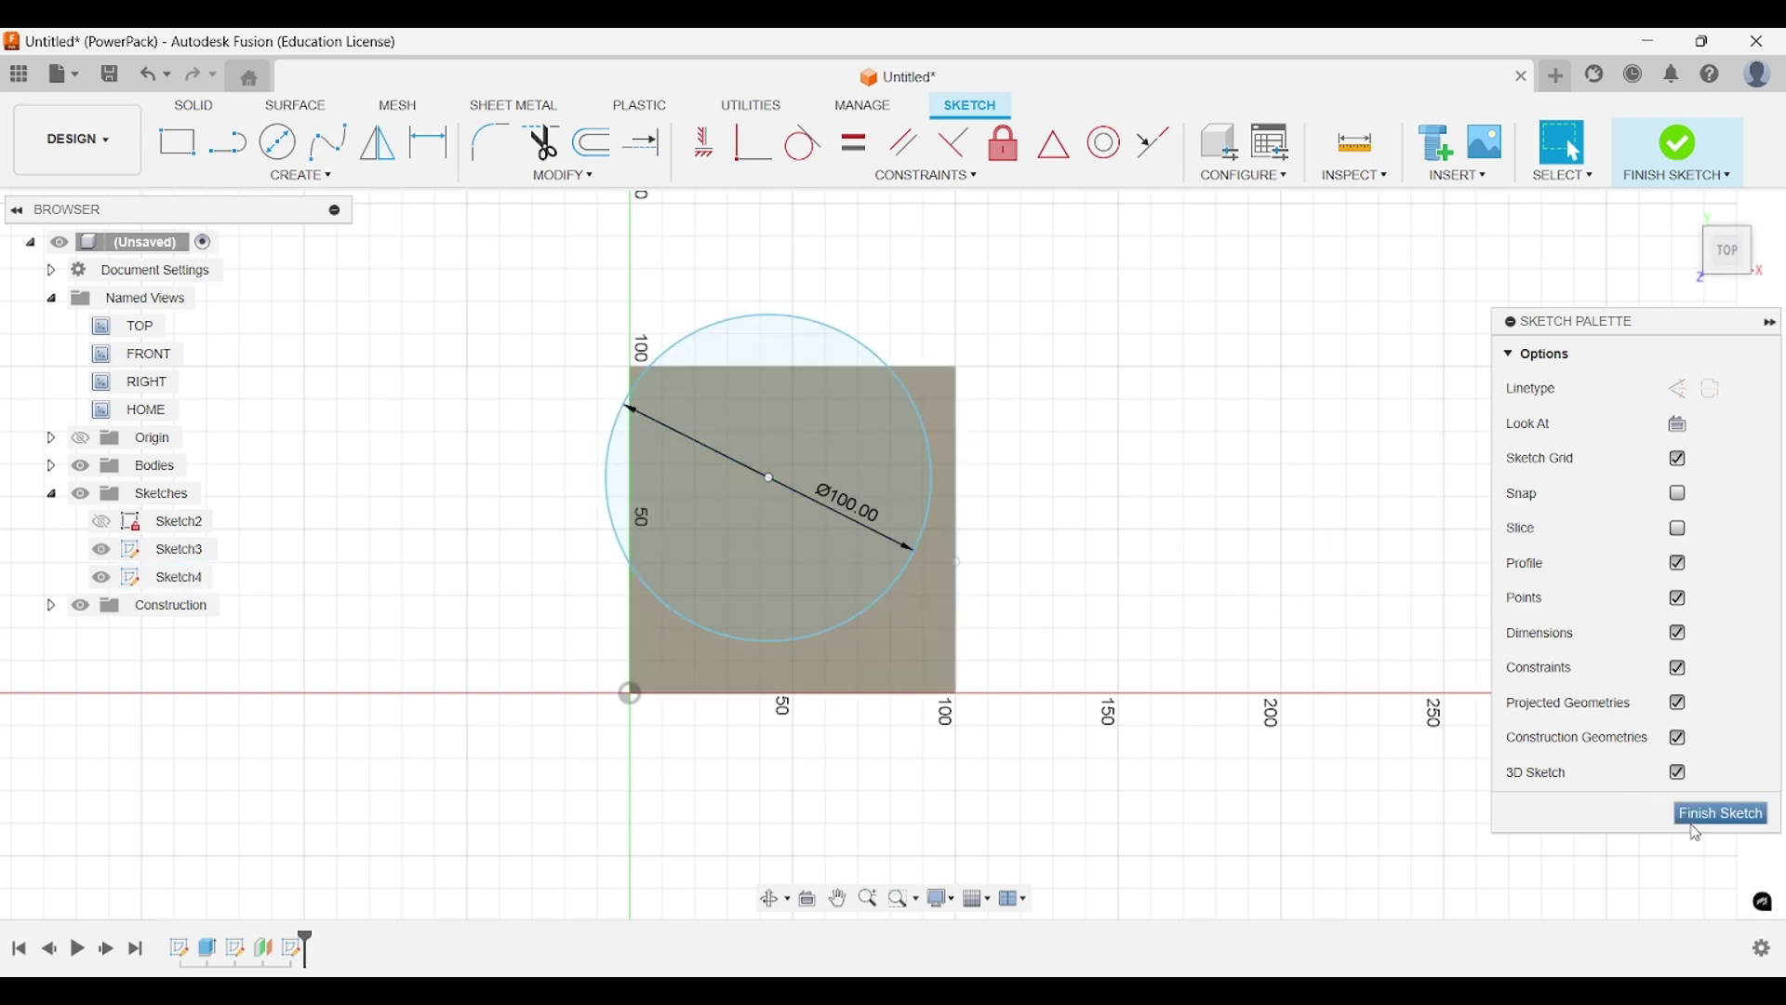
pyautogui.click(1723, 814)
# Examine from several angles how the circle on the offset plane sits above the cube compared with the circle on its right face.
pyautogui.keyDown('shift'); pyautogui.moveTo(1141, 594); pyautogui.dragTo(1069, 433, button='middle'); pyautogui.keyUp('shift')
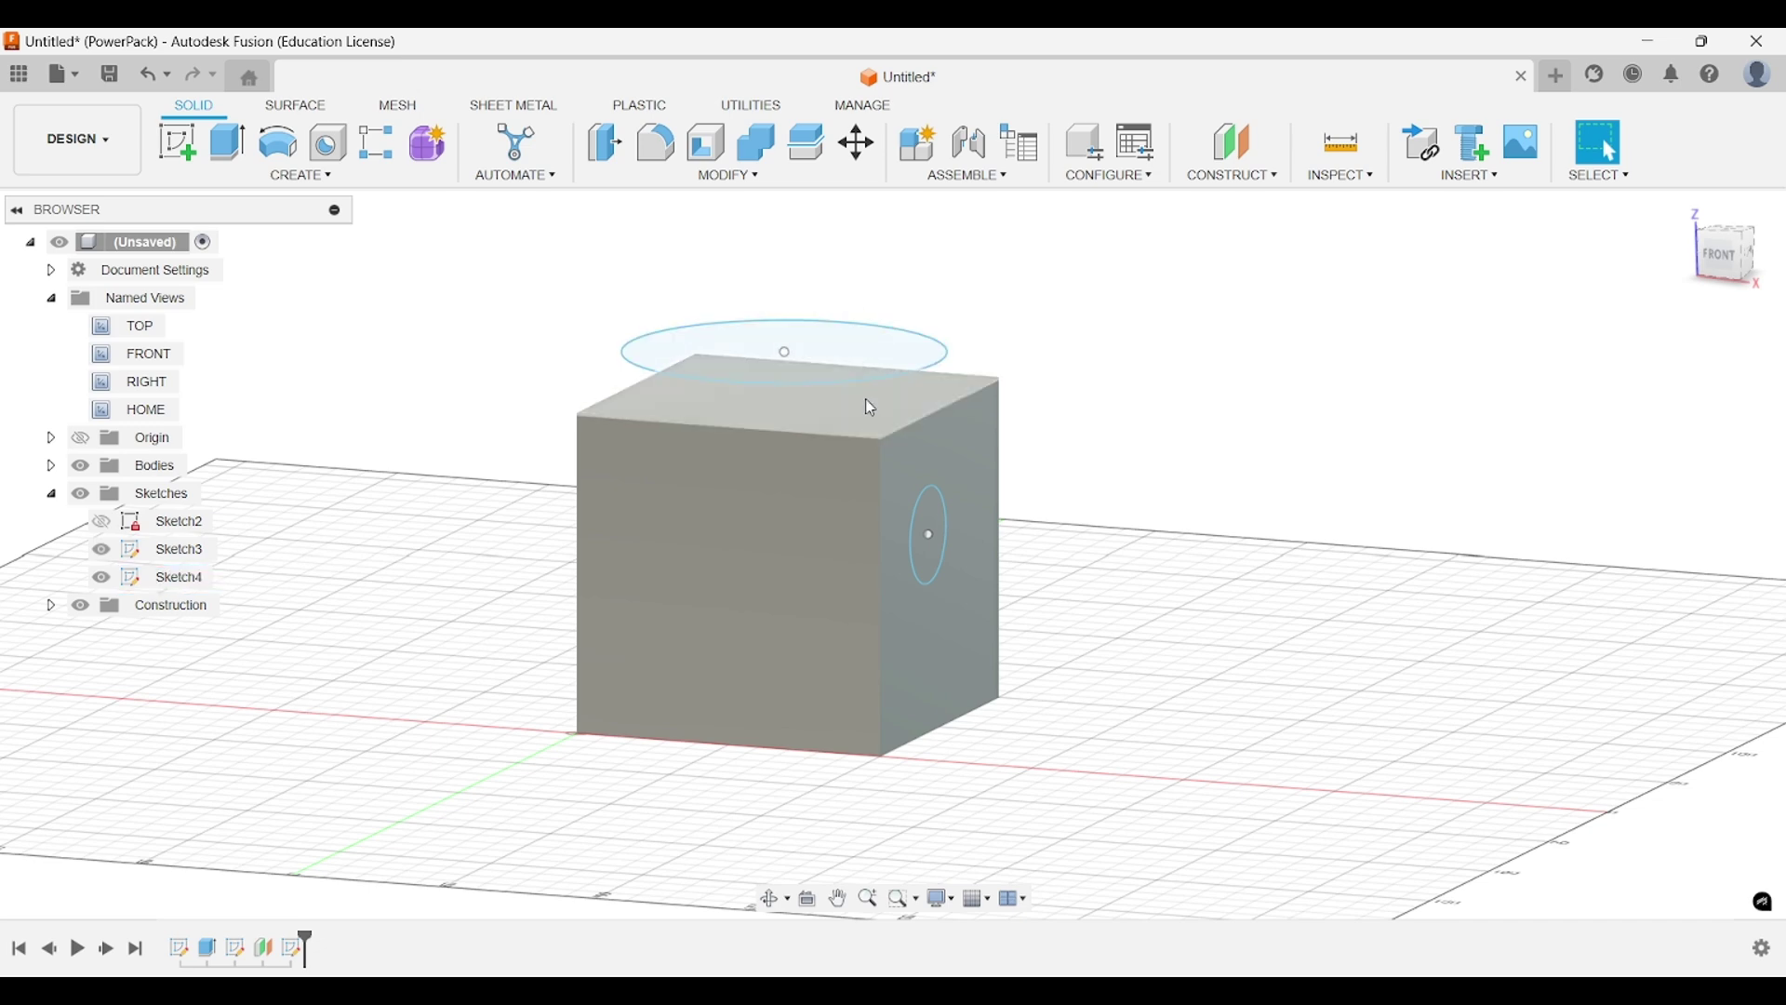
pyautogui.keyDown('shift'); pyautogui.moveTo(992, 391); pyautogui.dragTo(1085, 531, button='middle'); pyautogui.keyUp('shift')
pyautogui.keyDown('shift'); pyautogui.moveTo(1093, 481); pyautogui.dragTo(1036, 480, button='middle'); pyautogui.keyUp('shift')
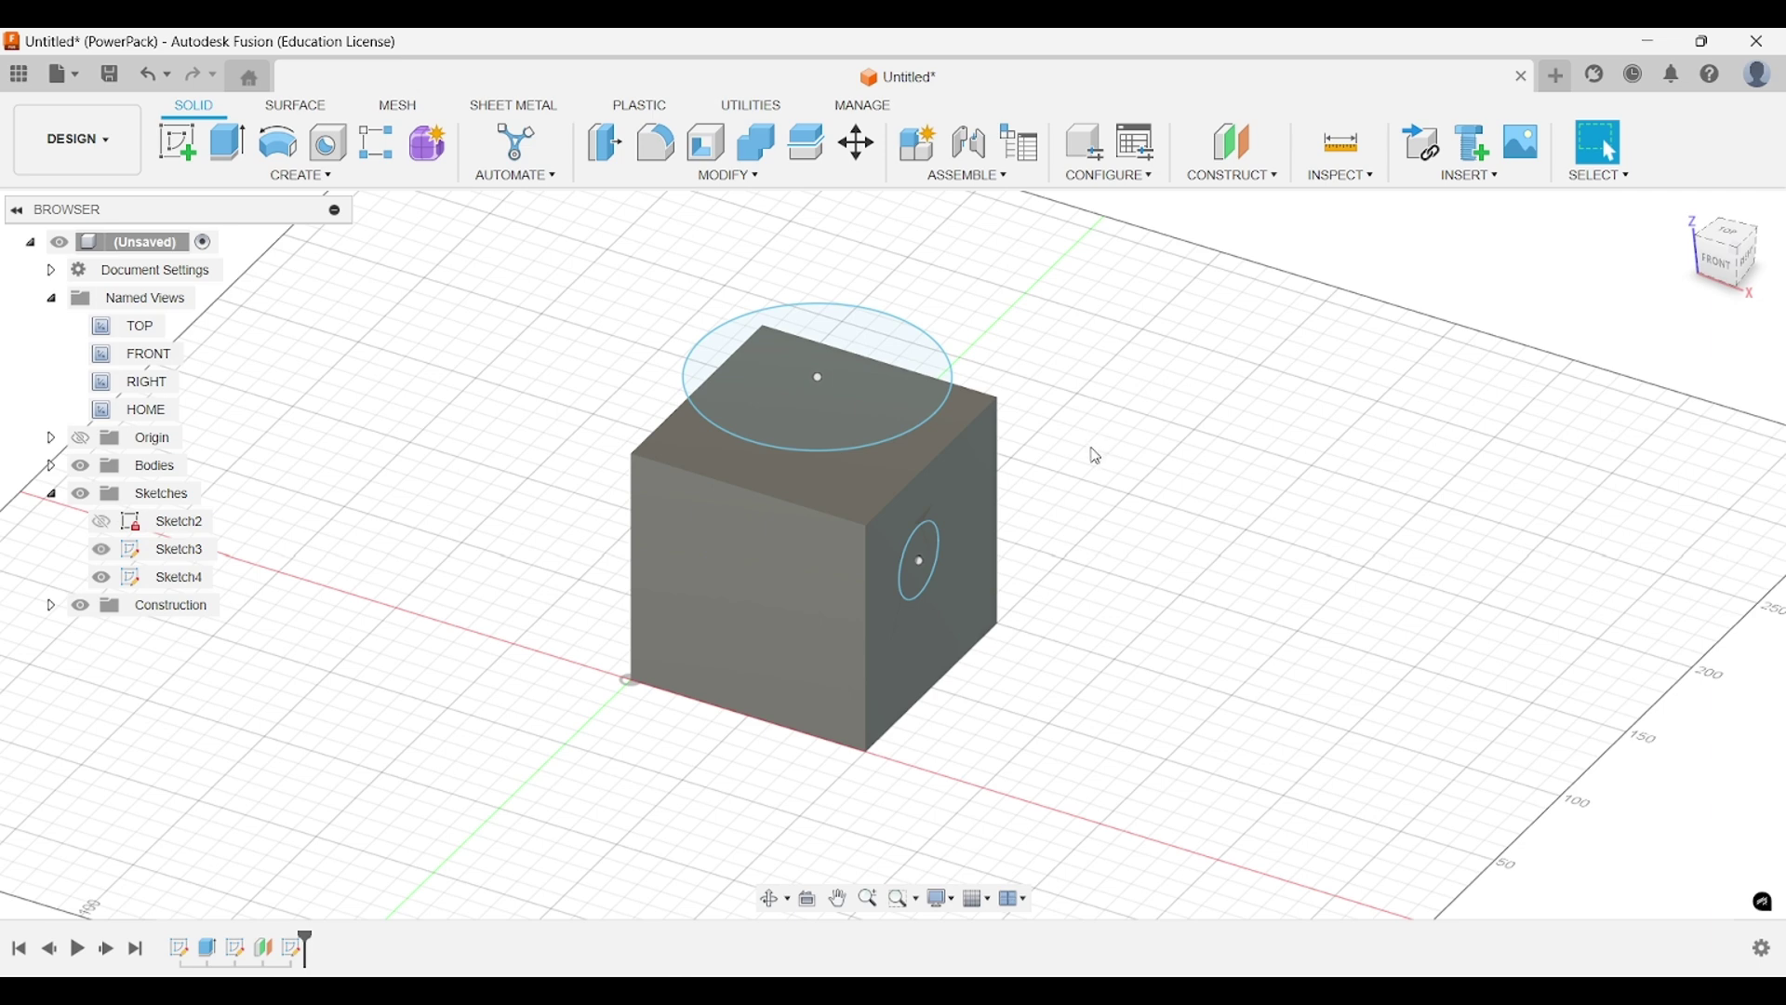
pyautogui.moveTo(1096, 456); pyautogui.dragTo(1077, 474, button='middle')
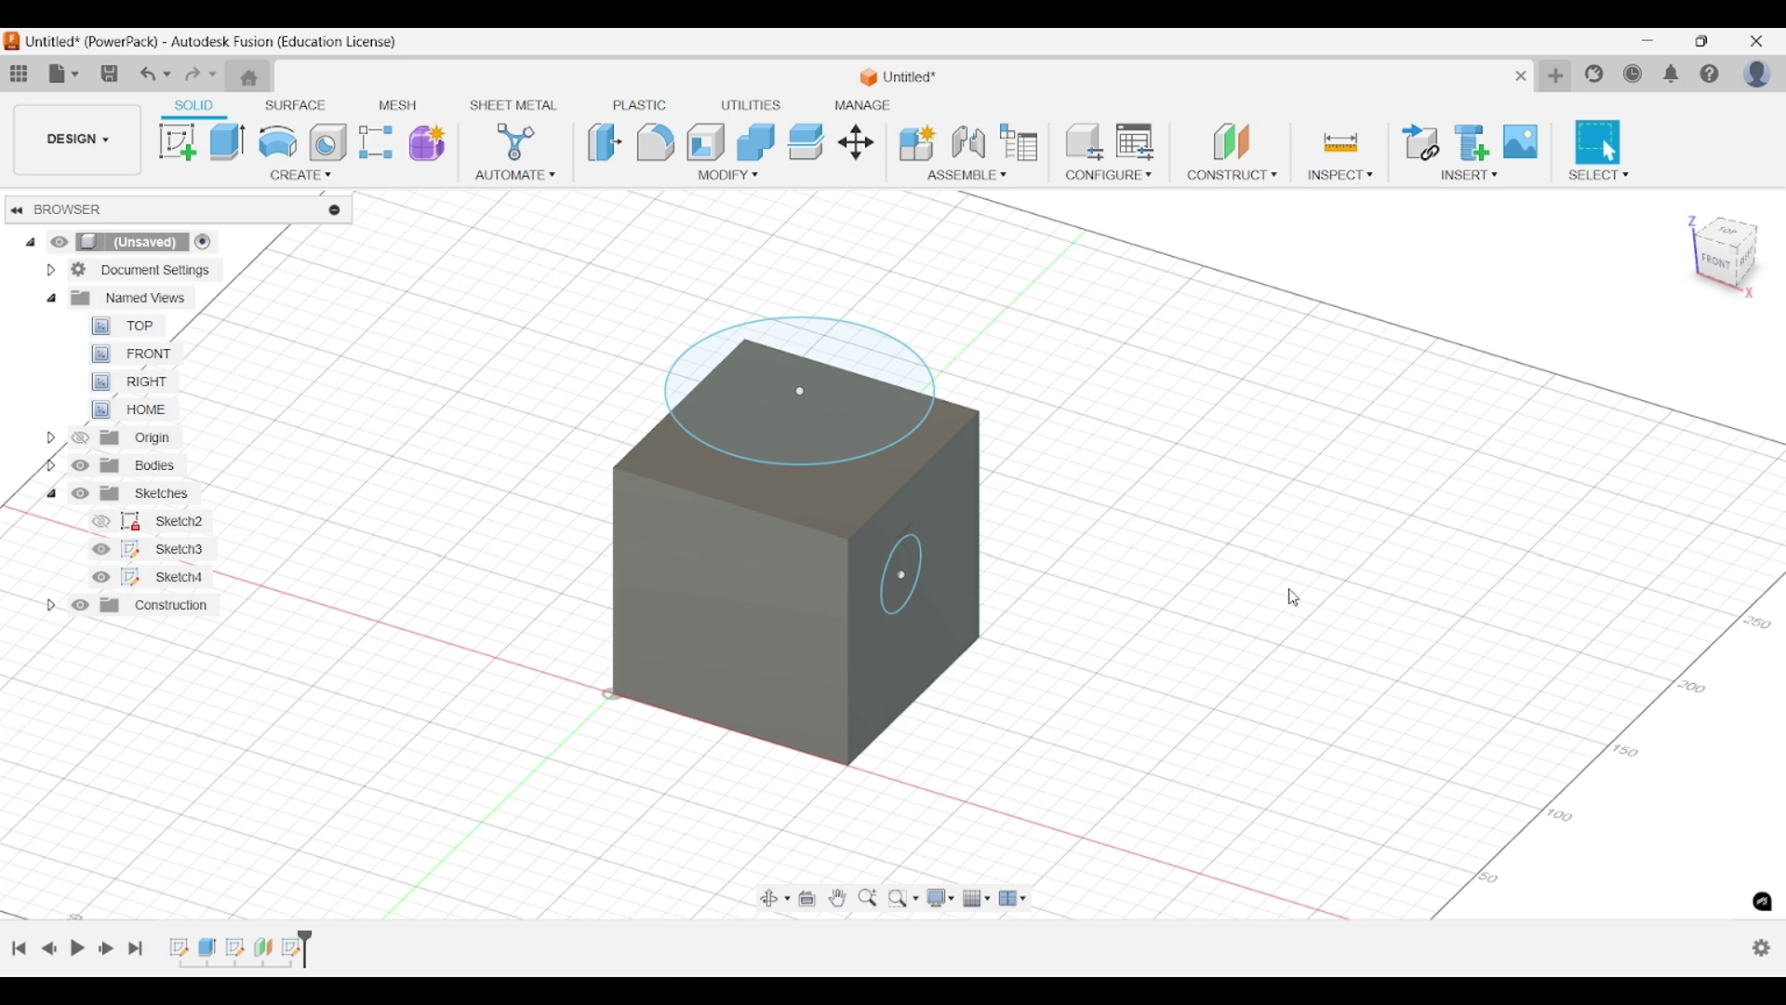
pyautogui.moveTo(1295, 598); pyautogui.dragTo(1354, 628, button='middle')
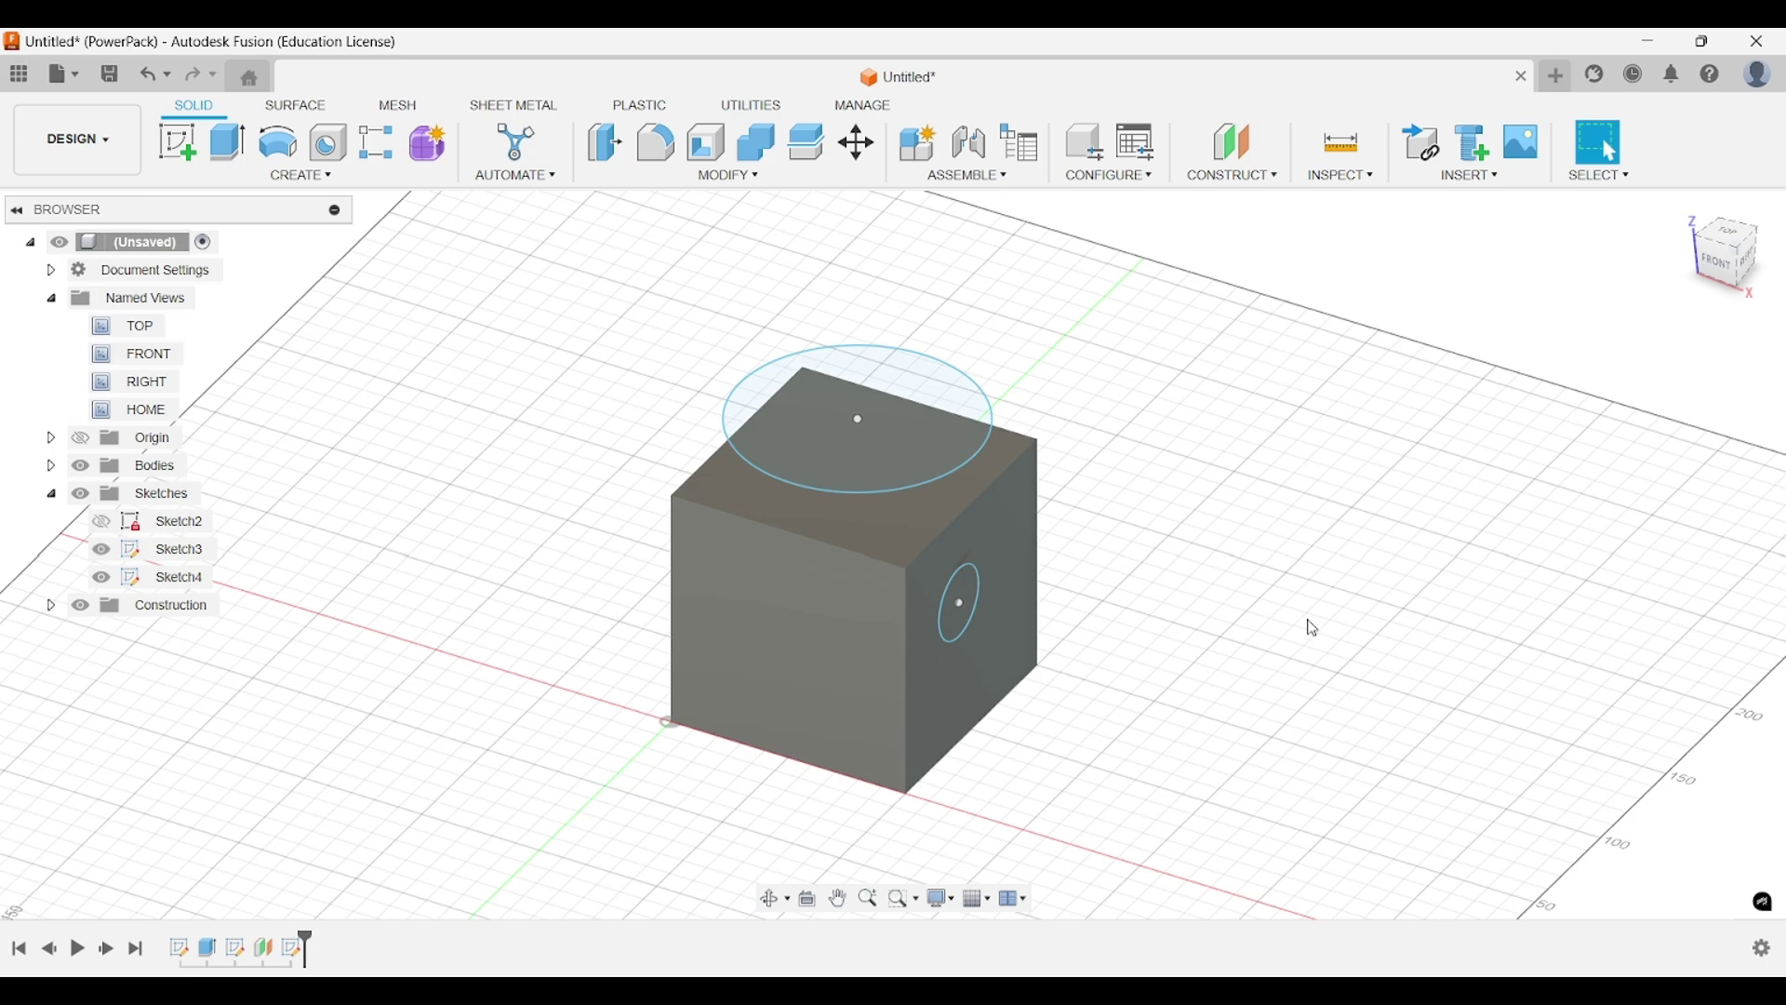
pyautogui.moveTo(1284, 630)
pyautogui.keyDown('shift'); pyautogui.mouseDown(button='middle')
pyautogui.moveTo(1248, 650)
pyautogui.moveTo(1304, 645)
pyautogui.moveTo(1163, 612)
pyautogui.moveTo(1200, 586)
pyautogui.moveTo(1156, 618)
pyautogui.moveTo(1024, 516)
pyautogui.moveTo(1144, 484)
pyautogui.moveTo(1108, 438)
pyautogui.mouseUp(button='middle'); pyautogui.keyUp('shift')
pyautogui.scroll(3, 1091, 535)
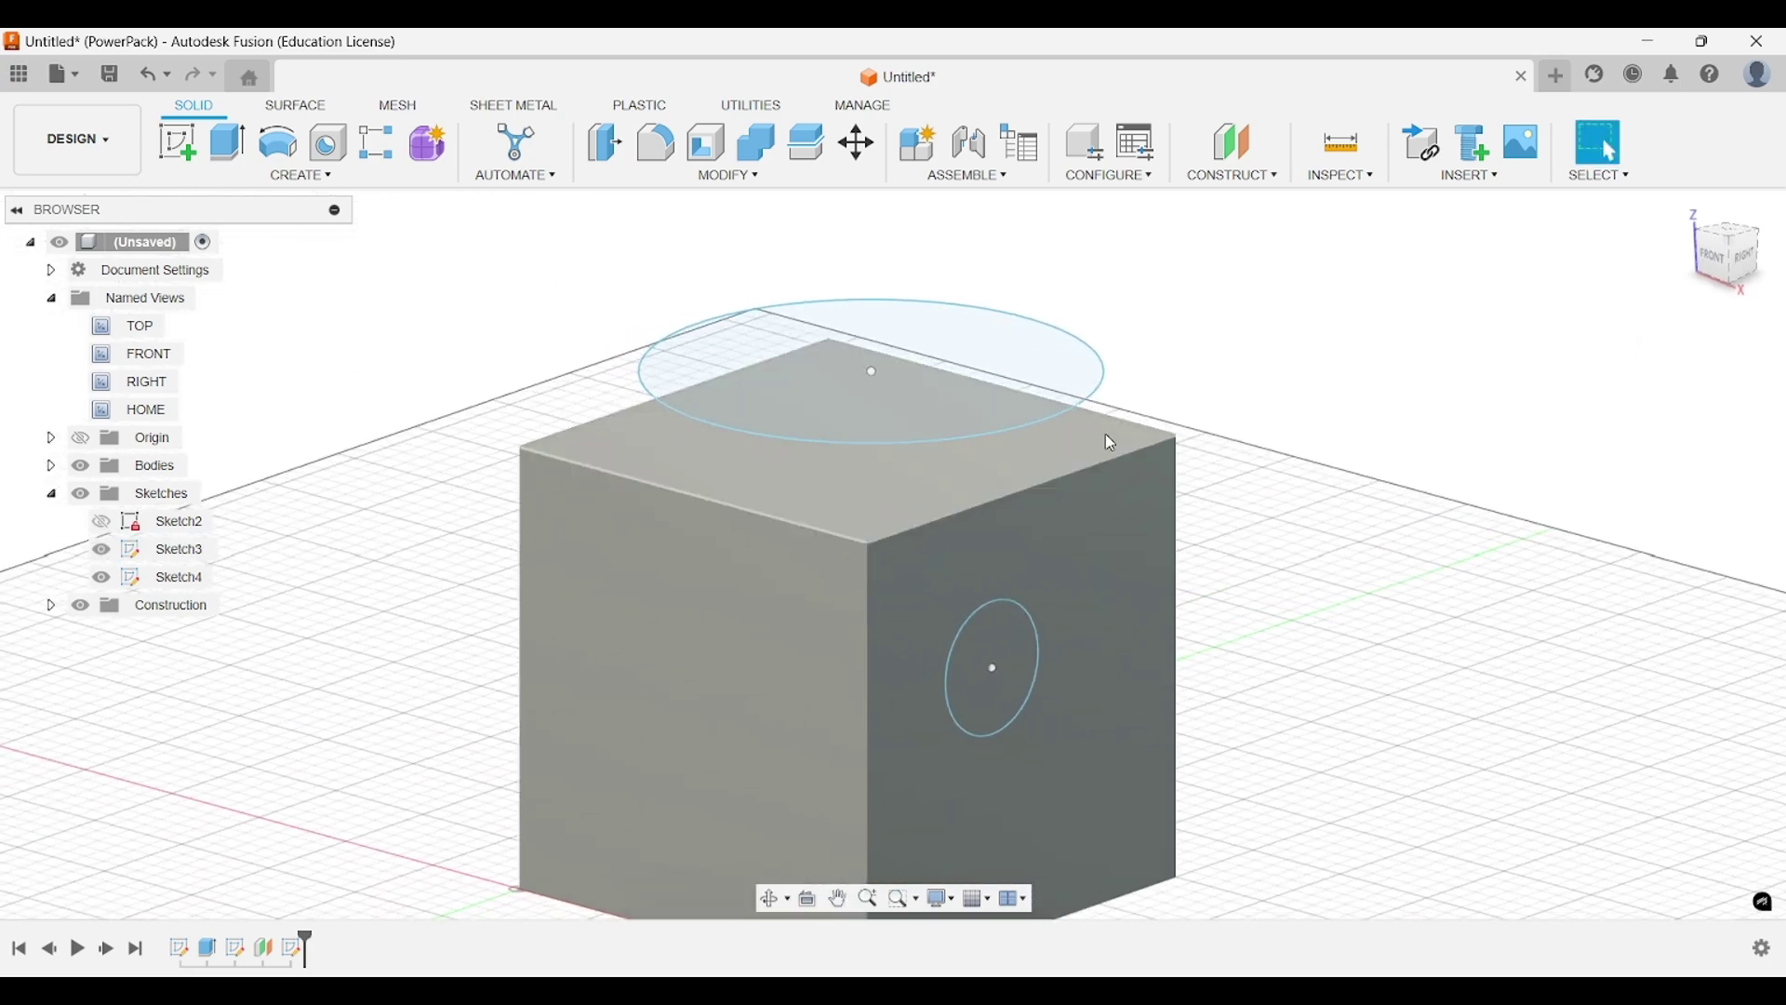
pyautogui.keyDown('shift'); pyautogui.moveTo(1284, 522); pyautogui.dragTo(1244, 499, button='middle'); pyautogui.keyUp('shift')
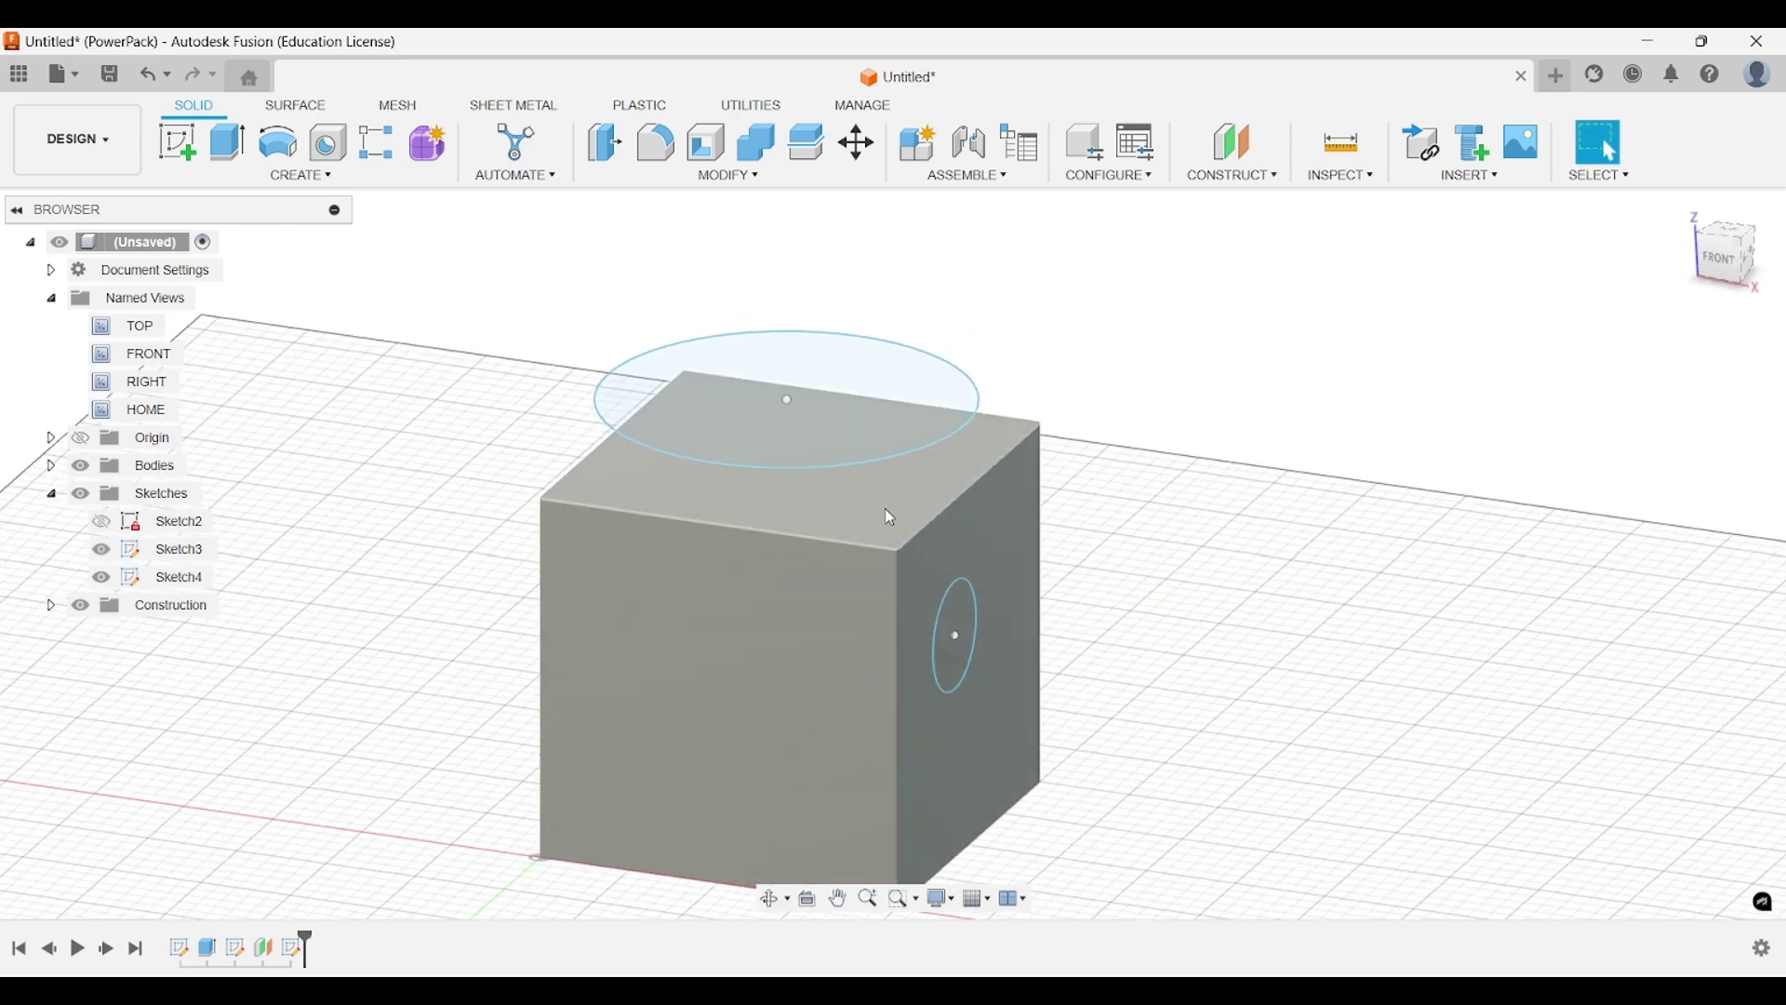
pyautogui.keyDown('shift'); pyautogui.moveTo(902, 497); pyautogui.dragTo(889, 456, button='middle'); pyautogui.keyUp('shift')
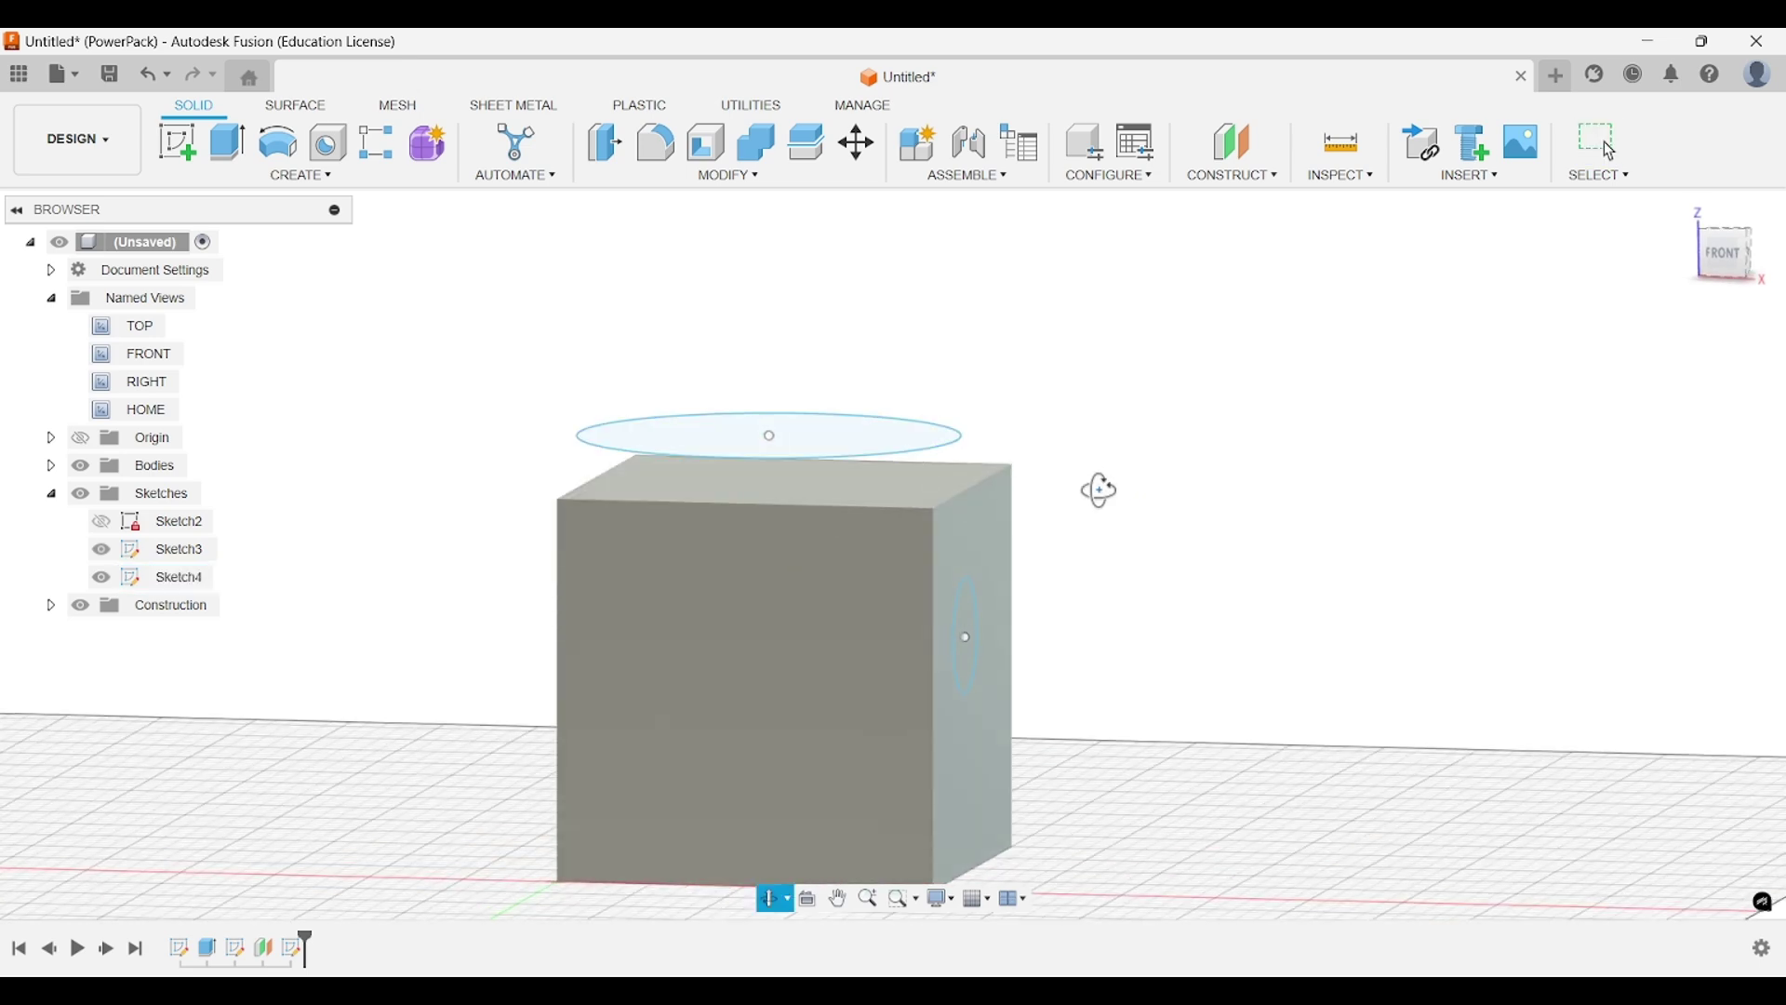
pyautogui.keyDown('shift'); pyautogui.moveTo(1098, 486); pyautogui.dragTo(1027, 489, button='middle'); pyautogui.keyUp('shift')
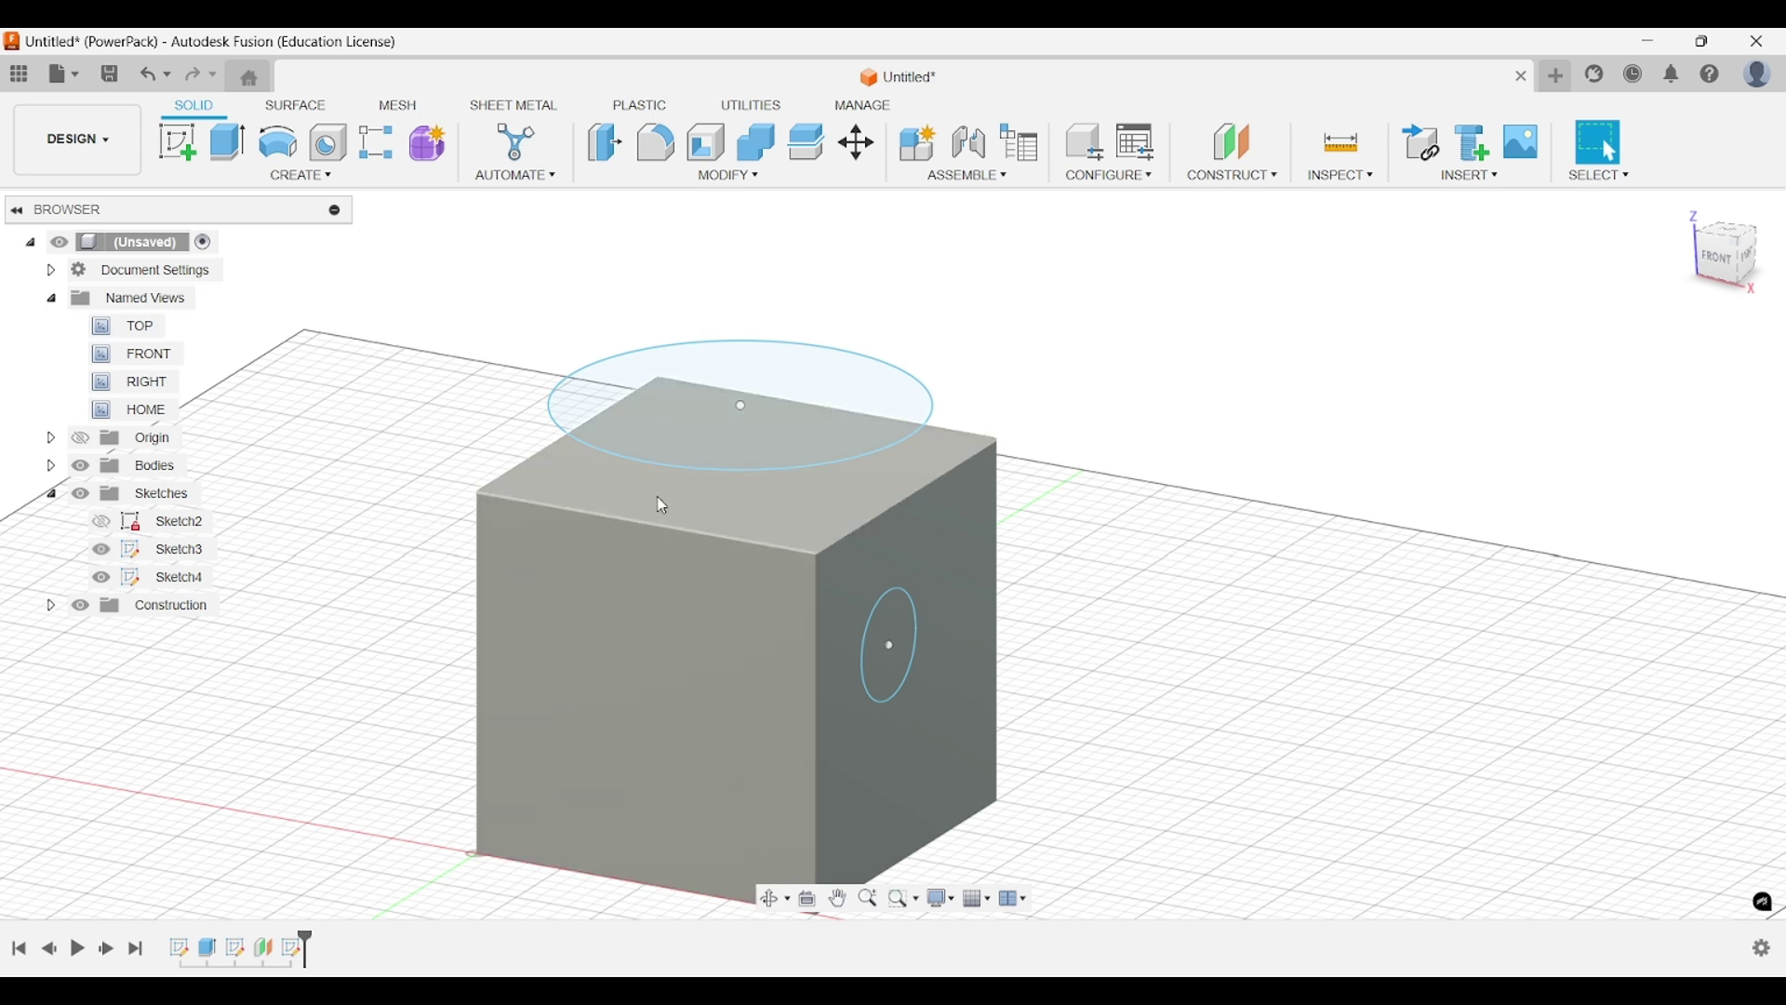
pyautogui.moveTo(660, 503); pyautogui.dragTo(679, 479, button='middle')
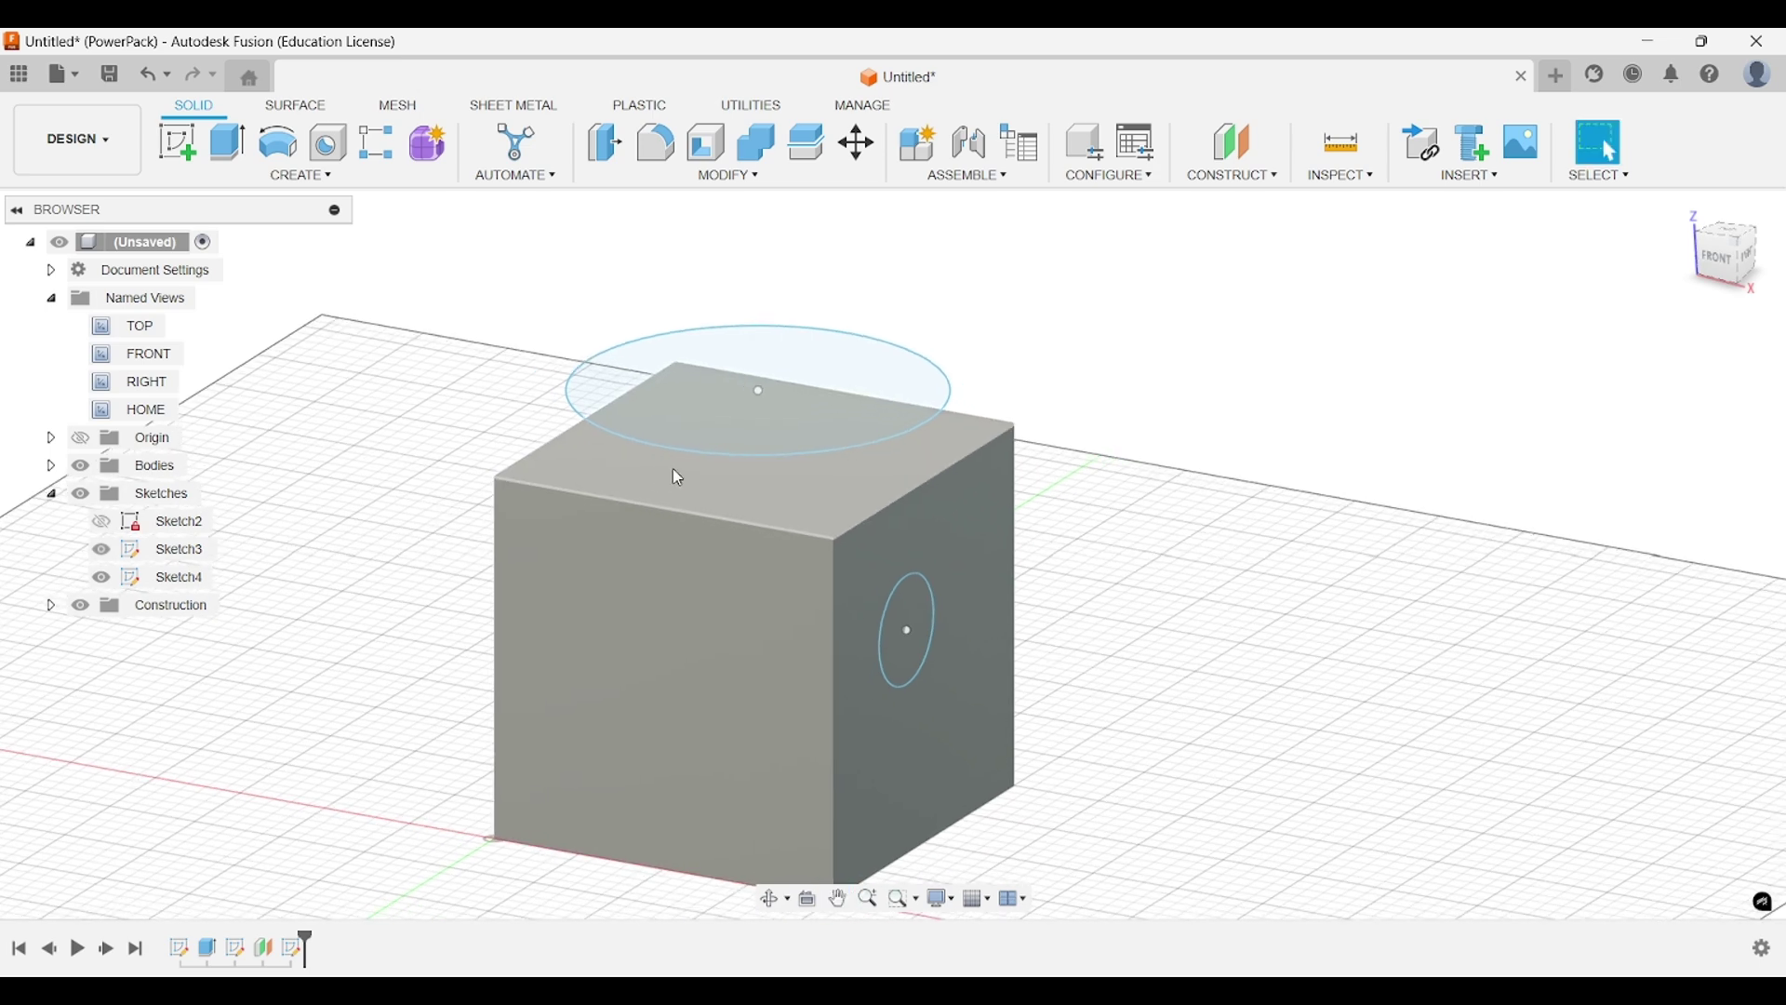
pyautogui.click(601, 414)
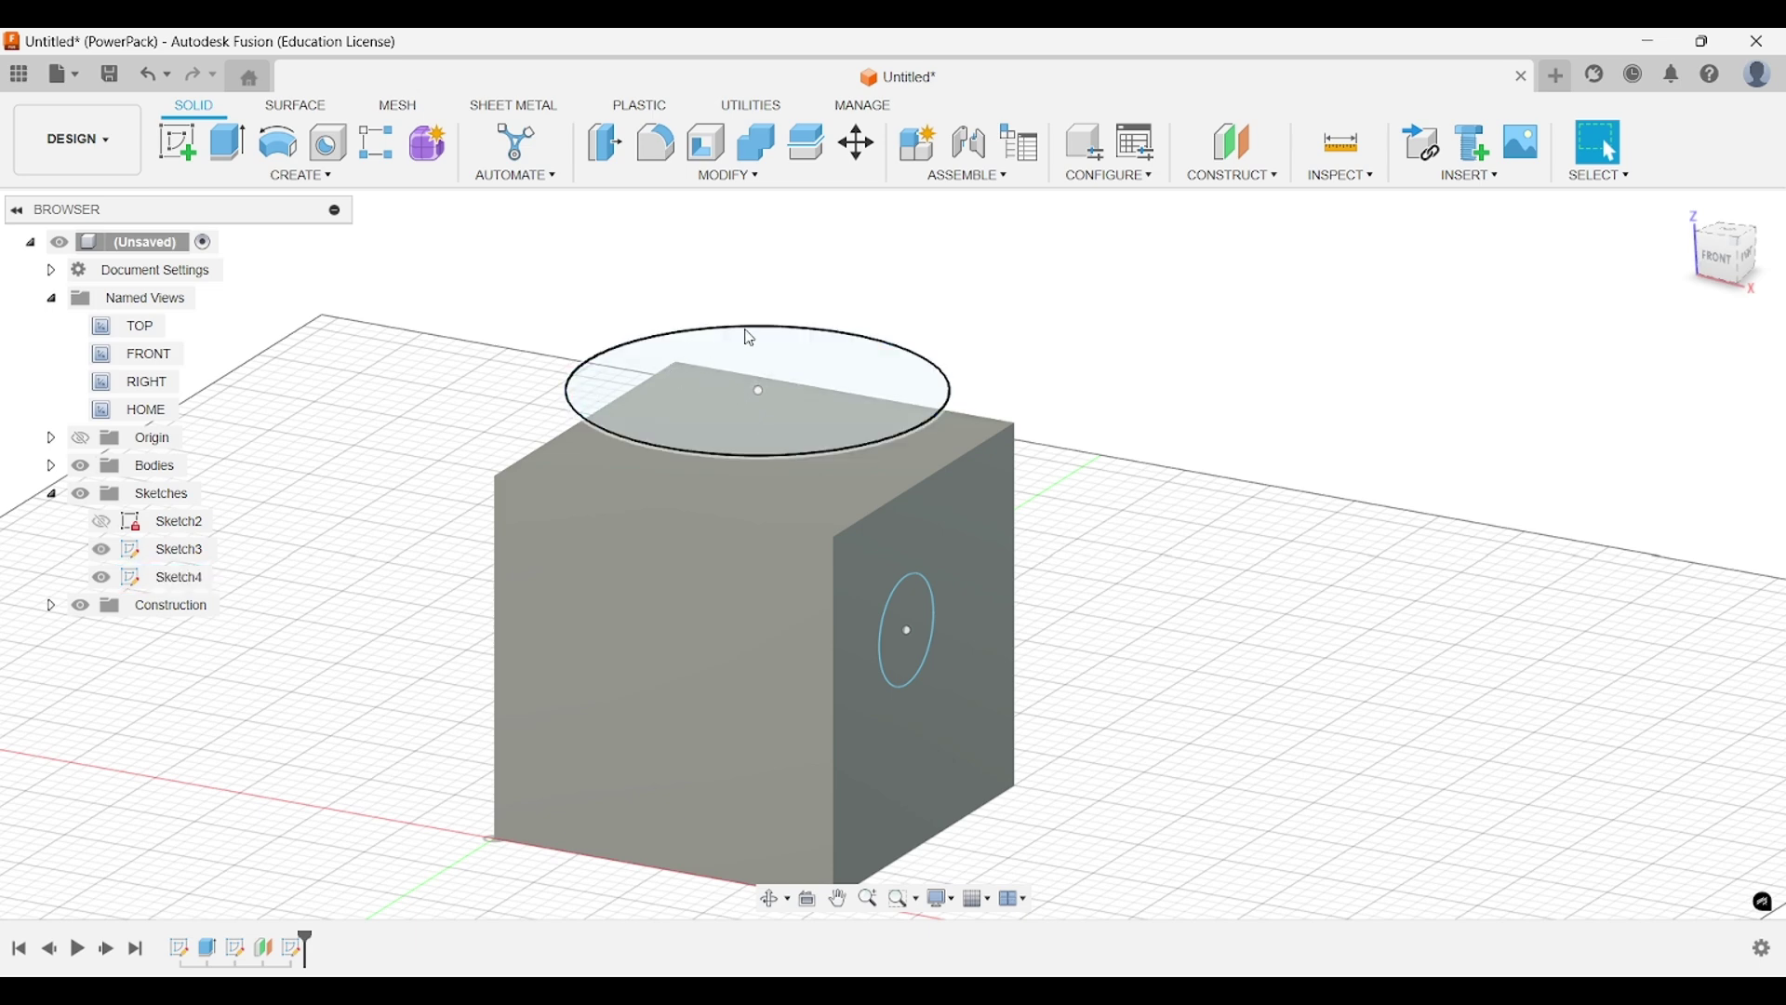
pyautogui.moveTo(1194, 570)
pyautogui.mouseDown(button='middle')
pyautogui.moveTo(1148, 522)
pyautogui.moveTo(1152, 551)
pyautogui.mouseUp(button='middle')
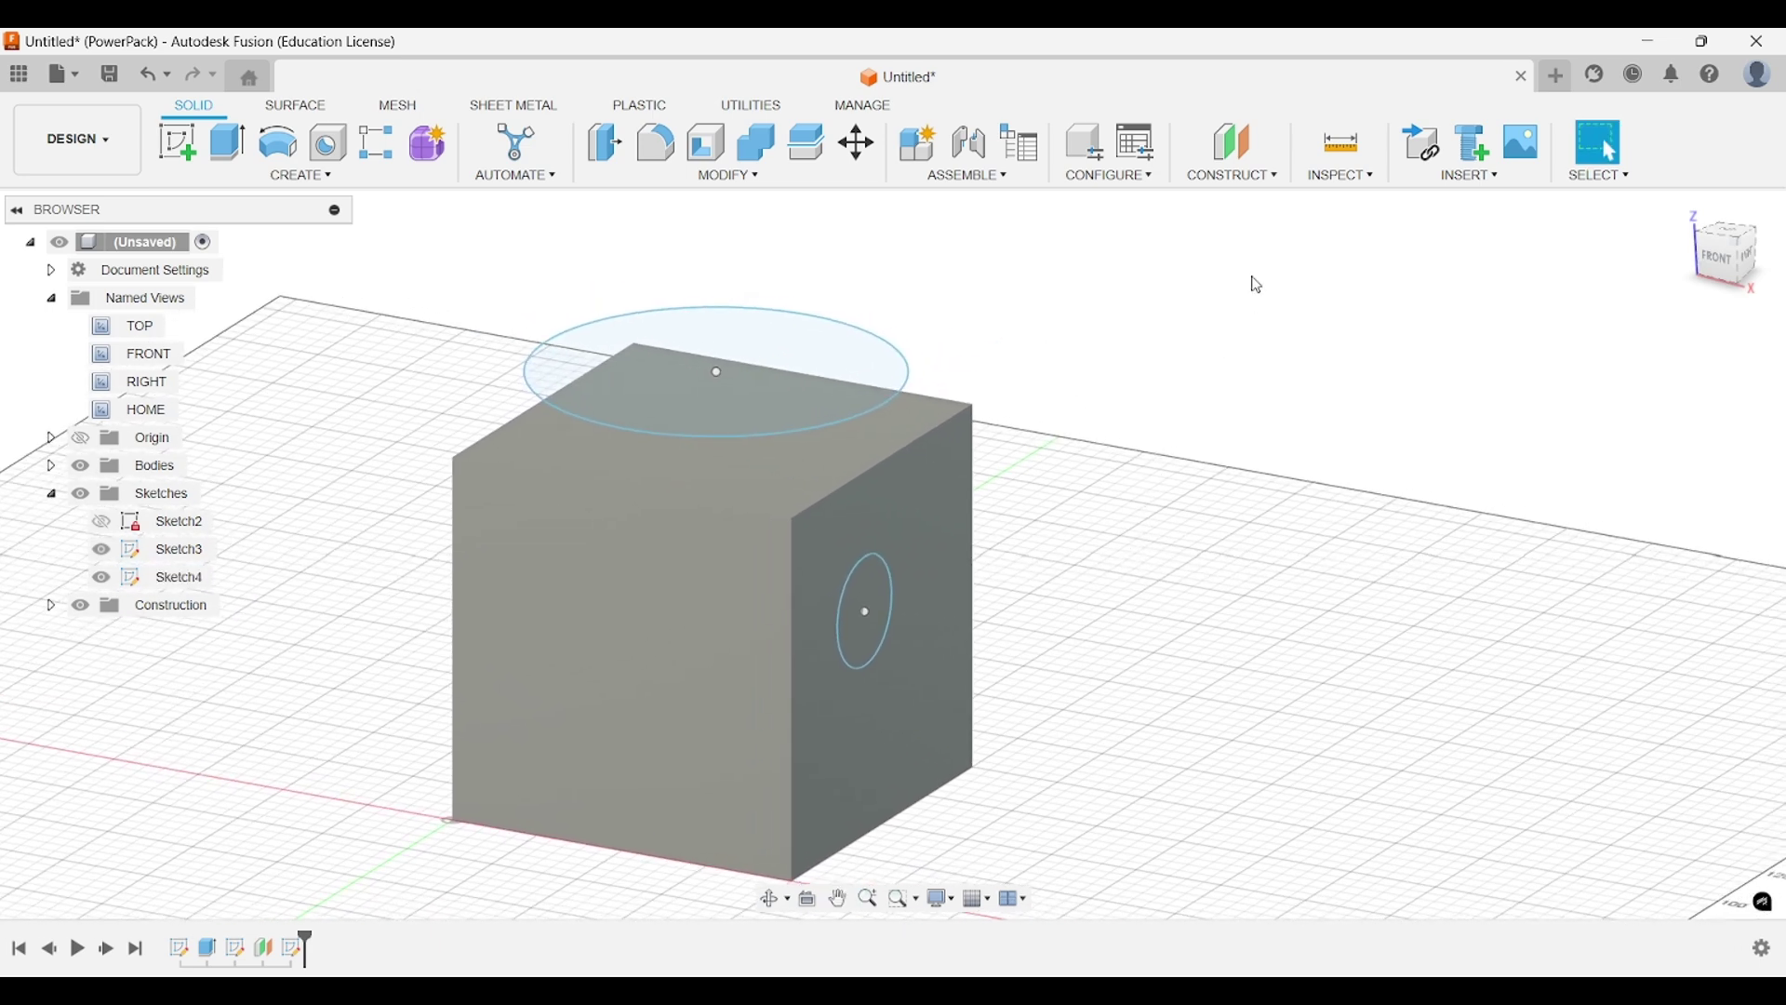
# Hide the two circle sketches, Sketch3 and Sketch4, so only the cube is displayed.
pyautogui.click(1238, 174)
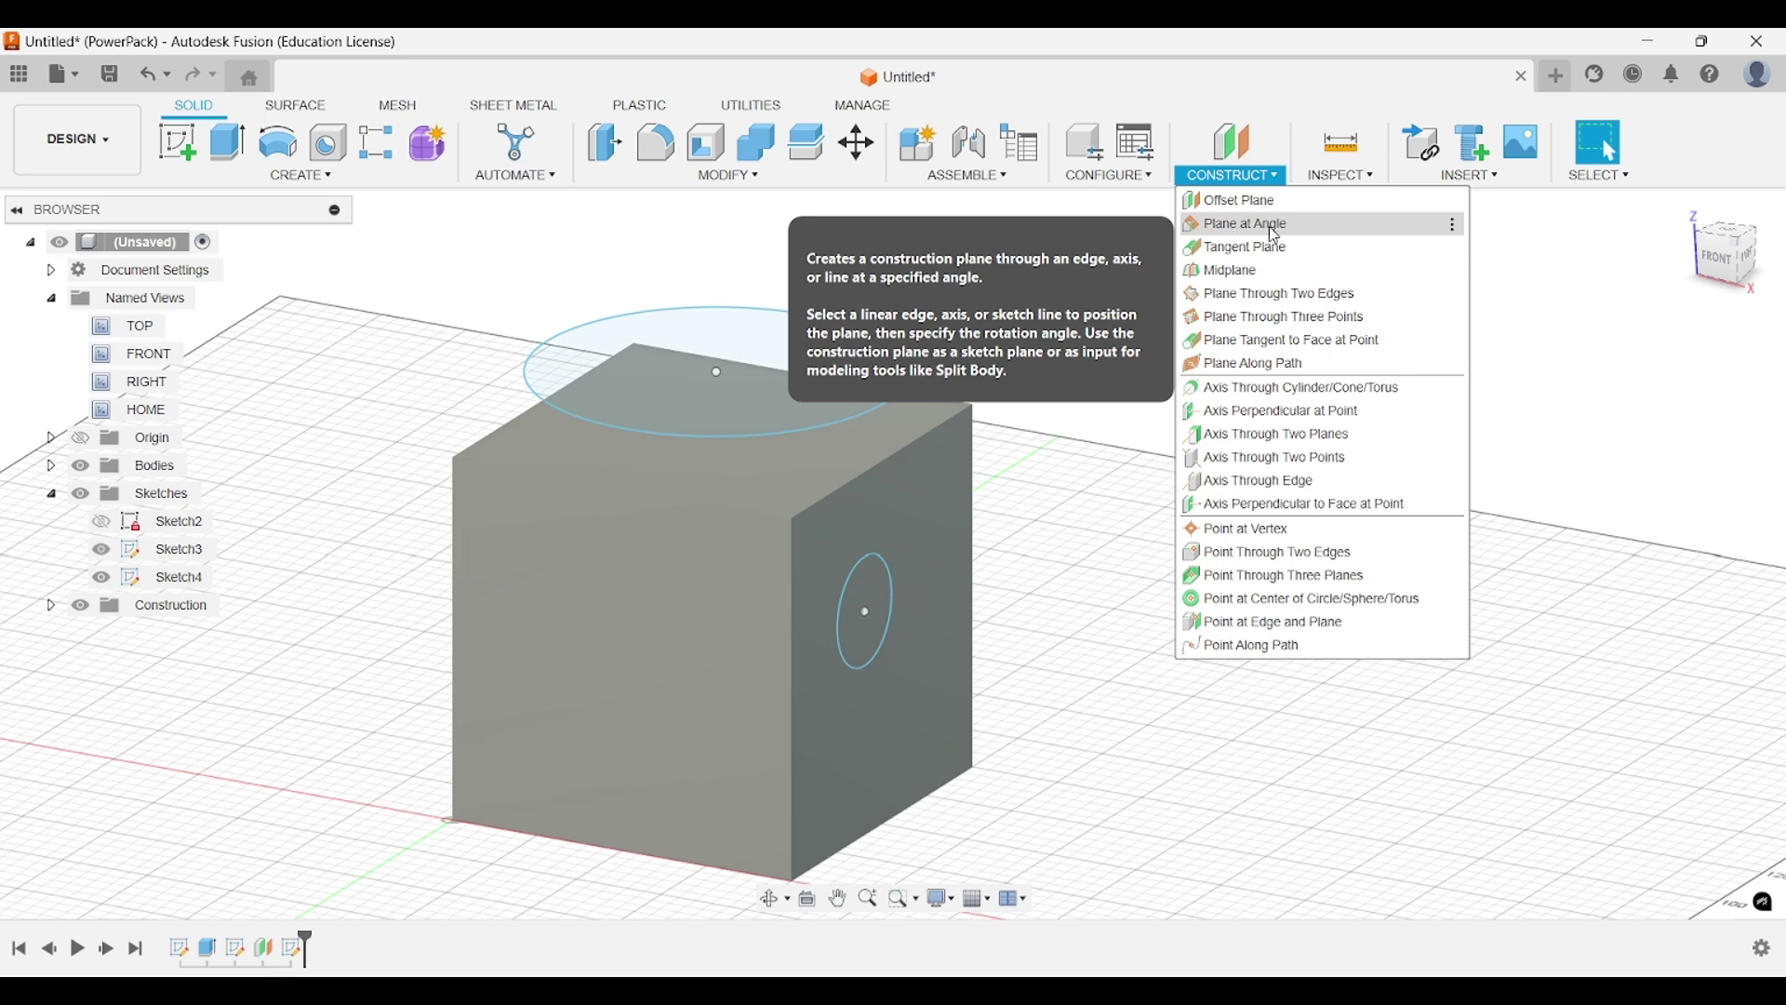
pyautogui.click(315, 432)
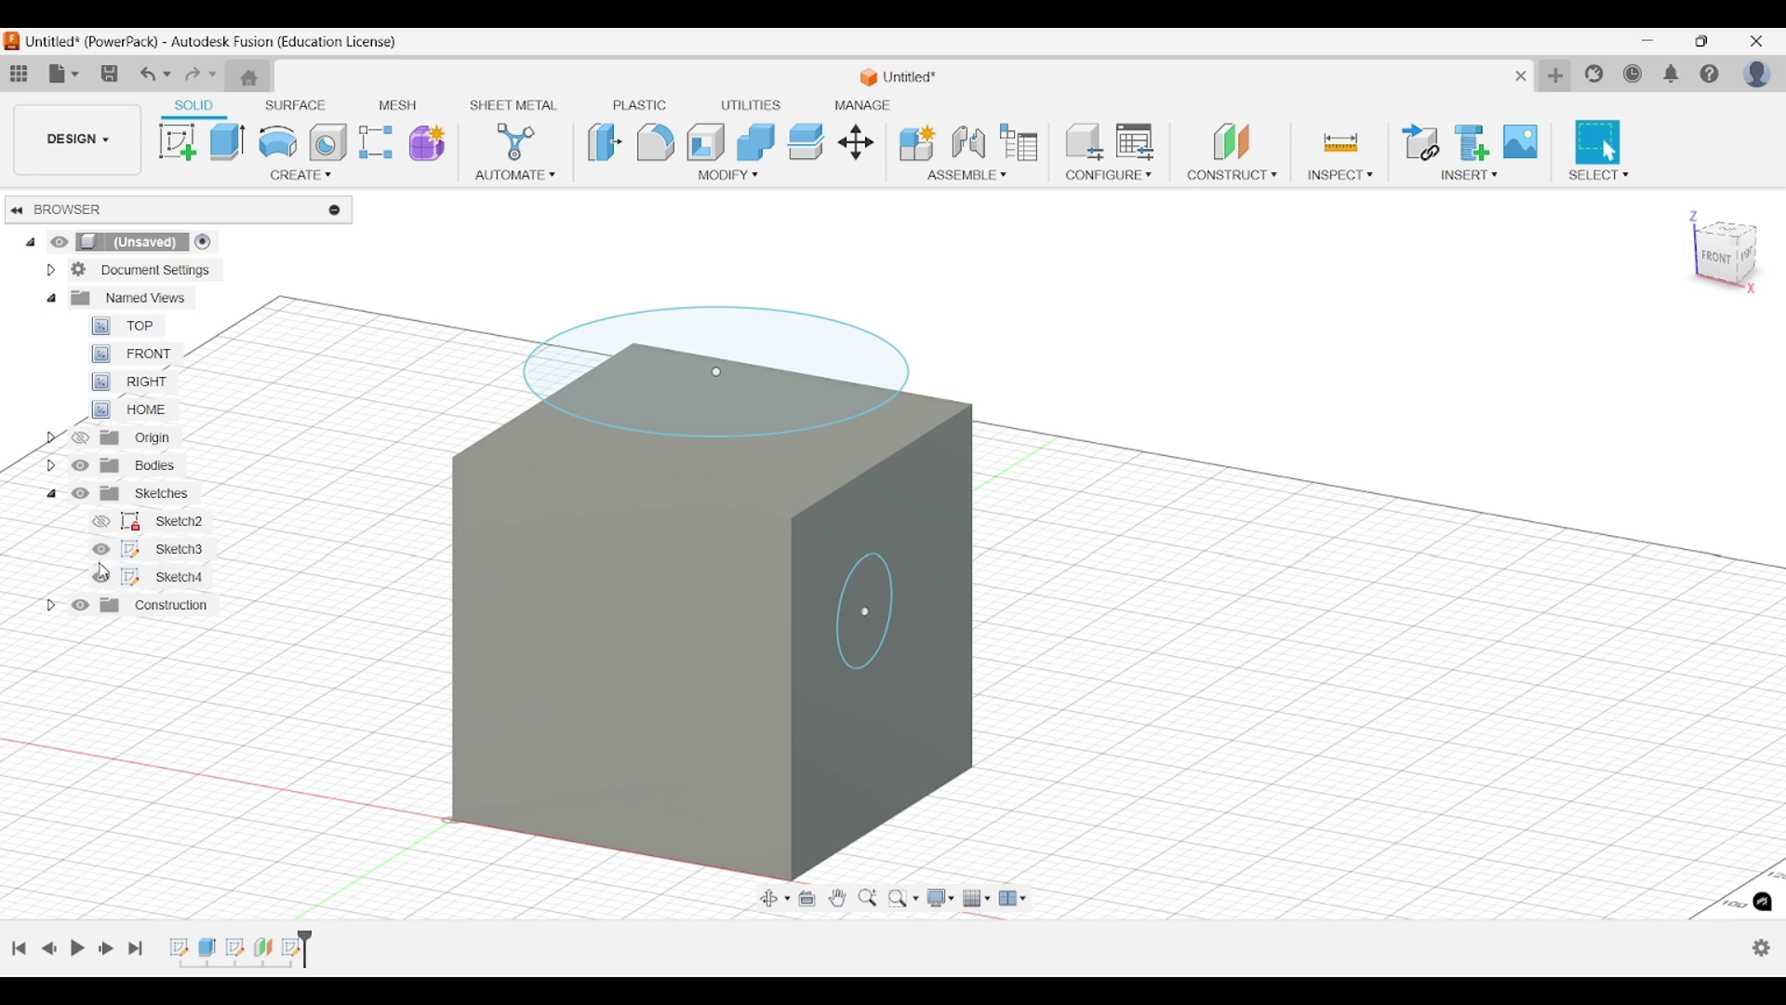
pyautogui.click(102, 577)
pyautogui.click(101, 549)
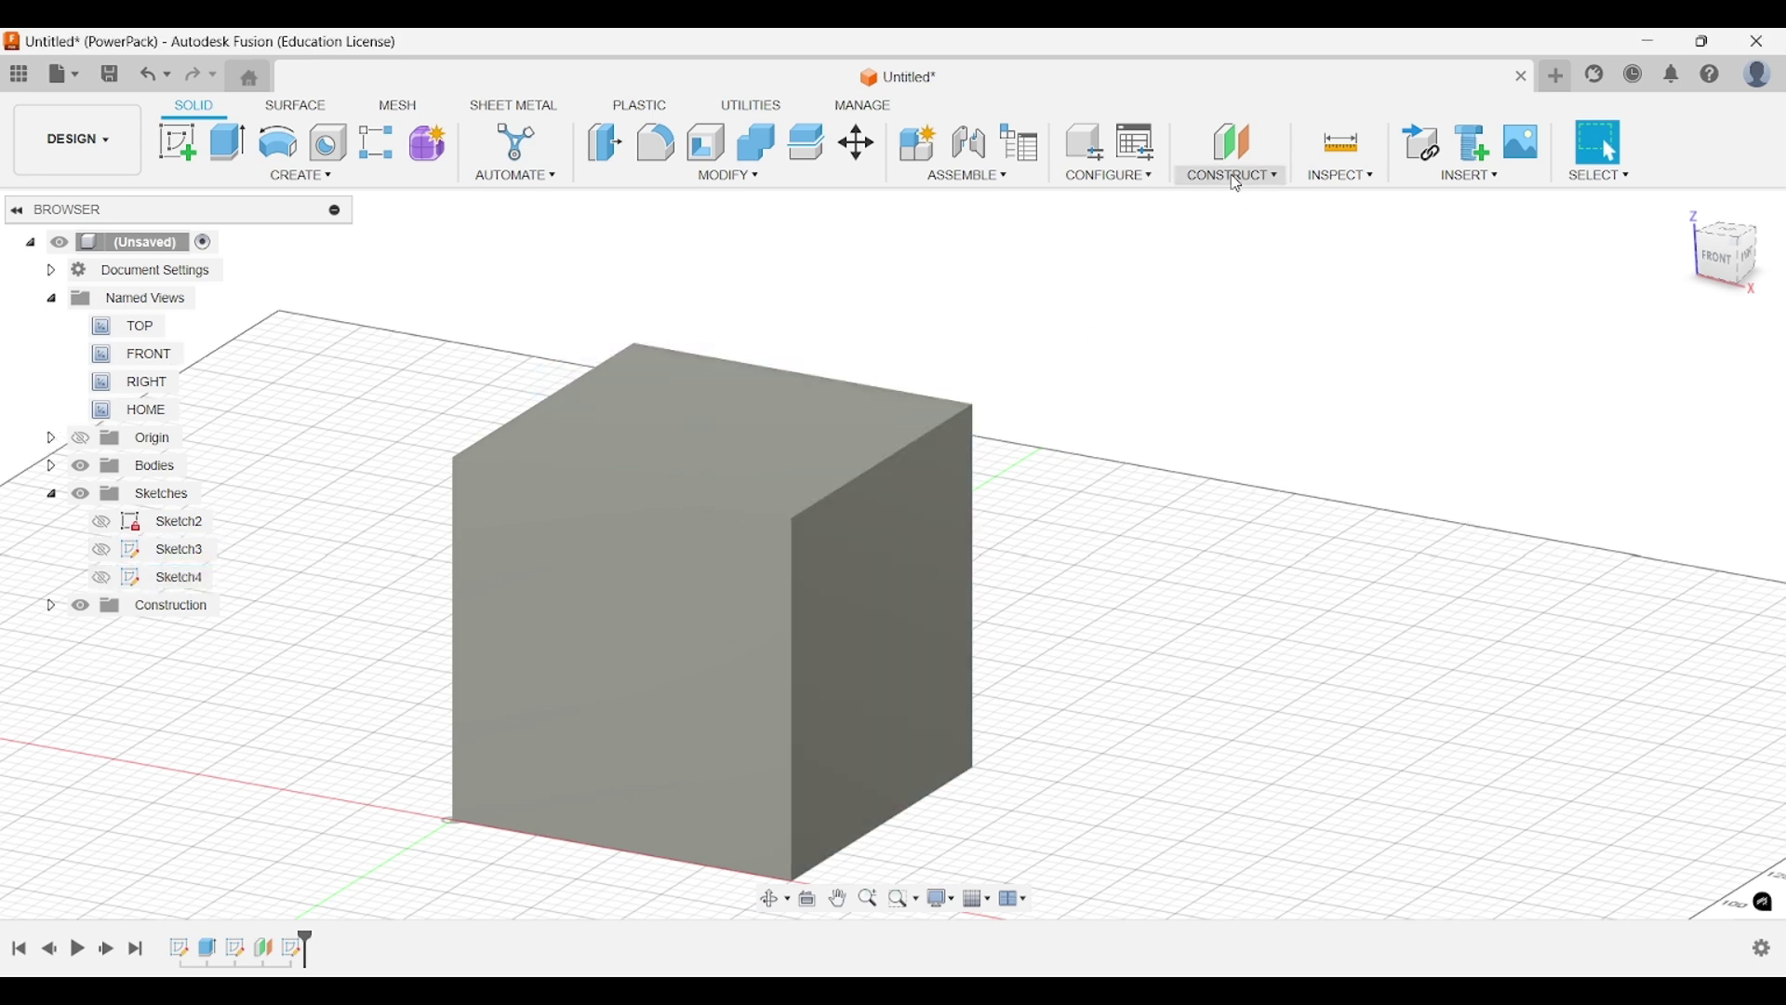
# Start a Plane at Angle through the cube's upper edge between its top and right faces.
pyautogui.click(1238, 180)
pyautogui.click(1209, 219)
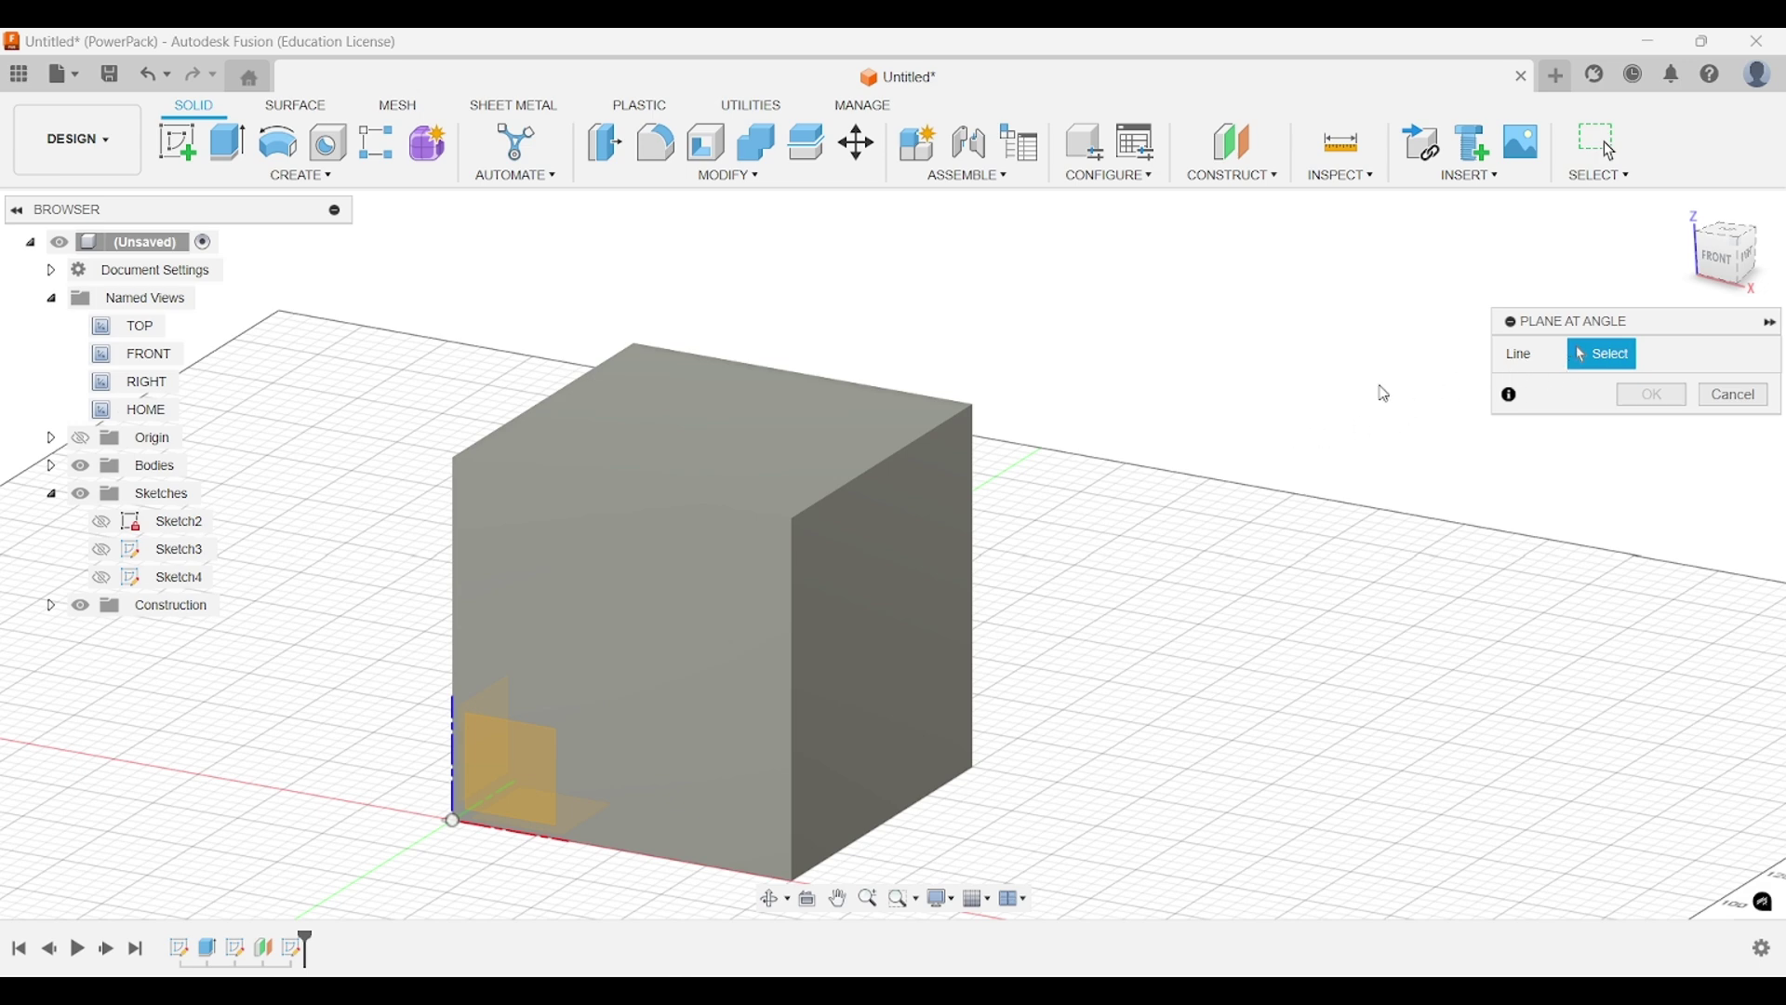
pyautogui.moveTo(1031, 339); pyautogui.dragTo(1069, 332, button='middle')
pyautogui.keyDown('shift'); pyautogui.moveTo(1074, 459); pyautogui.dragTo(1103, 440, button='middle'); pyautogui.keyUp('shift')
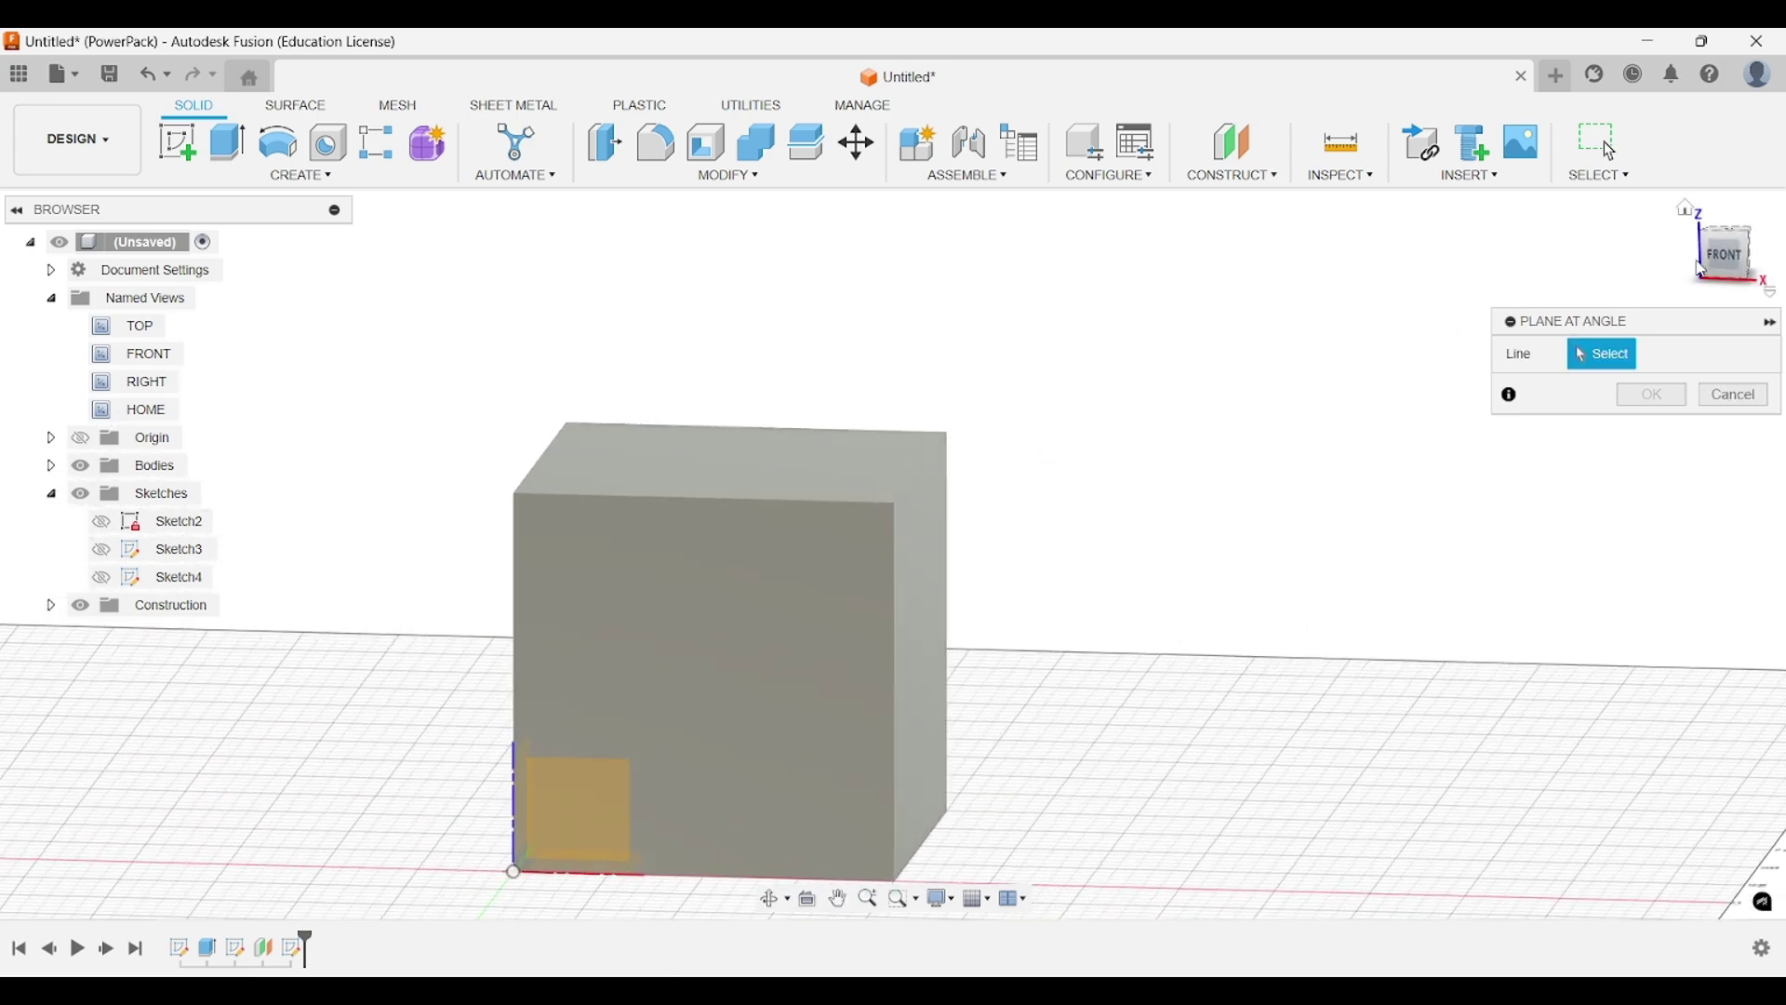
pyautogui.click(1728, 253)
pyautogui.scroll(2, 1123, 476)
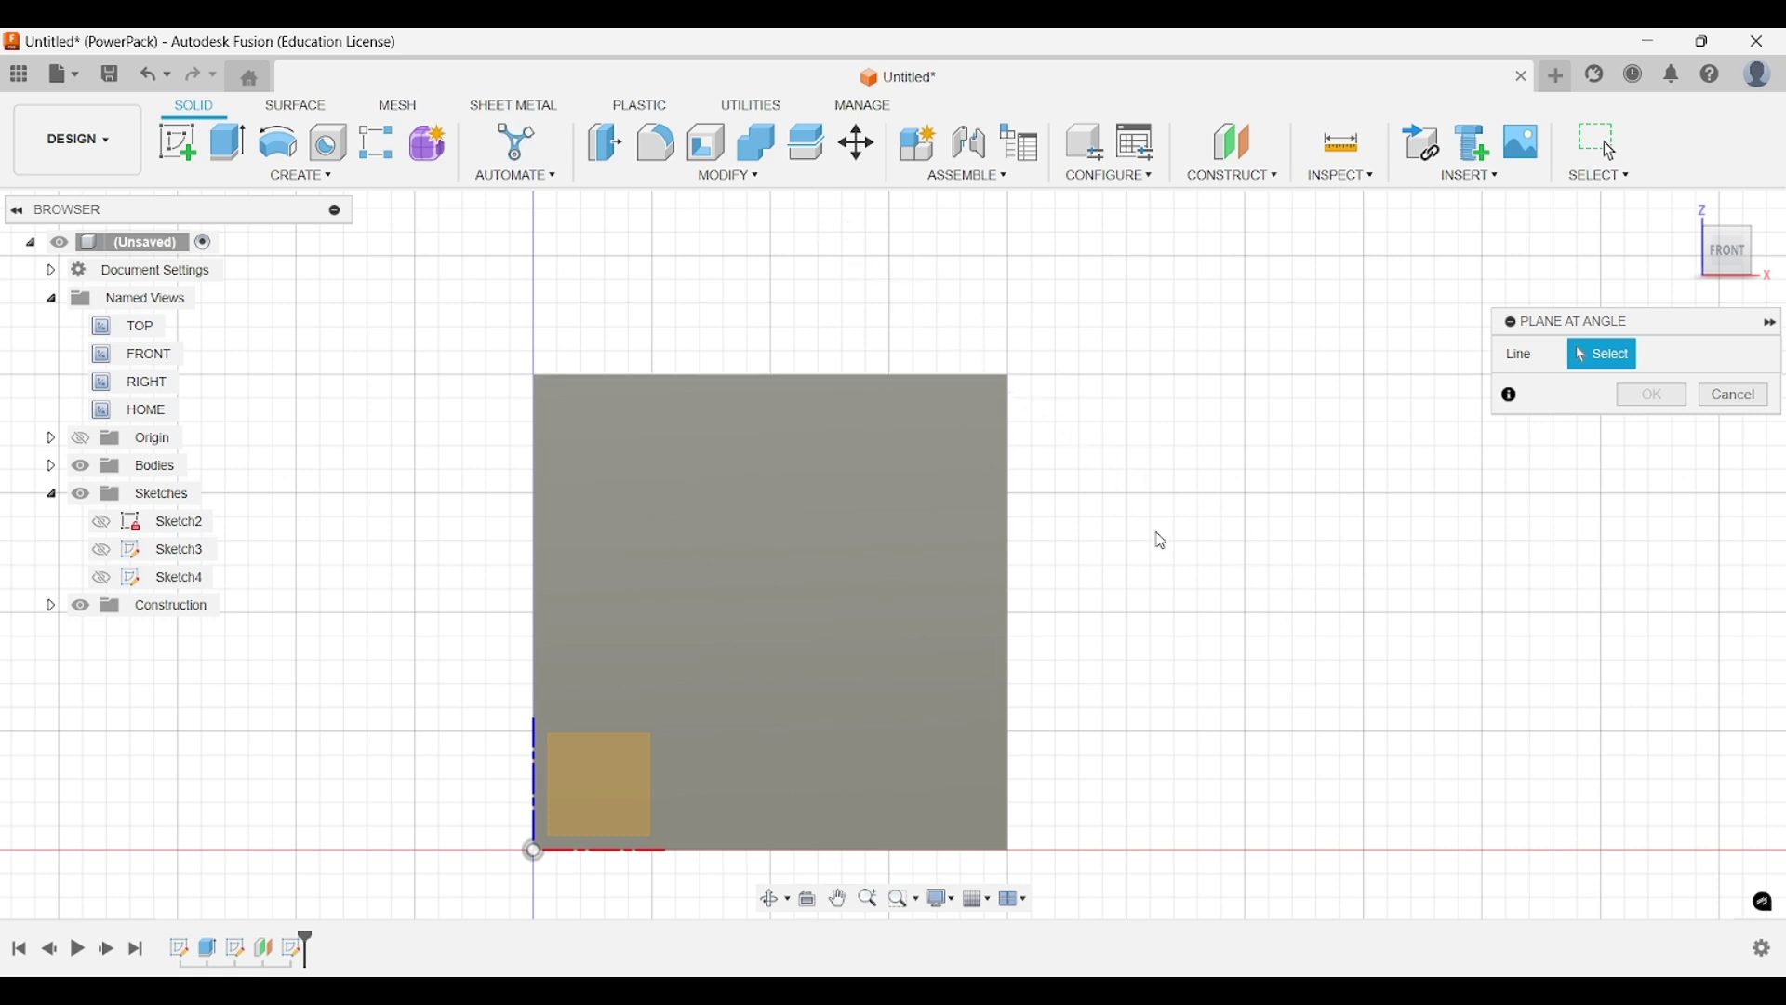
pyautogui.keyDown('shift'); pyautogui.moveTo(1152, 475); pyautogui.dragTo(1441, 389, button='middle'); pyautogui.keyUp('shift')
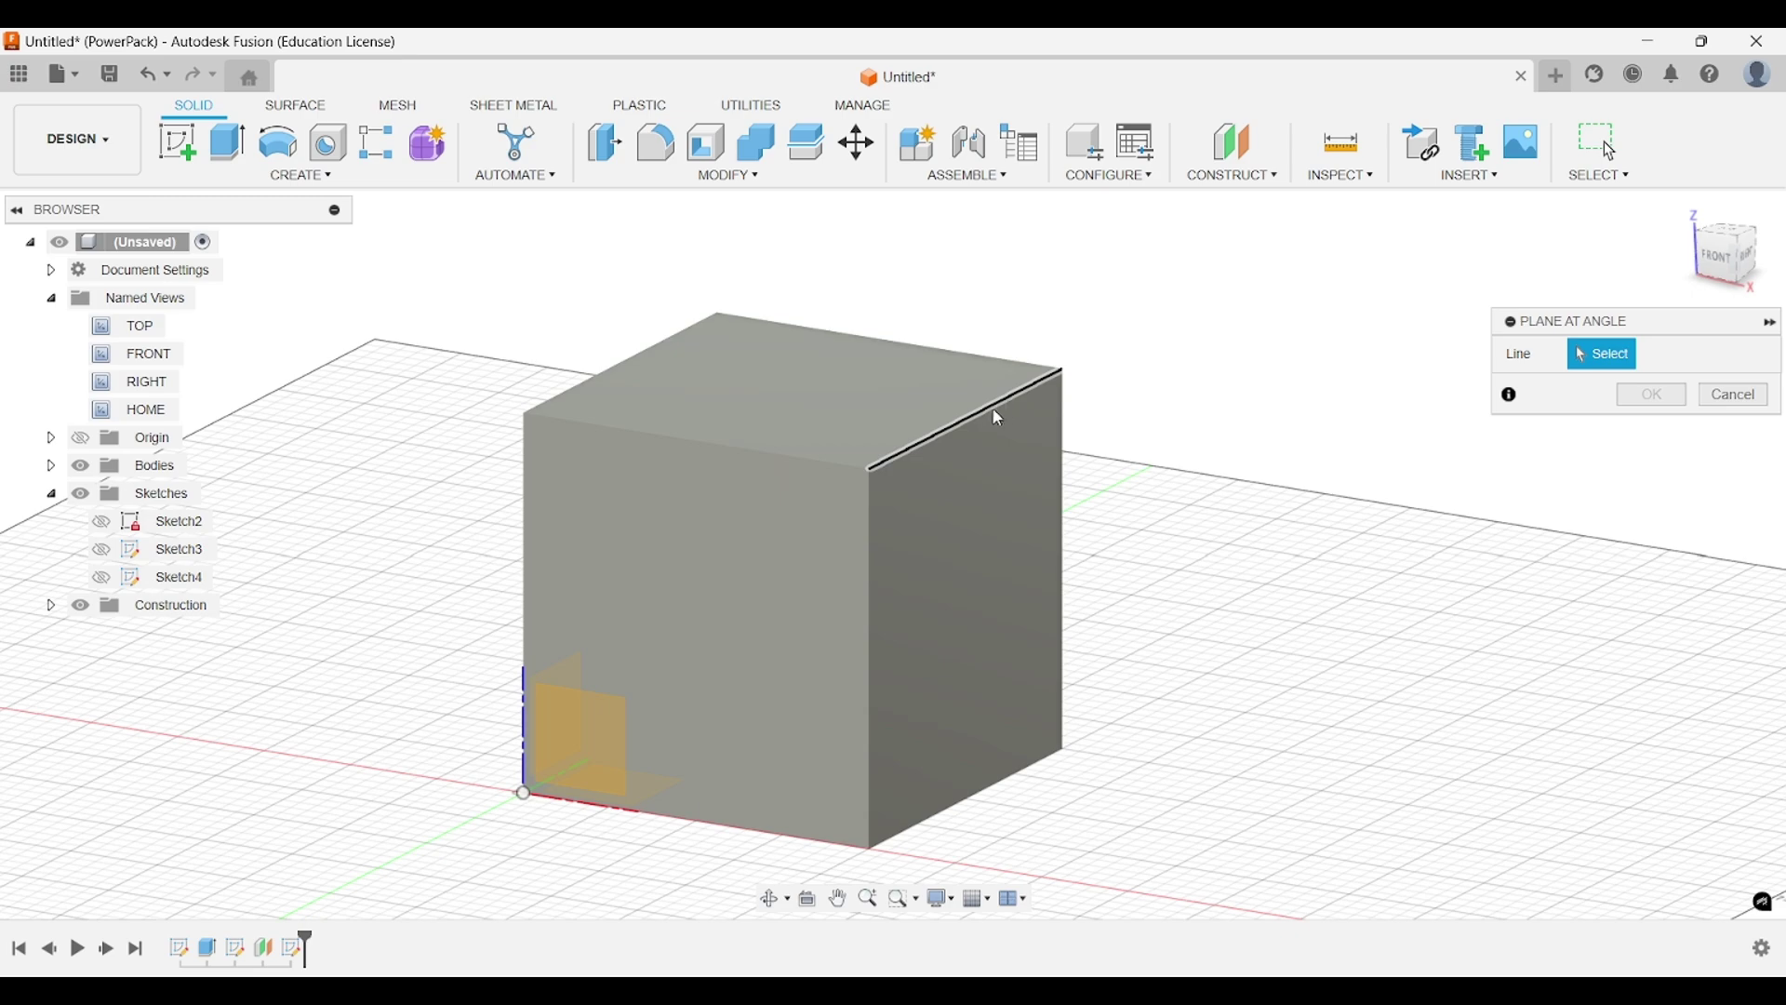
pyautogui.click(970, 429)
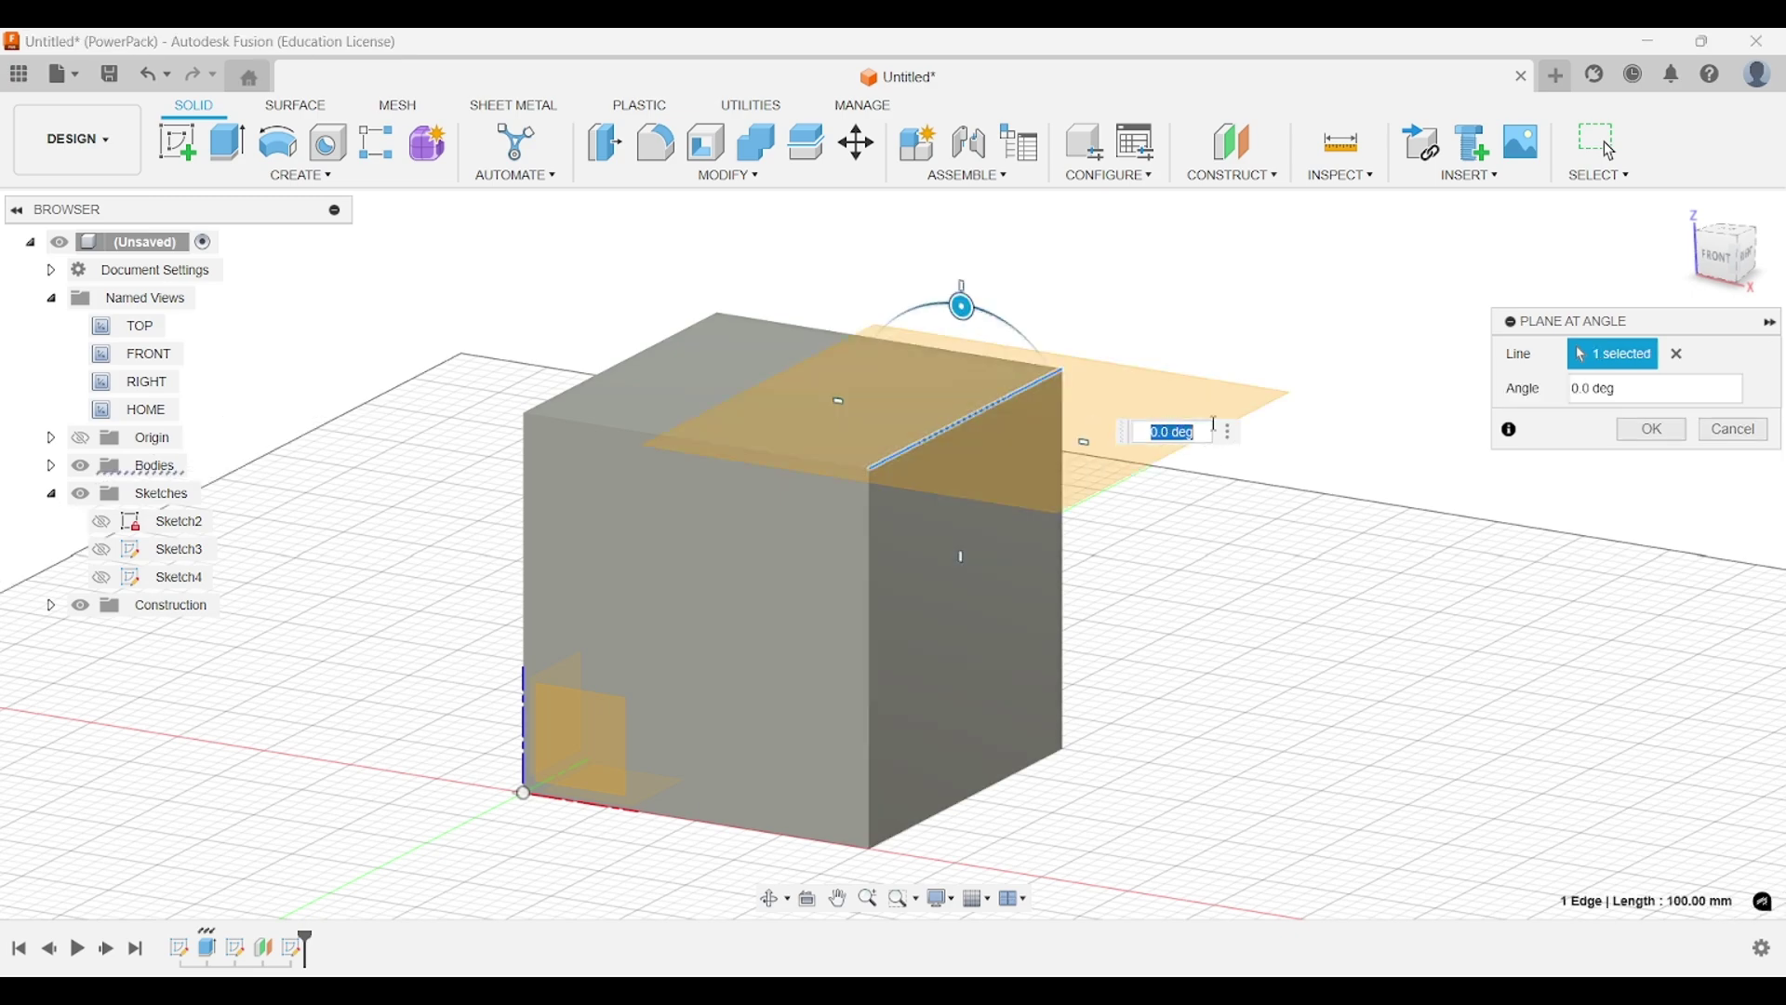
# Tilt the plane to 45 degrees about the cube's edge, judging it from the front view, and create it.
pyautogui.keyDown('shift'); pyautogui.moveTo(1304, 509); pyautogui.dragTo(1321, 559, button='middle'); pyautogui.keyUp('shift')
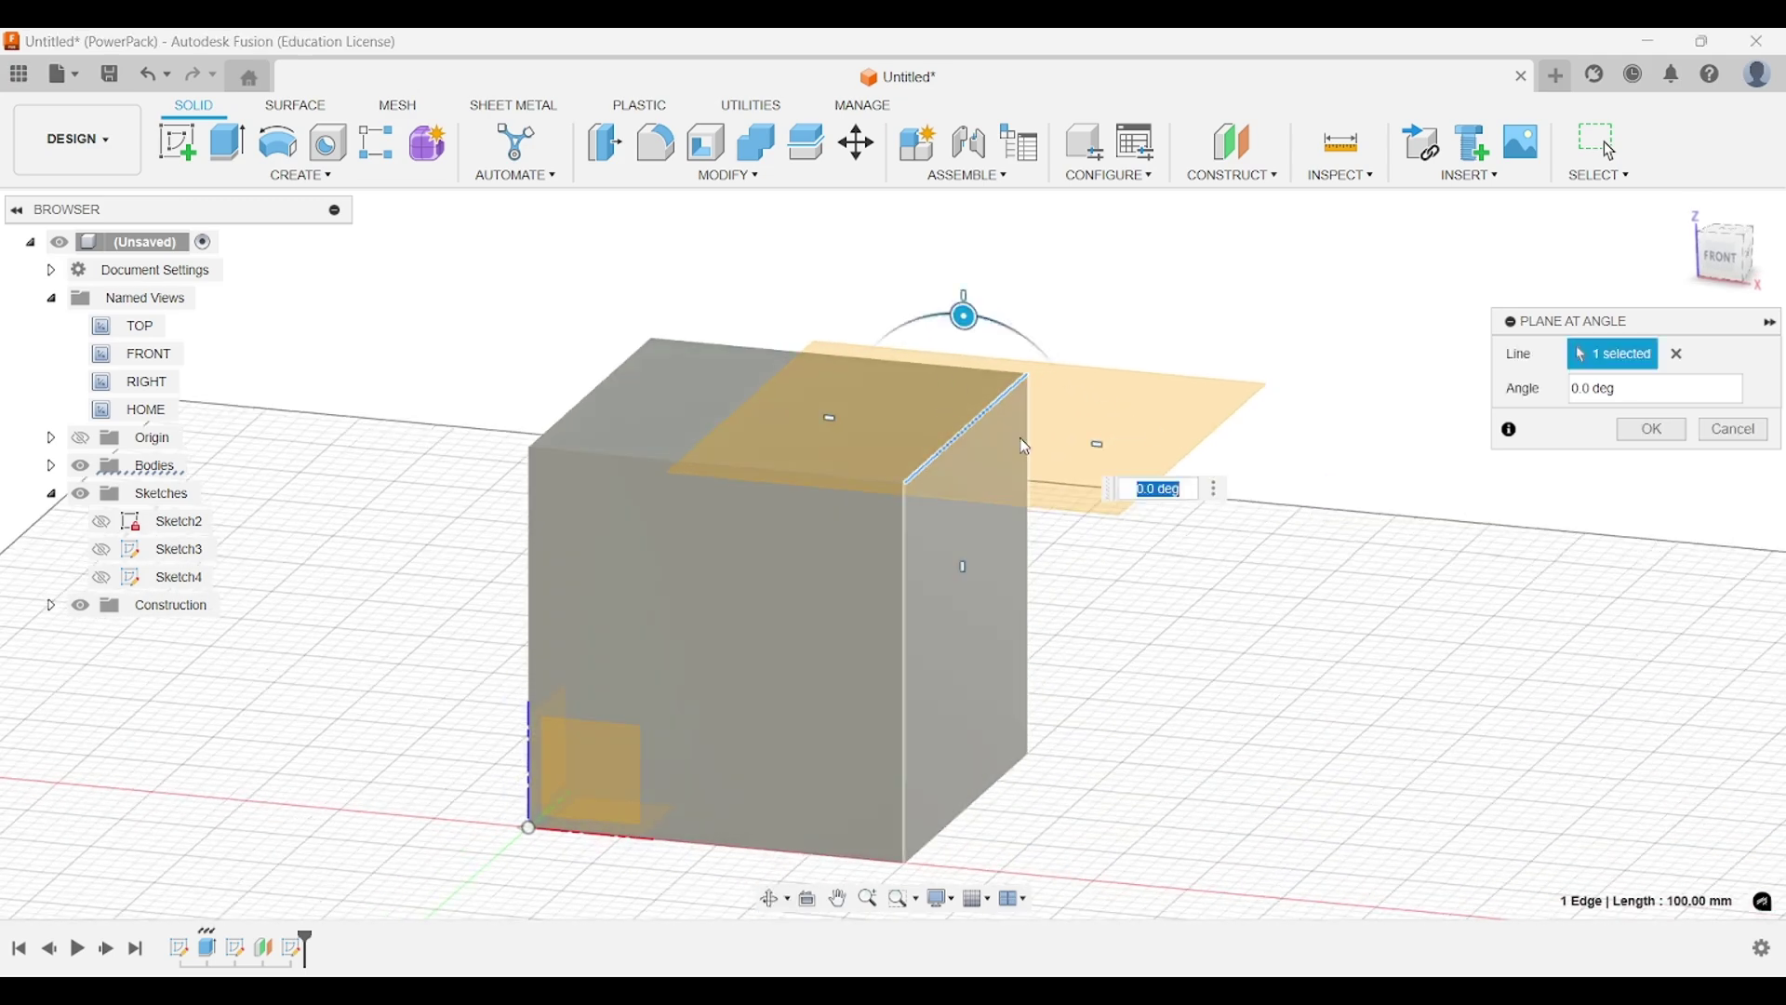
pyautogui.click(1721, 256)
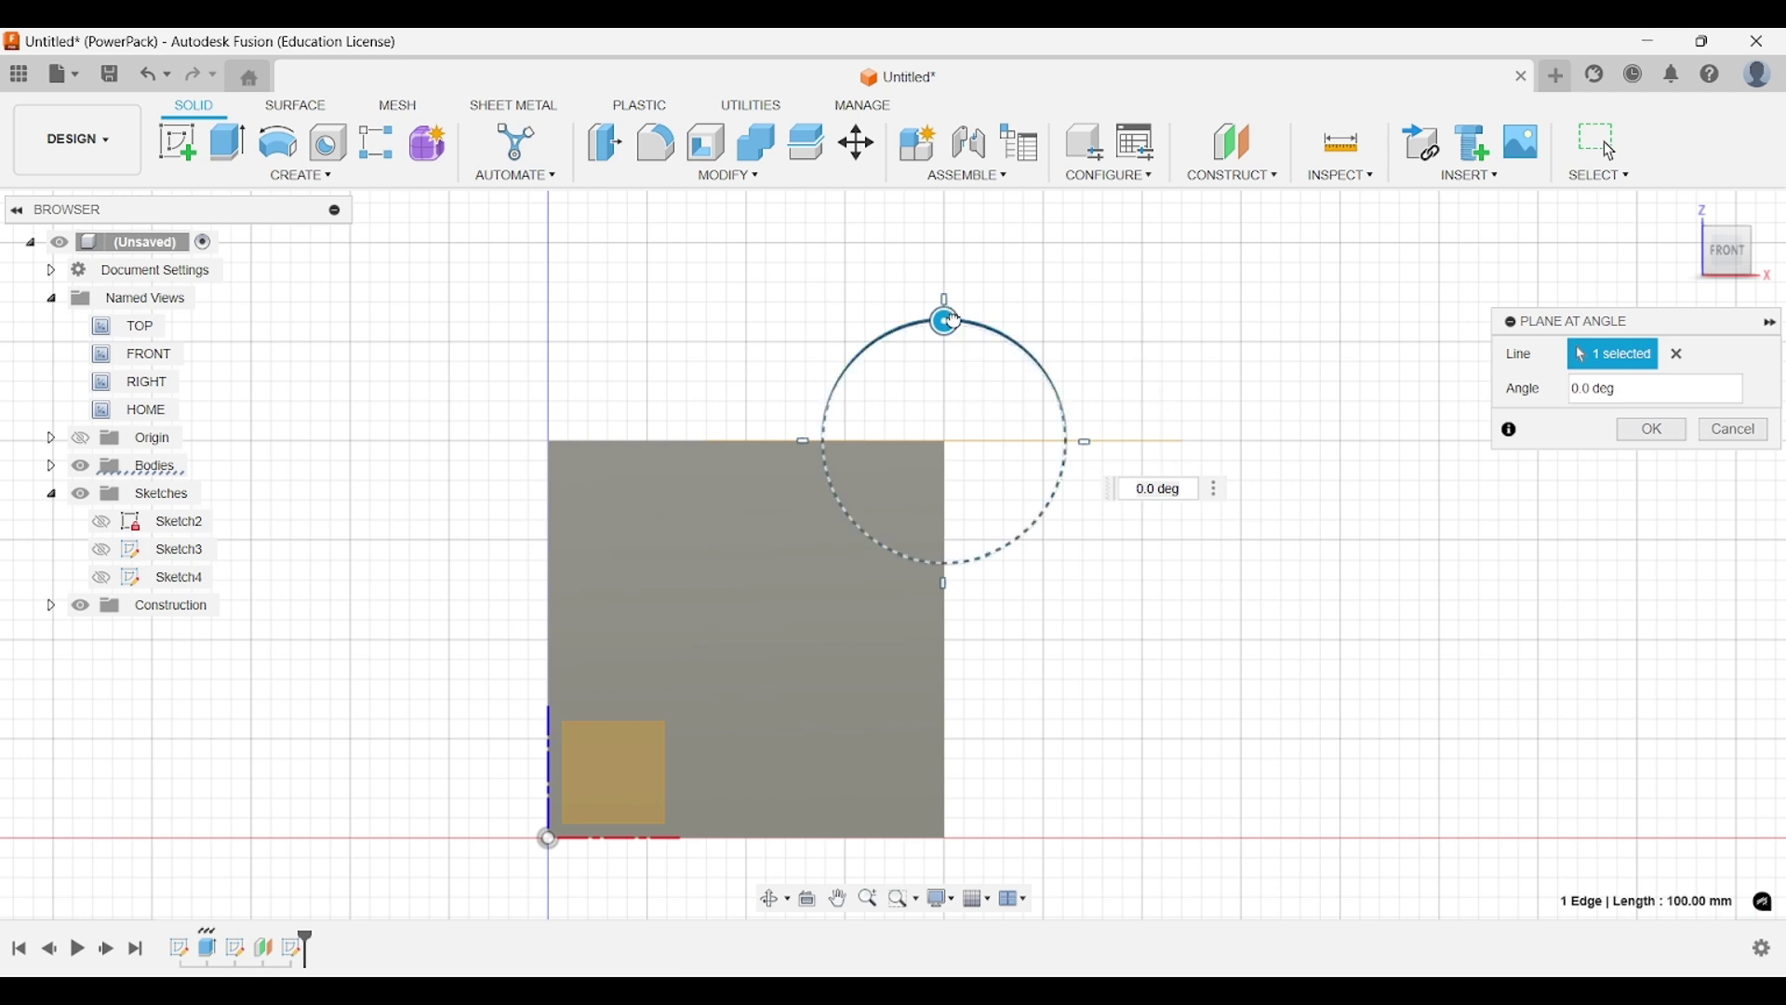
pyautogui.moveTo(954, 321); pyautogui.dragTo(1024, 368)
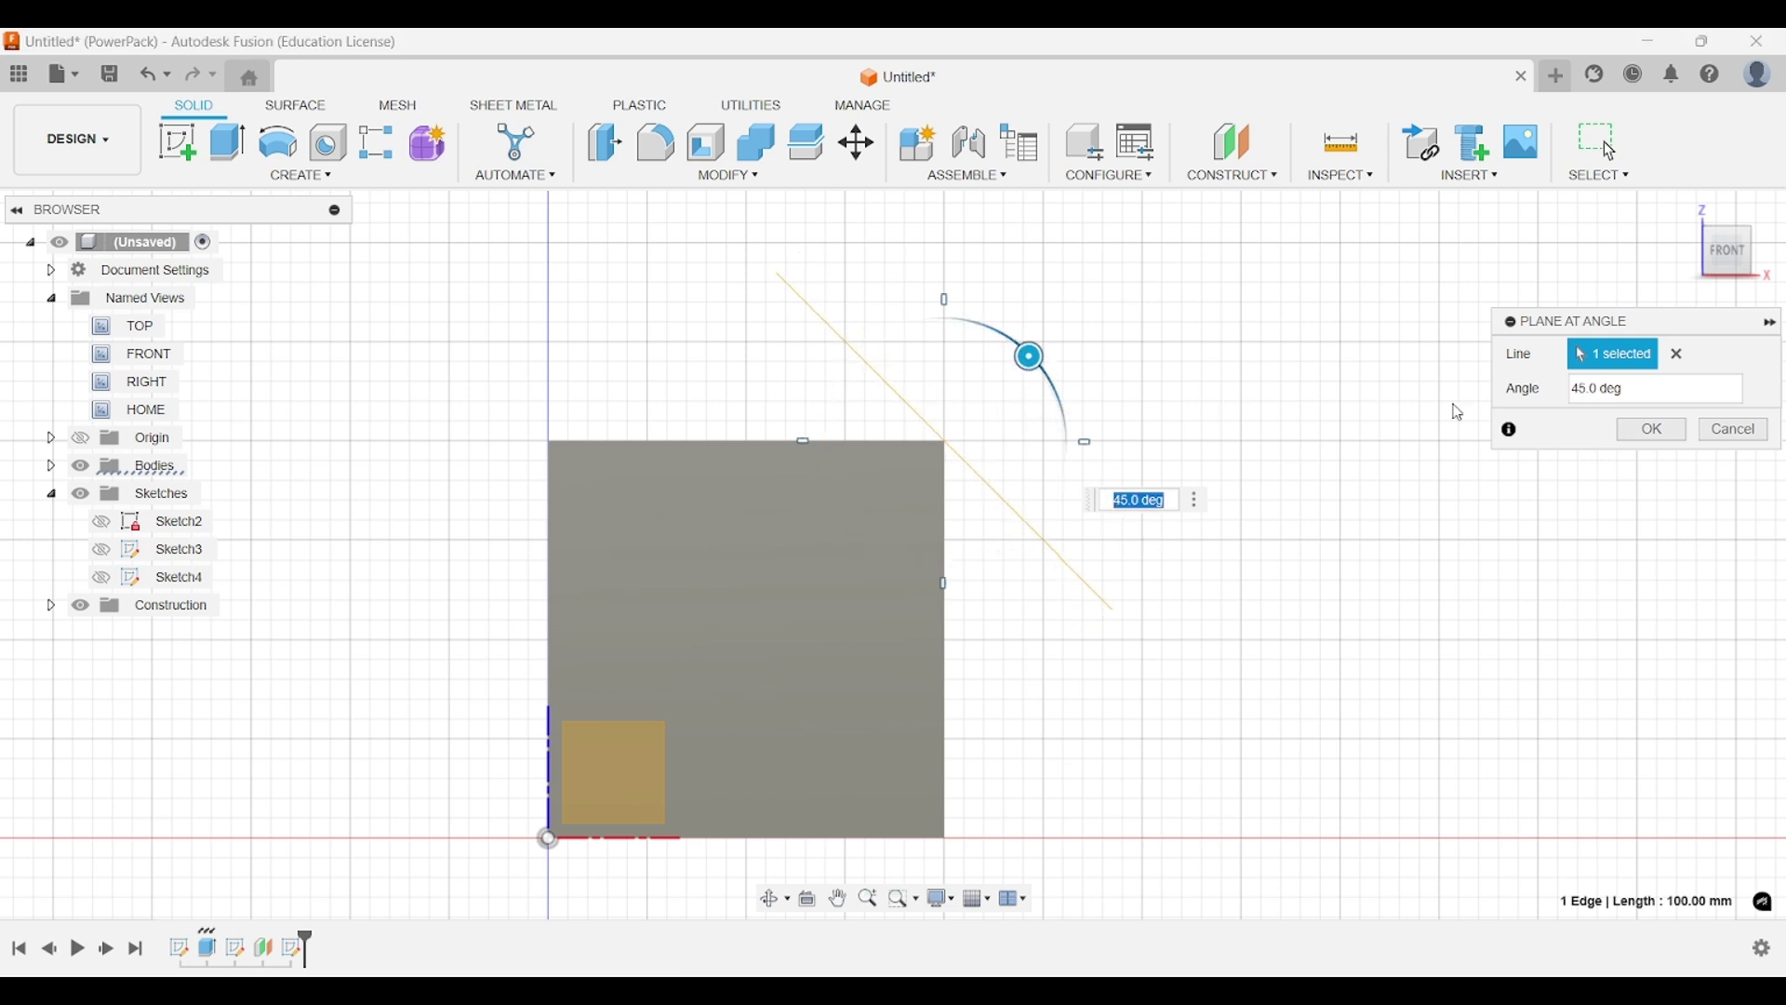
pyautogui.click(1652, 431)
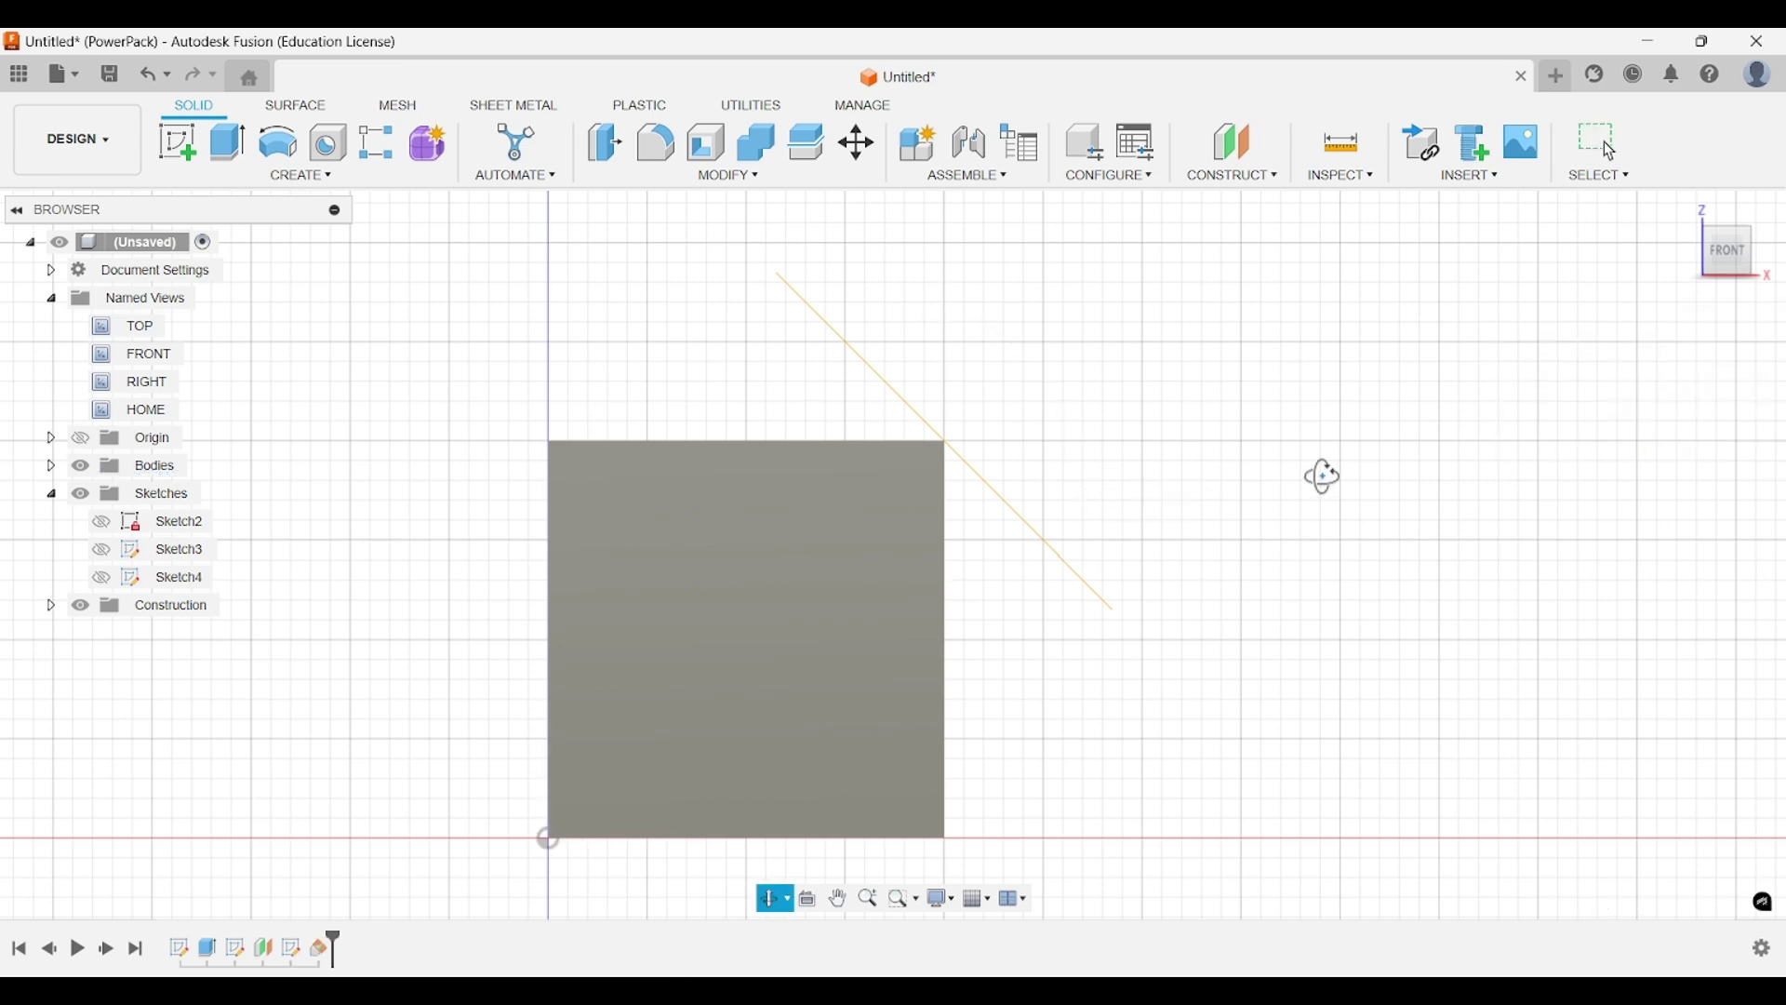
pyautogui.press('F6')
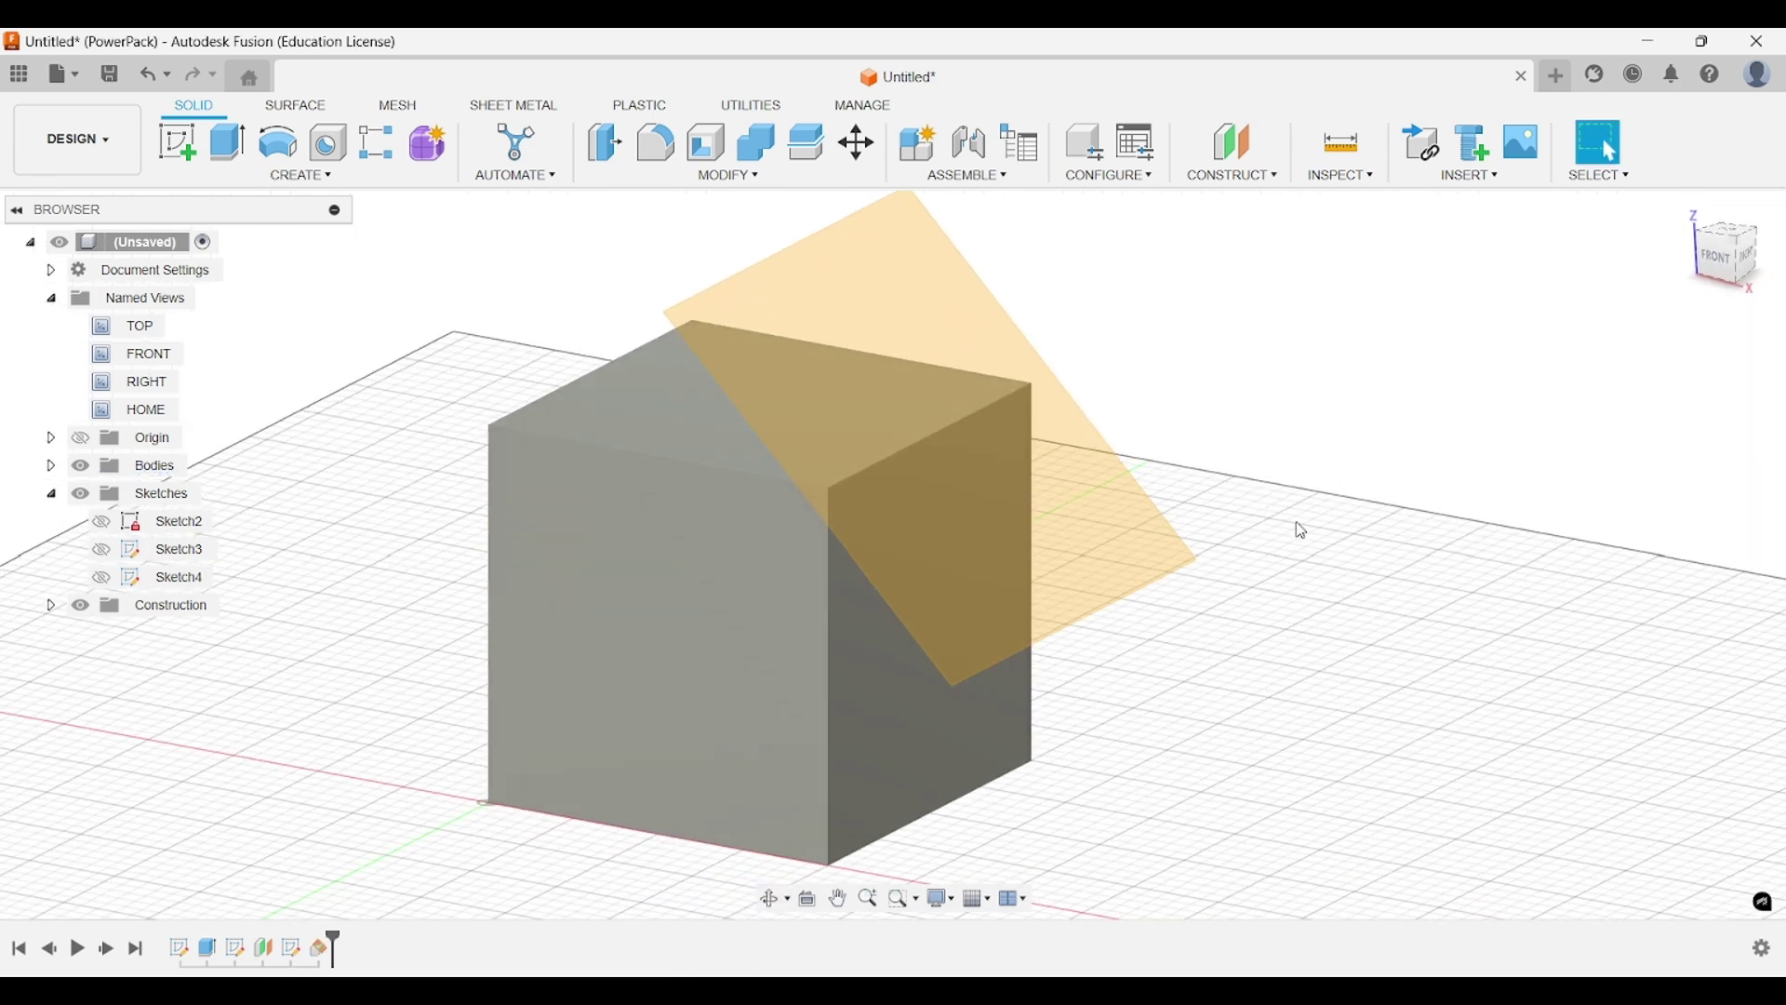
pyautogui.keyDown('shift'); pyautogui.moveTo(1328, 504); pyautogui.dragTo(1240, 459, button='middle'); pyautogui.keyUp('shift')
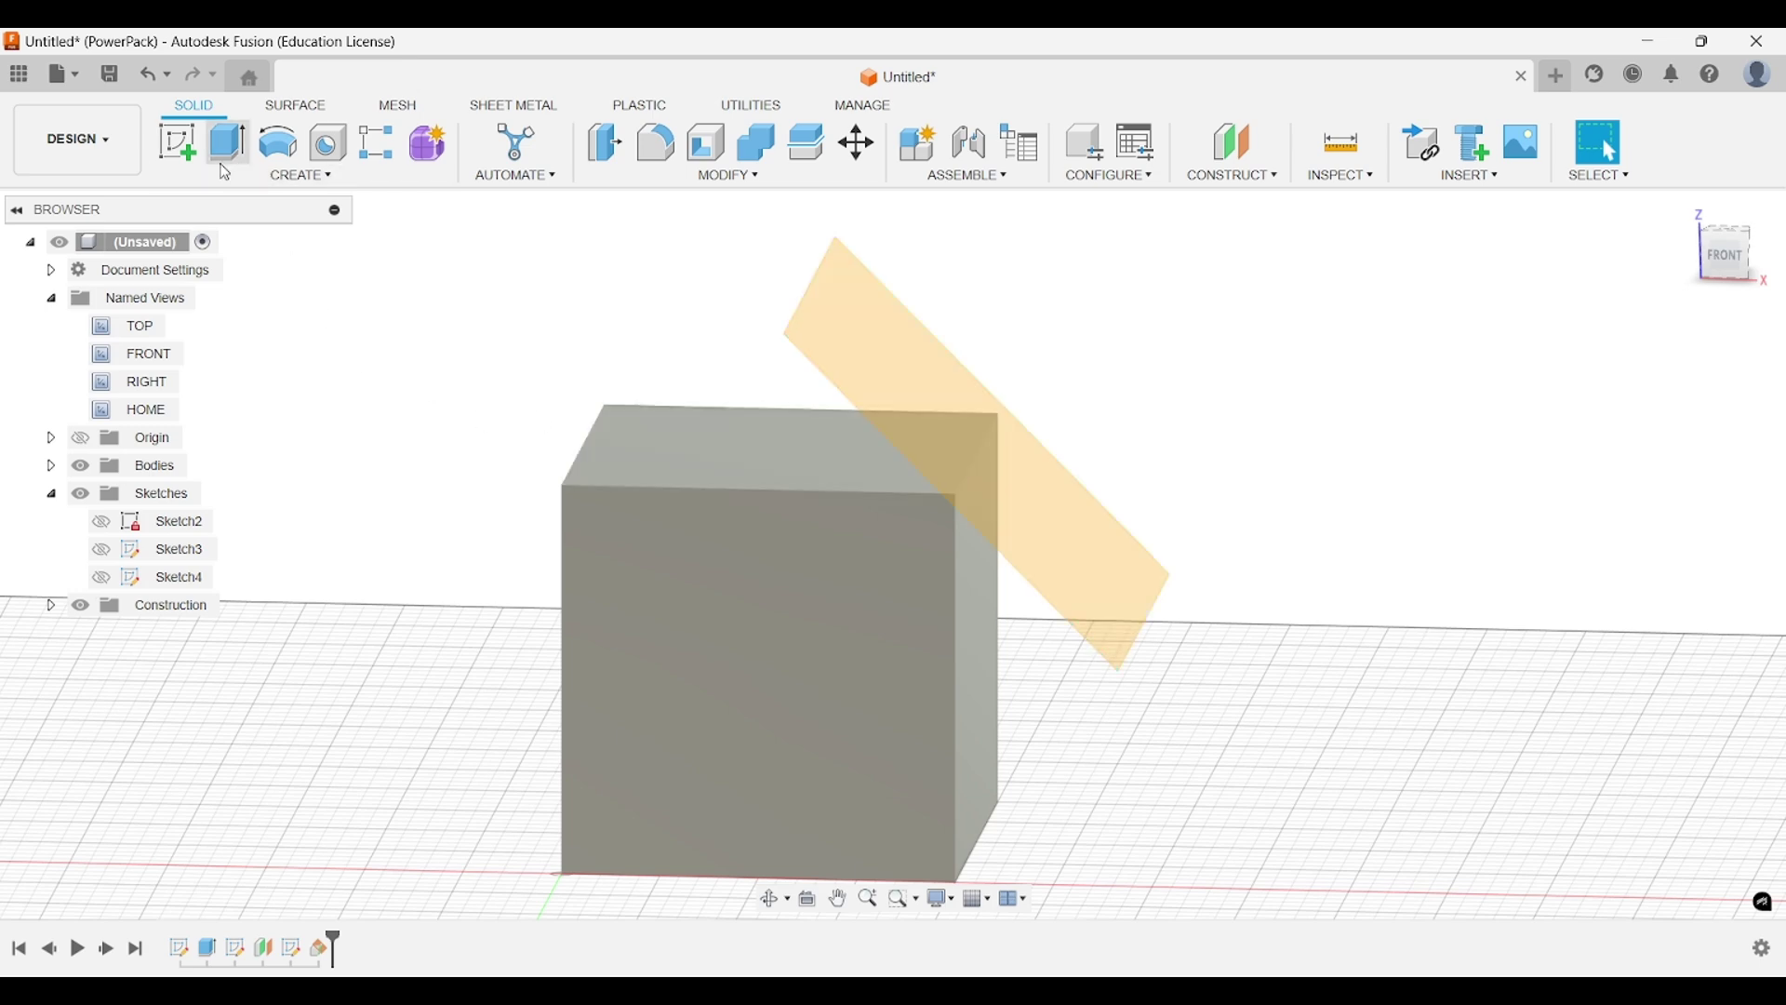
# Start a sketch on the angled plane and draw a 1 mm diameter circle centred on the midpoint of the cube's upper right edge.
pyautogui.click(176, 143)
pyautogui.click(848, 333)
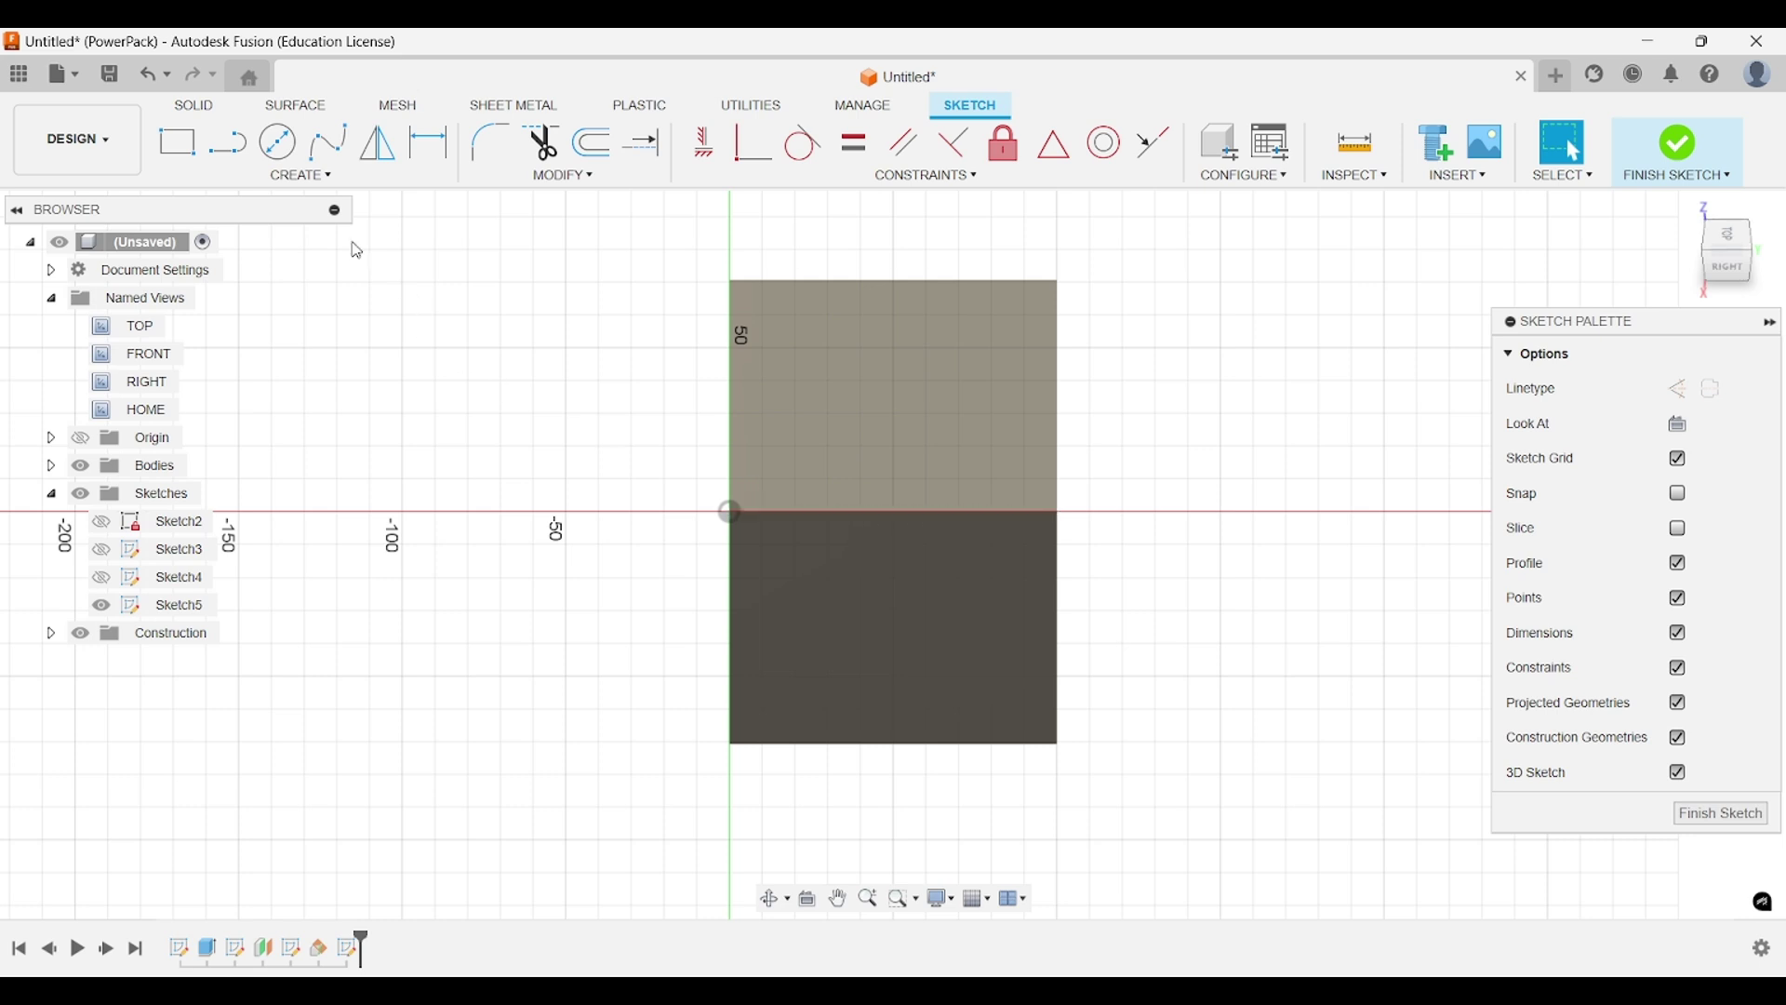
pyautogui.click(277, 141)
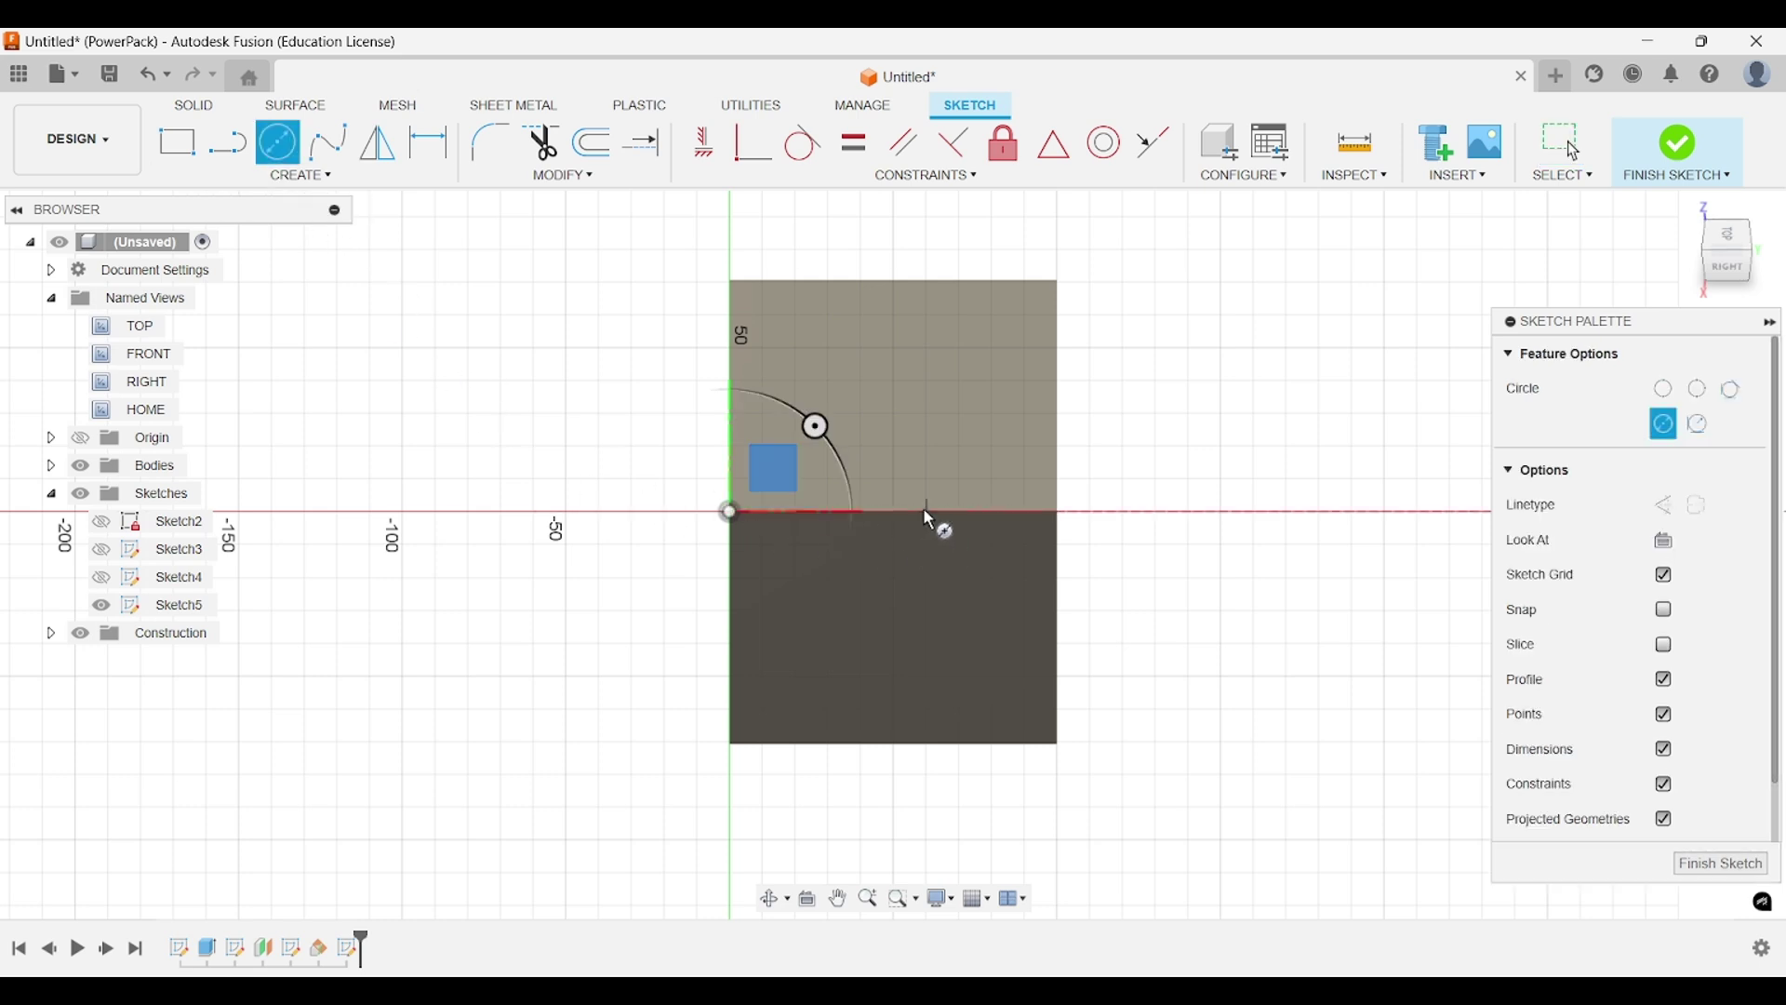
pyautogui.click(894, 512)
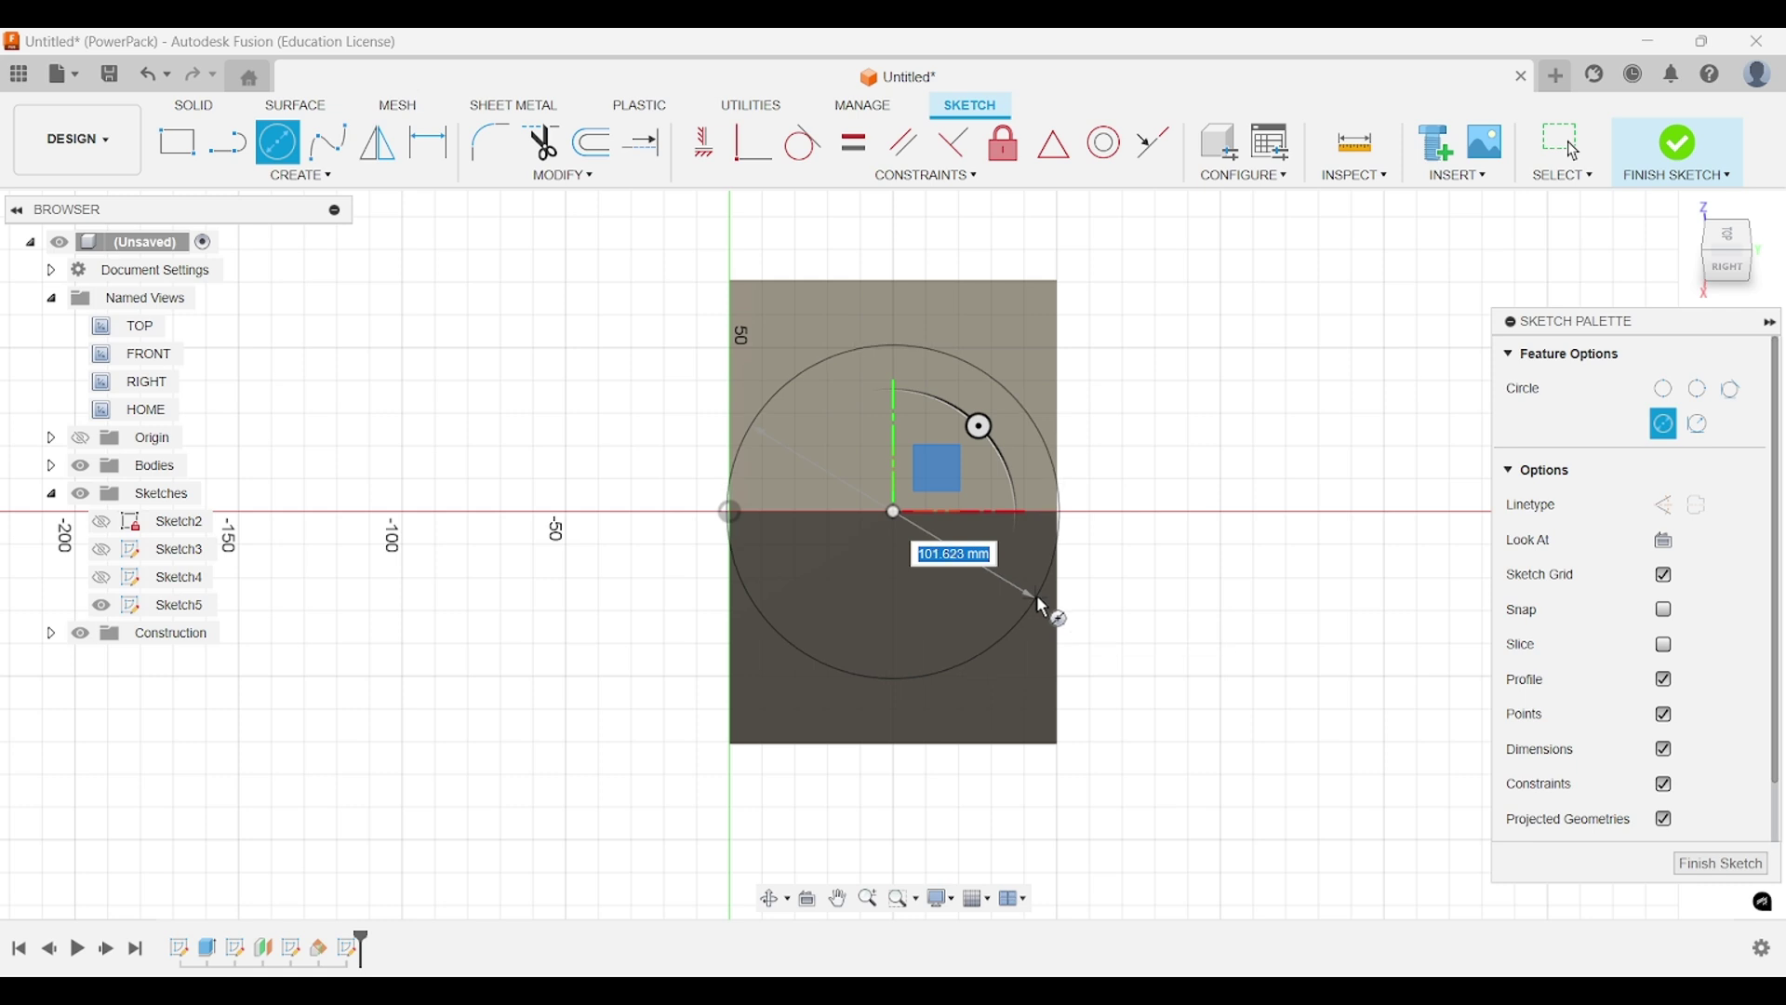
pyautogui.write('6')
pyautogui.press('Return')
pyautogui.press('Escape')
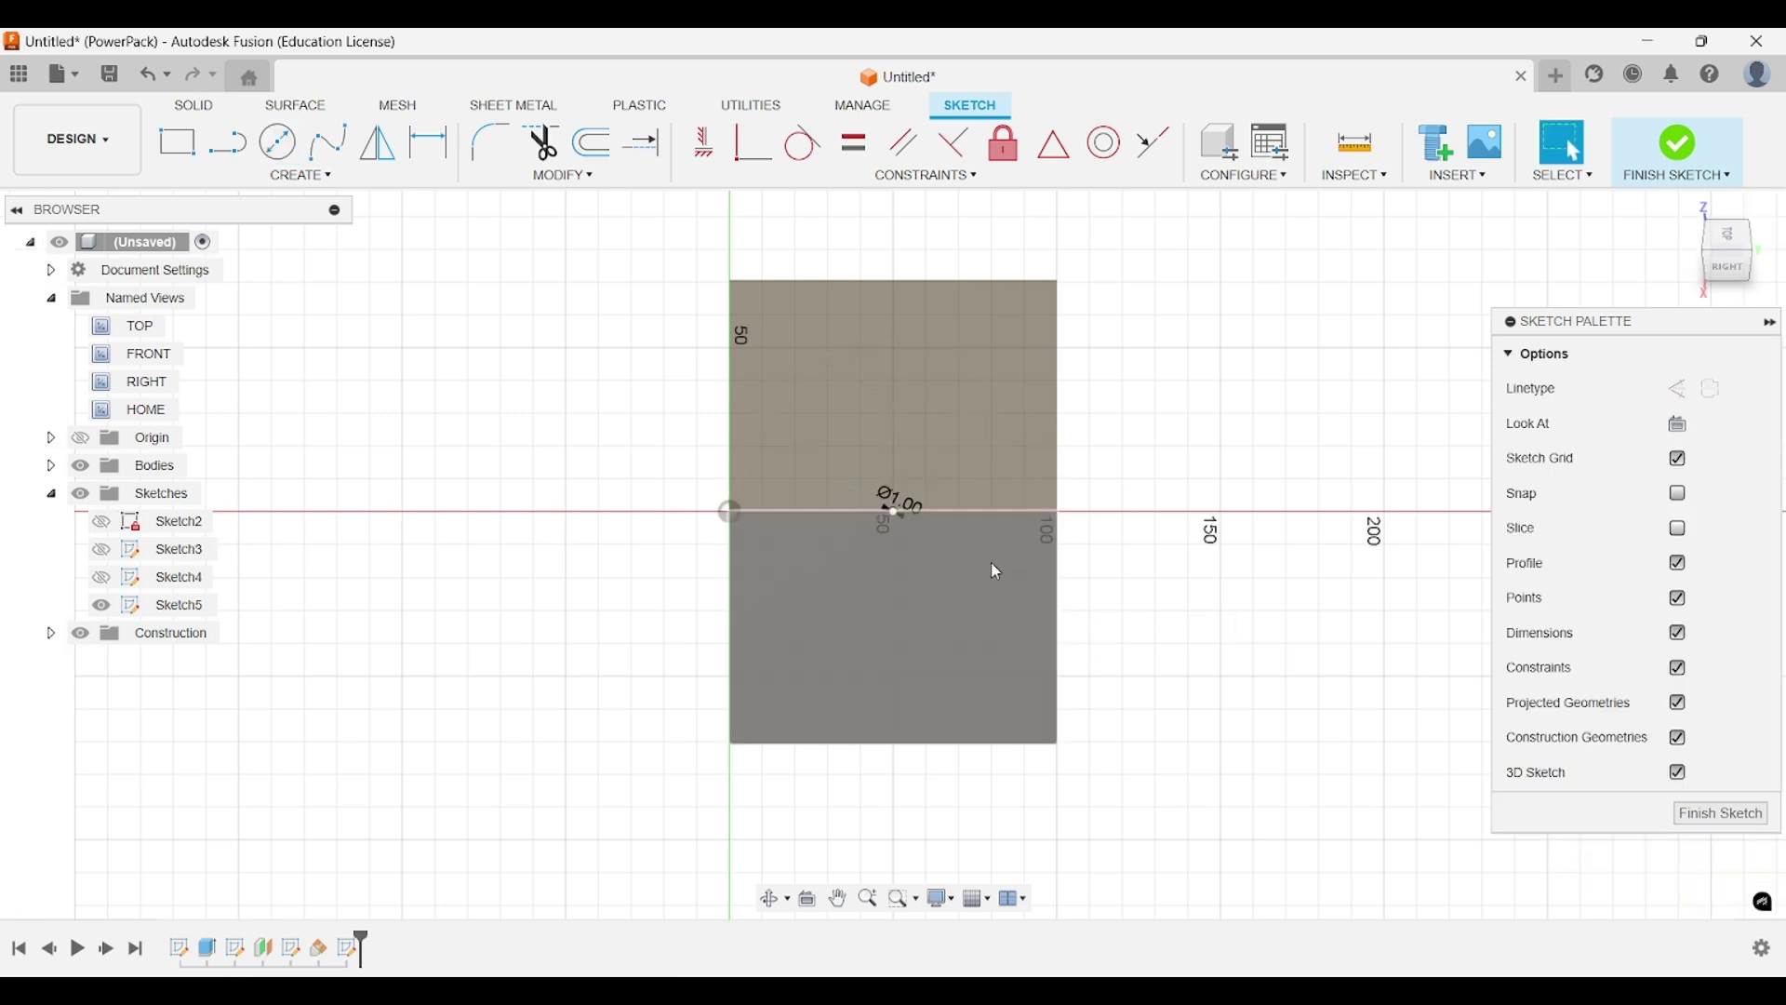
# Set the circle's diameter to 100 mm.
pyautogui.scroll(4, 895, 514)
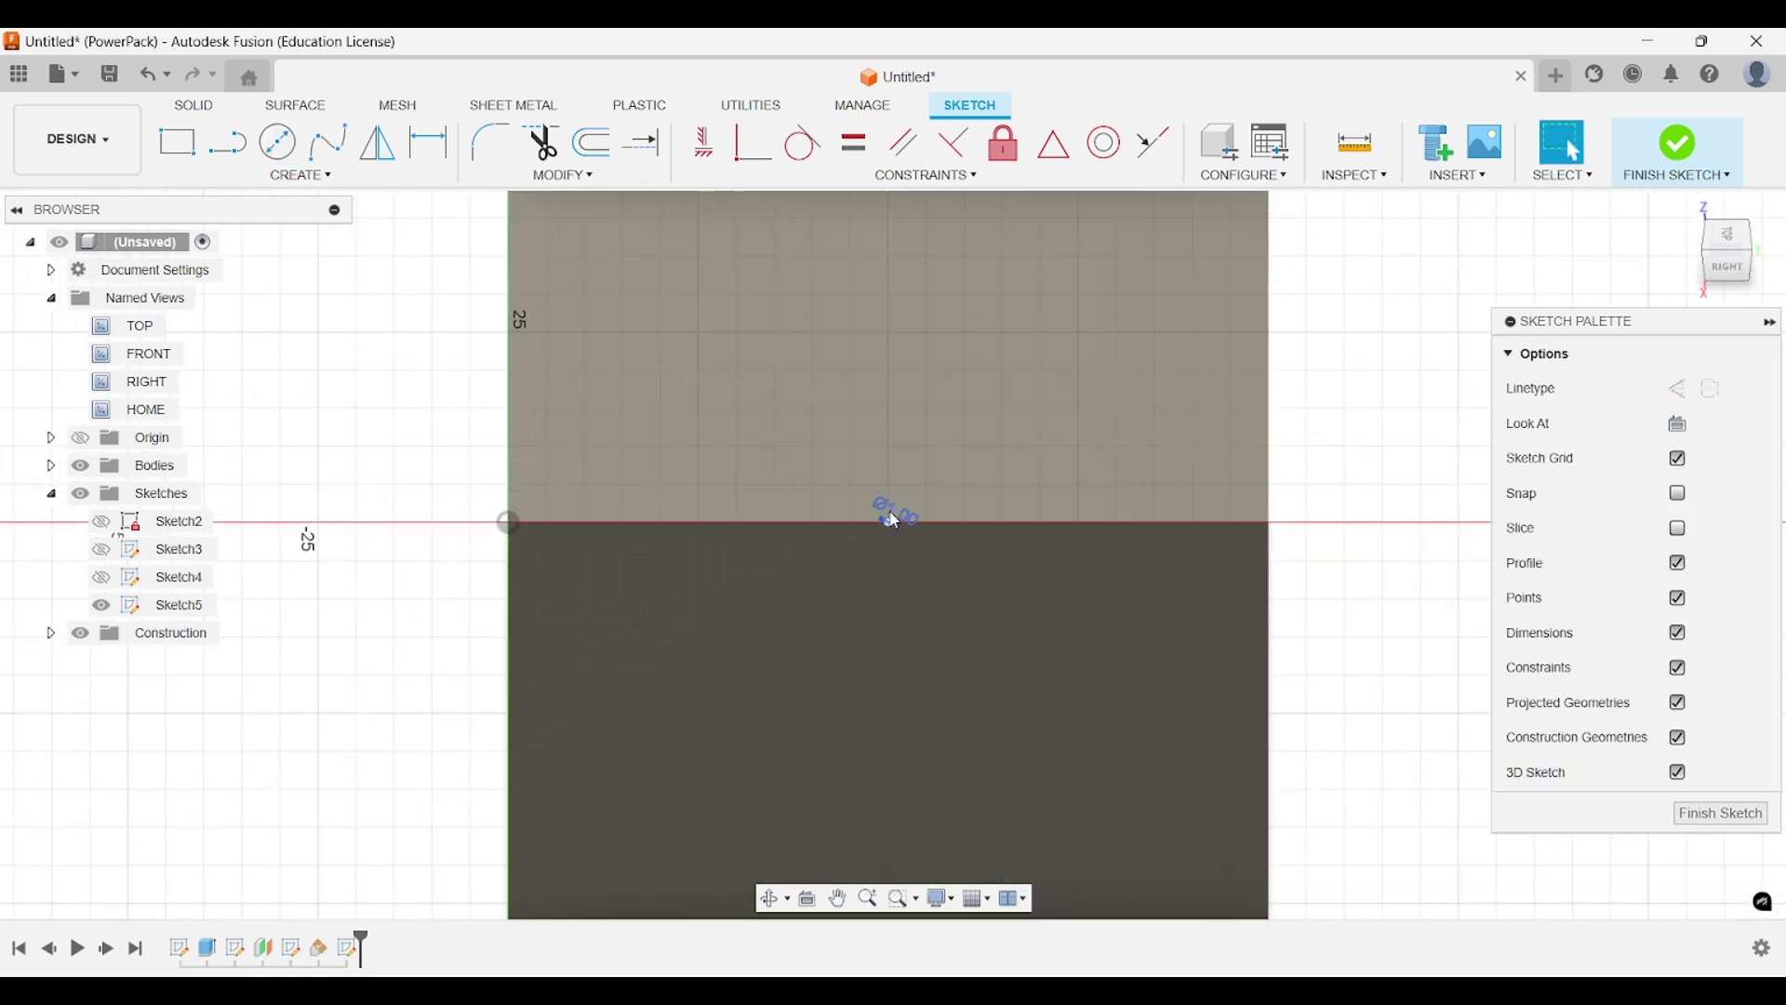
pyautogui.click(891, 517)
pyautogui.write('100')
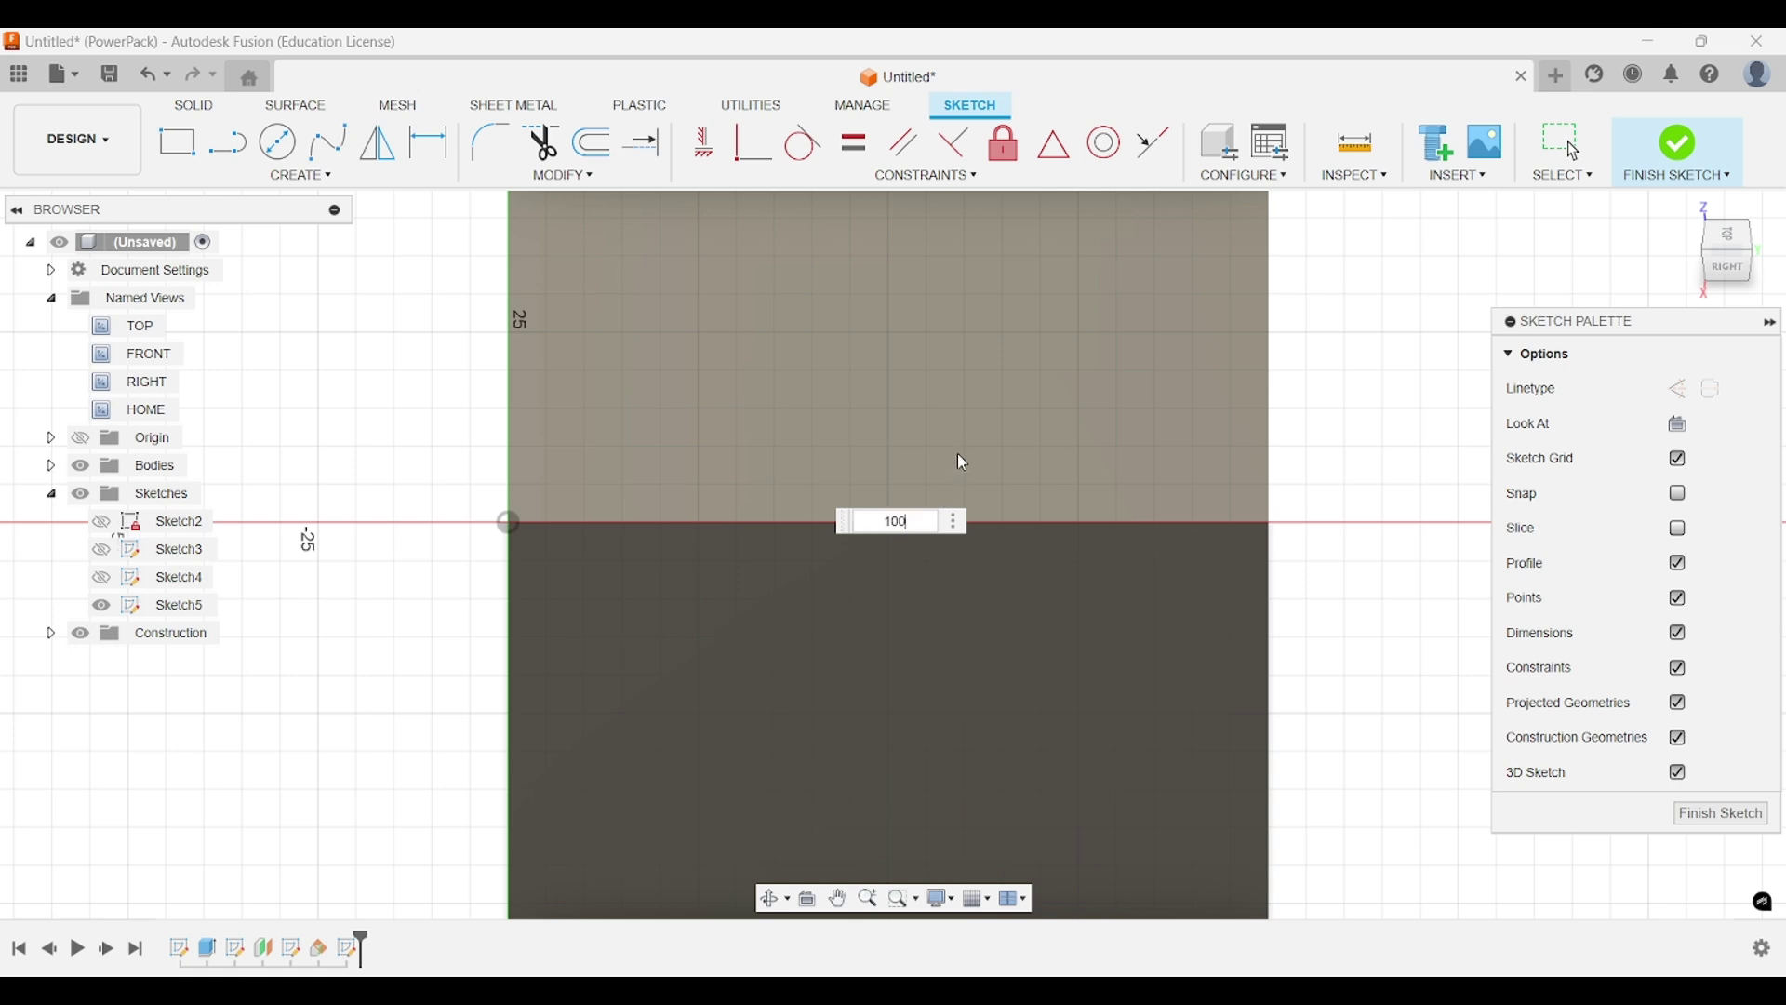
pyautogui.press('Return')
pyautogui.scroll(-2, 866, 439)
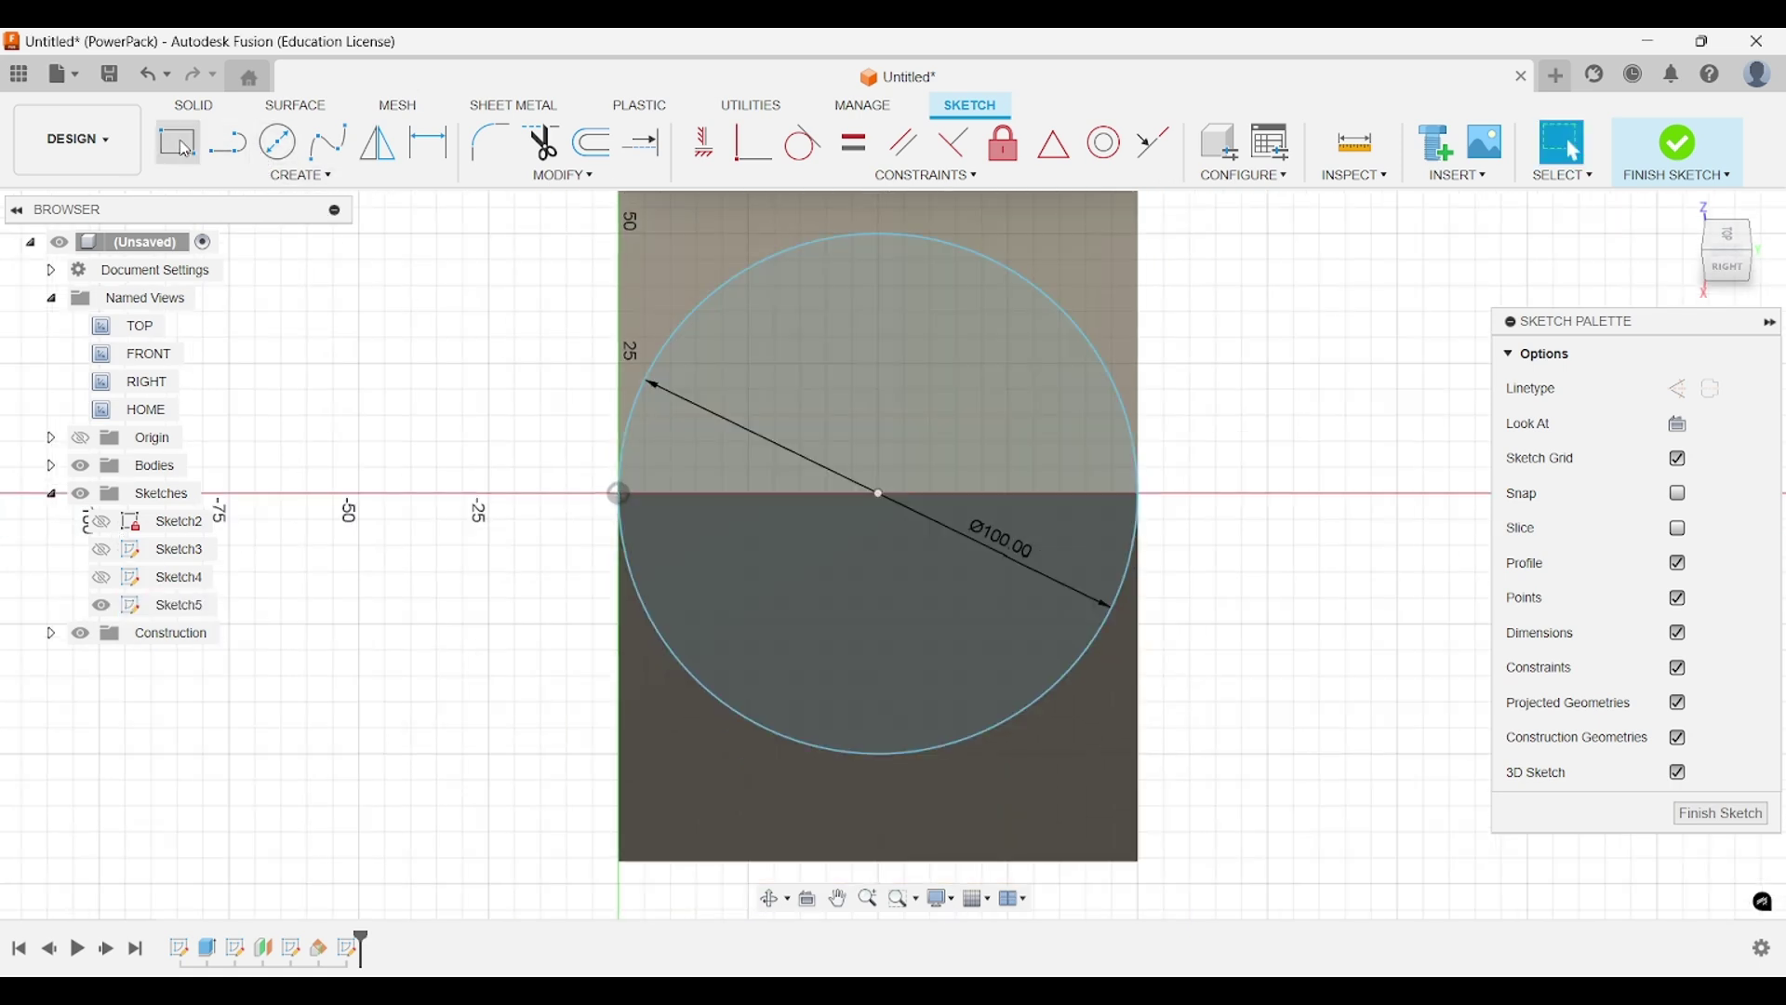
# Draw a rectangle from the circle's centre, above the cube's edge line and extending past the circle, and finish the sketch.
pyautogui.click(177, 142)
pyautogui.click(879, 493)
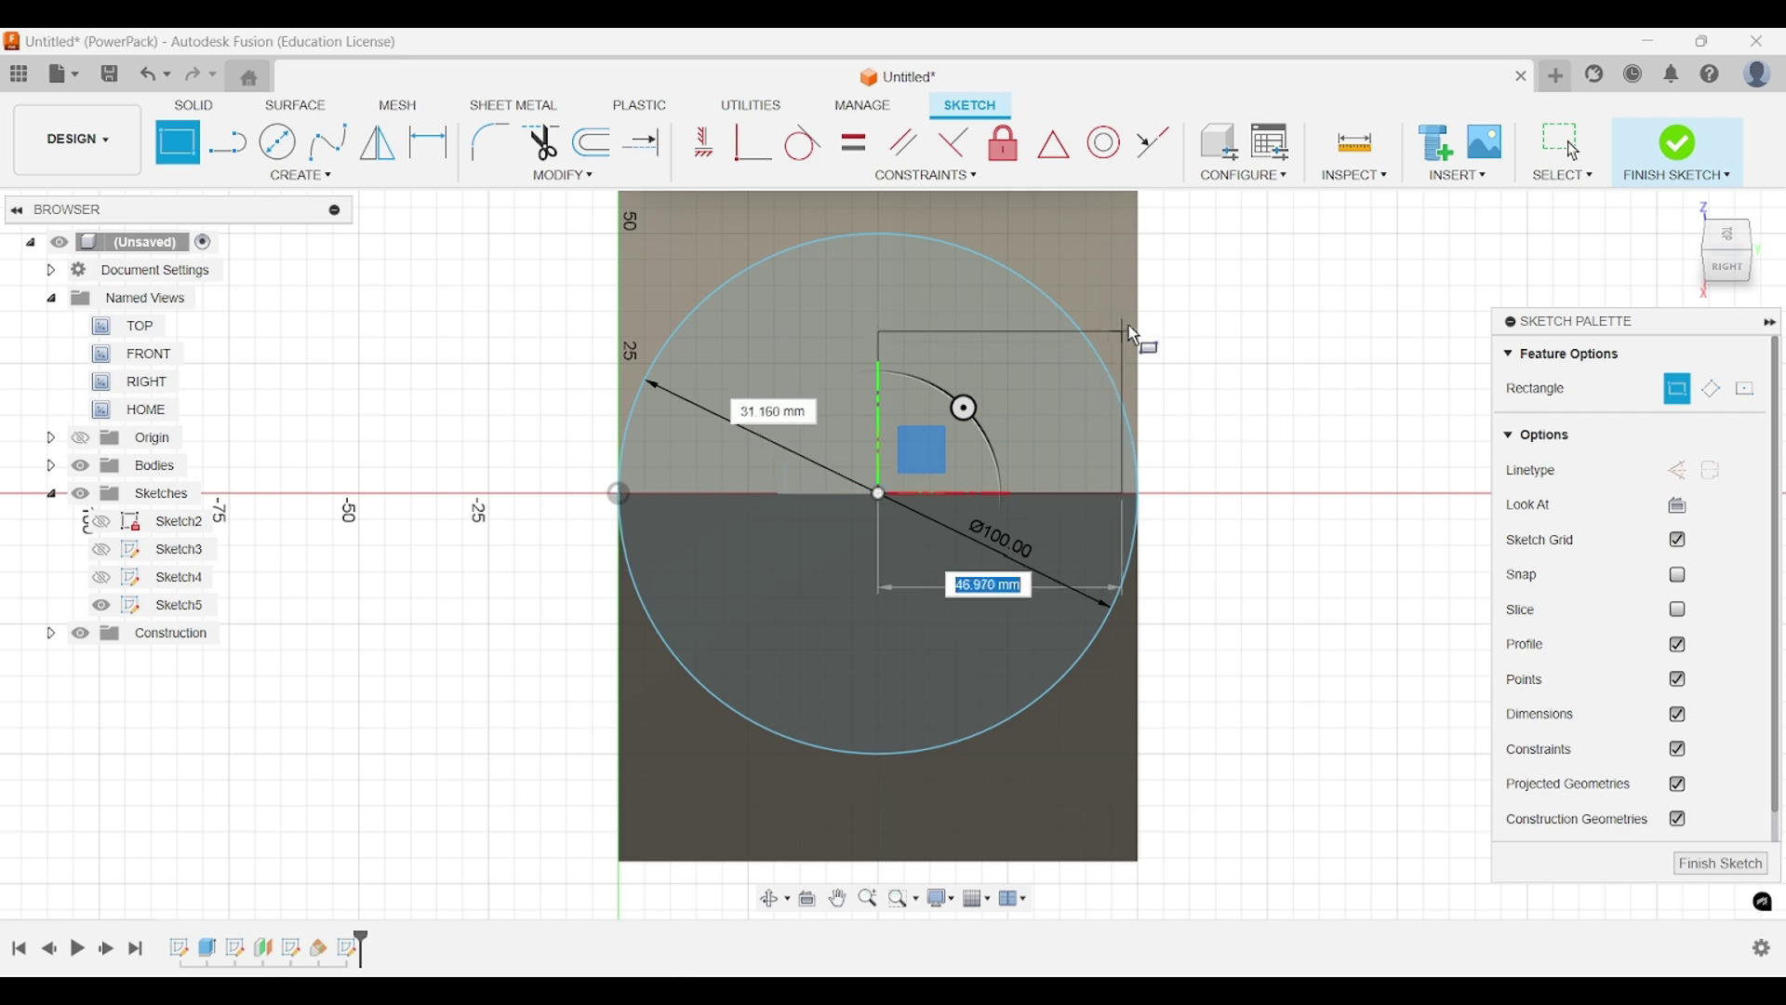
pyautogui.click(1220, 300)
pyautogui.press('Escape')
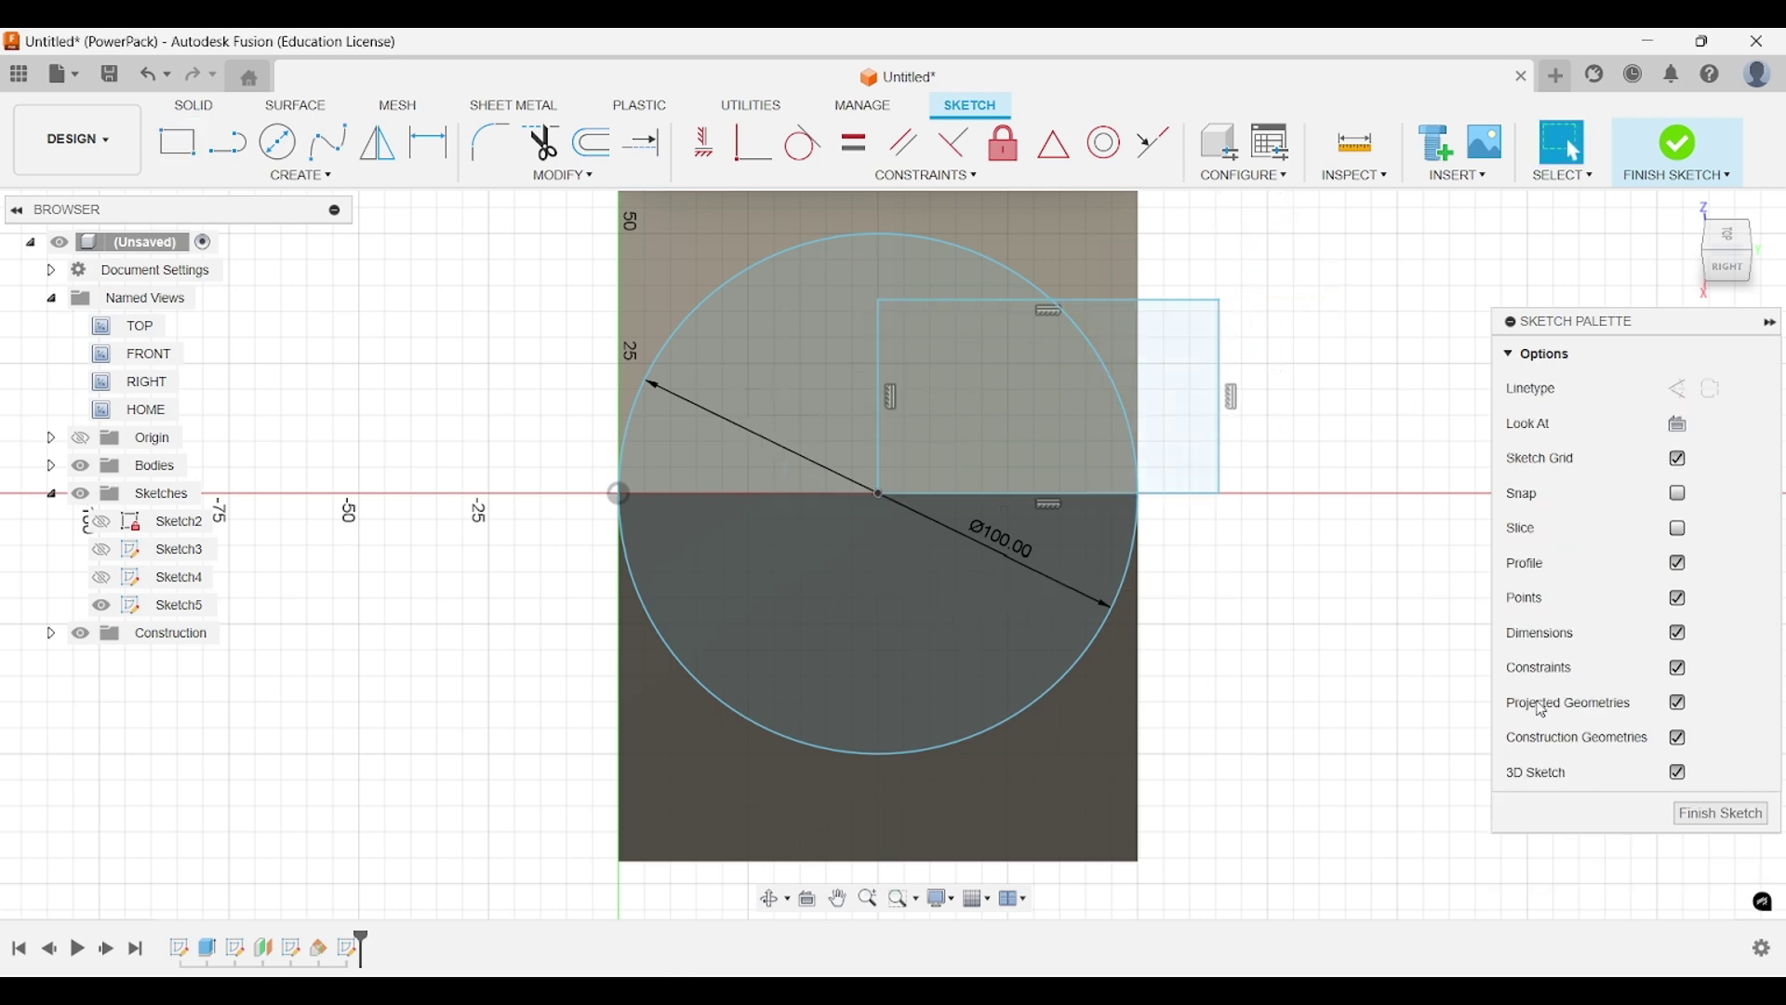
pyautogui.click(1693, 822)
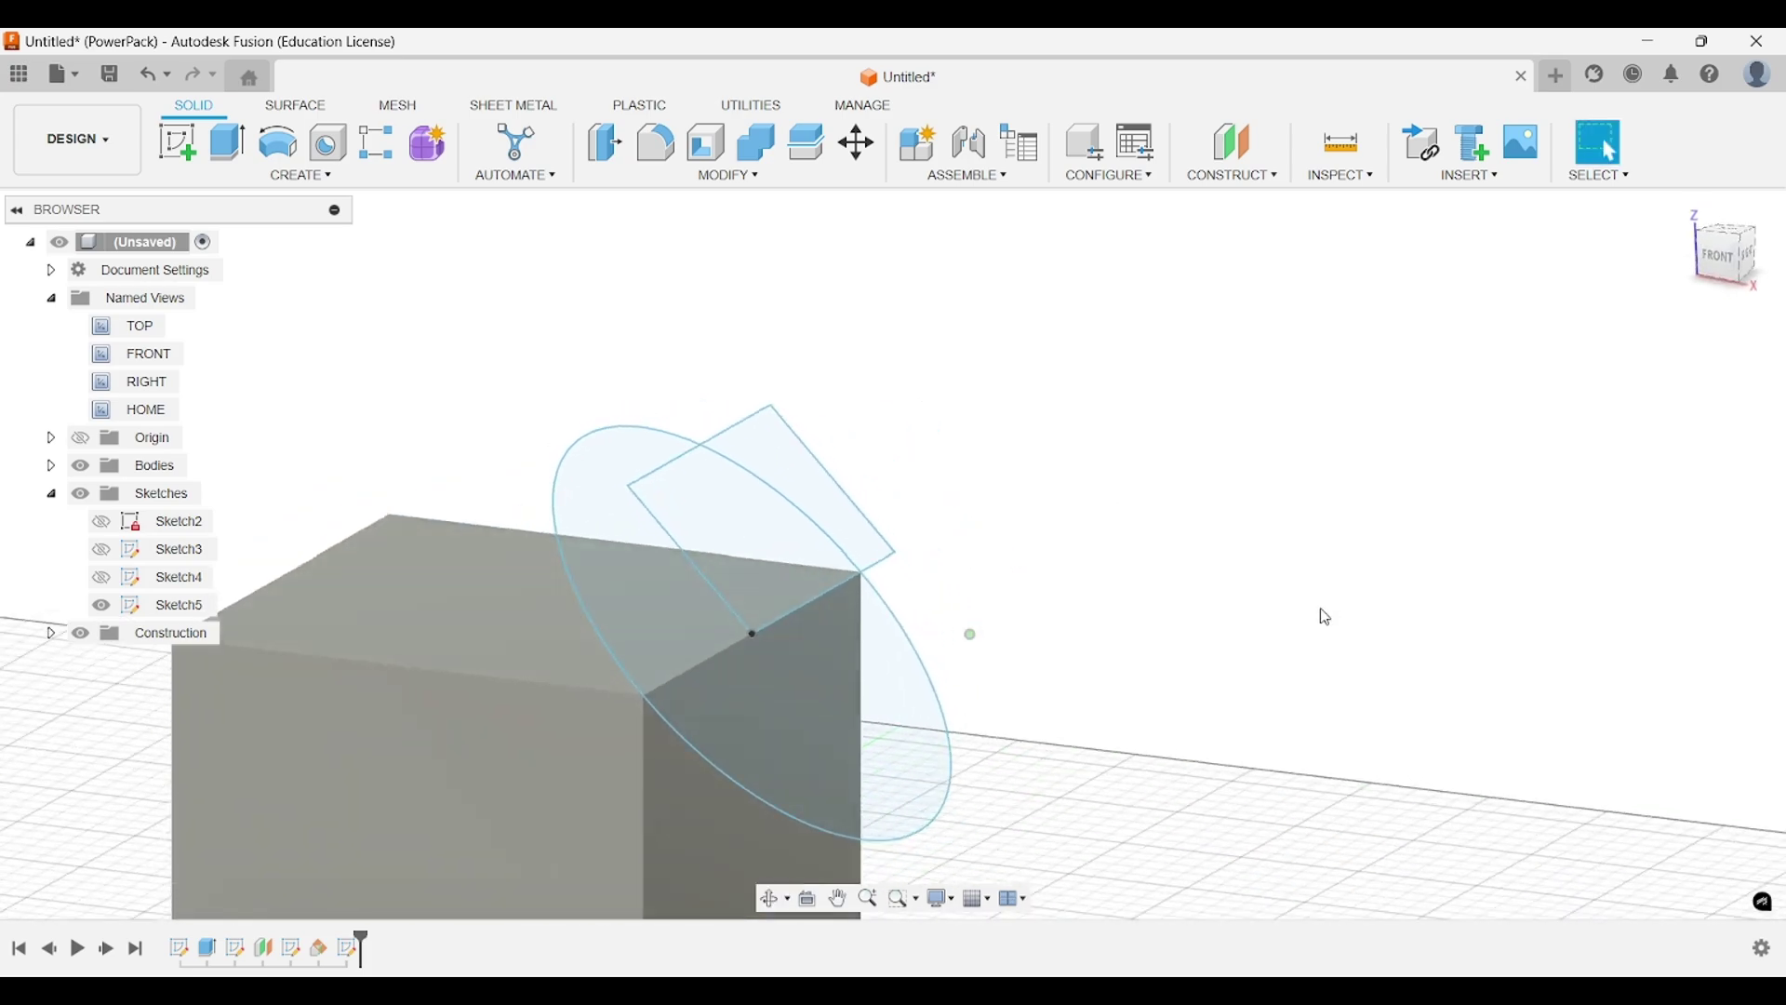
# Look over the circle and rectangle on the angled plane, and hide their sketch, Sketch5.
pyautogui.moveTo(1340, 506)
pyautogui.keyDown('shift'); pyautogui.mouseDown(button='middle')
pyautogui.moveTo(1212, 566)
pyautogui.moveTo(1232, 543)
pyautogui.moveTo(1187, 549)
pyautogui.moveTo(1148, 599)
pyautogui.moveTo(1248, 607)
pyautogui.moveTo(1280, 494)
pyautogui.moveTo(1256, 467)
pyautogui.moveTo(1300, 494)
pyautogui.moveTo(1229, 518)
pyautogui.moveTo(1219, 652)
pyautogui.moveTo(1176, 630)
pyautogui.moveTo(1225, 644)
pyautogui.moveTo(1228, 602)
pyautogui.mouseUp(button='middle'); pyautogui.keyUp('shift')
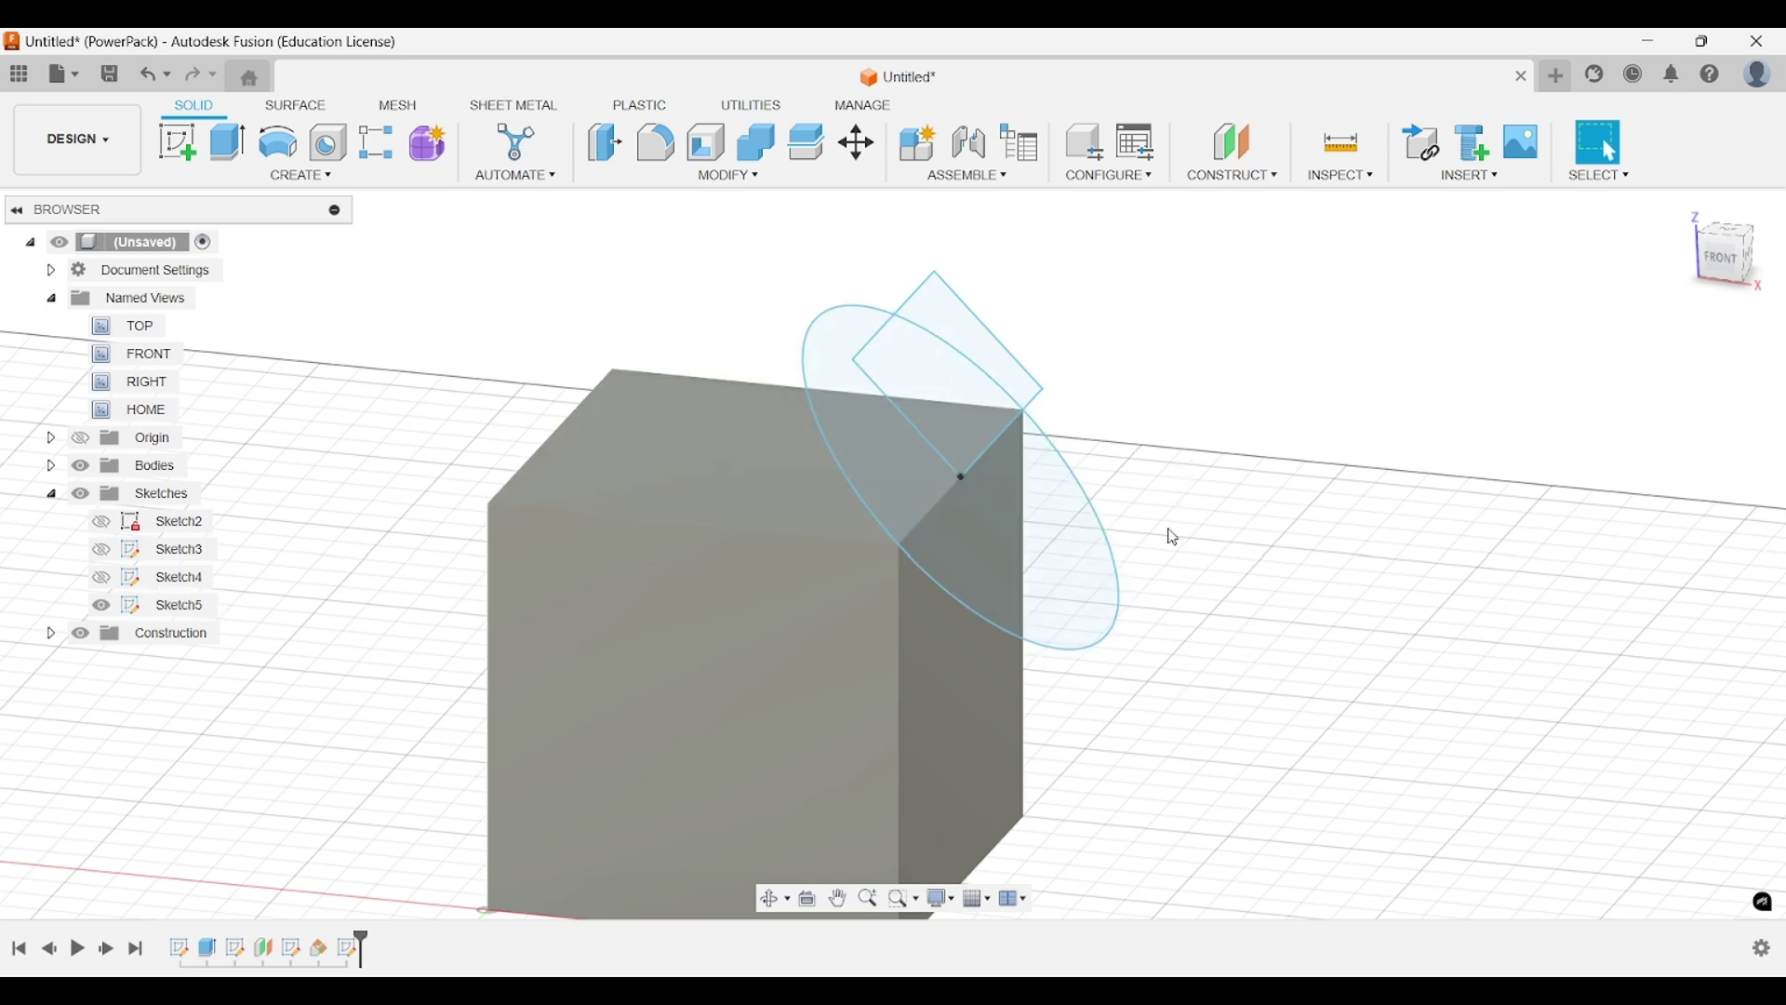
pyautogui.moveTo(1175, 538)
pyautogui.keyDown('shift'); pyautogui.mouseDown(button='middle')
pyautogui.moveTo(1216, 522)
pyautogui.moveTo(1241, 483)
pyautogui.moveTo(1186, 517)
pyautogui.moveTo(1203, 521)
pyautogui.moveTo(1163, 524)
pyautogui.moveTo(1204, 539)
pyautogui.moveTo(1157, 582)
pyautogui.moveTo(1126, 574)
pyautogui.mouseUp(button='middle'); pyautogui.keyUp('shift')
pyautogui.scroll(-2, 1191, 521)
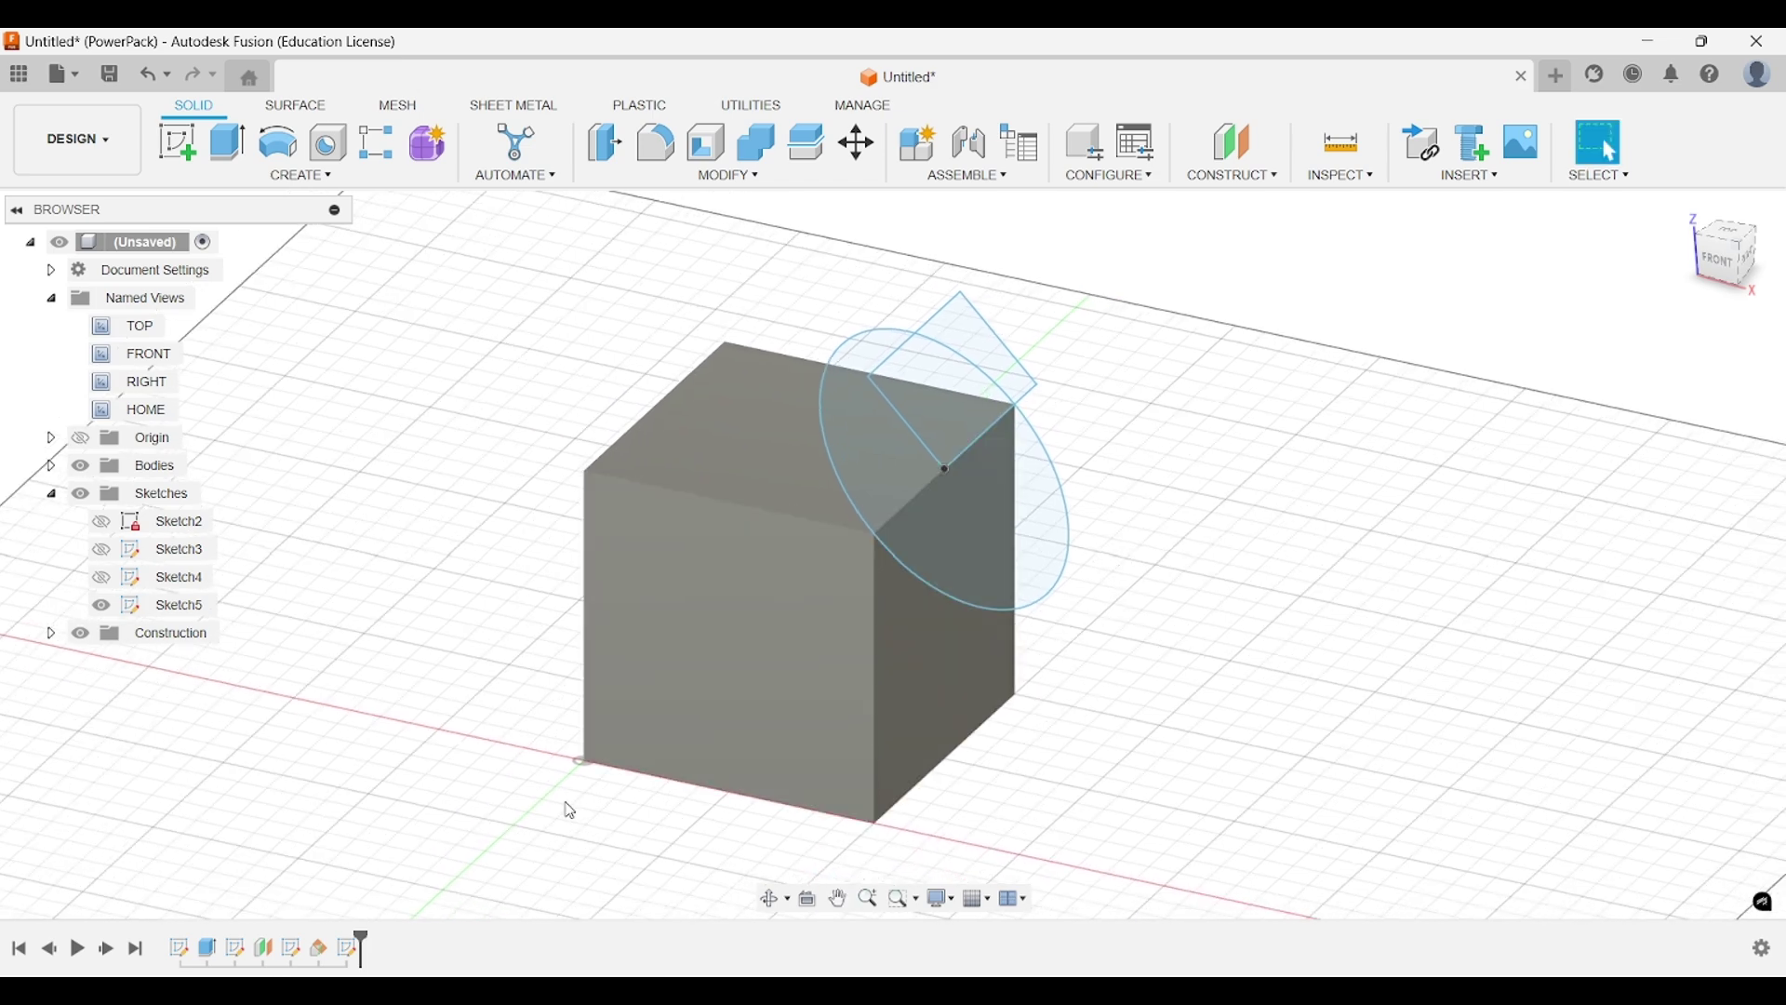
pyautogui.moveTo(570, 809); pyautogui.dragTo(590, 768, button='middle')
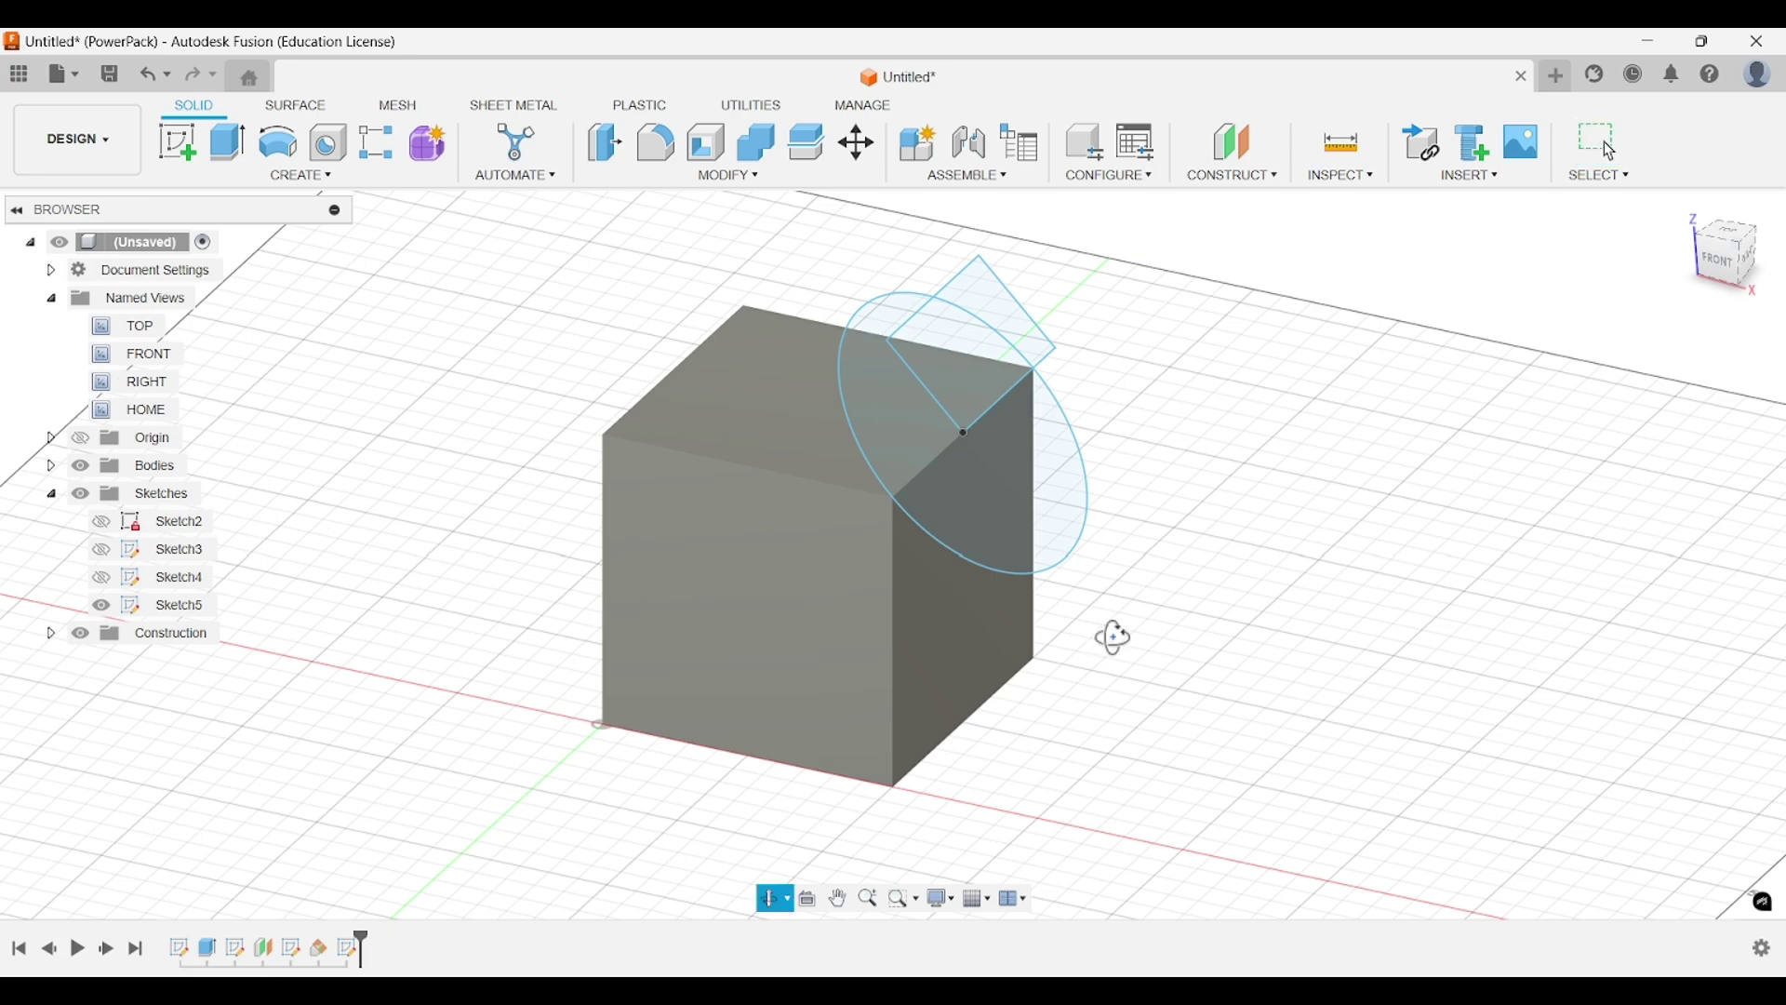
pyautogui.moveTo(1108, 634)
pyautogui.keyDown('shift'); pyautogui.mouseDown(button='middle')
pyautogui.moveTo(1187, 602)
pyautogui.moveTo(1128, 626)
pyautogui.moveTo(1116, 654)
pyautogui.mouseUp(button='middle'); pyautogui.keyUp('shift')
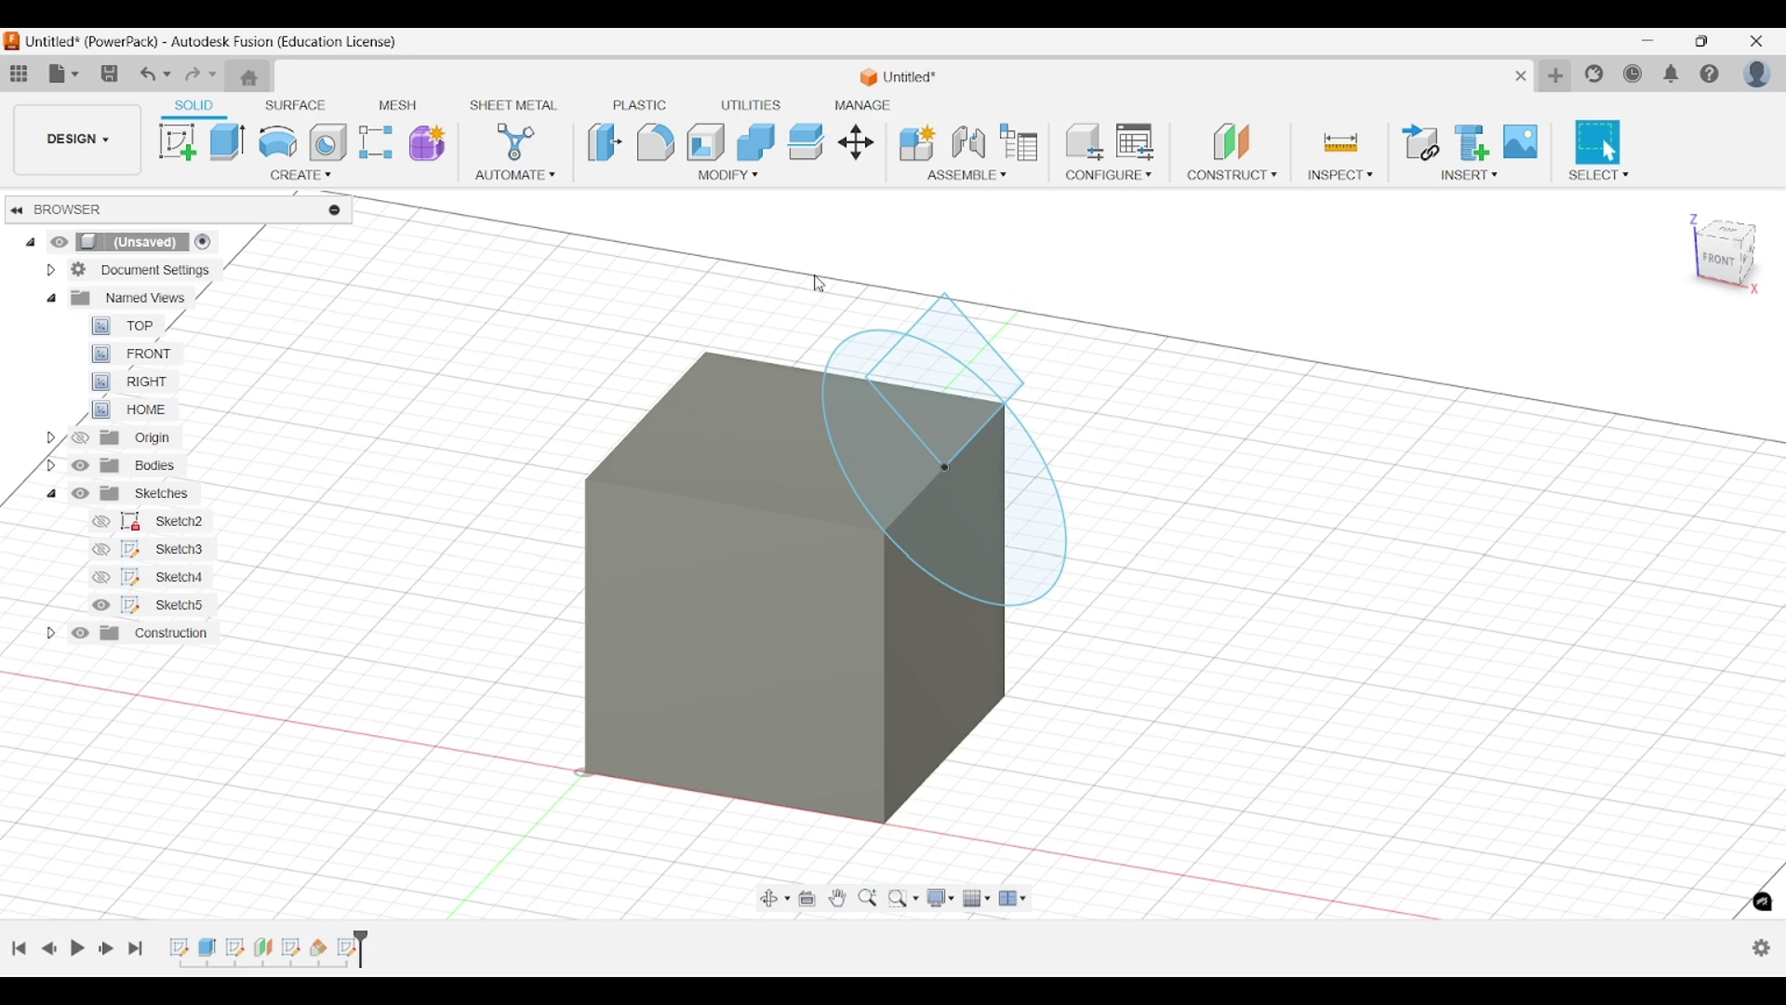
pyautogui.moveTo(1276, 646)
pyautogui.keyDown('shift'); pyautogui.mouseDown(button='middle')
pyautogui.moveTo(1359, 614)
pyautogui.moveTo(1237, 630)
pyautogui.moveTo(1247, 666)
pyautogui.mouseUp(button='middle'); pyautogui.keyUp('shift')
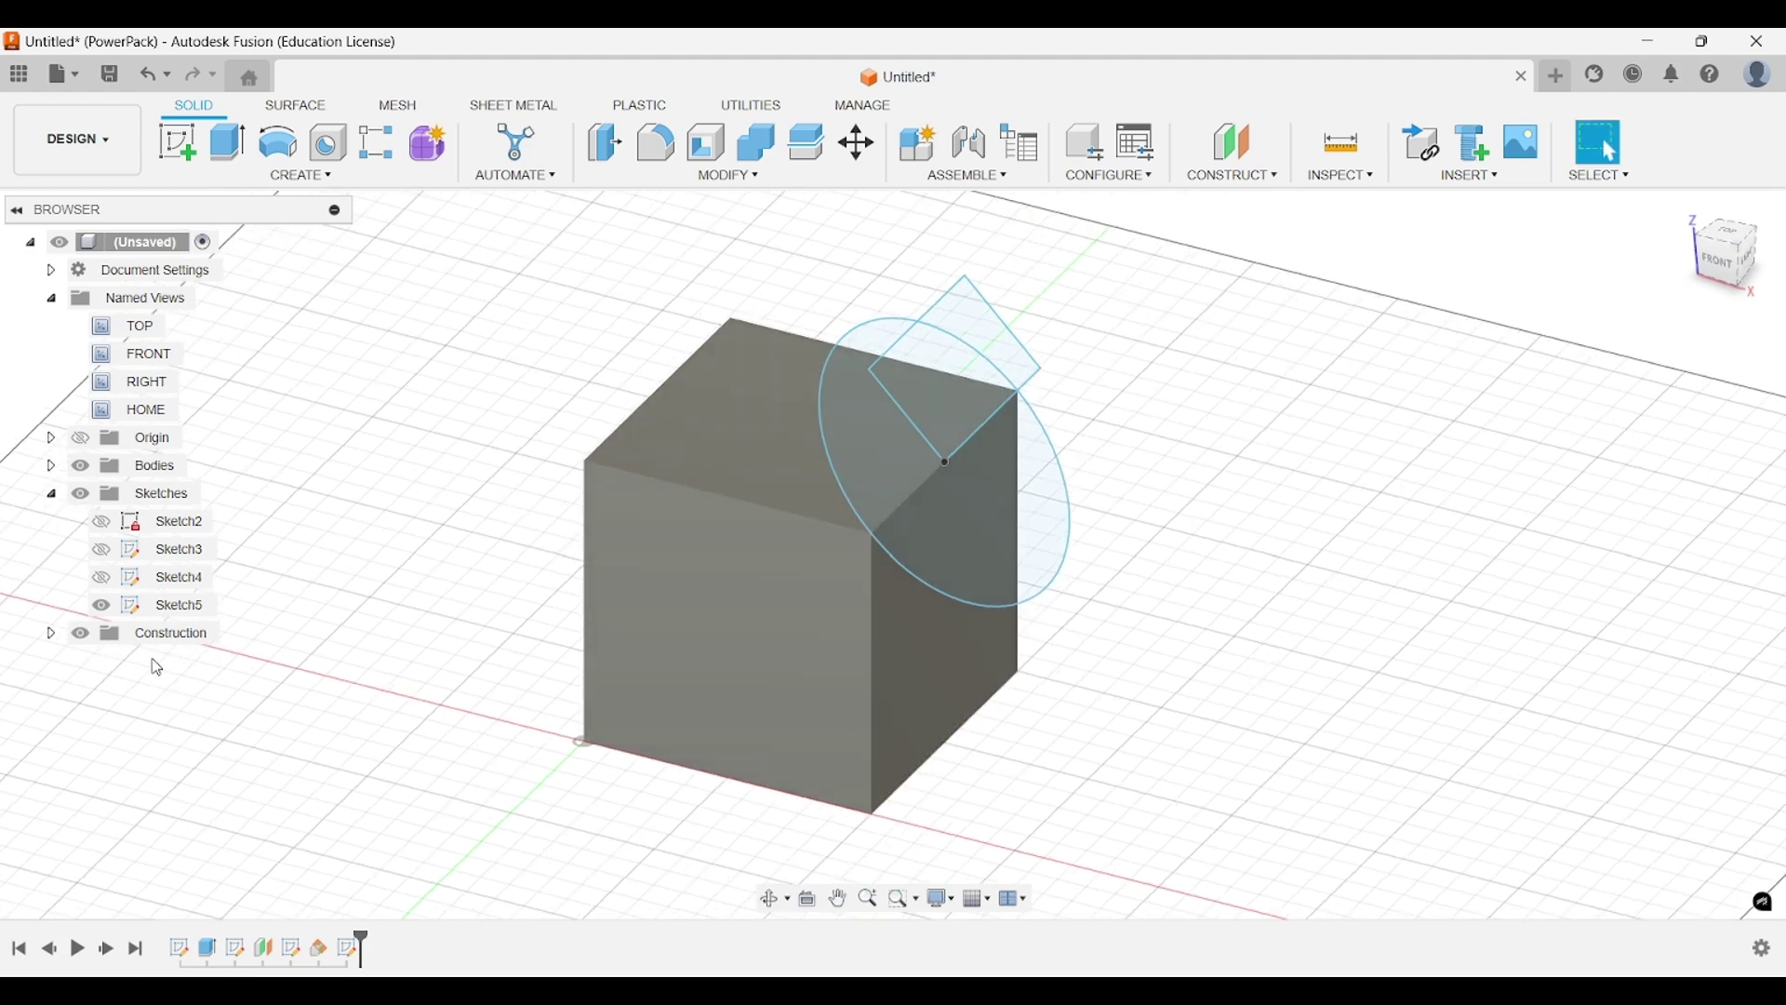
pyautogui.click(101, 606)
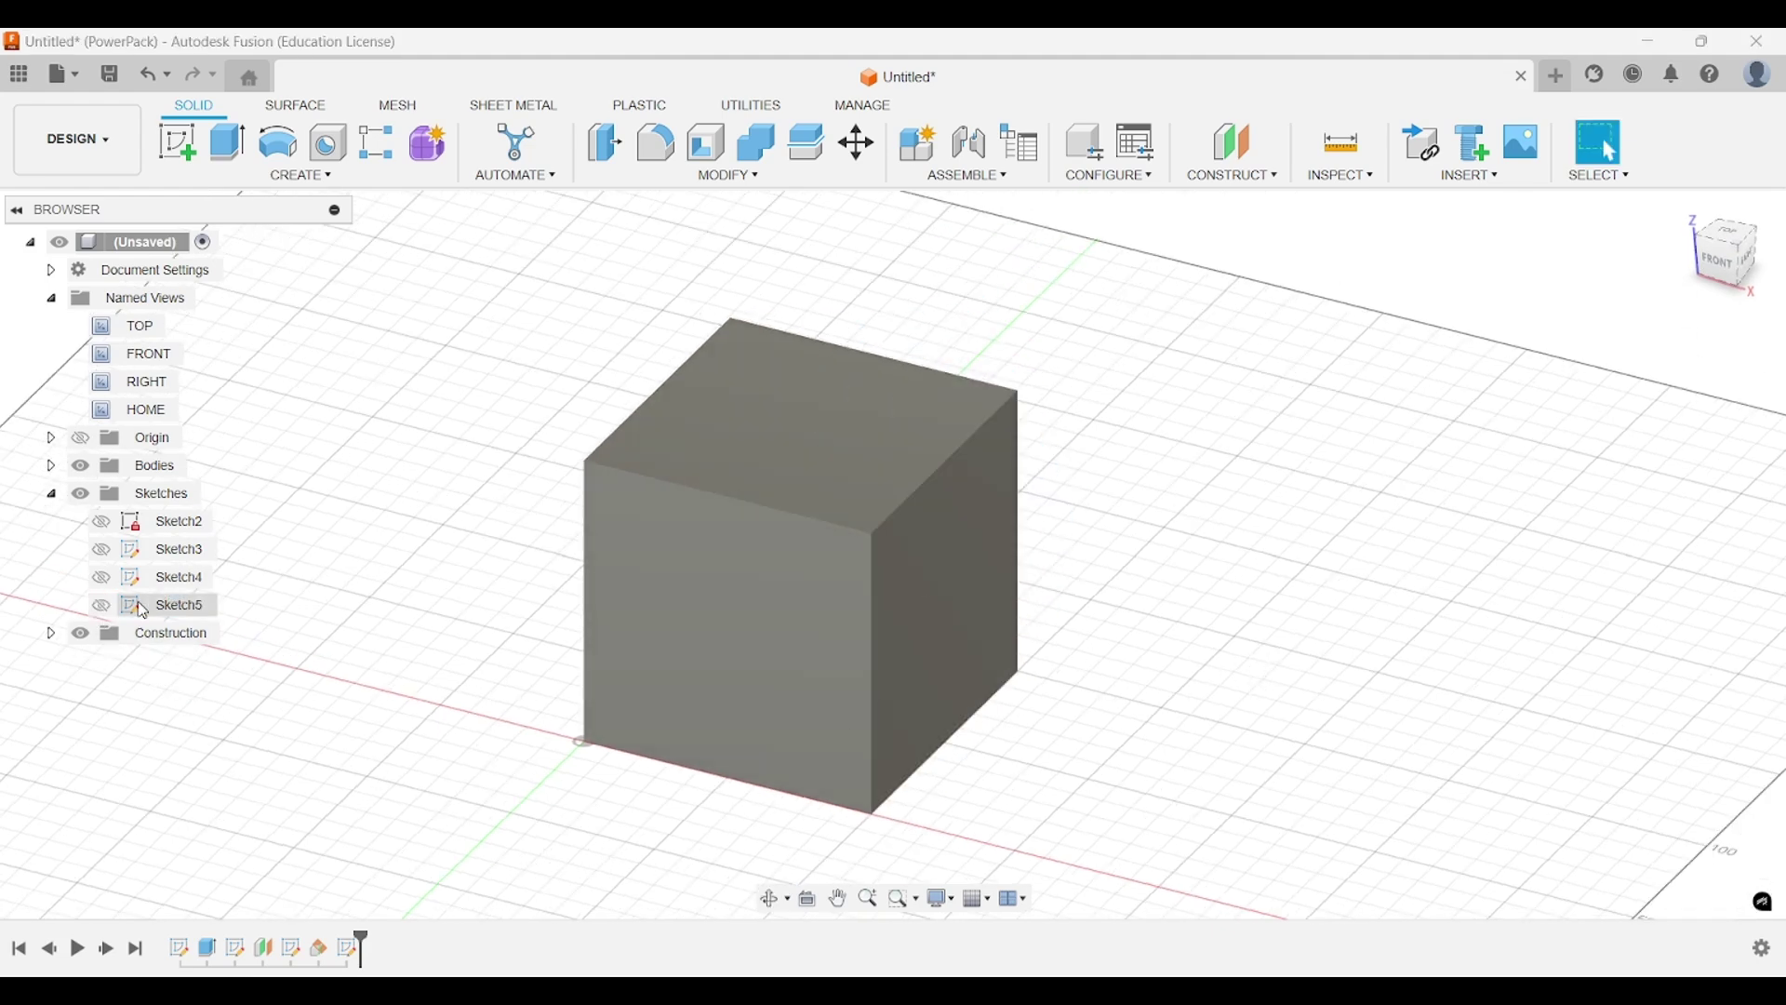
pyautogui.click(1235, 177)
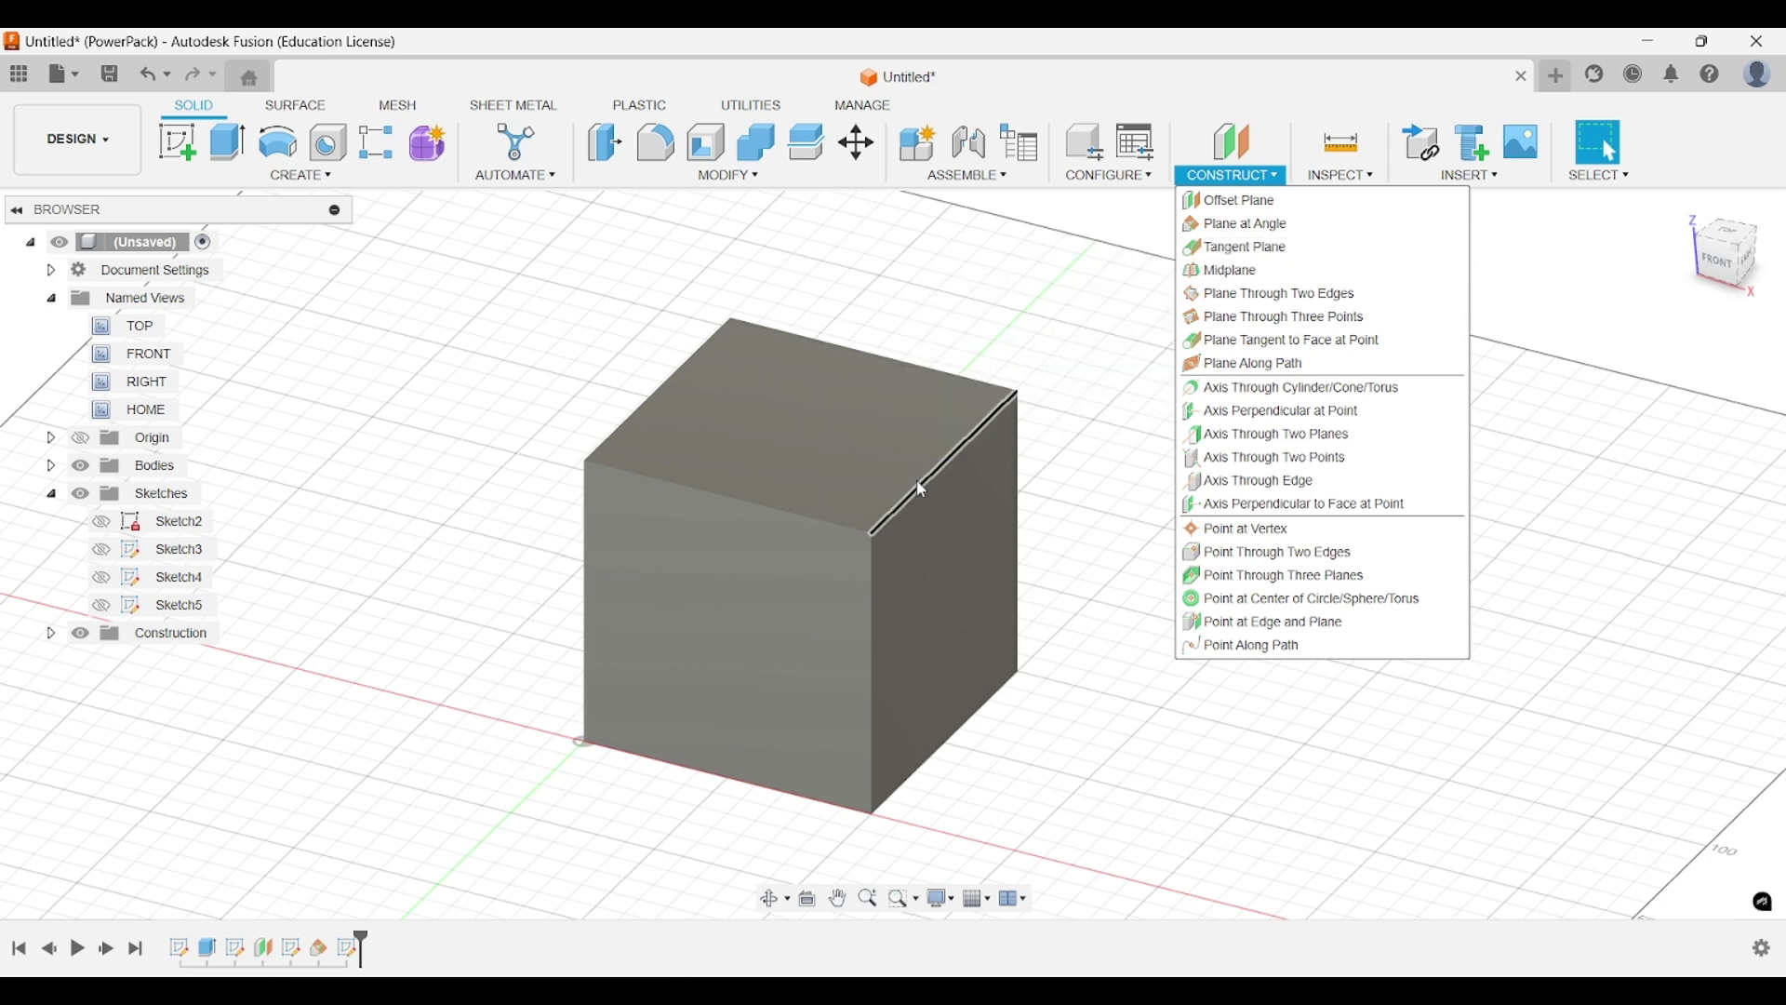
pyautogui.scroll(-1, 916, 479)
pyautogui.moveTo(917, 478); pyautogui.dragTo(778, 507, button='middle')
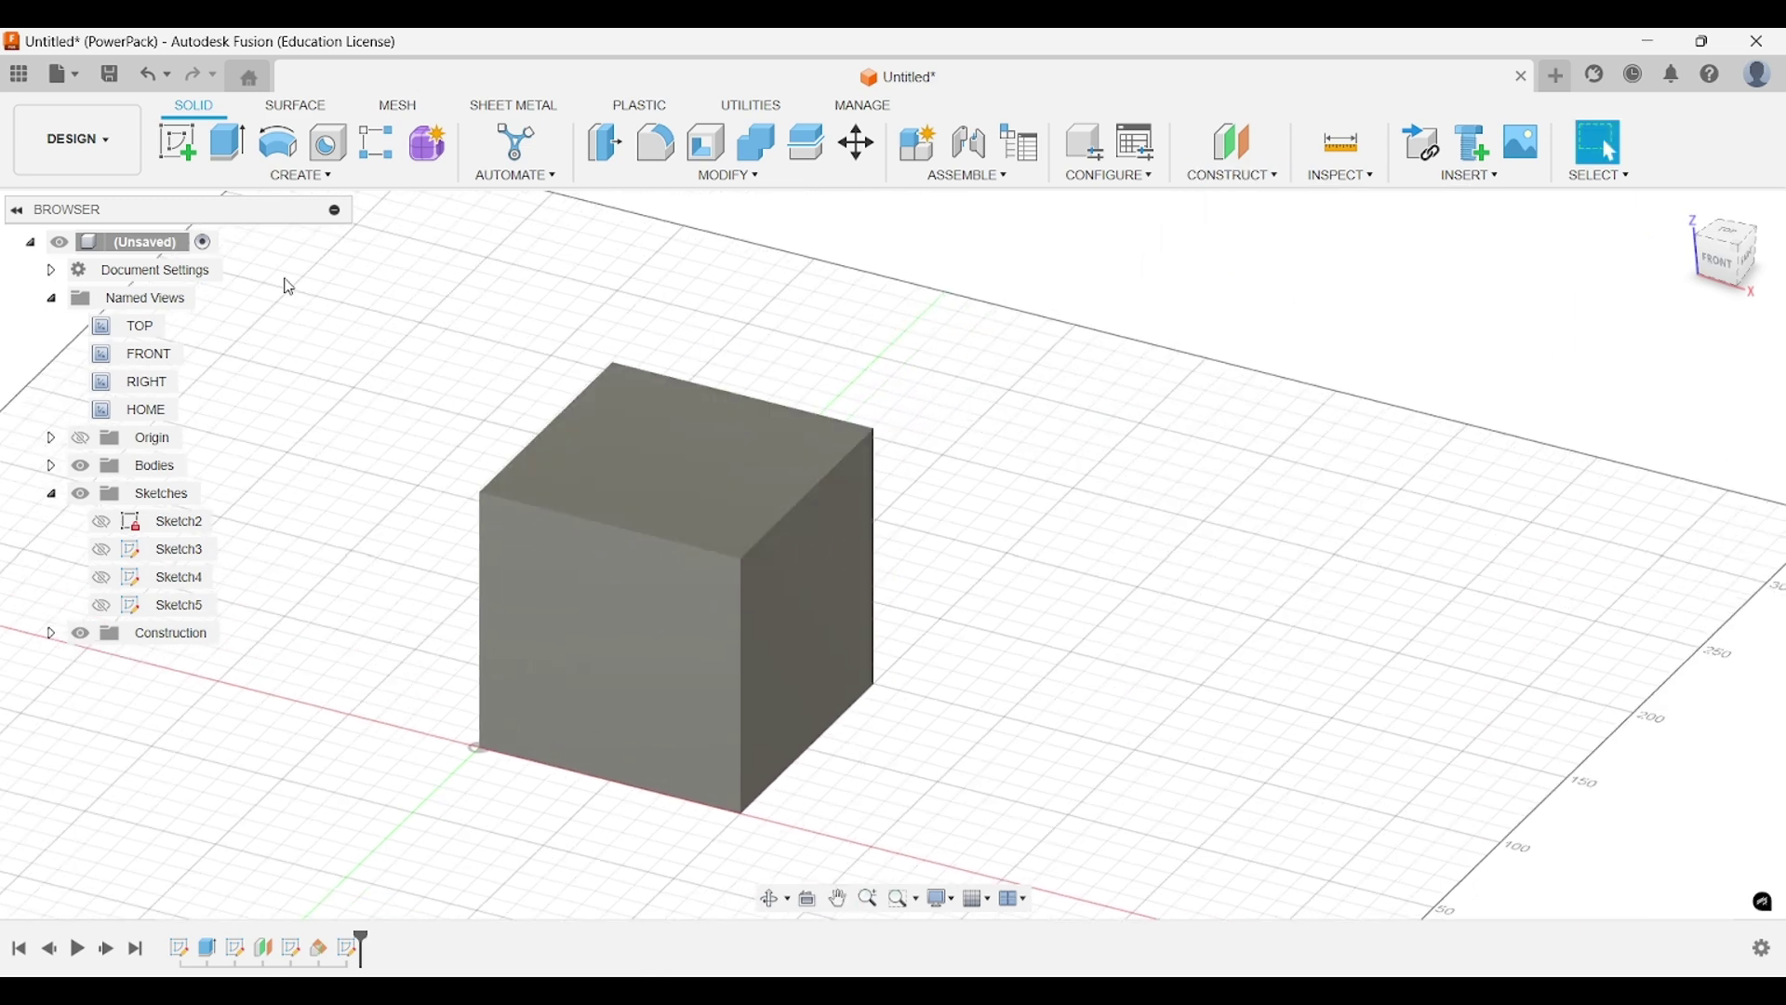
# Start a sketch on the cube's top face and draw a circle centred on the face and reaching its edges.
pyautogui.click(299, 176)
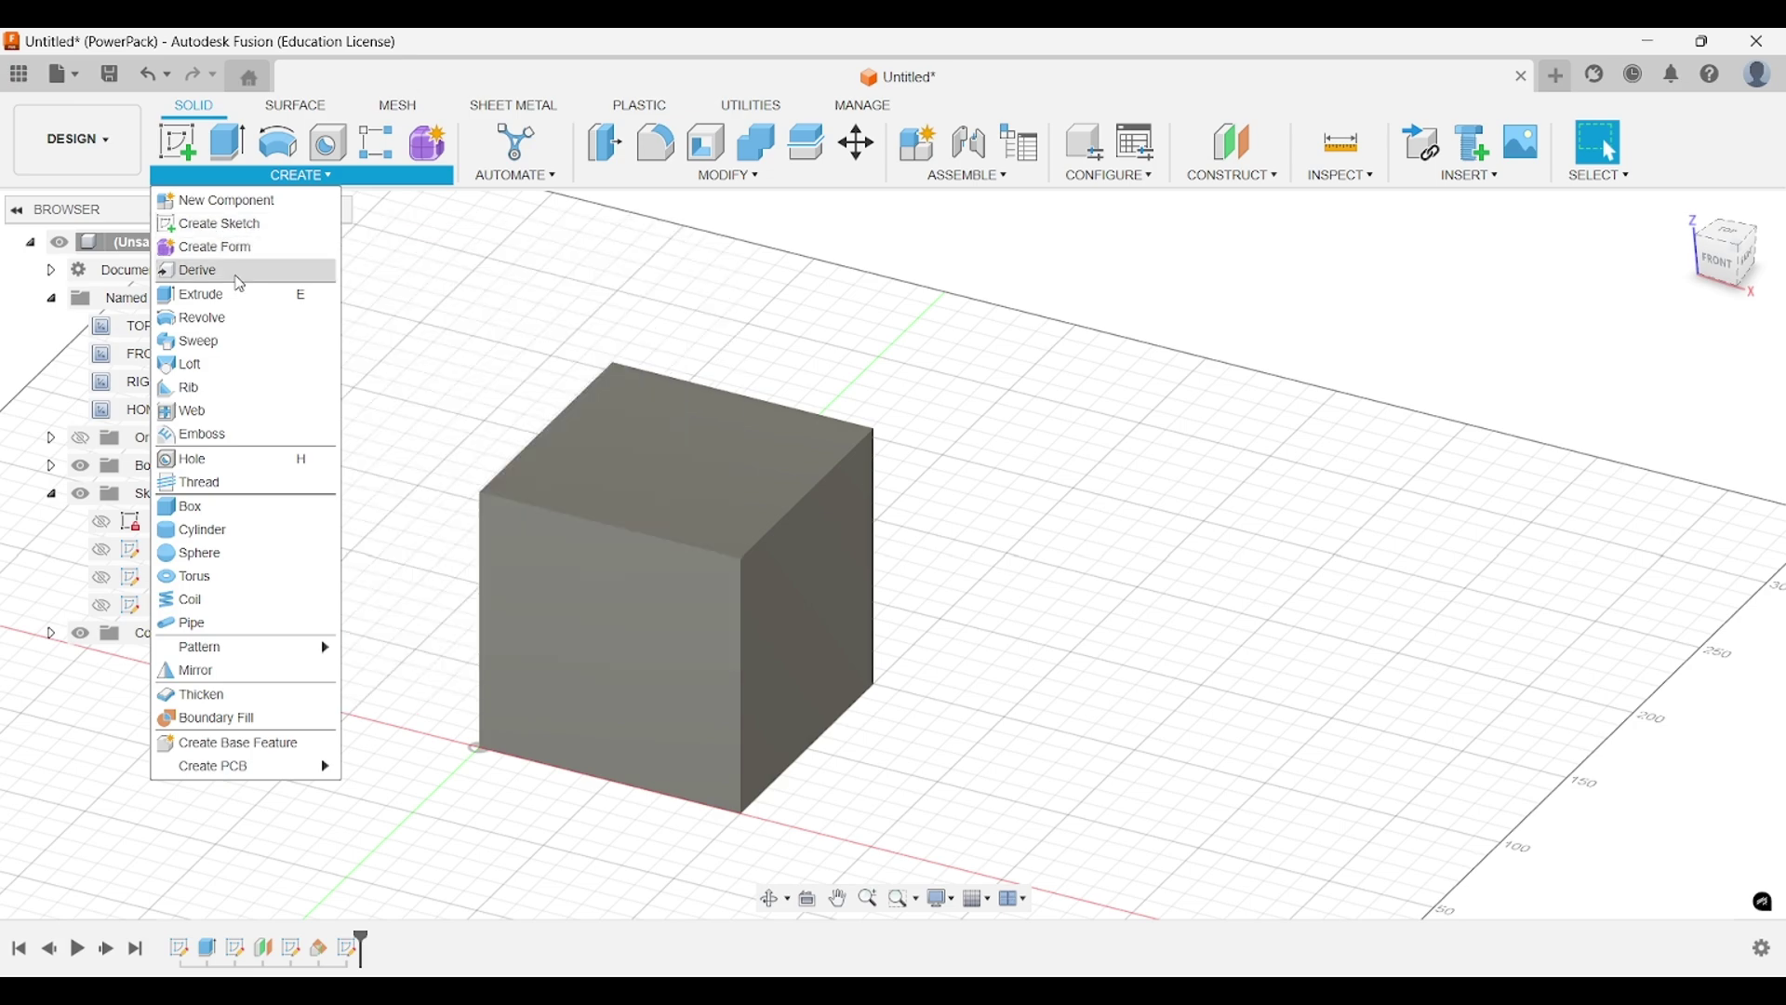
pyautogui.click(210, 224)
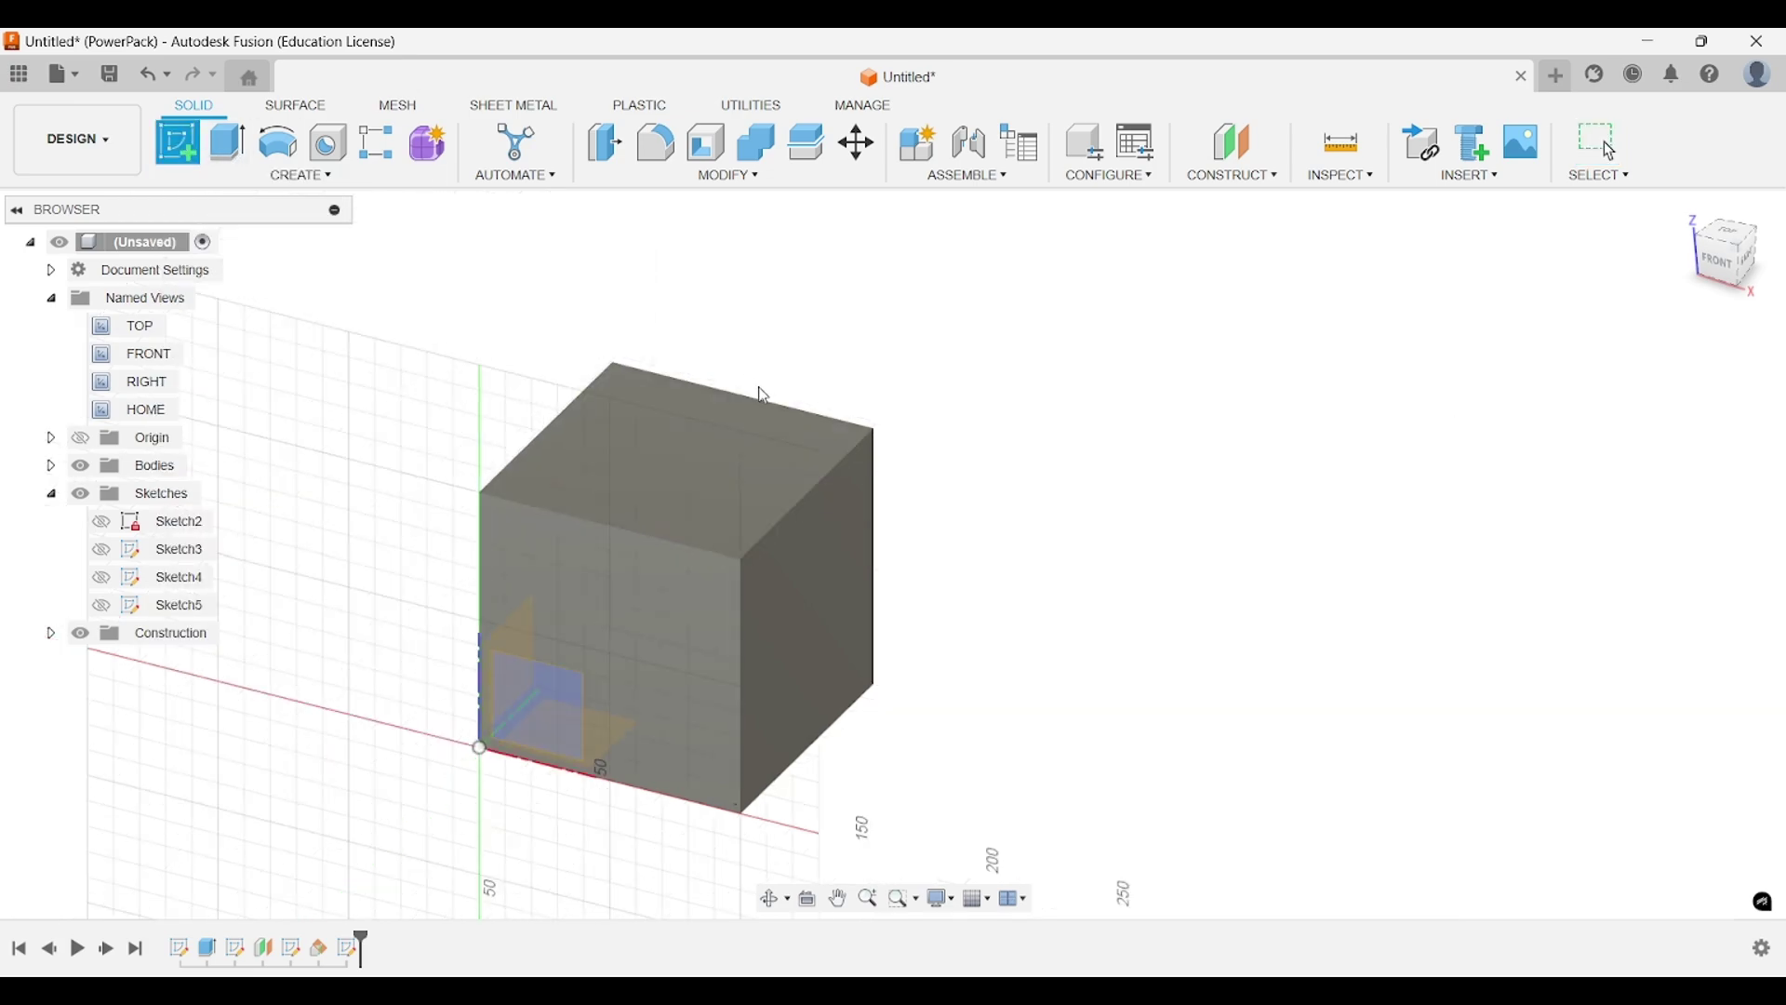
pyautogui.click(704, 461)
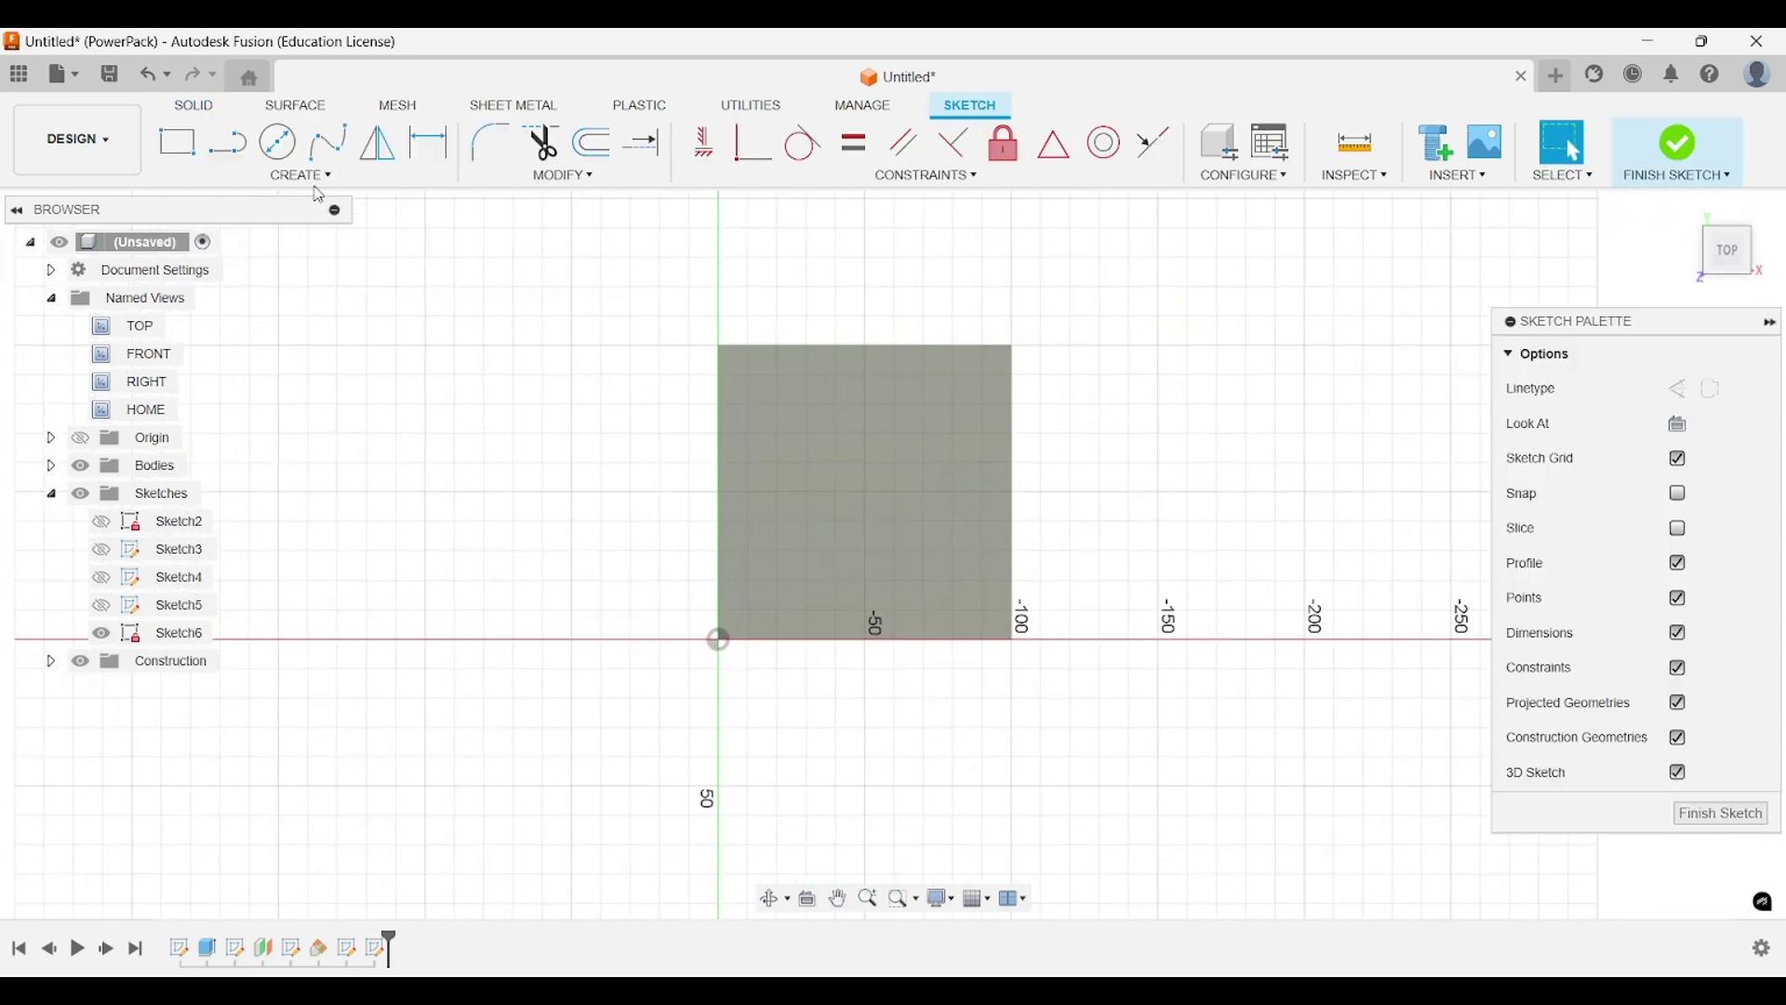
pyautogui.click(277, 142)
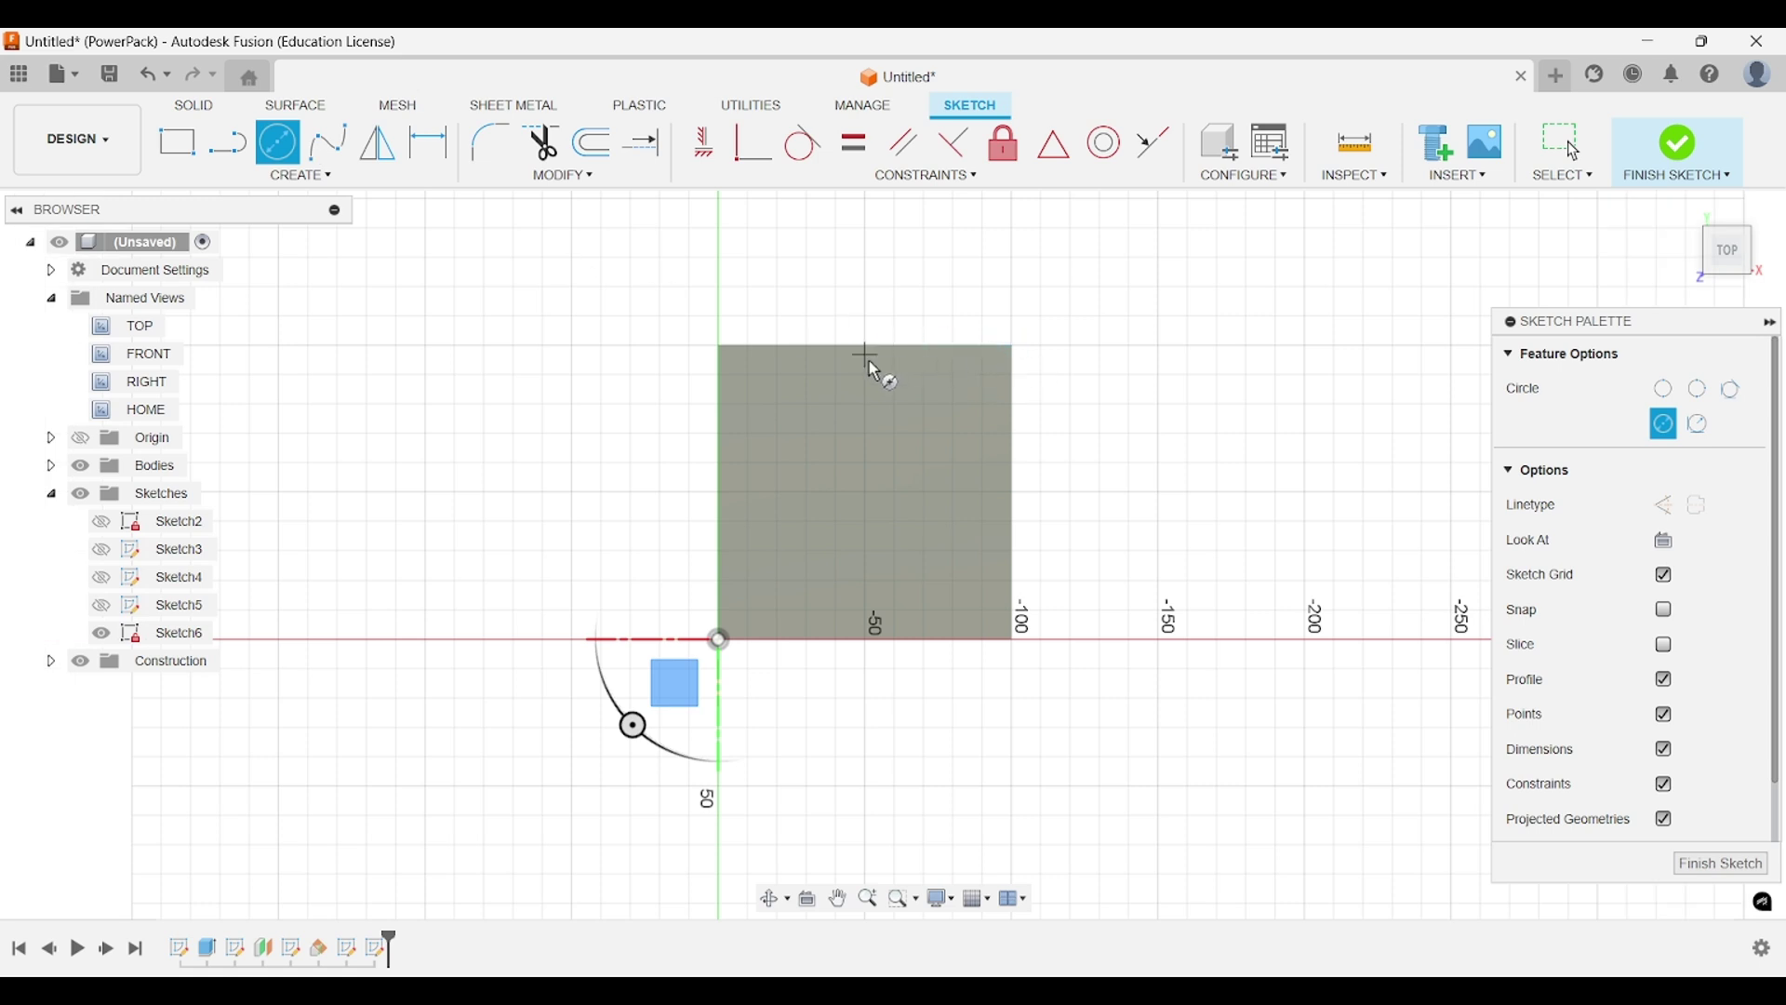
pyautogui.click(867, 491)
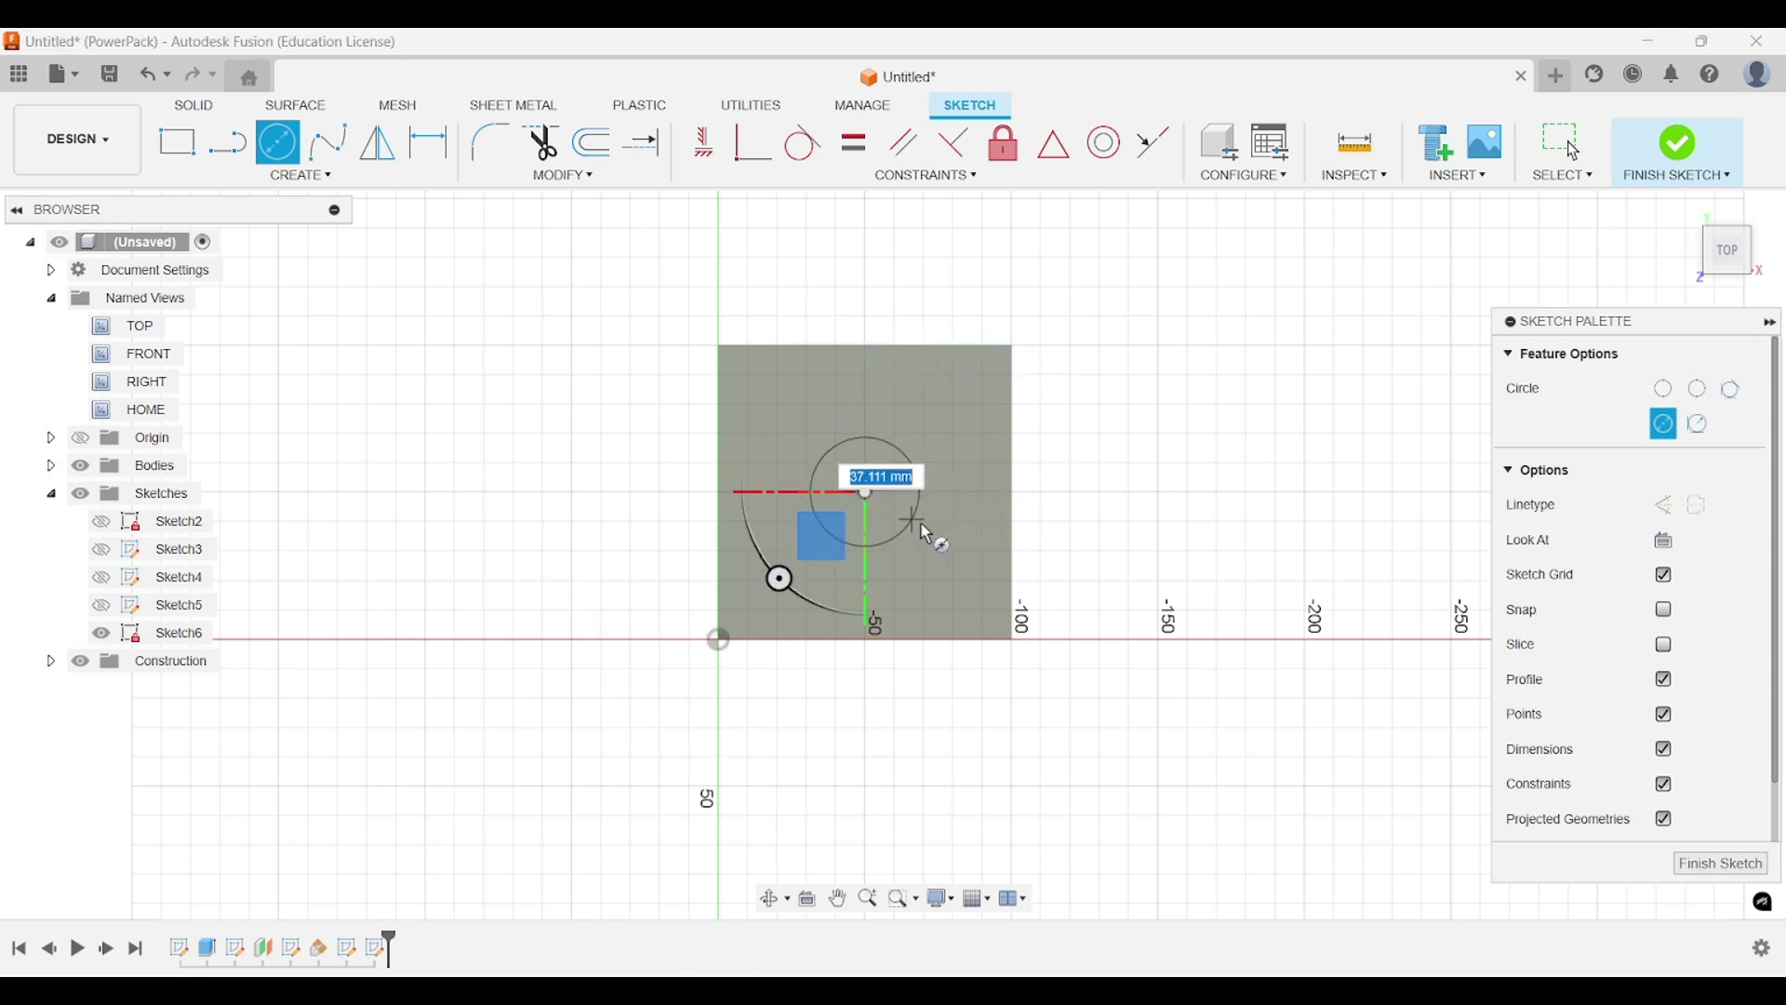
pyautogui.click(1014, 489)
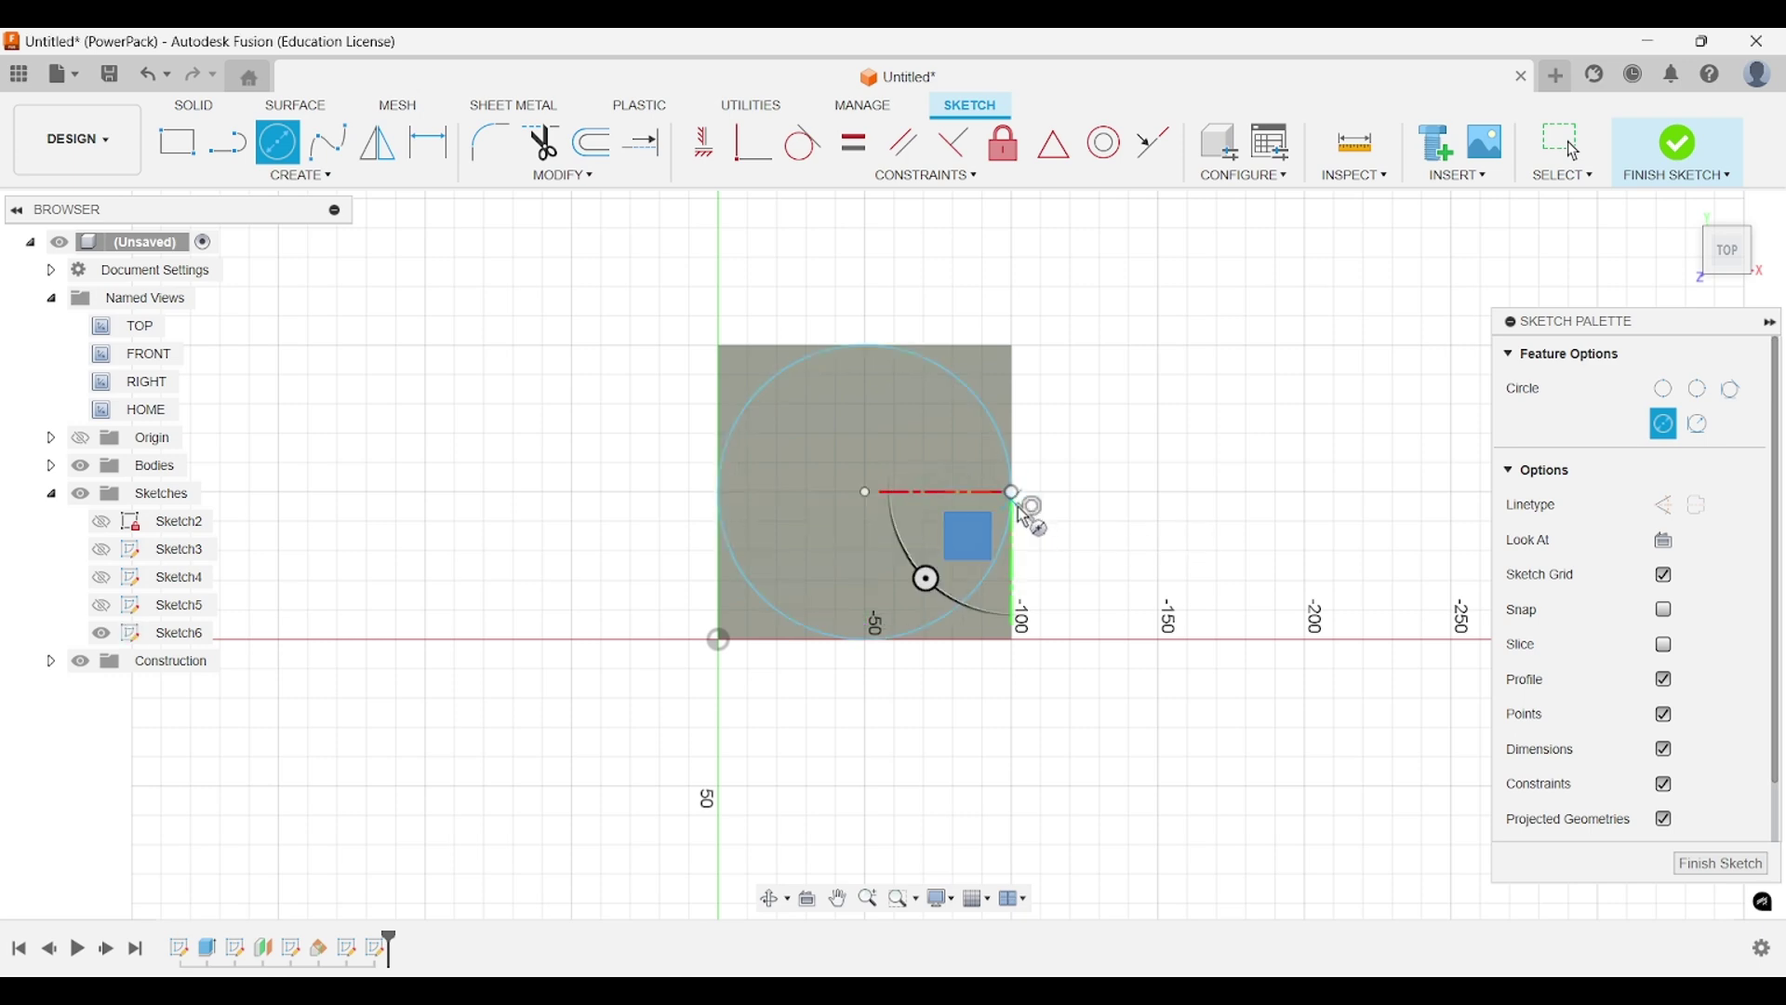
# Finish the sketch and extrude the circle 100 mm upward from the cube's top face, joined to the cube.
pyautogui.click(1706, 882)
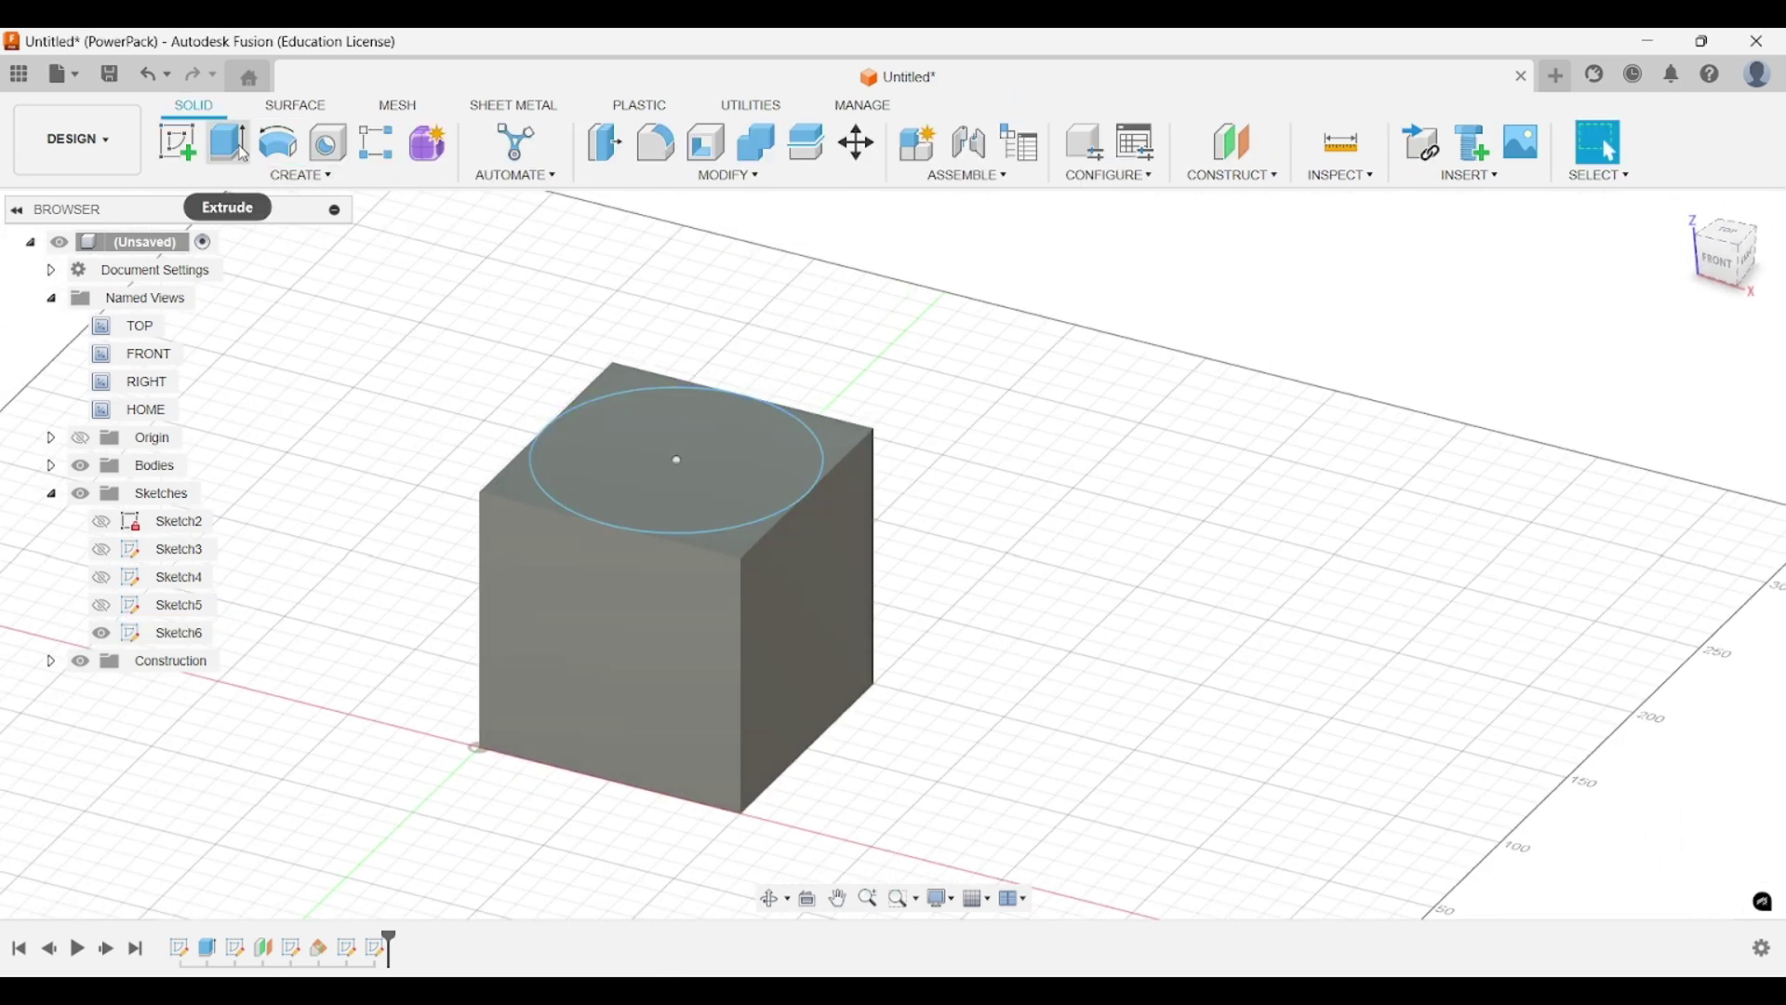
pyautogui.click(241, 149)
pyautogui.click(655, 437)
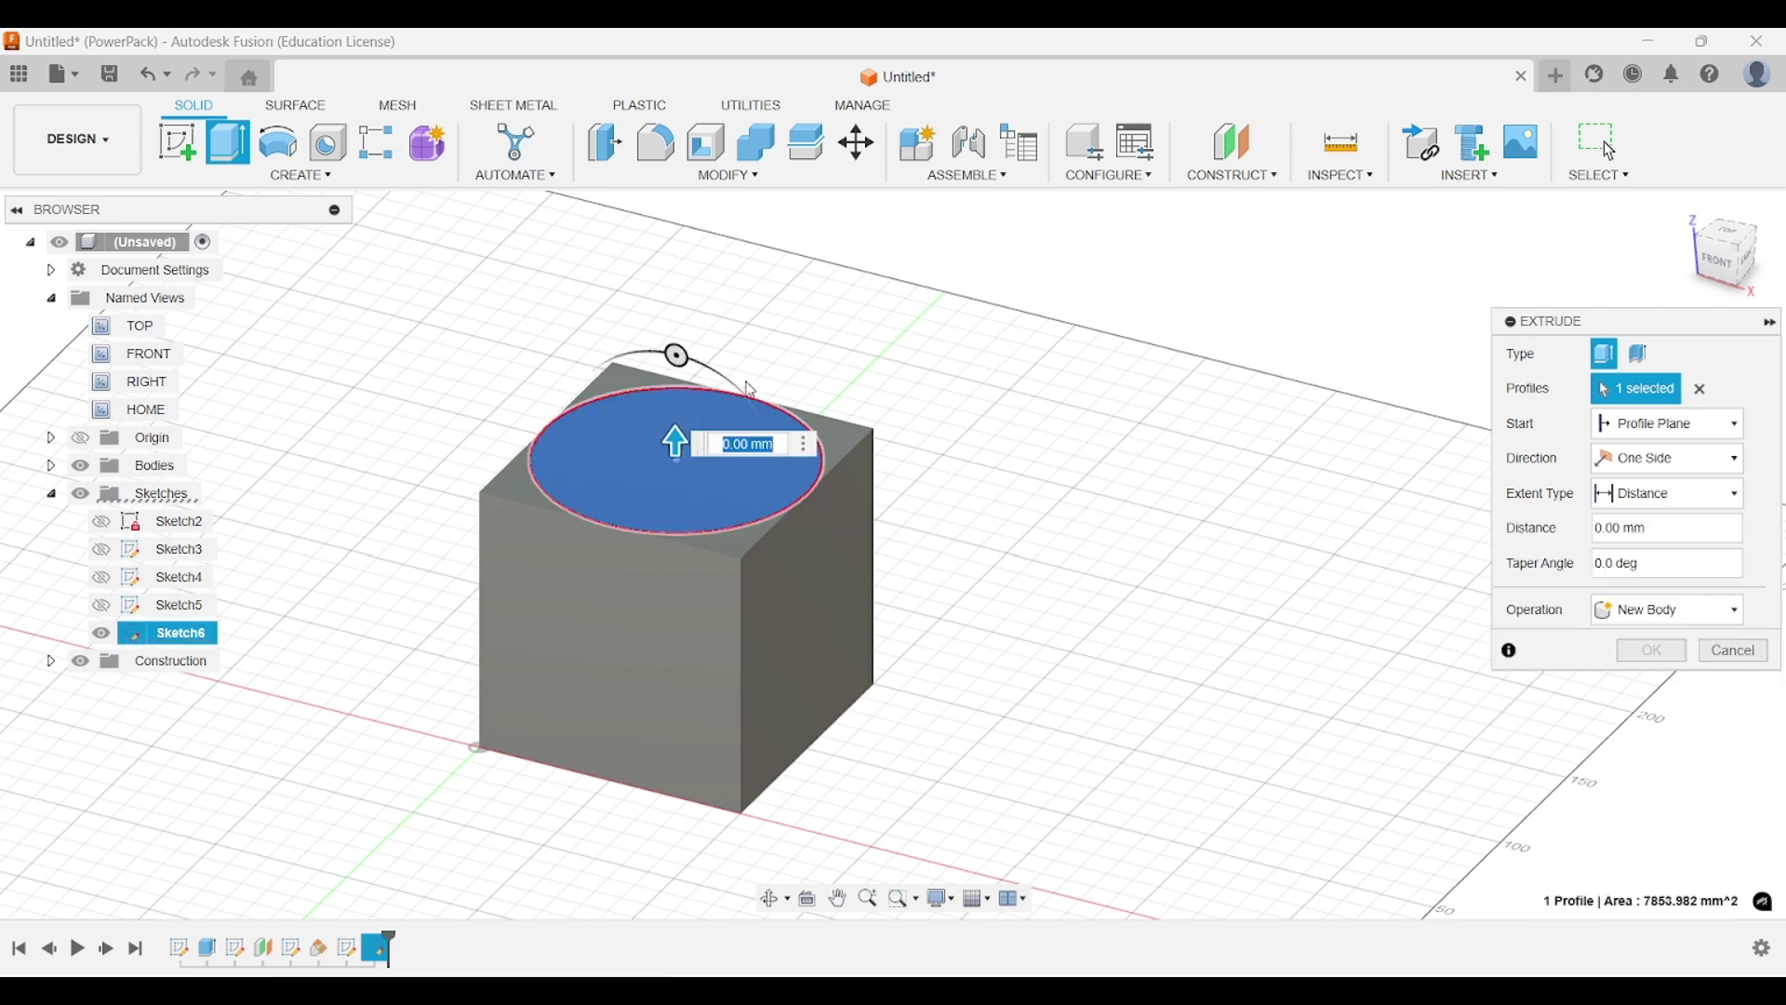
pyautogui.write('100')
pyautogui.moveTo(1054, 544); pyautogui.dragTo(1231, 683, button='middle')
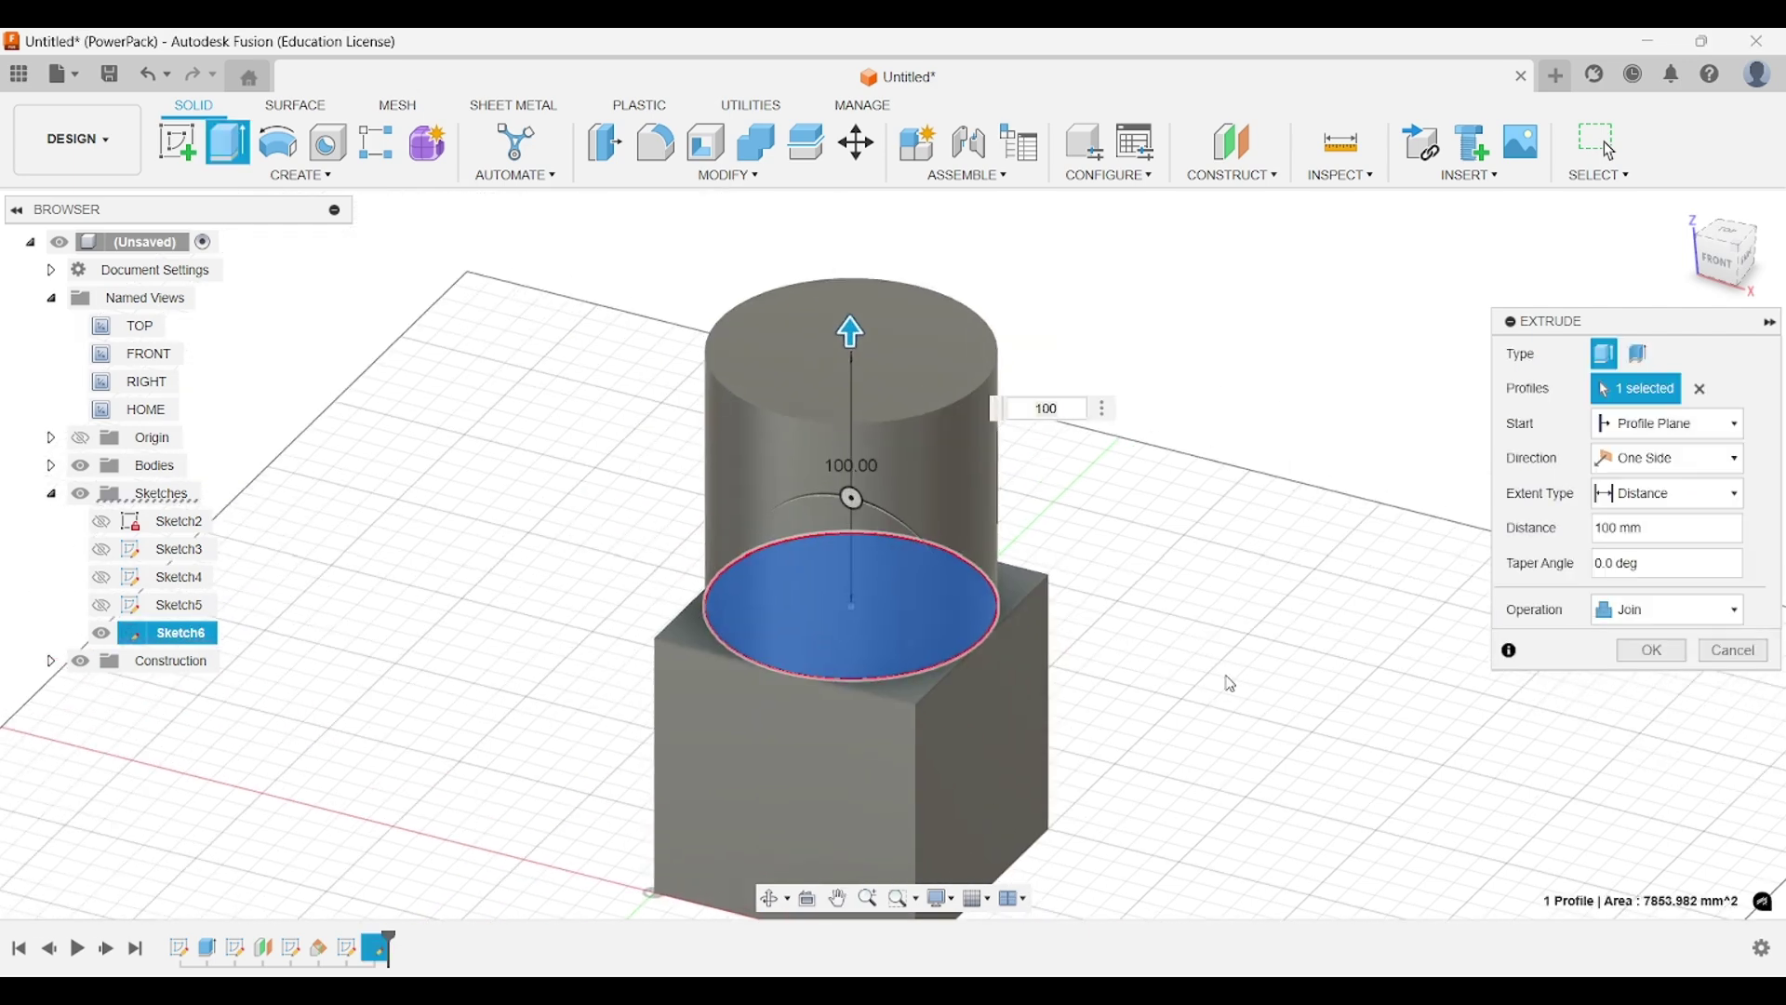
pyautogui.click(1653, 651)
pyautogui.moveTo(1078, 579); pyautogui.dragTo(1069, 546, button='middle')
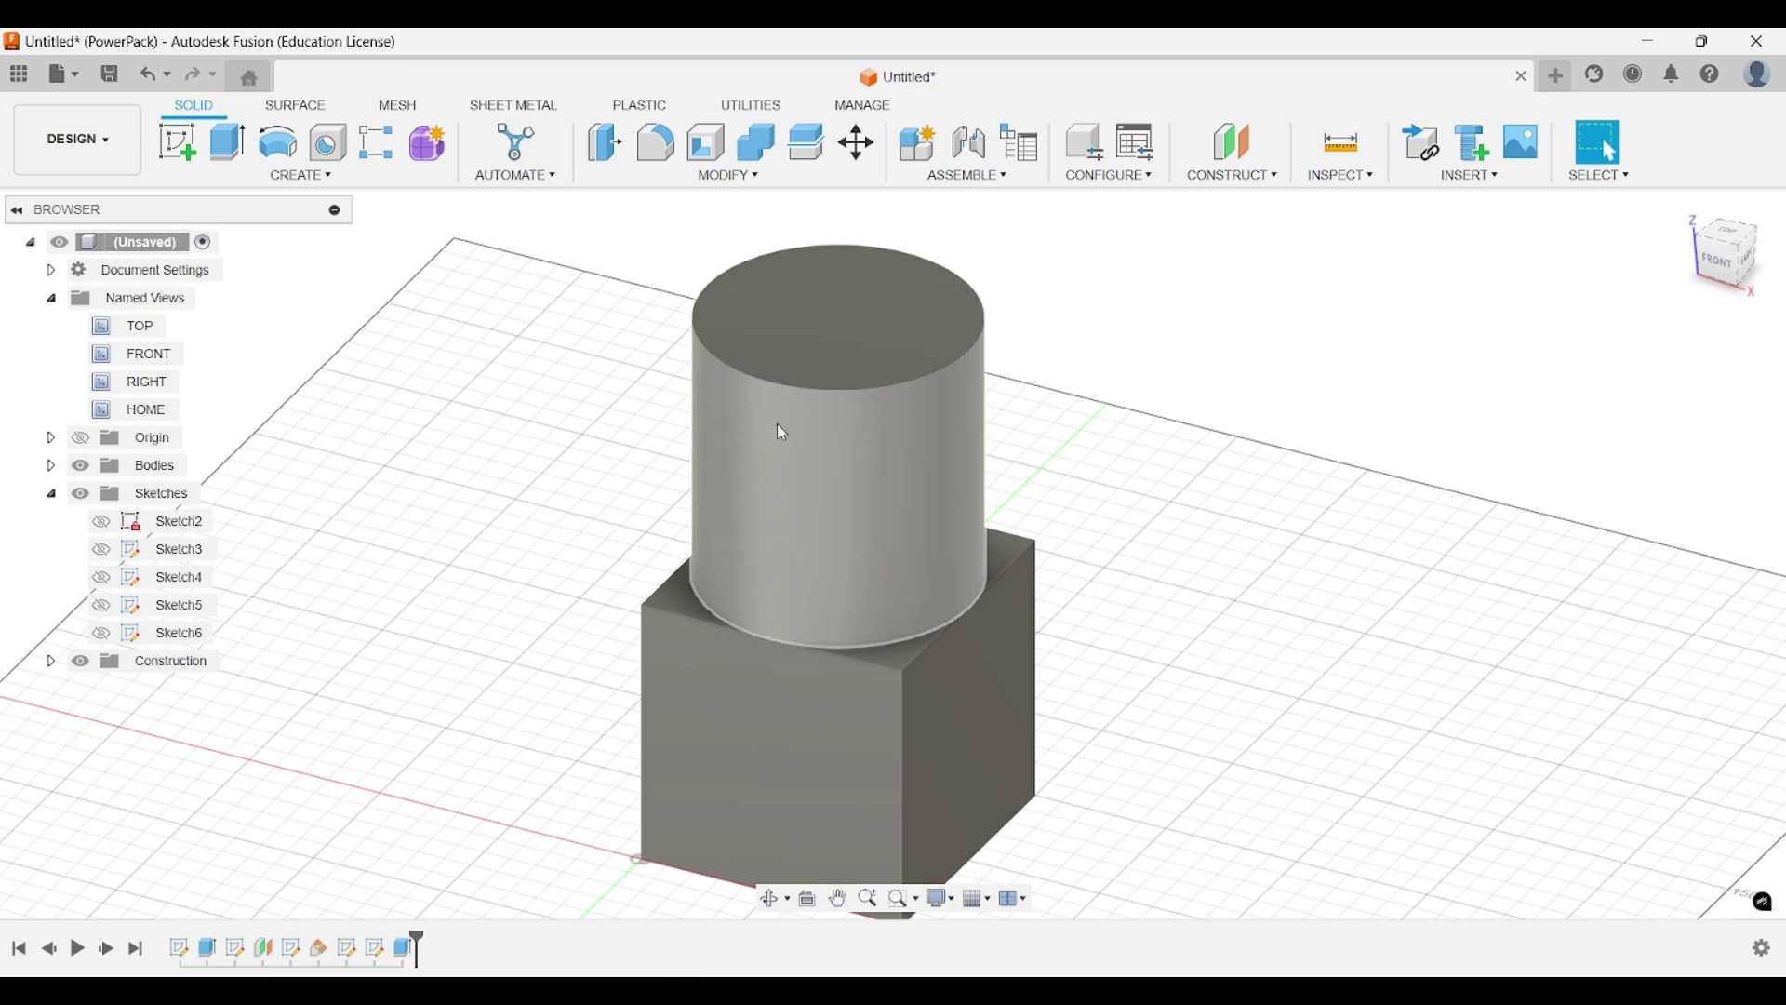
# Create a tangent plane on the cylinder's side face at an angle of -120 degrees.
pyautogui.click(1238, 176)
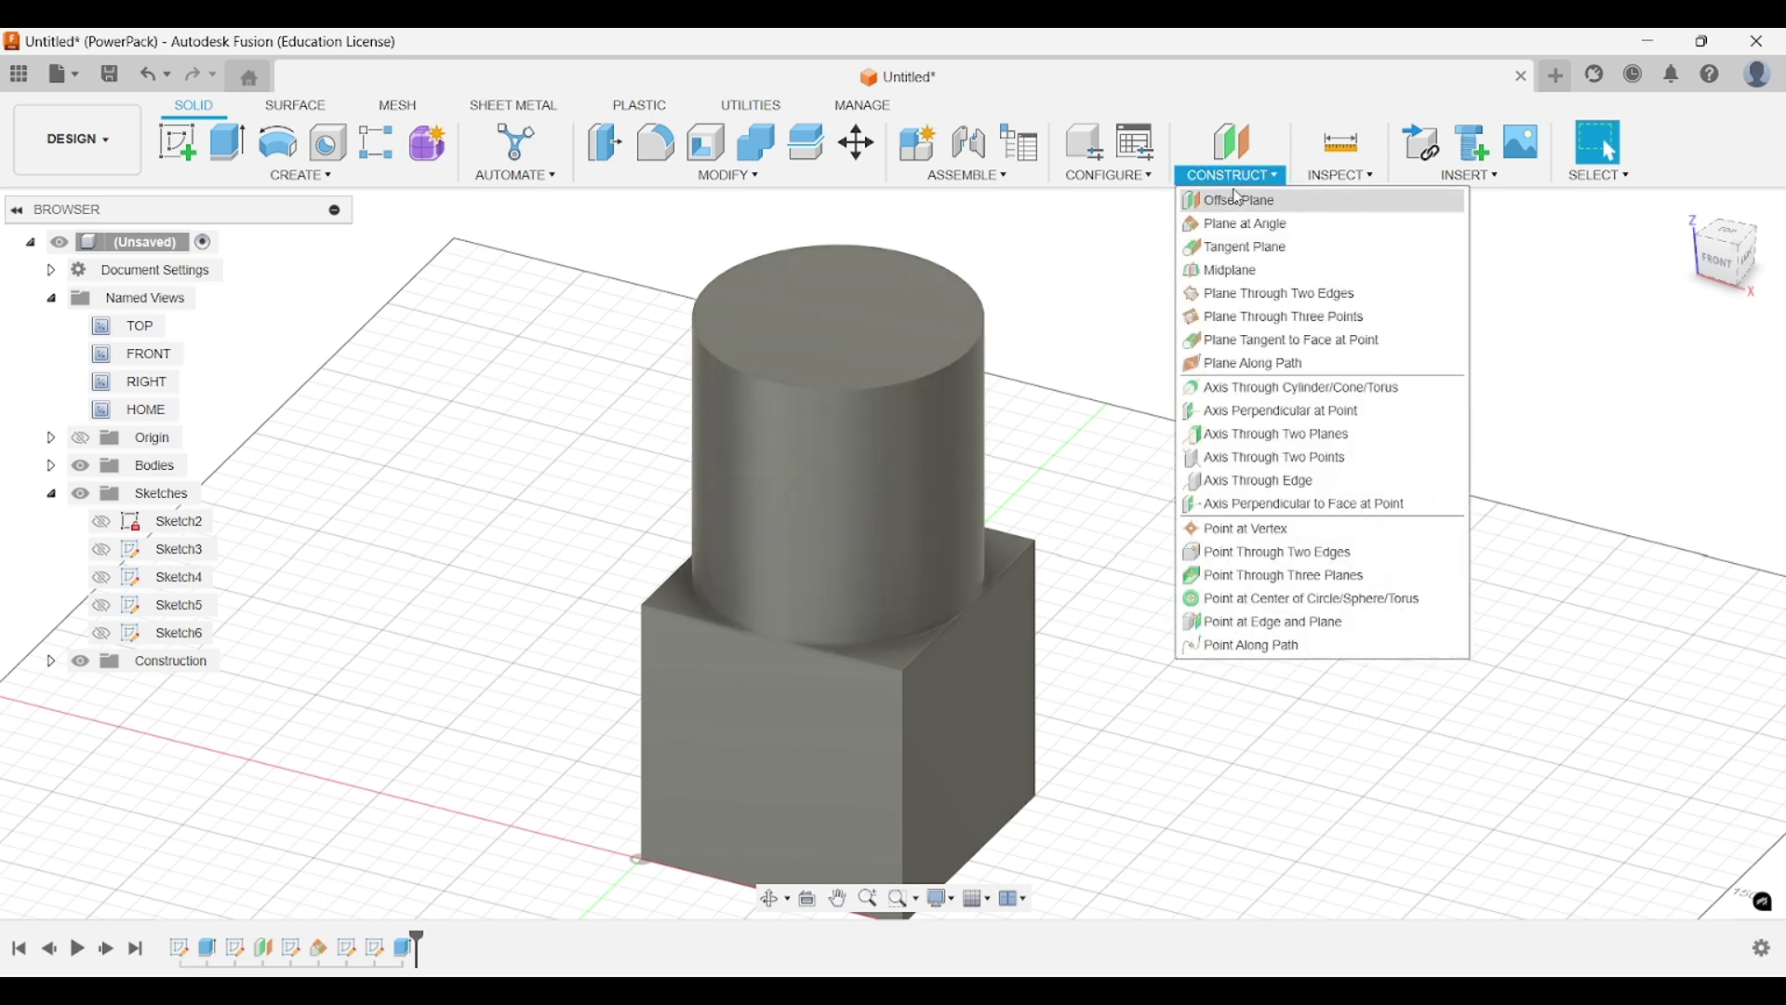
pyautogui.click(1244, 250)
pyautogui.moveTo(1247, 403); pyautogui.dragTo(1194, 363, button='middle')
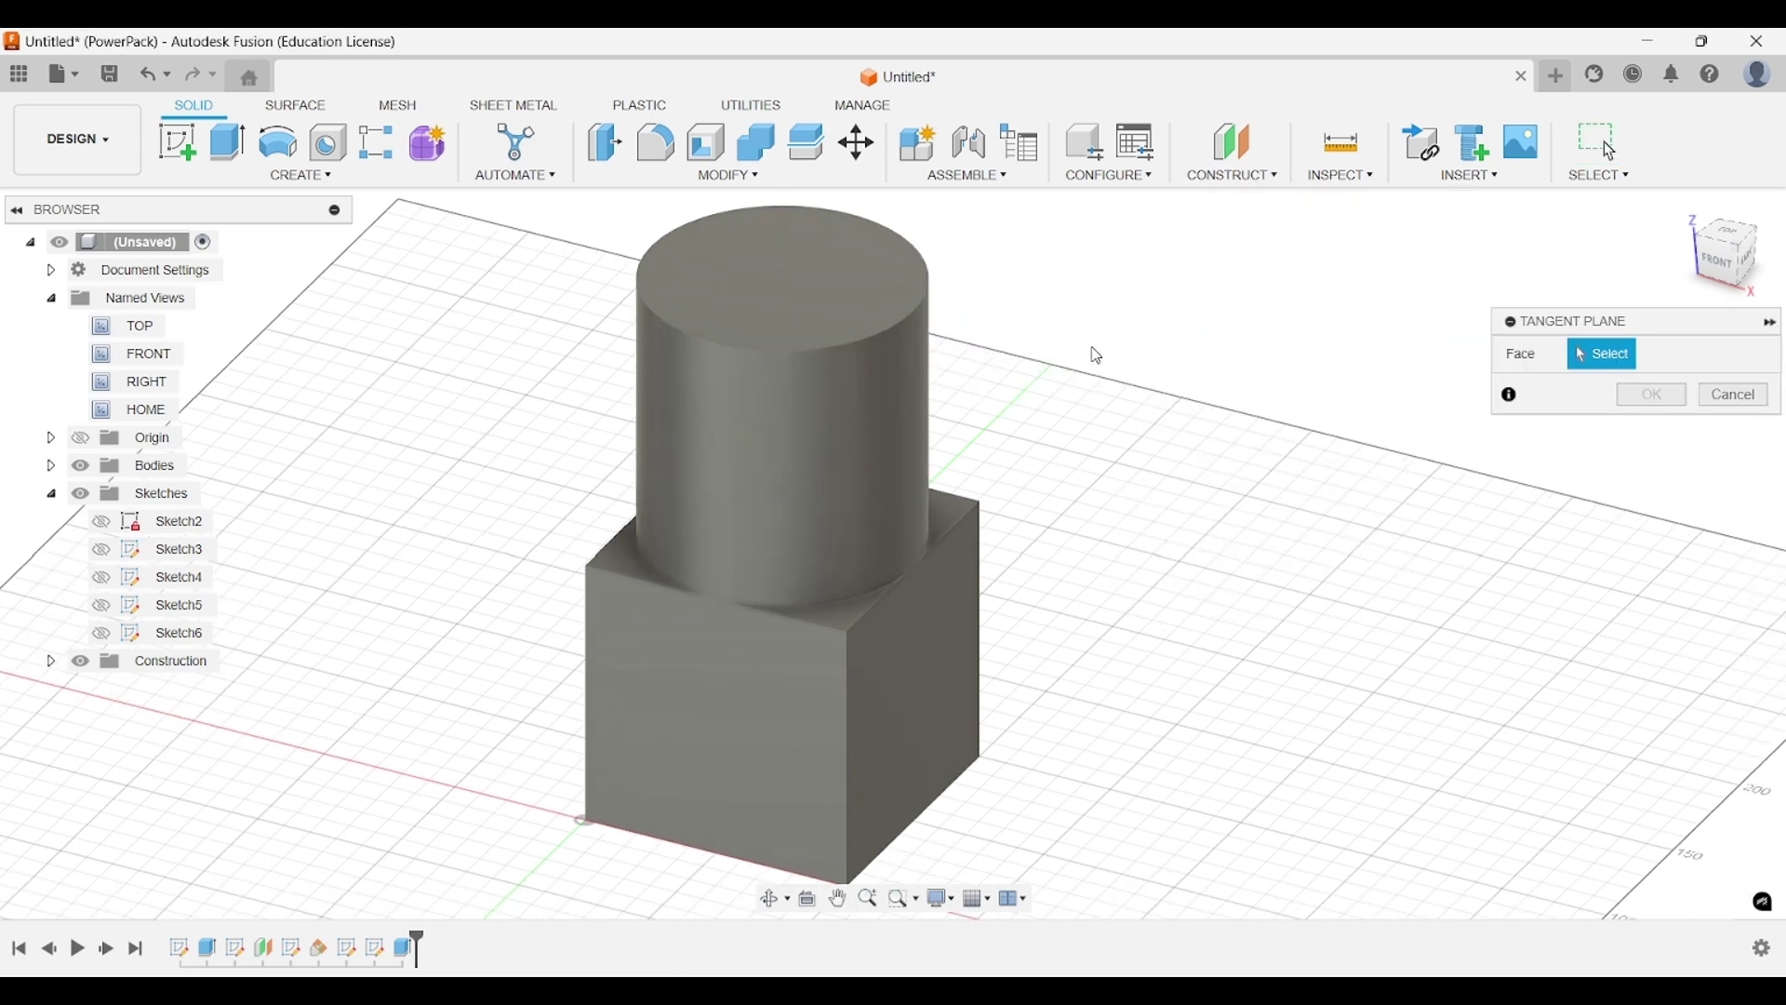
pyautogui.click(884, 420)
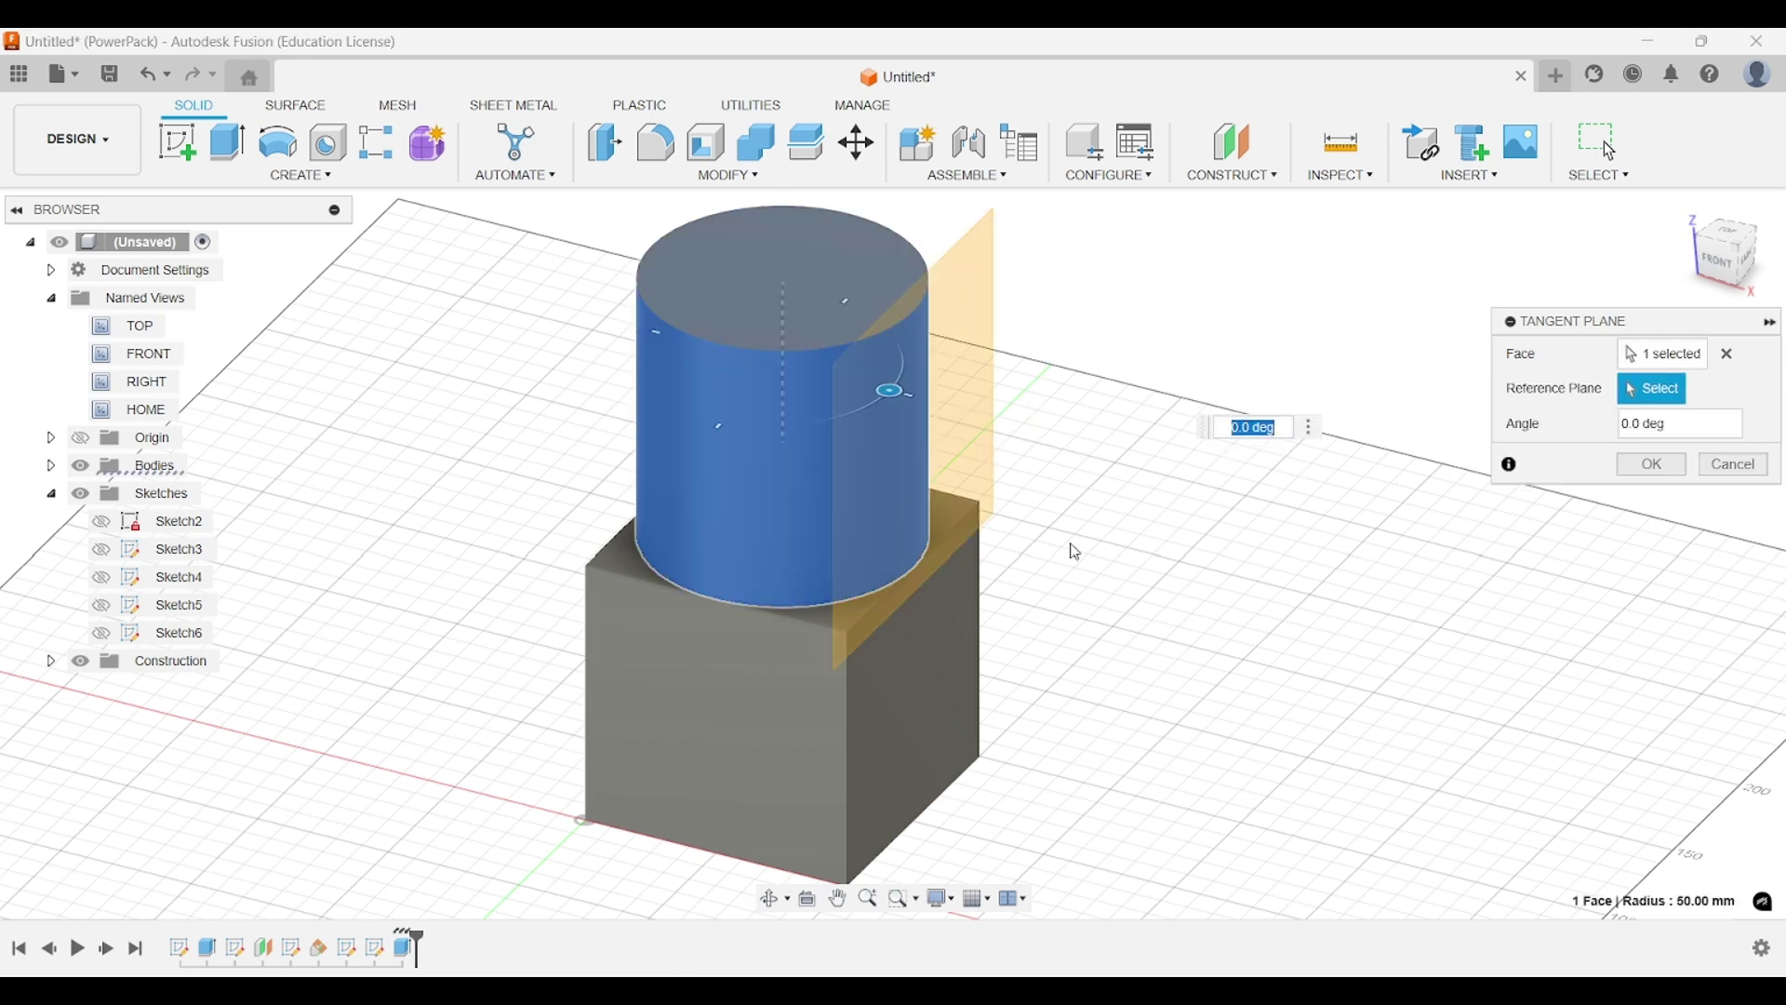
pyautogui.moveTo(1068, 579); pyautogui.dragTo(1033, 569, button='middle')
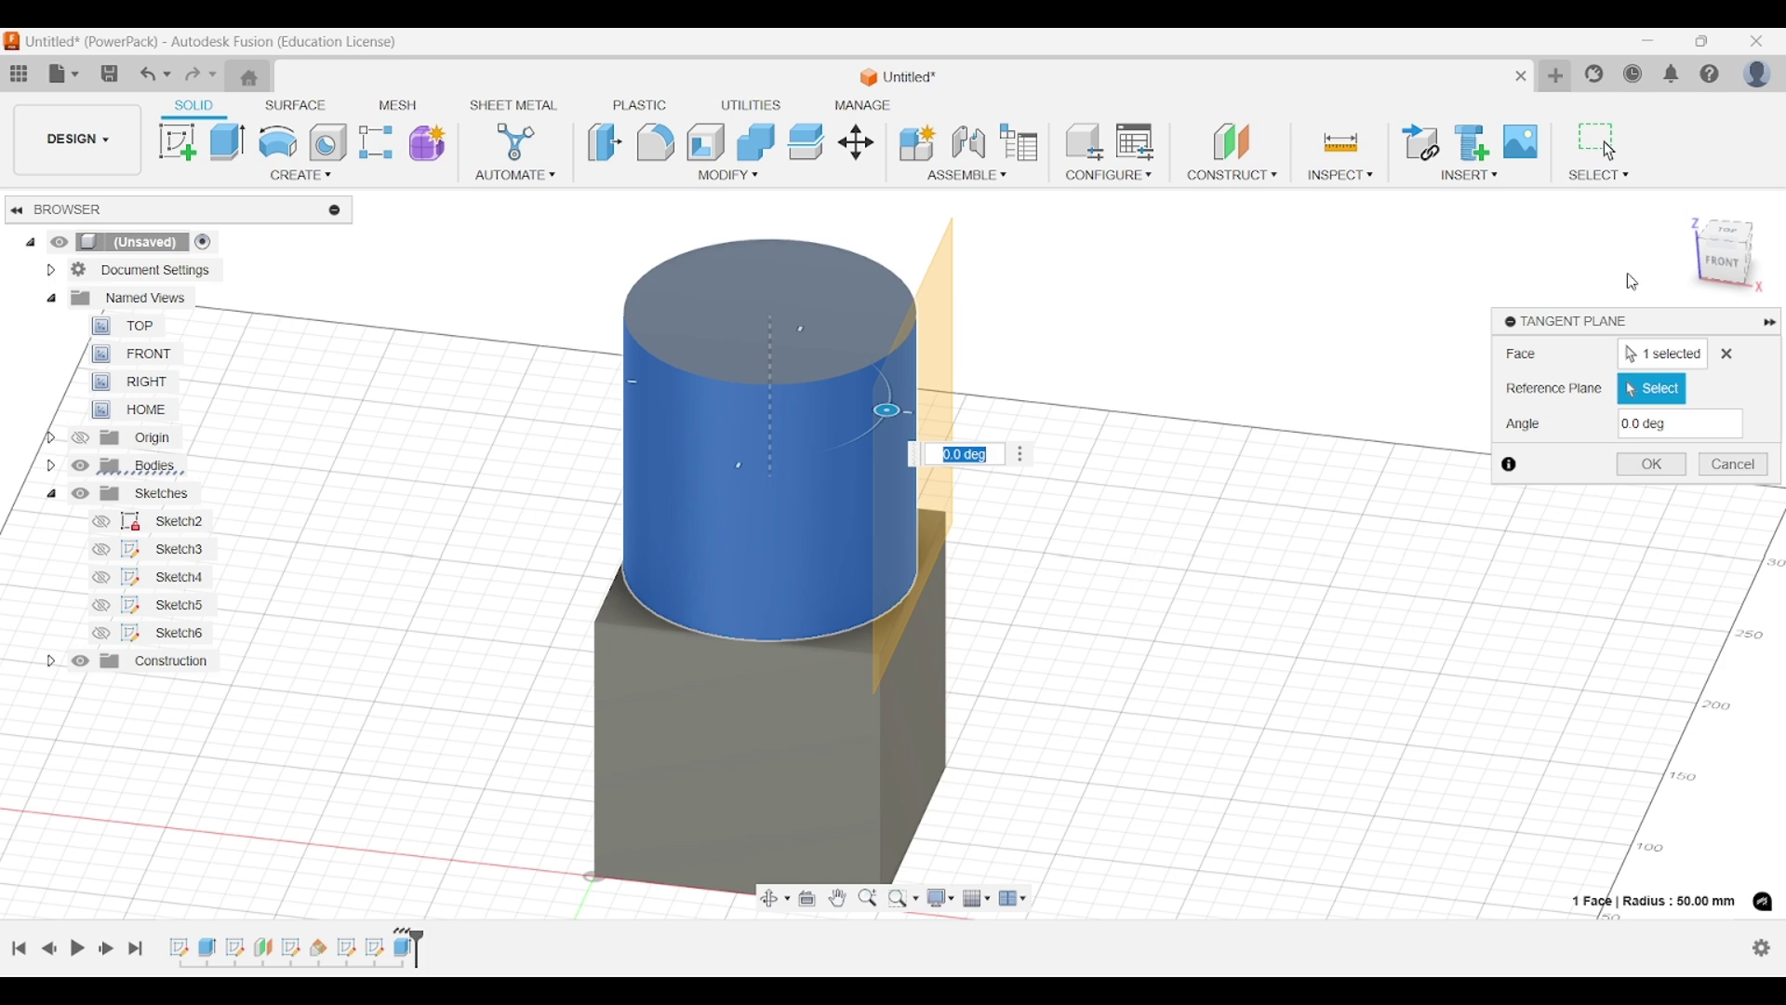
pyautogui.click(1718, 266)
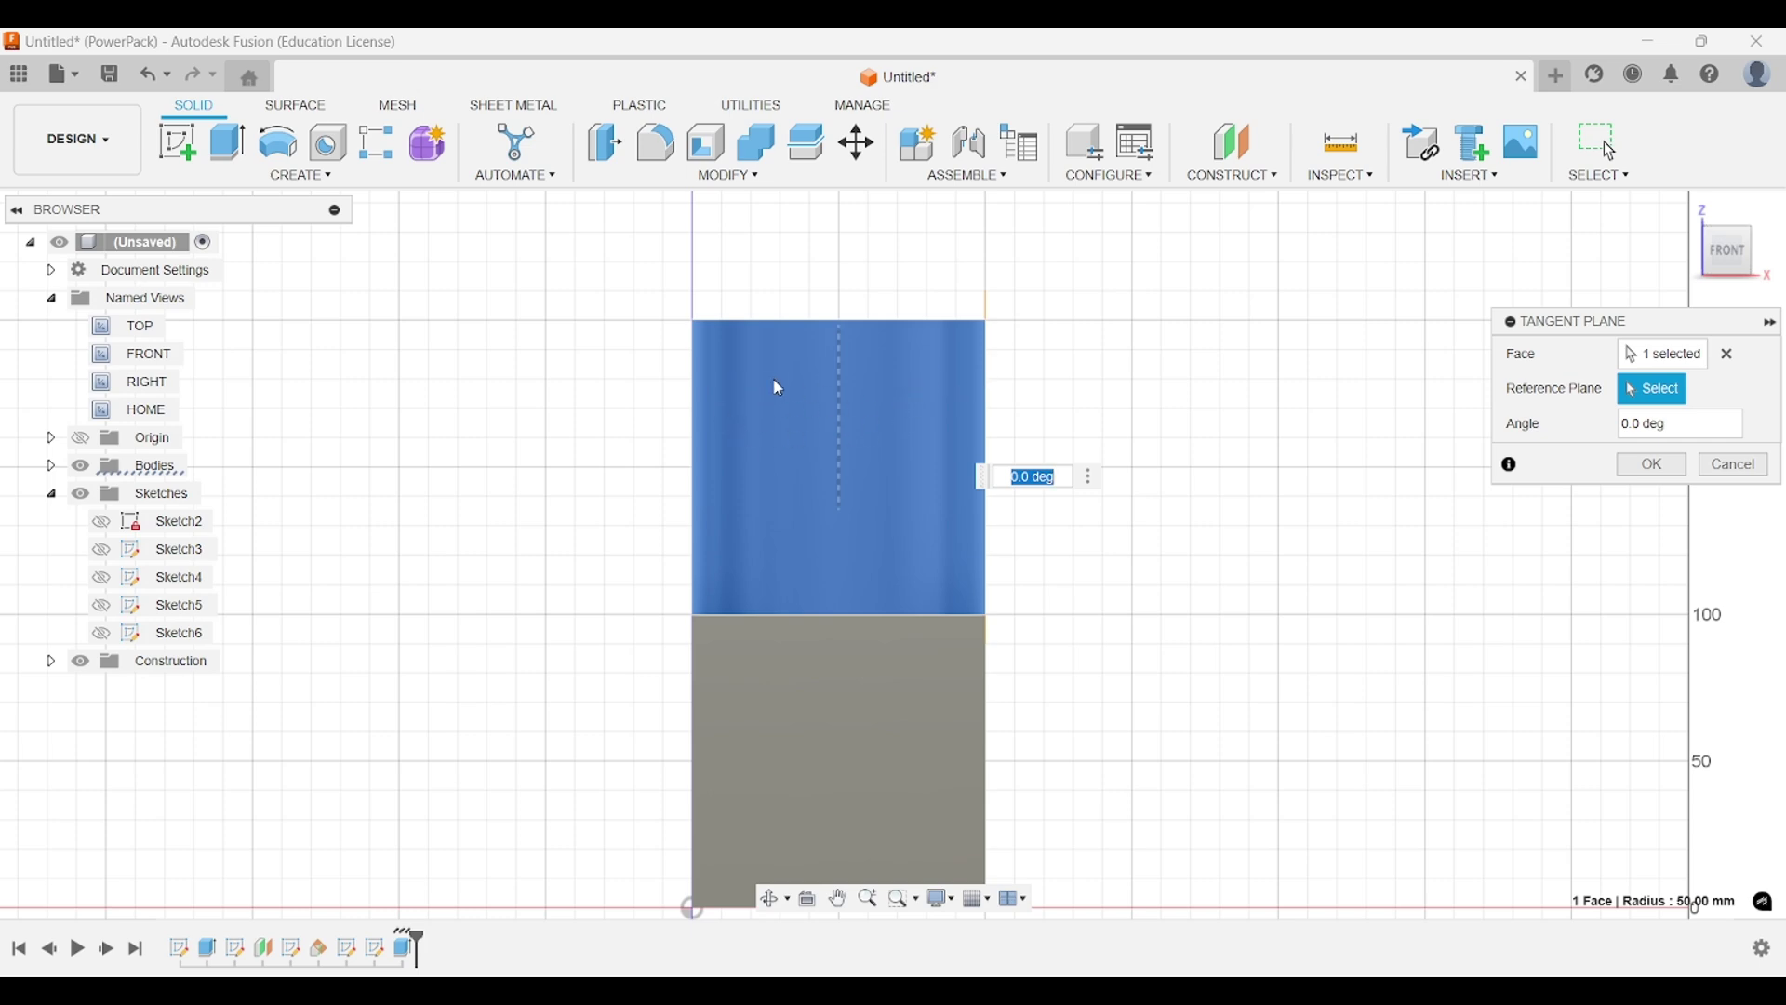
pyautogui.press('F6')
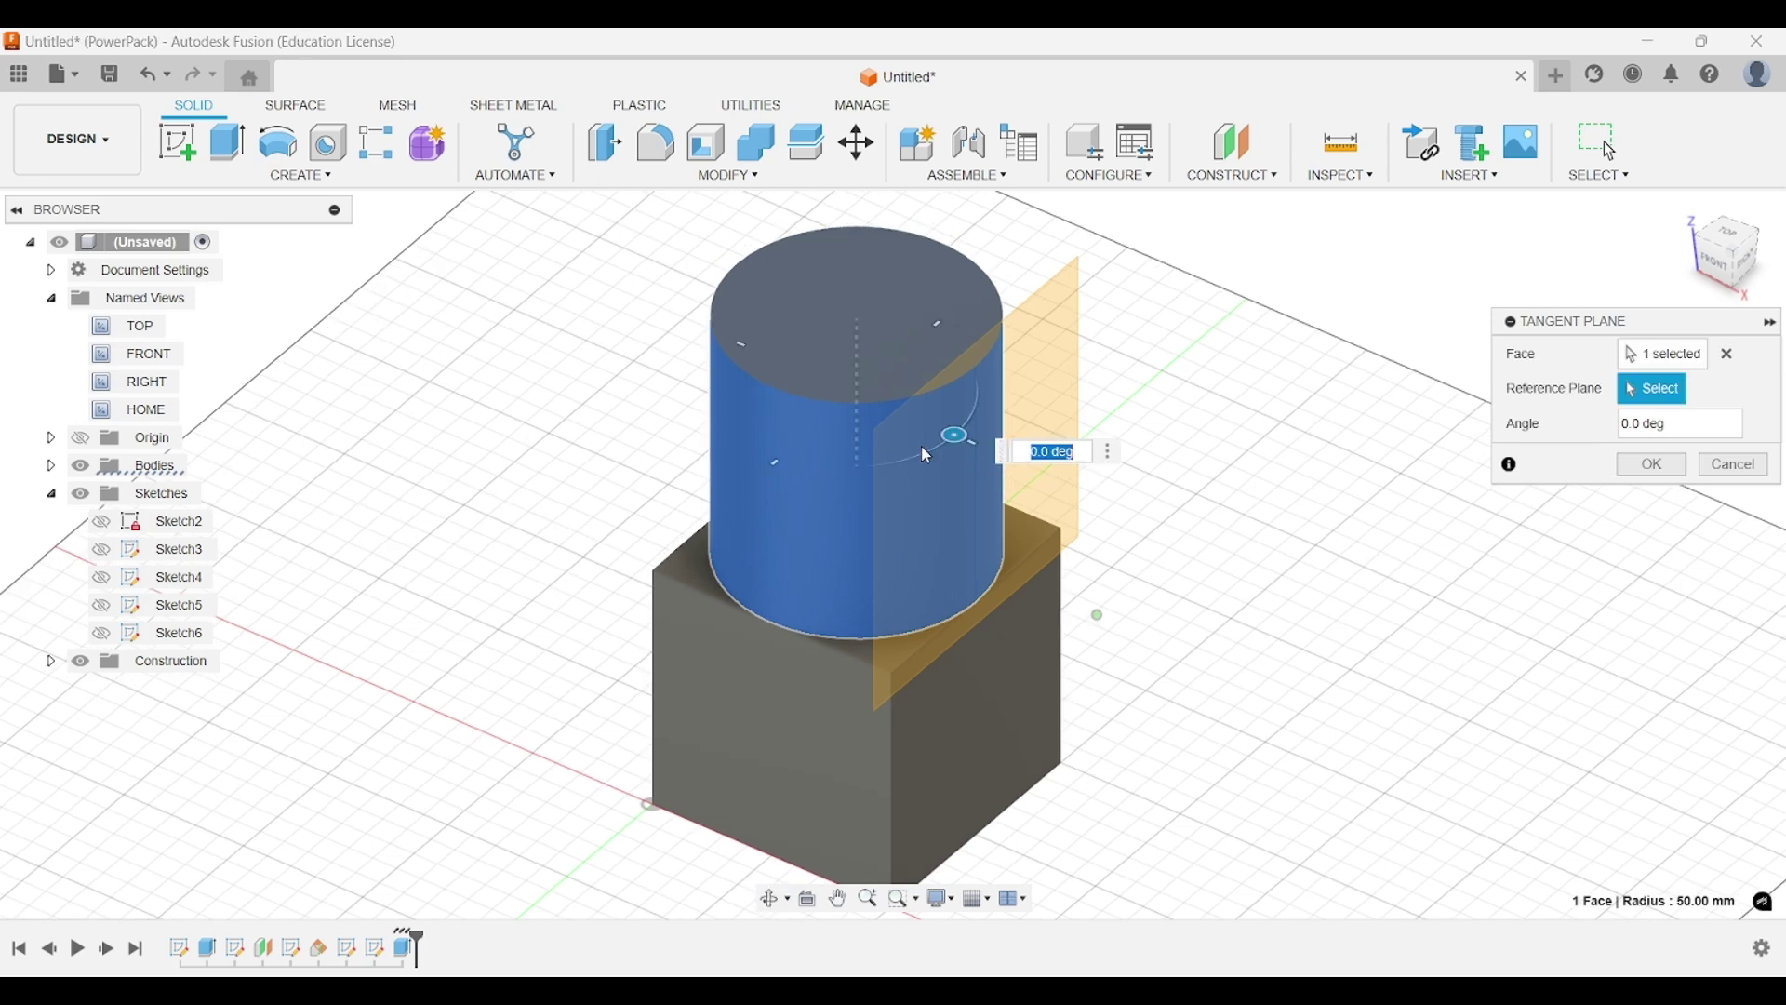
pyautogui.moveTo(958, 432); pyautogui.dragTo(850, 398)
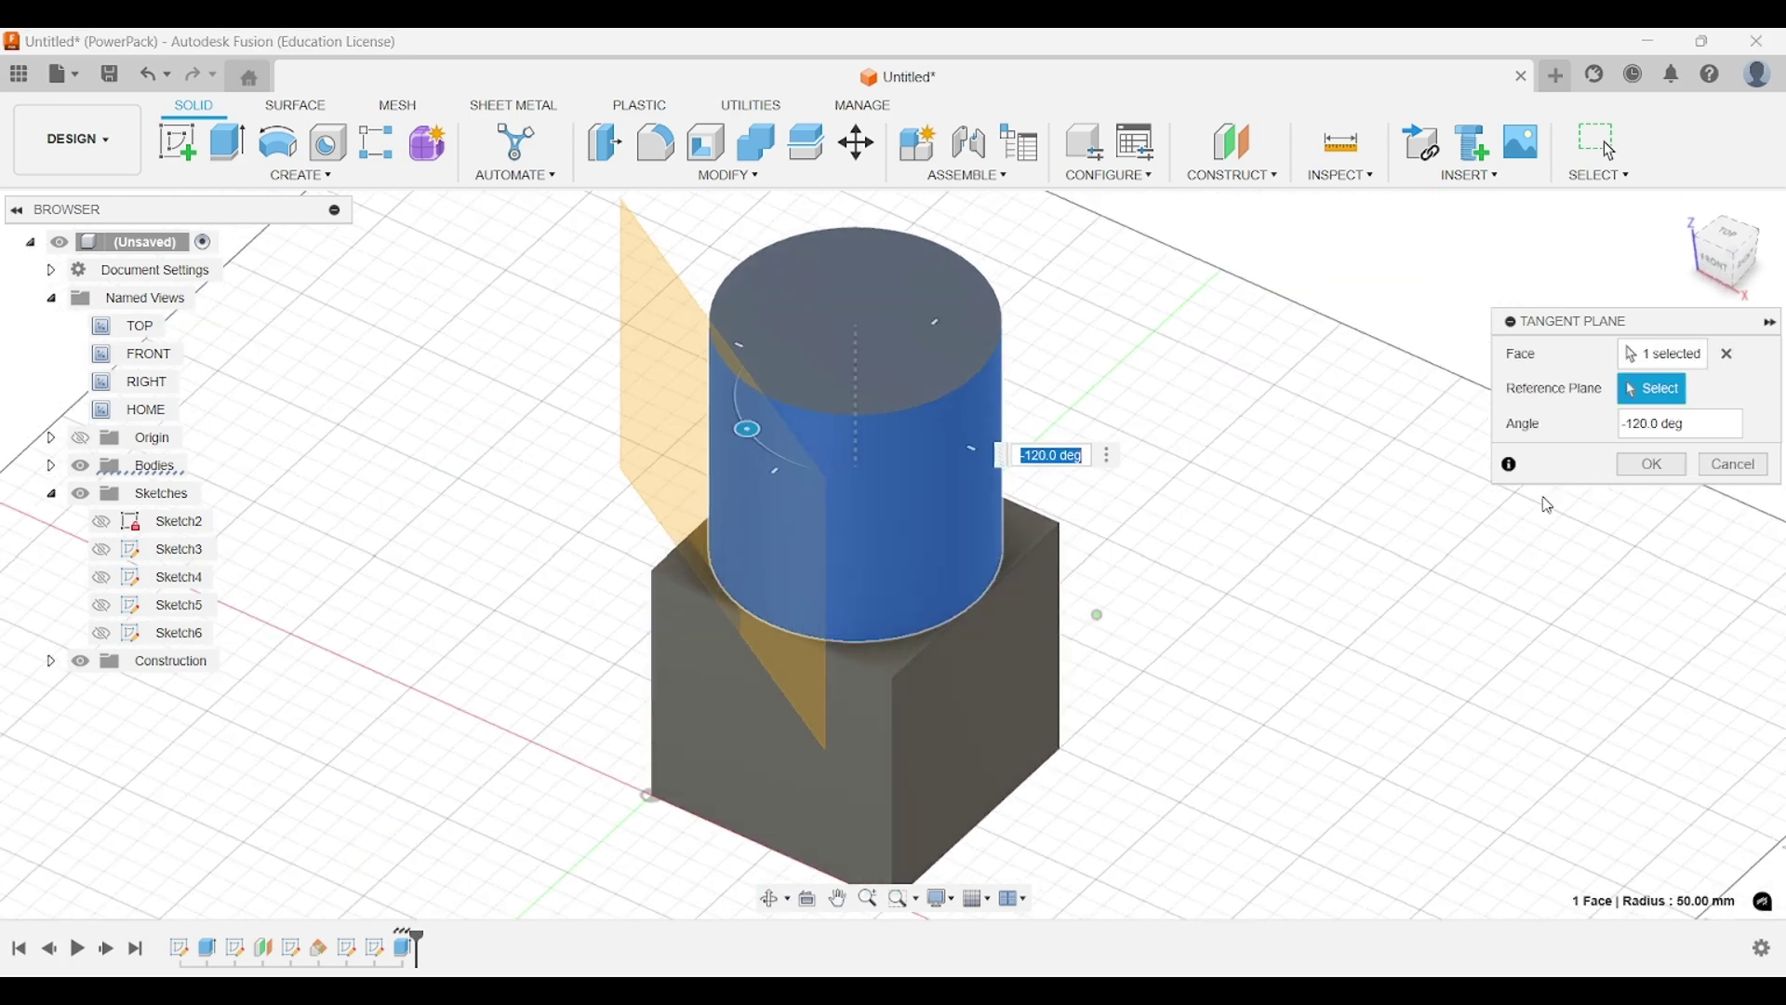
pyautogui.click(1641, 472)
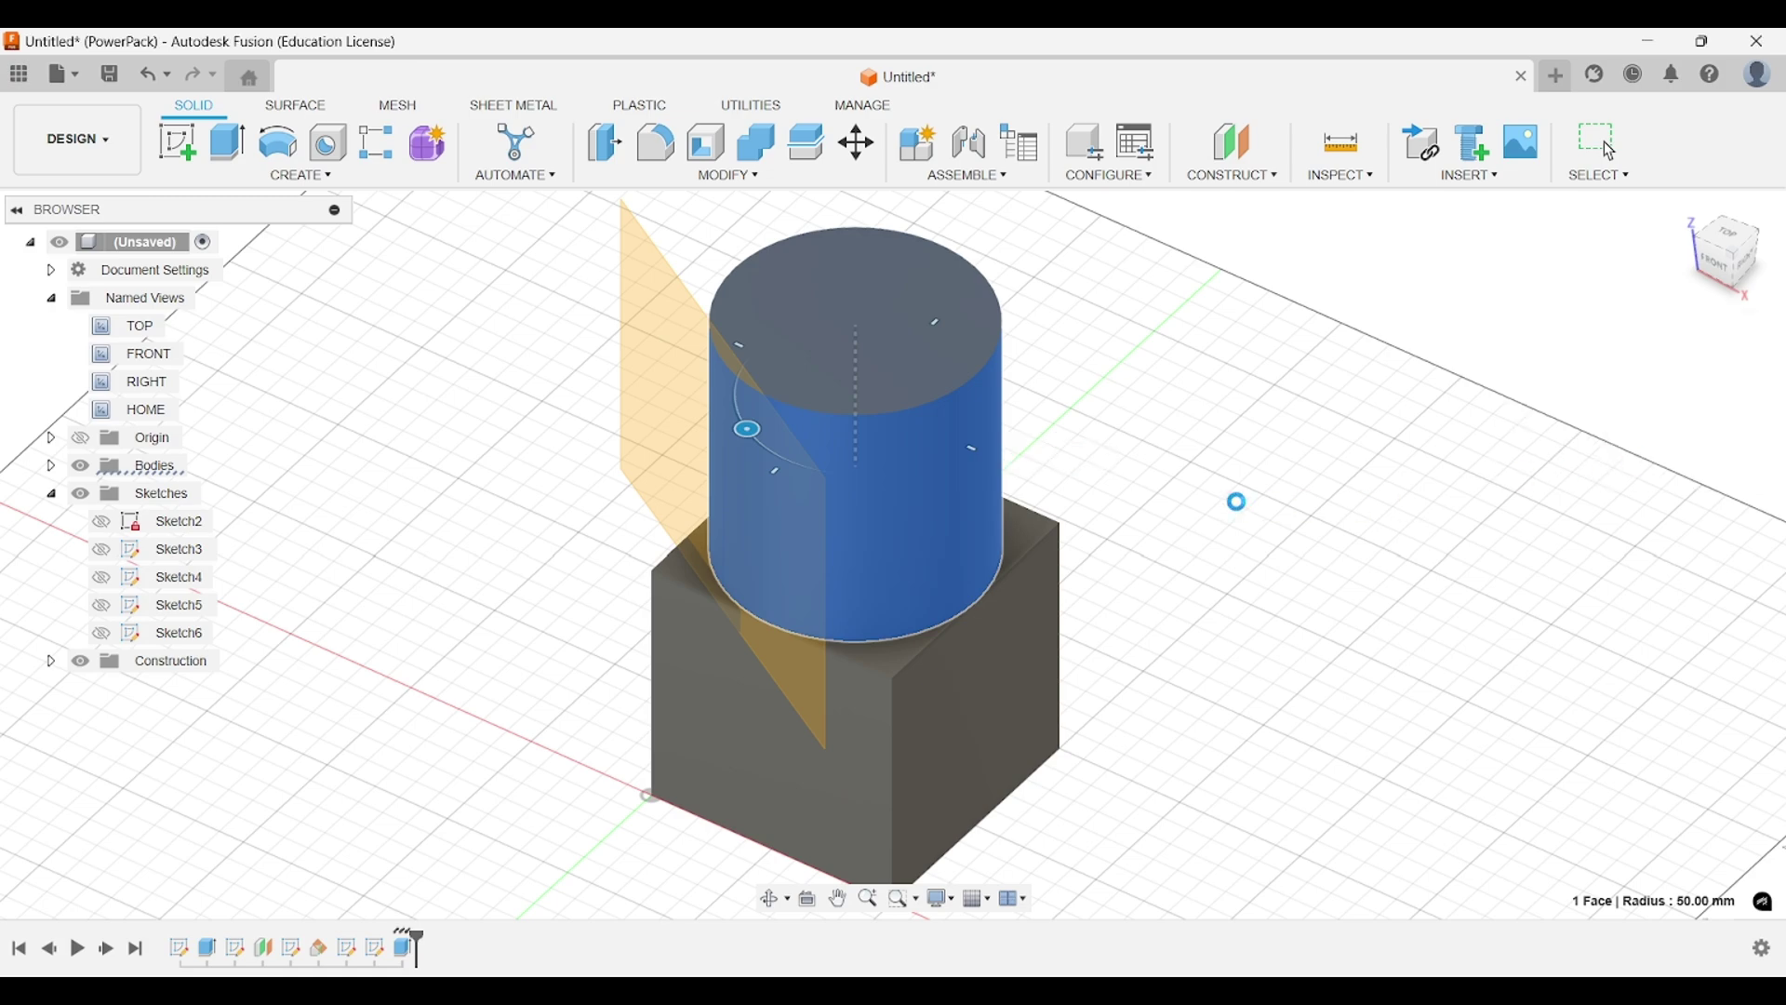
pyautogui.click(1190, 495)
# Look over the tangent plane against the cylinder, and hide it, Plane3, among the construction planes.
pyautogui.keyDown('shift'); pyautogui.moveTo(1166, 497); pyautogui.dragTo(1167, 426, button='middle'); pyautogui.keyUp('shift')
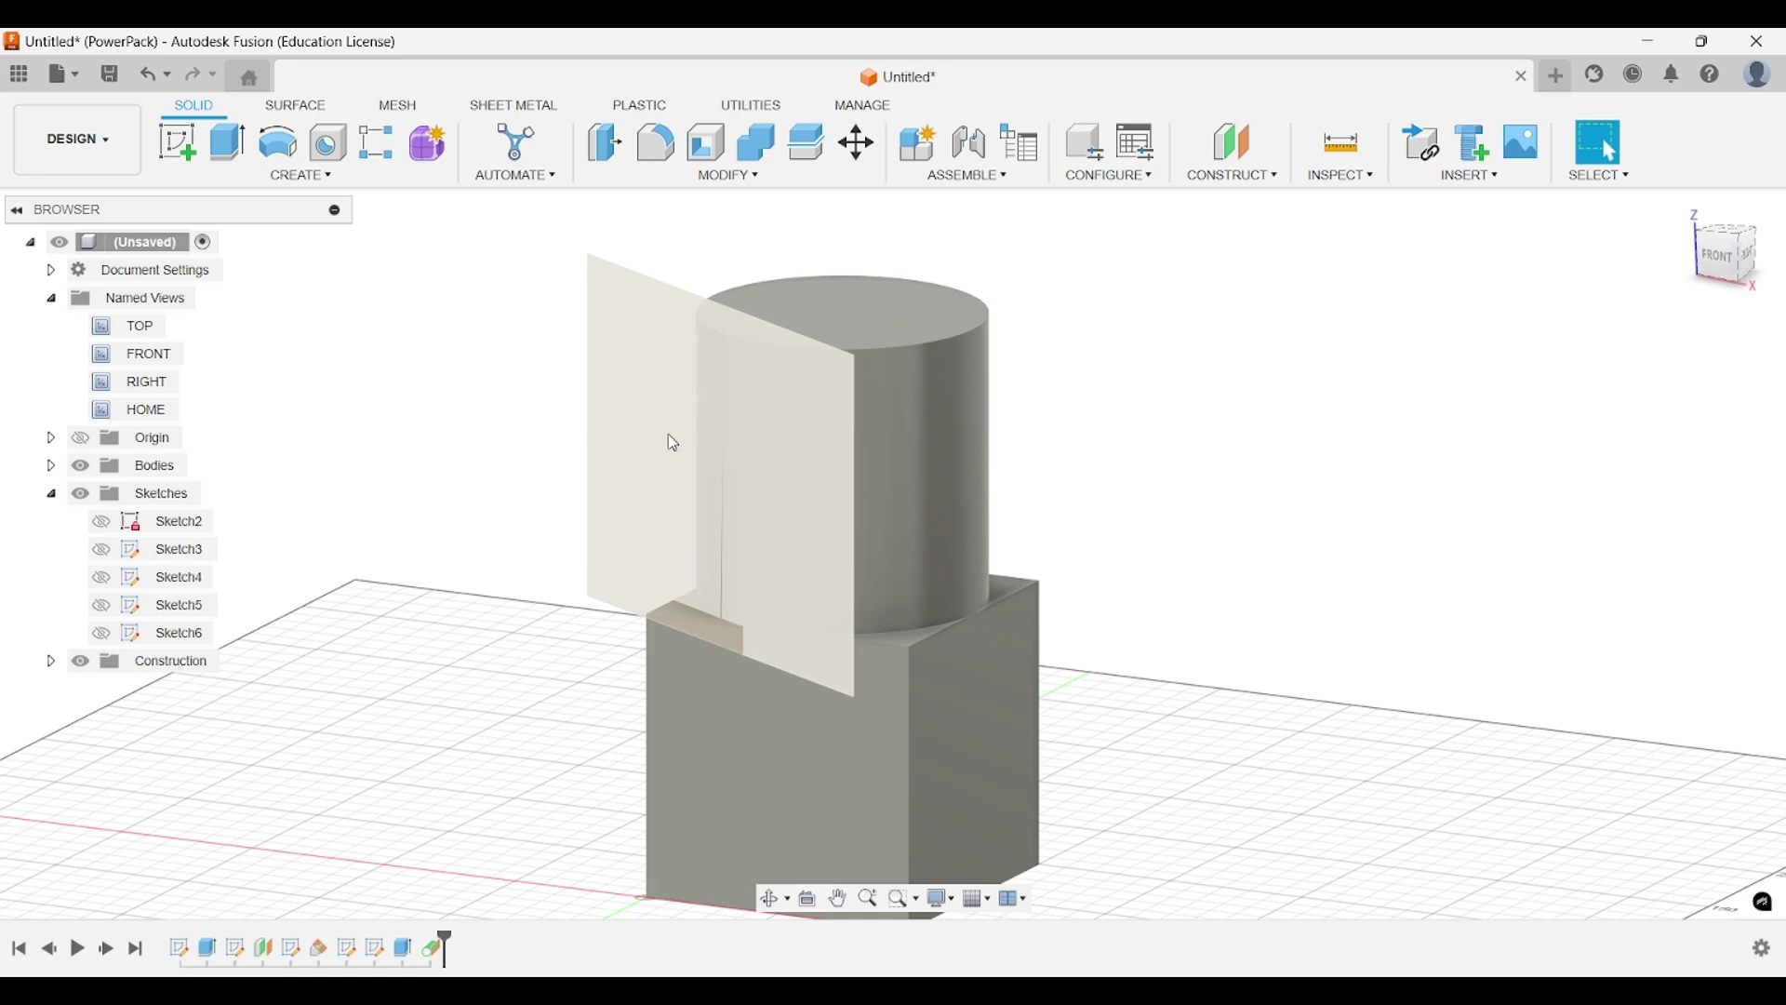
pyautogui.keyDown('shift'); pyautogui.moveTo(818, 466); pyautogui.dragTo(865, 539, button='middle'); pyautogui.keyUp('shift')
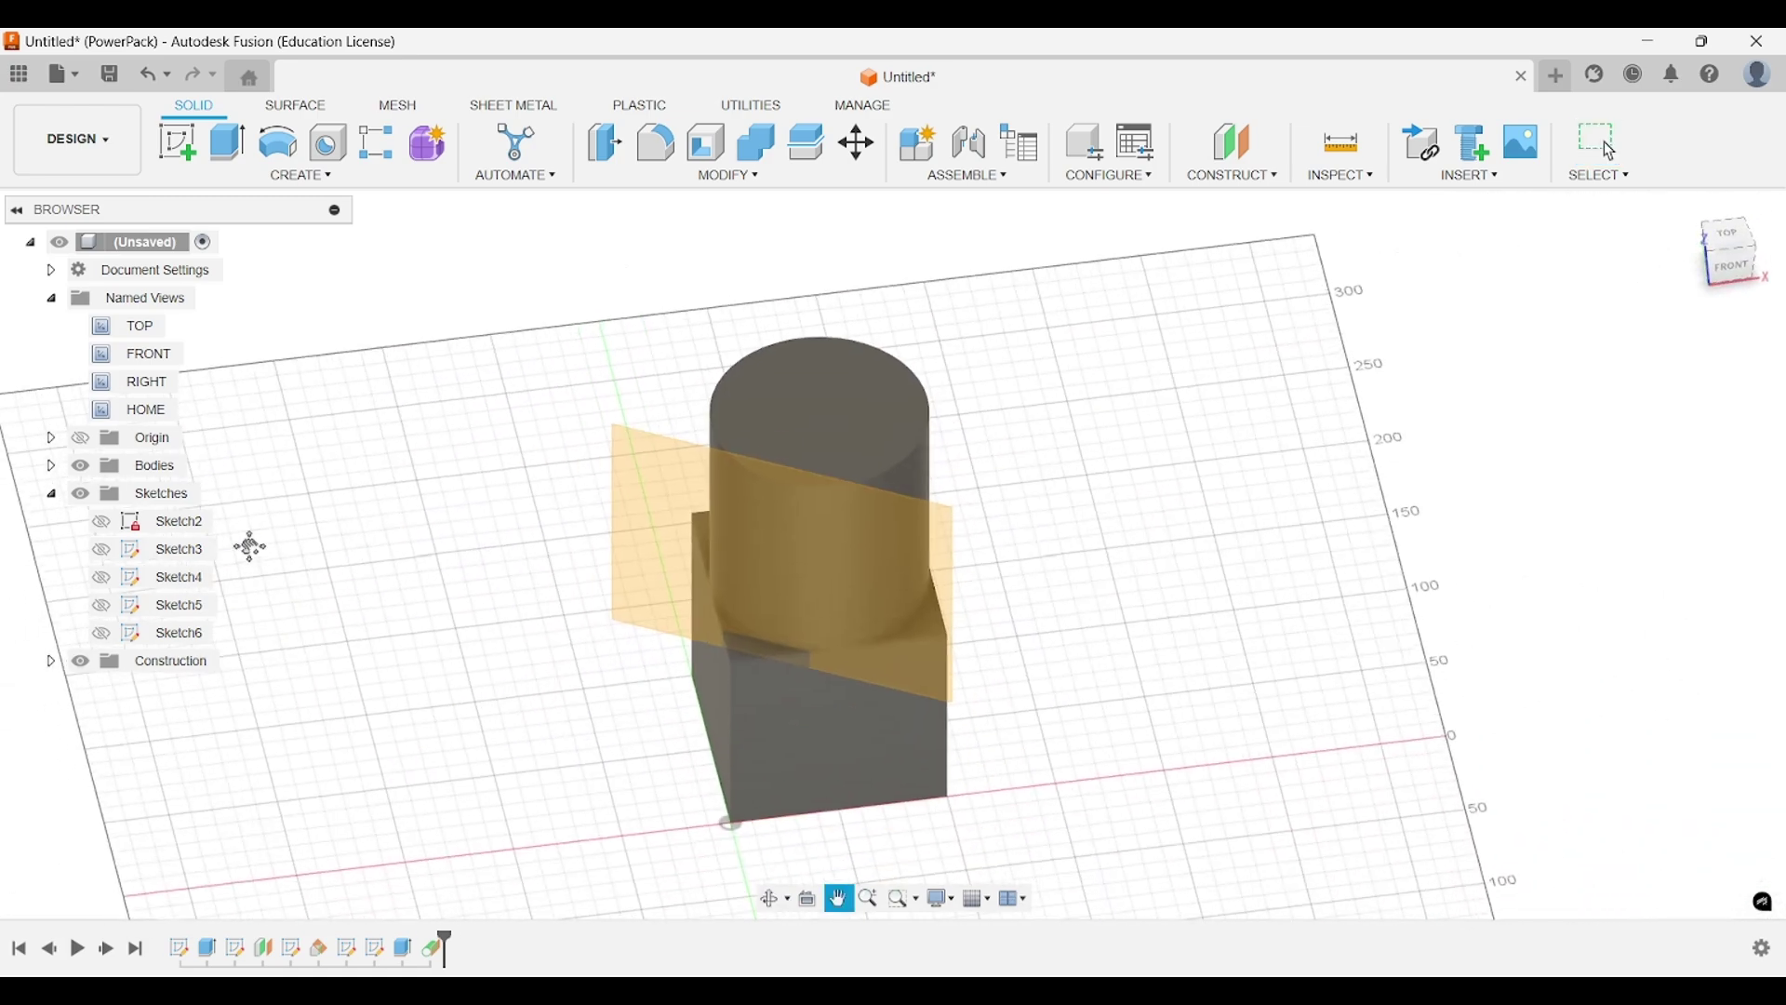
pyautogui.moveTo(249, 547); pyautogui.dragTo(250, 556, button='middle')
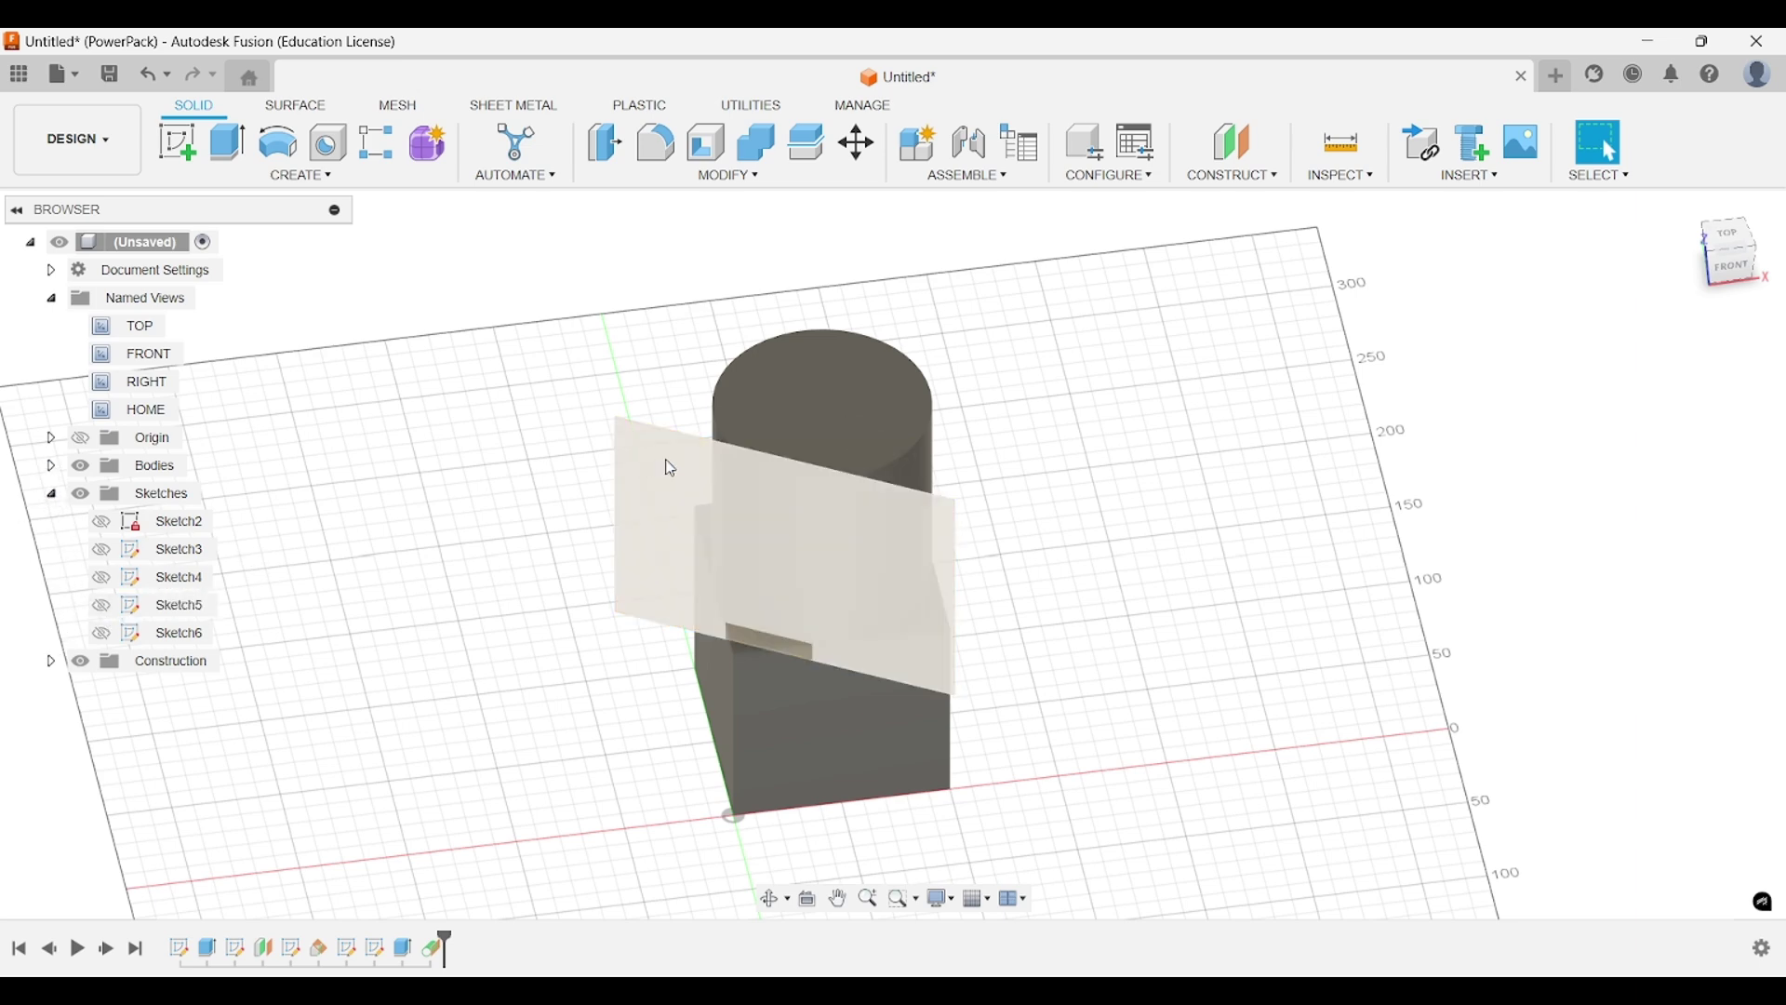
pyautogui.click(50, 661)
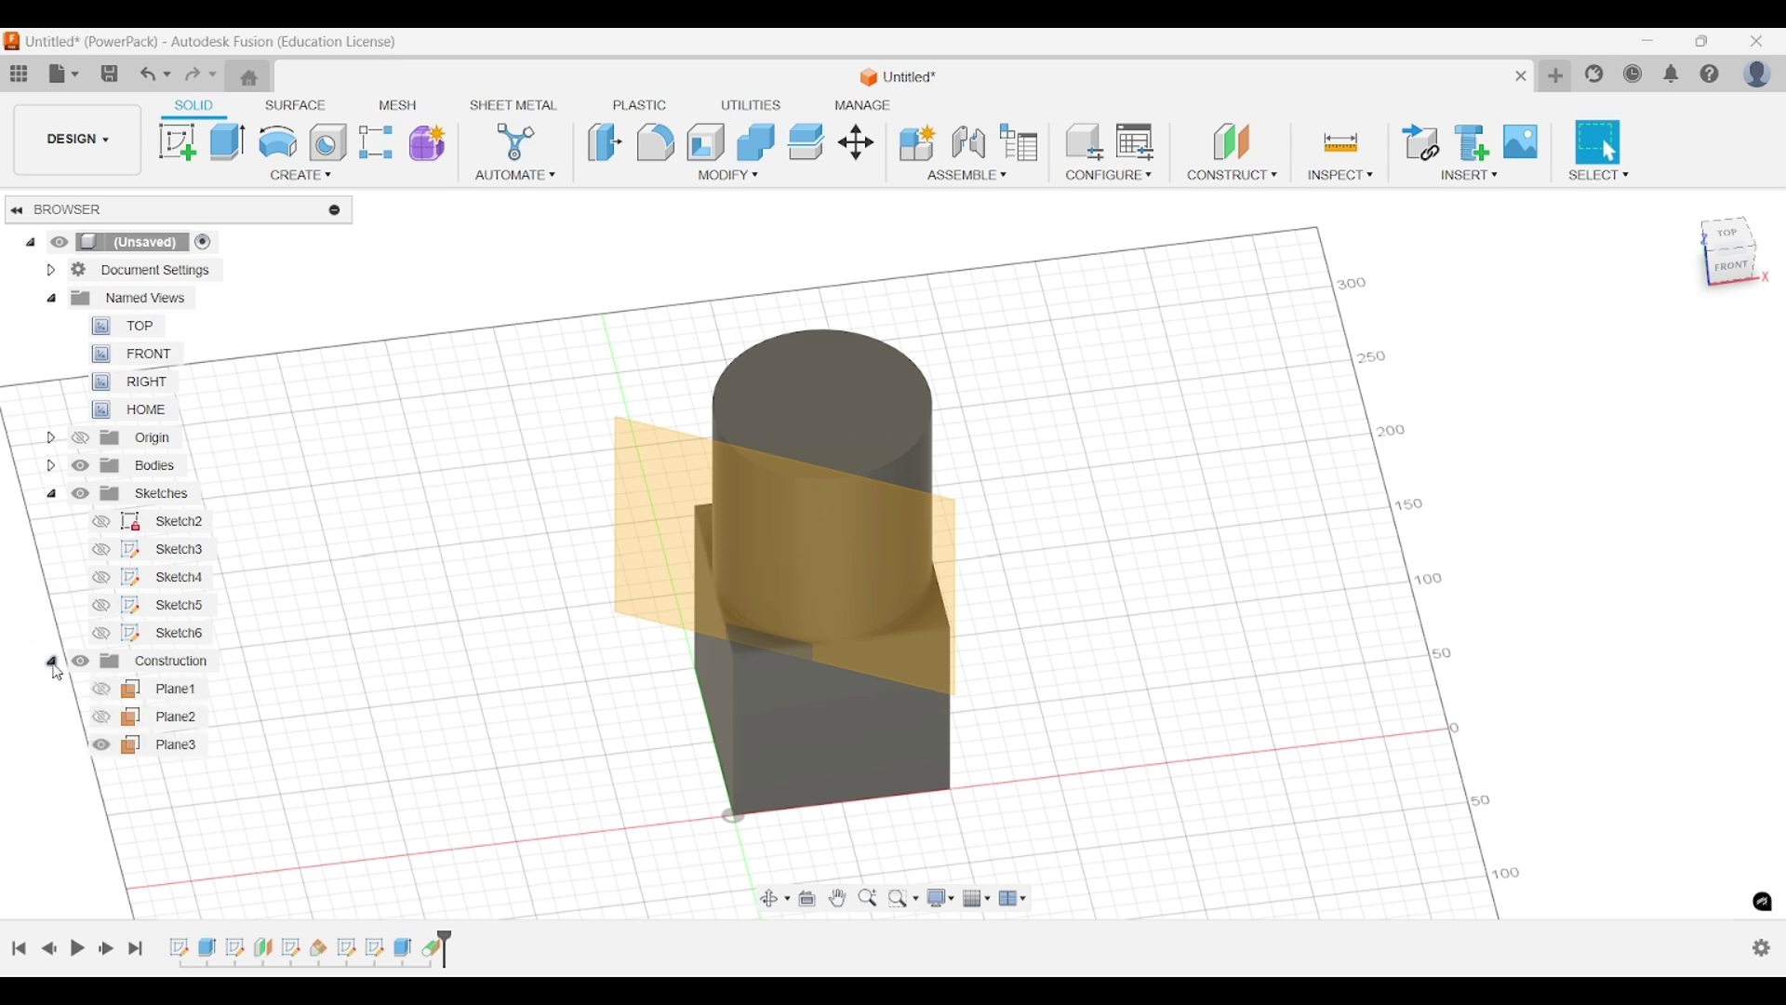
pyautogui.click(102, 747)
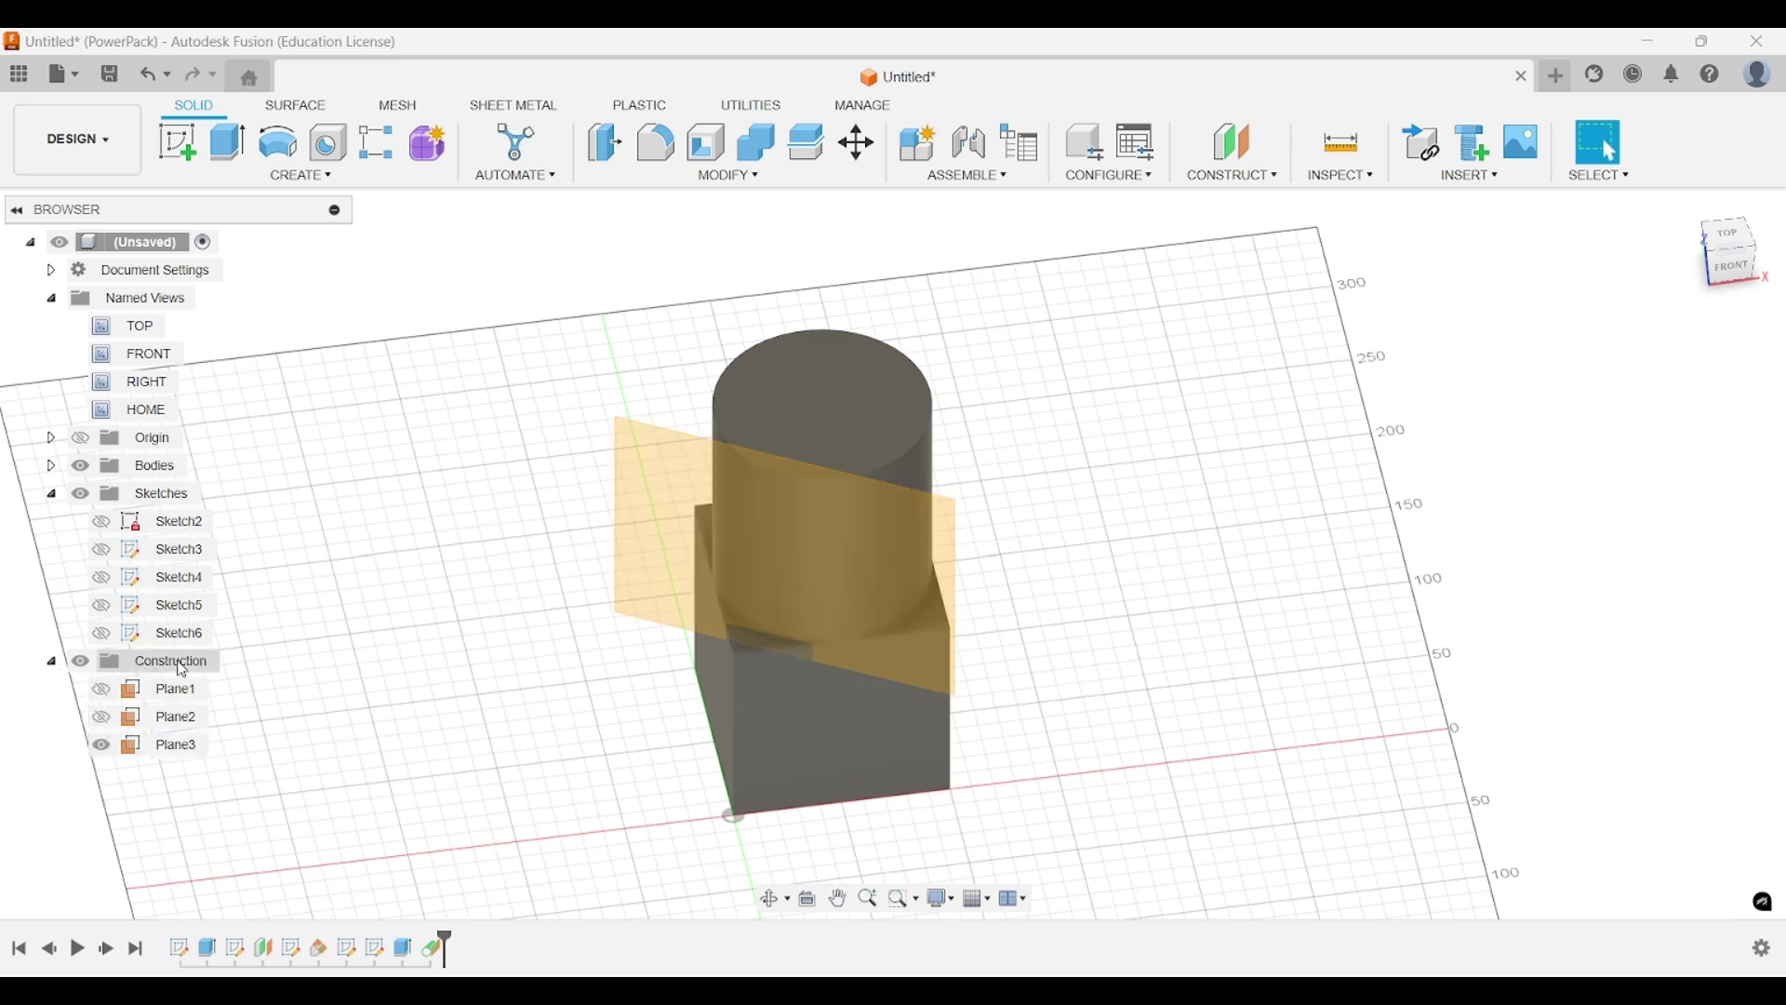
pyautogui.click(101, 745)
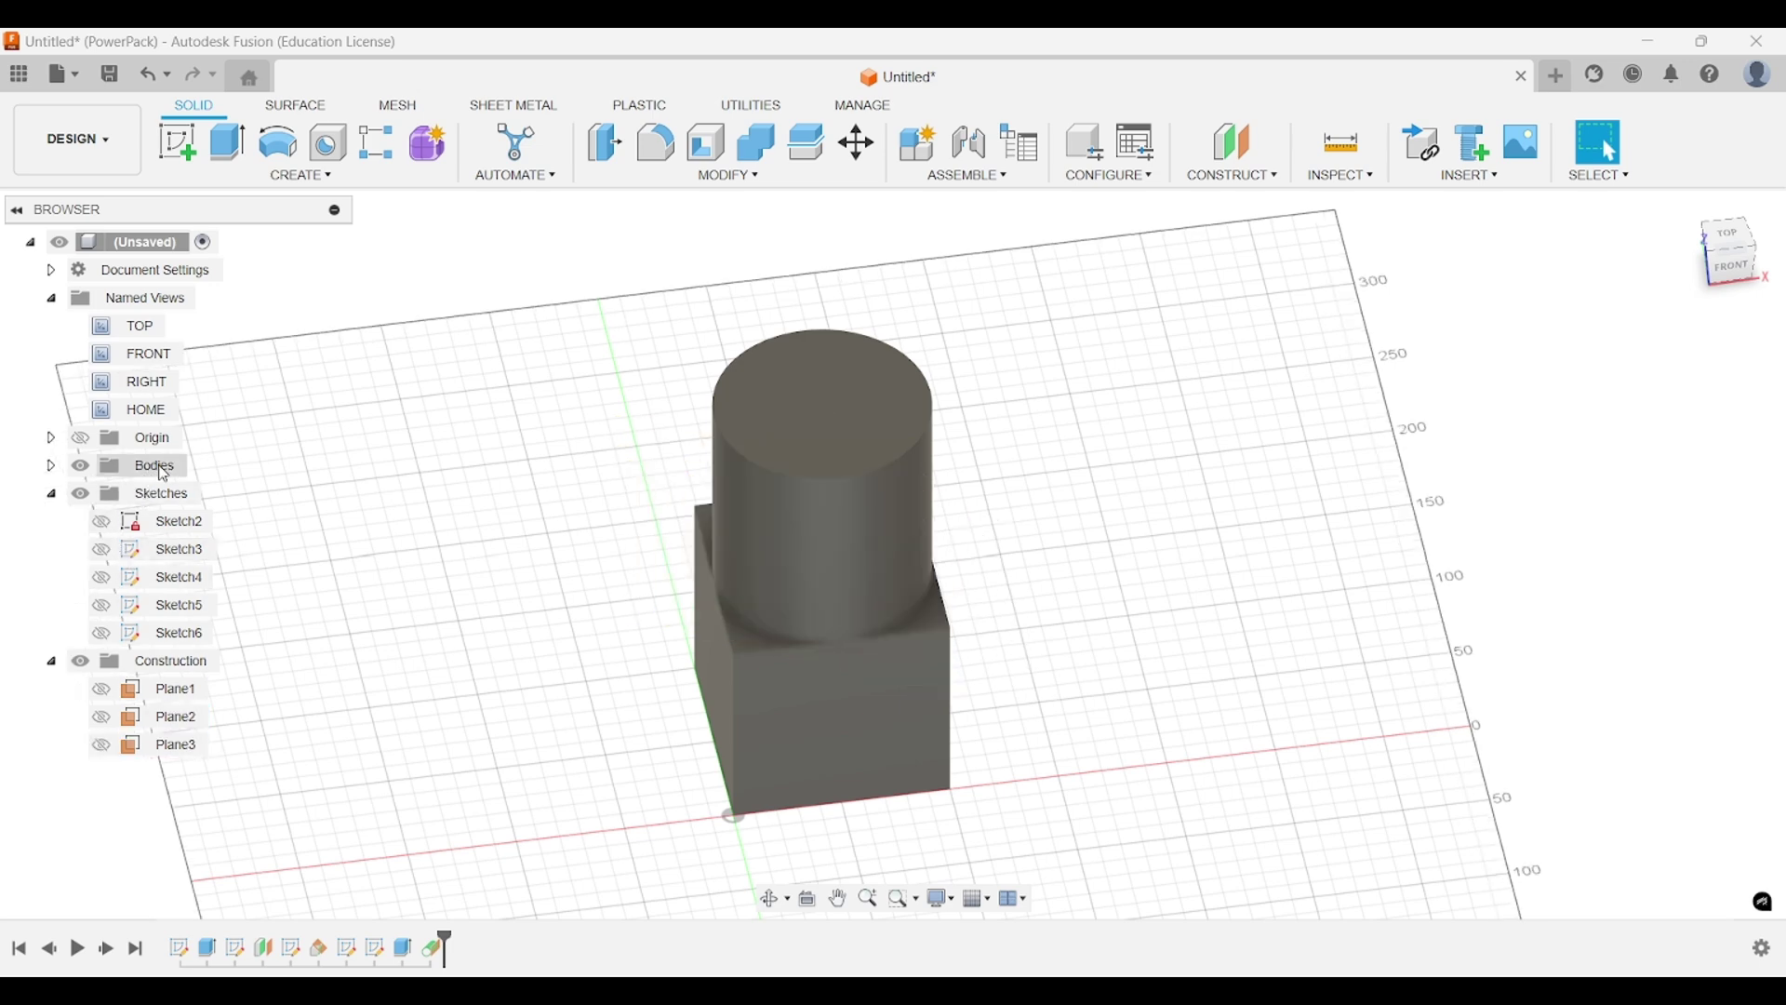
# Set up a midplane between the cylinder's top face and the cube's bottom face.
pyautogui.moveTo(593, 484); pyautogui.dragTo(593, 507, button='middle')
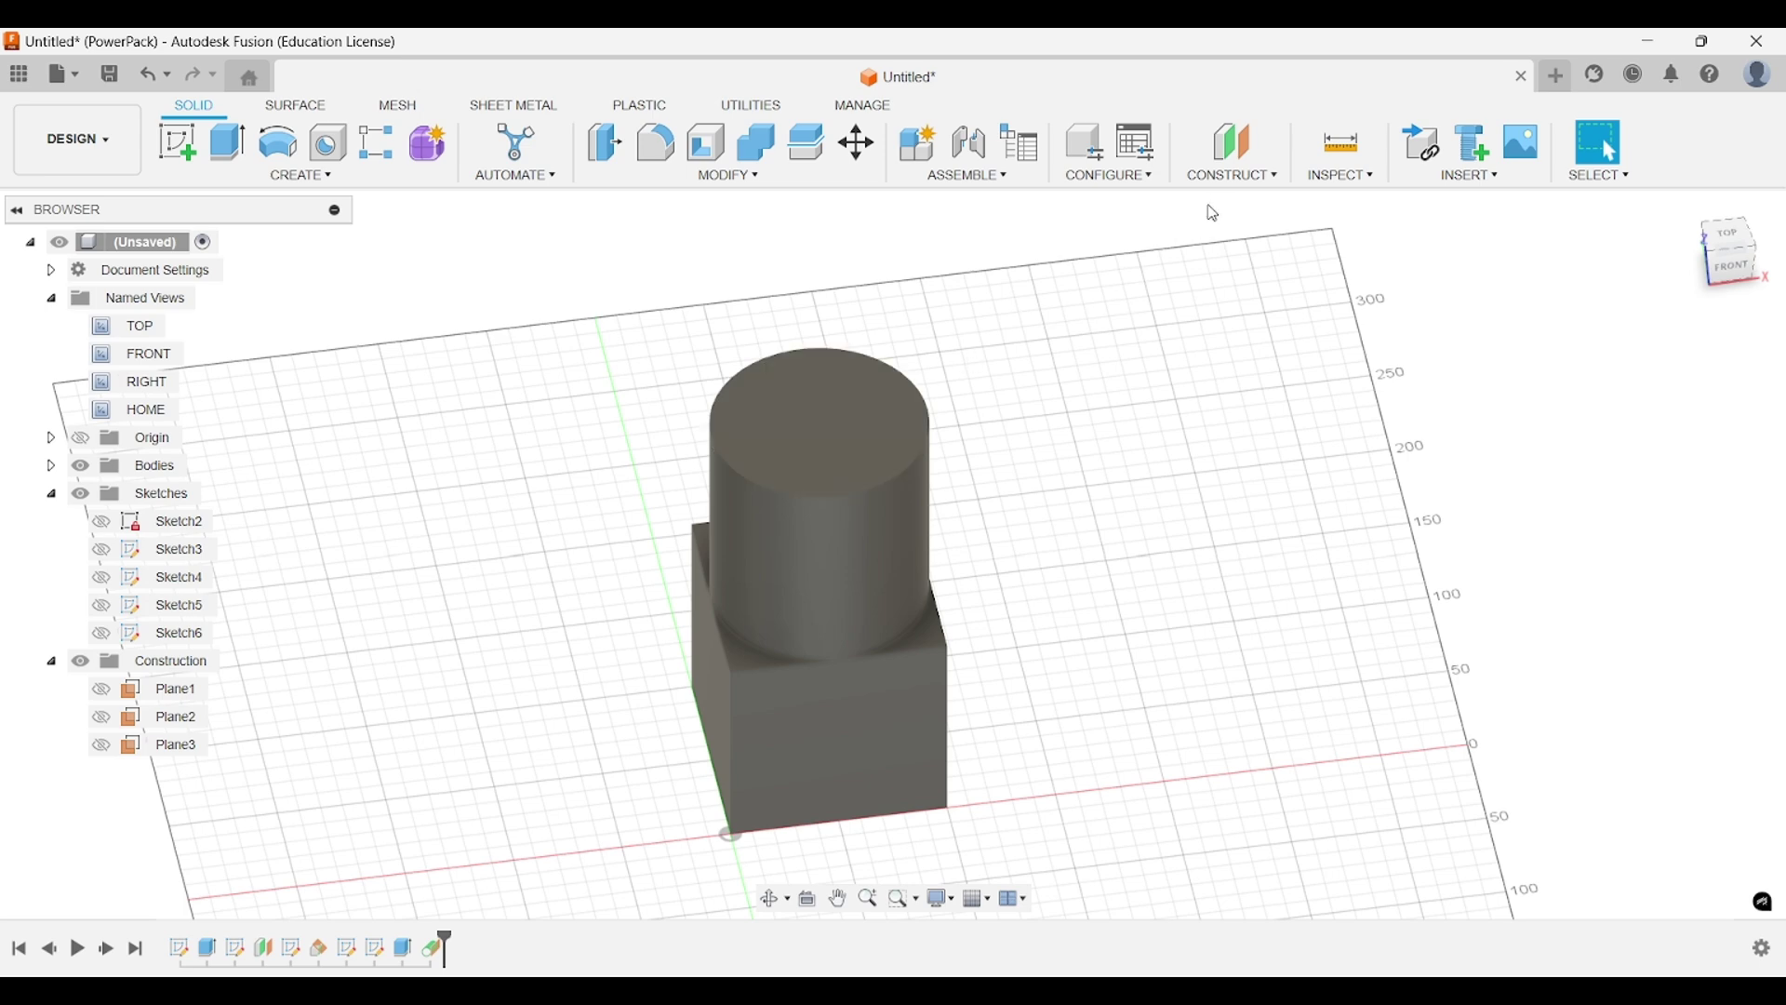
pyautogui.click(1226, 175)
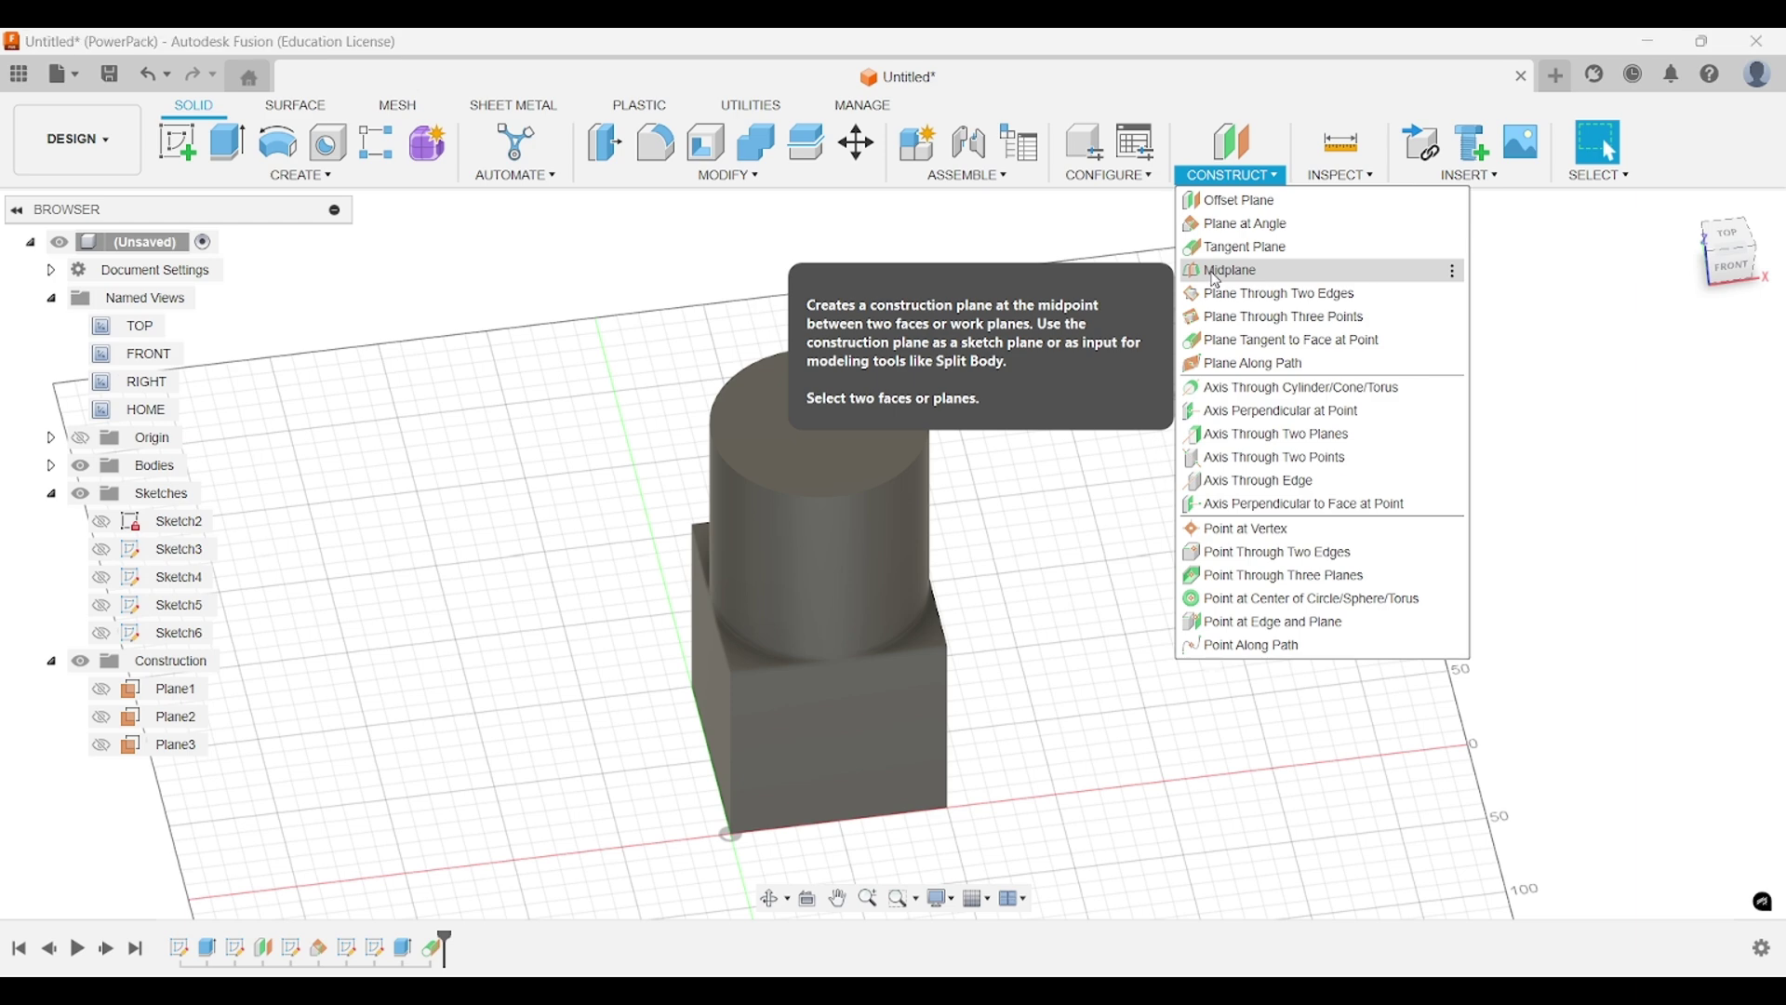
pyautogui.click(1219, 271)
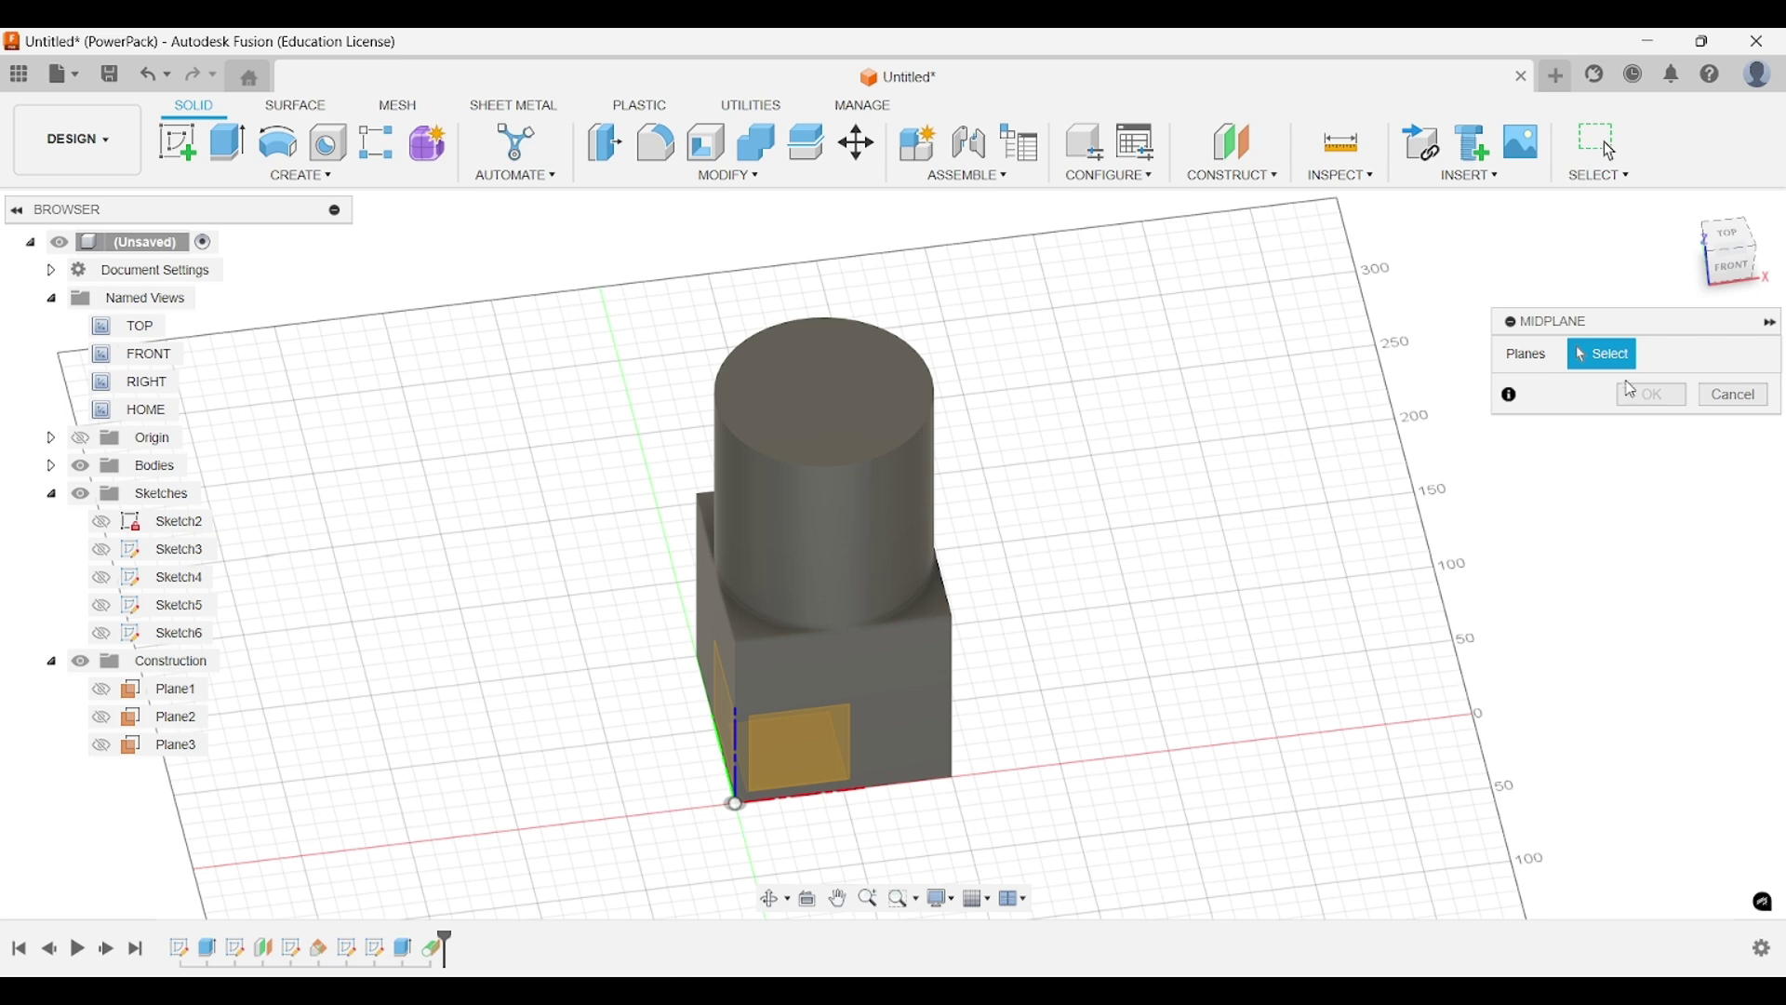
pyautogui.keyDown('shift'); pyautogui.moveTo(1291, 439); pyautogui.dragTo(1251, 413, button='middle'); pyautogui.keyUp('shift')
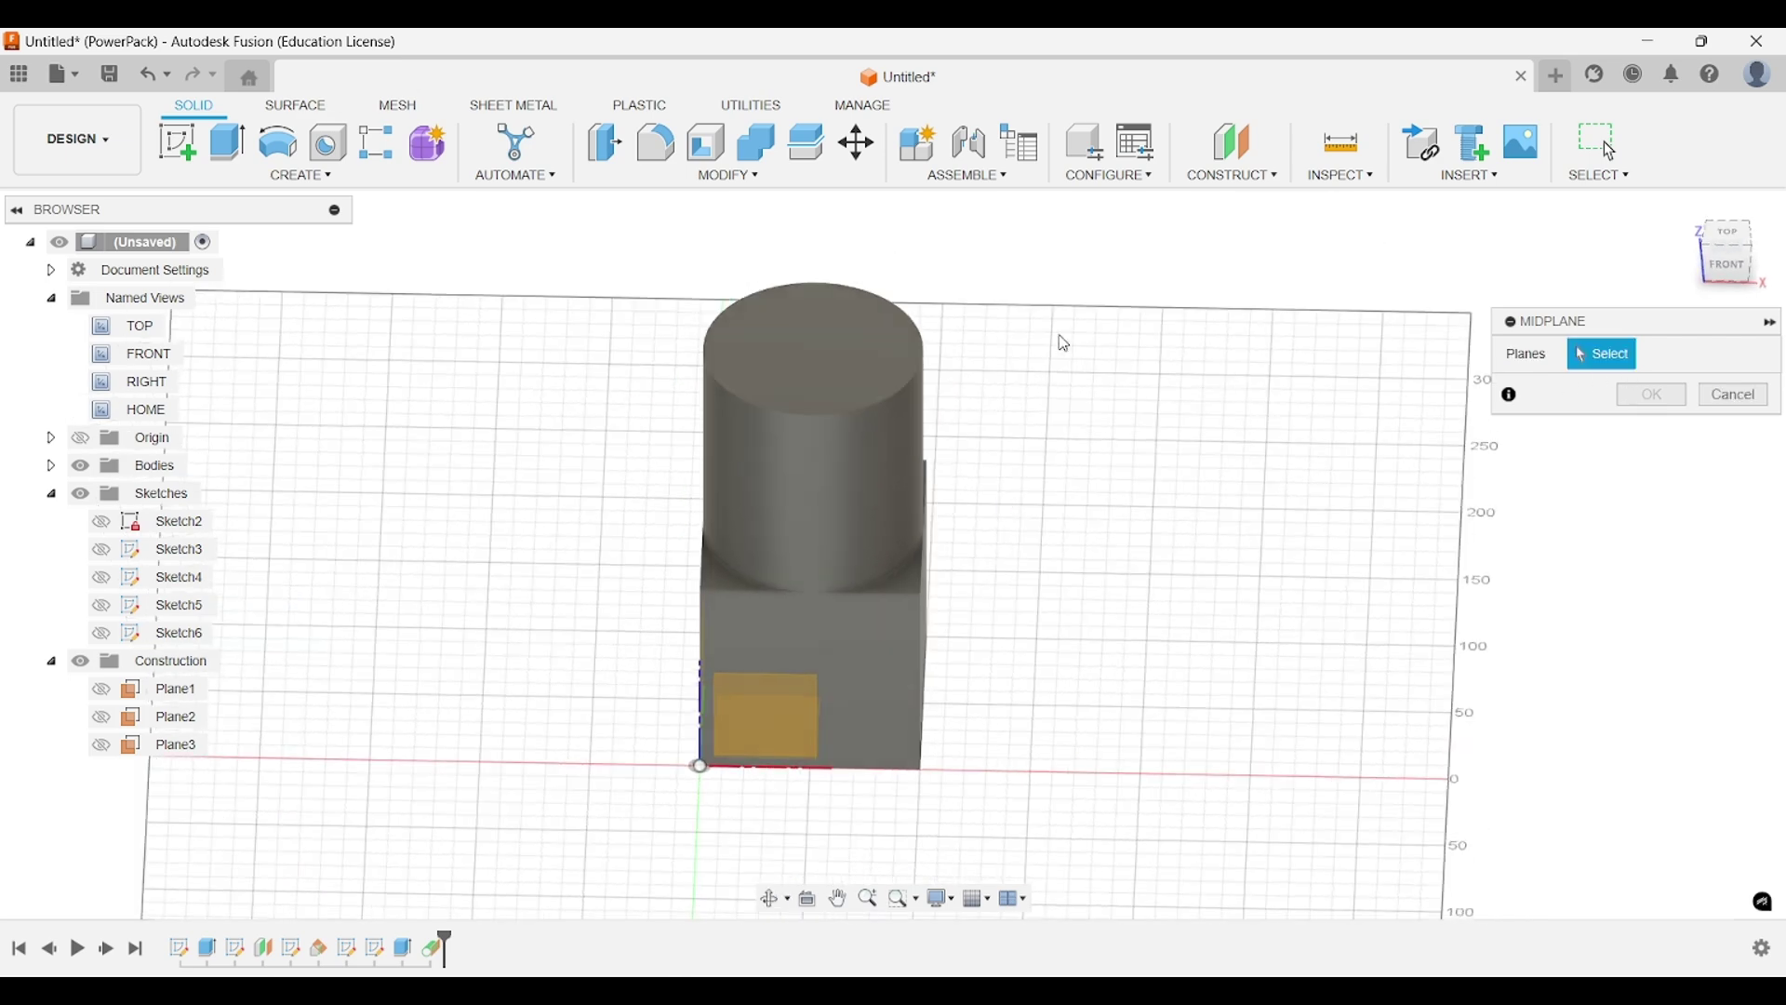
pyautogui.click(814, 340)
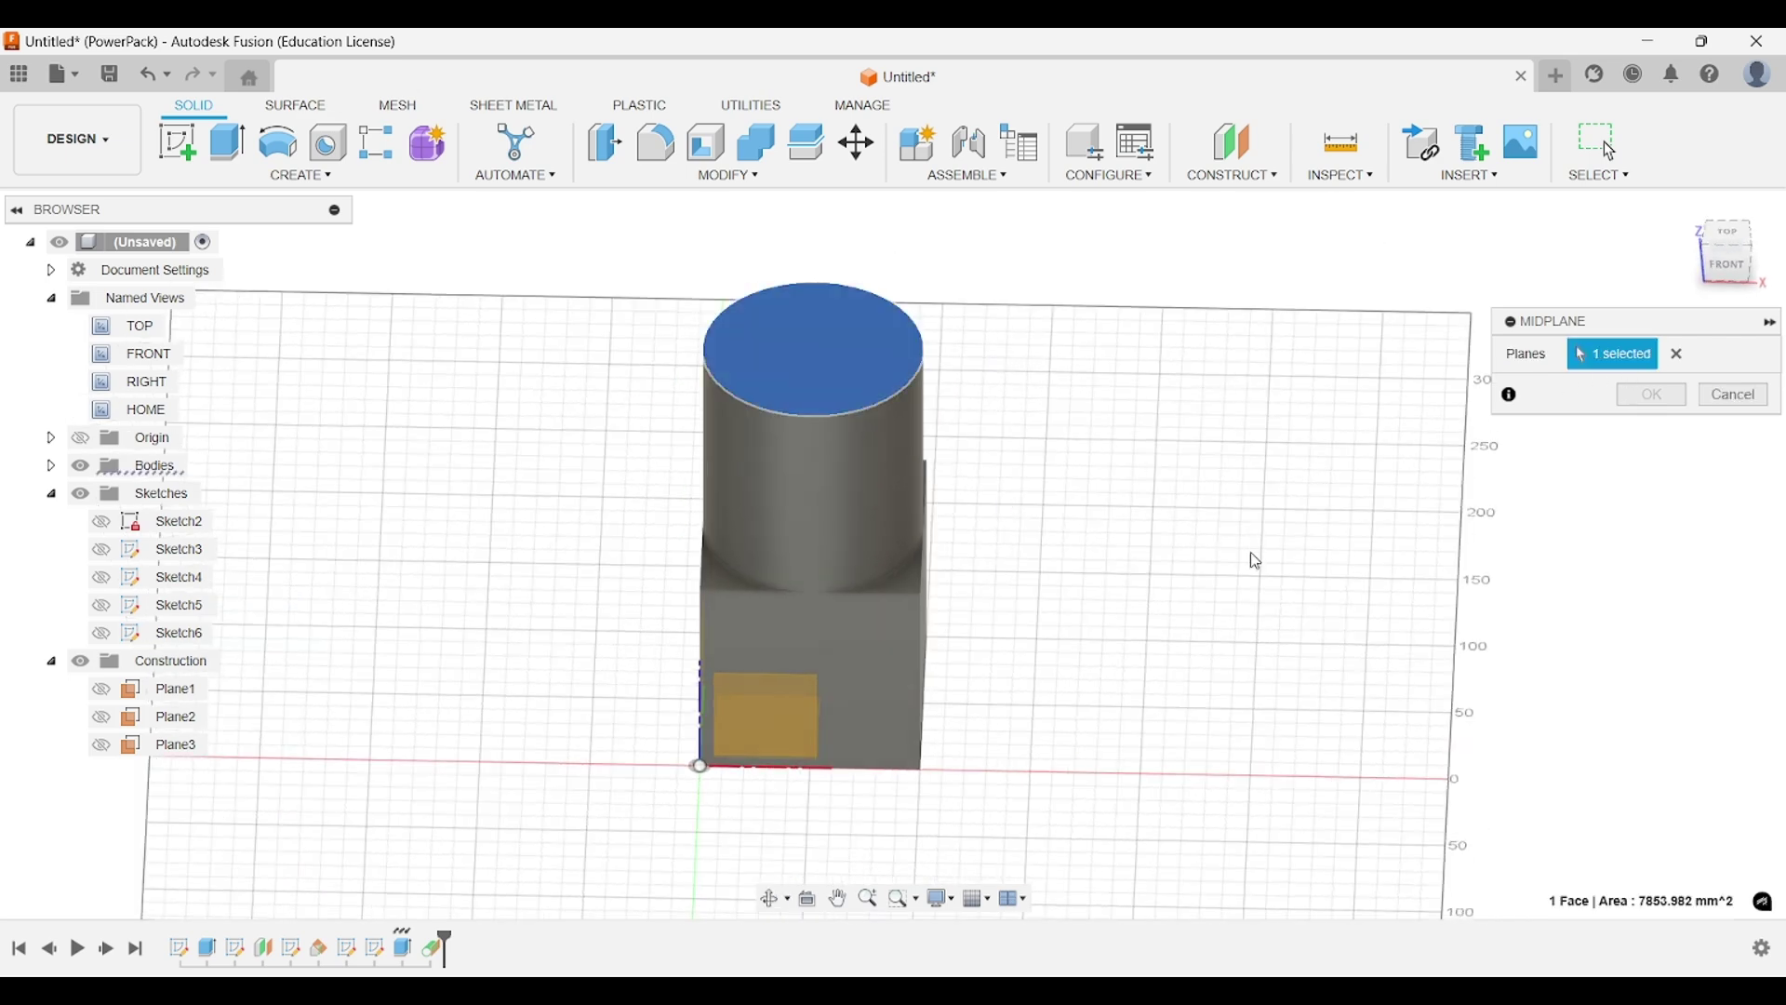
pyautogui.keyDown('shift'); pyautogui.moveTo(1225, 558); pyautogui.dragTo(1226, 538, button='middle'); pyautogui.keyUp('shift')
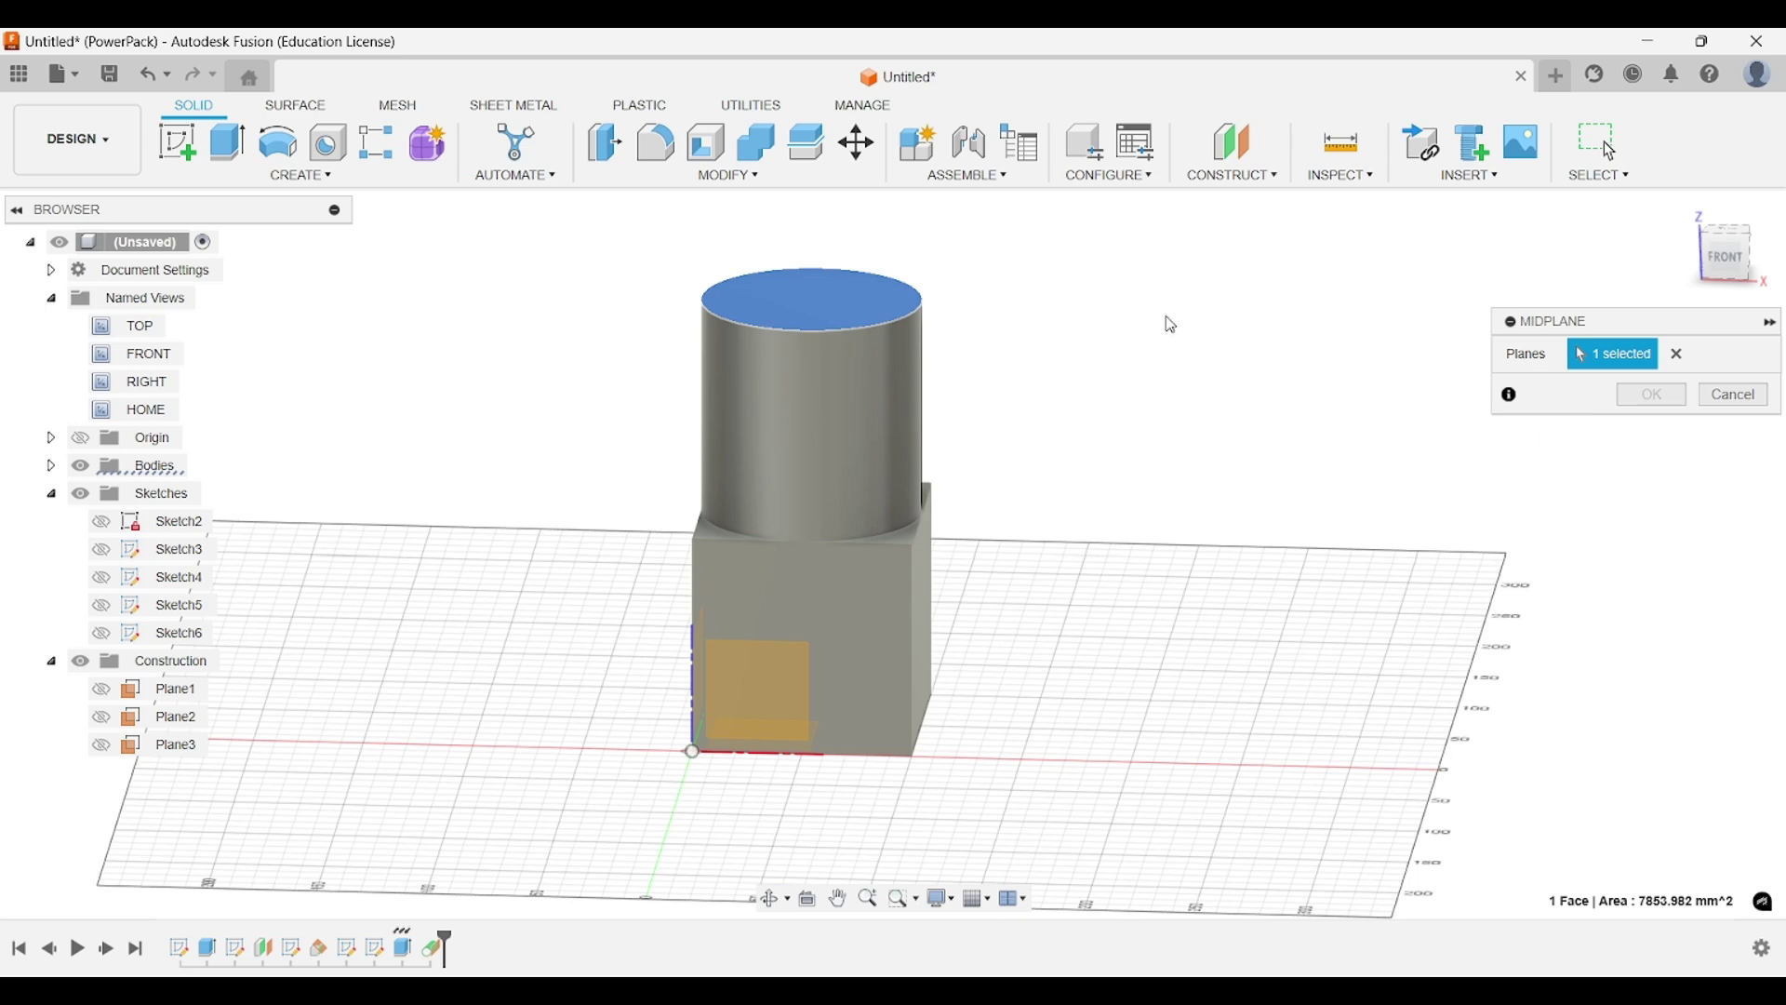
pyautogui.moveTo(1164, 326); pyautogui.dragTo(1171, 336, button='middle')
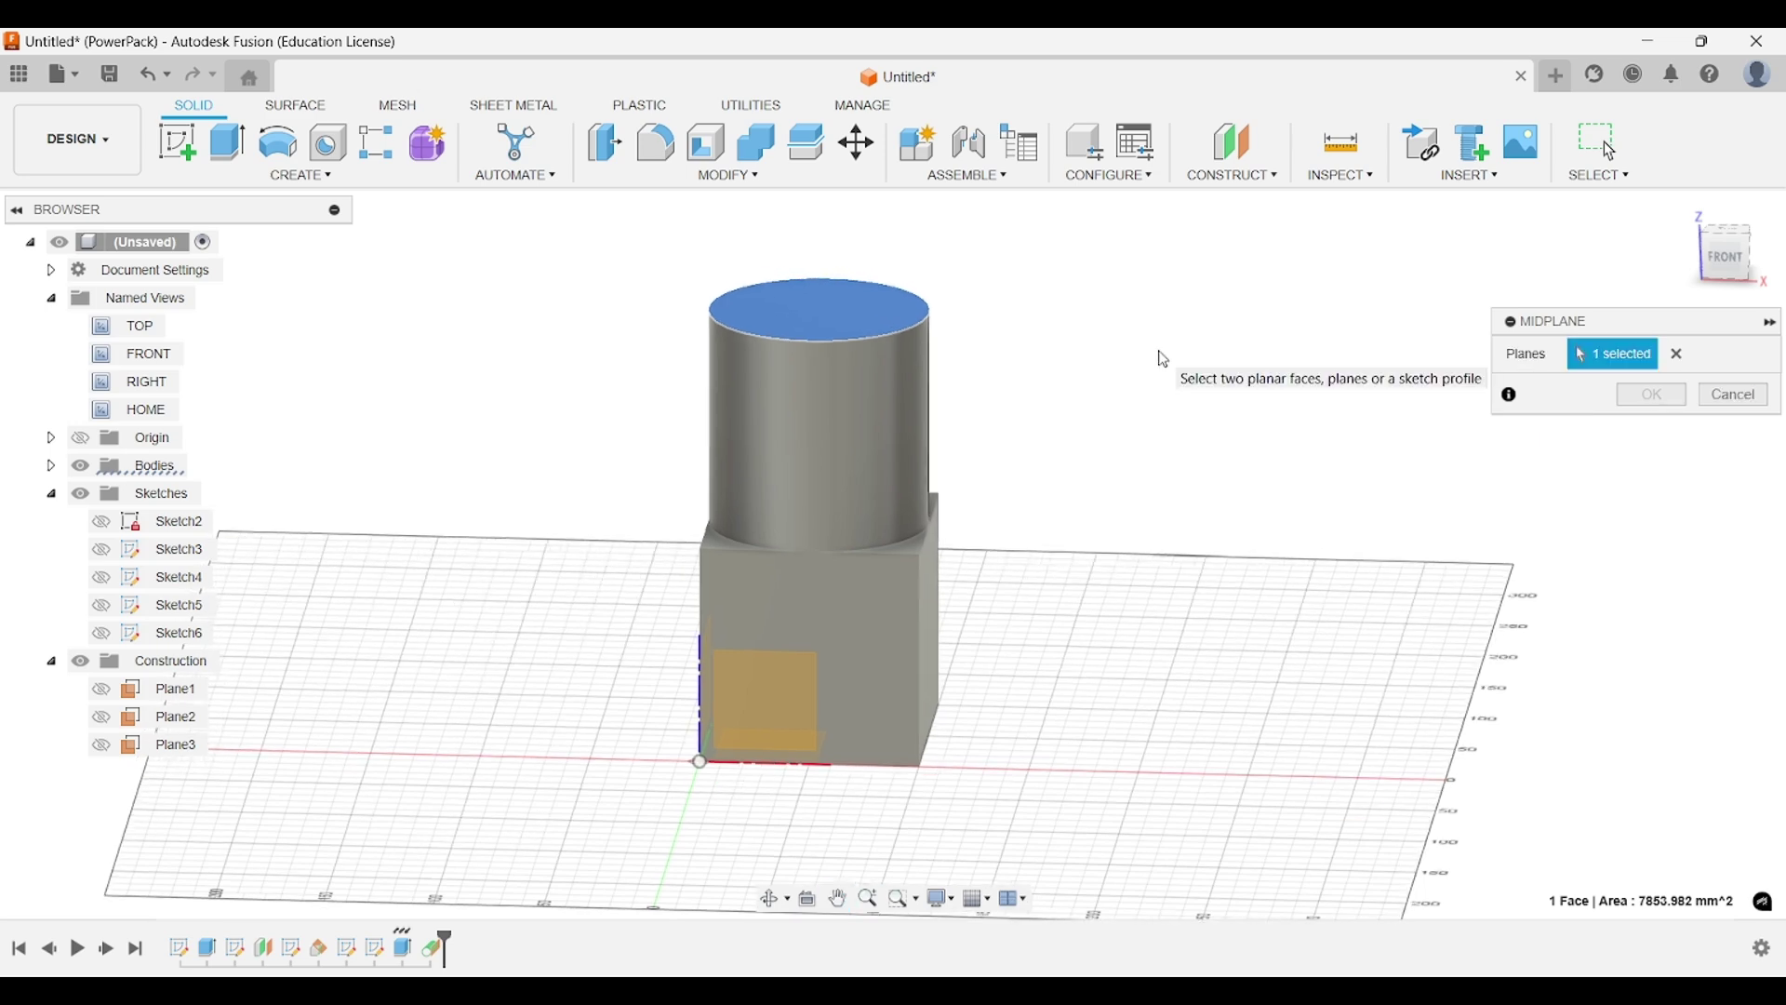
pyautogui.keyDown('shift'); pyautogui.moveTo(1168, 456); pyautogui.dragTo(934, 747, button='middle'); pyautogui.keyUp('shift')
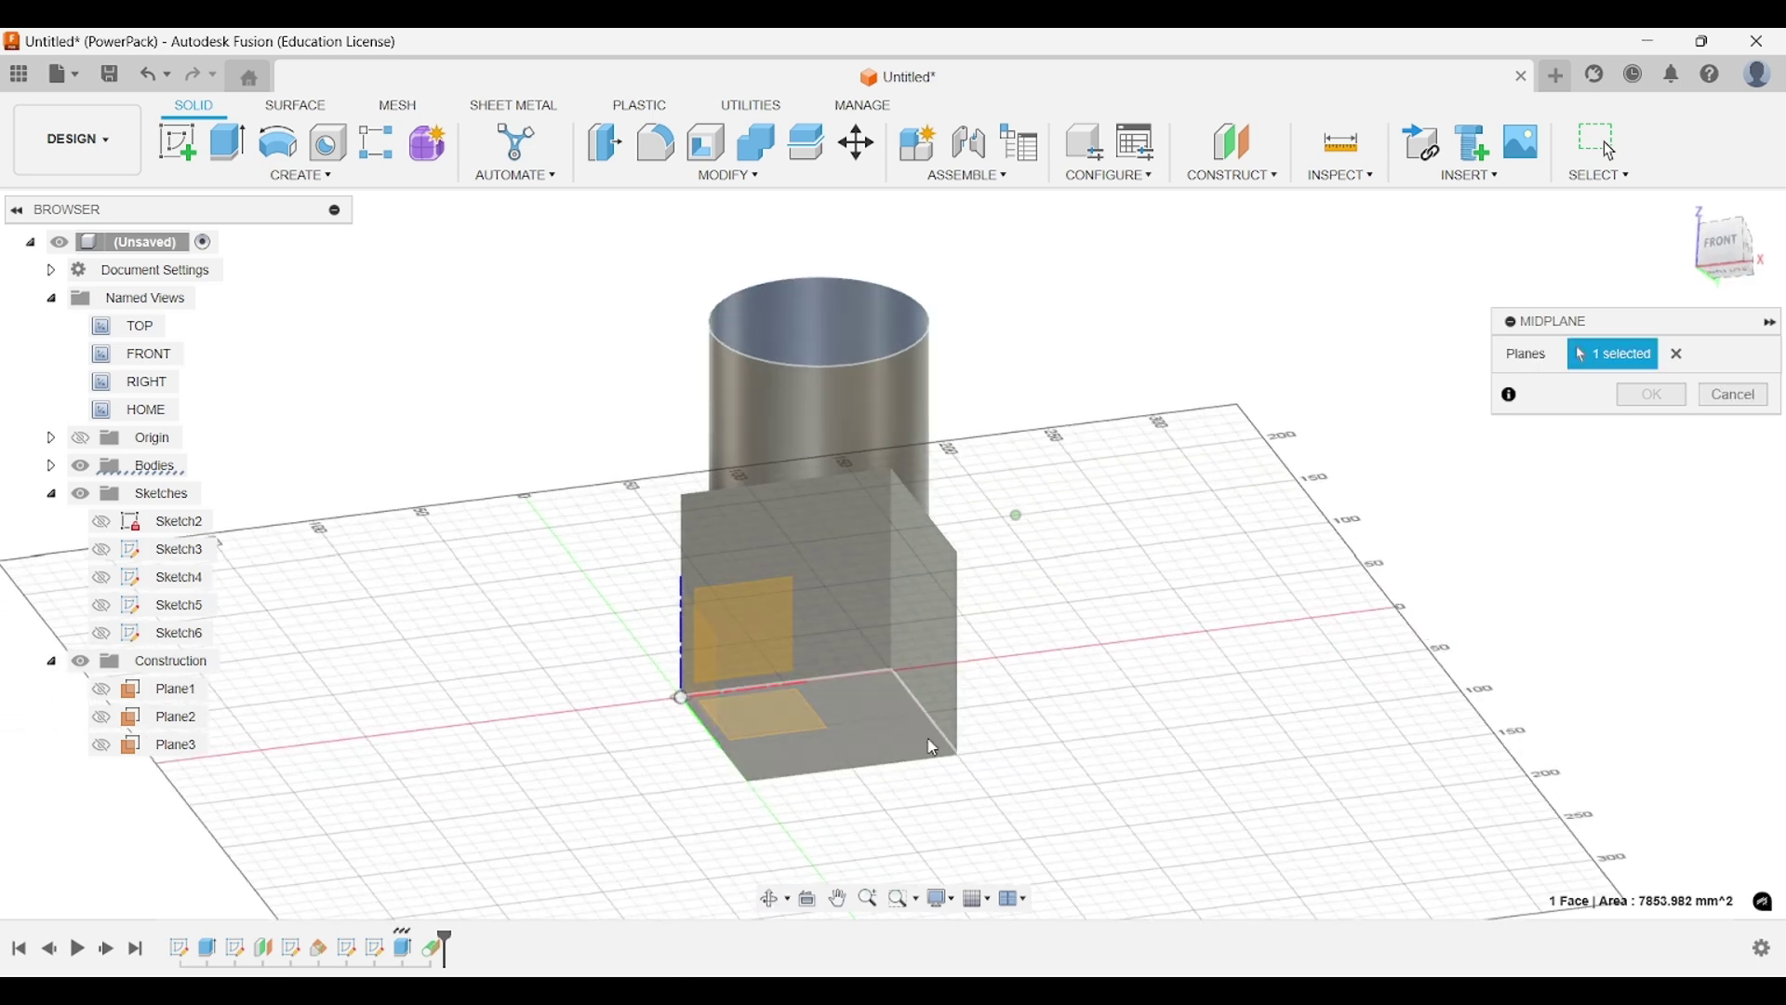
pyautogui.click(868, 738)
pyautogui.keyDown('shift'); pyautogui.moveTo(1036, 606); pyautogui.dragTo(1076, 658, button='middle'); pyautogui.keyUp('shift')
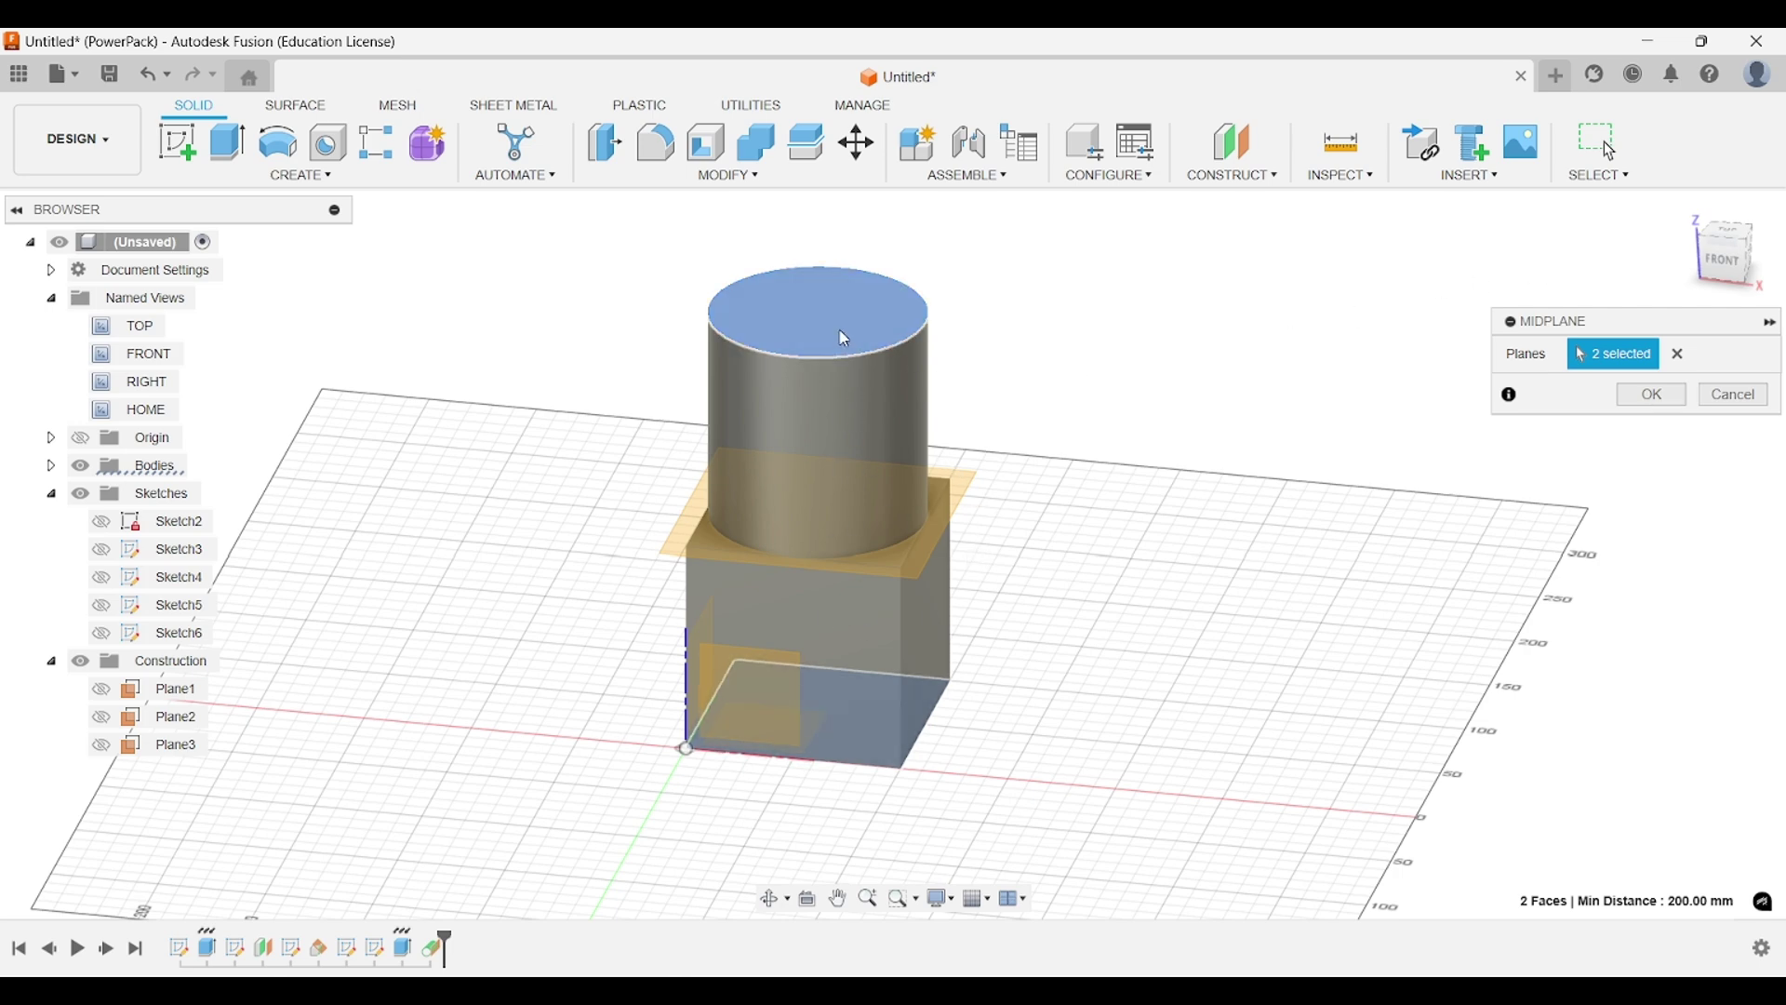
# Check the midplane from the front, create it, and hide it, Plane4.
pyautogui.click(1723, 265)
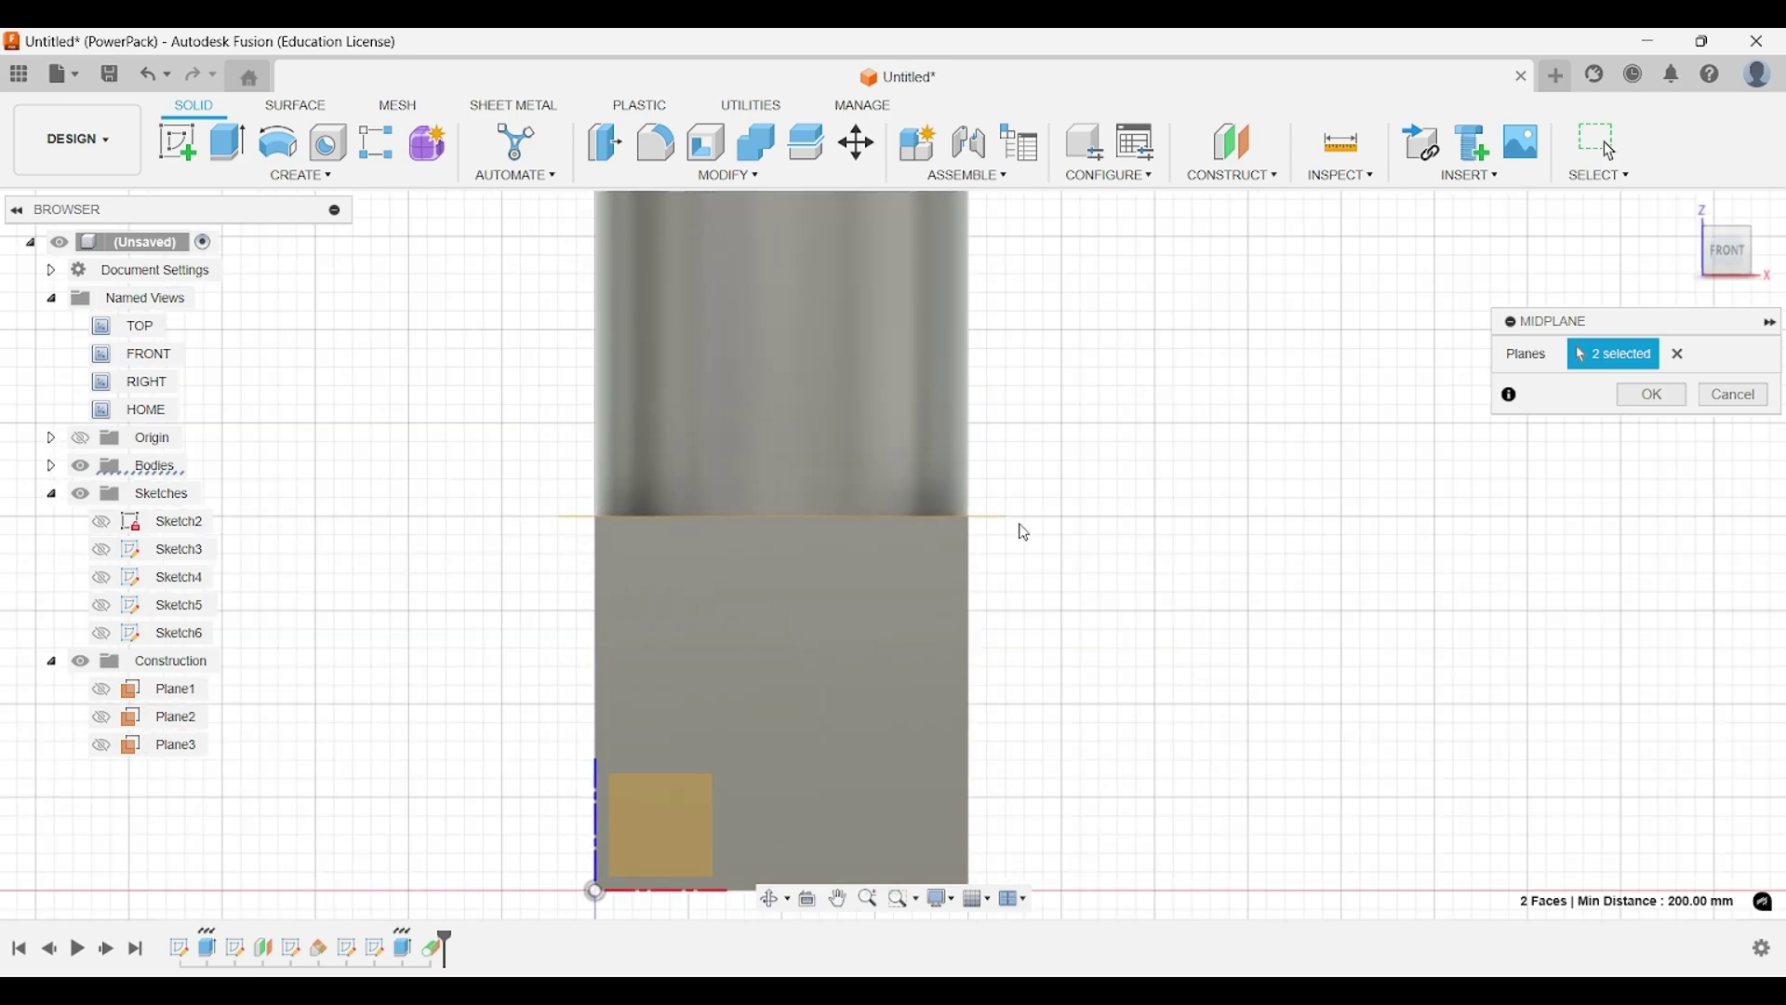
pyautogui.scroll(-2, 1023, 527)
pyautogui.keyDown('shift'); pyautogui.moveTo(1081, 517); pyautogui.dragTo(1005, 558, button='middle'); pyautogui.keyUp('shift')
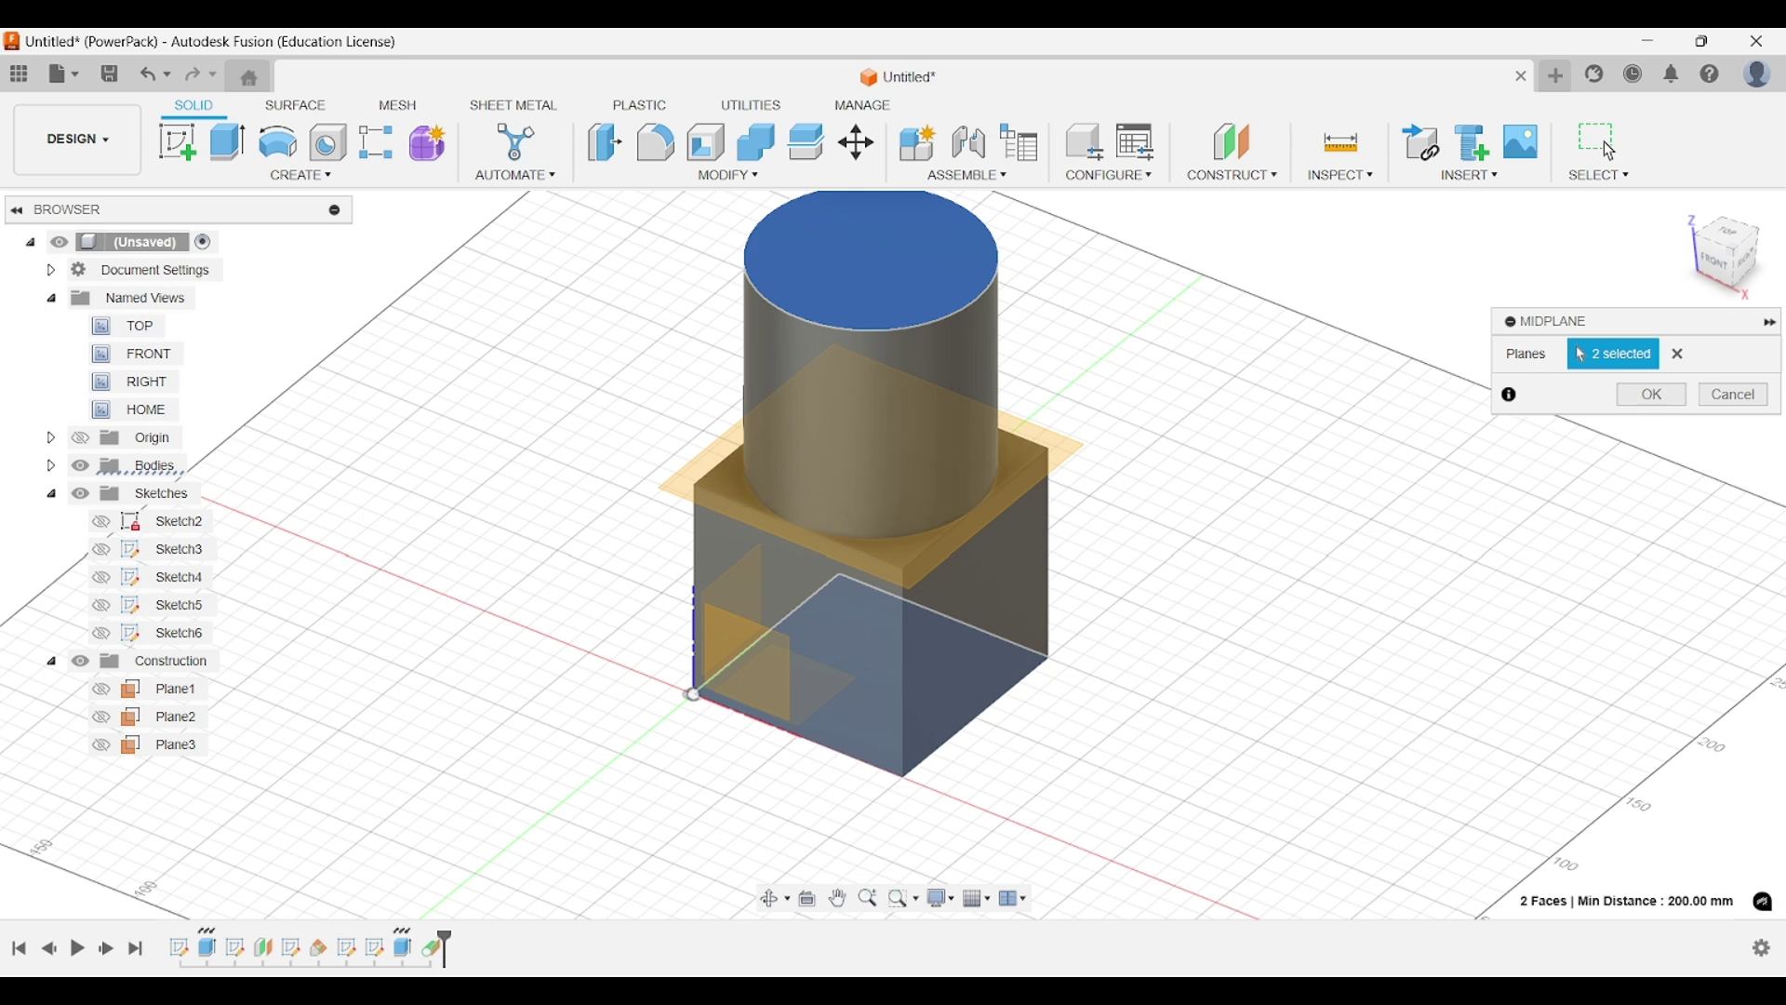
pyautogui.click(1655, 398)
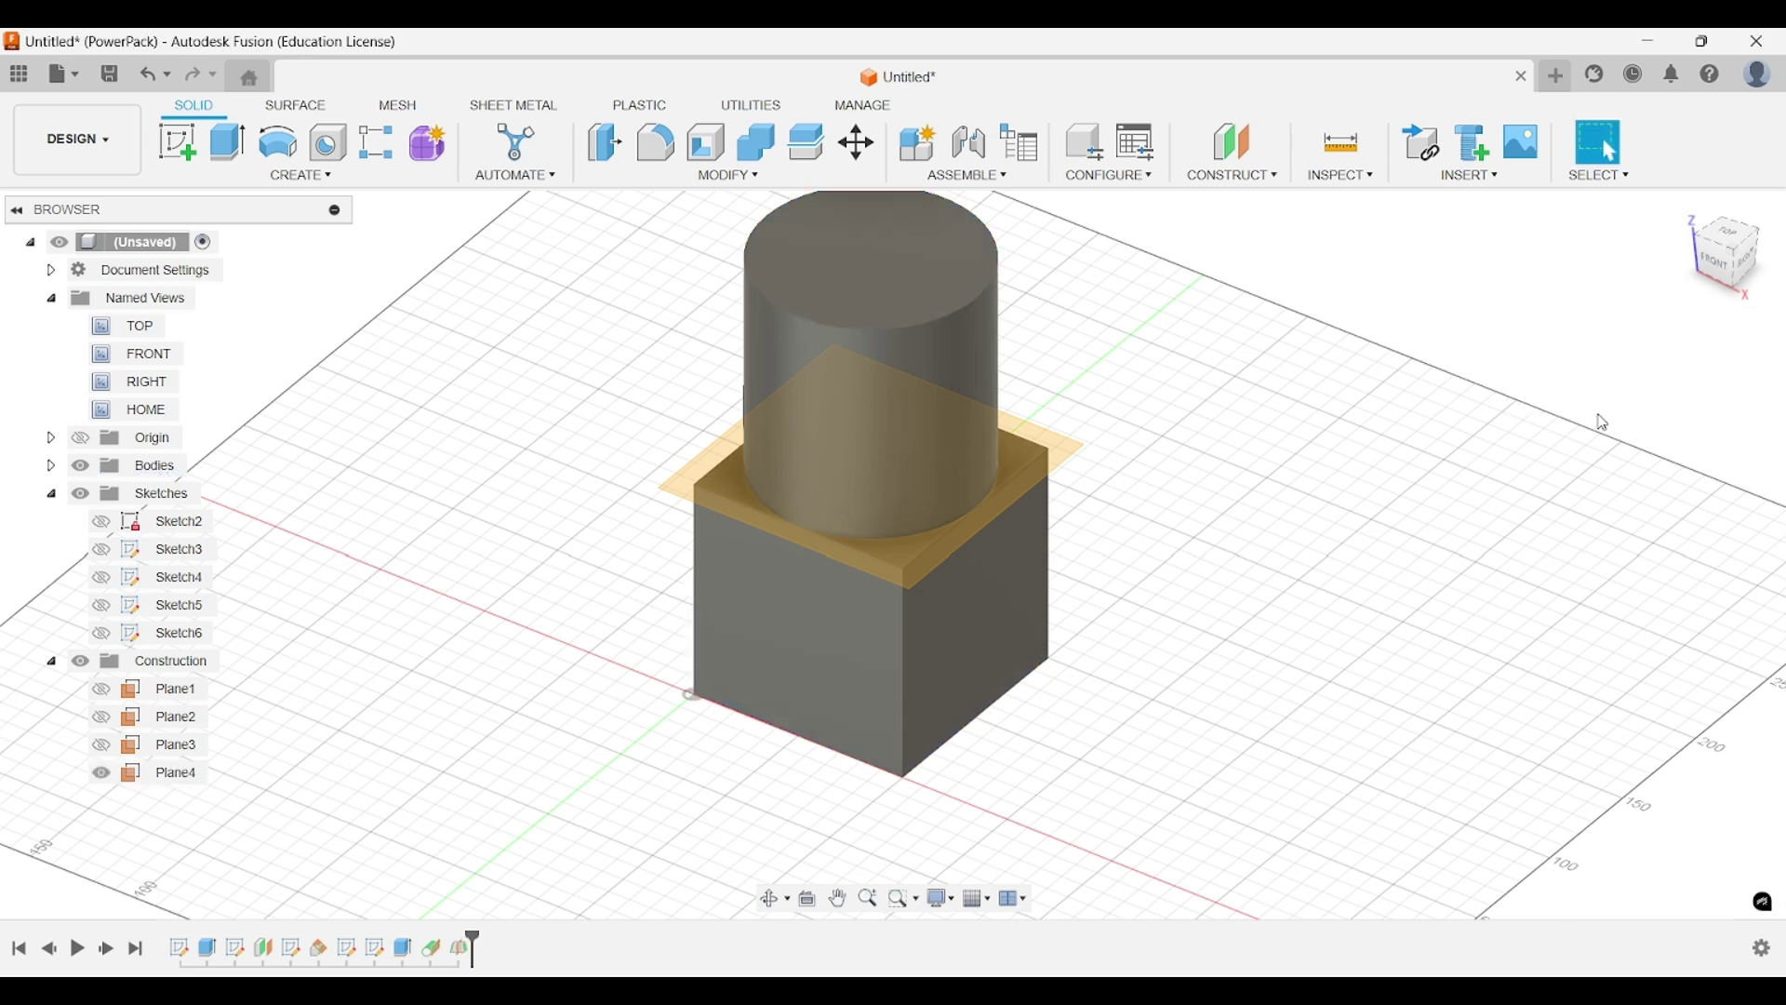
pyautogui.click(102, 774)
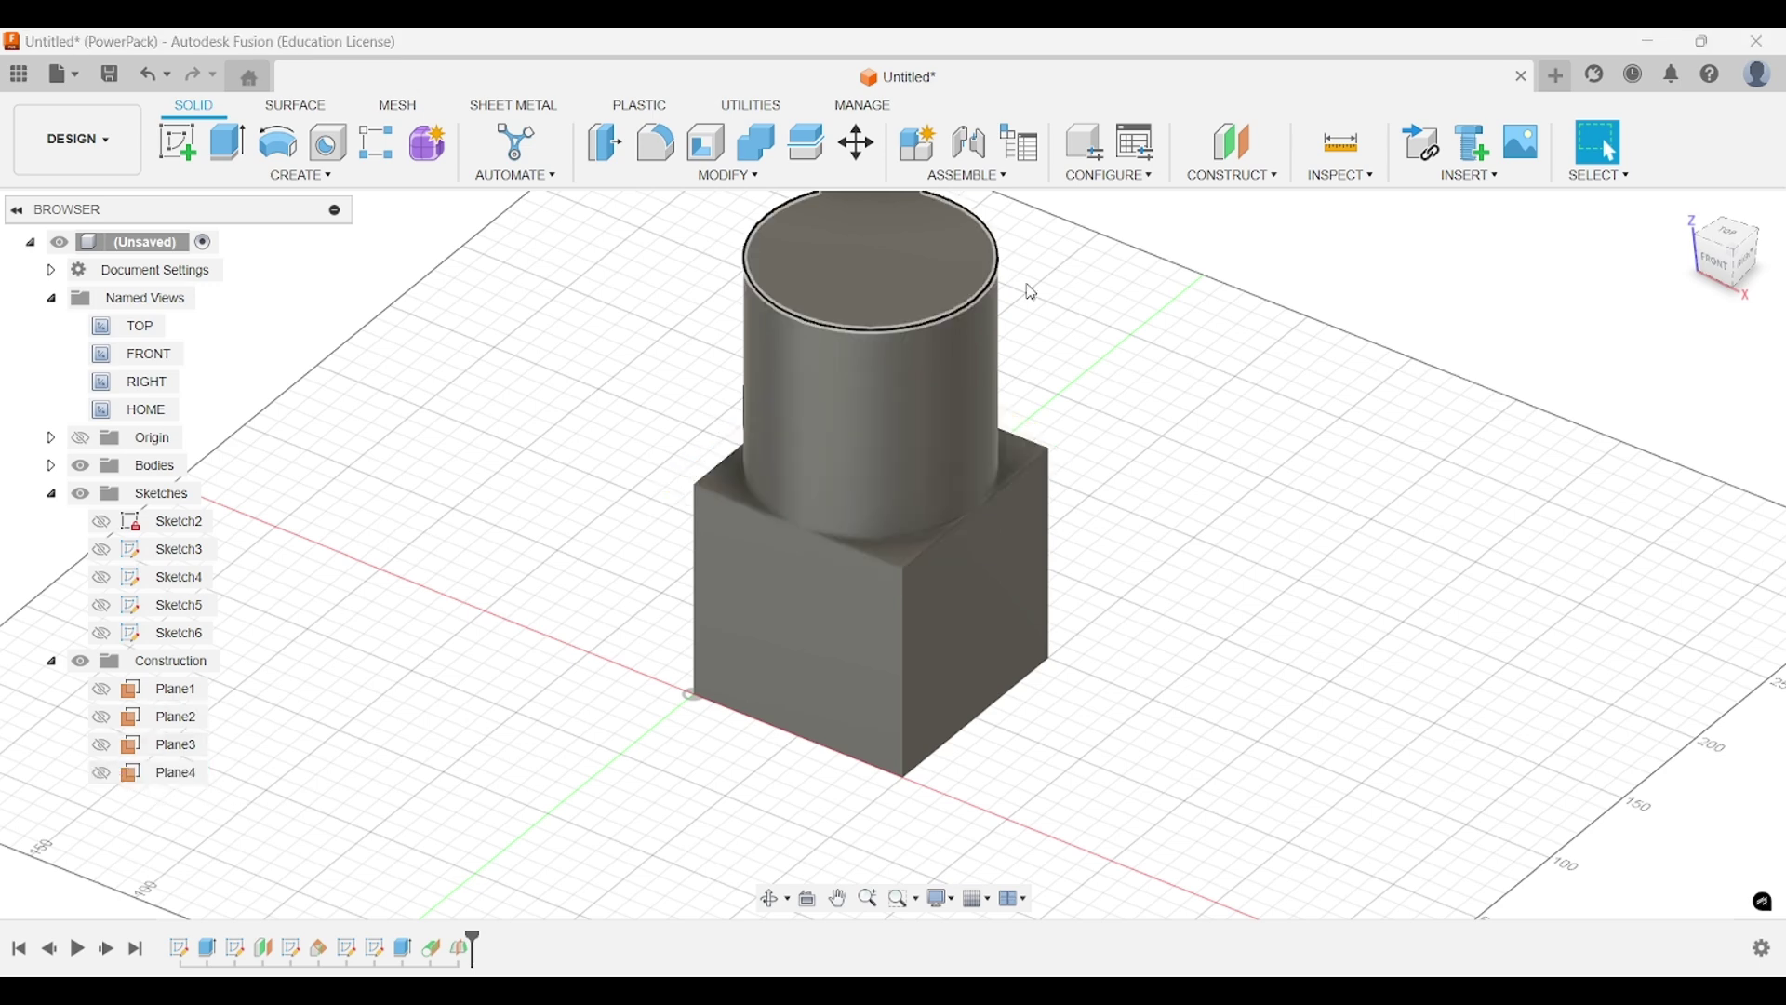
# Set up a plane through two edges using two diagonally opposite vertical edges of the cube, and inspect the preview.
pyautogui.click(1232, 173)
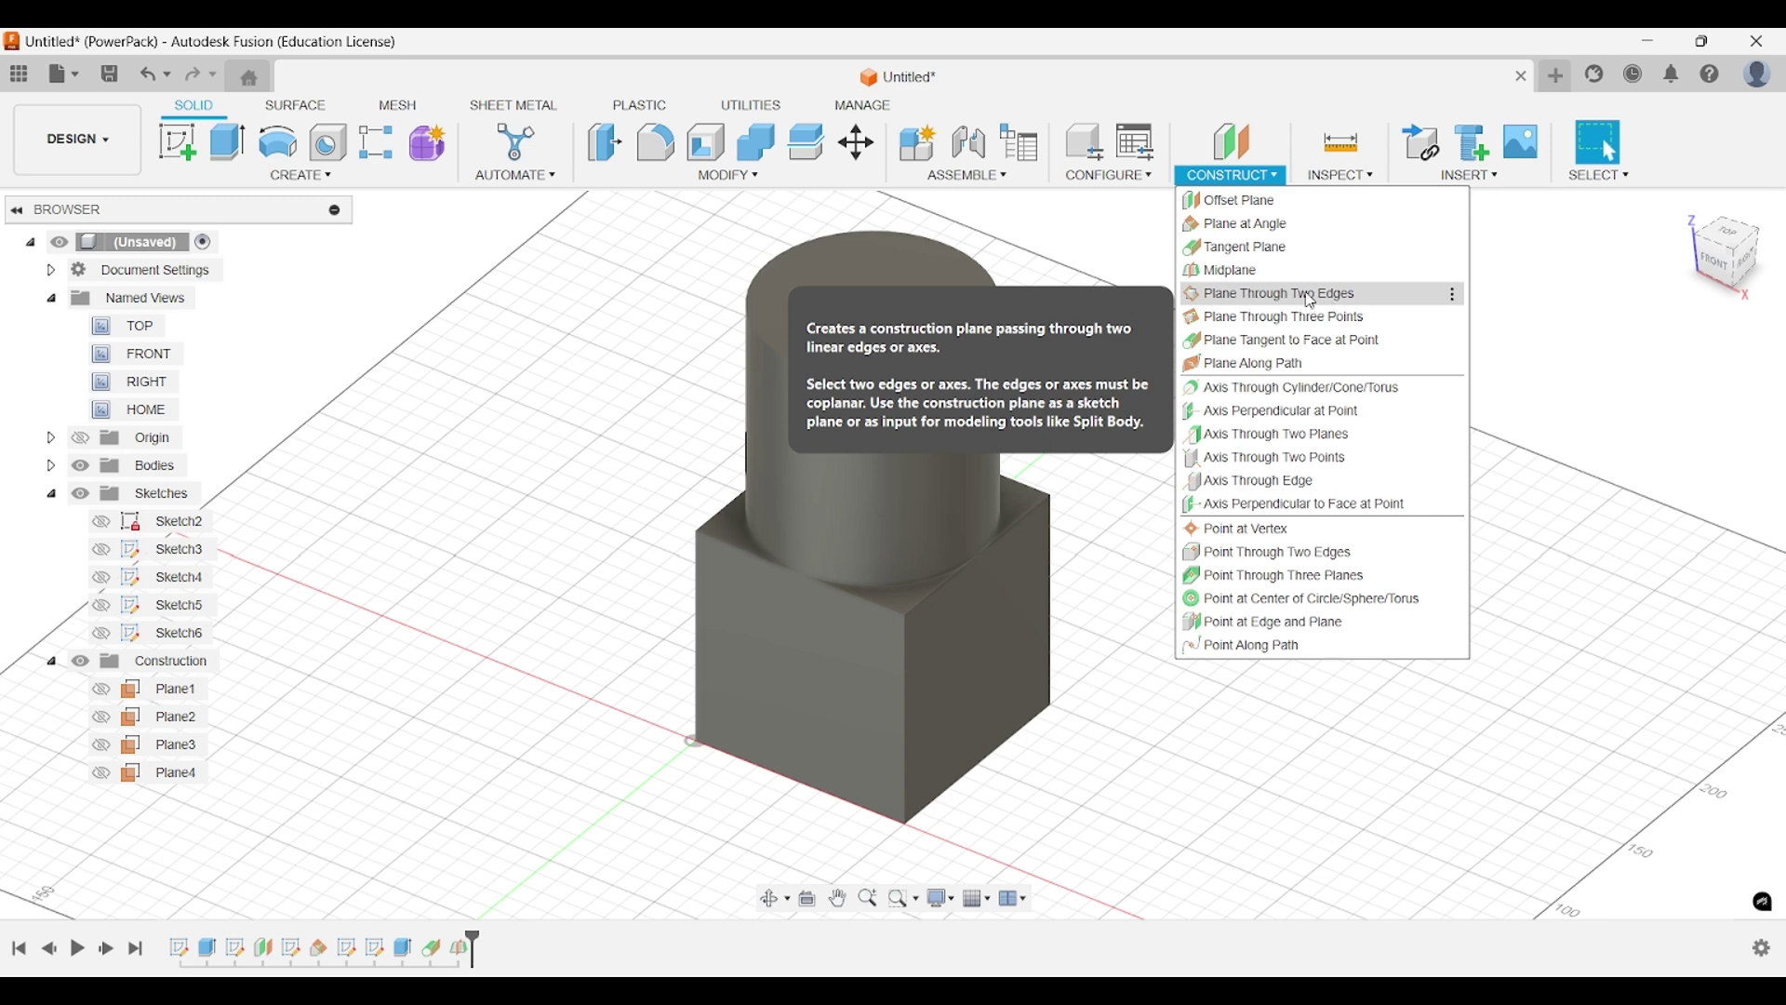
pyautogui.click(1269, 299)
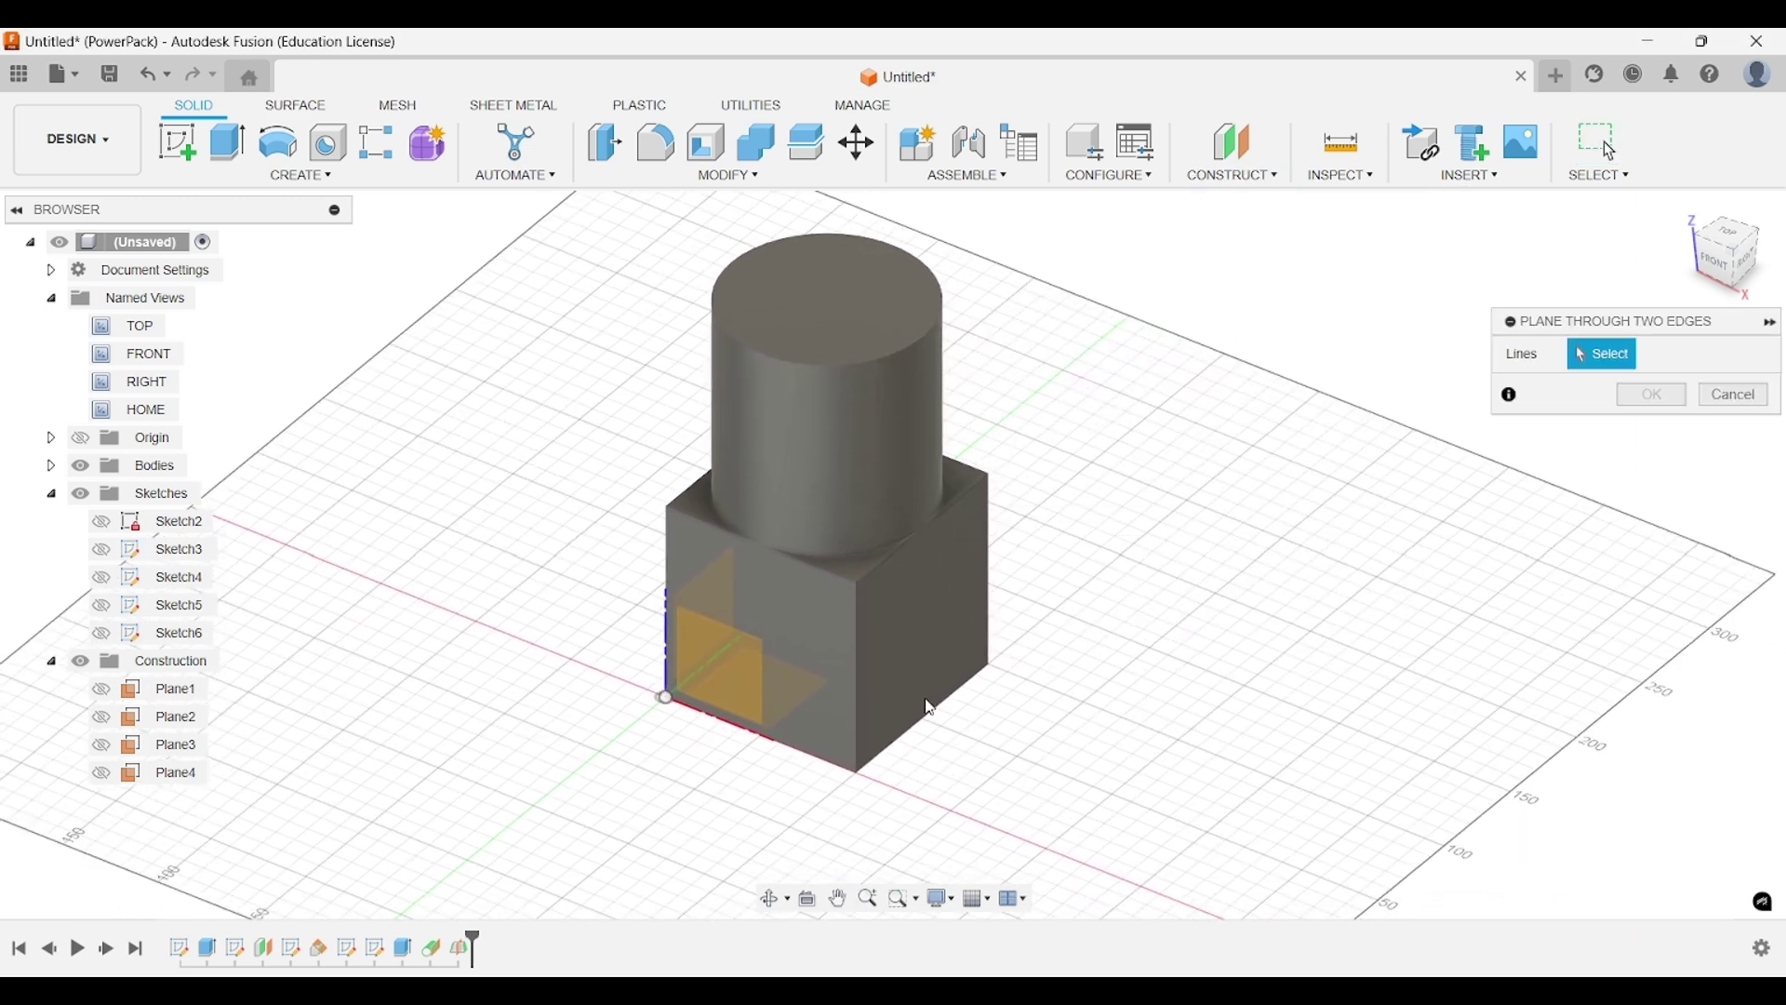
pyautogui.click(1001, 597)
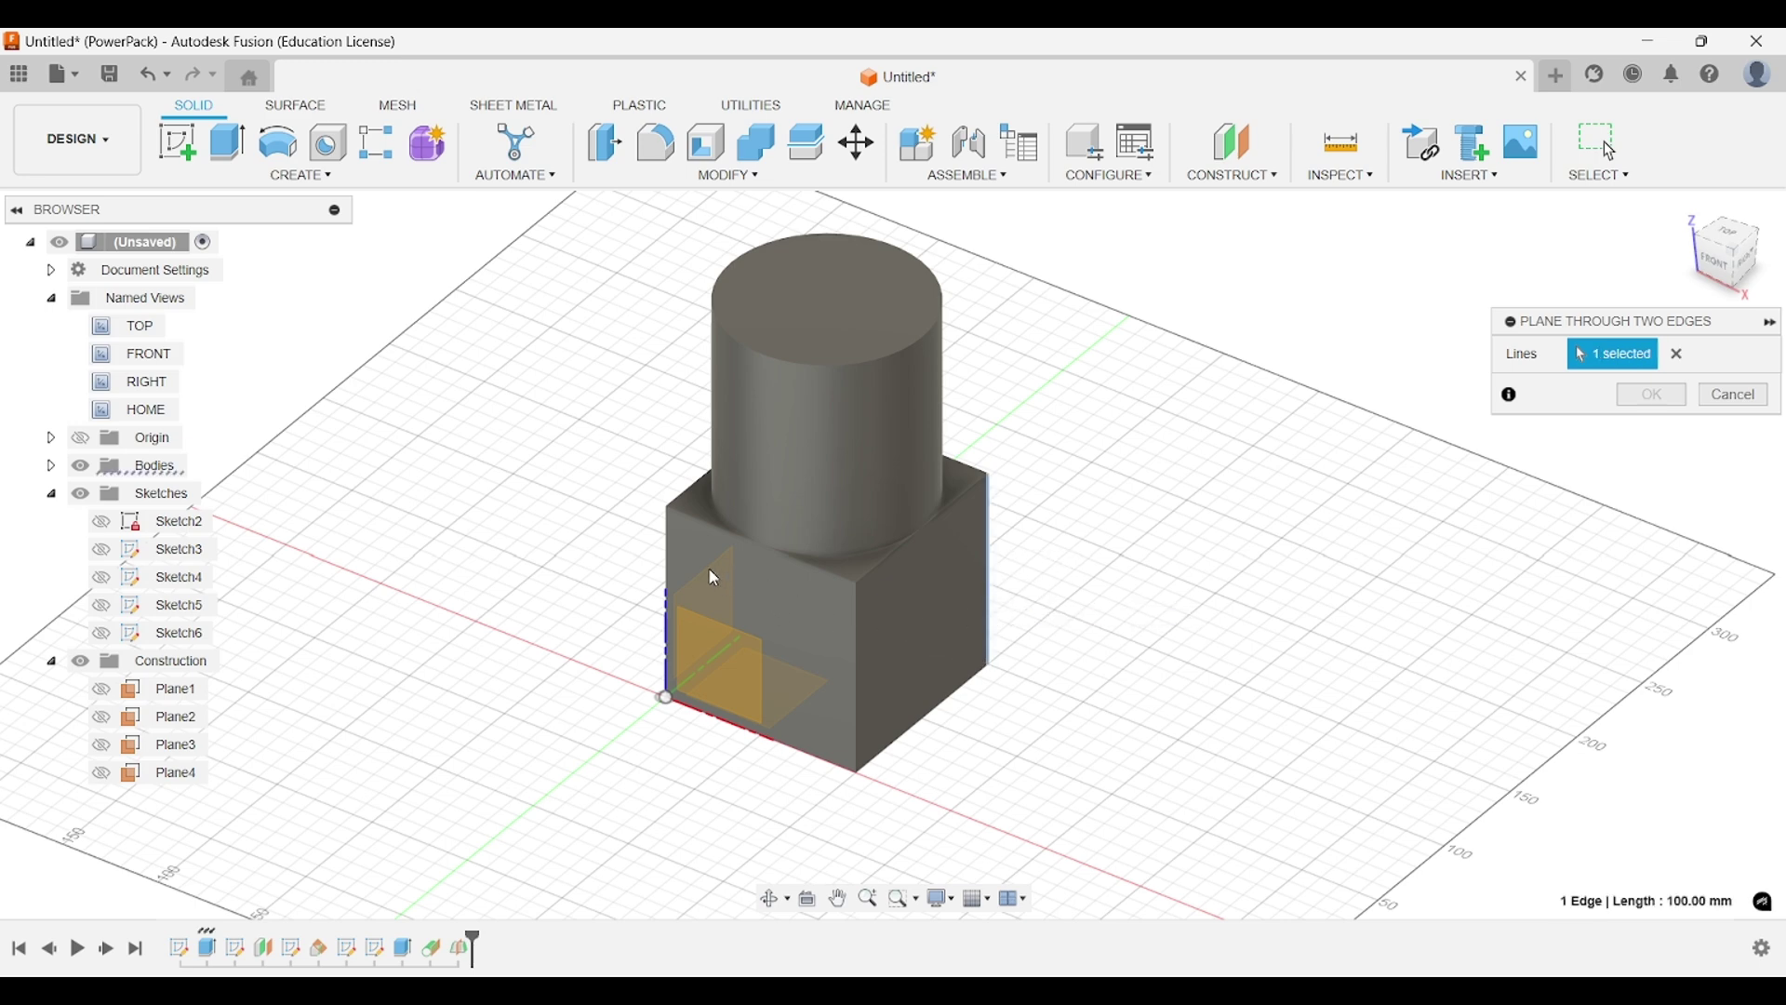
pyautogui.click(667, 558)
pyautogui.keyDown('shift'); pyautogui.moveTo(1204, 590); pyautogui.dragTo(1217, 550, button='middle'); pyautogui.keyUp('shift')
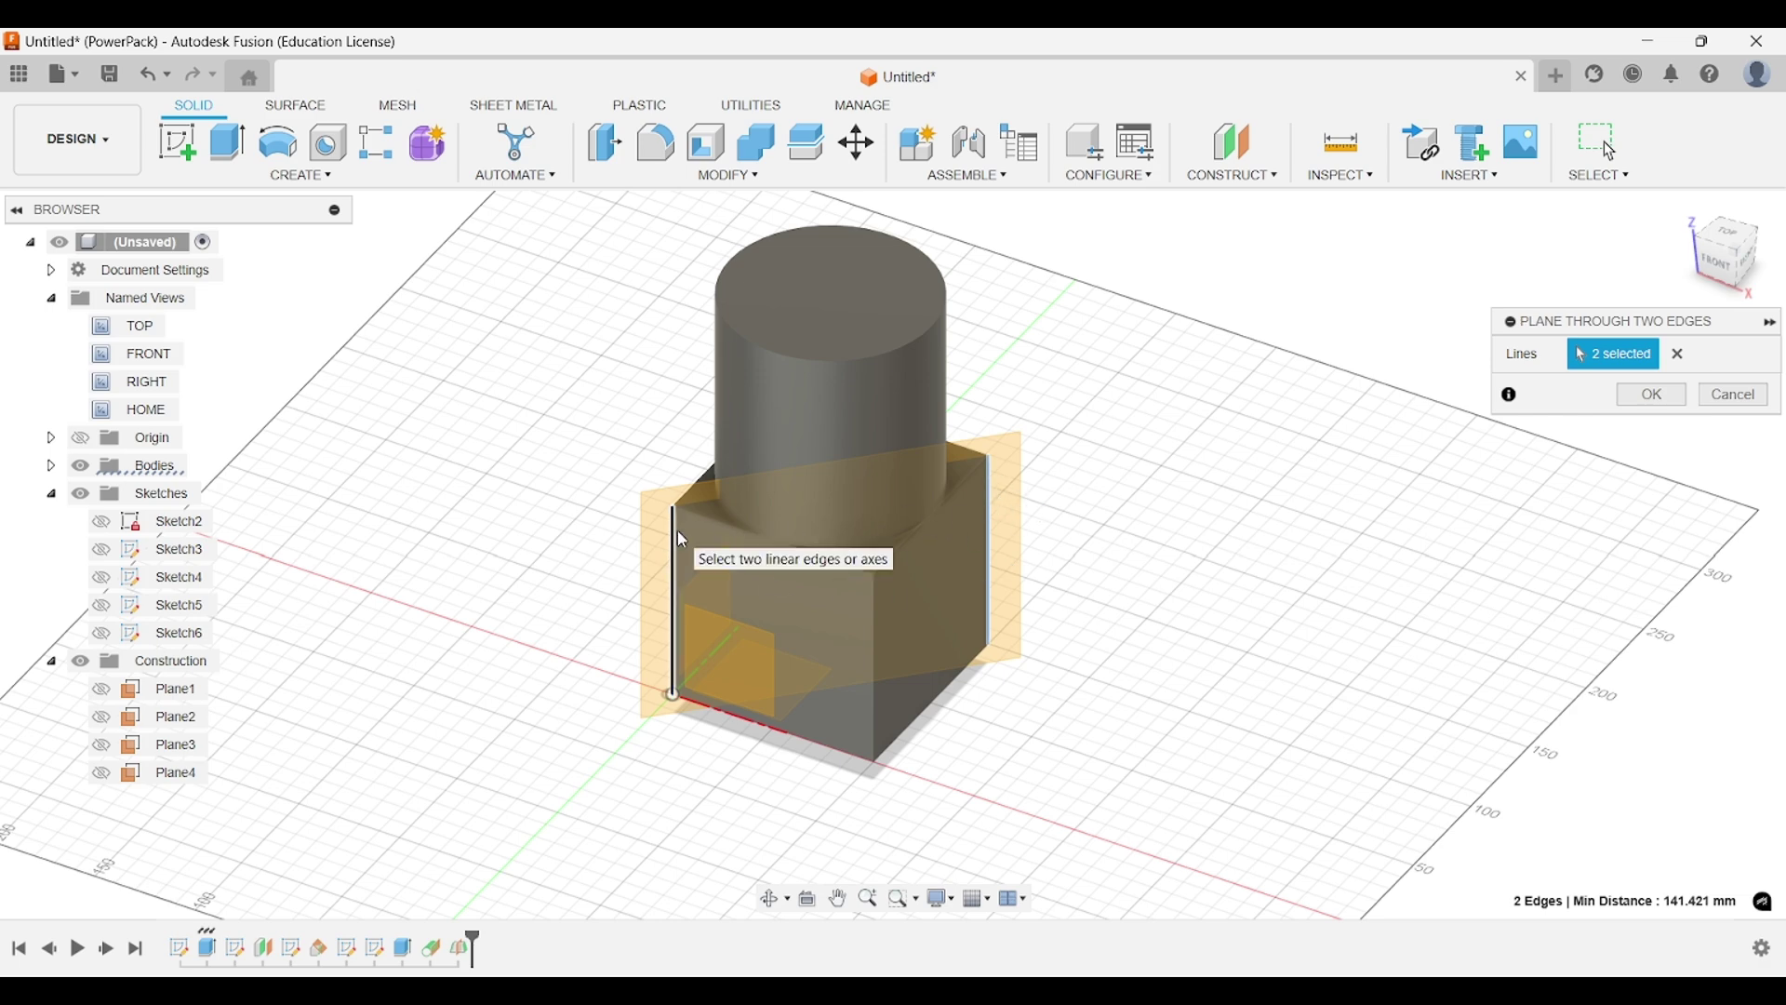
pyautogui.keyDown('shift'); pyautogui.moveTo(677, 528); pyautogui.dragTo(680, 588, button='middle'); pyautogui.keyUp('shift')
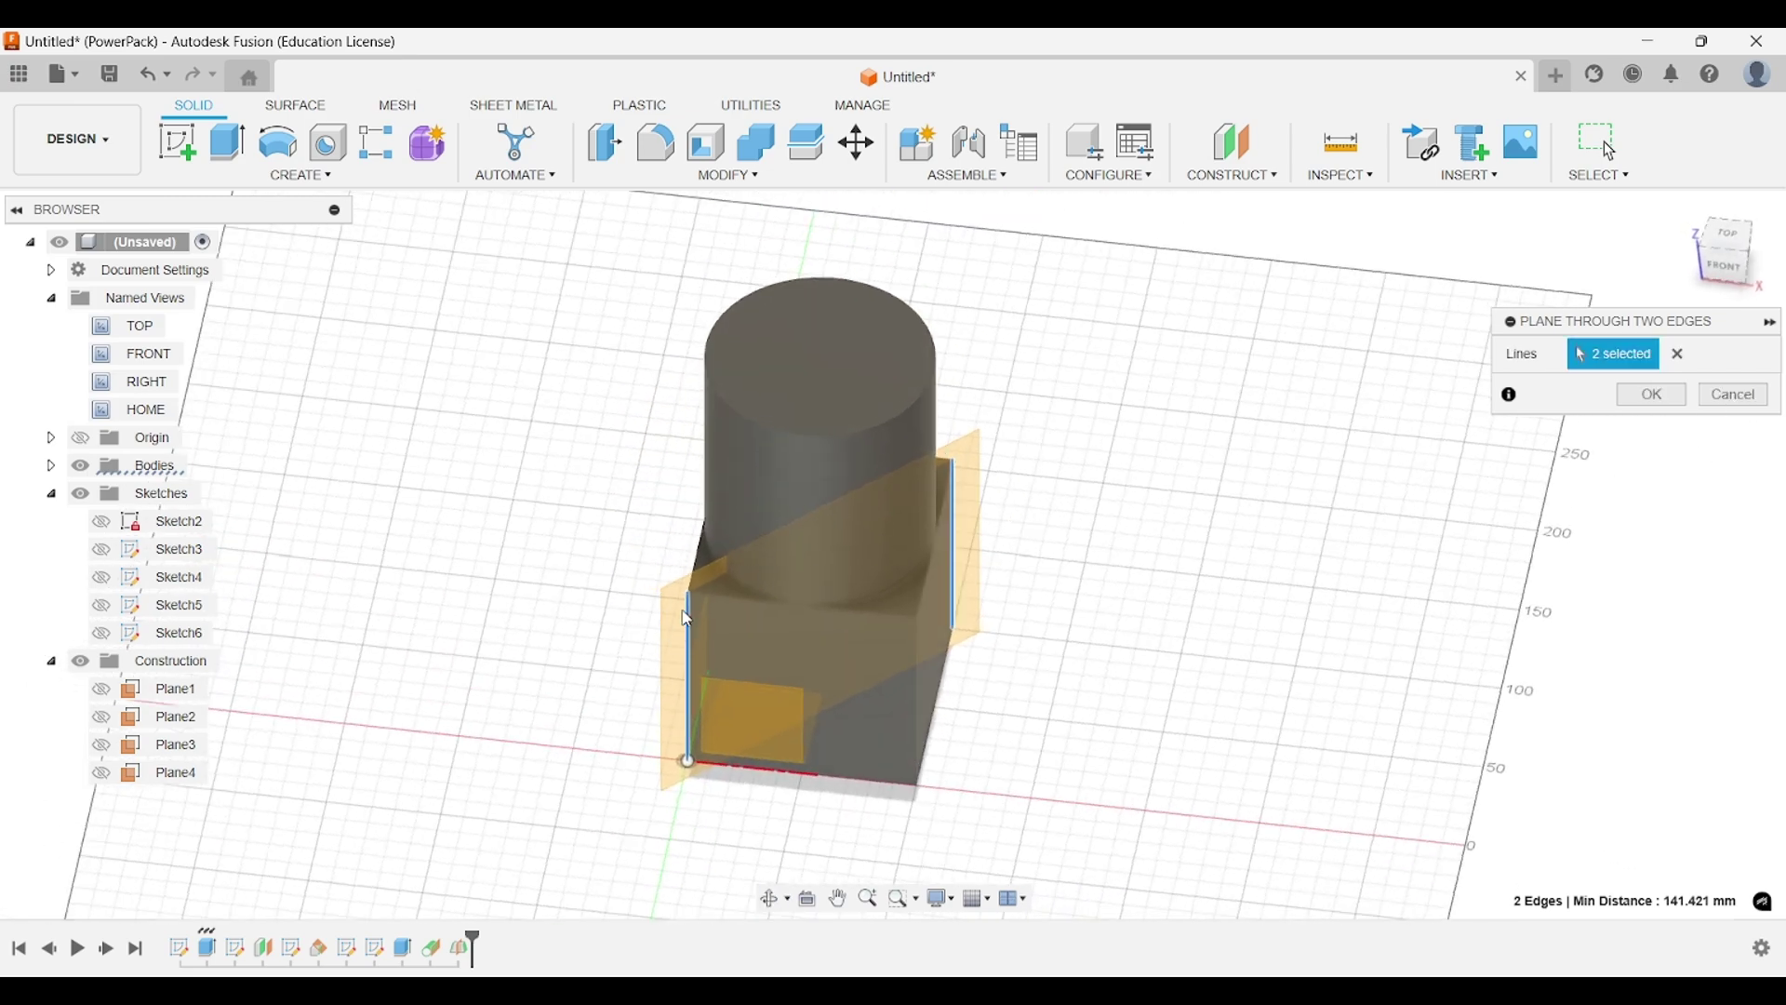
pyautogui.keyDown('shift'); pyautogui.moveTo(912, 537); pyautogui.dragTo(1128, 486, button='middle'); pyautogui.keyUp('shift')
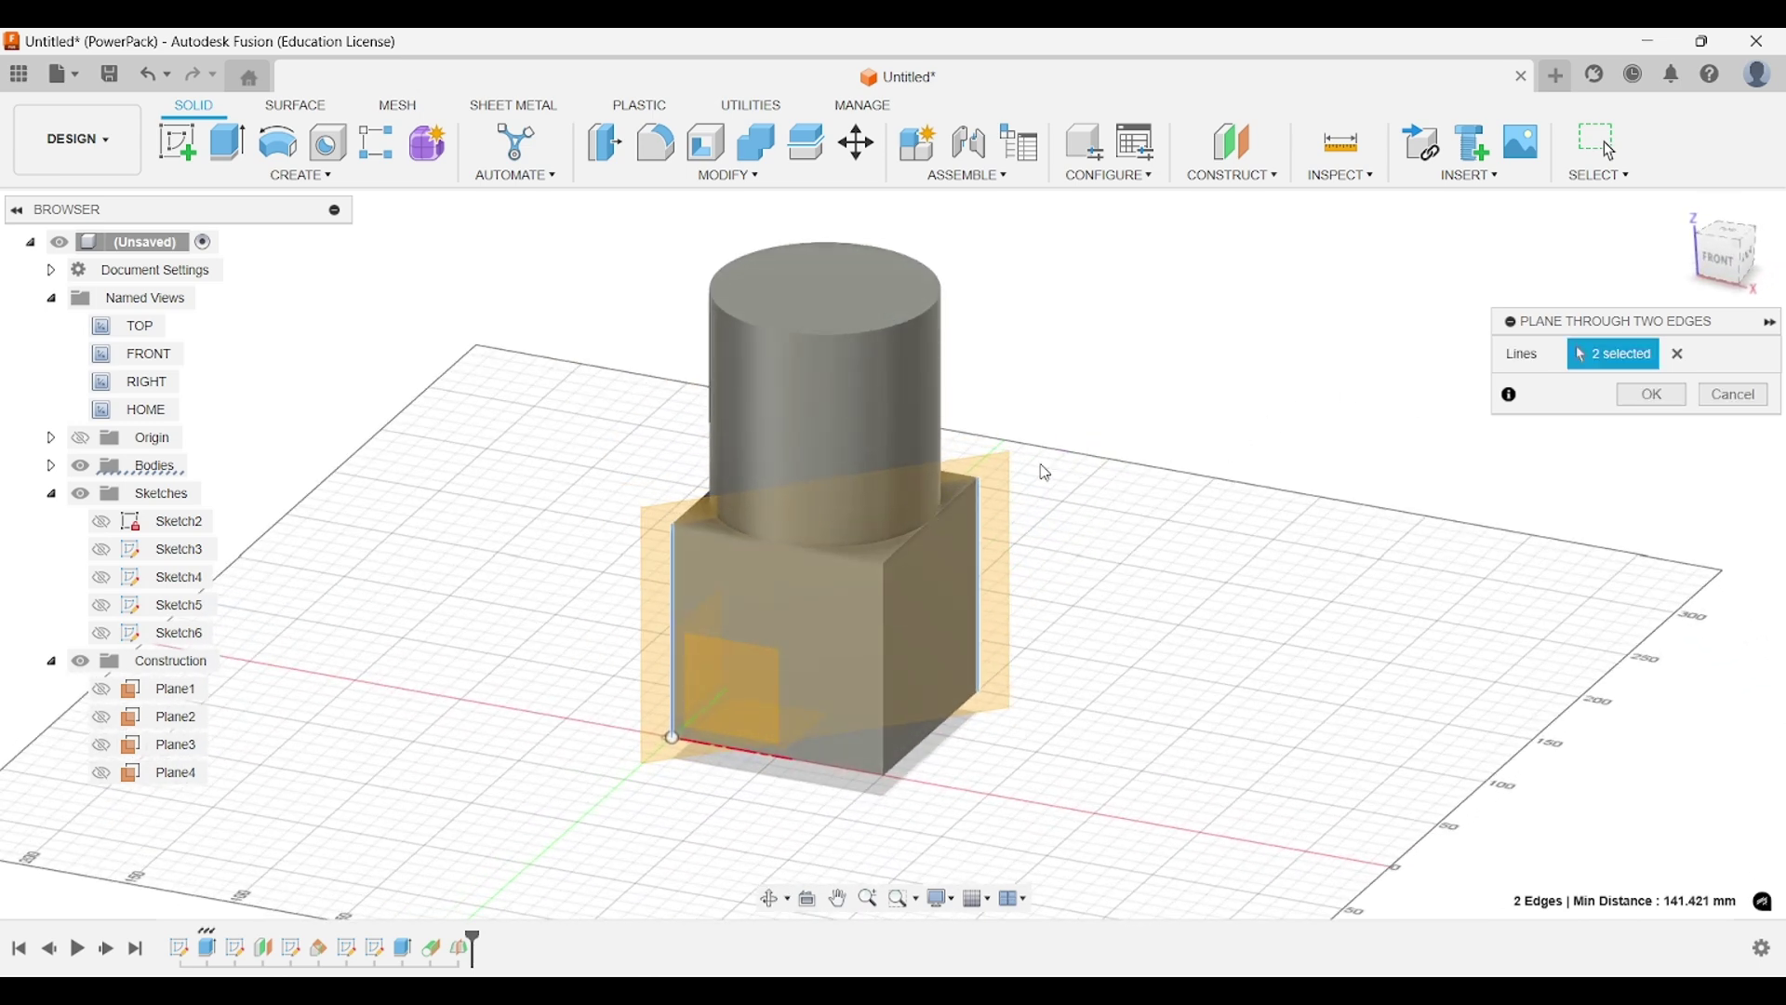
# Try the cube's front right vertical edge in place of the vertical edge at the origin, and inspect the preview.
pyautogui.click(673, 561)
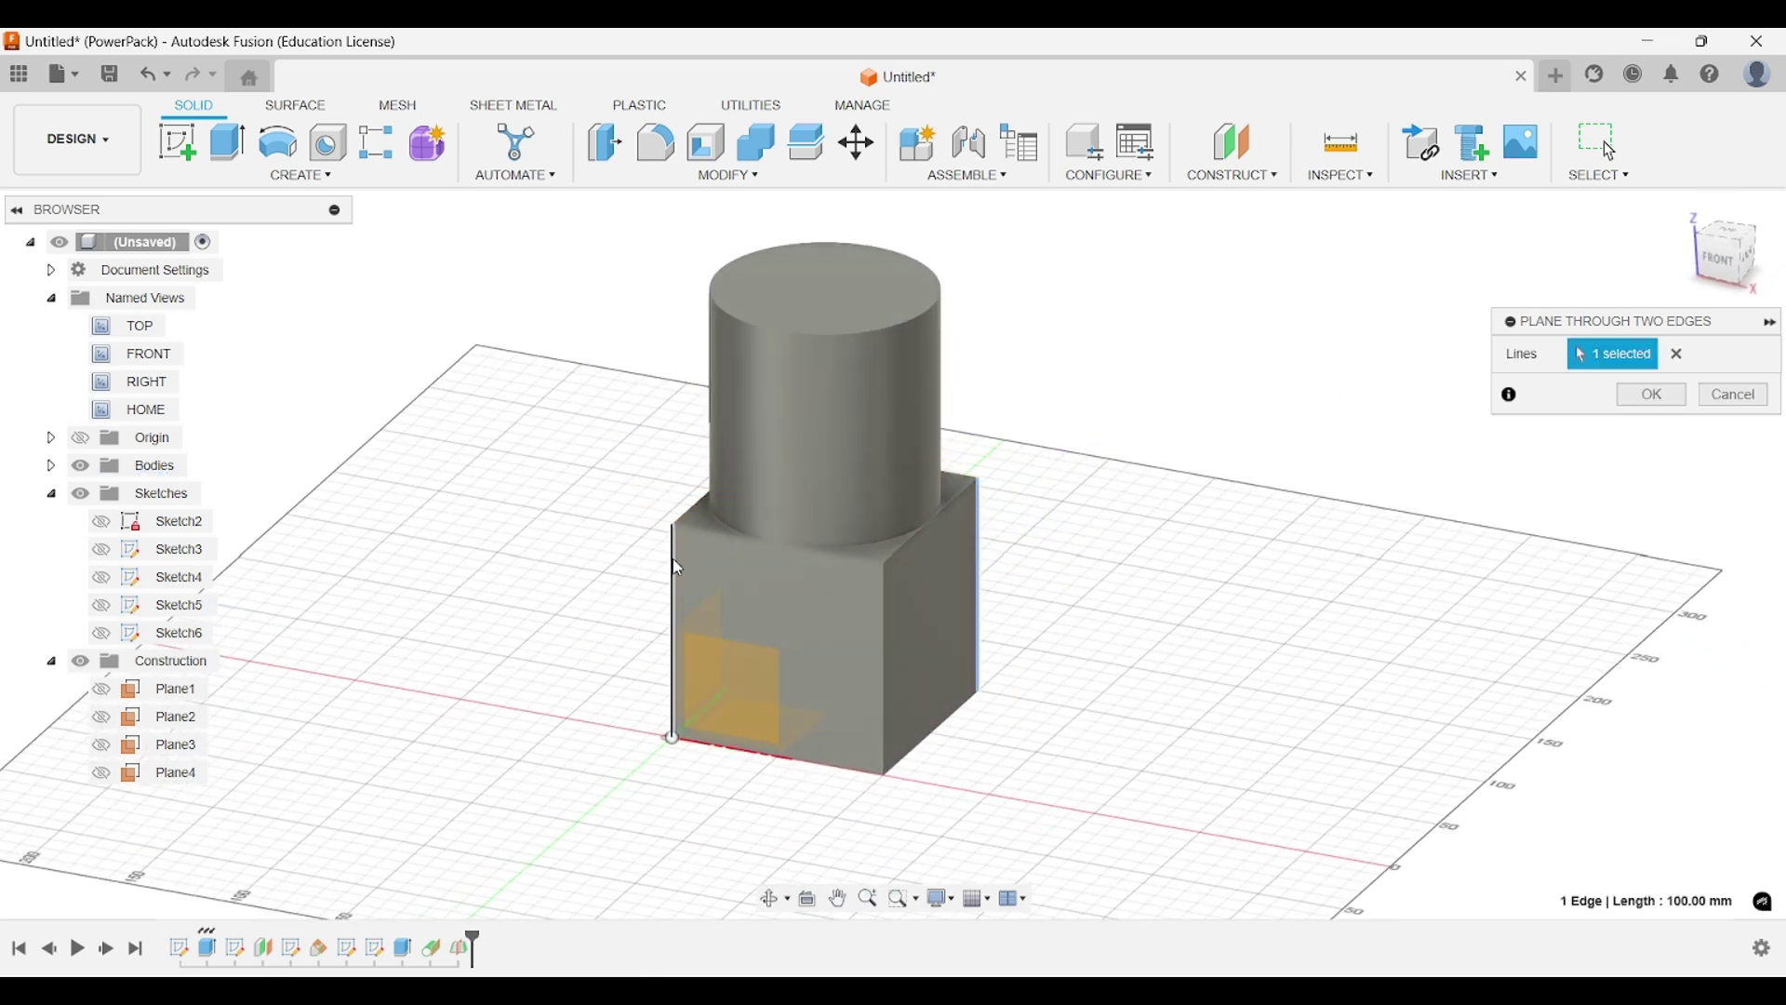
pyautogui.click(889, 621)
pyautogui.moveTo(1049, 618)
pyautogui.keyDown('shift'); pyautogui.mouseDown(button='middle')
pyautogui.moveTo(1164, 626)
pyautogui.moveTo(1181, 611)
pyautogui.moveTo(1062, 629)
pyautogui.mouseUp(button='middle'); pyautogui.keyUp('shift')
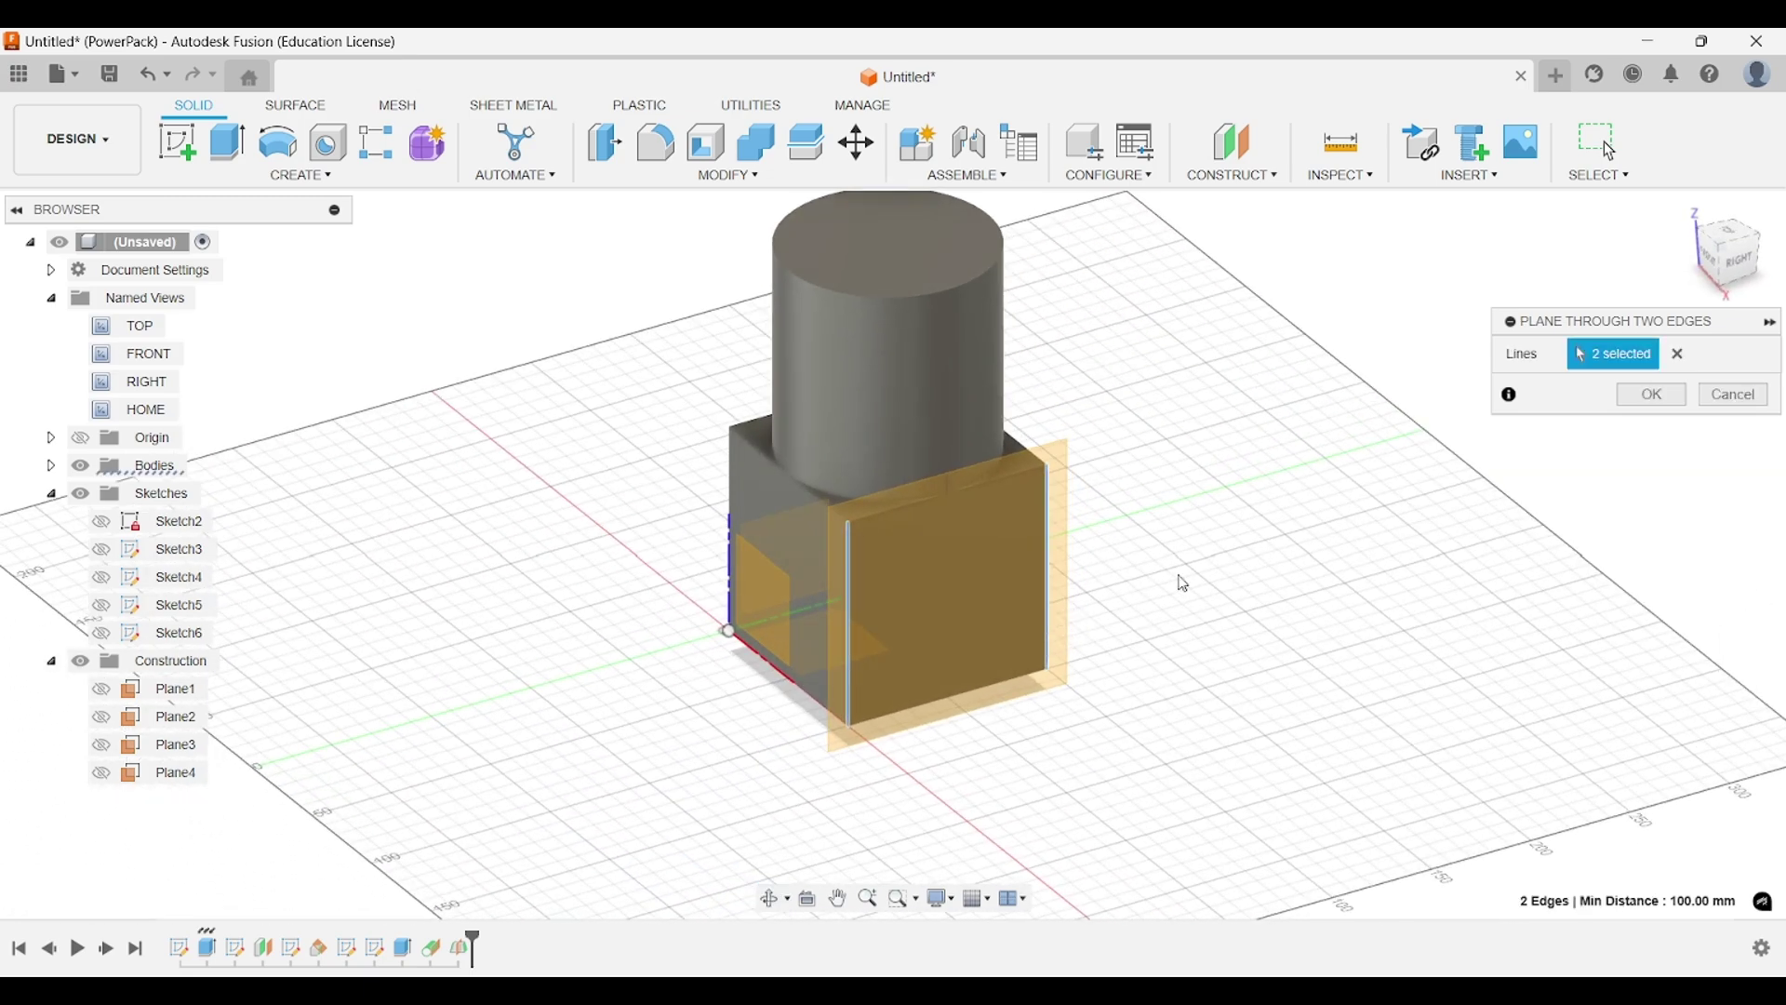
pyautogui.scroll(2, 1177, 574)
pyautogui.moveTo(1174, 575); pyautogui.dragTo(1072, 565, button='middle')
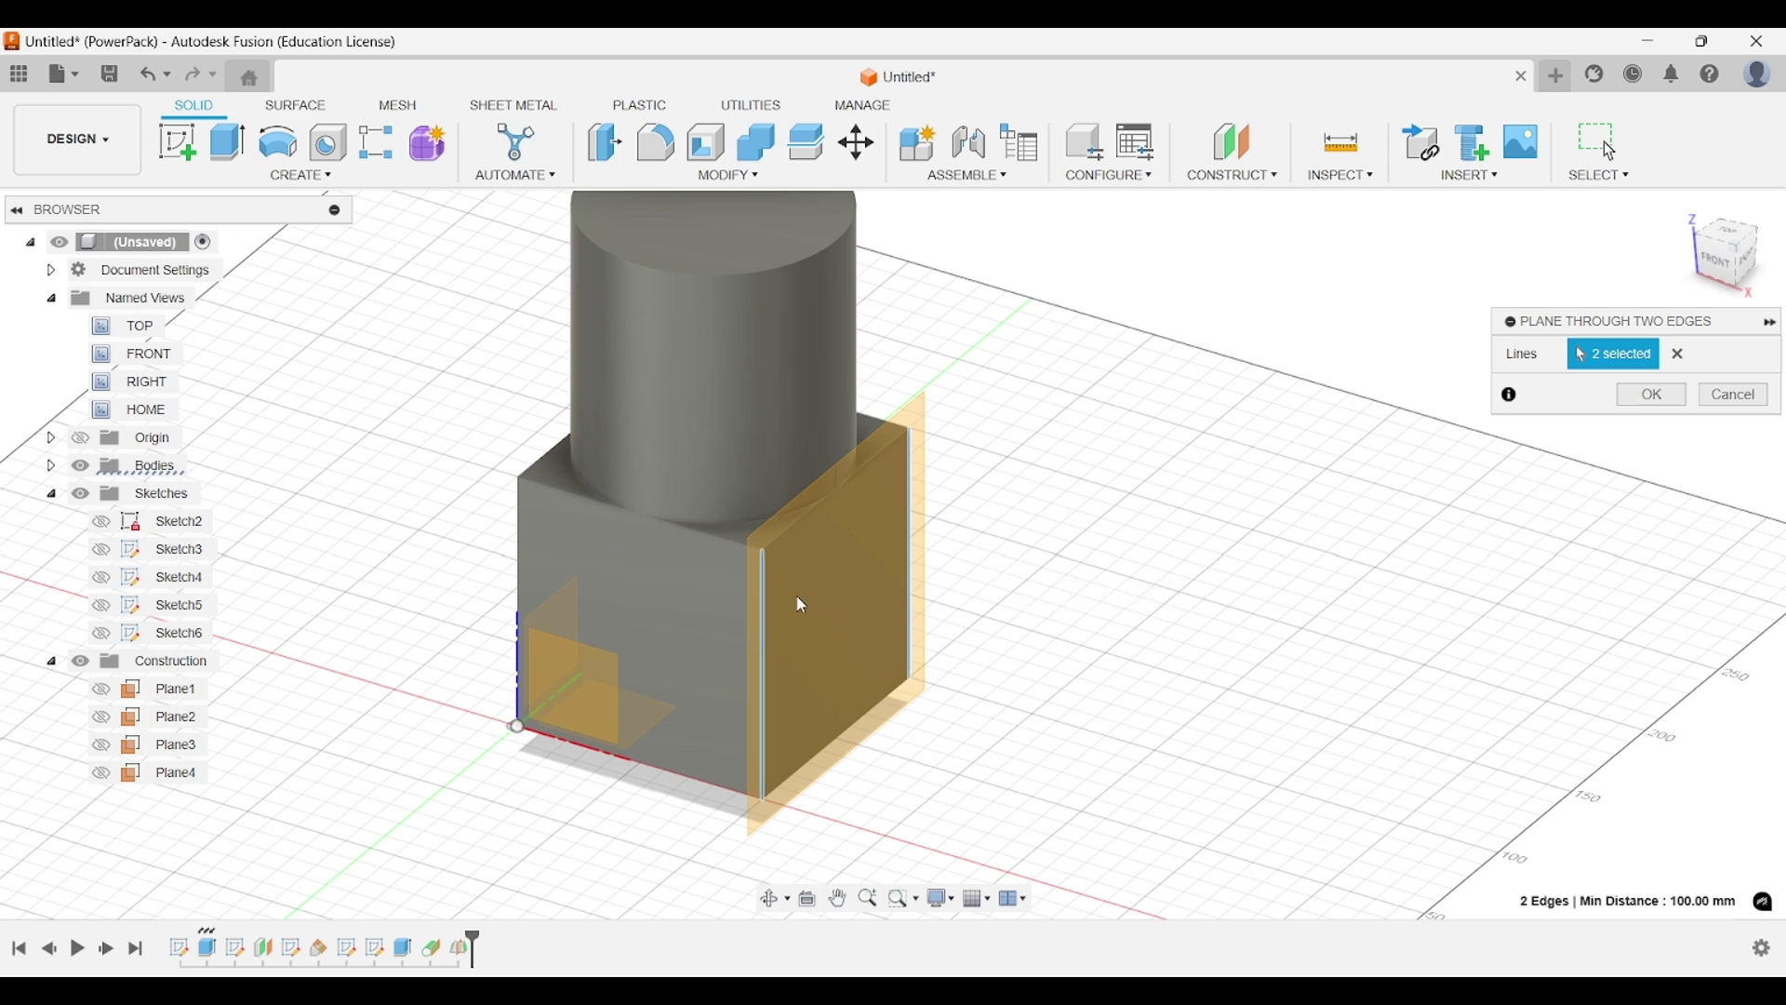
# Switch back to the vertical edge at the origin to create the cube's diagonal plane, and hide it, Plane5.
pyautogui.click(768, 625)
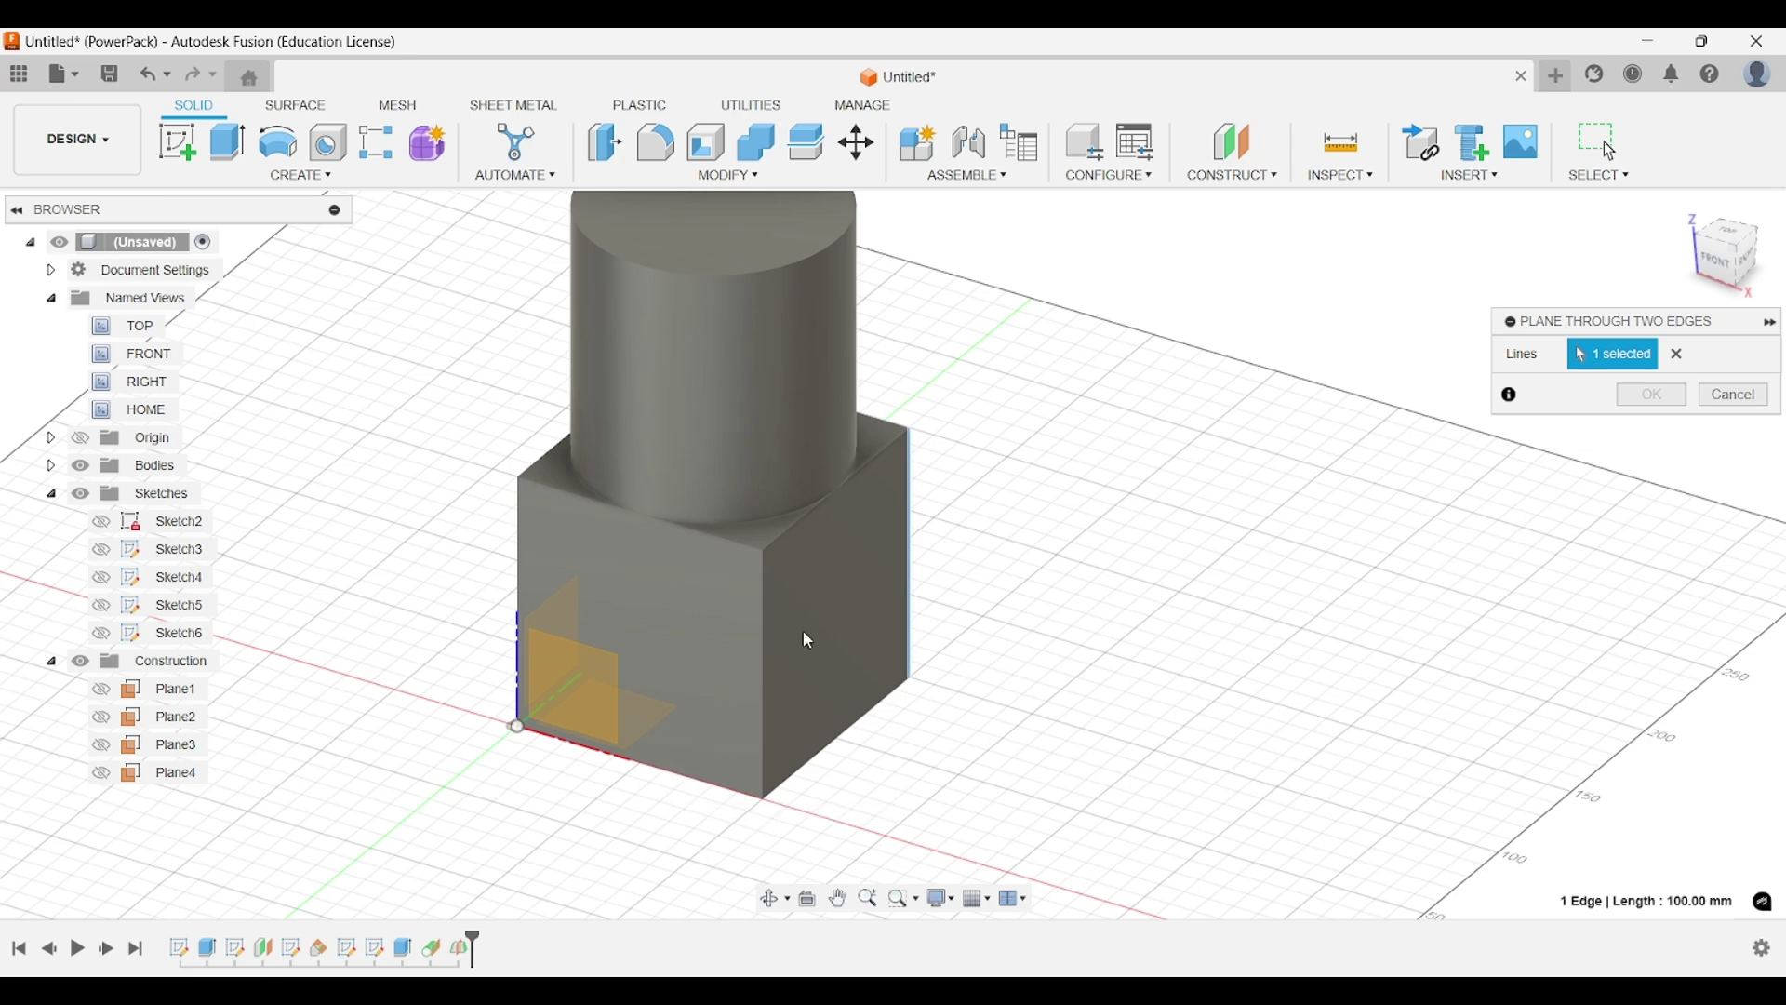
pyautogui.click(518, 558)
pyautogui.keyDown('shift'); pyautogui.moveTo(518, 558); pyautogui.dragTo(893, 586, button='middle'); pyautogui.keyUp('shift')
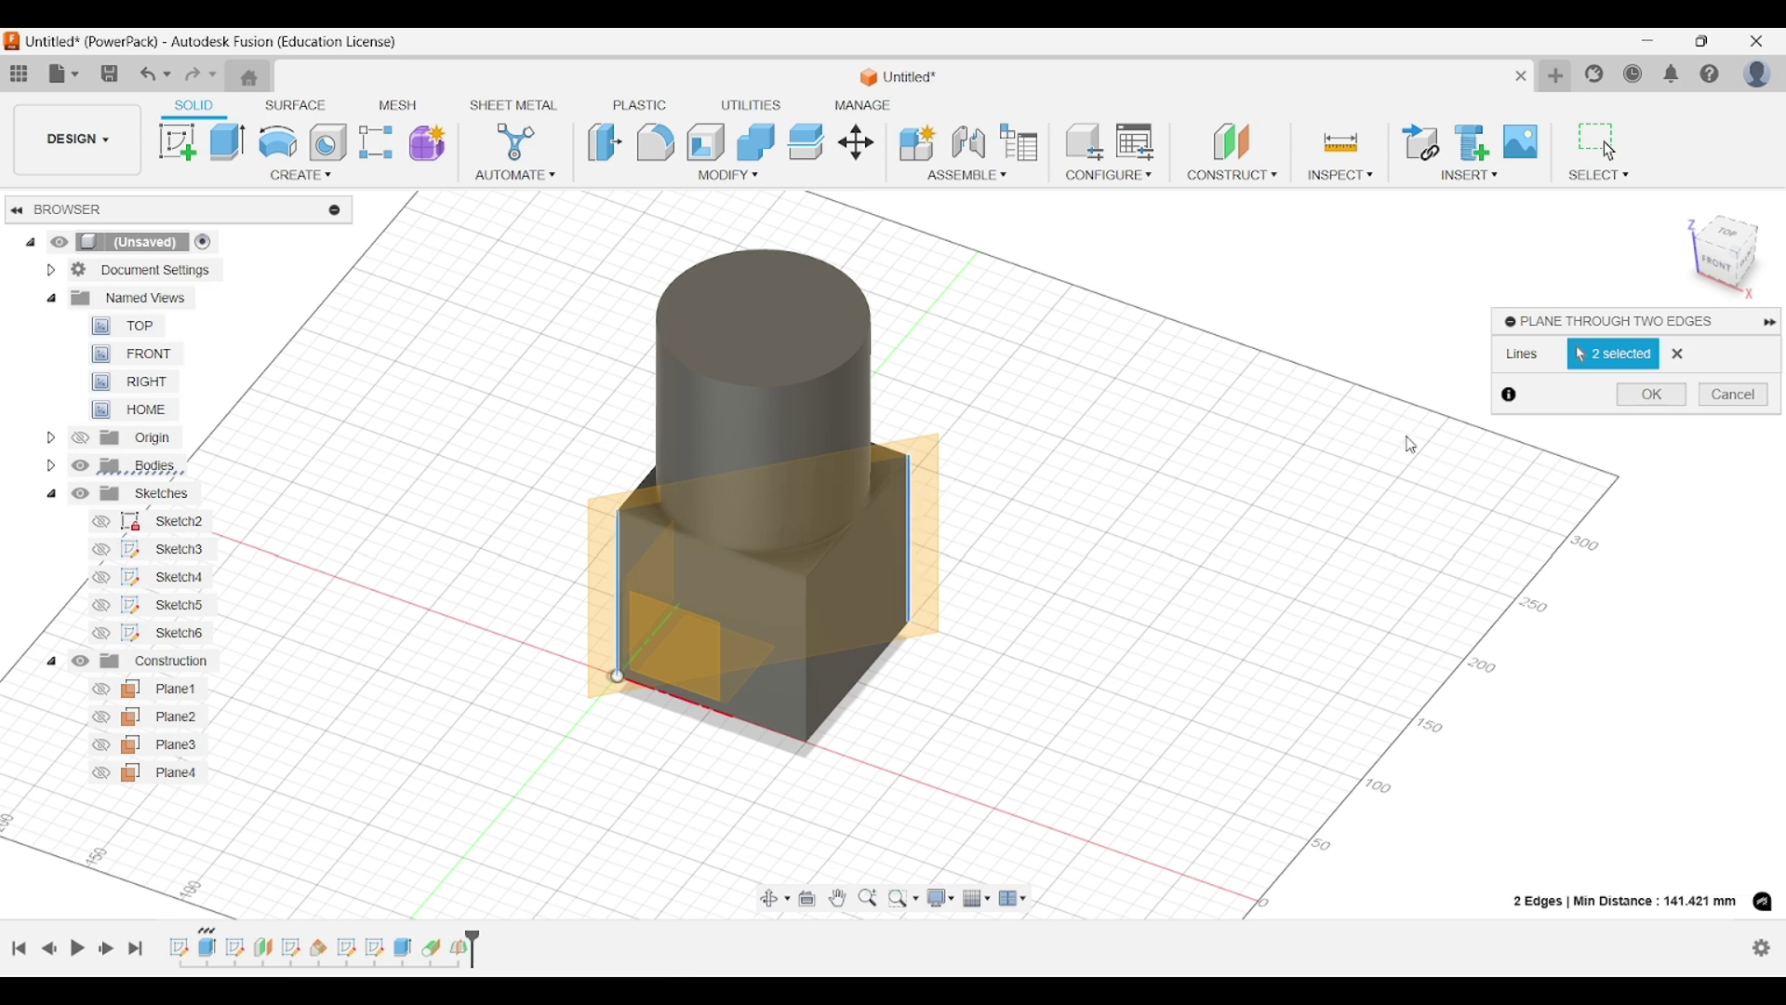
pyautogui.click(1661, 398)
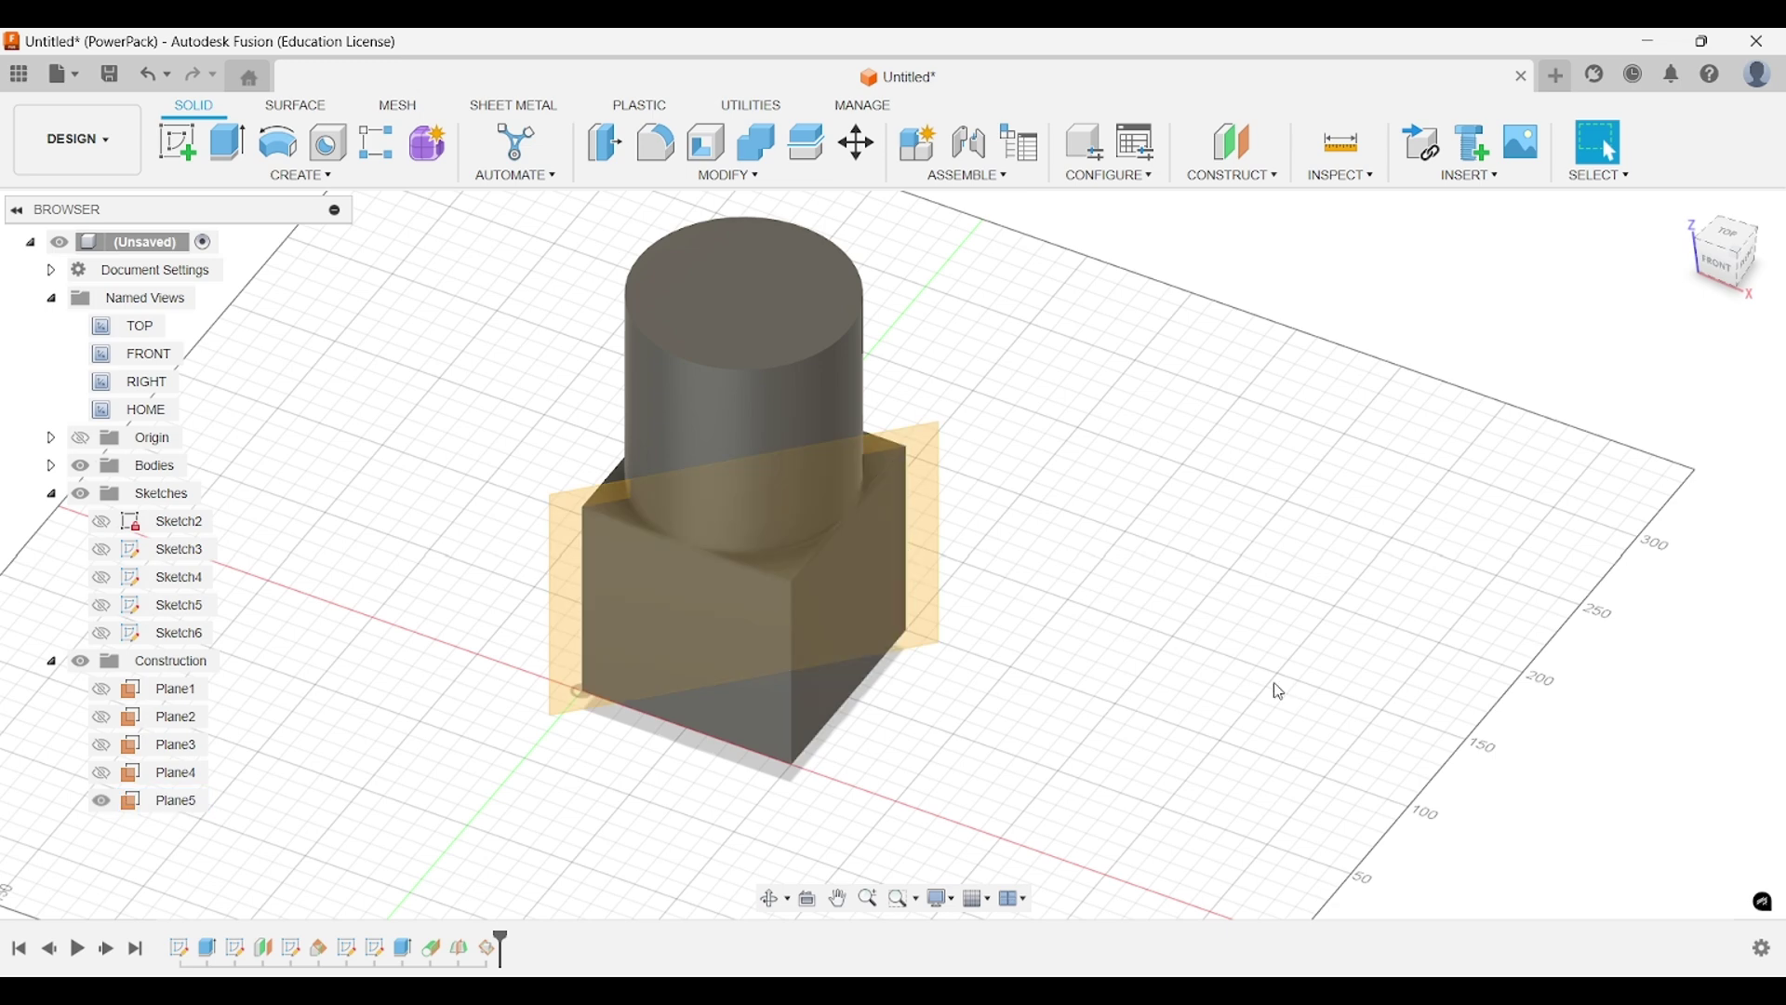
pyautogui.keyDown('shift'); pyautogui.moveTo(1275, 686); pyautogui.dragTo(1163, 632, button='middle'); pyautogui.keyUp('shift')
pyautogui.click(1232, 175)
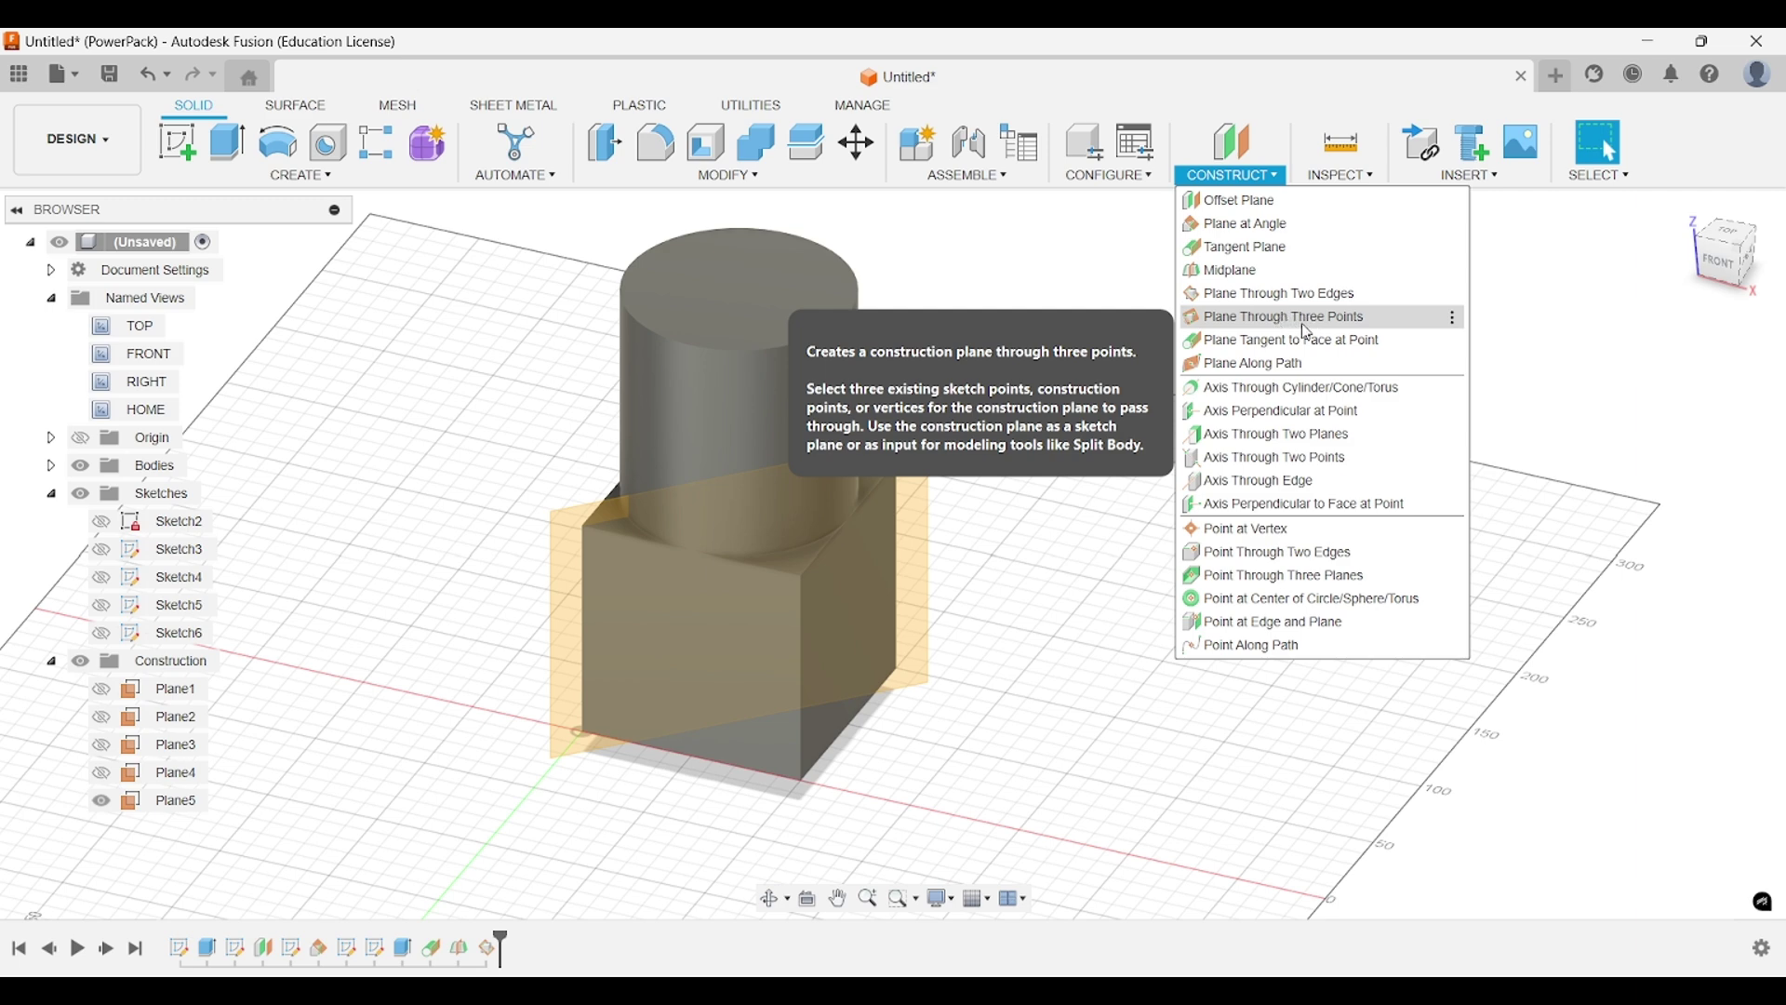
pyautogui.click(100, 801)
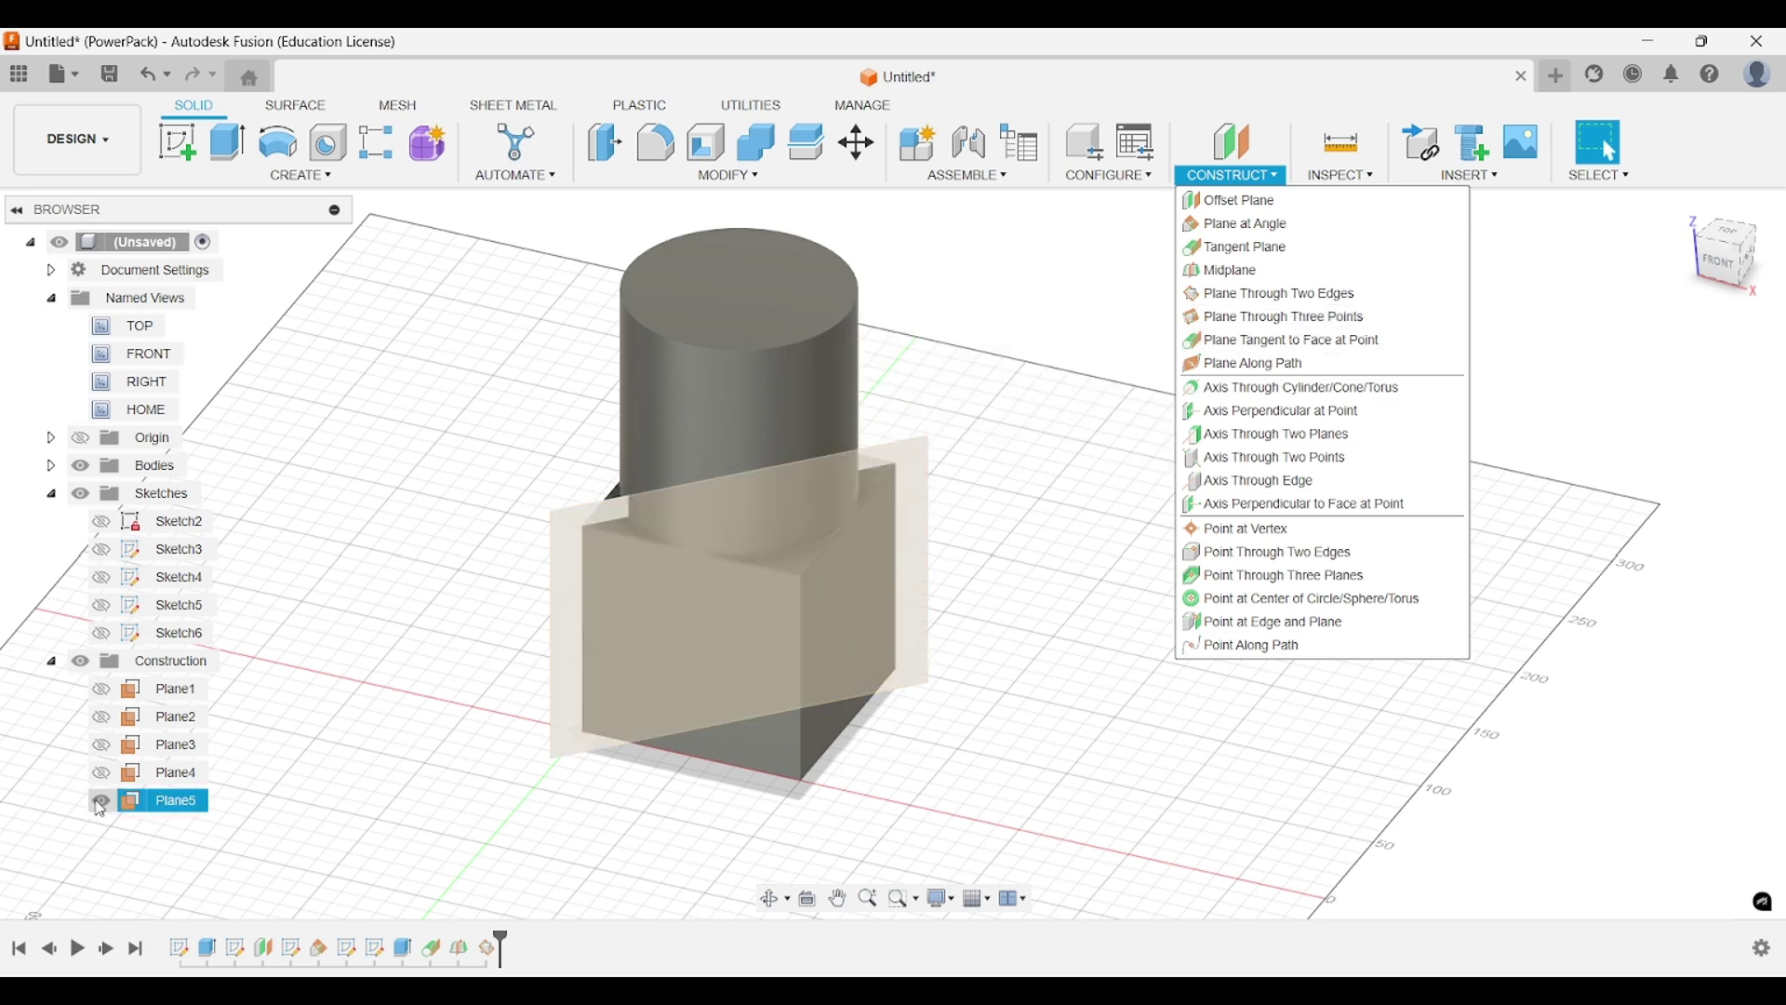
# Set up a plane through three points using both top corners and the rear bottom corner of the cube's right face.
pyautogui.click(1234, 175)
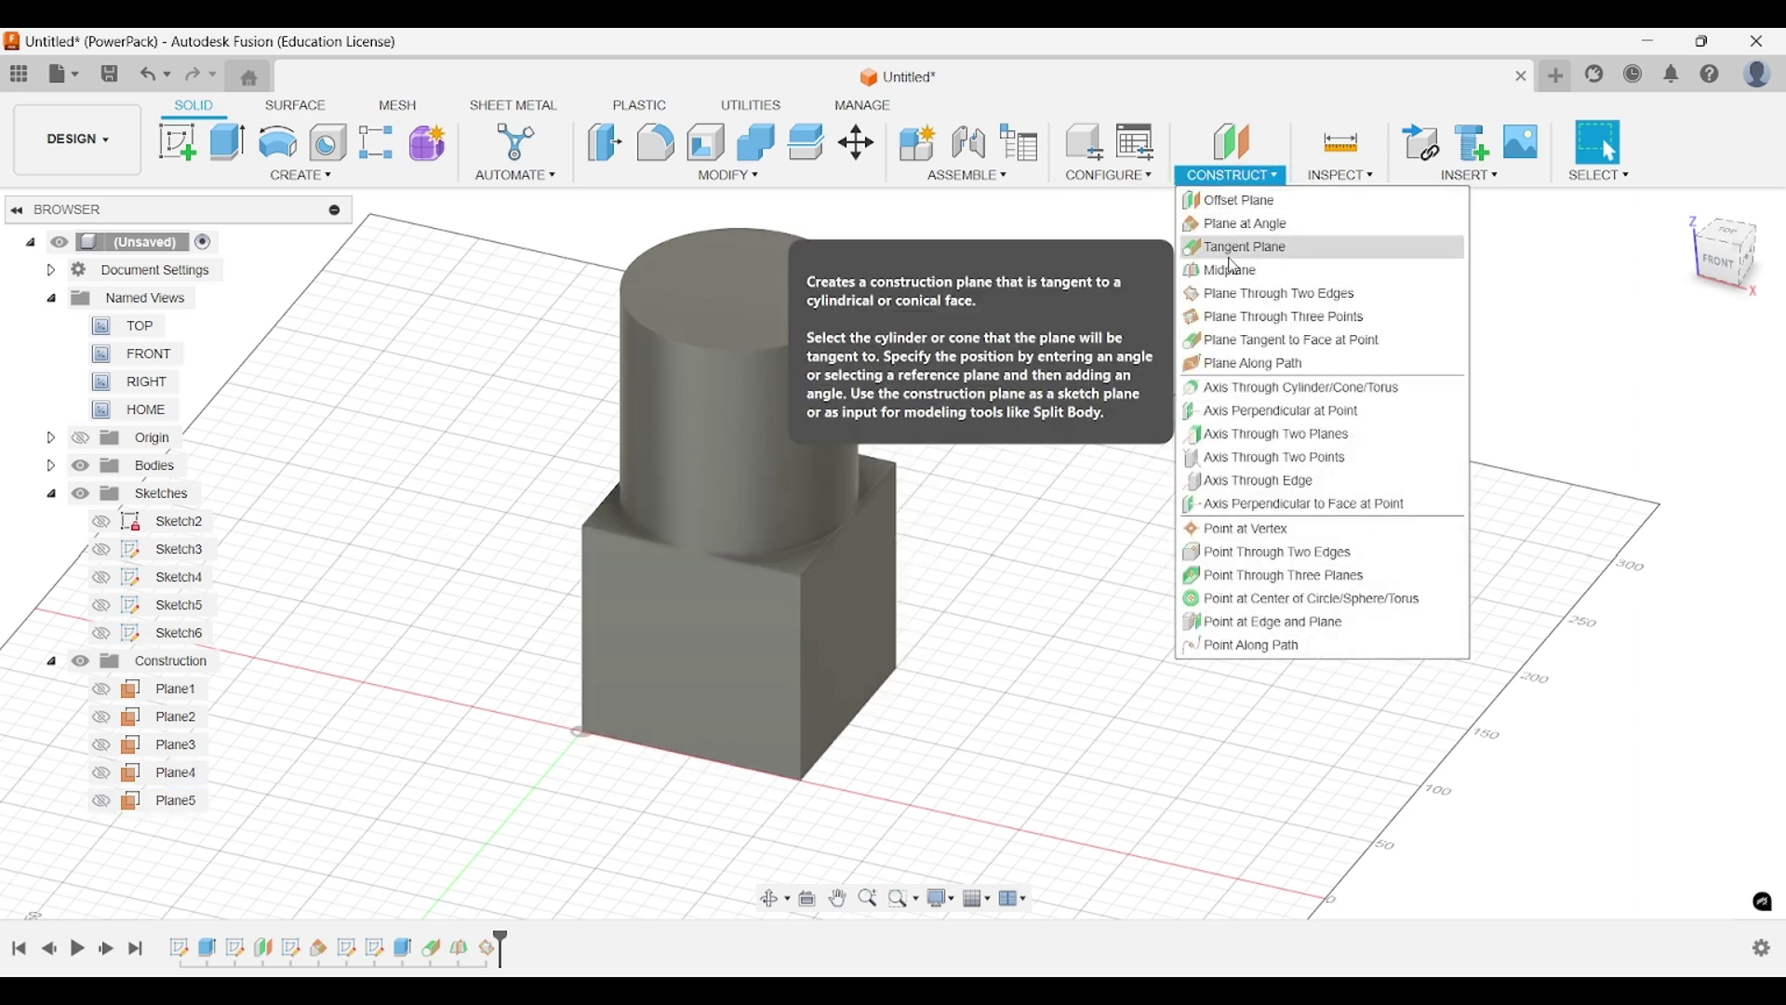
pyautogui.click(1242, 323)
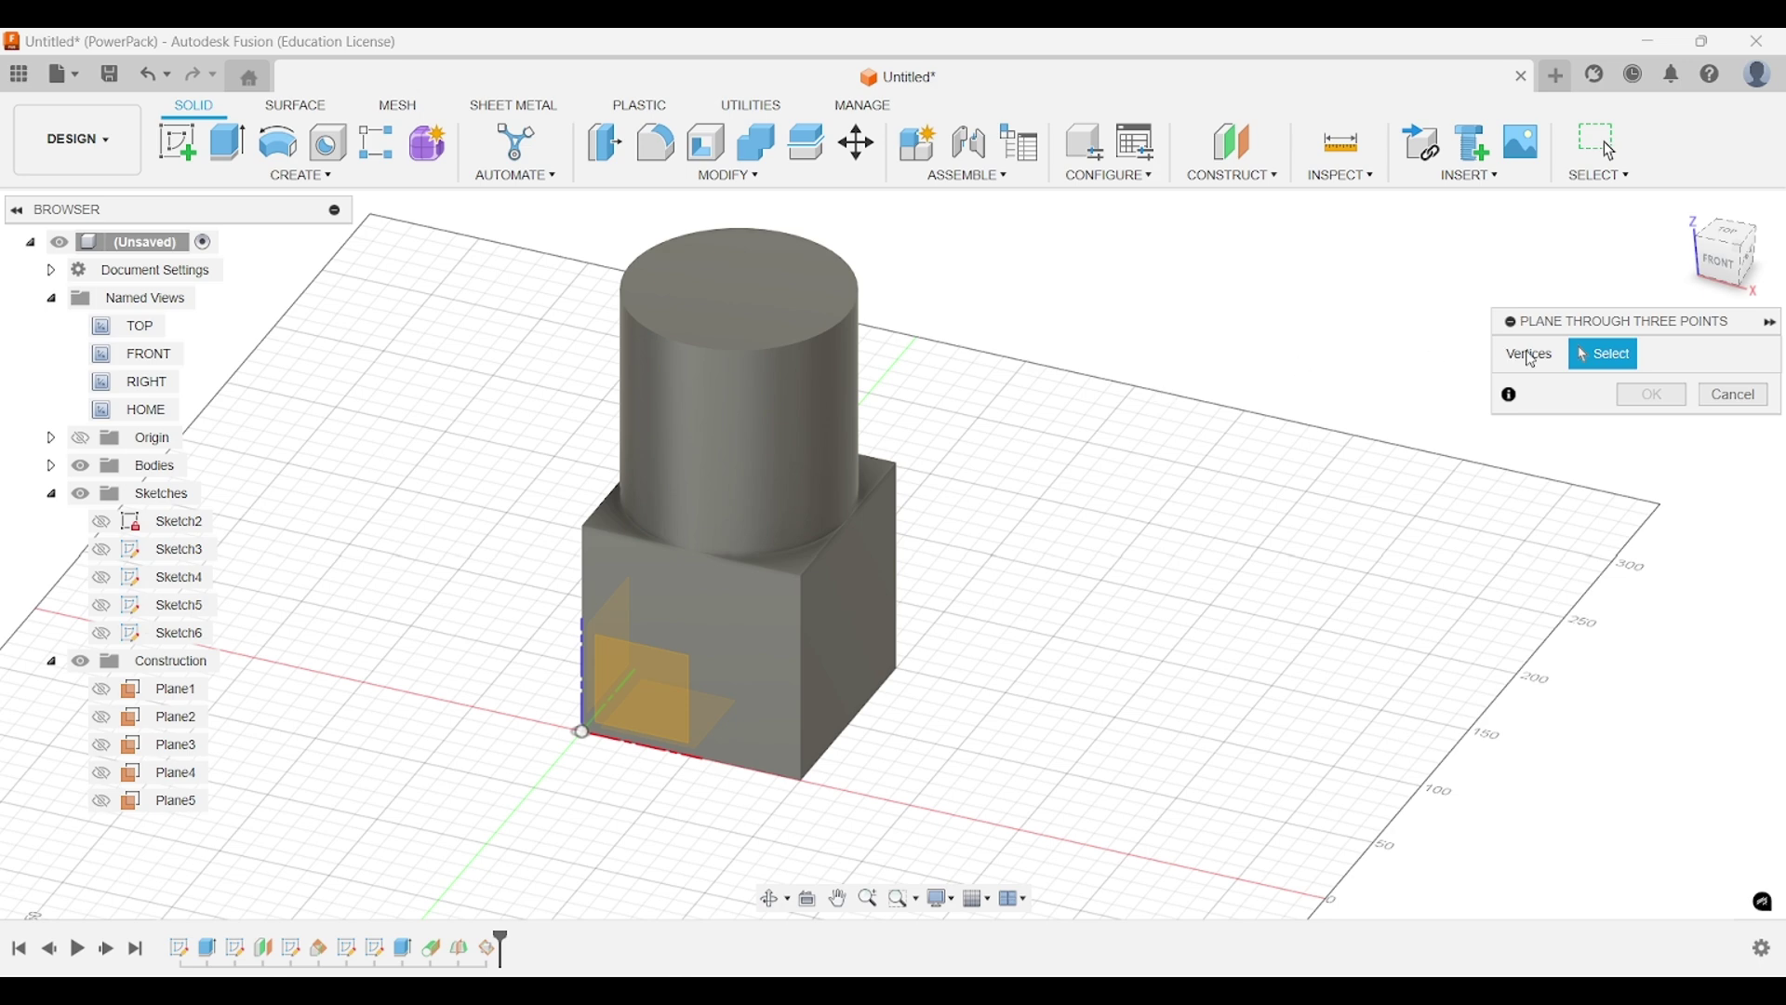
pyautogui.click(897, 464)
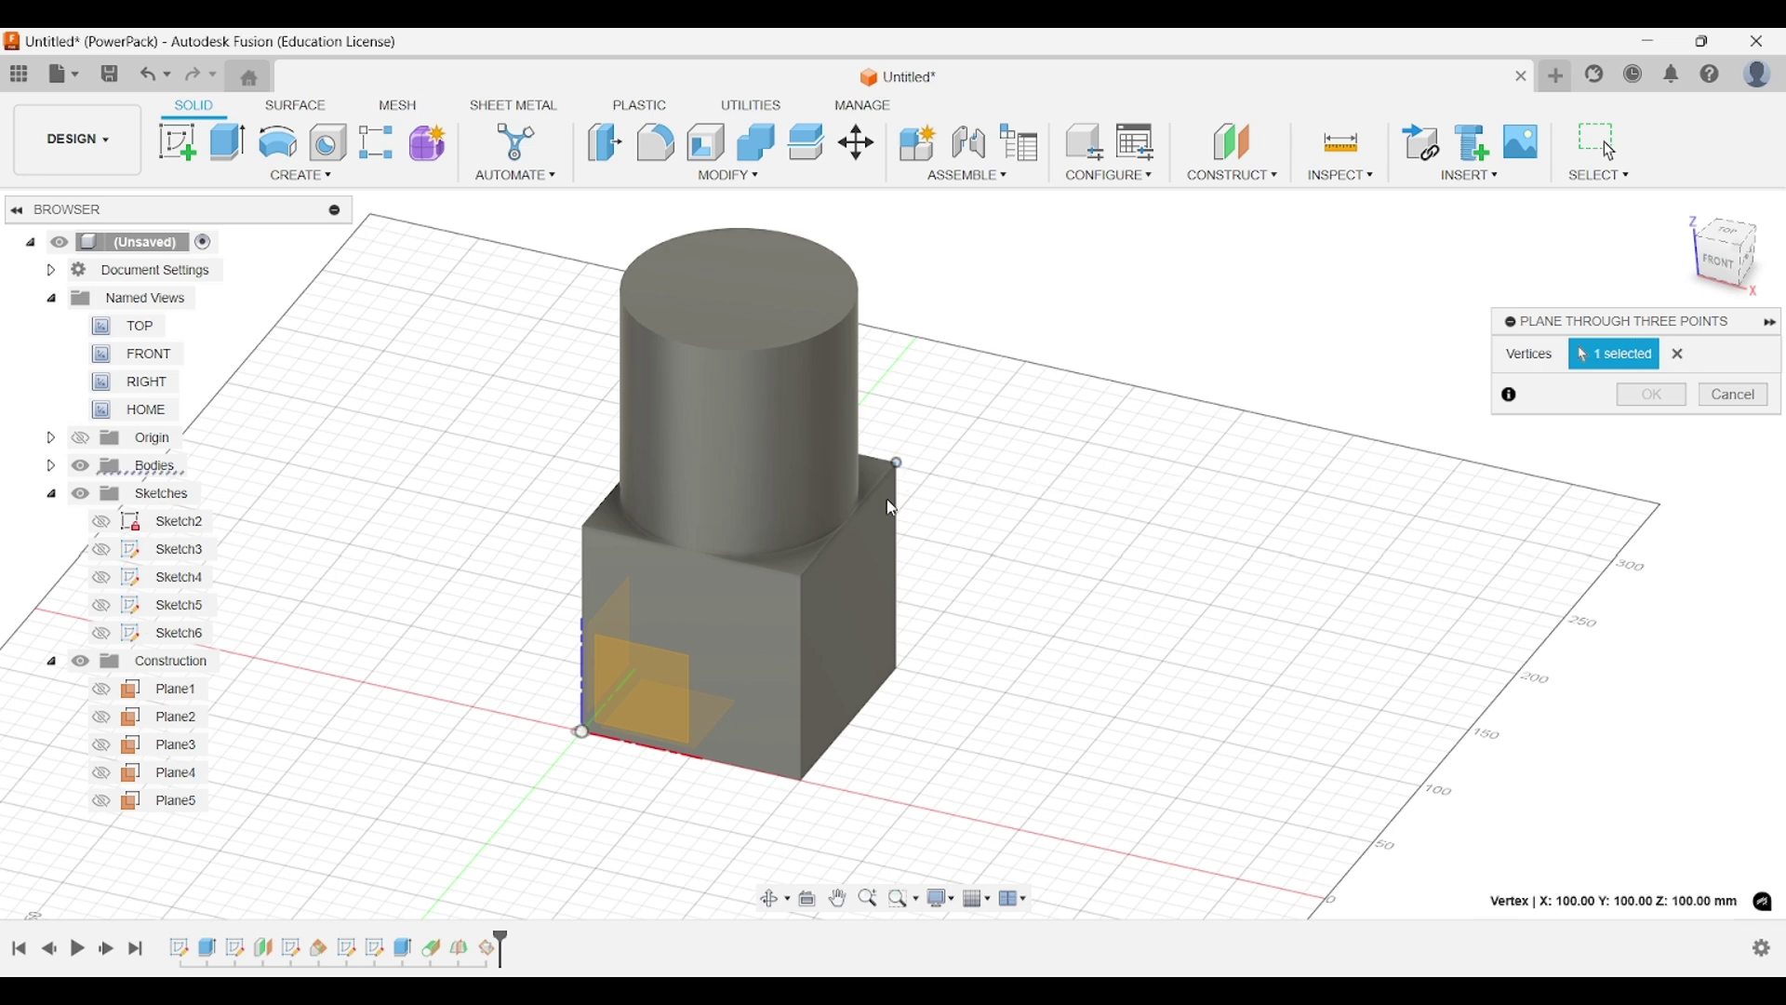
pyautogui.click(801, 577)
pyautogui.click(898, 668)
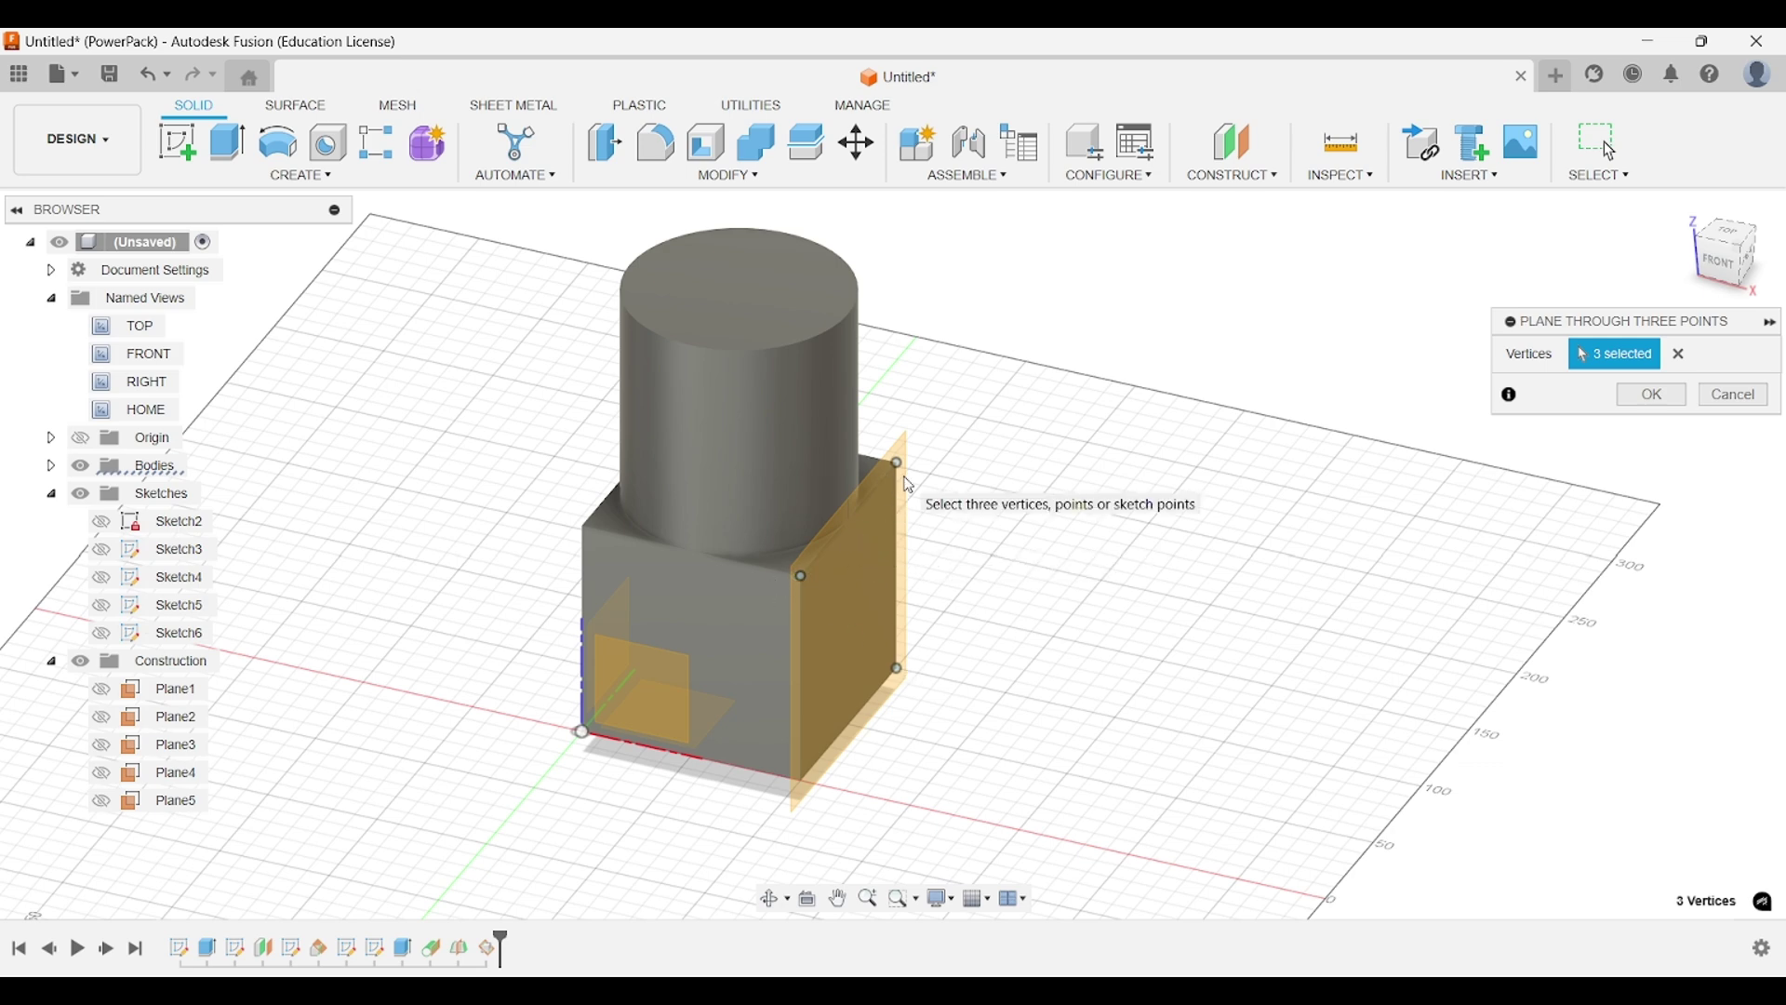
pyautogui.scroll(3, 925, 466)
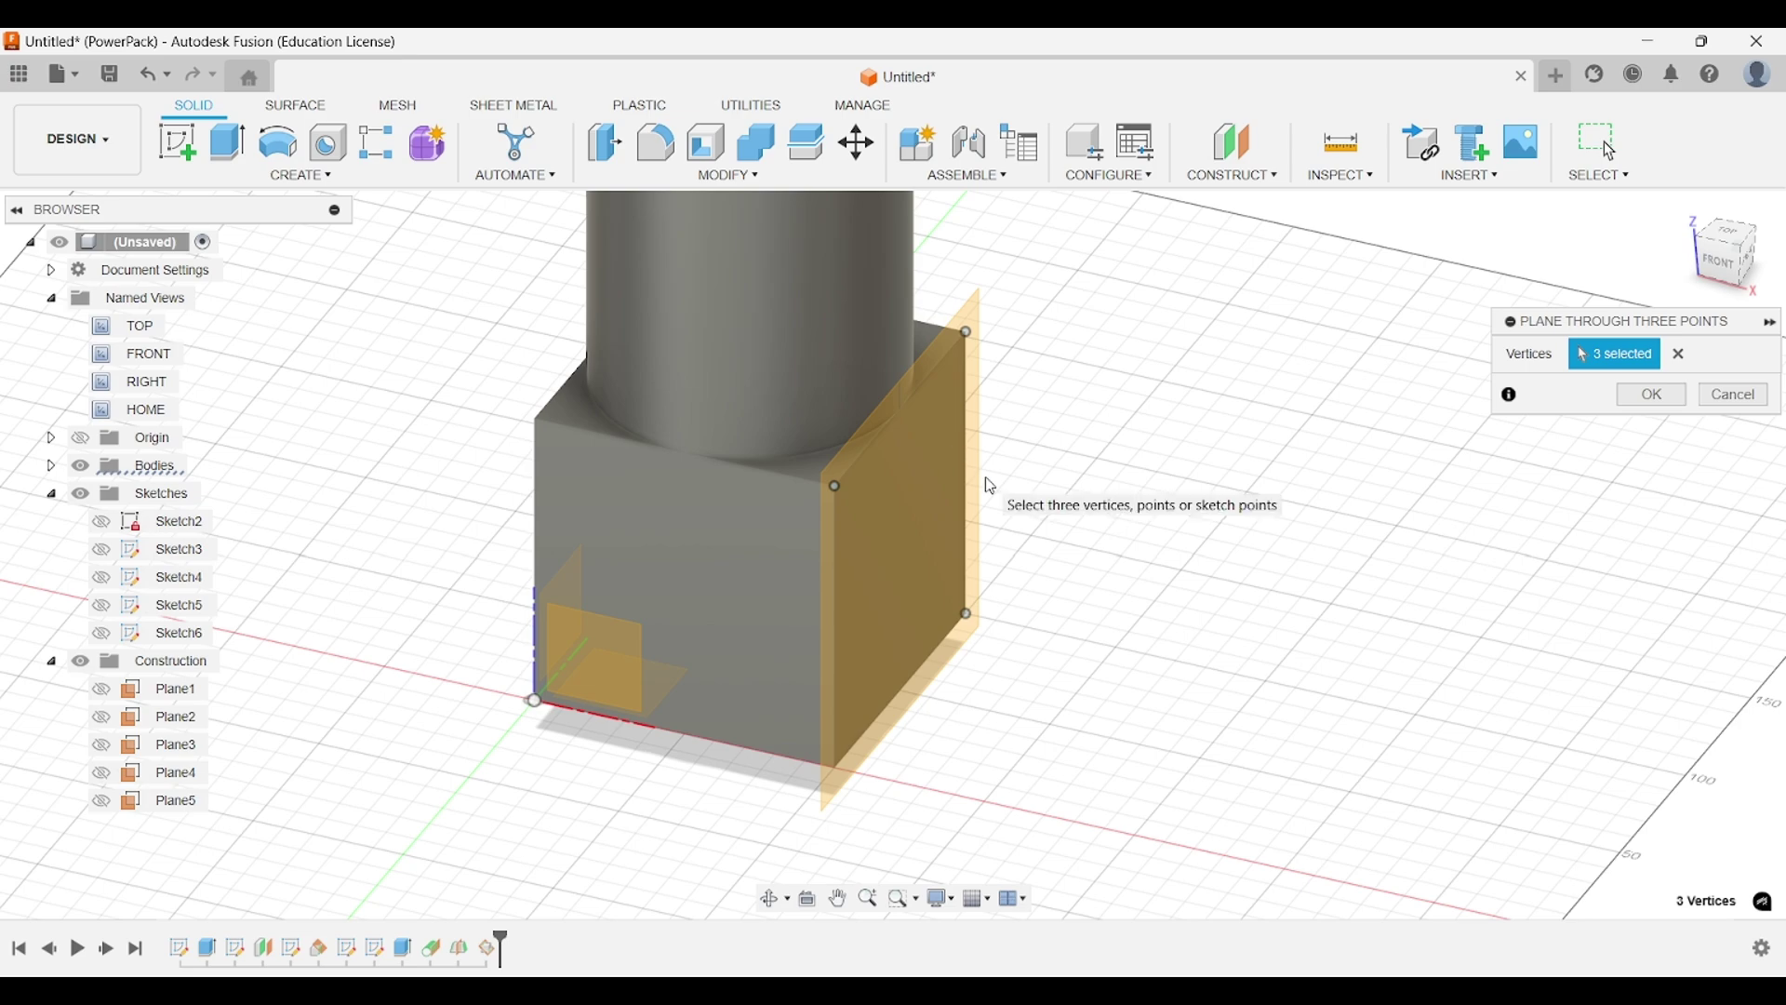
pyautogui.keyDown('shift'); pyautogui.moveTo(992, 486); pyautogui.dragTo(1376, 351, button='middle'); pyautogui.keyUp('shift')
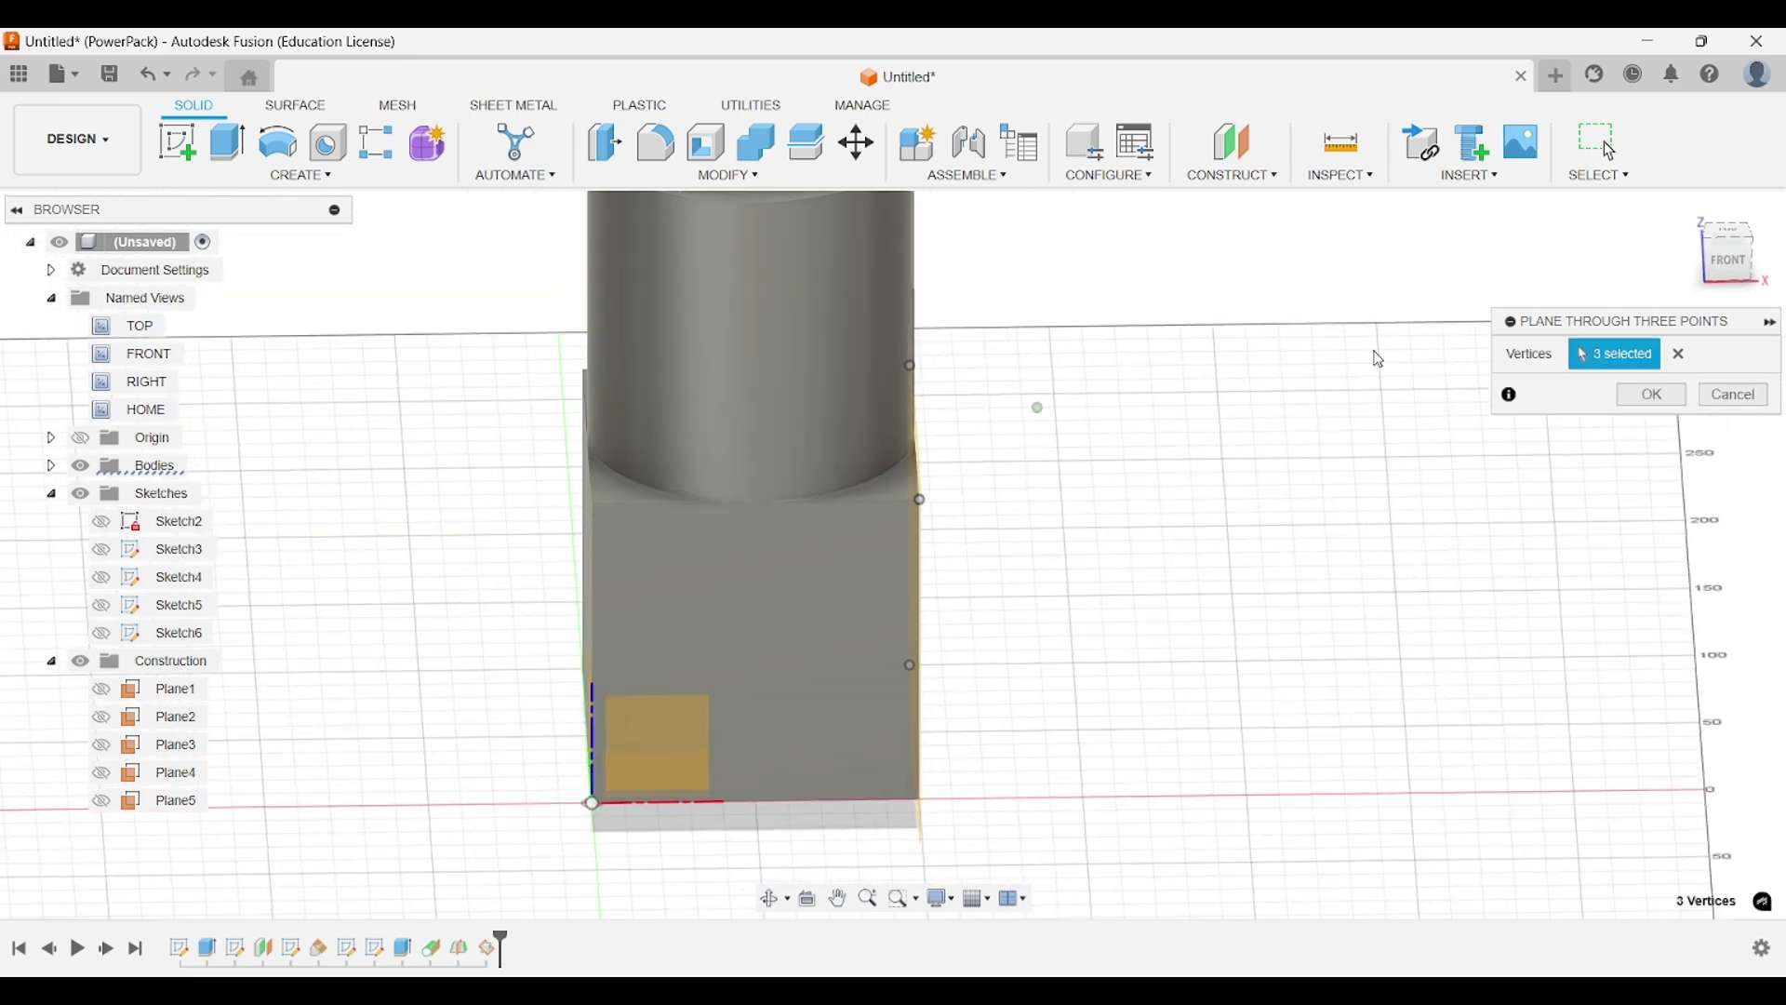
pyautogui.click(1725, 260)
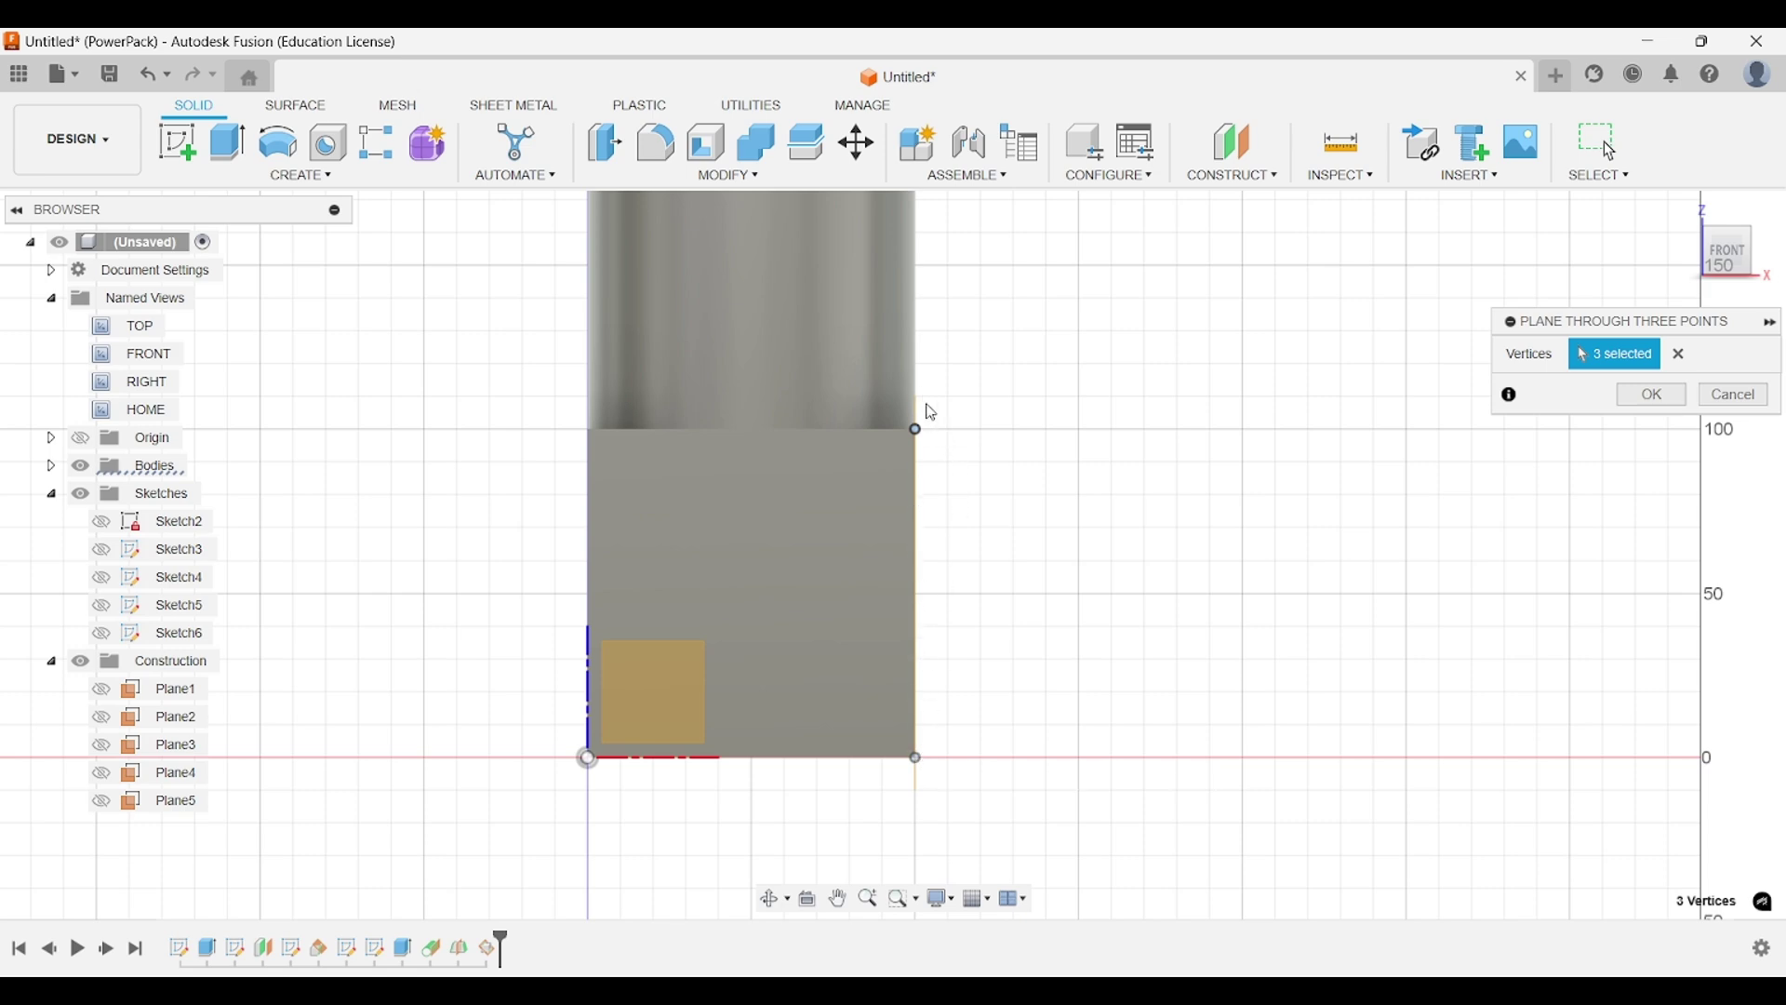
pyautogui.keyDown('shift'); pyautogui.moveTo(977, 438); pyautogui.dragTo(991, 512, button='middle'); pyautogui.keyUp('shift')
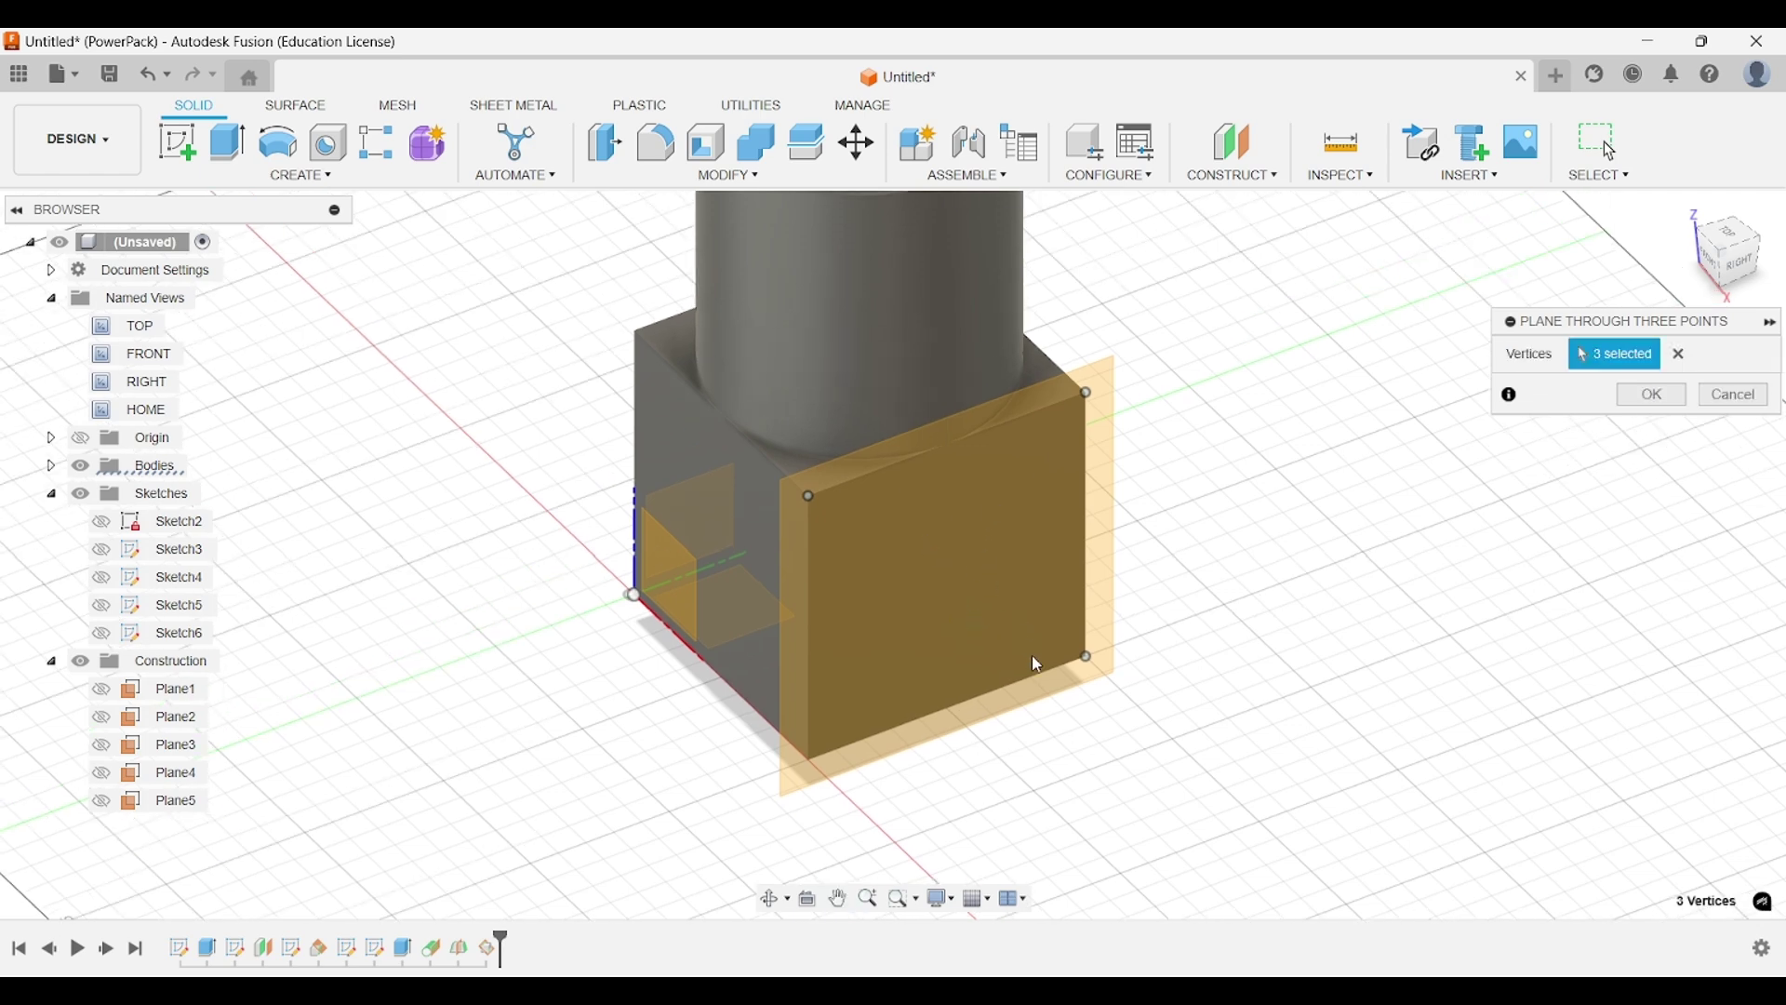
# Replace the rear bottom corner with the origin point to tilt the three-point plane, and inspect the preview.
pyautogui.click(1089, 657)
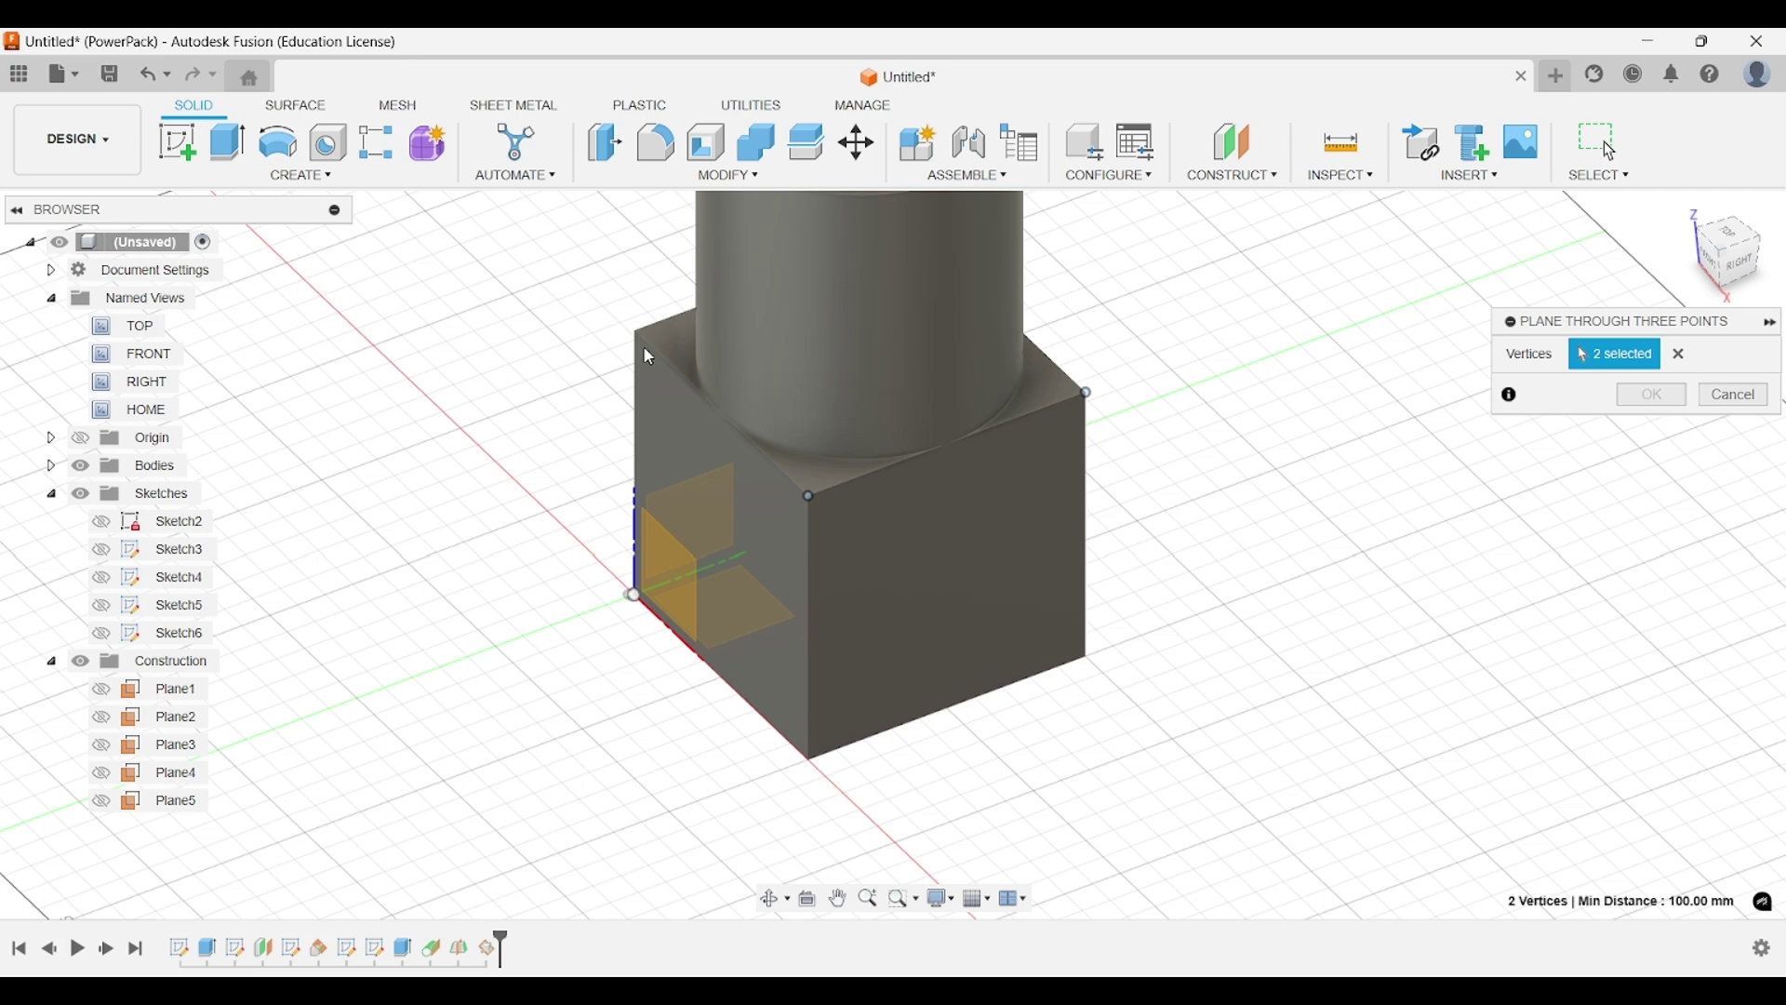
pyautogui.click(632, 592)
pyautogui.keyDown('shift'); pyautogui.moveTo(718, 598); pyautogui.dragTo(1158, 462, button='middle'); pyautogui.keyUp('shift')
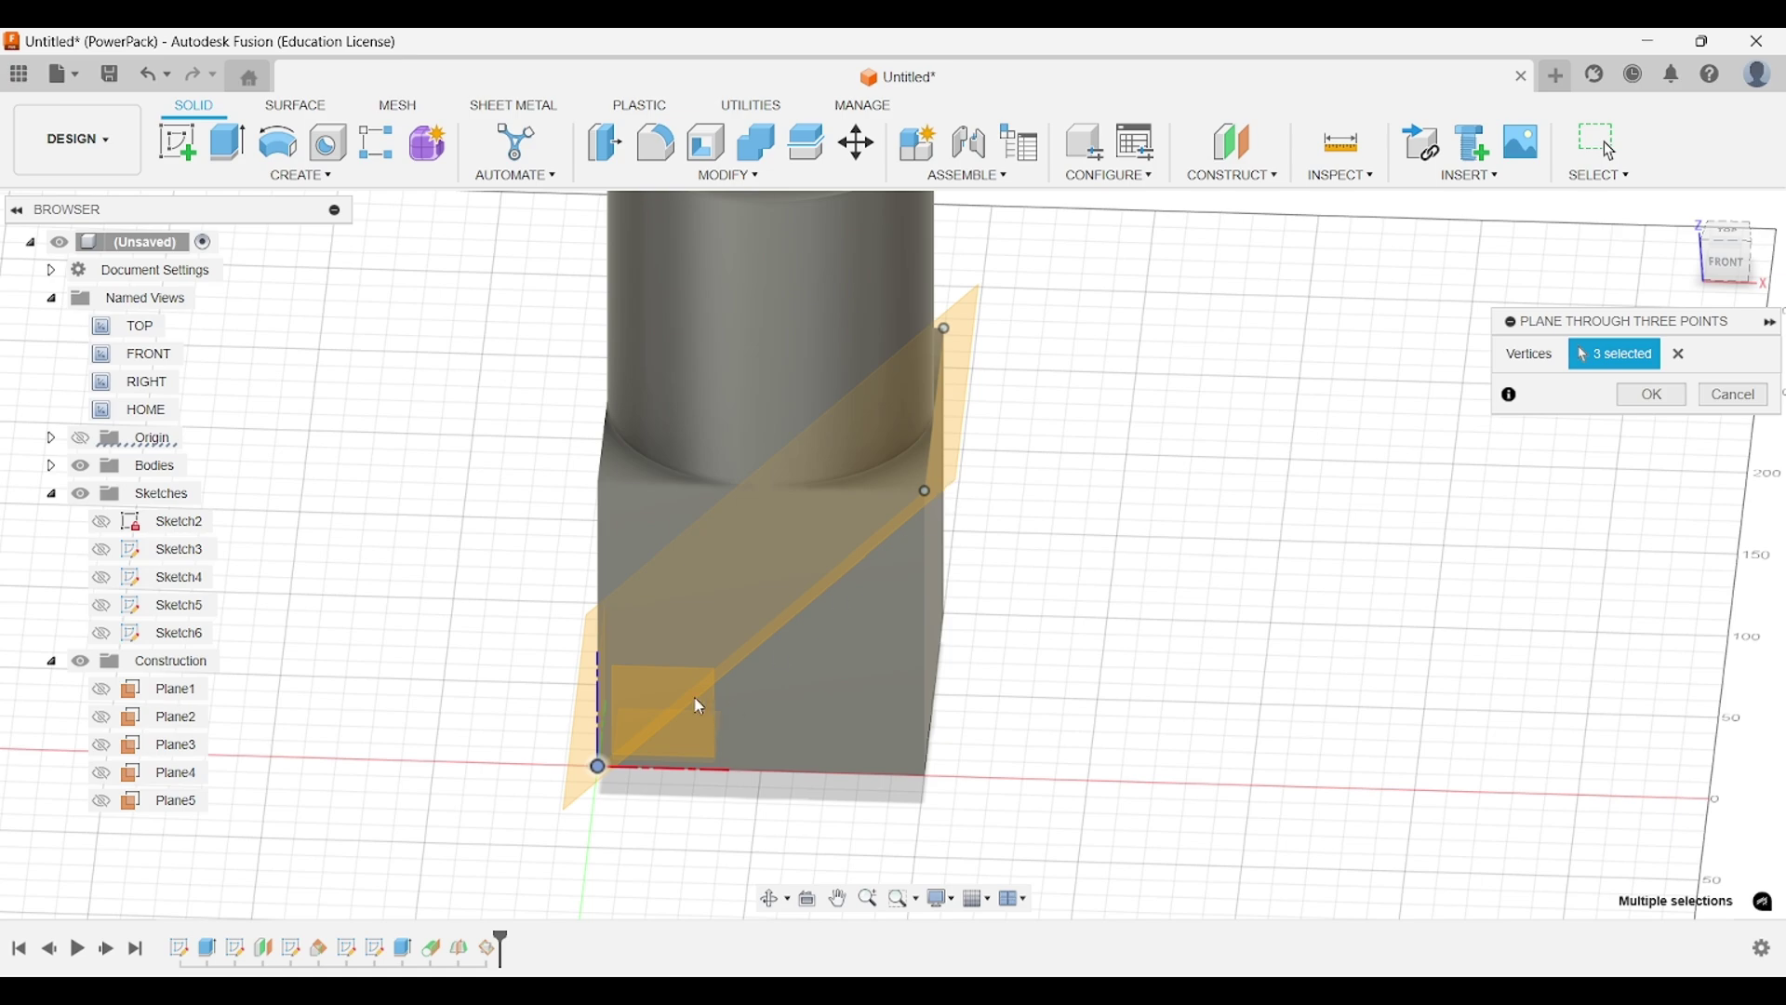
pyautogui.keyDown('shift'); pyautogui.moveTo(654, 719); pyautogui.dragTo(1088, 546, button='middle'); pyautogui.keyUp('shift')
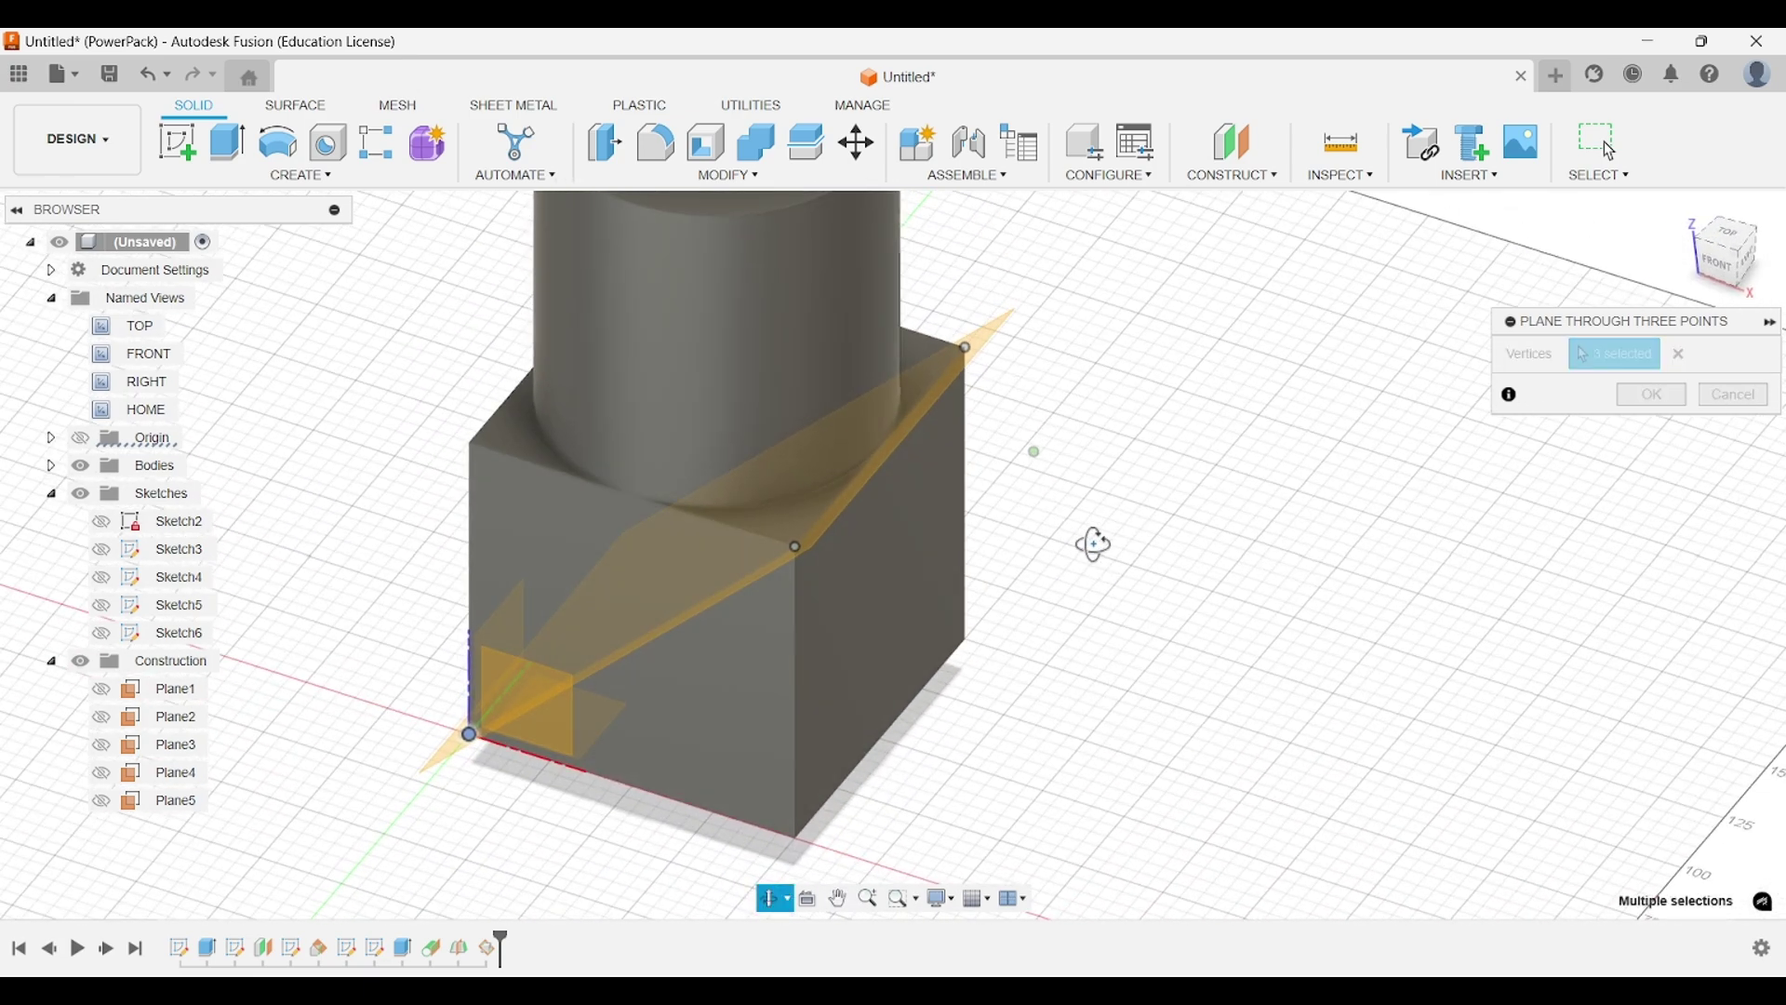
# Replace the front top corner with the rear bottom corner of the cube's right face, and create the three-point plane.
pyautogui.click(798, 545)
pyautogui.click(967, 641)
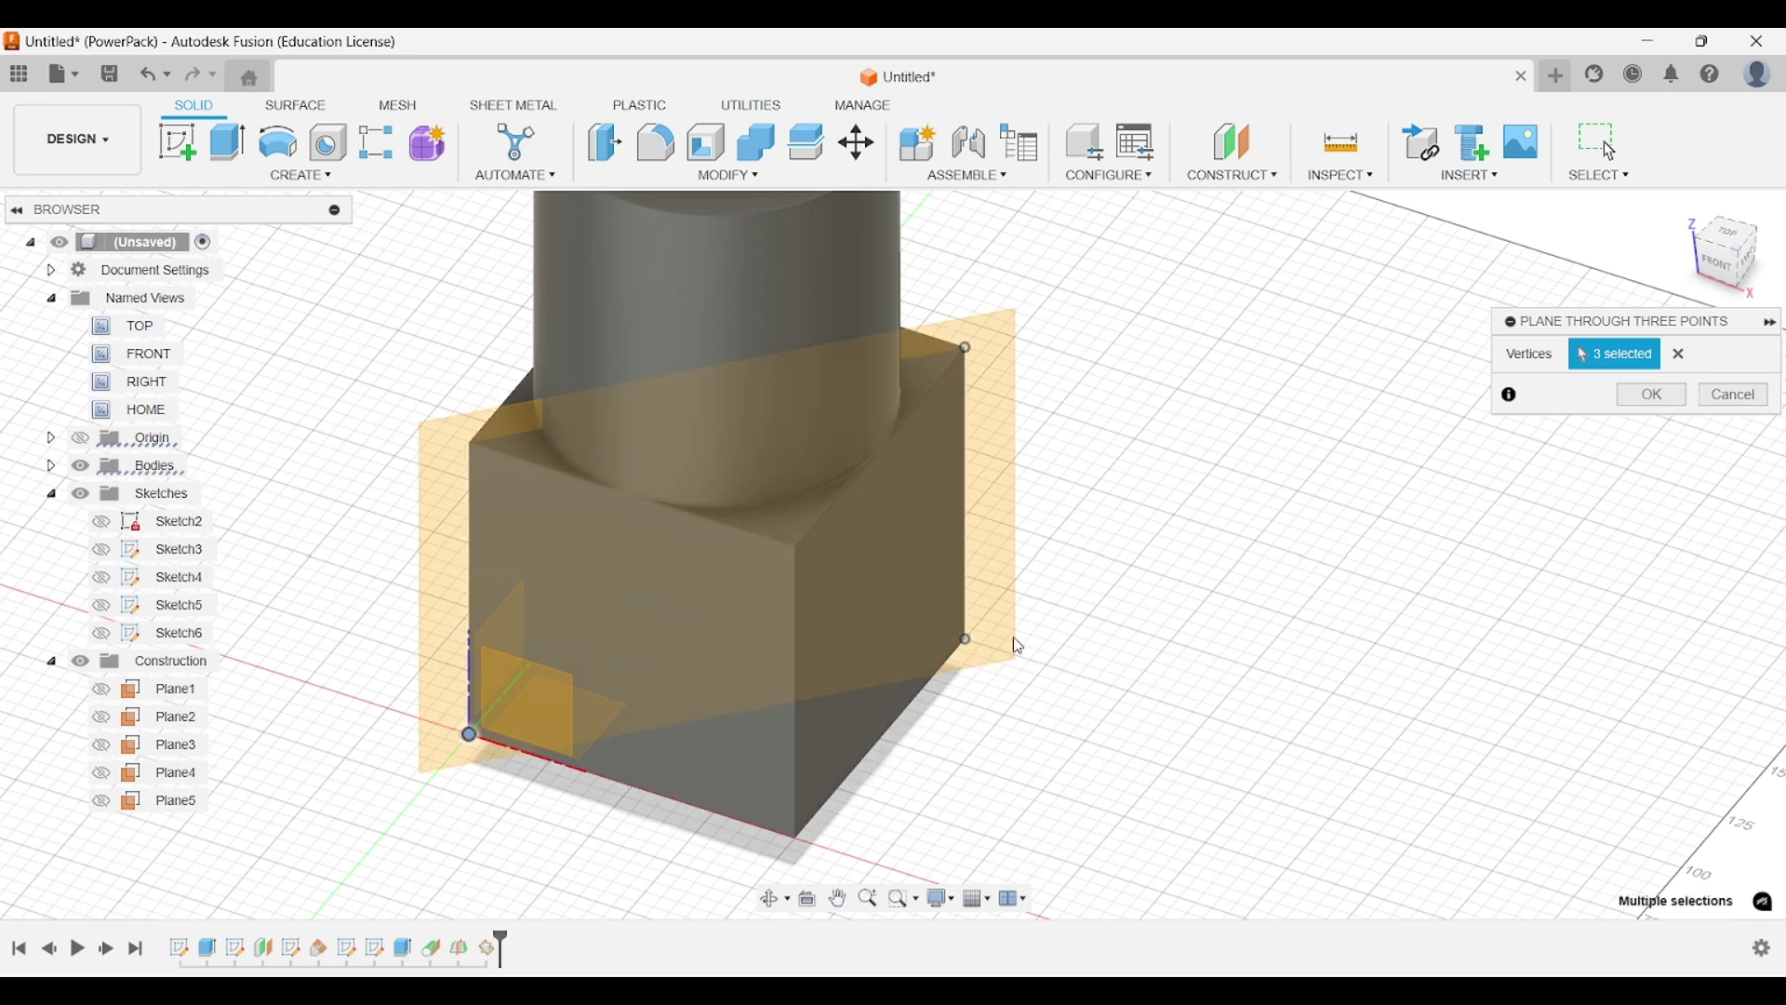
pyautogui.moveTo(1128, 618)
pyautogui.keyDown('shift'); pyautogui.mouseDown(button='middle')
pyautogui.moveTo(1088, 618)
pyautogui.moveTo(1126, 610)
pyautogui.mouseUp(button='middle'); pyautogui.keyUp('shift')
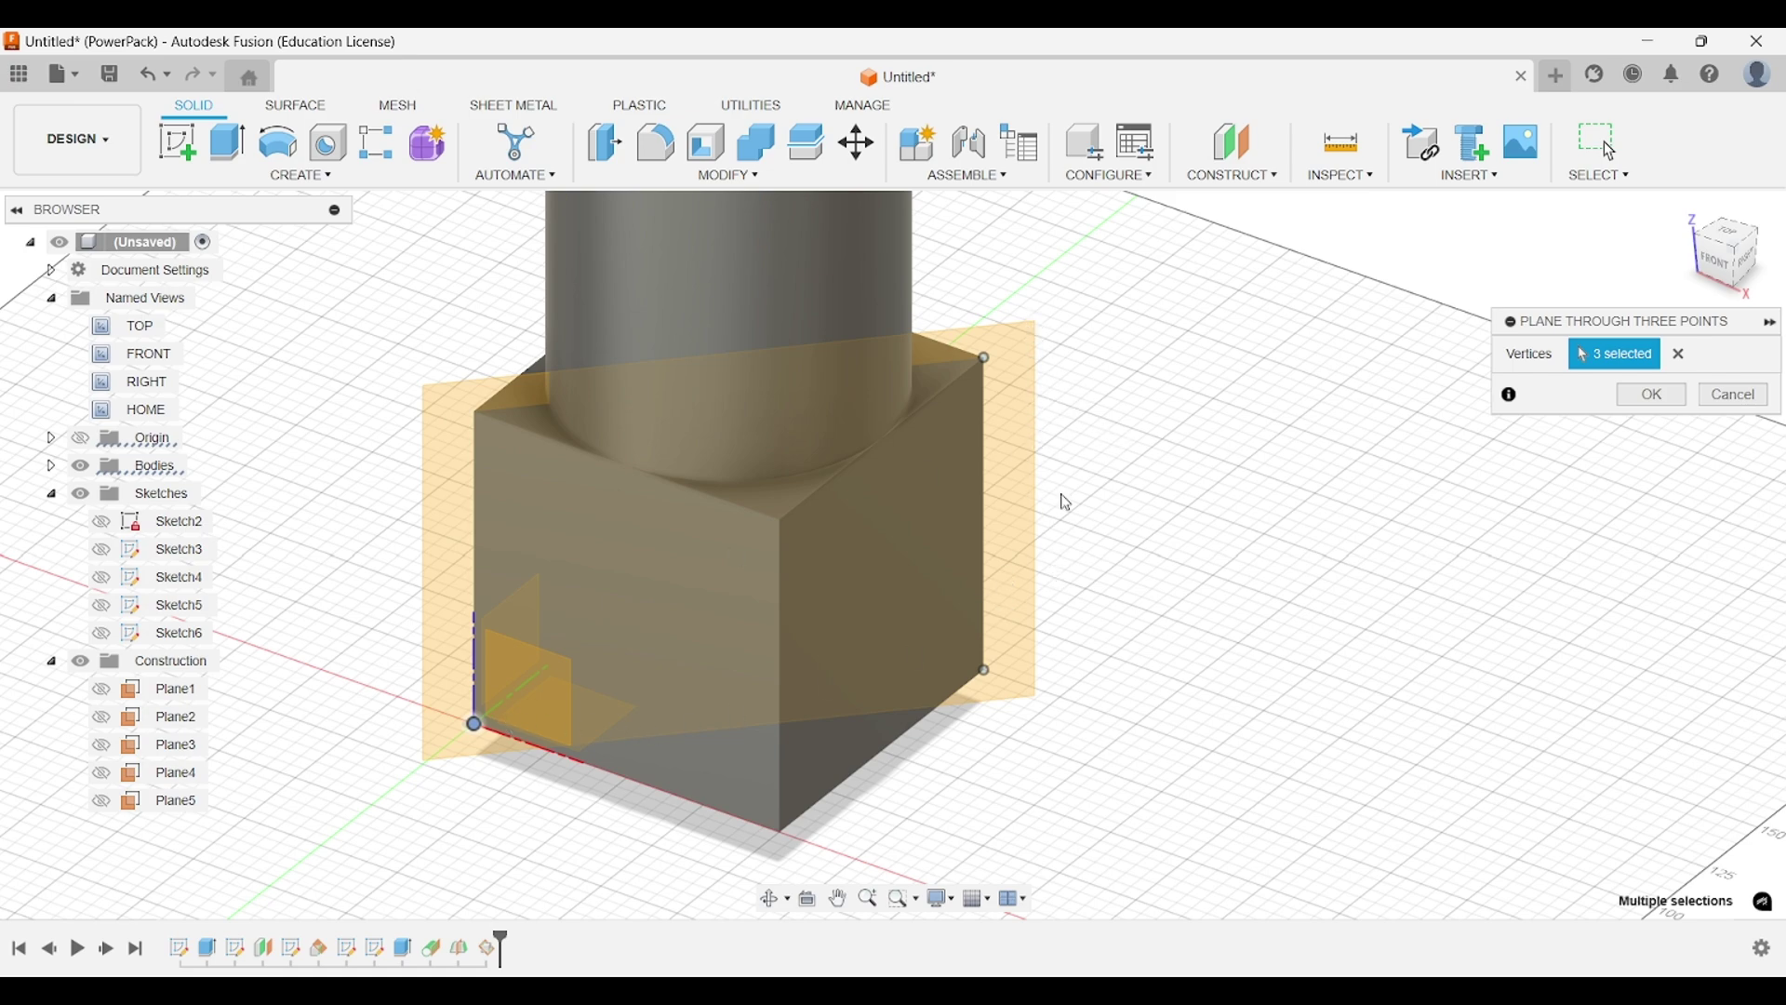
pyautogui.keyDown('shift'); pyautogui.moveTo(1067, 503); pyautogui.dragTo(1258, 520, button='middle'); pyautogui.keyUp('shift')
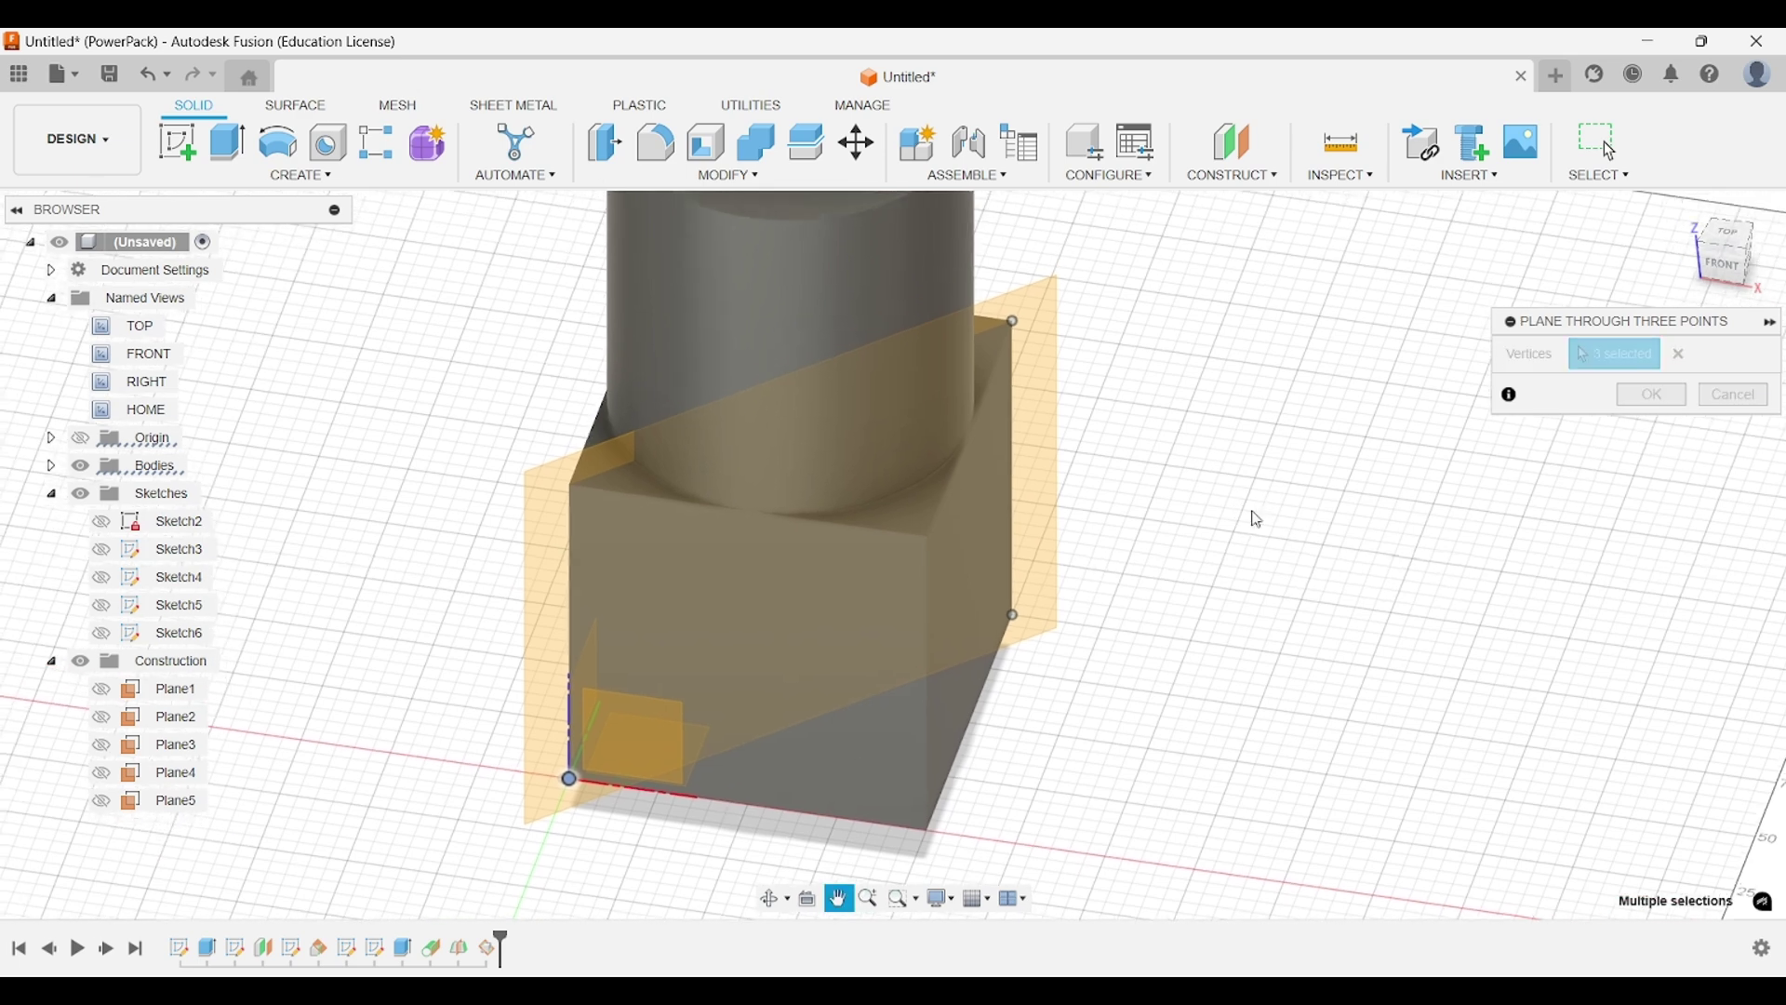
pyautogui.click(1652, 395)
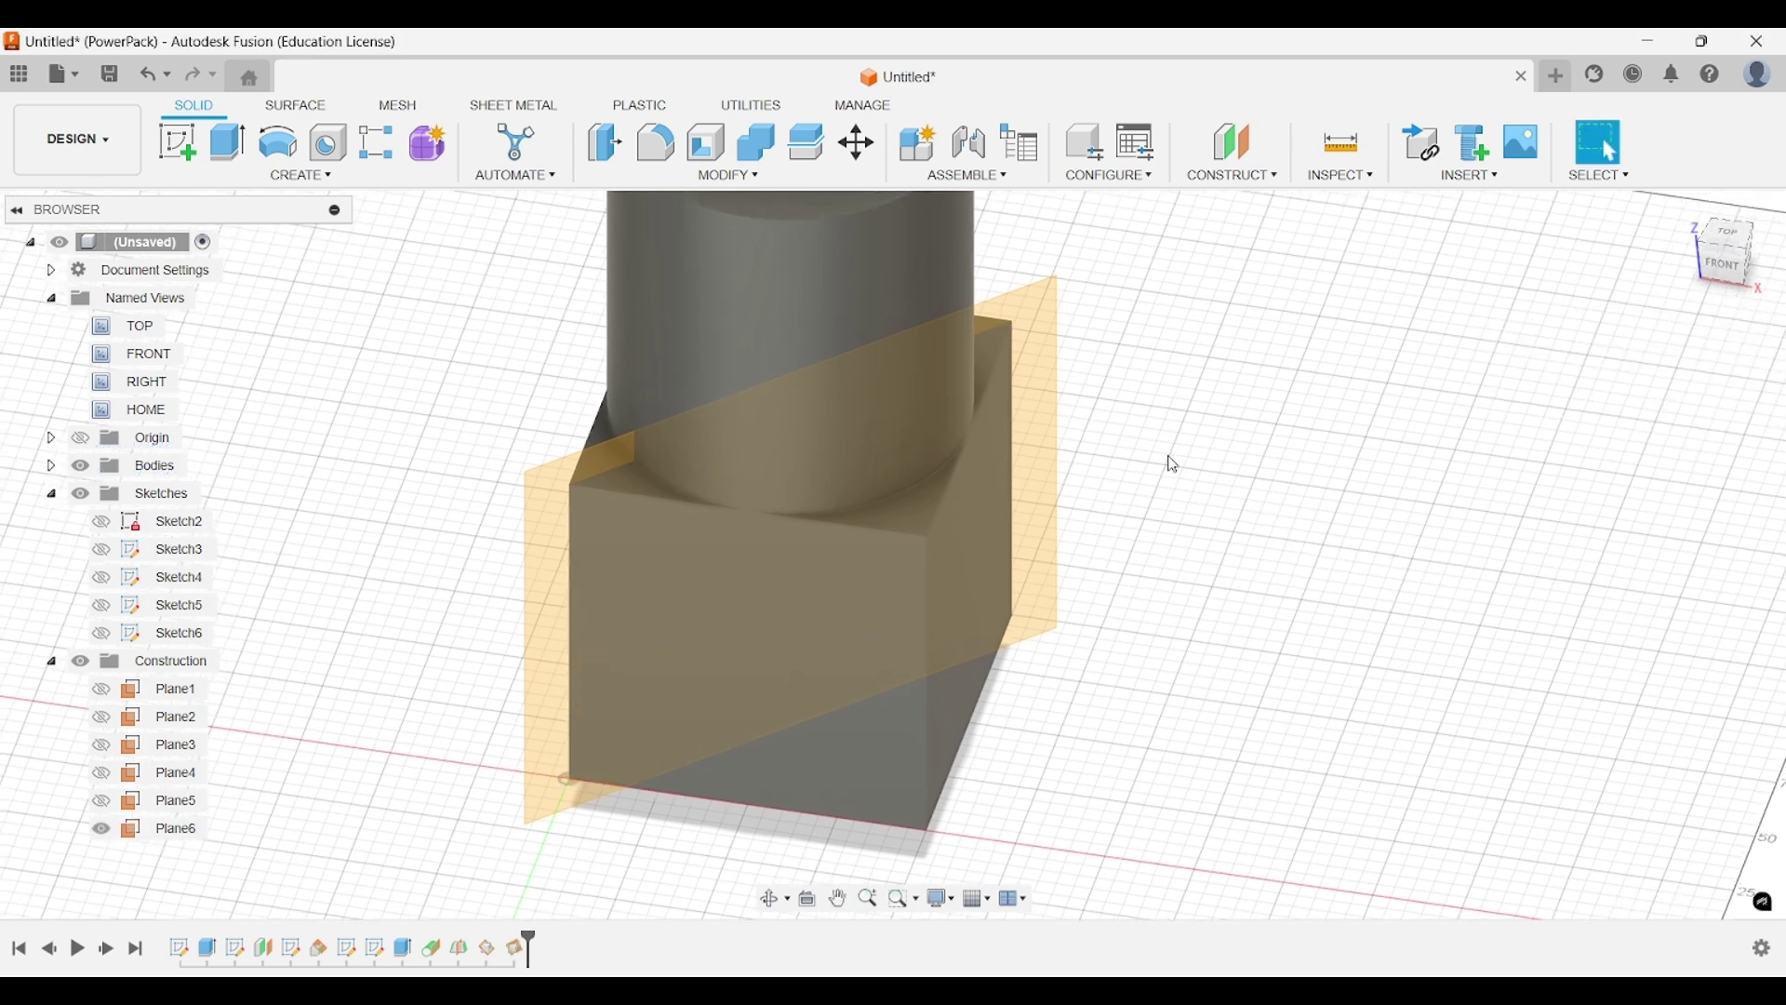
# Highlight the new three-point plane, clear the selection, and hide the plane, Plane6.
pyautogui.click(1049, 387)
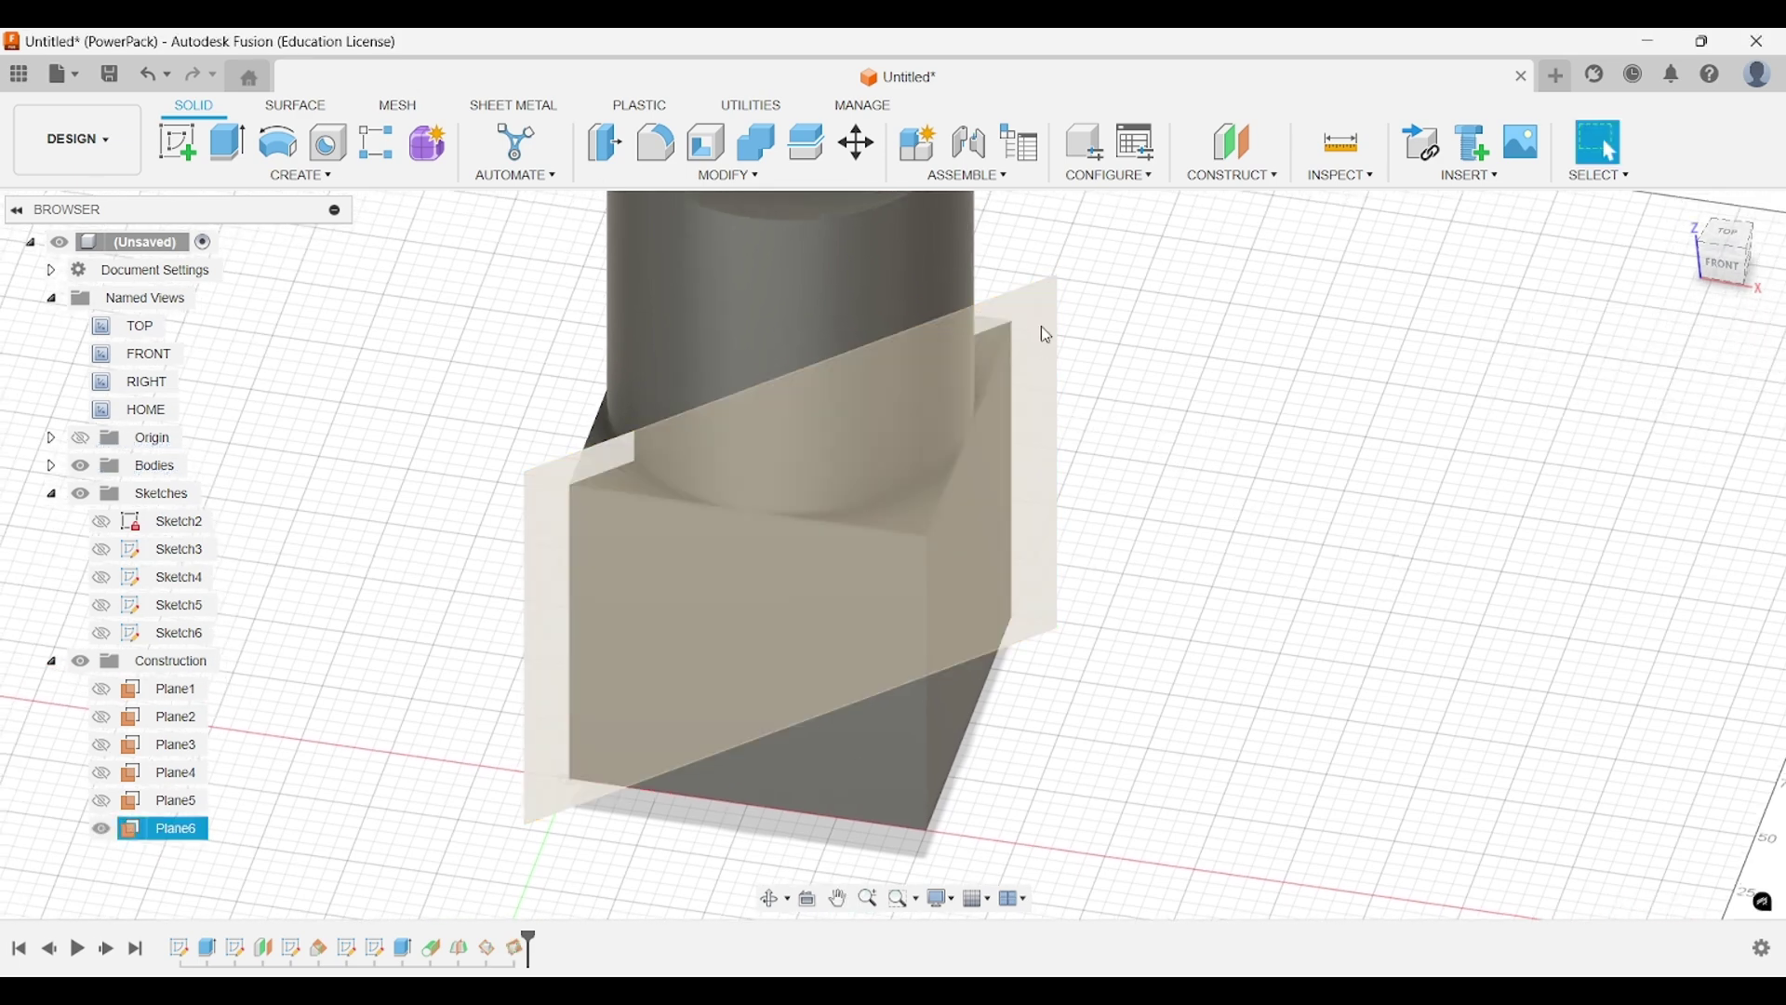
pyautogui.click(1054, 382)
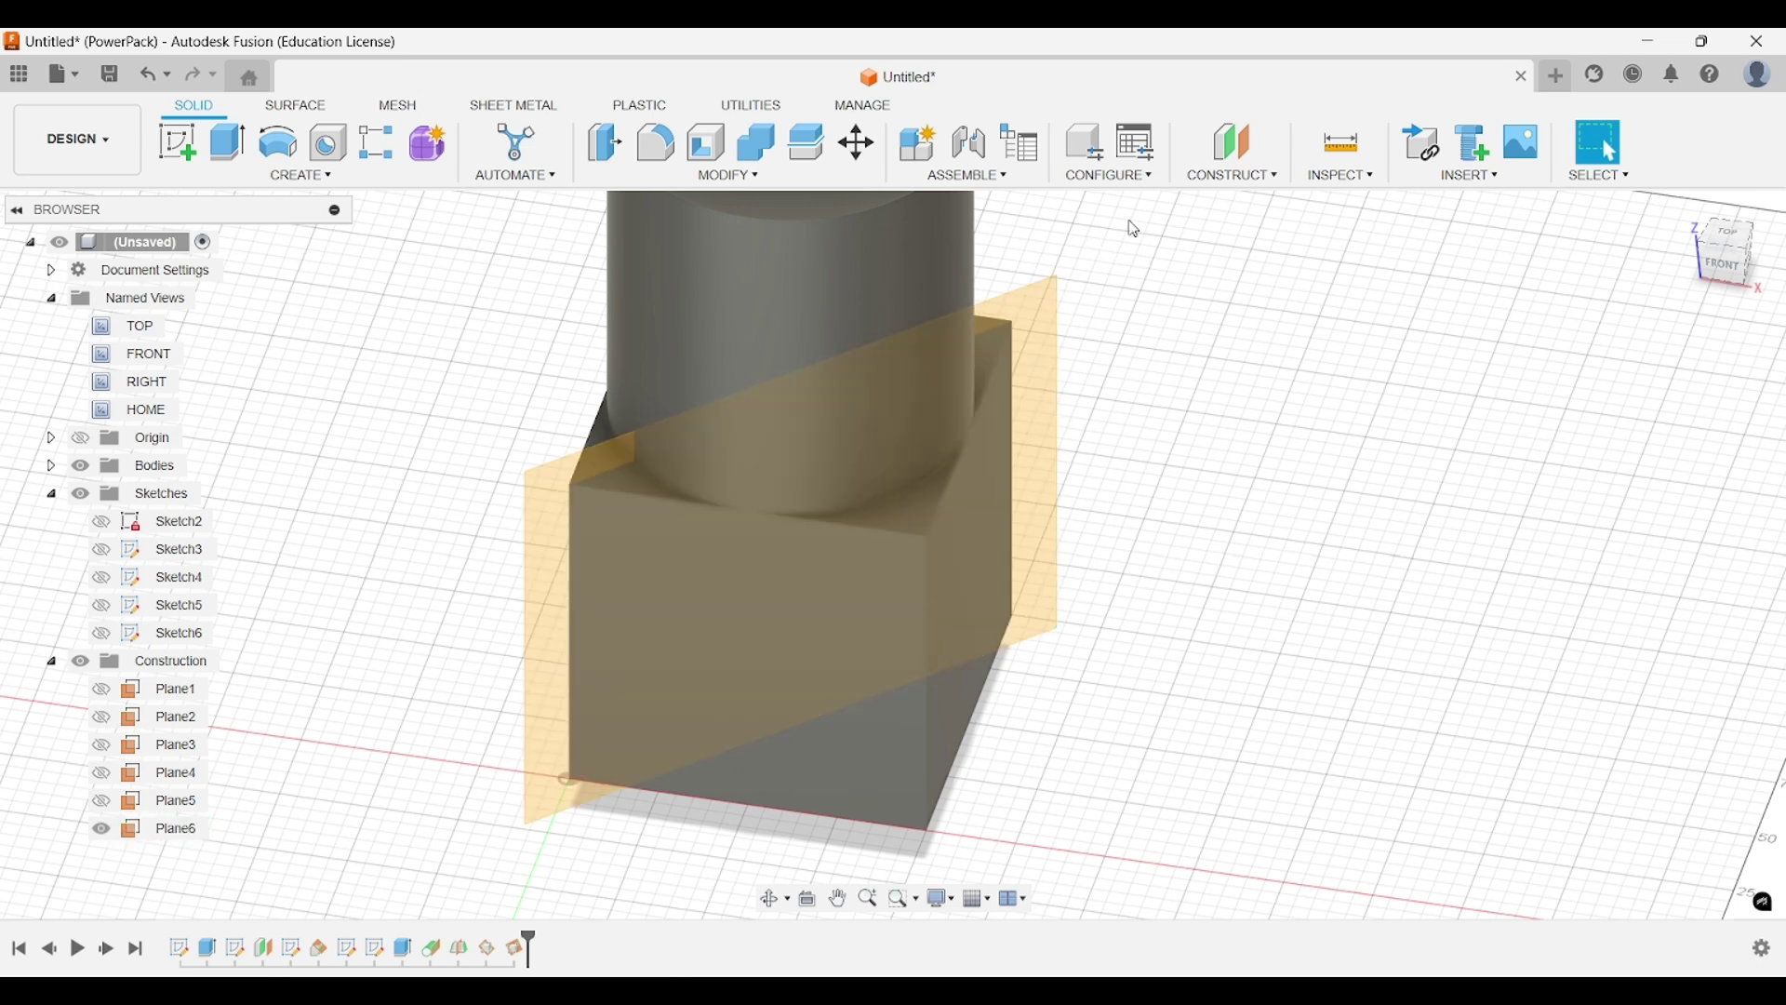
pyautogui.click(1210, 175)
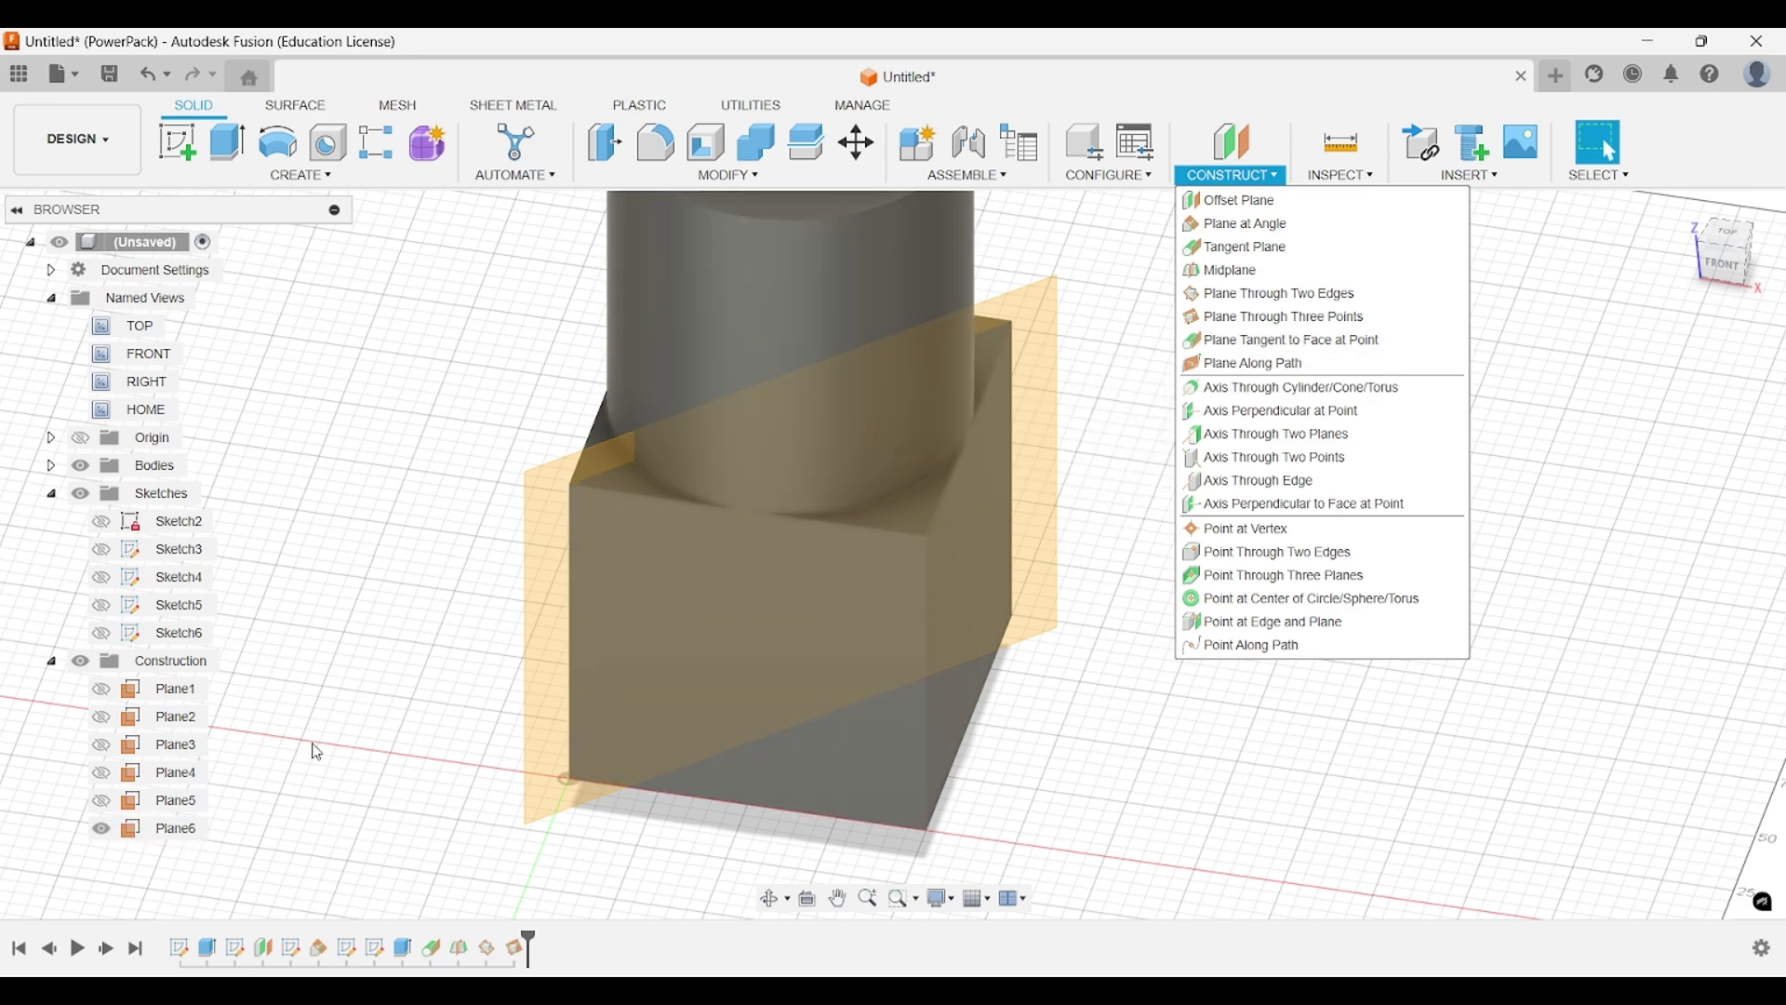
pyautogui.click(100, 828)
# Start a plane tangent to a face at a point, using the cube's right face and the origin point.
pyautogui.click(1243, 173)
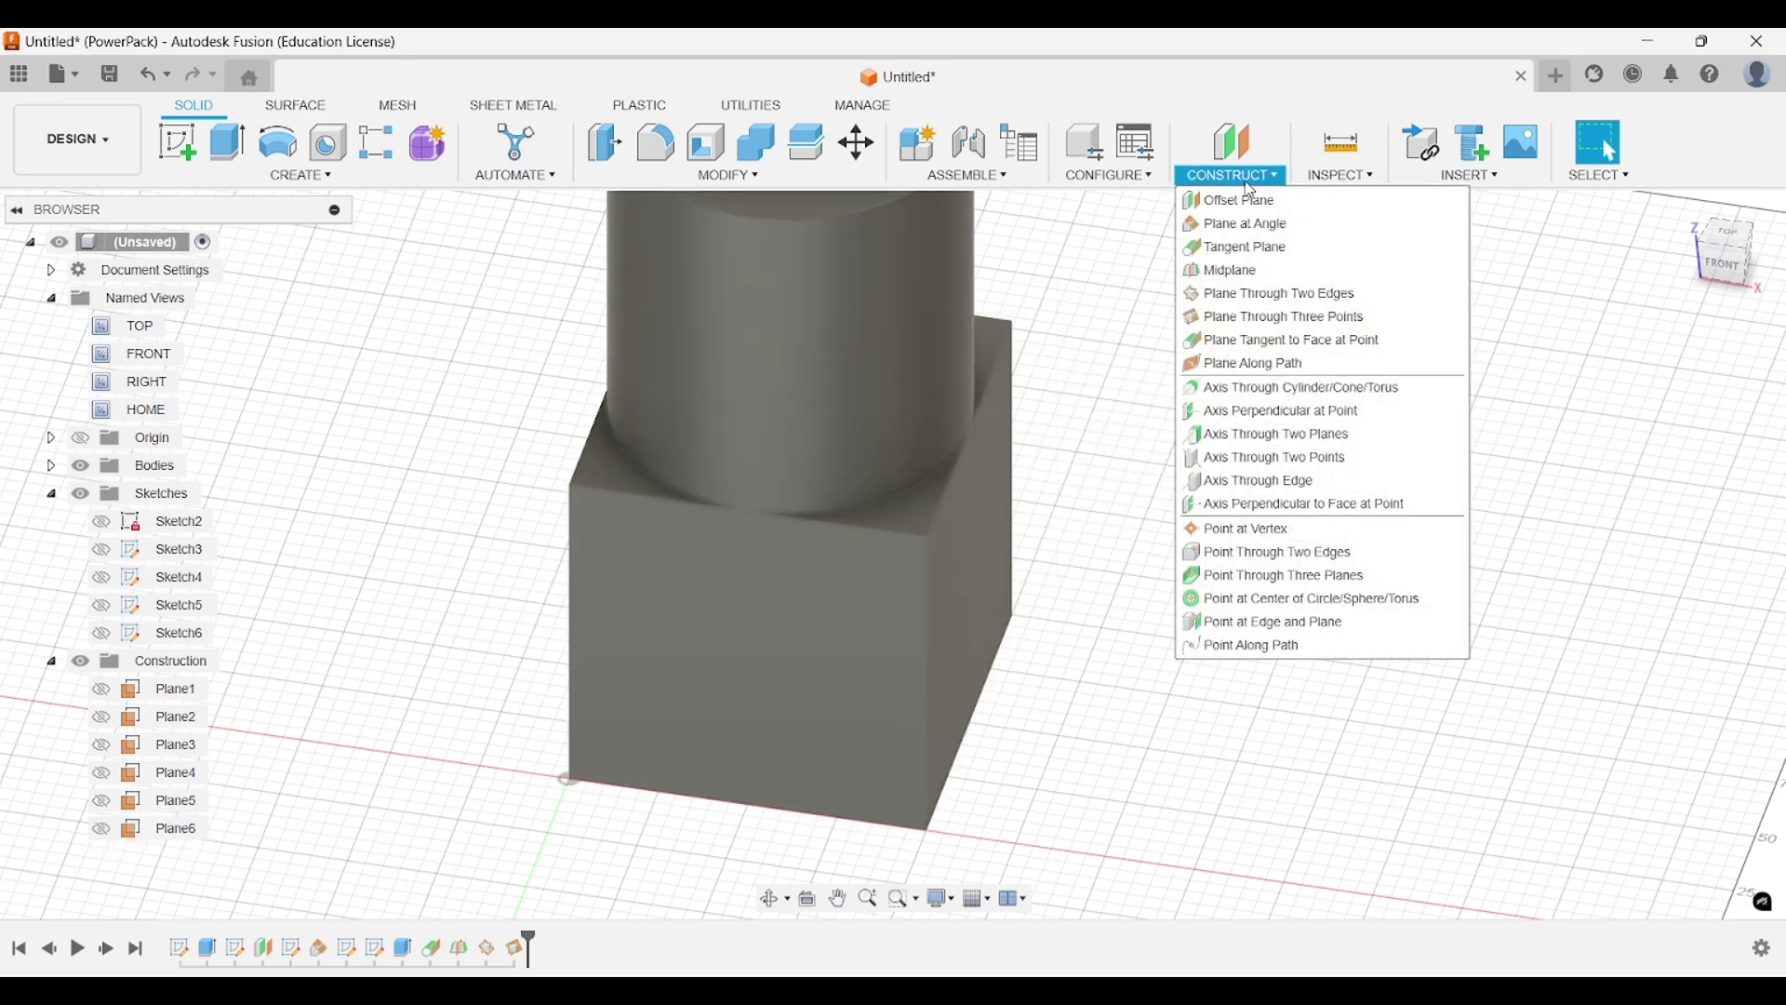
pyautogui.click(1288, 342)
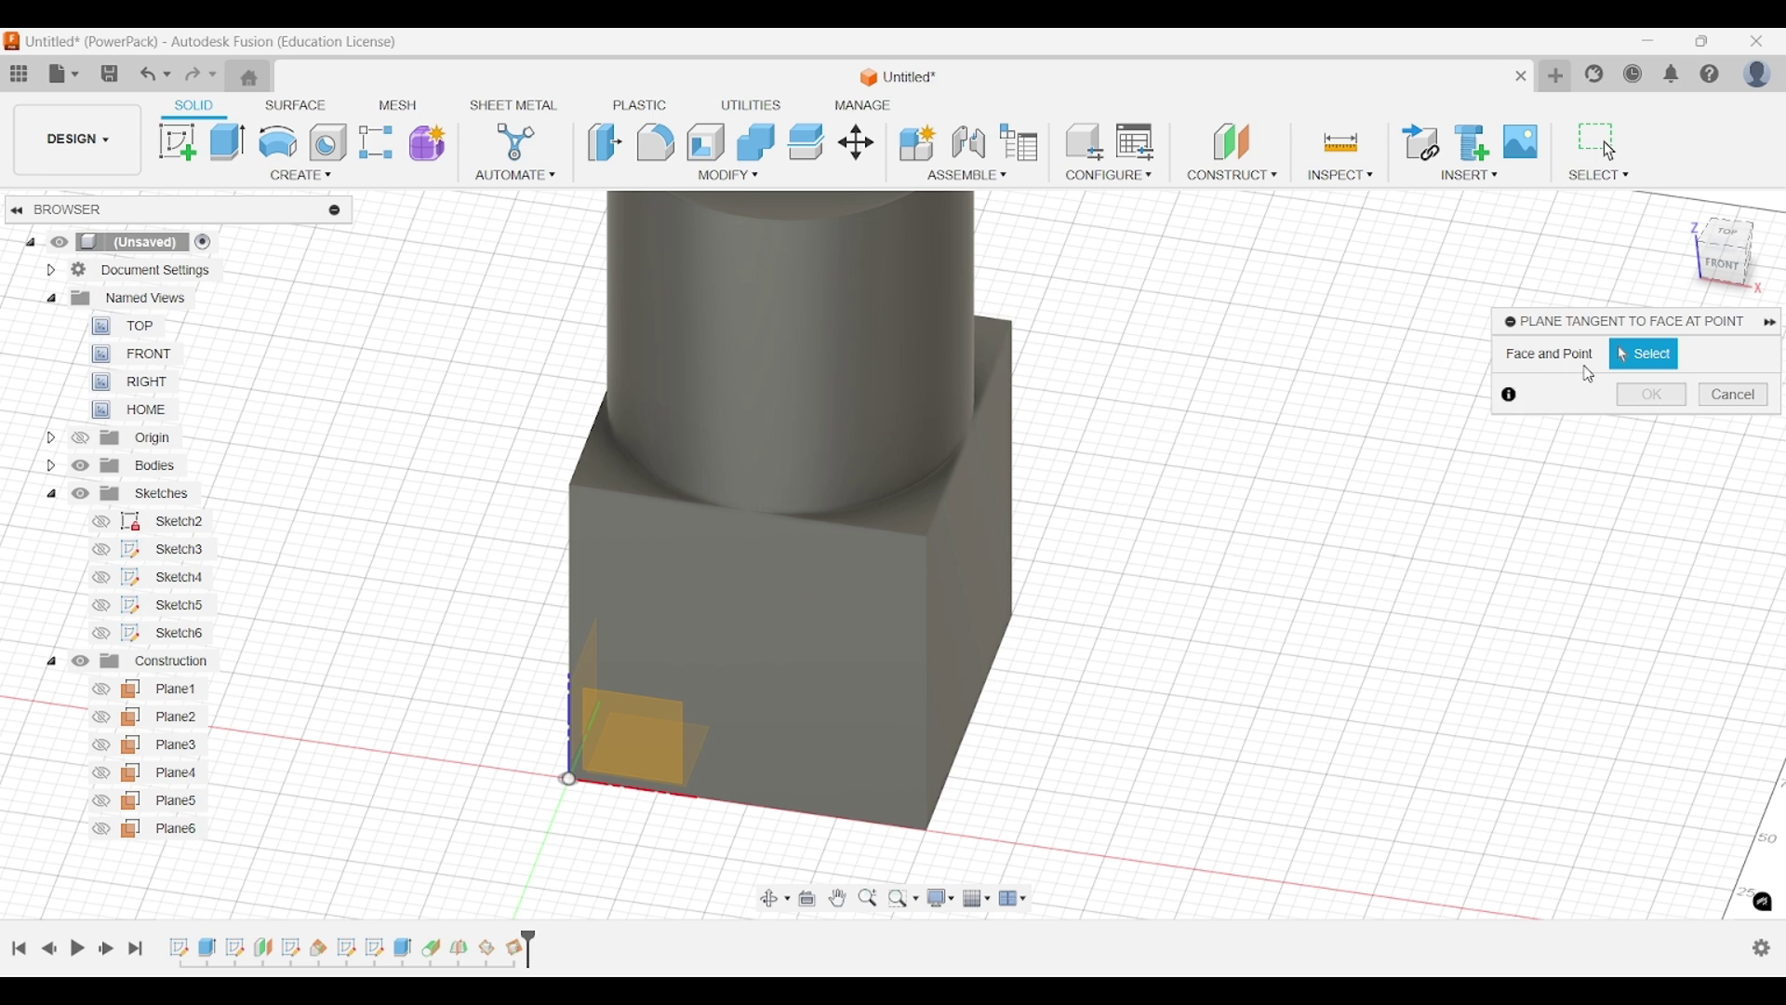
pyautogui.moveTo(1557, 326); pyautogui.dragTo(1396, 275)
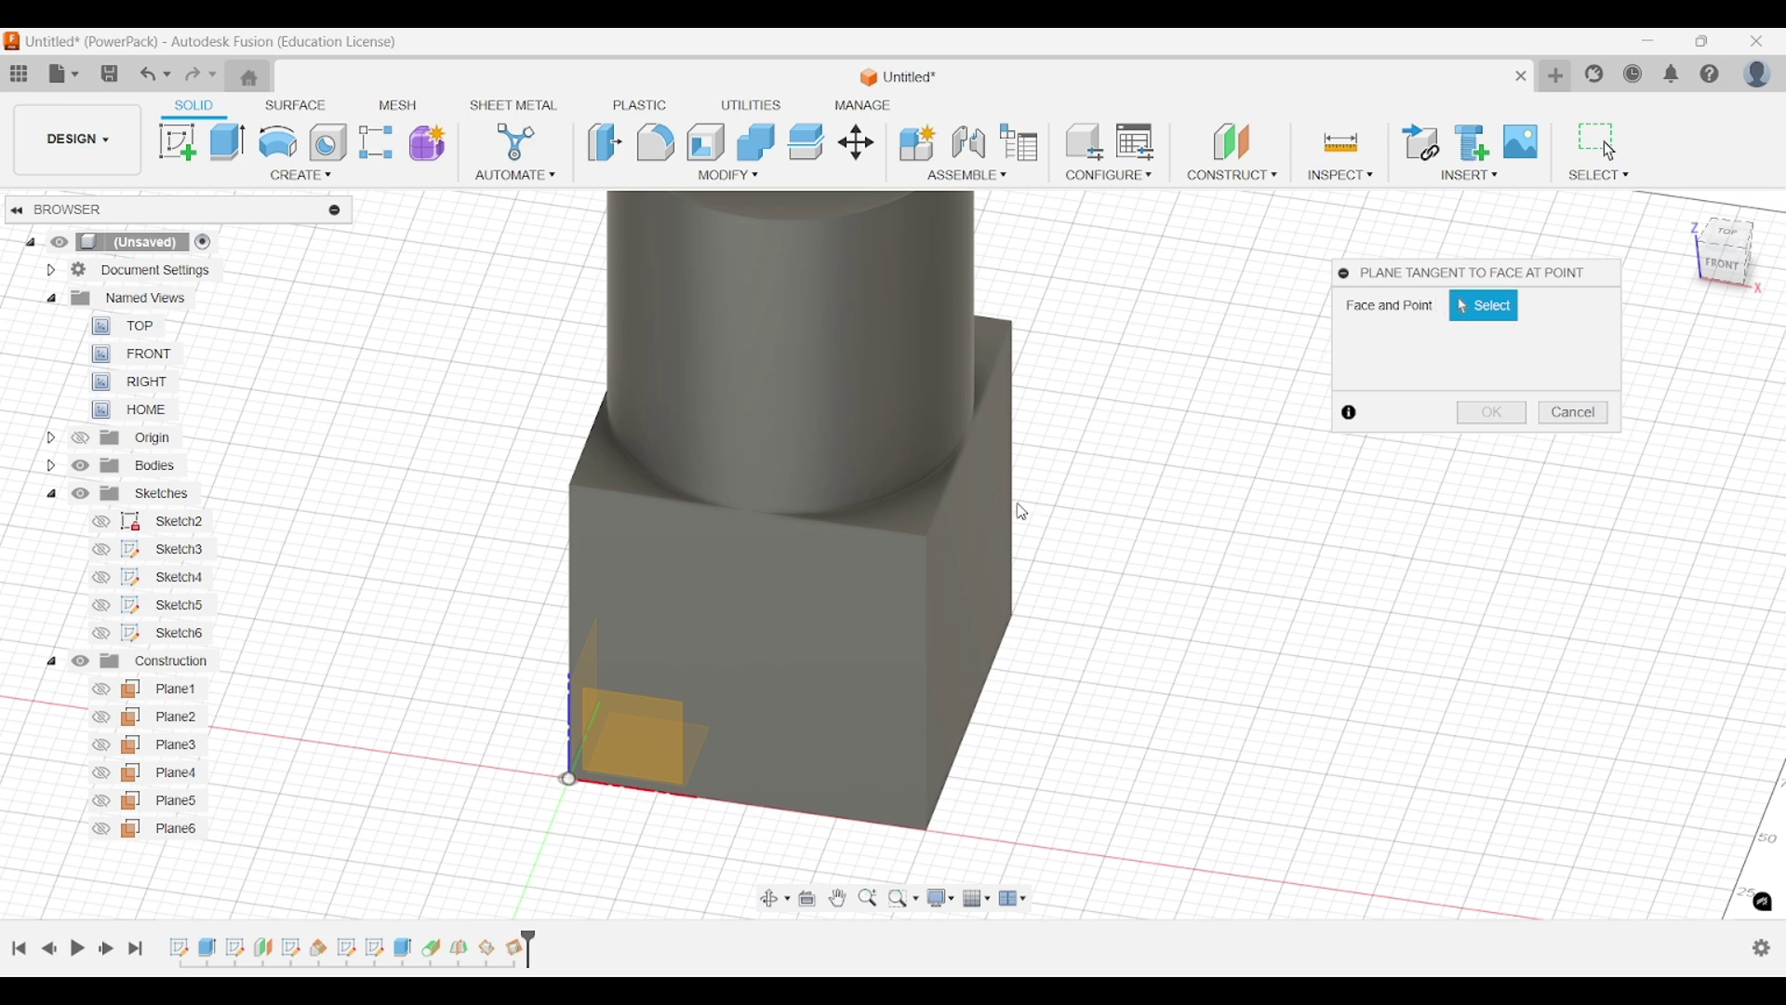
pyautogui.click(980, 533)
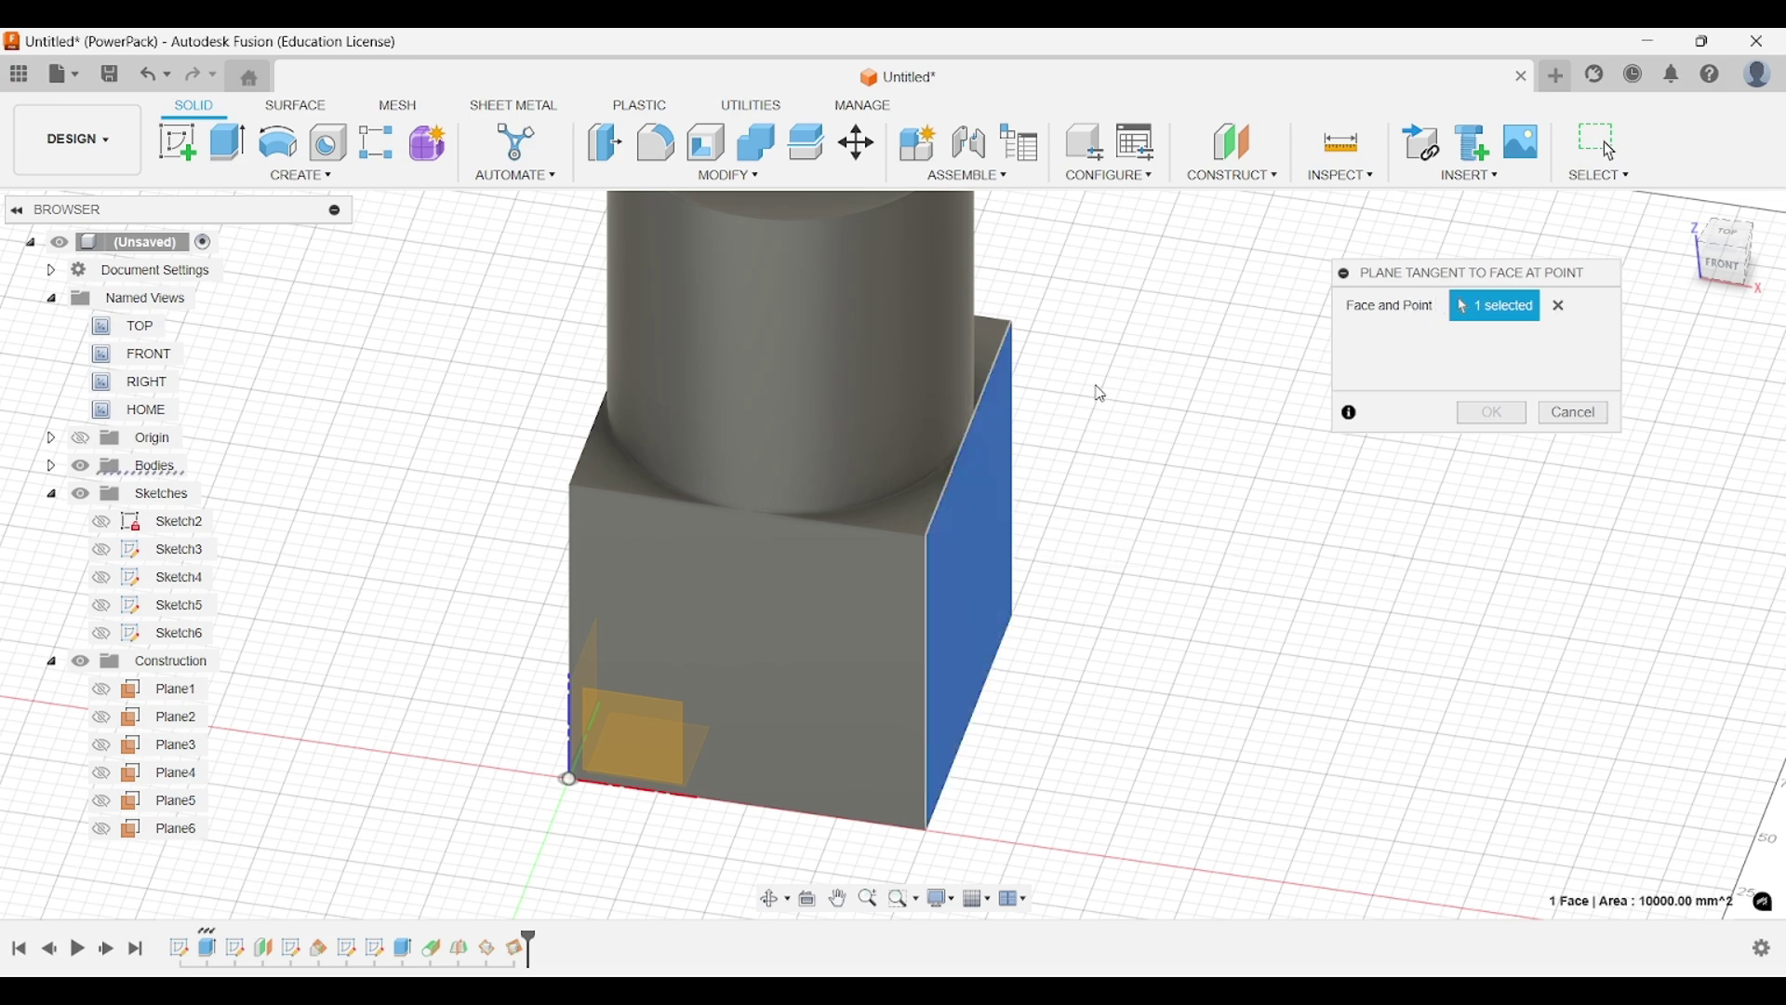
pyautogui.keyDown('shift'); pyautogui.moveTo(1096, 385); pyautogui.dragTo(1132, 363, button='middle'); pyautogui.keyUp('shift')
pyautogui.scroll(-1, 687, 861)
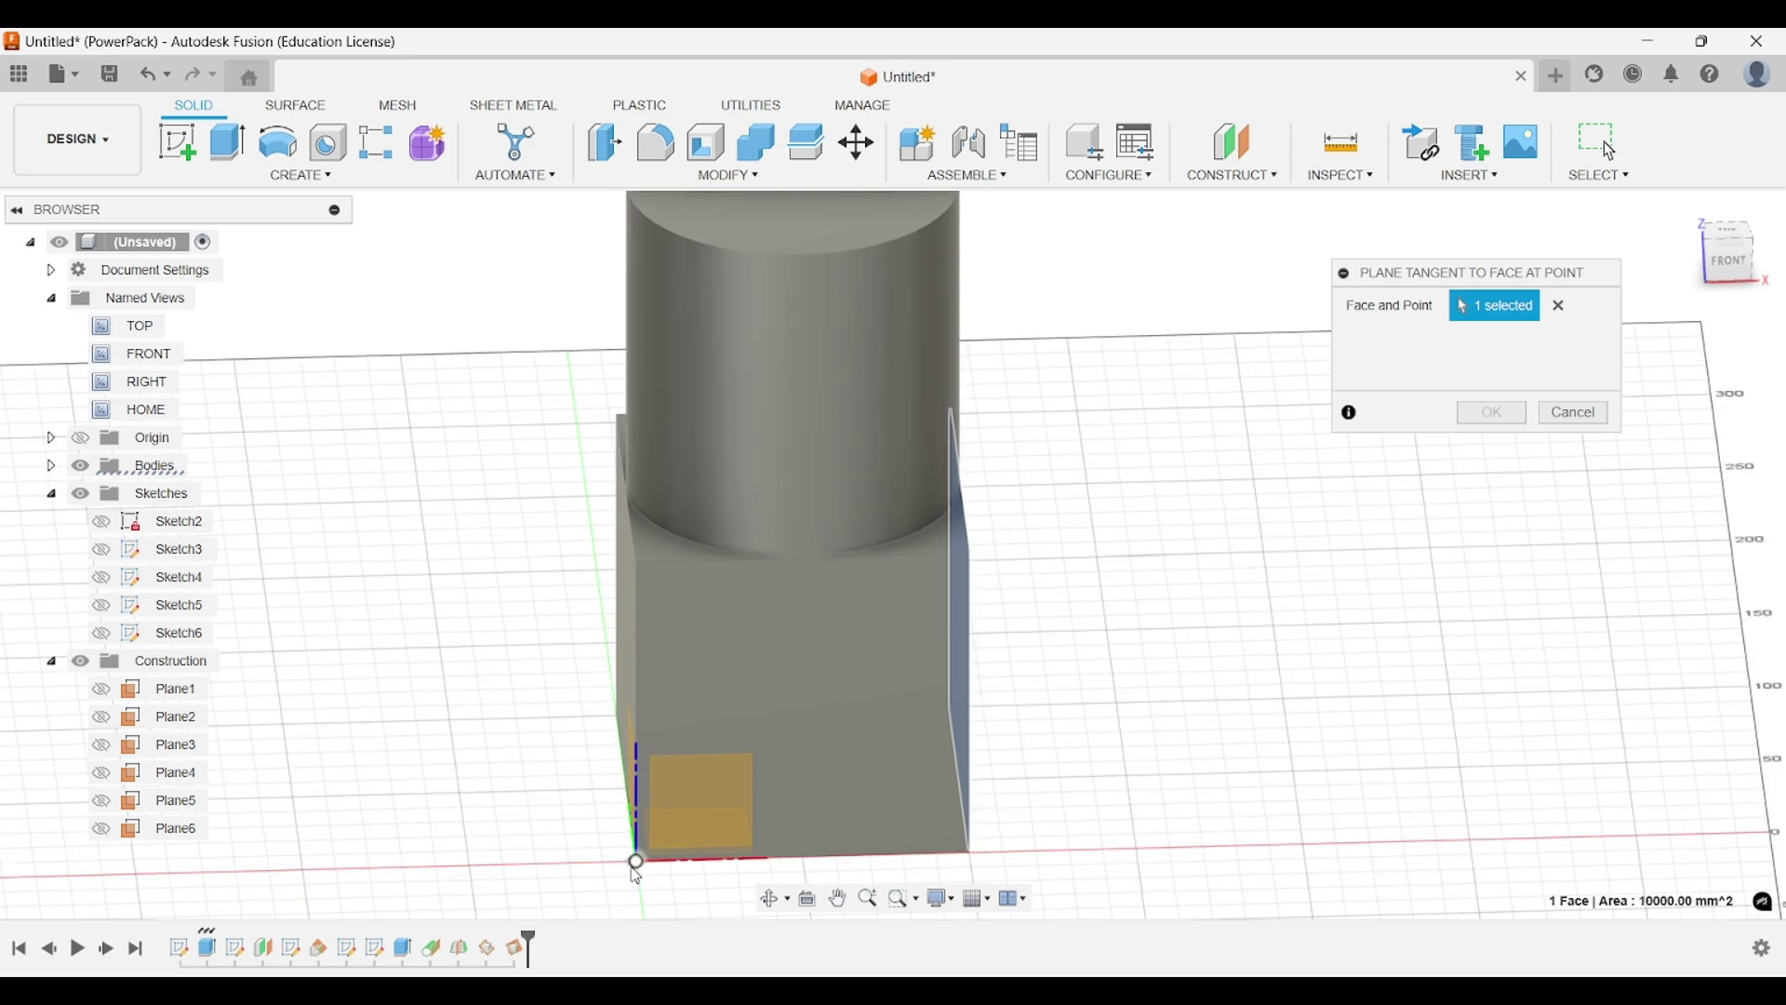
pyautogui.click(637, 862)
pyautogui.moveTo(1165, 543)
pyautogui.keyDown('shift'); pyautogui.mouseDown(button='middle')
pyautogui.moveTo(1069, 539)
pyautogui.moveTo(1144, 548)
pyautogui.mouseUp(button='middle'); pyautogui.keyUp('shift')
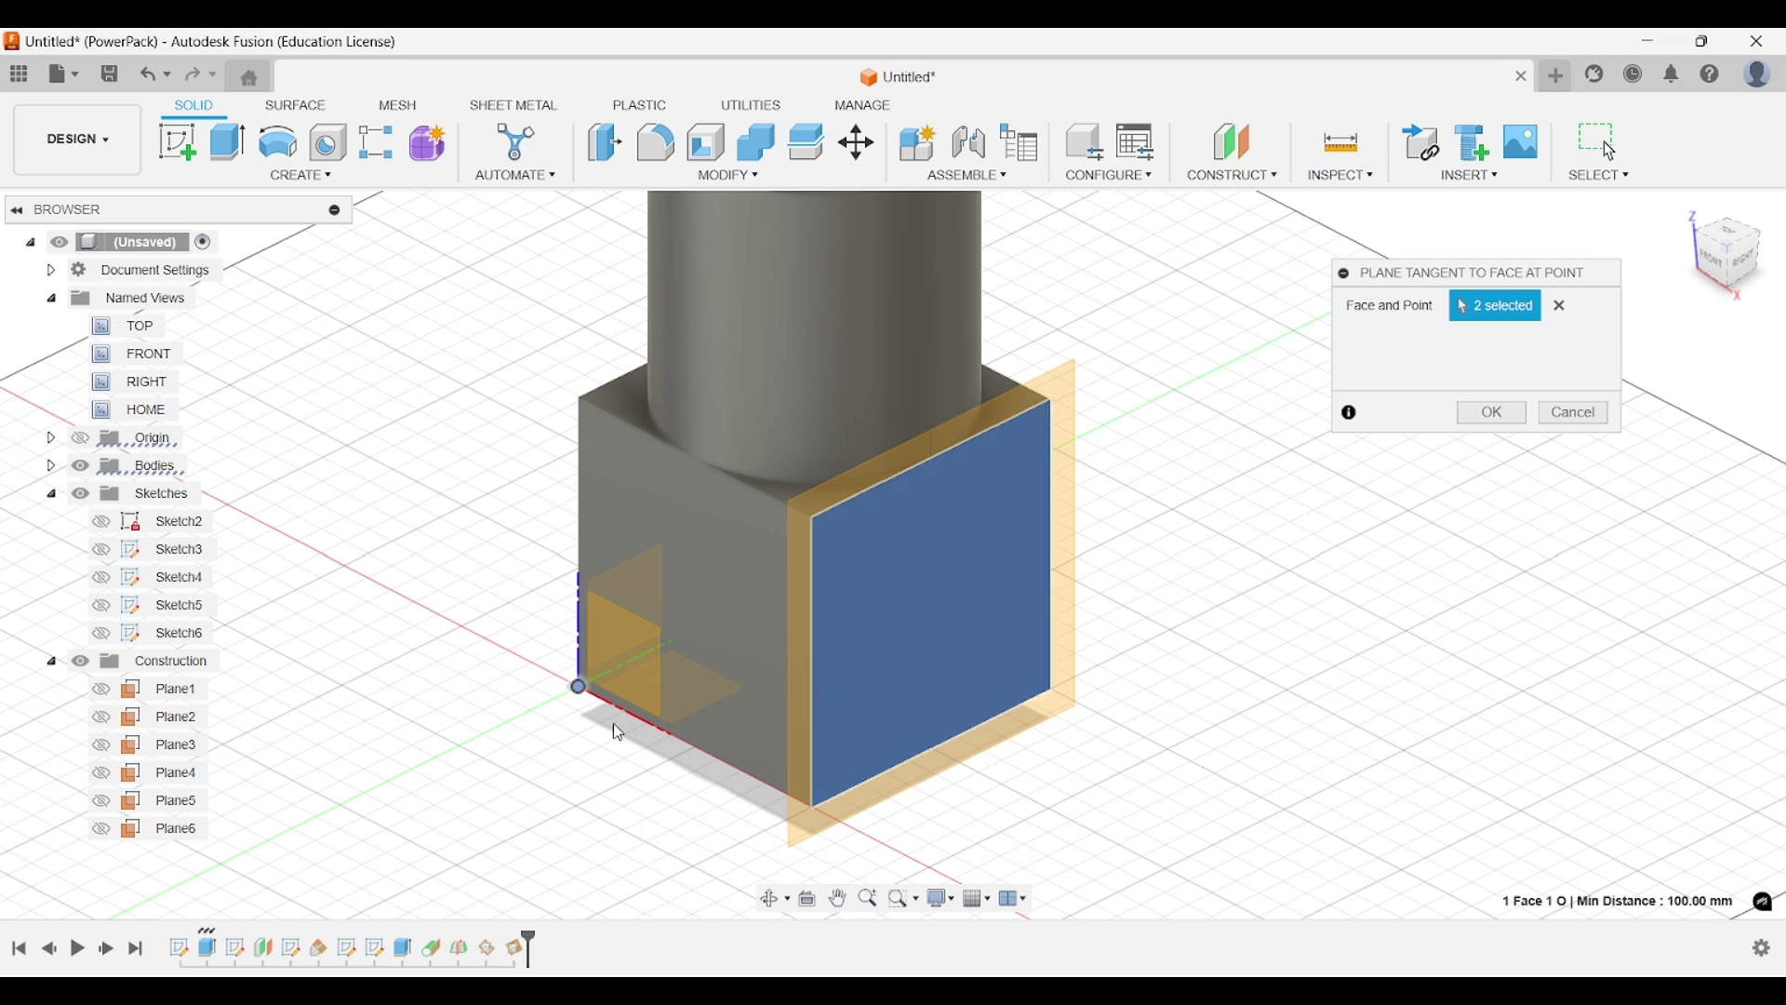
# Try the cube's front left top corner and the right face's front bottom corner as the tangent plane's point, and deselect both.
pyautogui.click(578, 687)
pyautogui.click(578, 399)
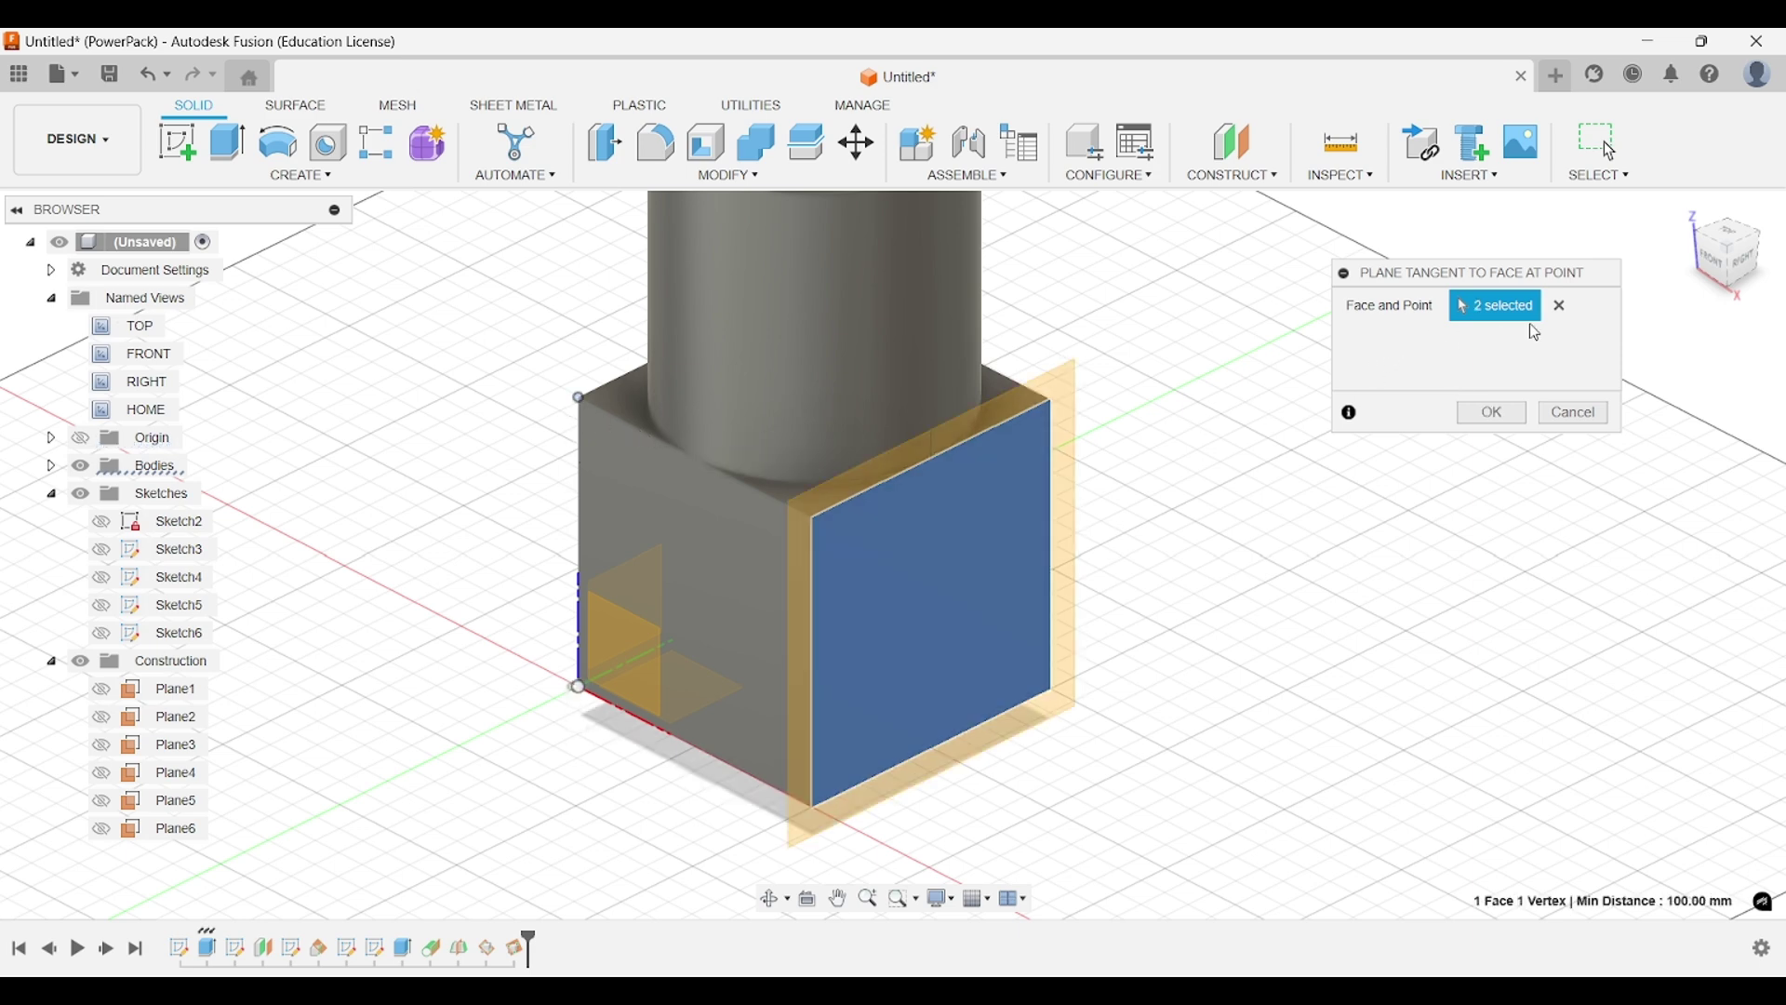
pyautogui.click(579, 401)
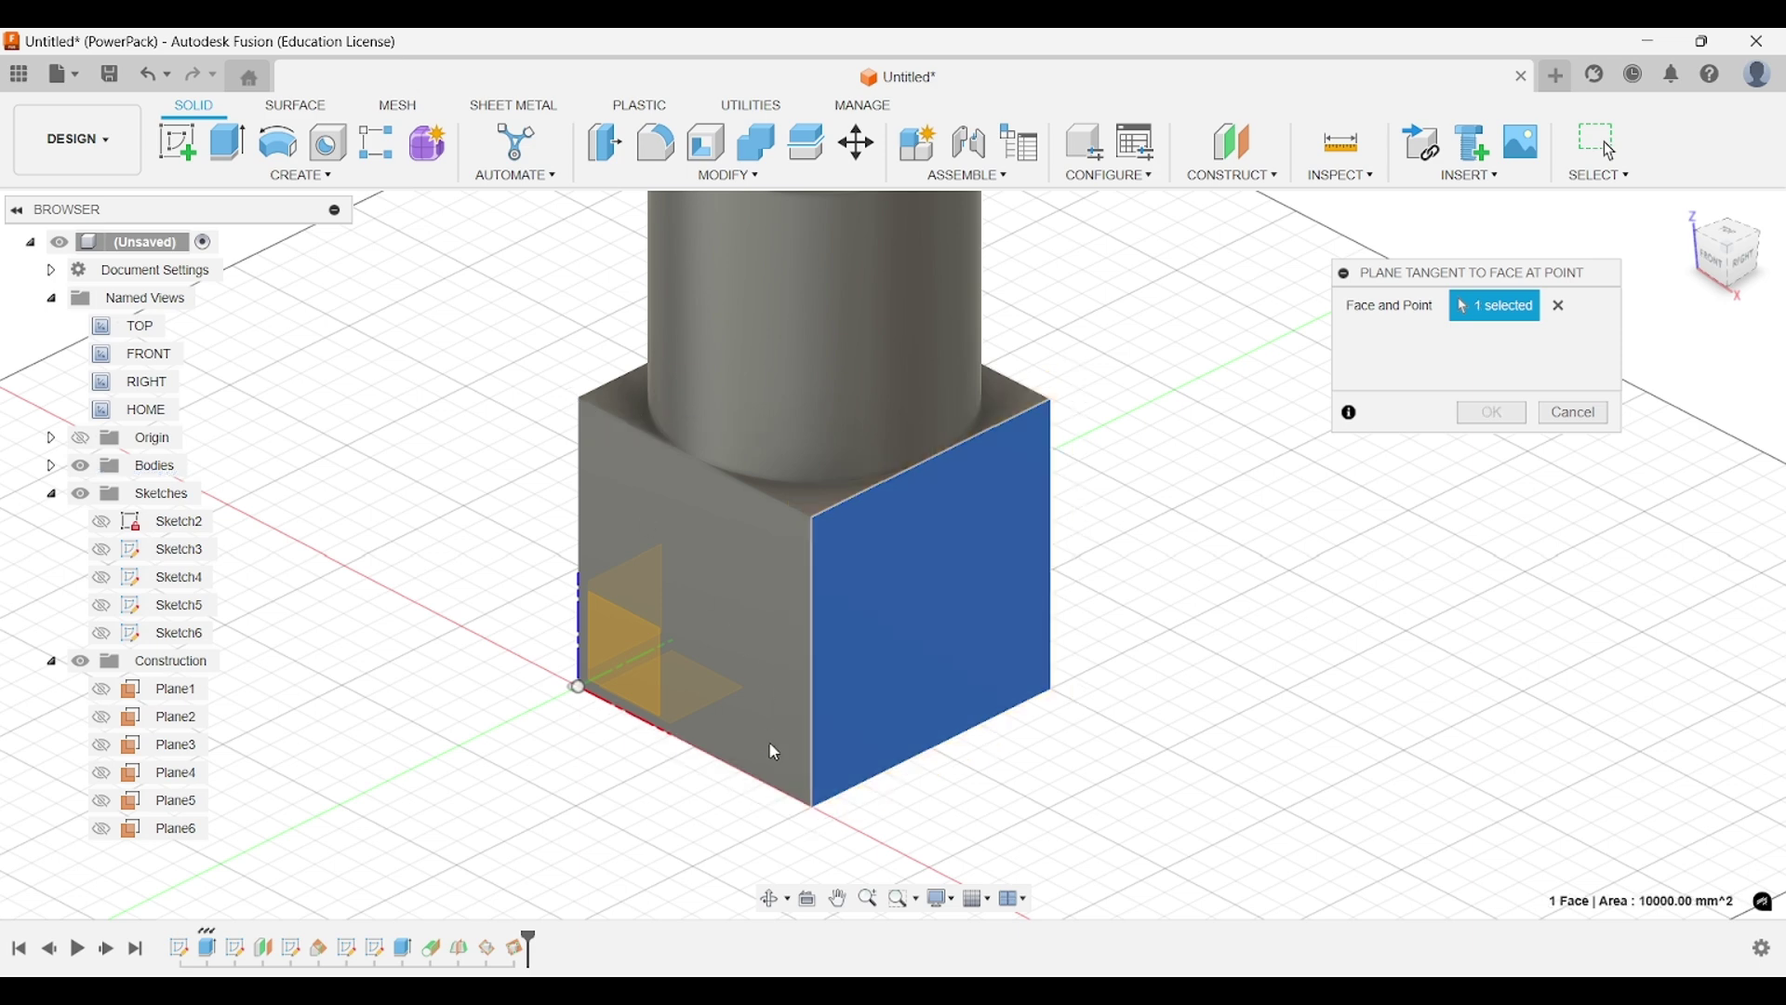
pyautogui.click(814, 806)
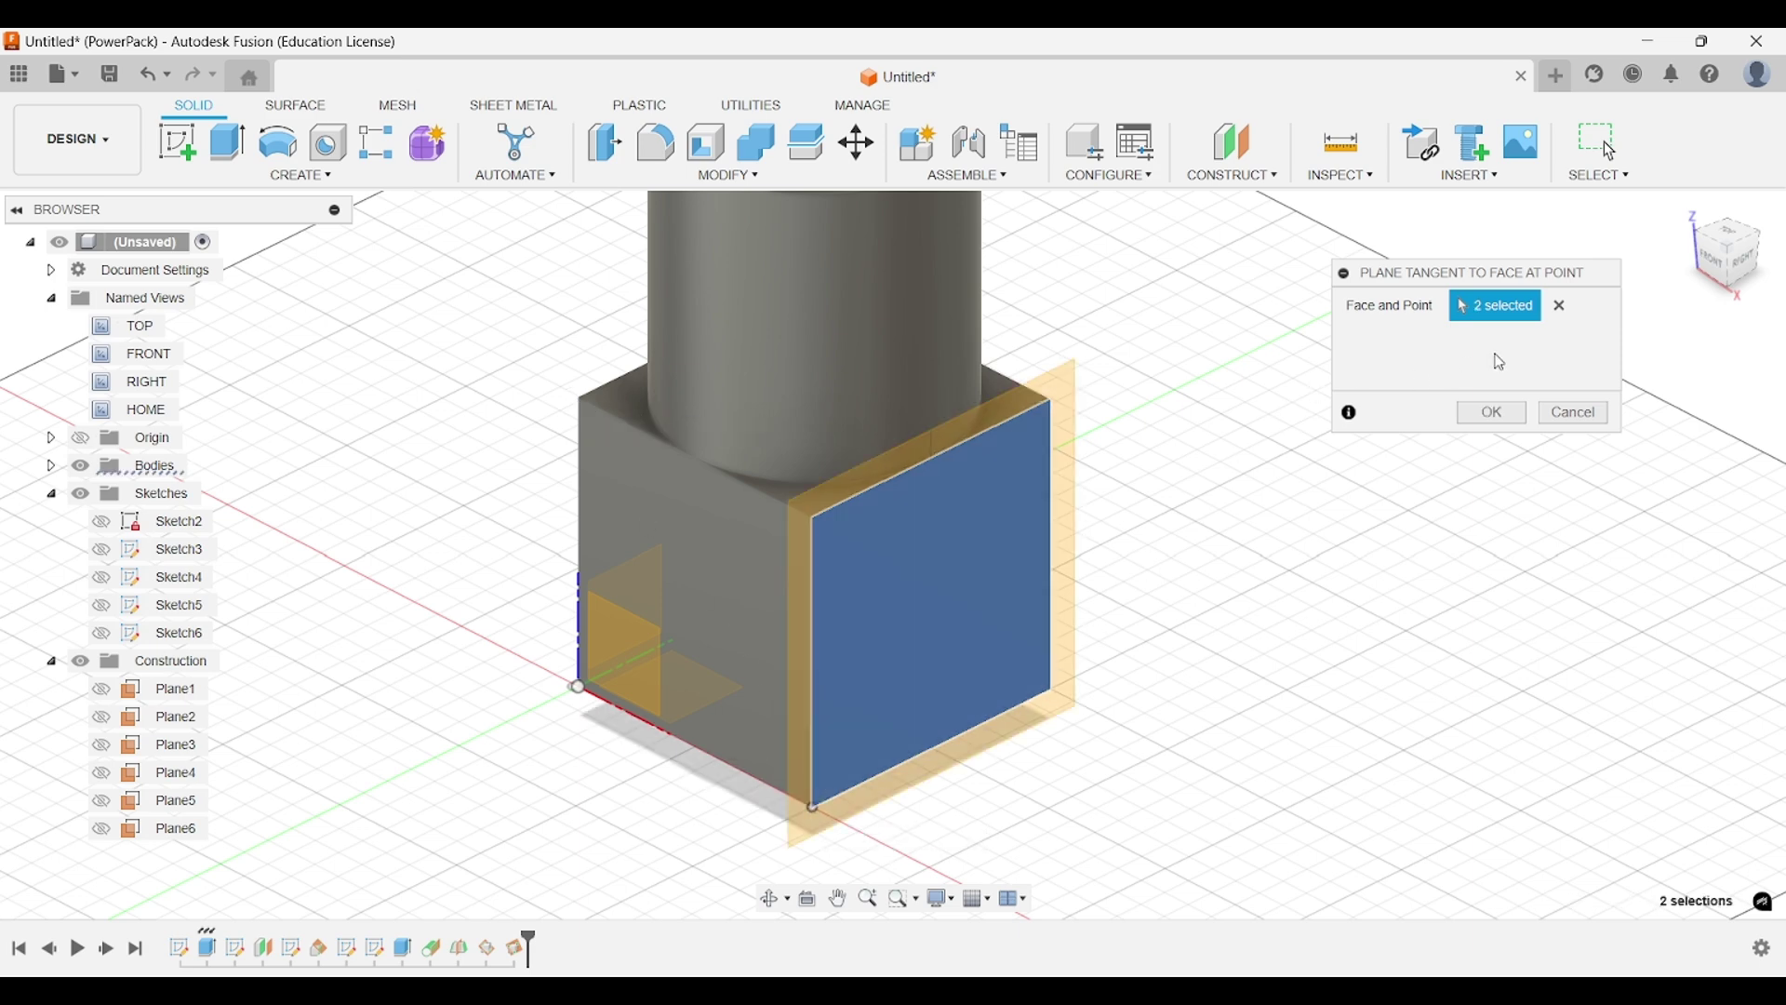
pyautogui.click(813, 806)
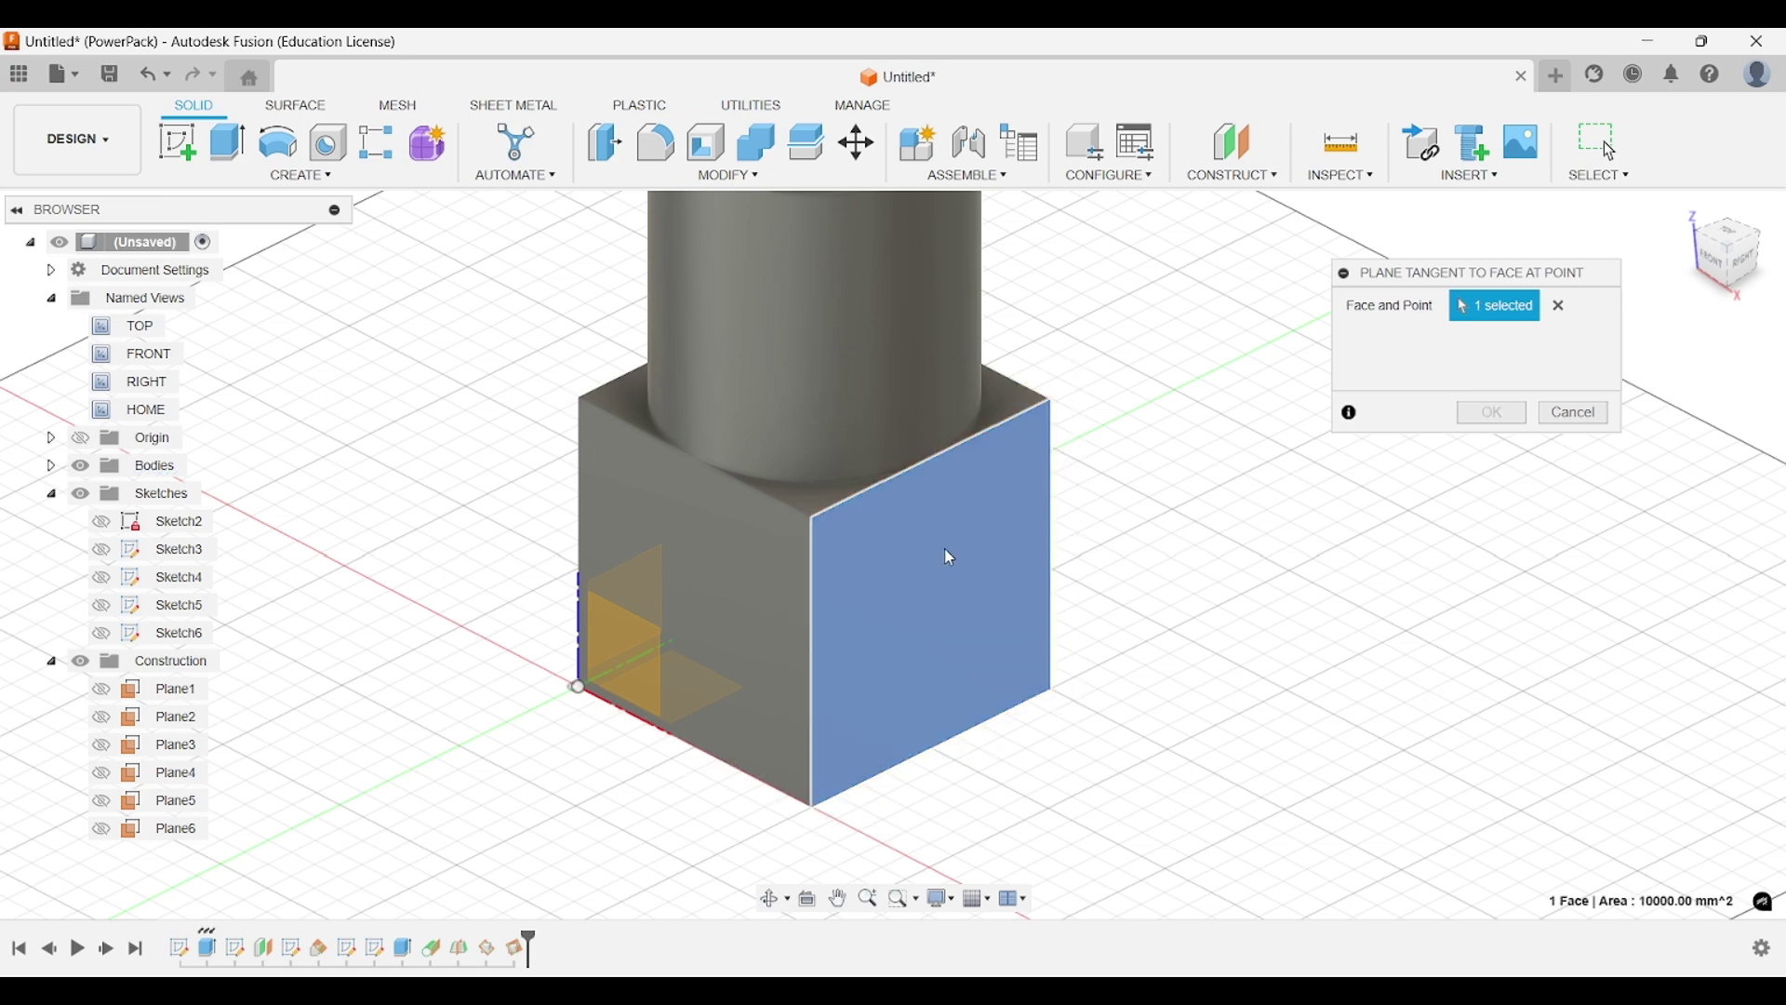
# Try the cube's rear left top corner and the right face's rear top corner as the point, and clear the face and point selection.
pyautogui.keyDown('shift'); pyautogui.moveTo(949, 554); pyautogui.dragTo(925, 559, button='middle'); pyautogui.keyUp('shift')
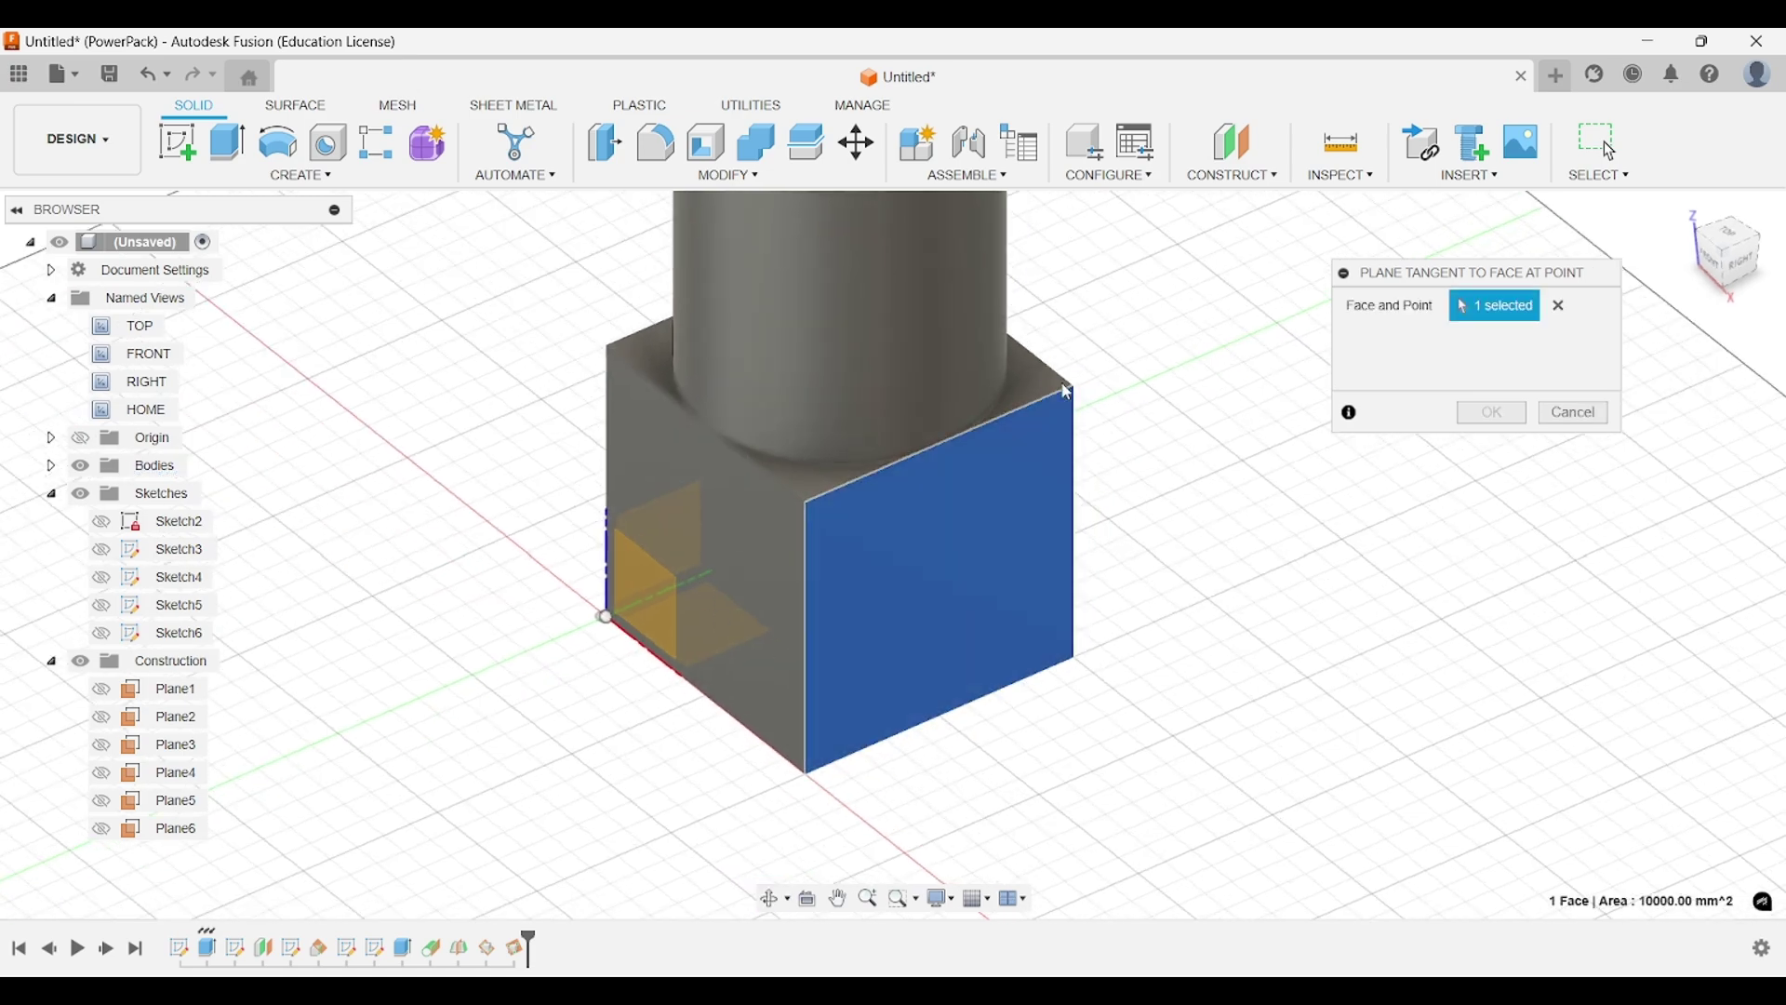
pyautogui.keyDown('shift'); pyautogui.moveTo(1126, 451); pyautogui.dragTo(841, 435, button='middle'); pyautogui.keyUp('shift')
pyautogui.moveTo(991, 454); pyautogui.dragTo(722, 450, button='middle')
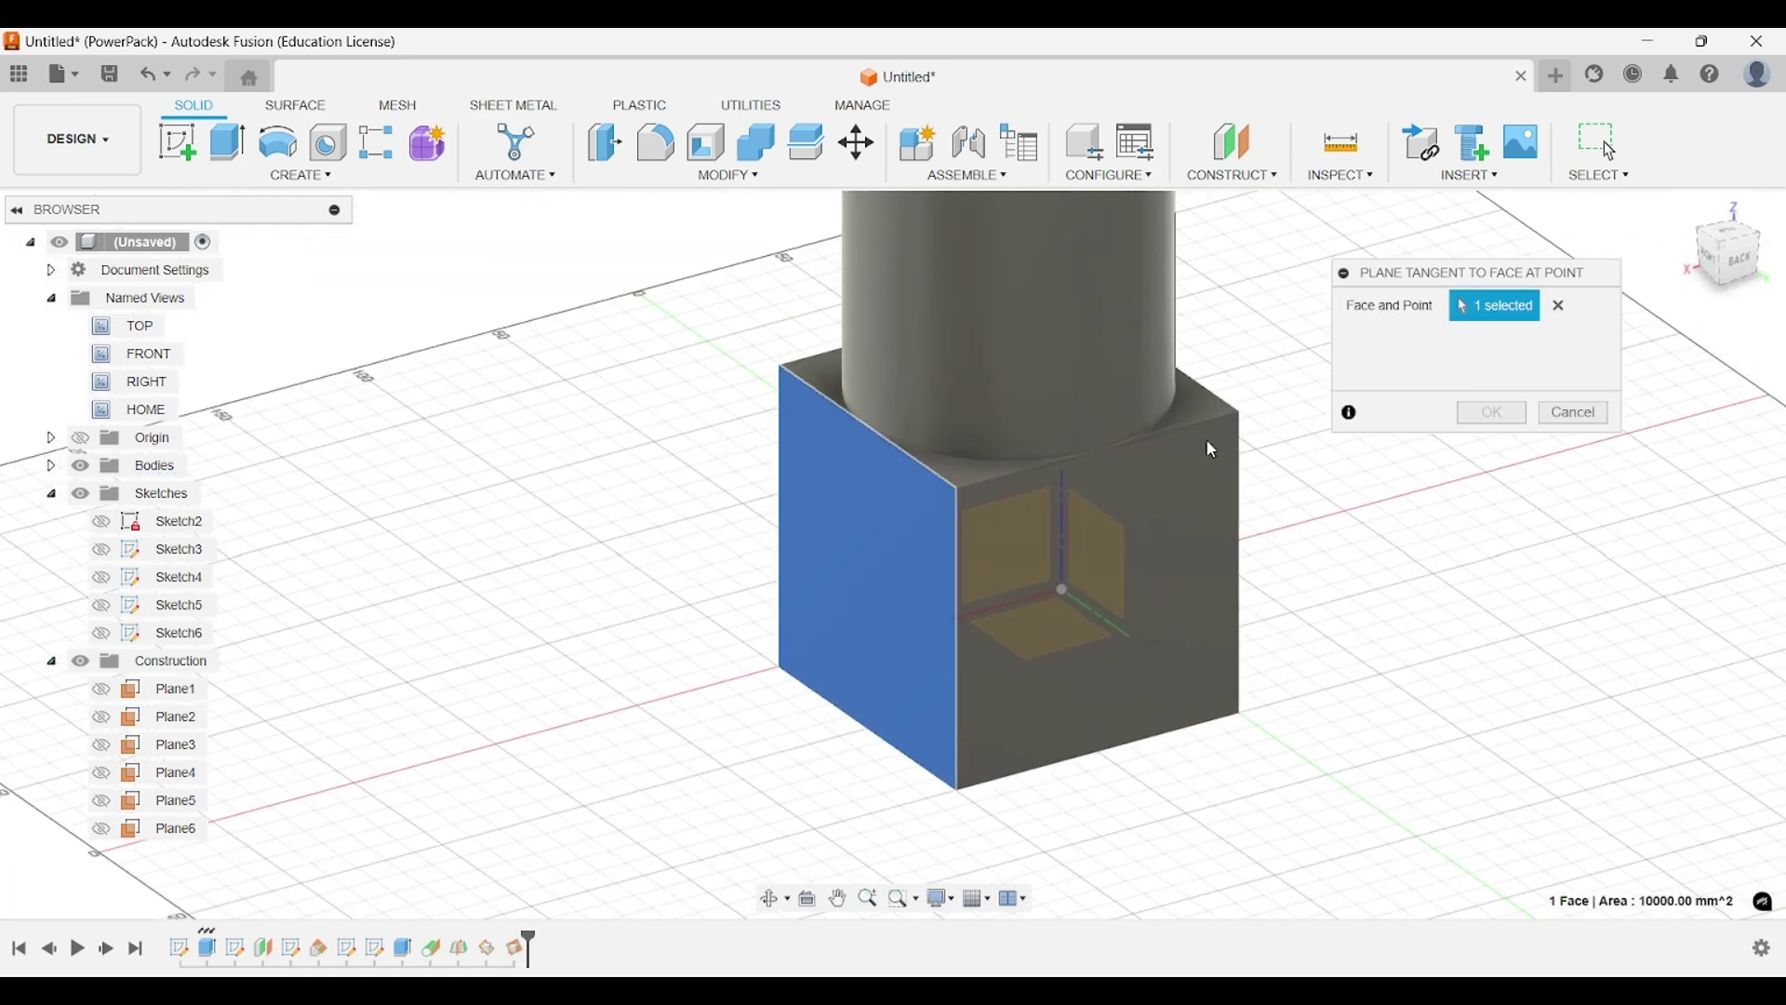
pyautogui.click(1237, 418)
pyautogui.moveTo(1106, 476); pyautogui.dragTo(887, 473, button='middle')
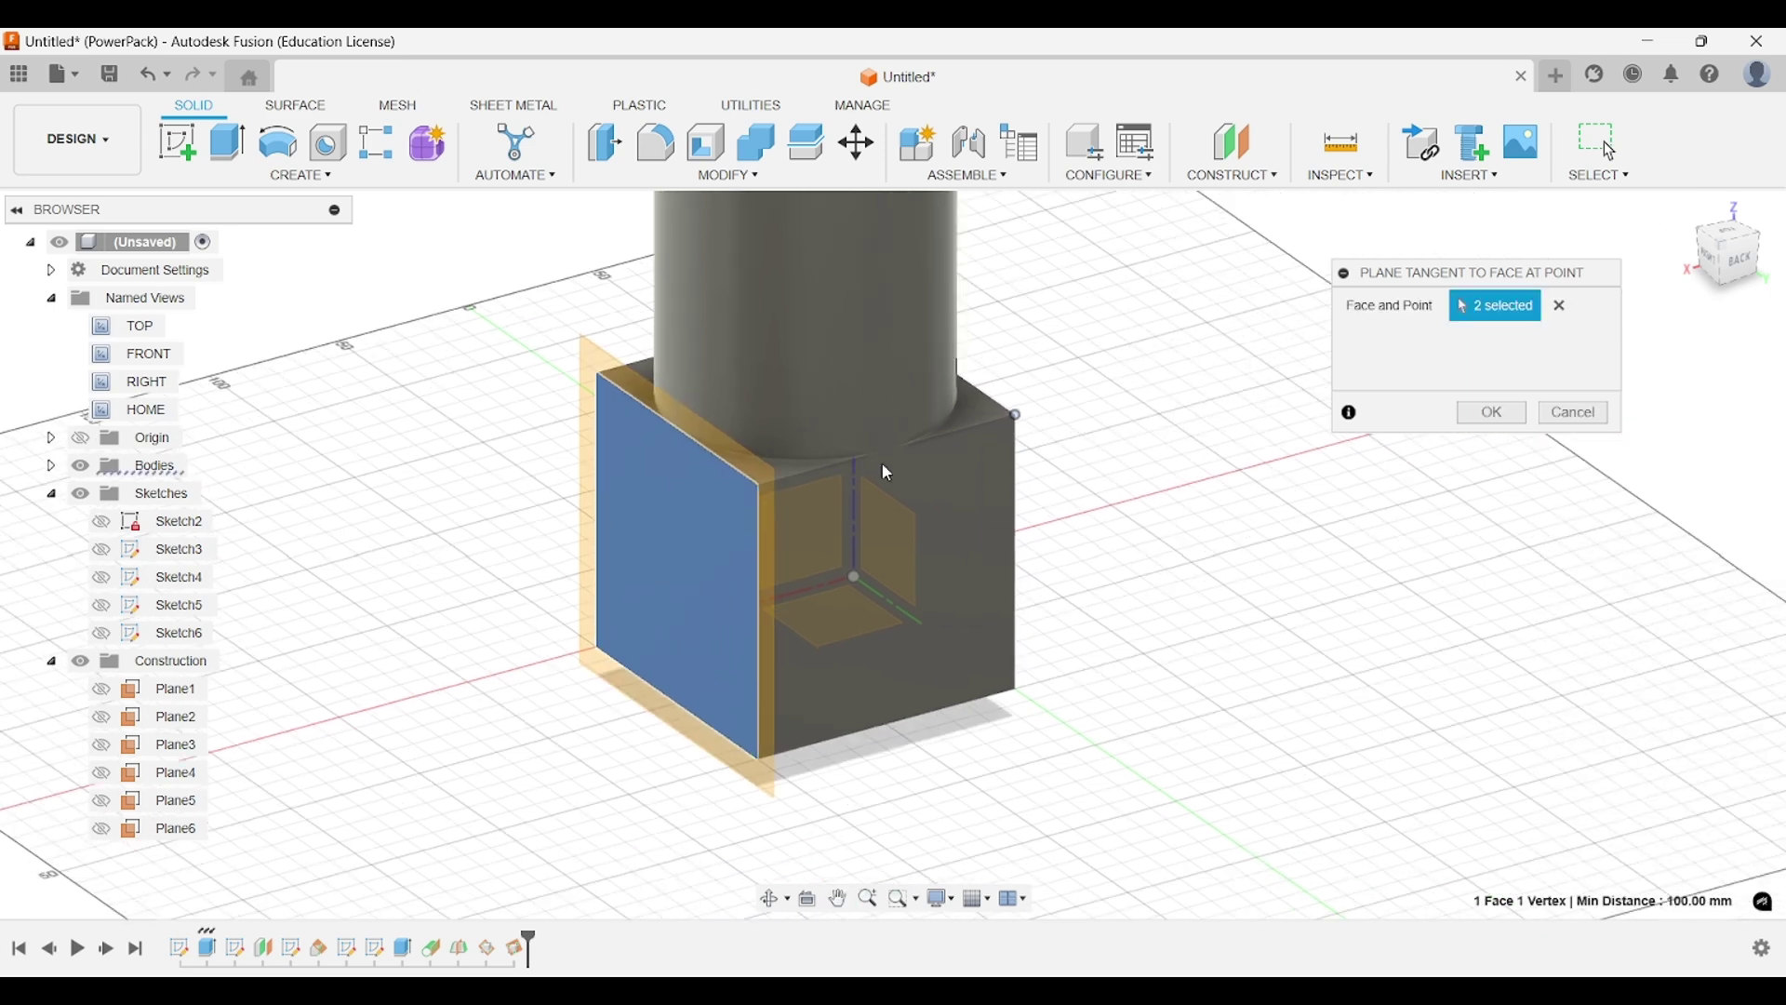
pyautogui.click(1017, 412)
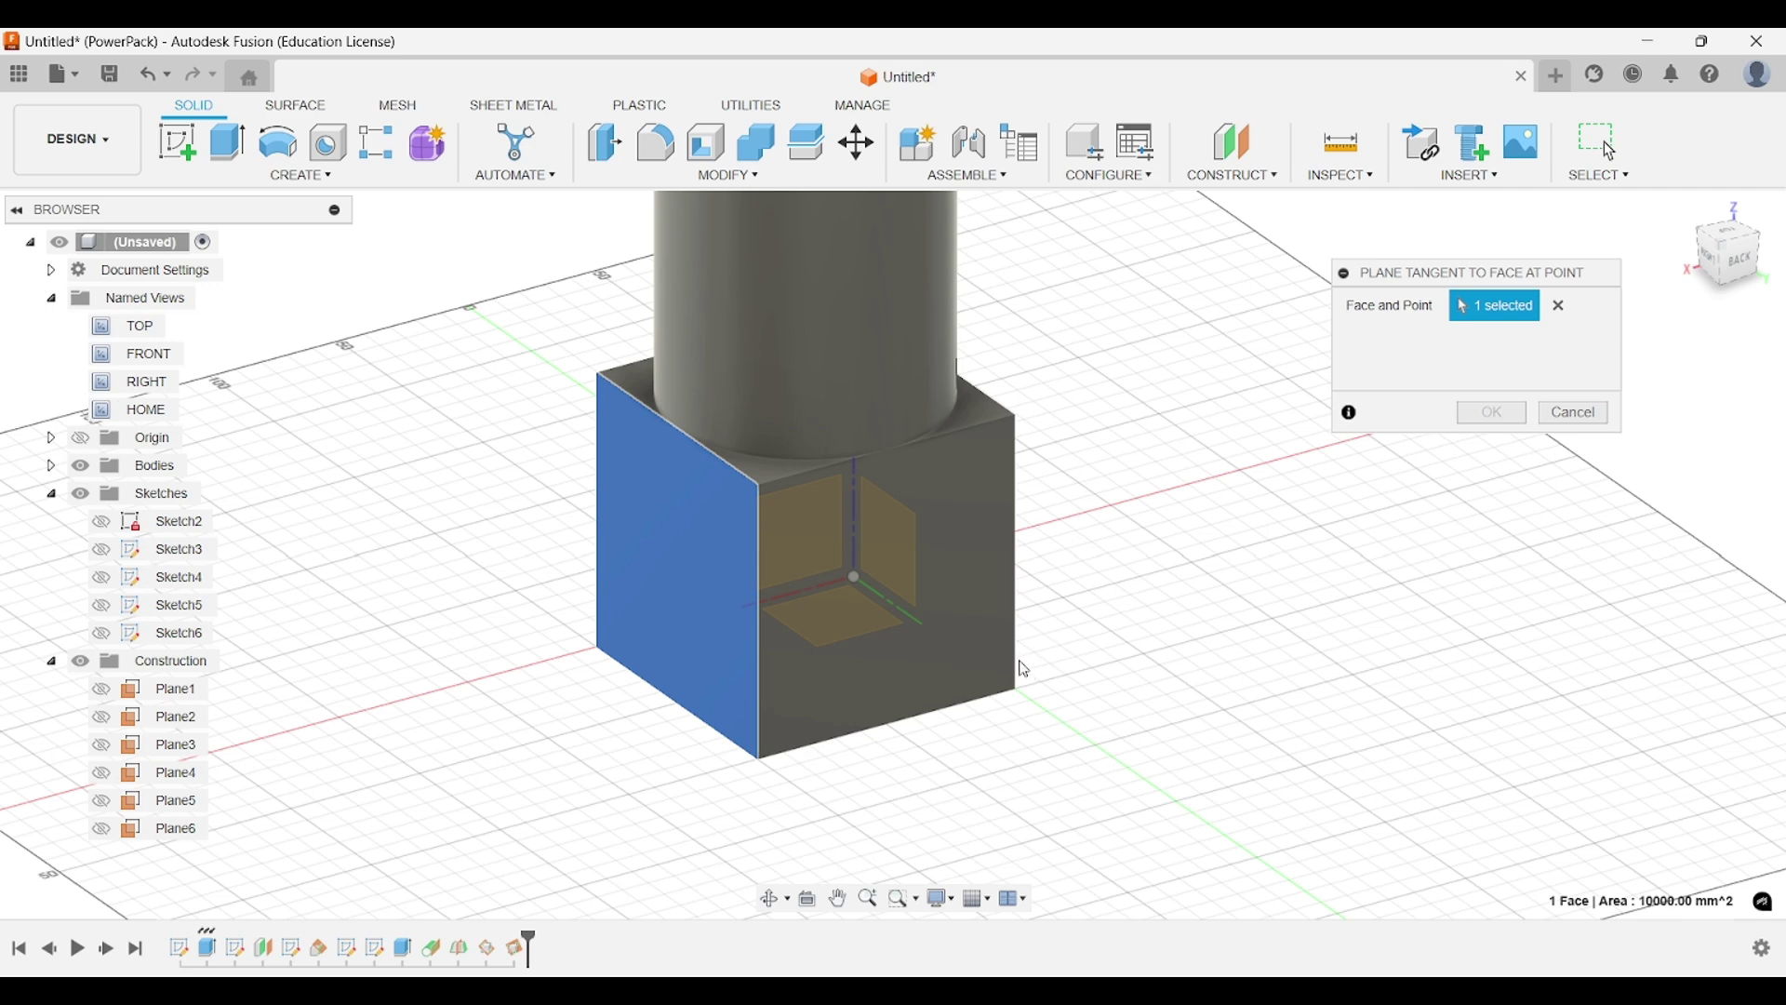
pyautogui.click(759, 485)
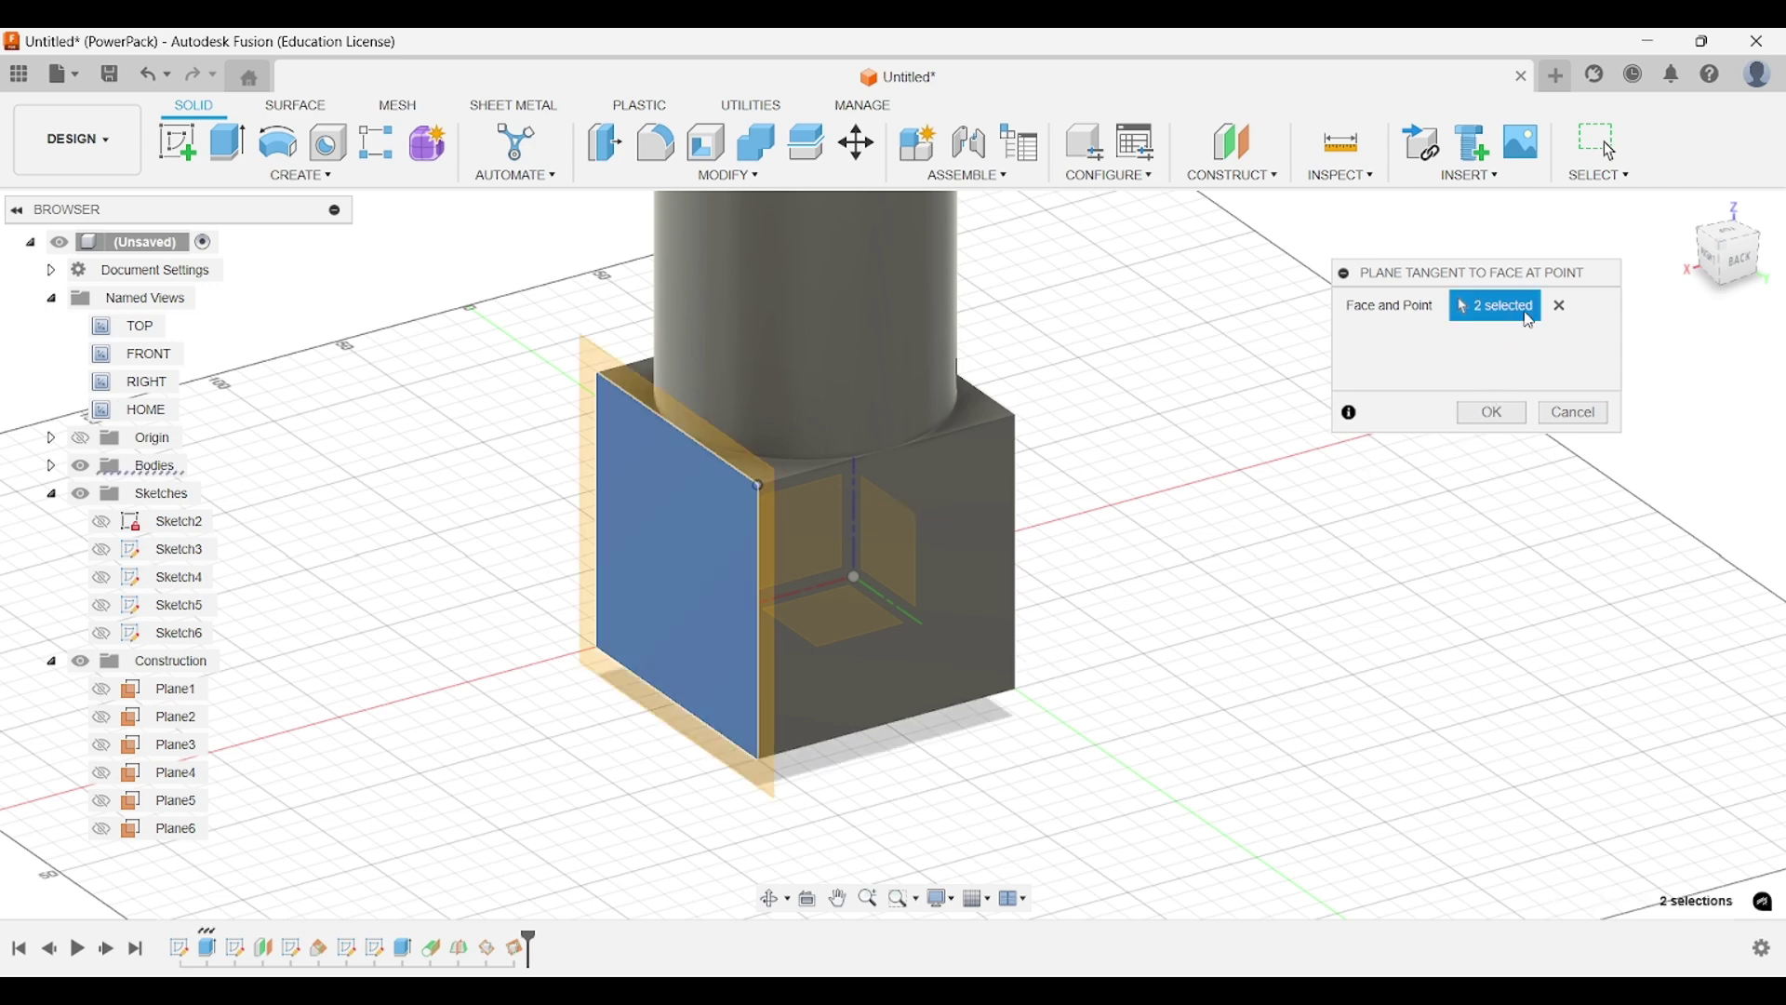
pyautogui.click(1563, 306)
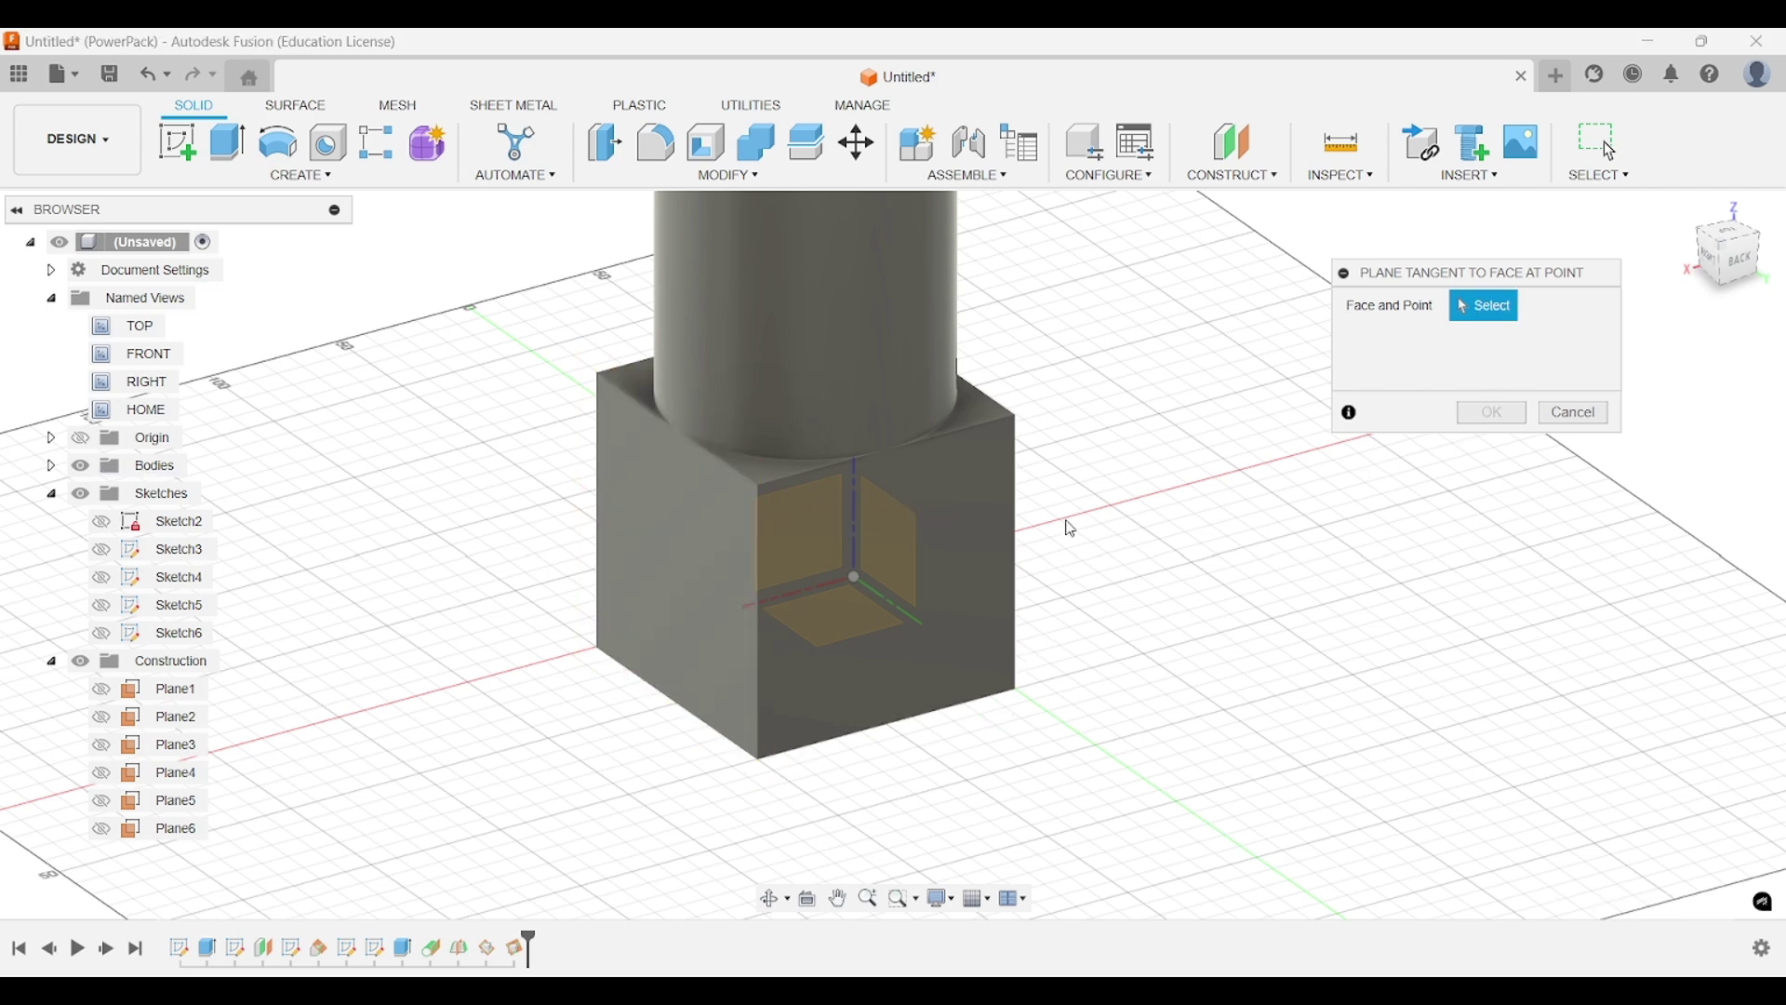
# Preview the tangent plane on the cube's rear face at the right face's front top corner, and clear the selection.
pyautogui.click(968, 521)
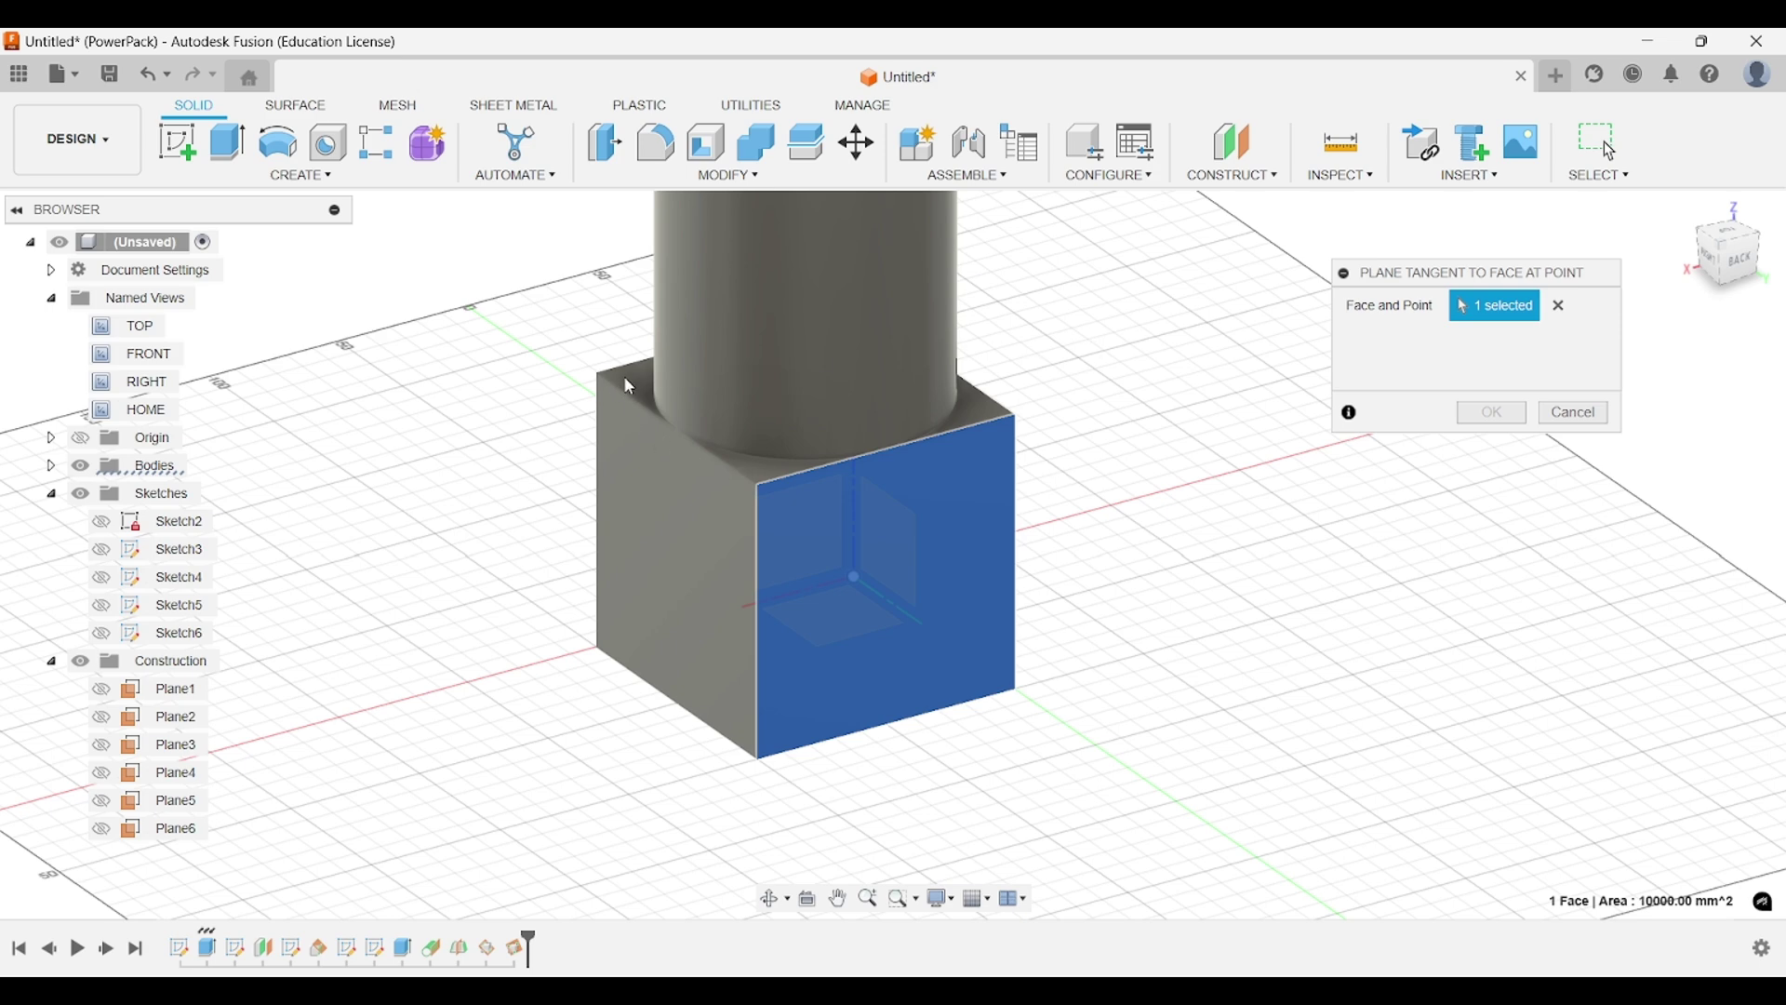
pyautogui.click(599, 374)
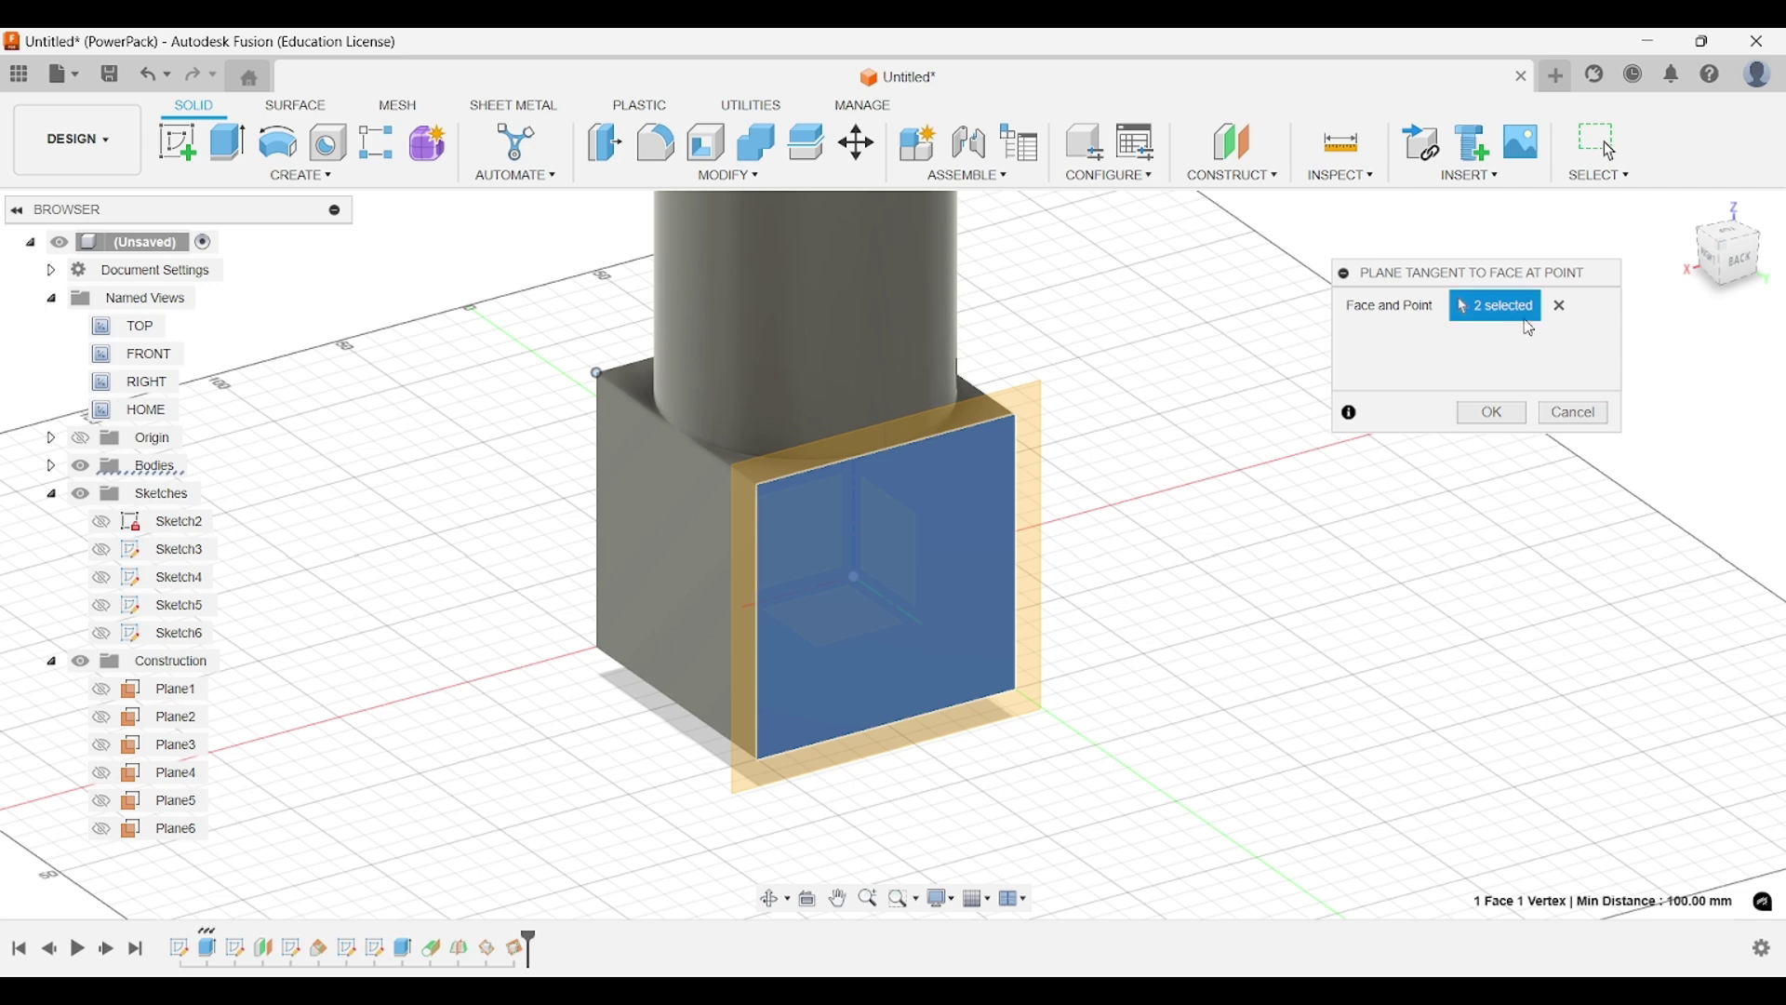
pyautogui.click(1561, 309)
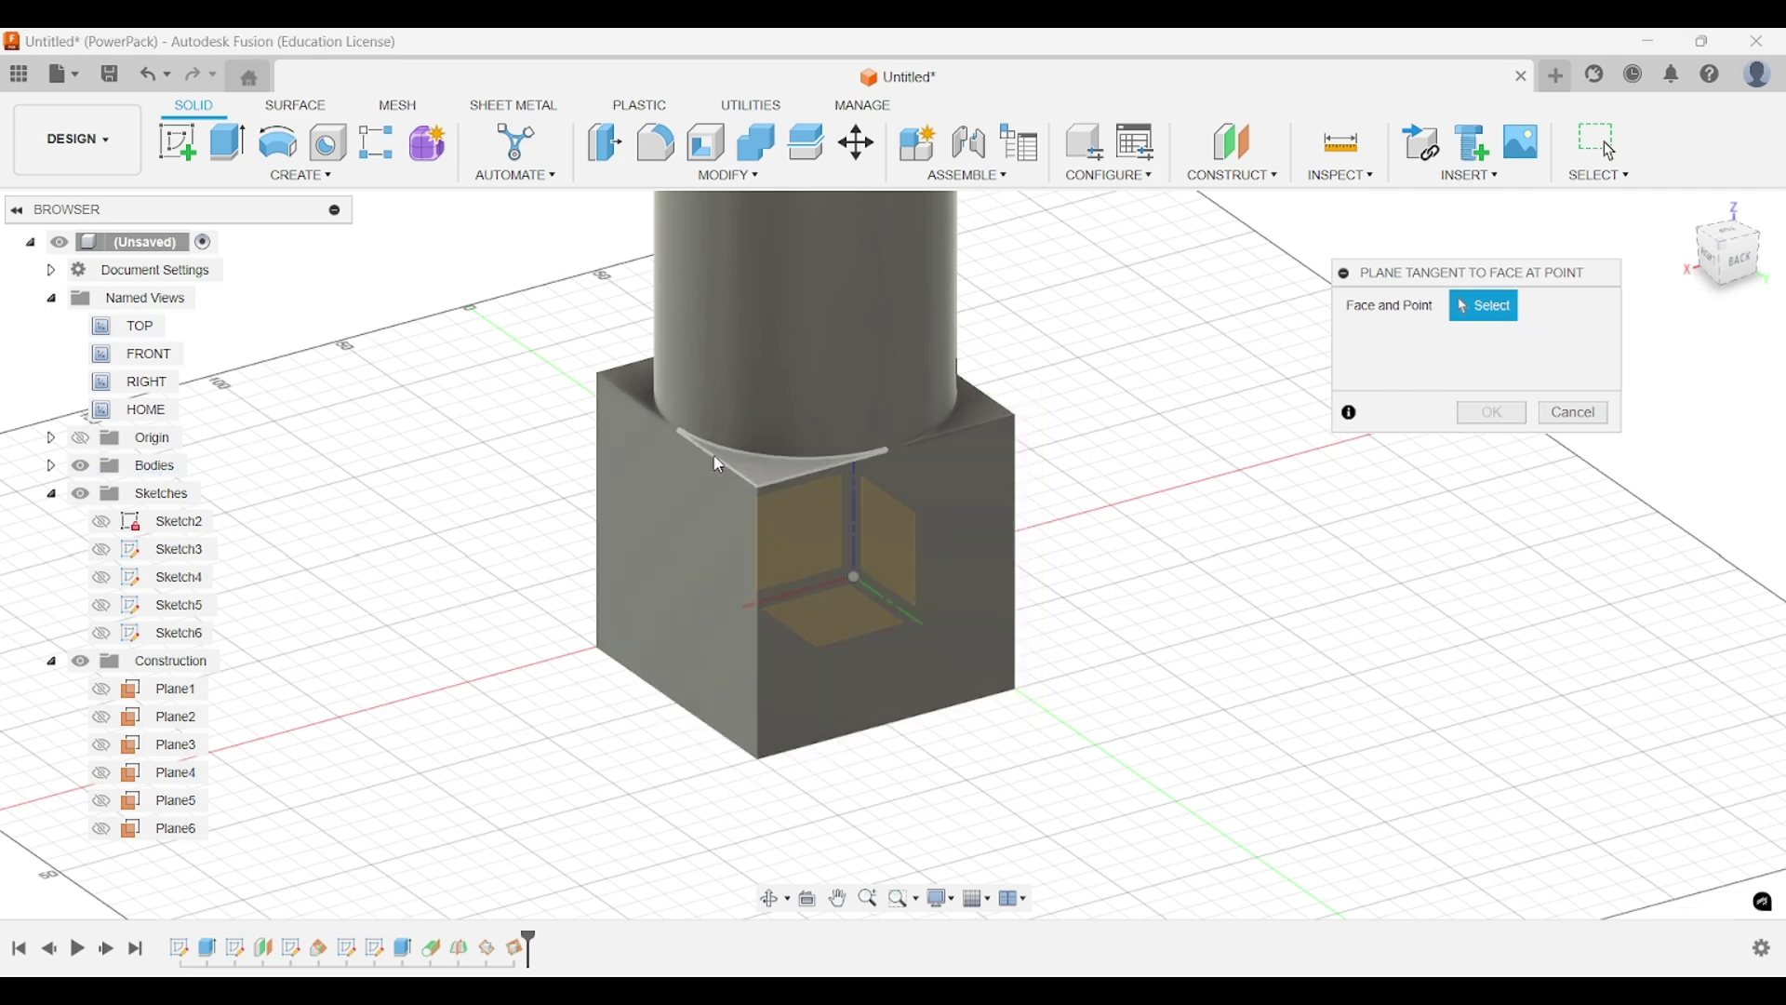
# Pick the cube's top face and the rear left bottom corner to preview a tangent plane on the top.
pyautogui.click(771, 472)
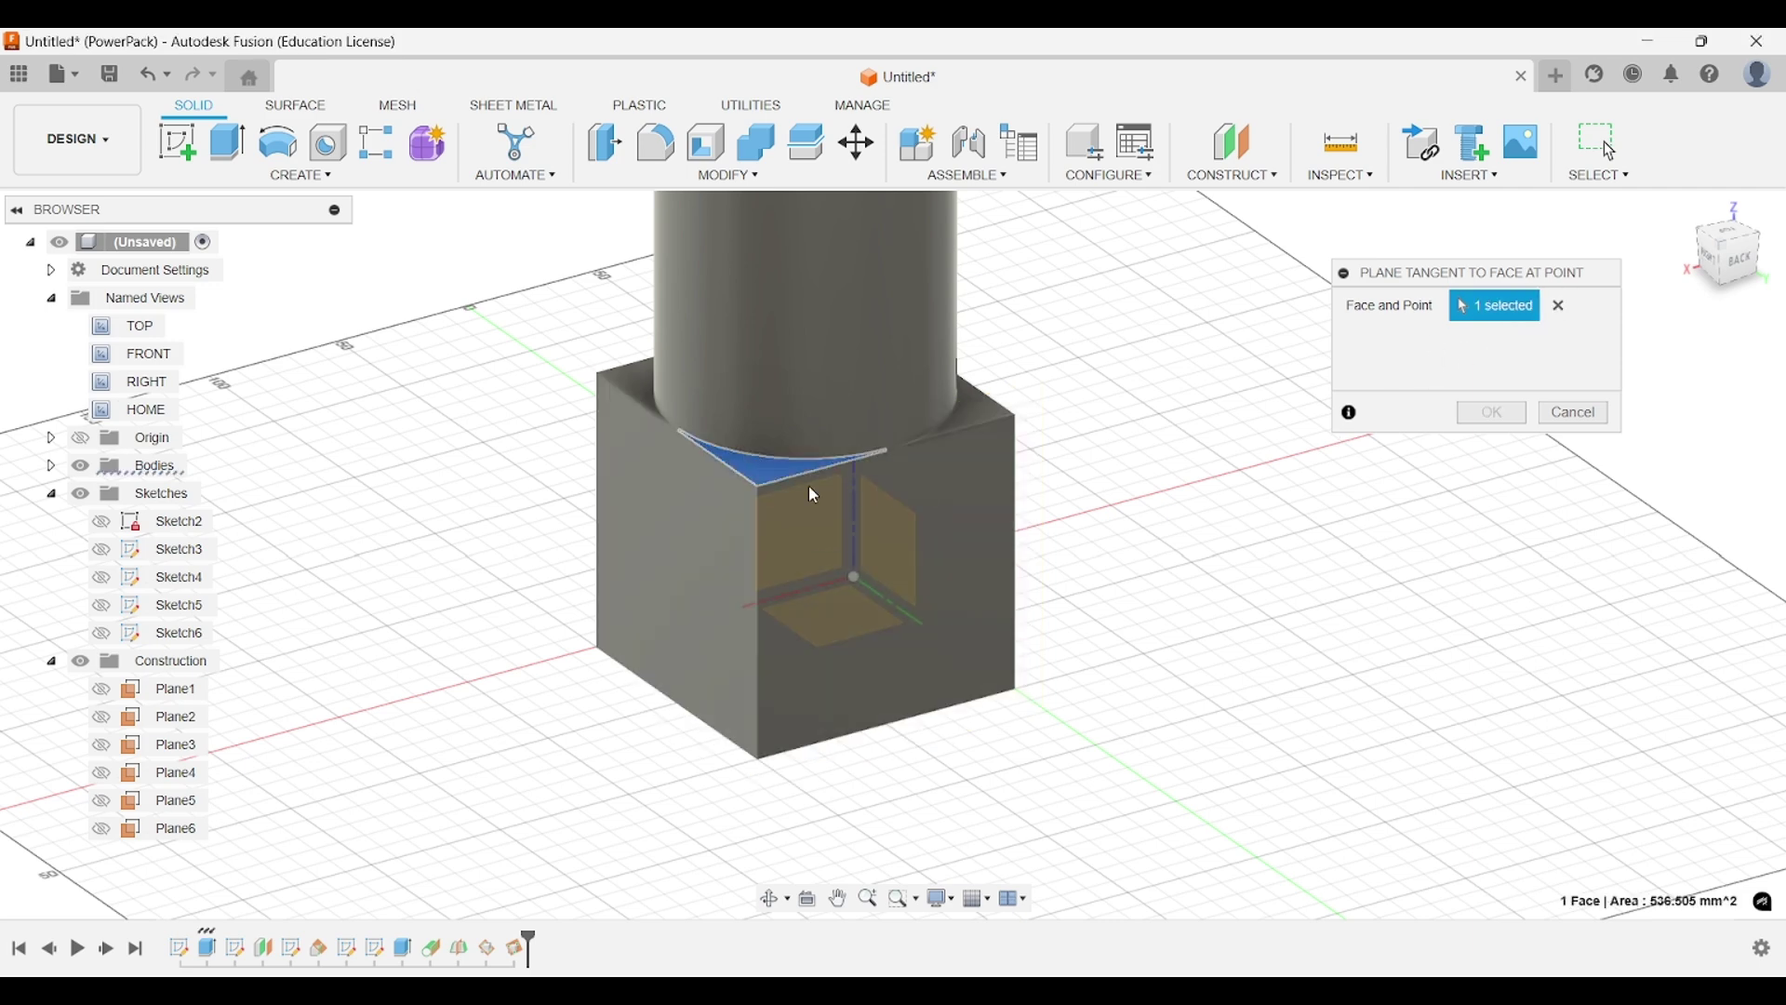
pyautogui.click(1017, 692)
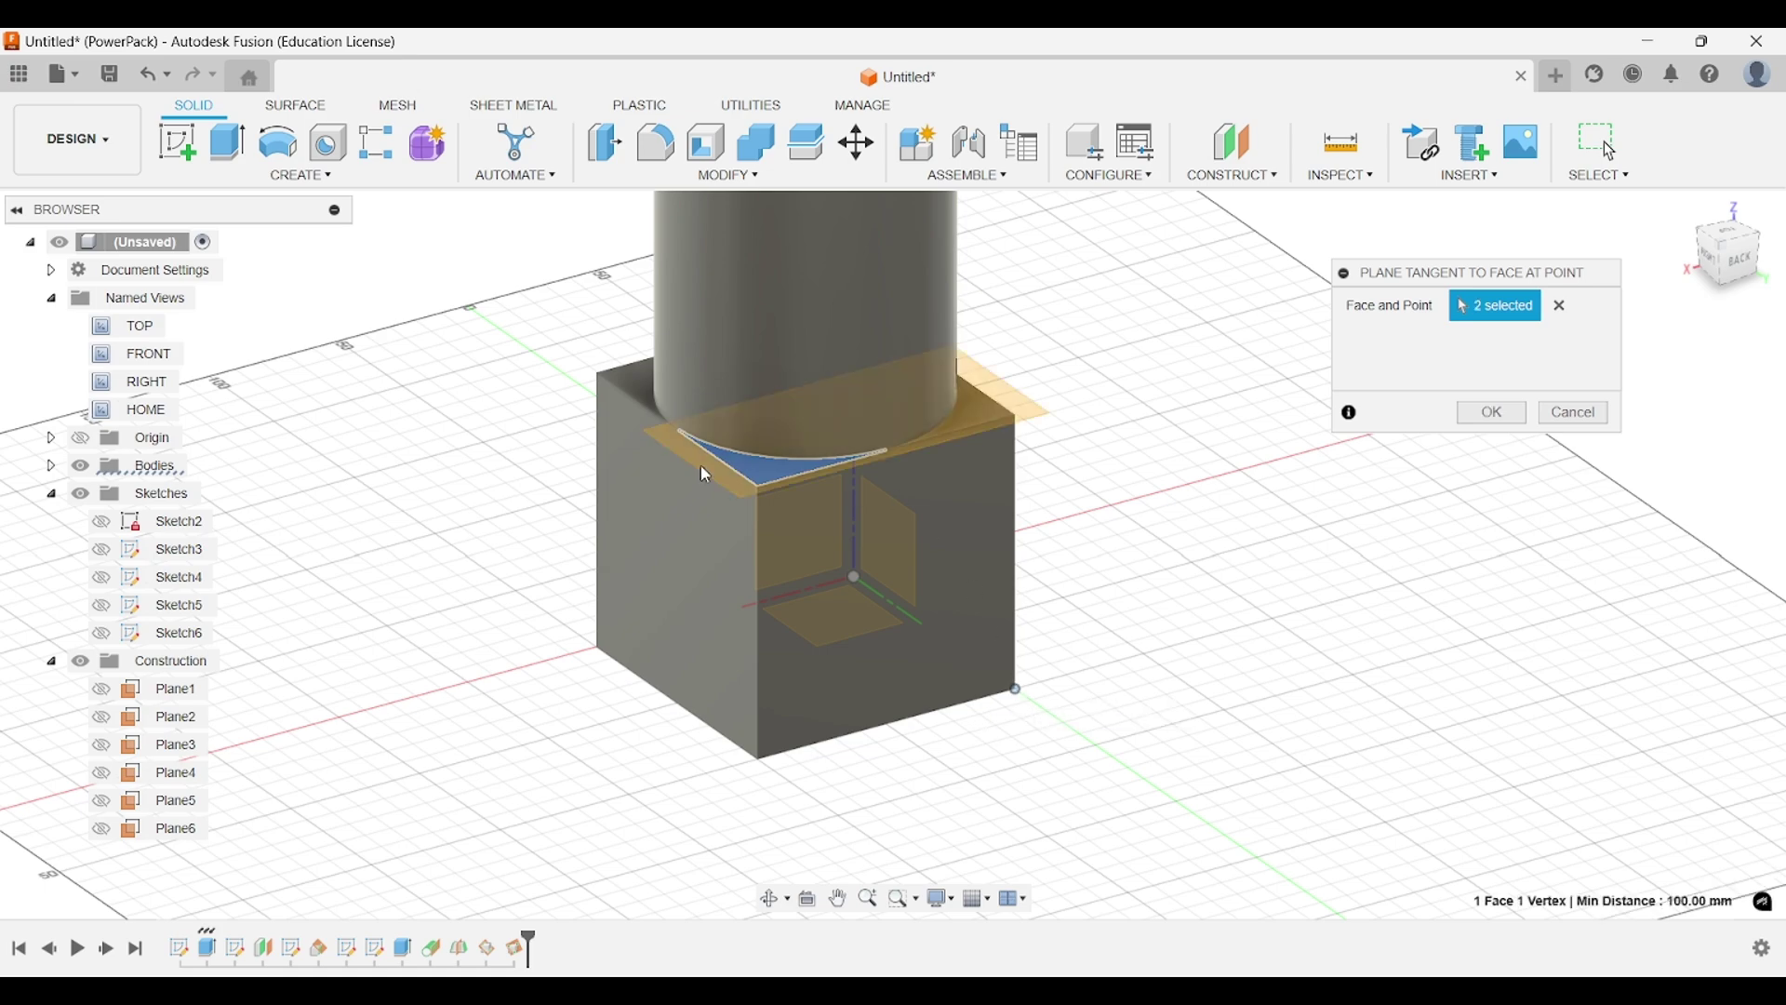
pyautogui.keyDown('shift'); pyautogui.moveTo(946, 455); pyautogui.dragTo(994, 675, button='middle'); pyautogui.keyUp('shift')
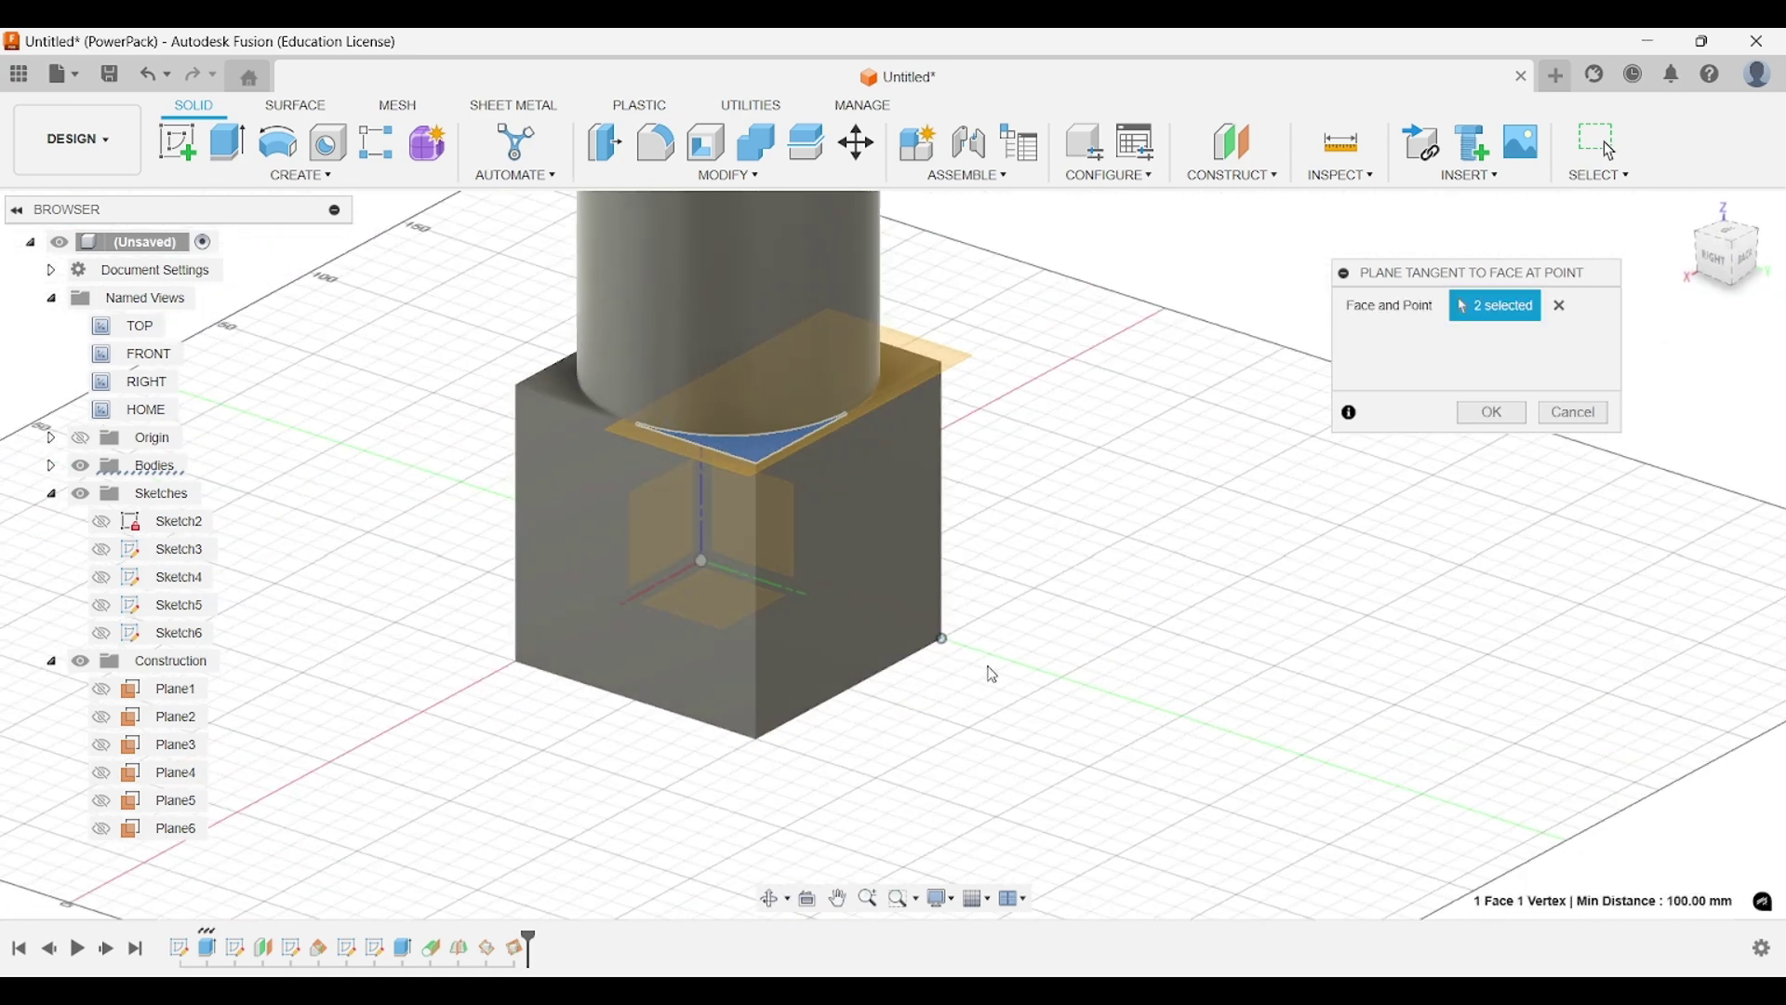
# Replace the rear left bottom corner with the right face's front top corner, and create the tangent plane on the cube's top face.
pyautogui.click(938, 642)
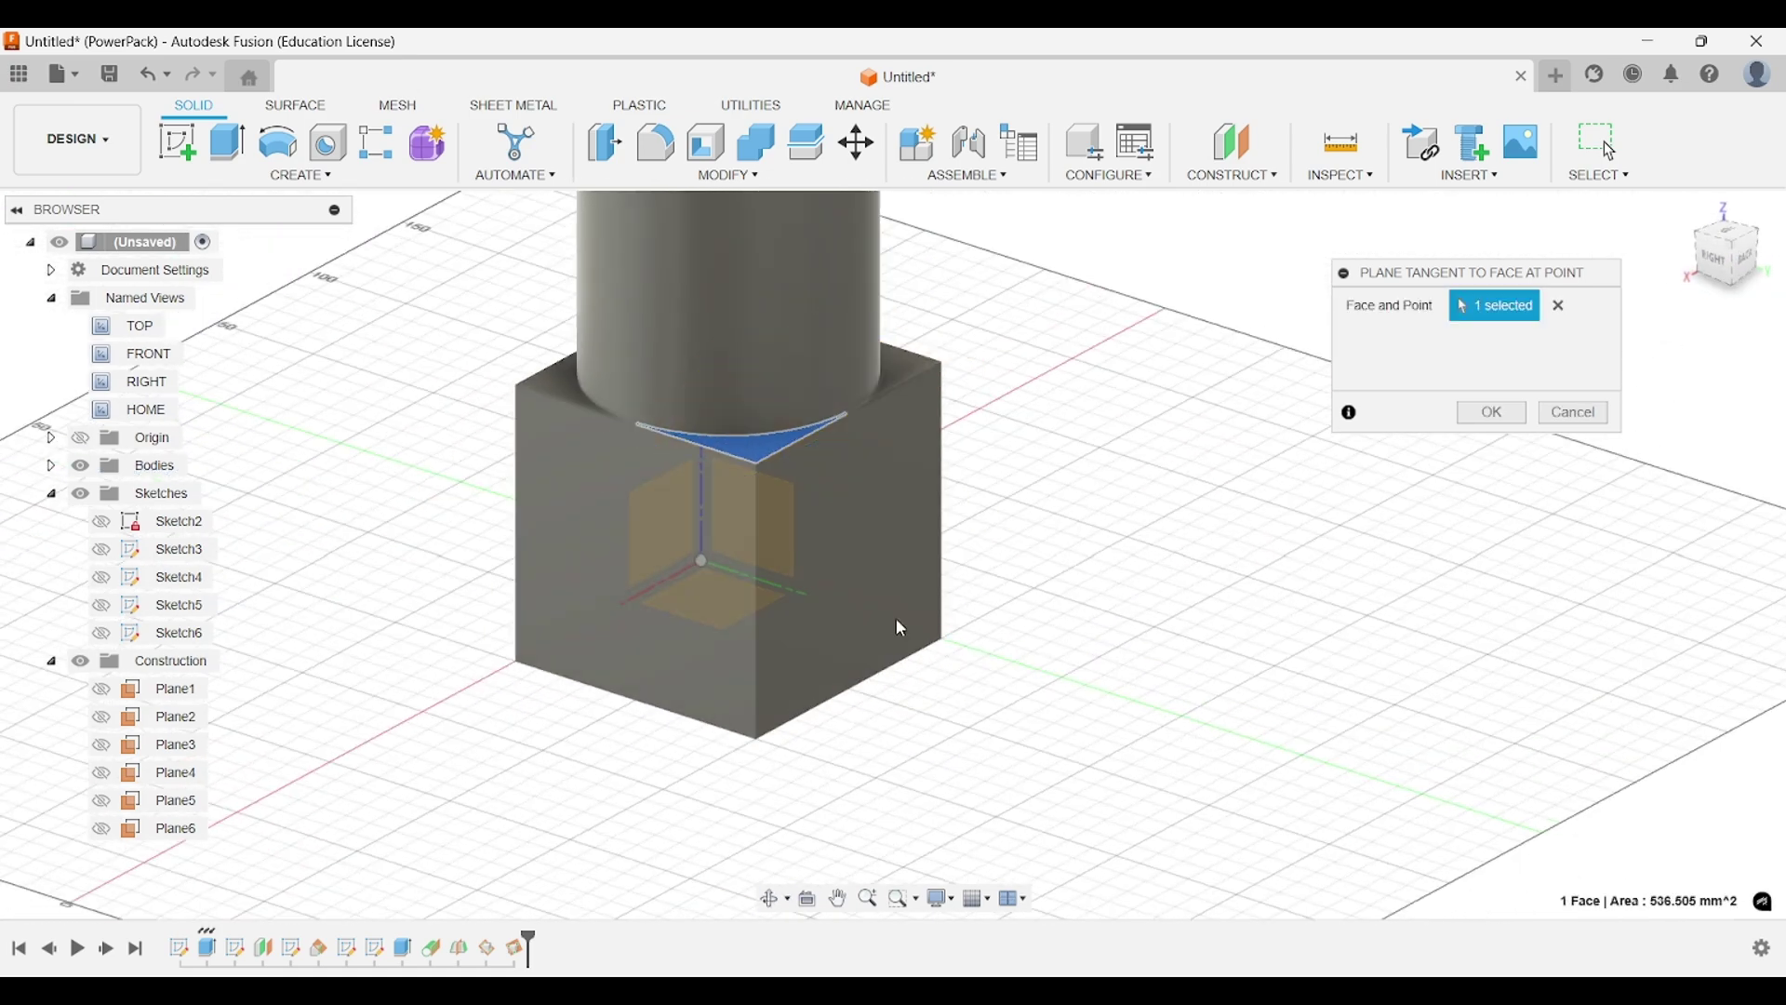
pyautogui.click(517, 385)
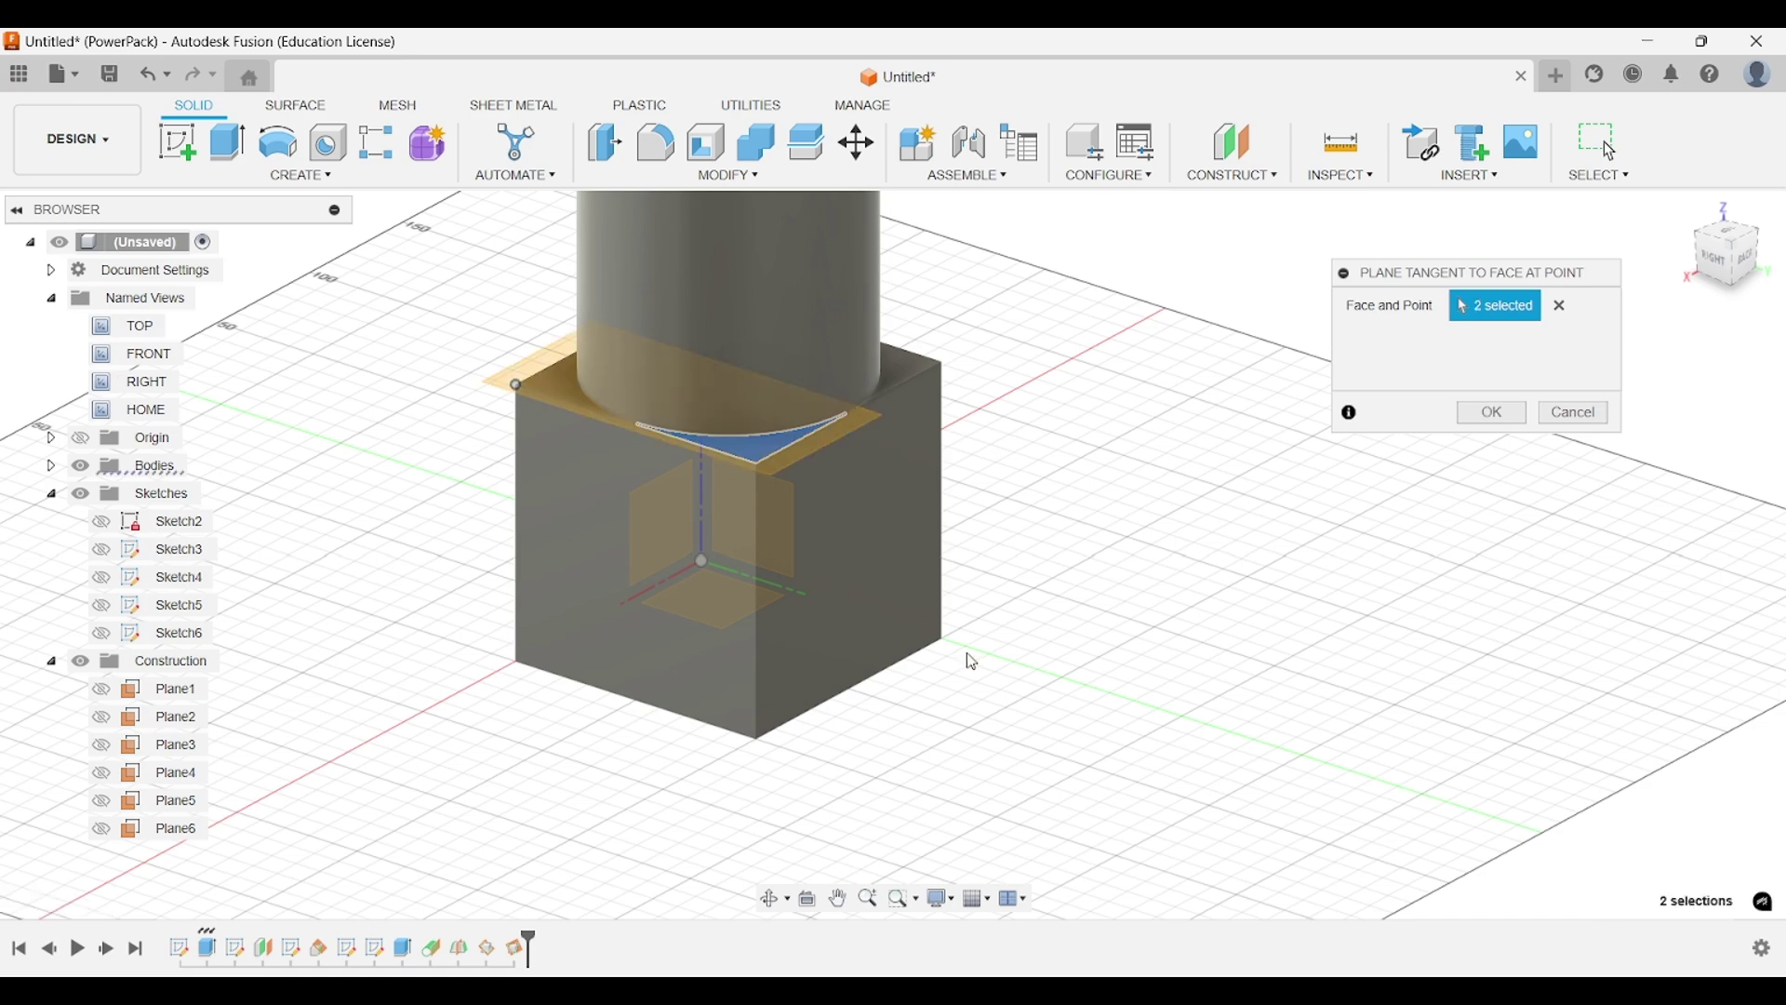
pyautogui.keyDown('shift'); pyautogui.moveTo(1018, 431); pyautogui.dragTo(1021, 494, button='middle'); pyautogui.keyUp('shift')
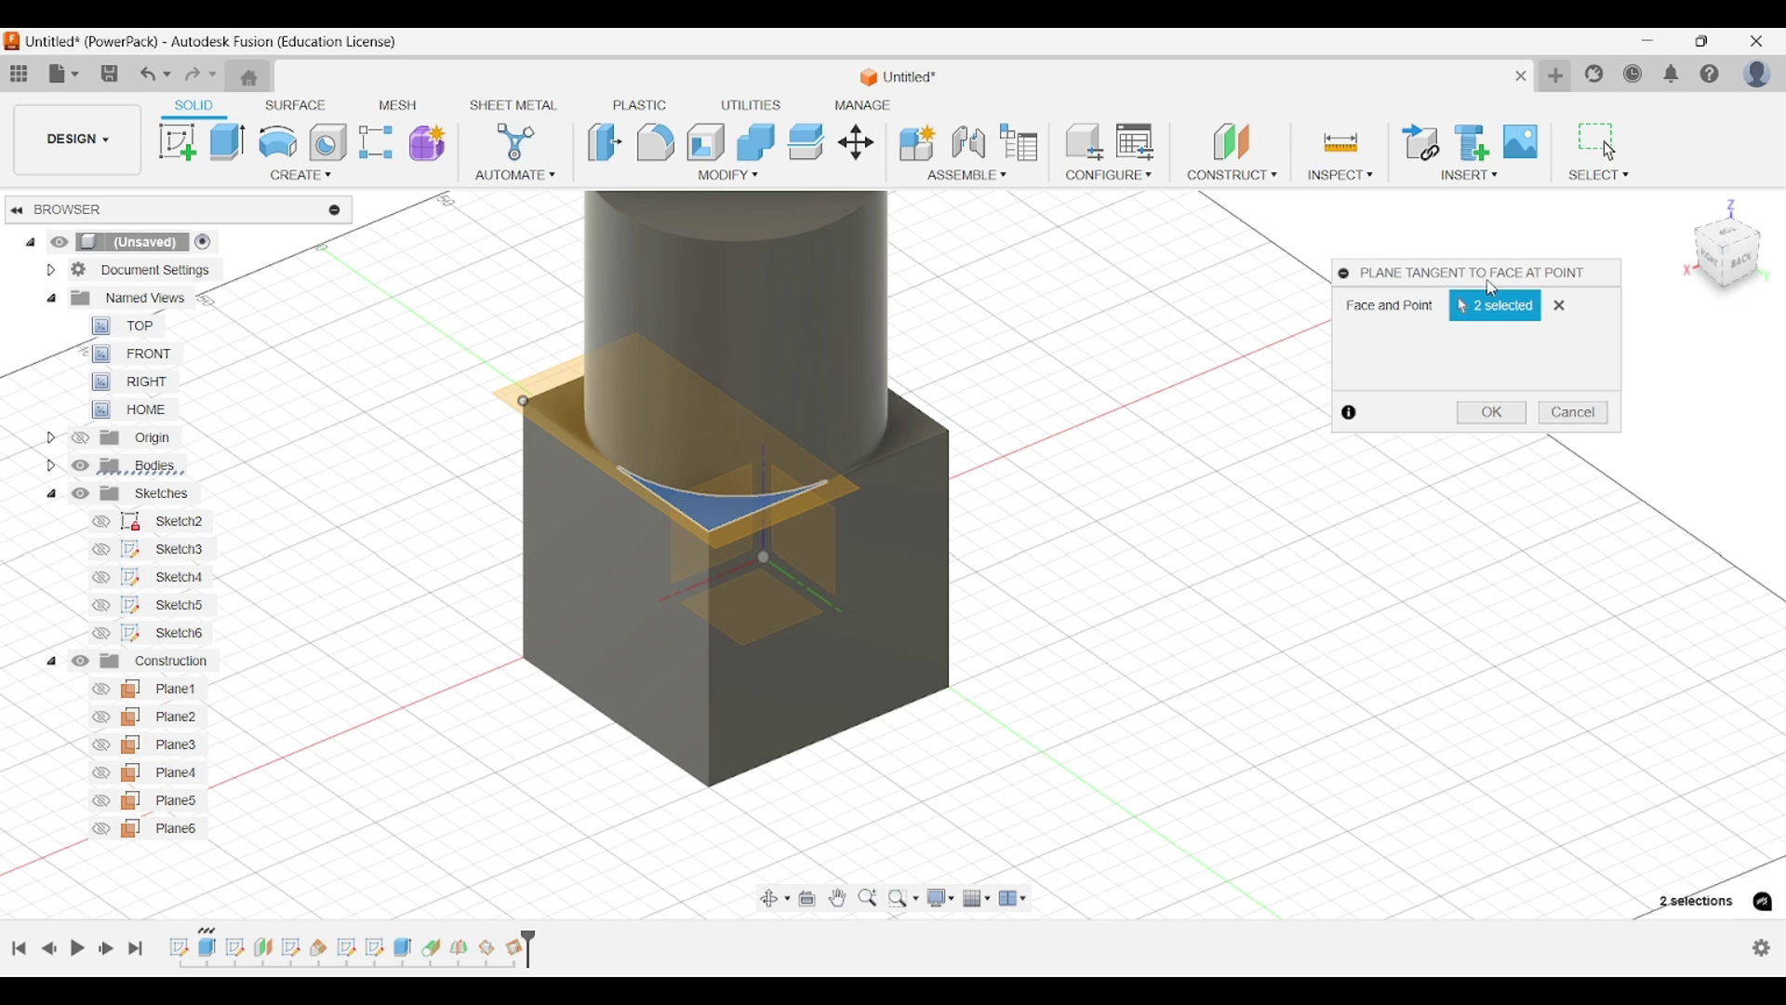
pyautogui.click(1492, 413)
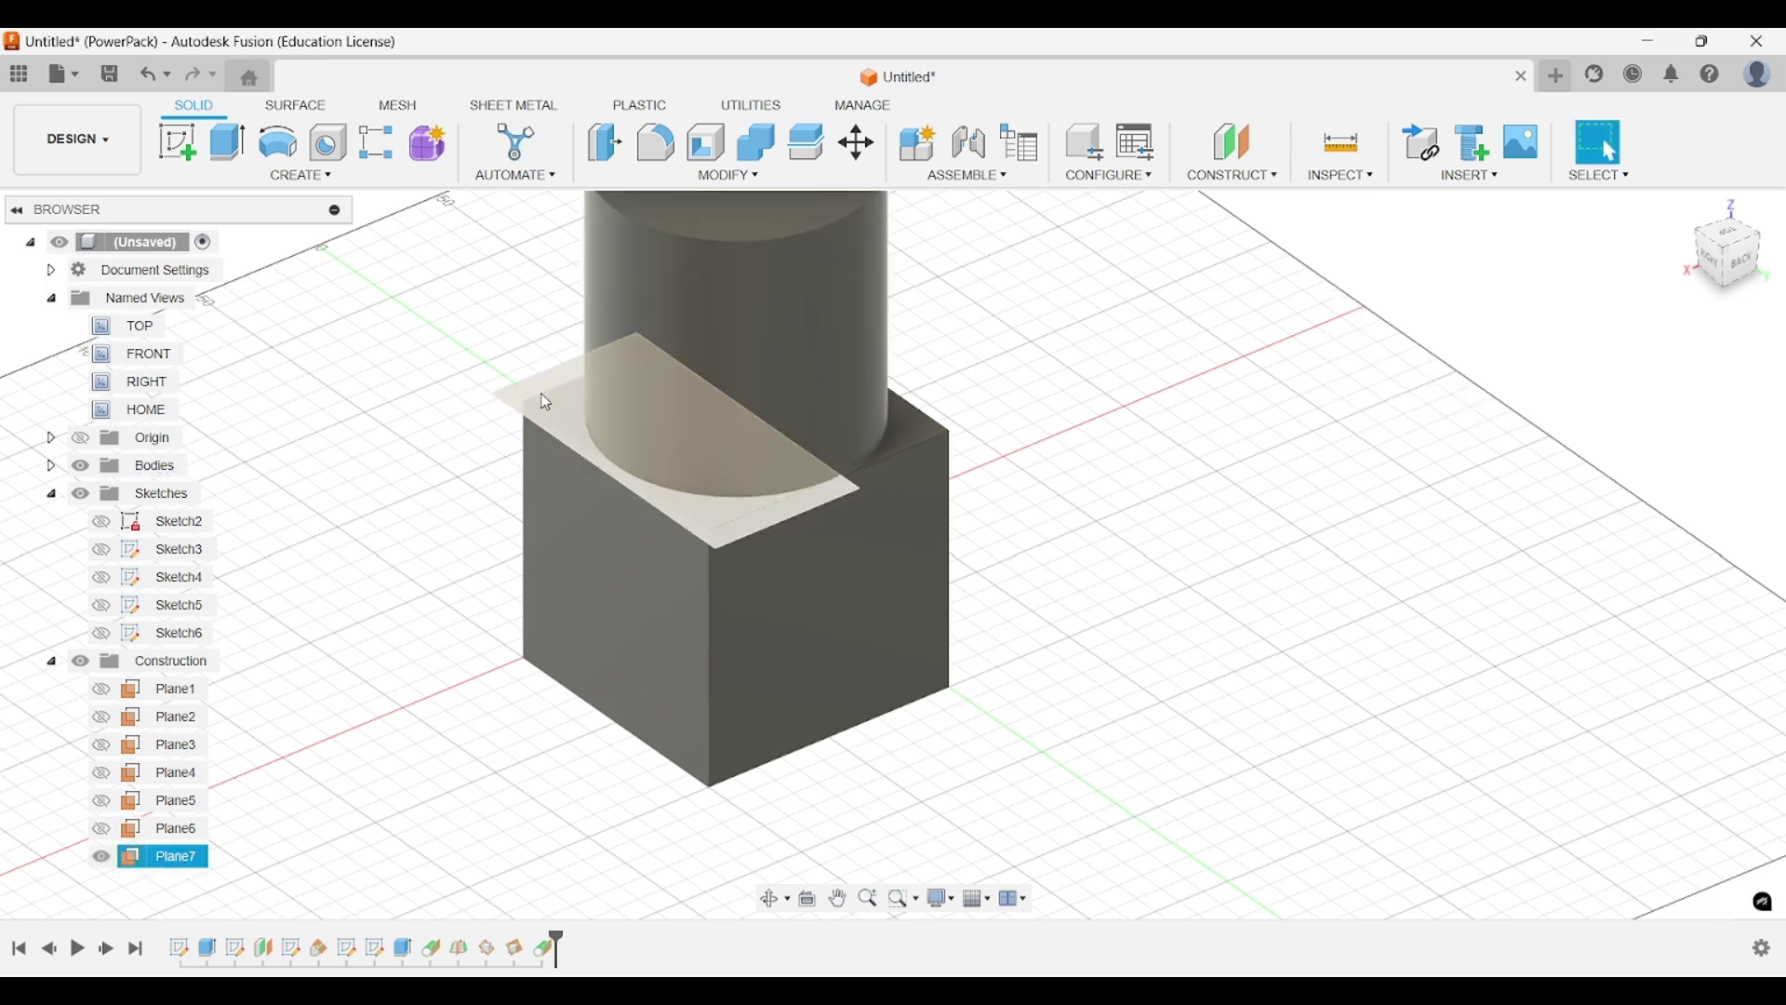
# Sketch a large center diameter circle on the new tangent plane, centred outside the cube's right face and enclosing the cube, and finish the sketch.
pyautogui.moveTo(870, 516); pyautogui.dragTo(933, 534, button='middle')
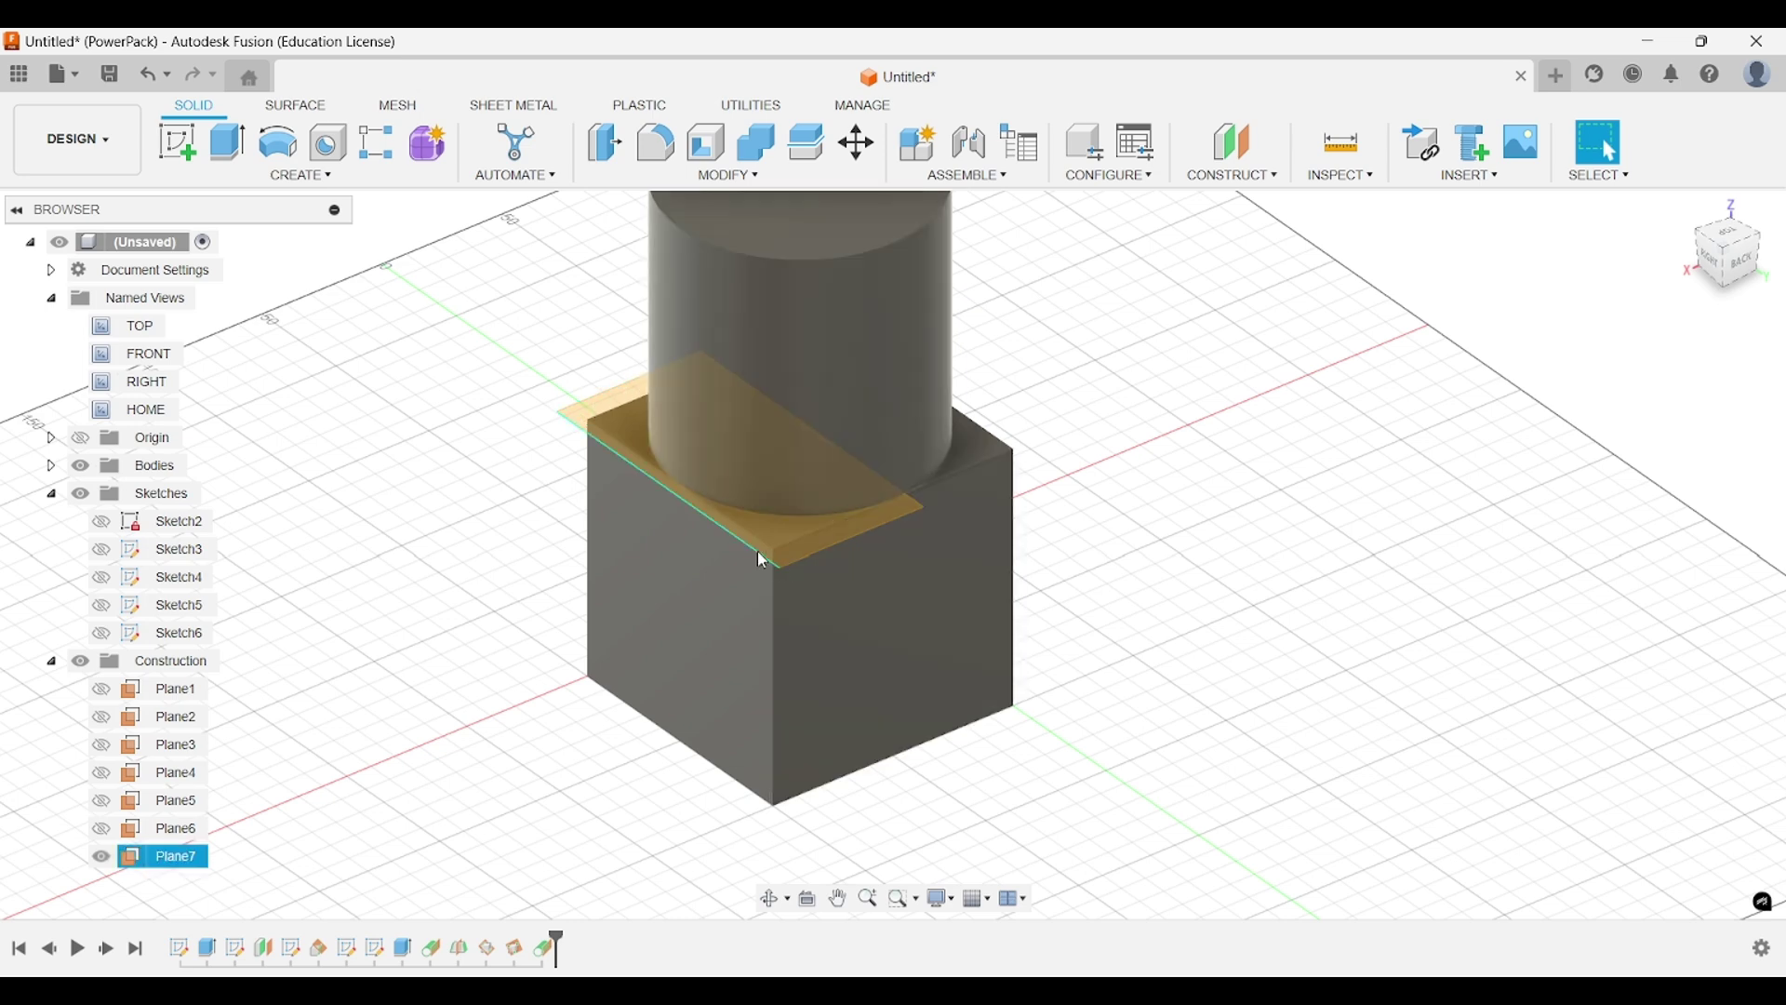
pyautogui.click(600, 393)
pyautogui.scroll(-3, 586, 472)
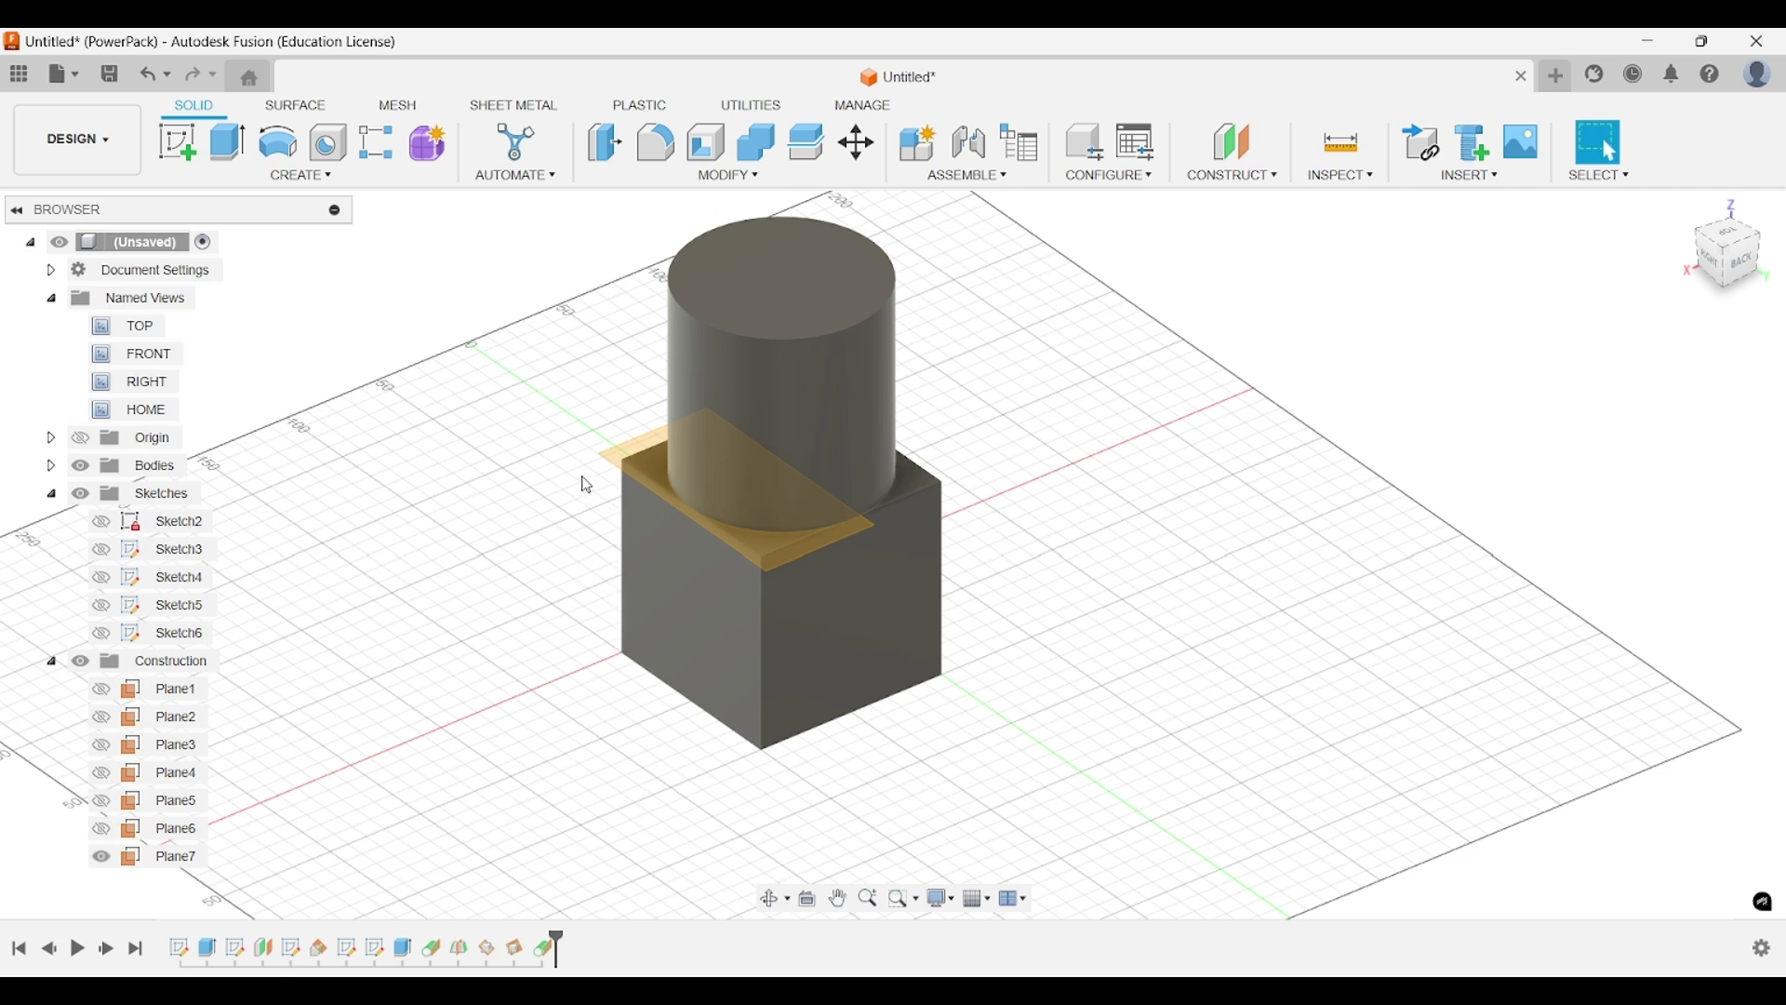
pyautogui.scroll(3, 614, 460)
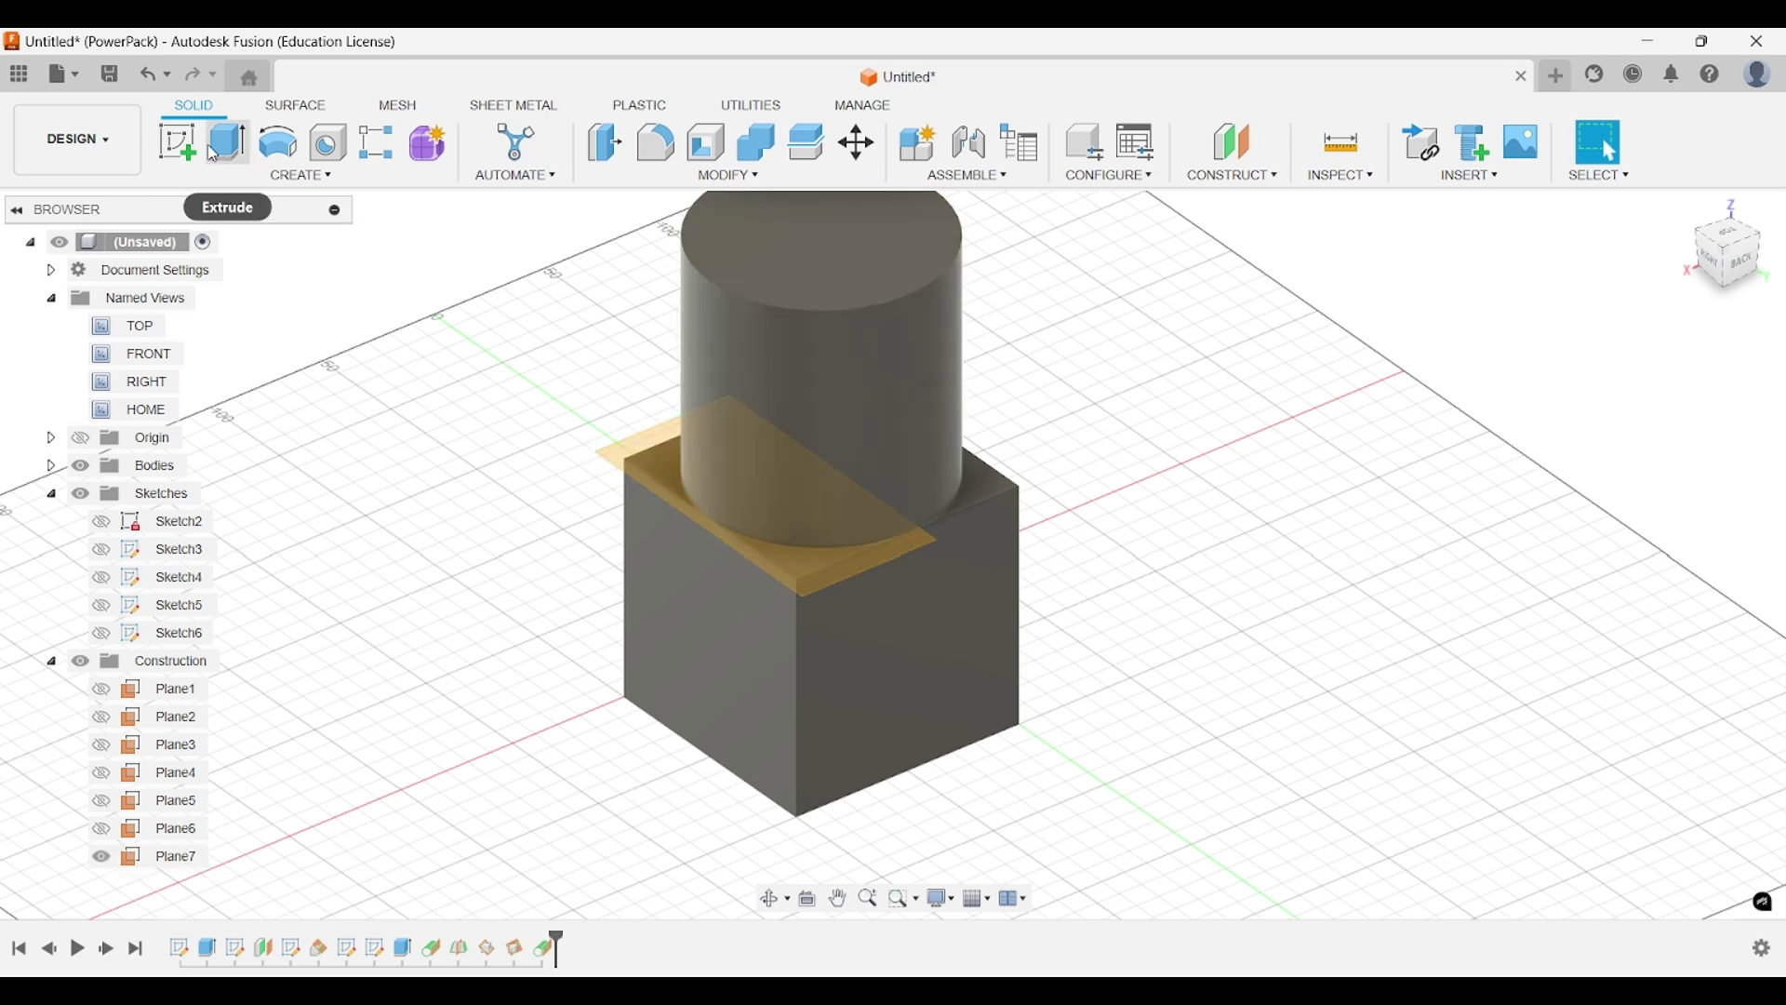
pyautogui.click(176, 144)
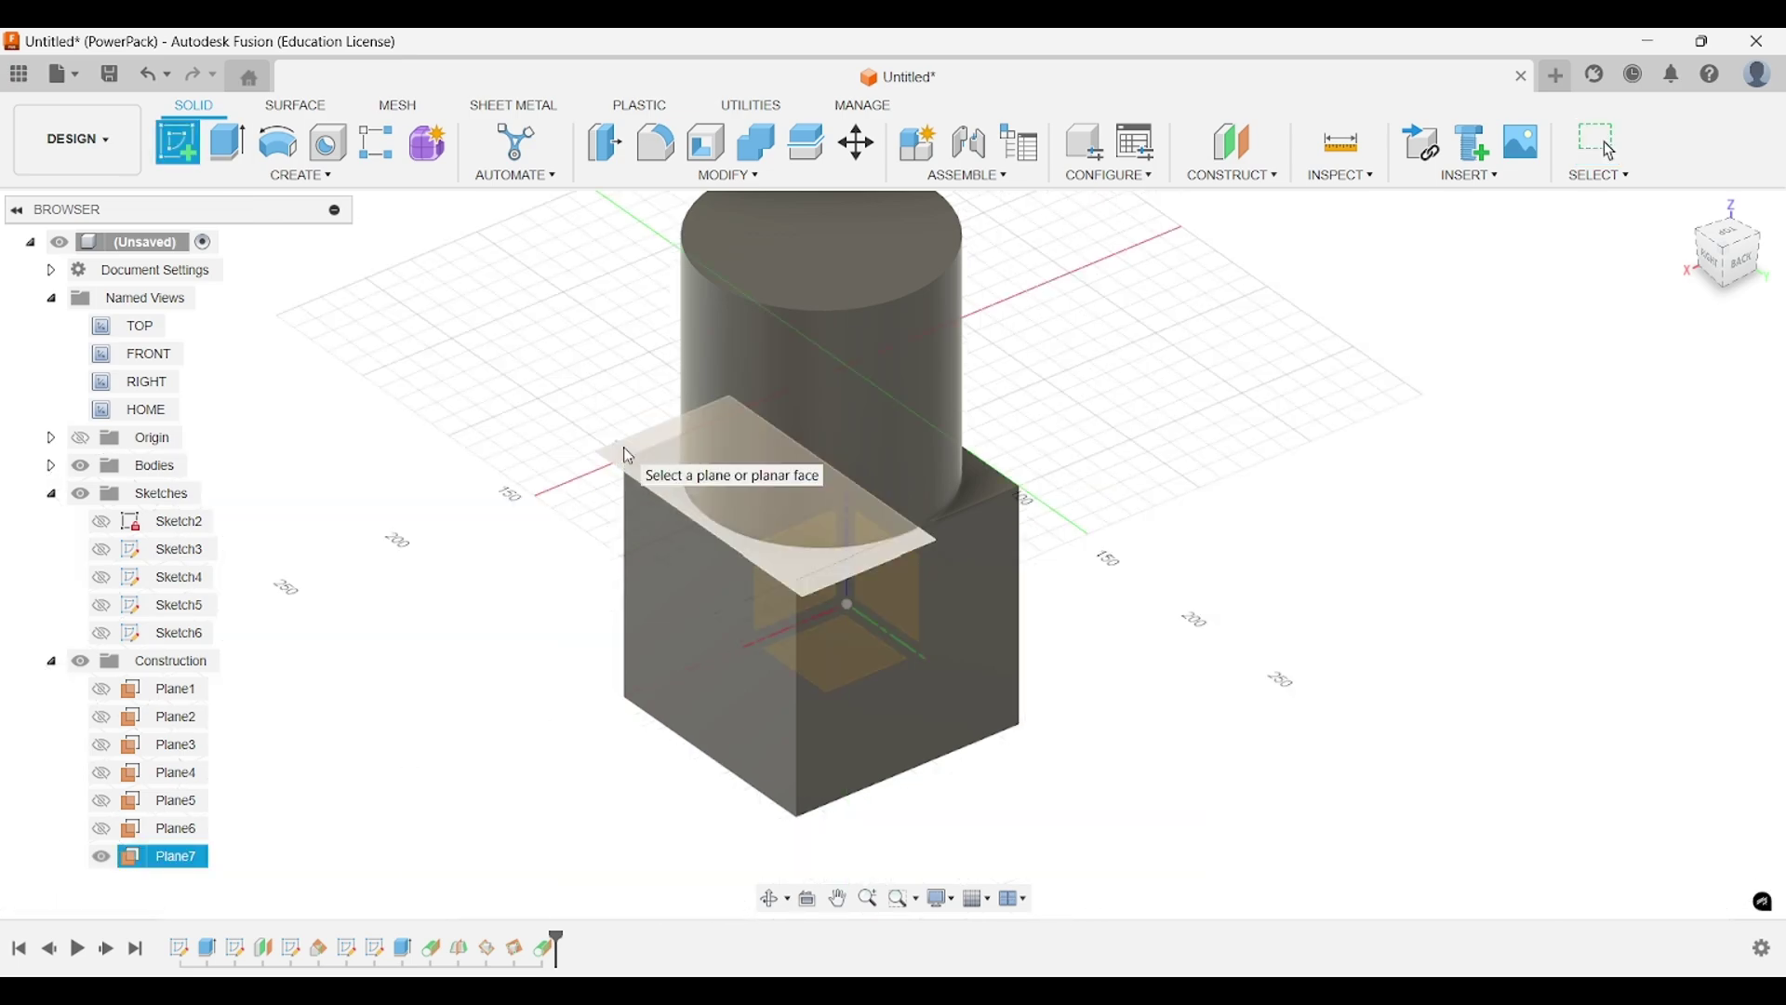
pyautogui.click(628, 454)
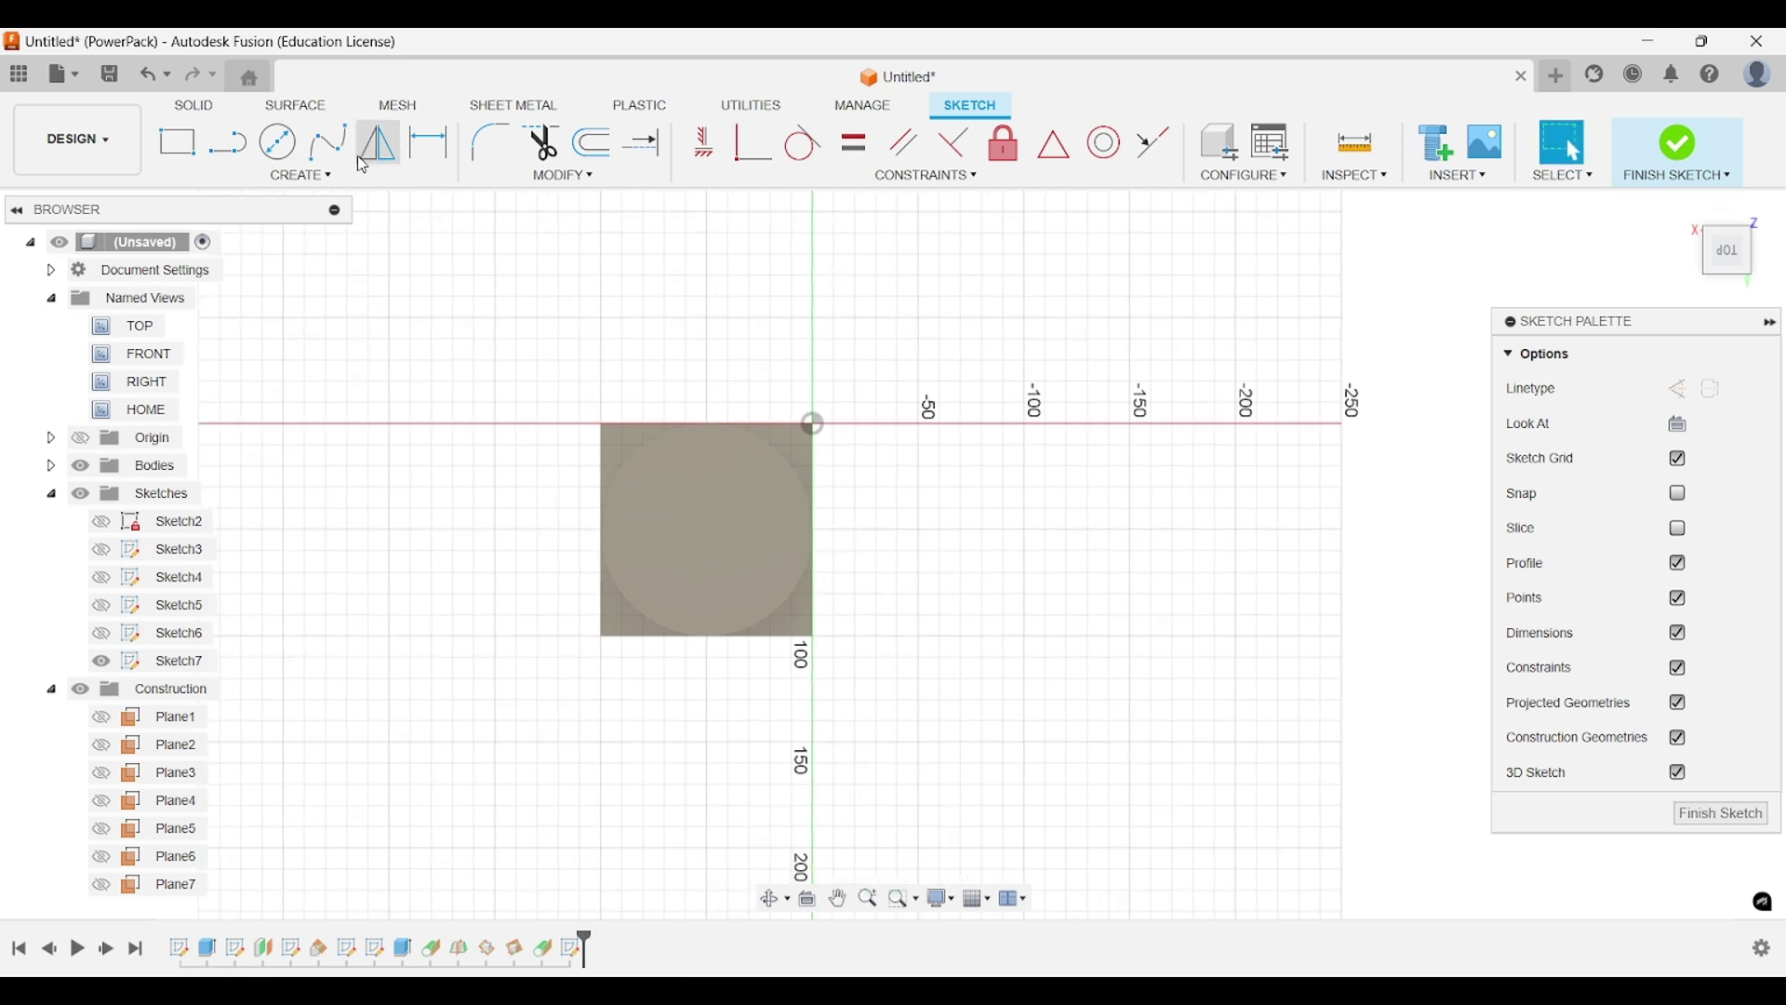
pyautogui.press('c')
pyautogui.click(511, 503)
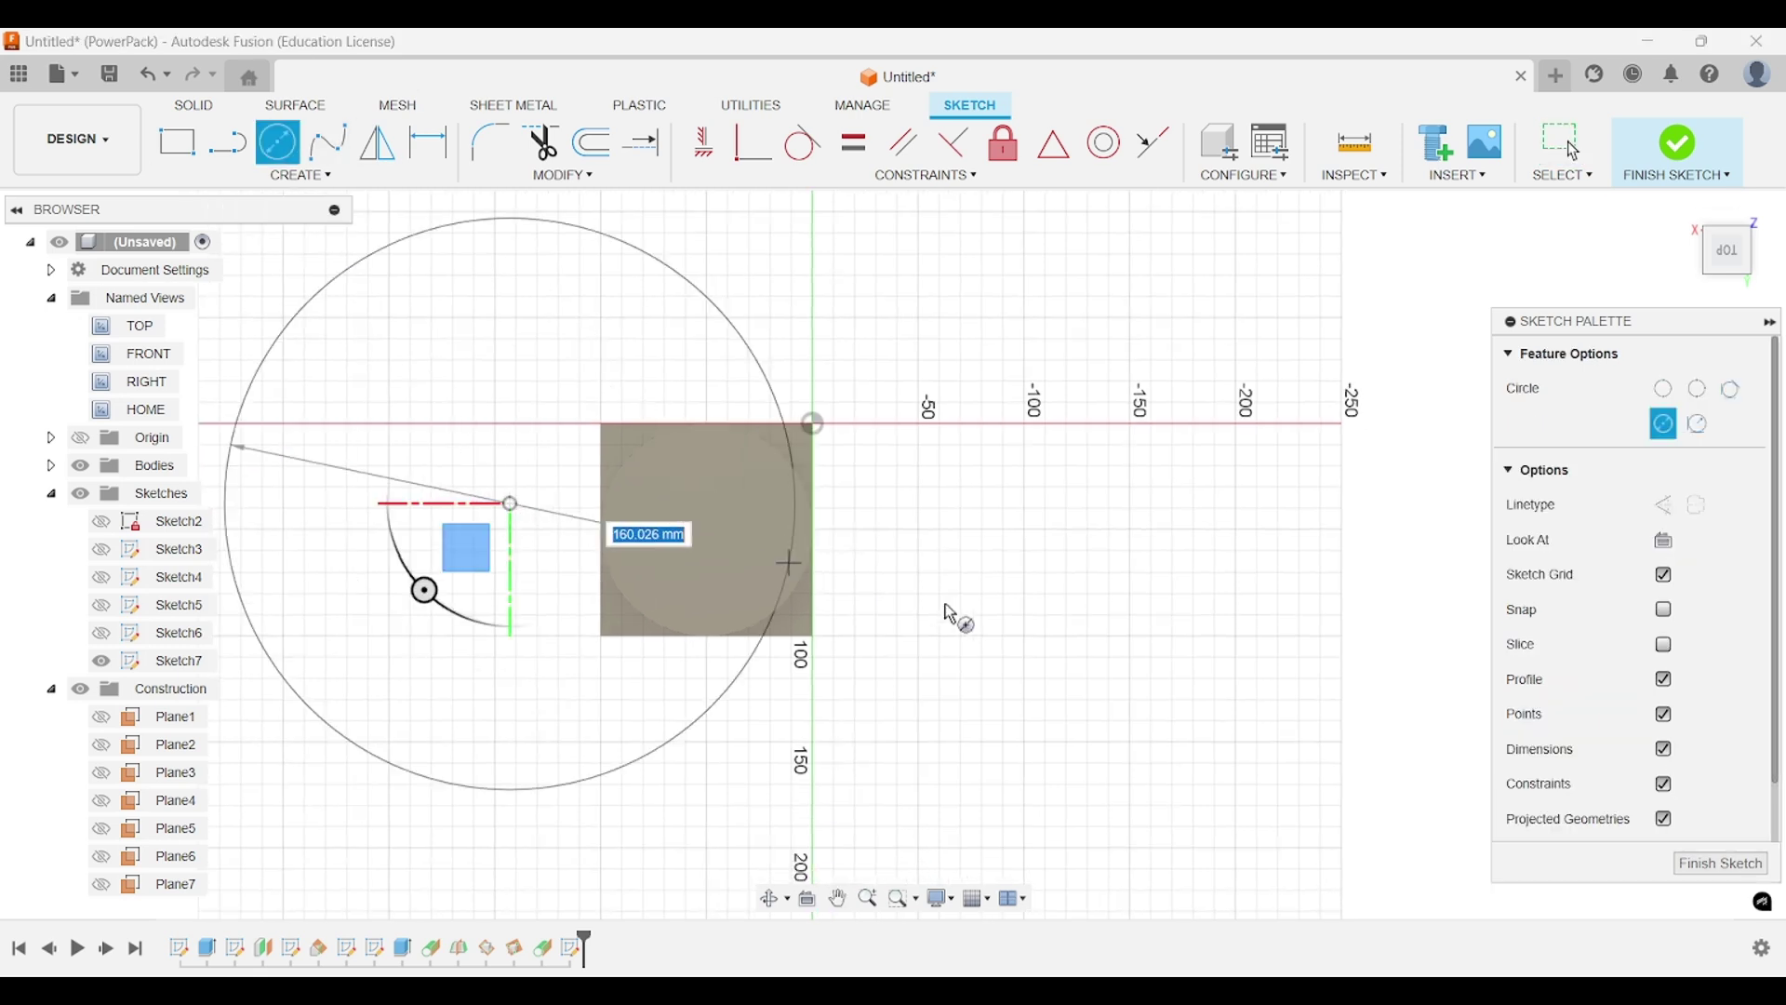
pyautogui.click(914, 535)
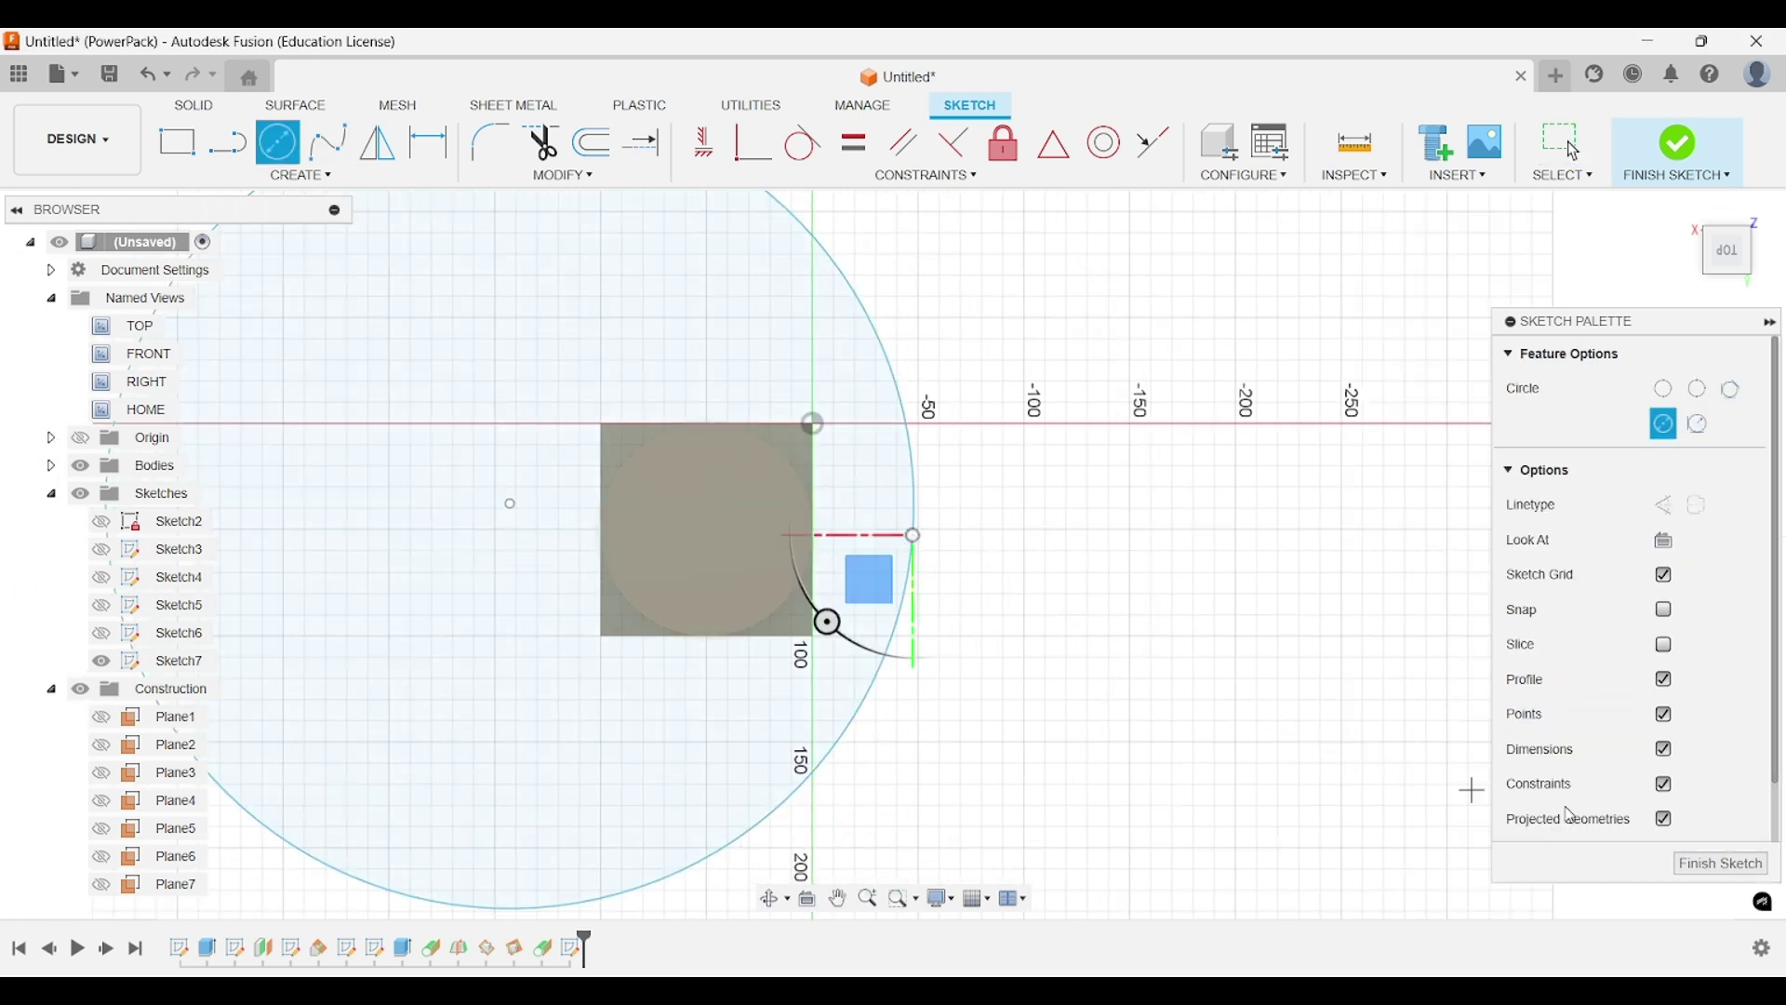
pyautogui.click(1723, 863)
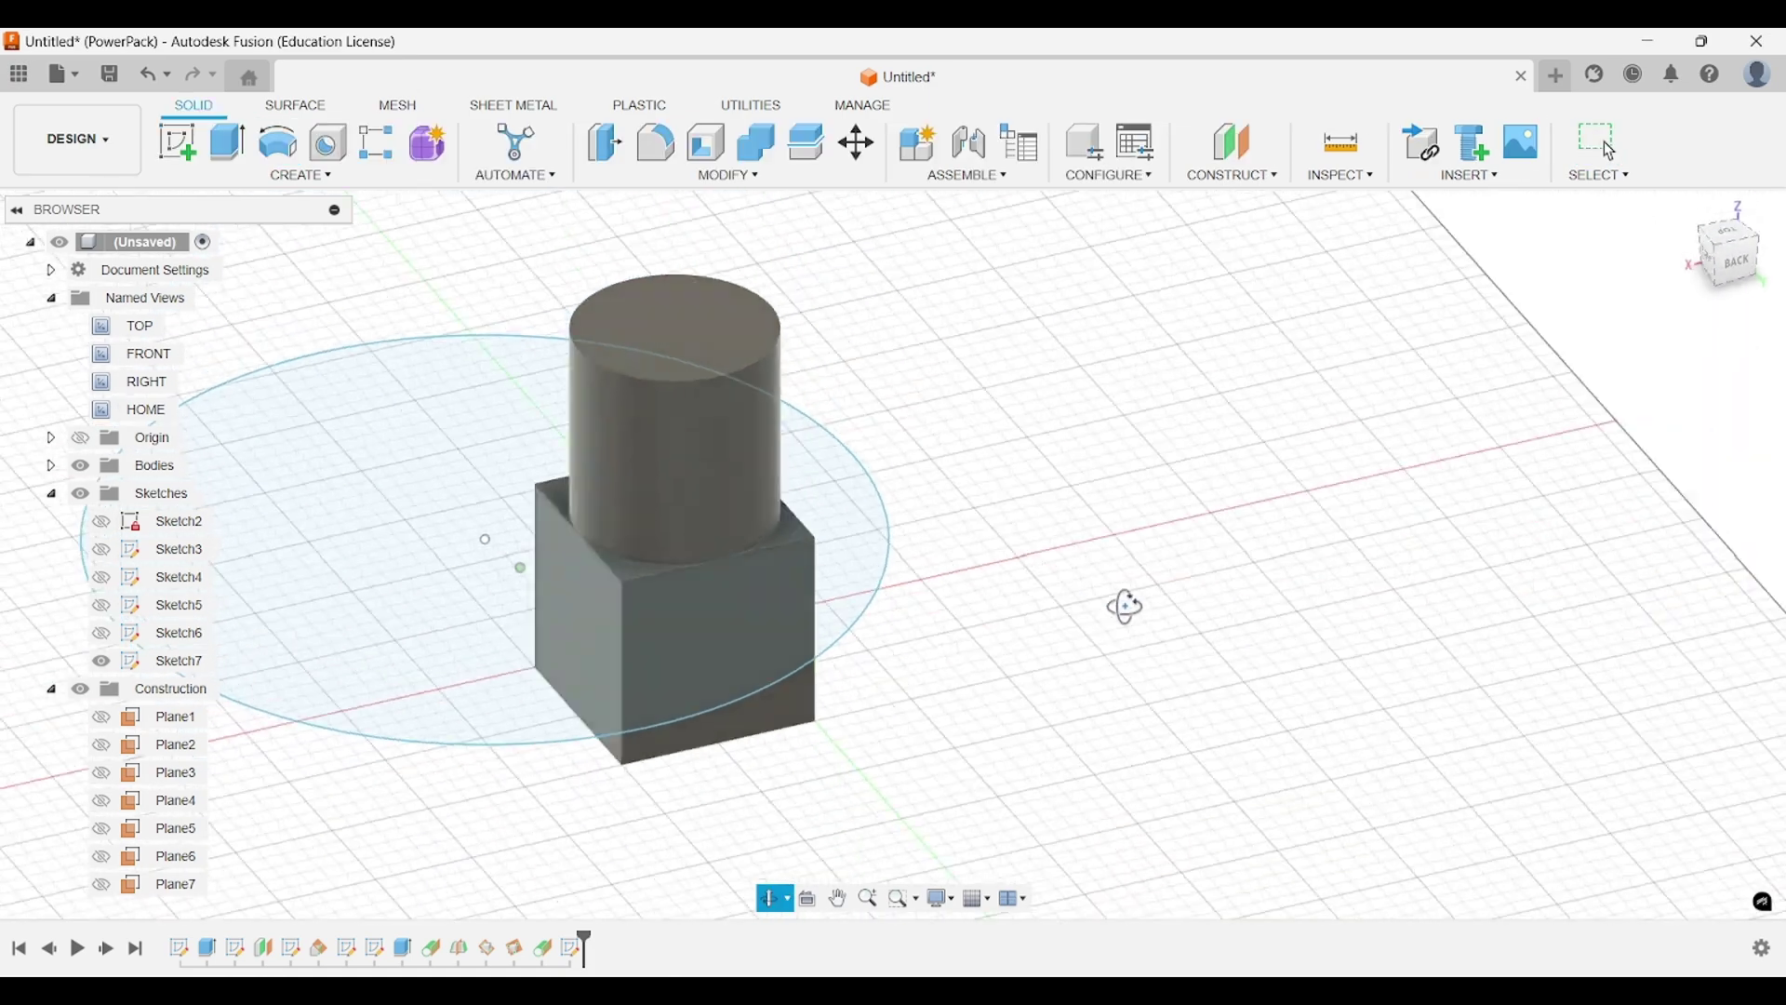
# Examine the circle sketch's alignment with the tangent plane and the cube's top face from the back and obliquely, and hide the sketch.
pyautogui.click(163, 661)
pyautogui.moveTo(391, 707); pyautogui.dragTo(428, 696, button='middle')
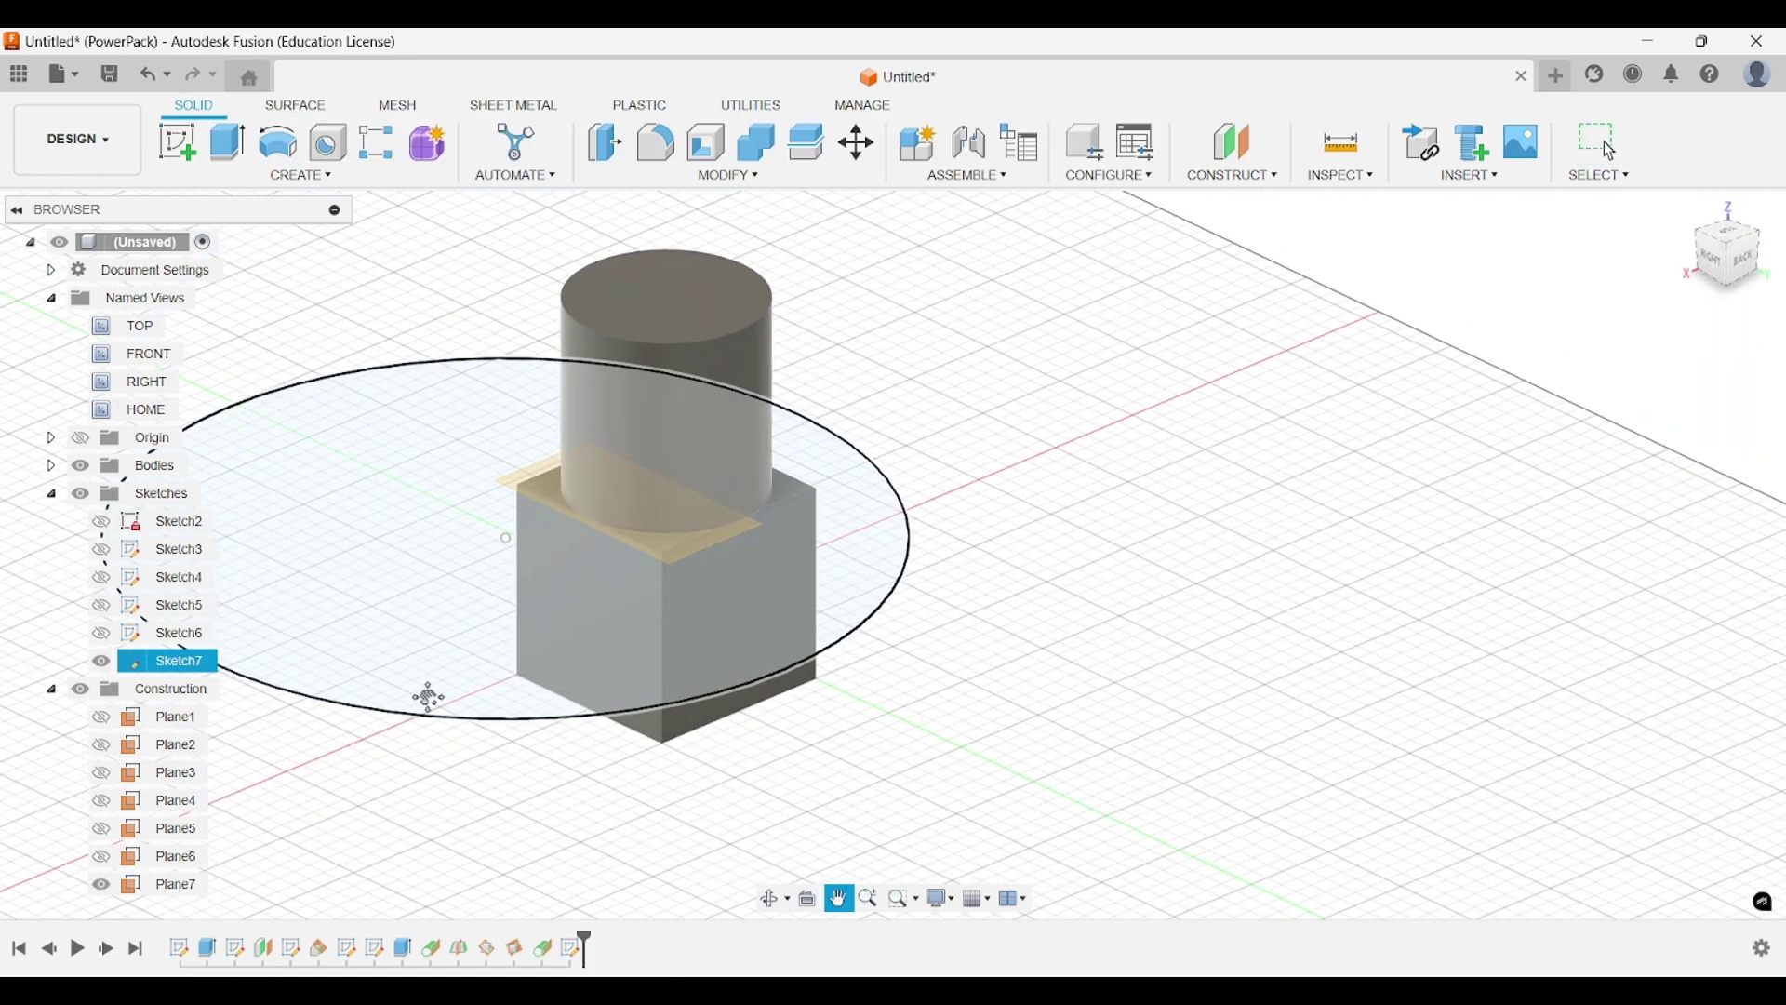
pyautogui.scroll(3, 768, 504)
pyautogui.press('Escape')
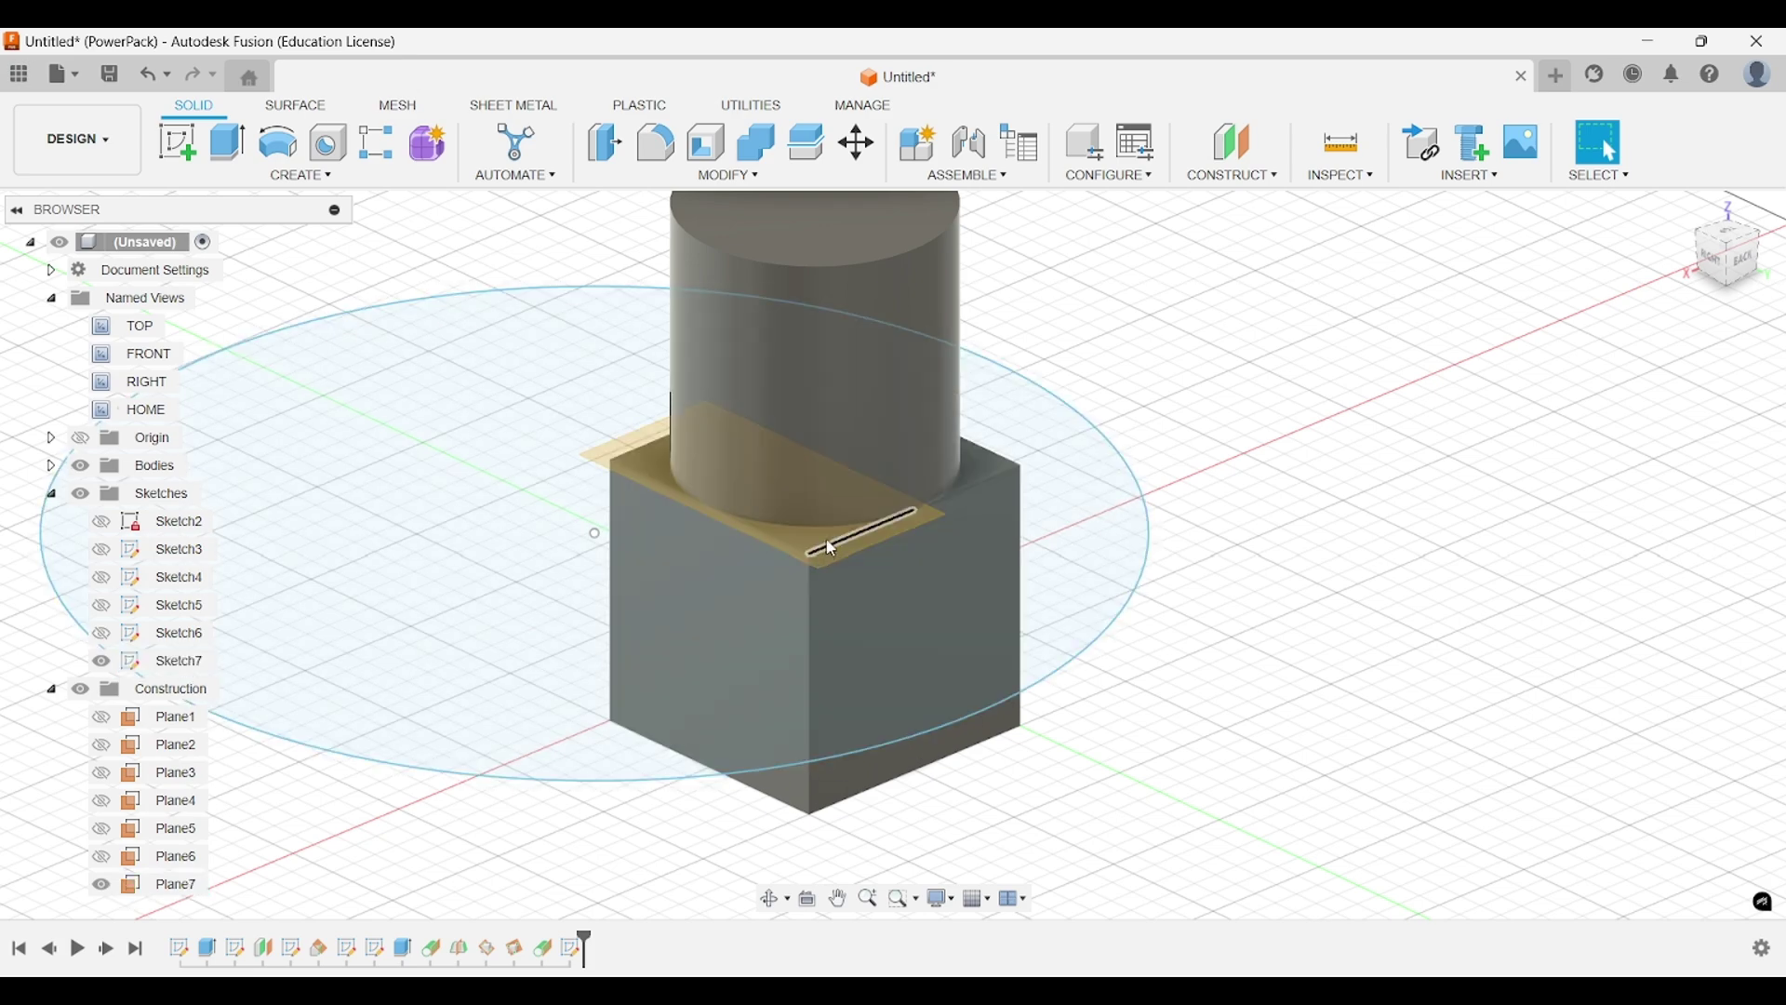
pyautogui.click(1738, 253)
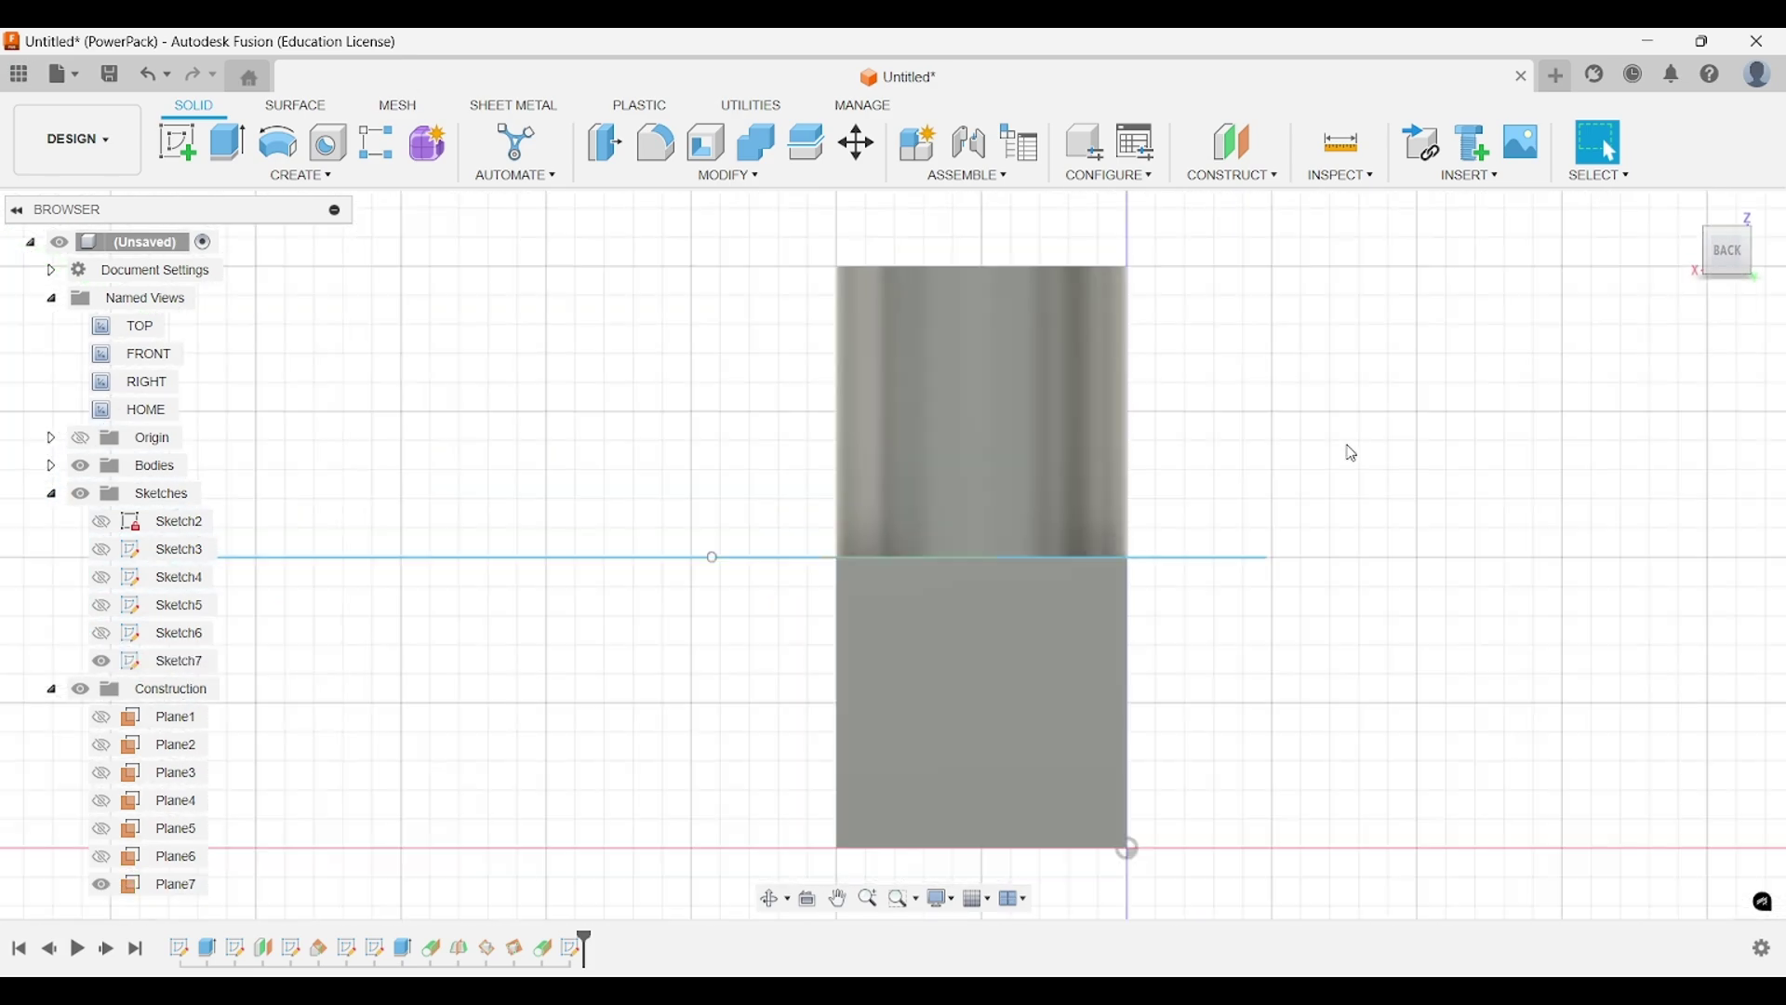
pyautogui.keyDown('shift'); pyautogui.moveTo(1351, 453); pyautogui.dragTo(1355, 492, button='middle'); pyautogui.keyUp('shift')
pyautogui.keyDown('shift'); pyautogui.moveTo(956, 506); pyautogui.dragTo(962, 531, button='middle'); pyautogui.keyUp('shift')
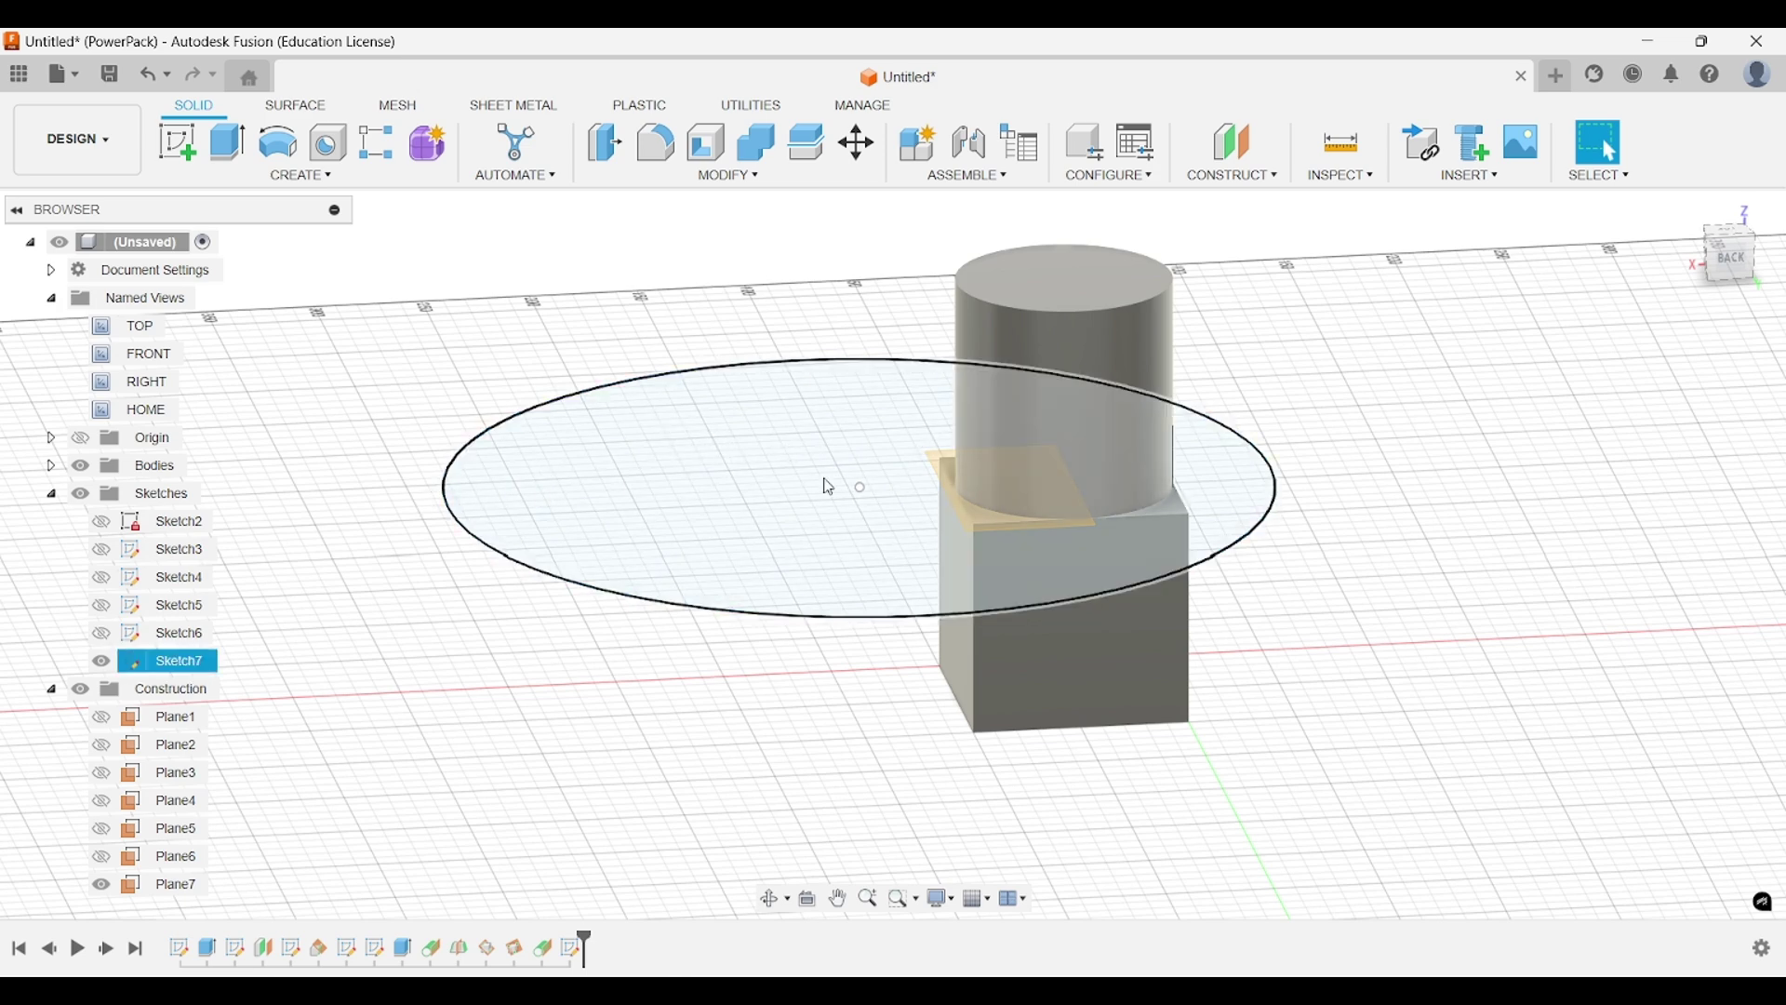
pyautogui.click(1729, 257)
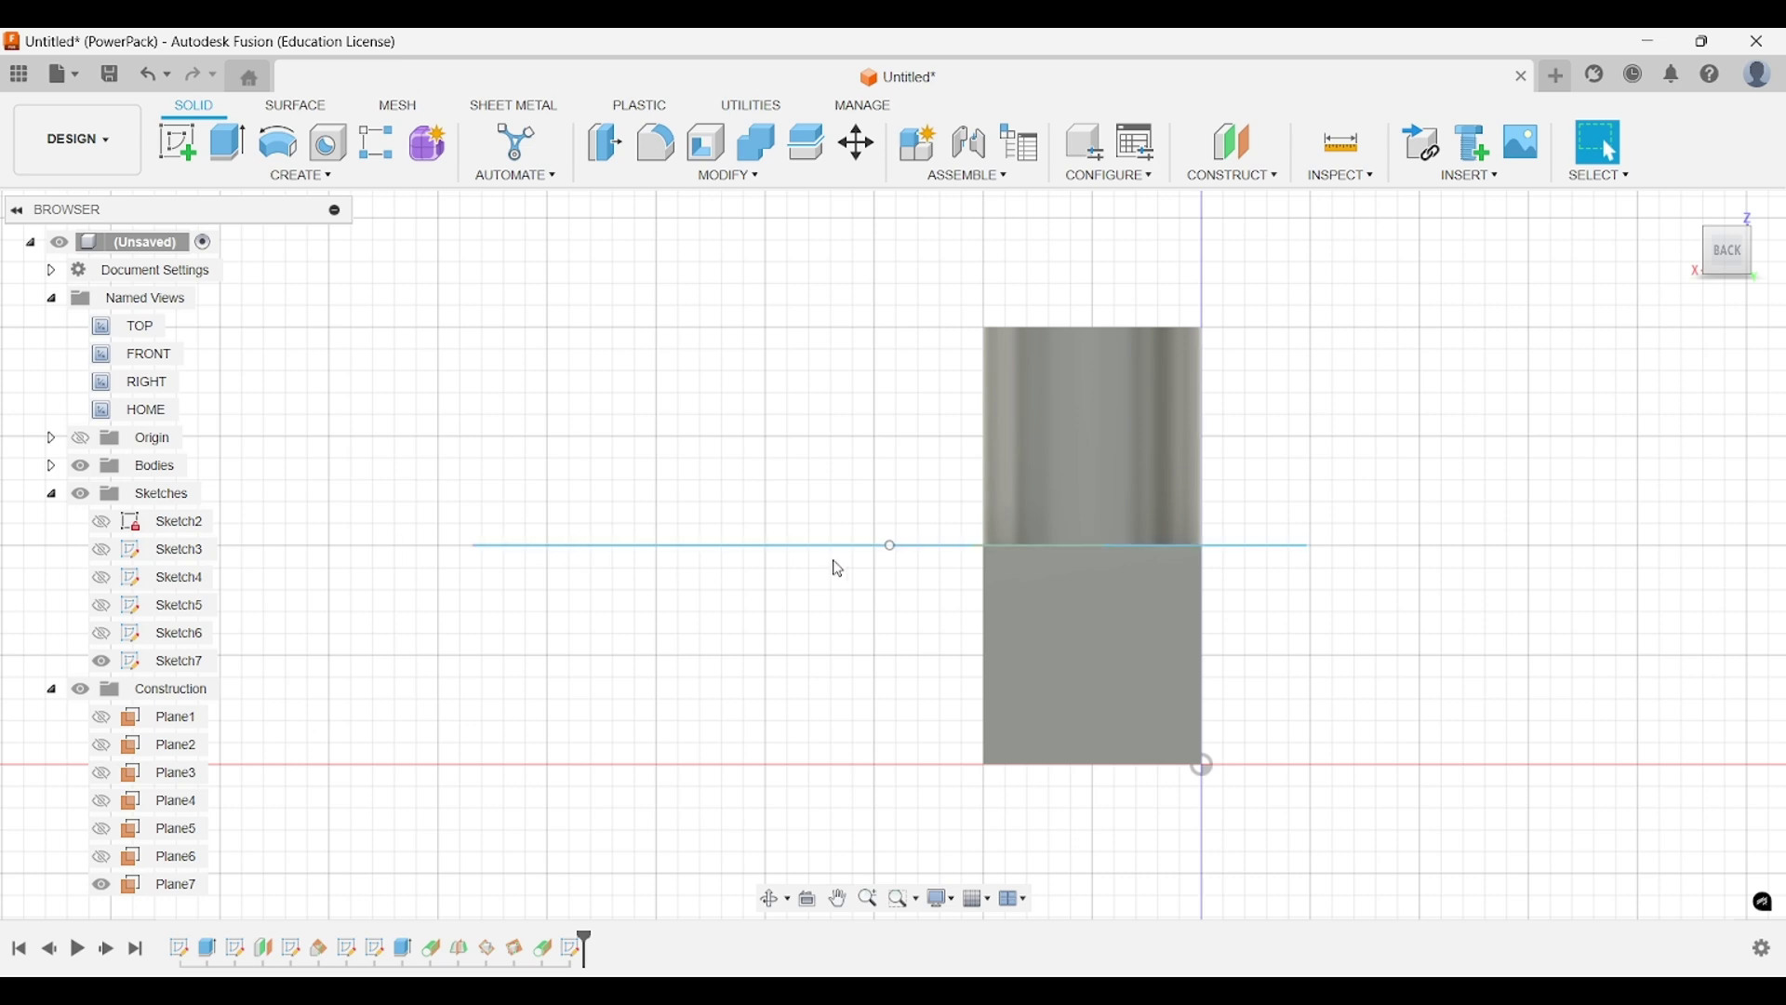
pyautogui.keyDown('shift'); pyautogui.moveTo(977, 573); pyautogui.dragTo(980, 545, button='middle'); pyautogui.keyUp('shift')
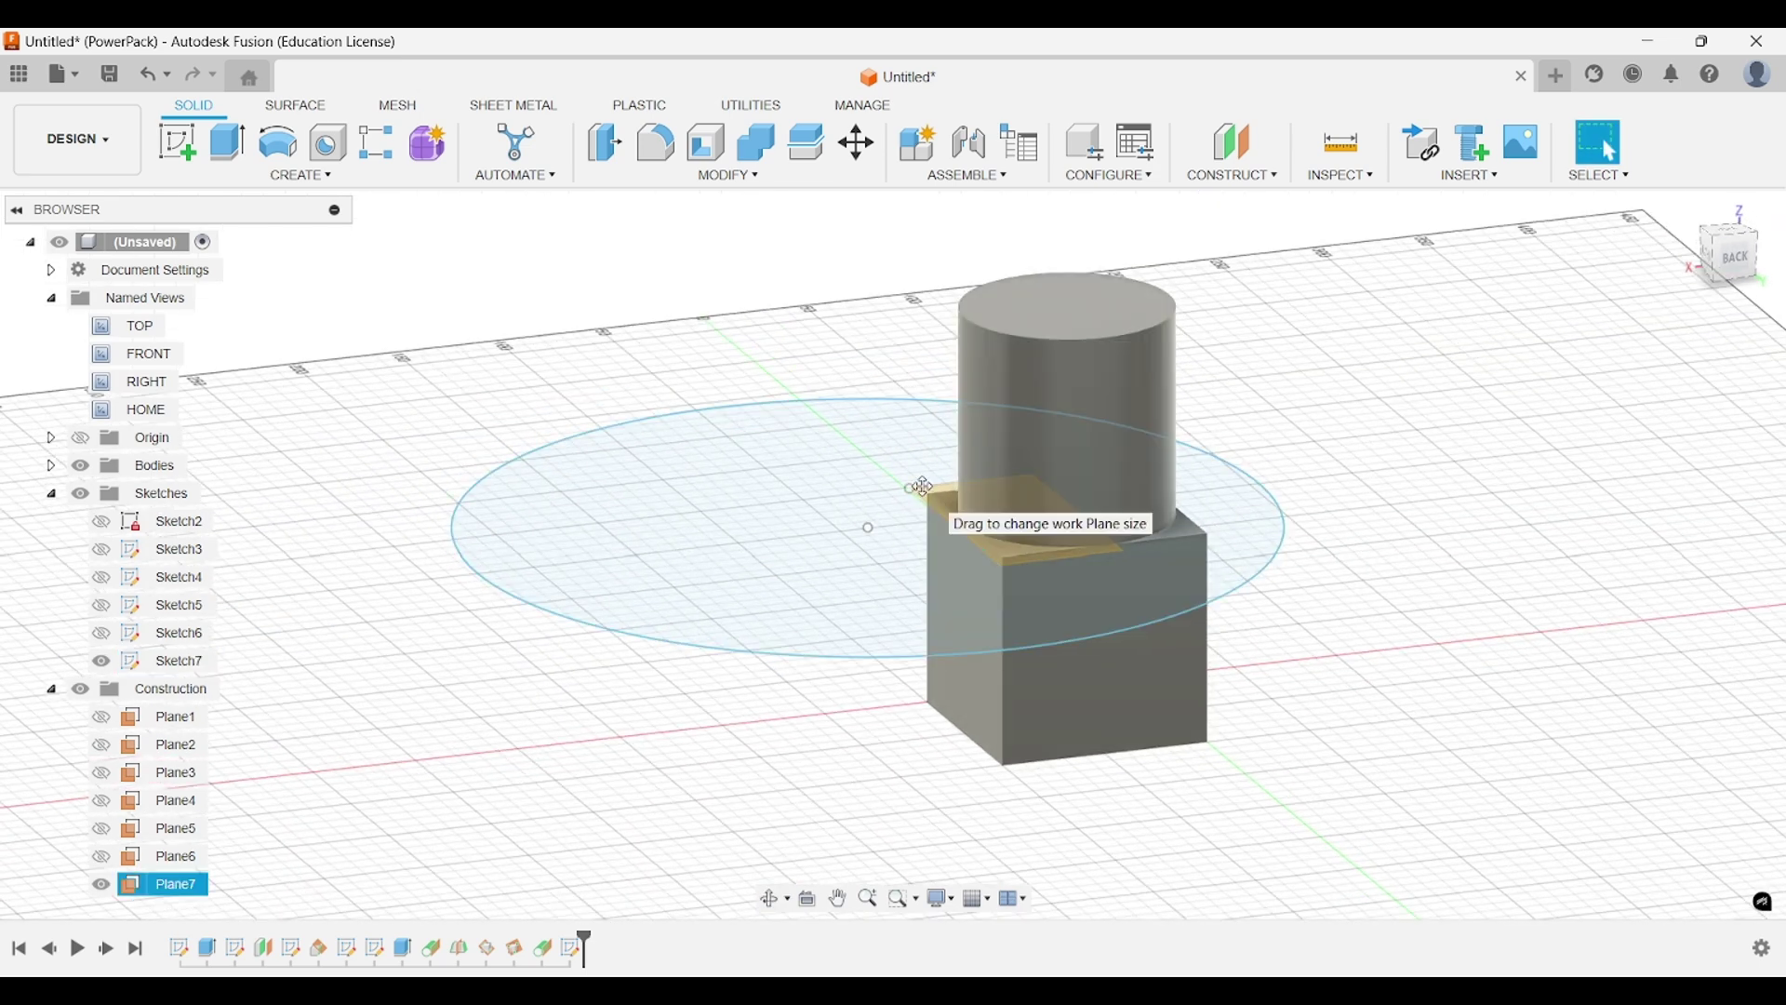
pyautogui.click(900, 507)
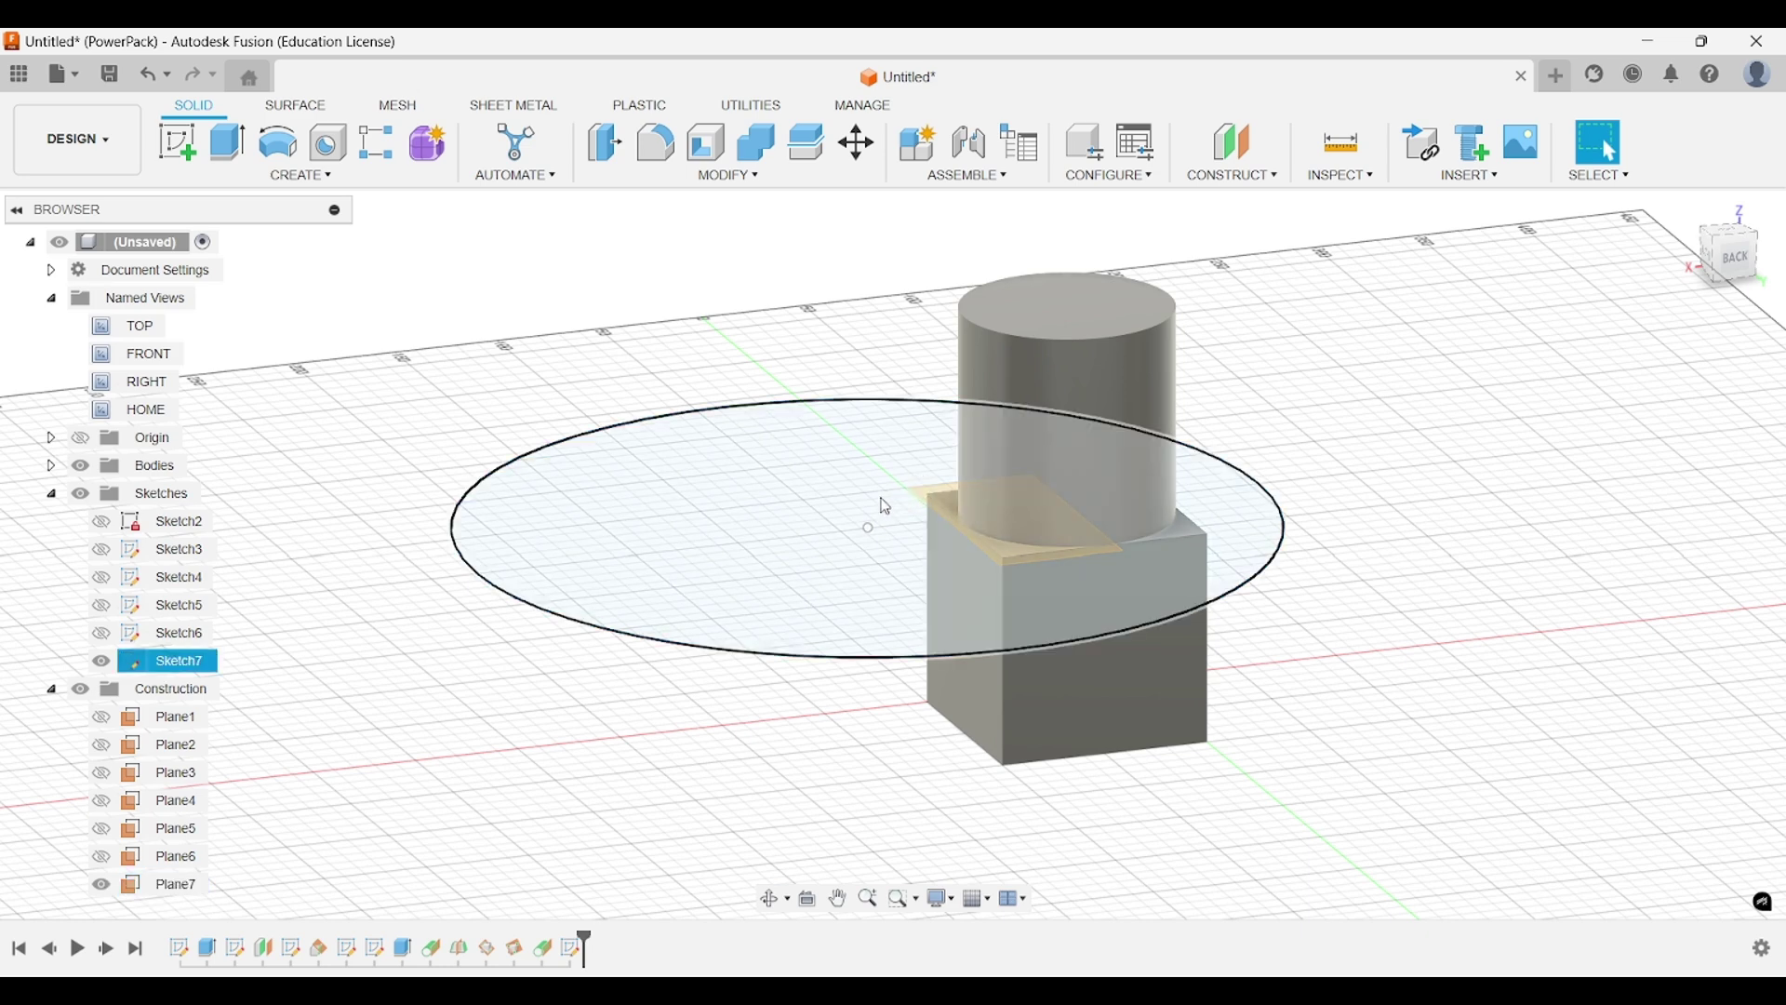
pyautogui.press('Escape')
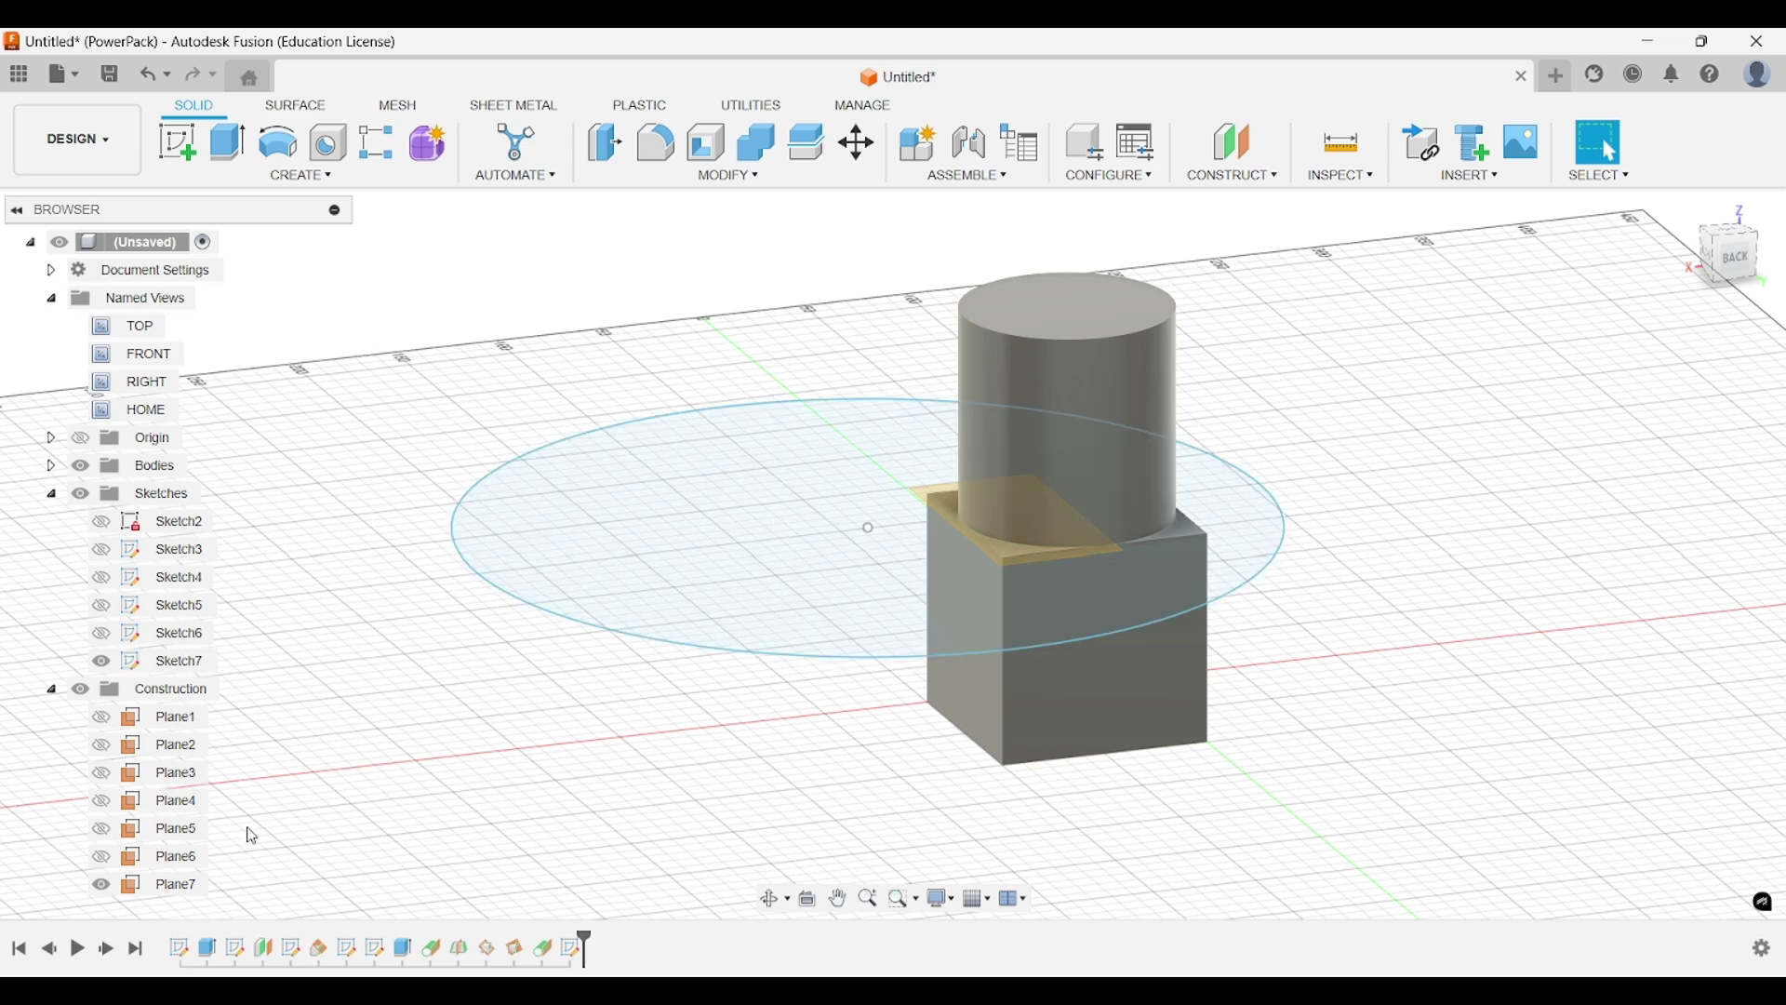
pyautogui.click(101, 660)
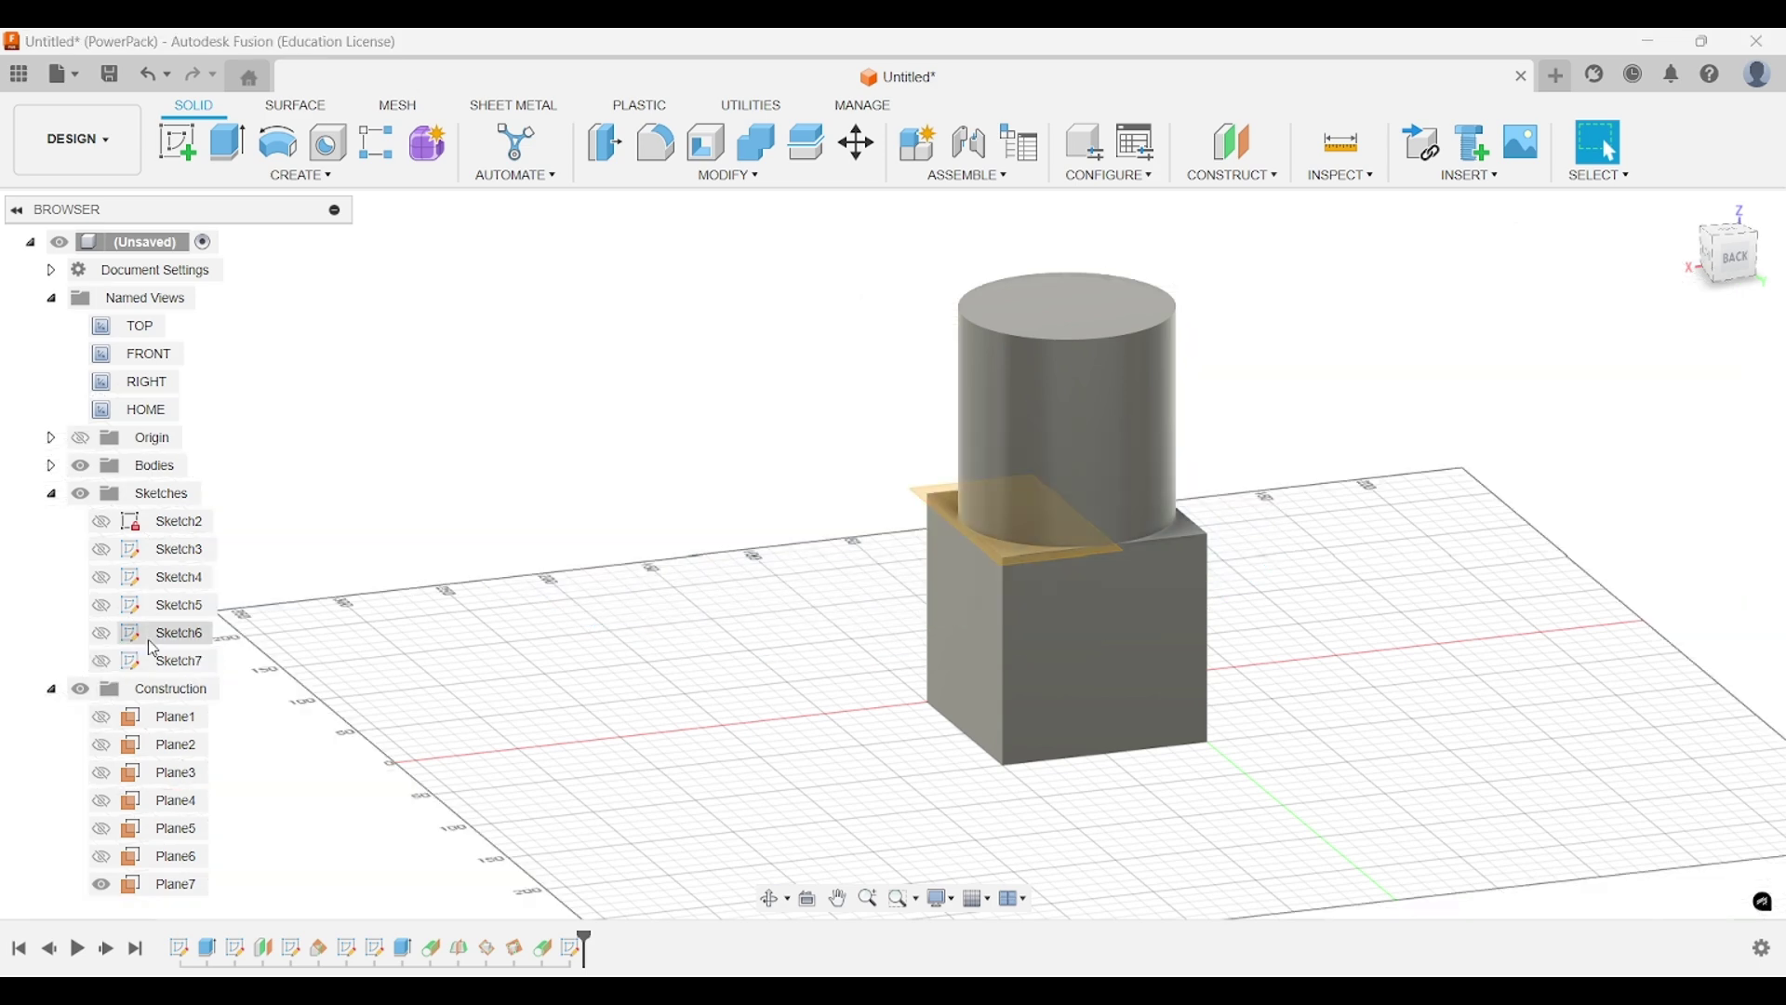
# Start a sketch on the cylinder's top face, tilt the view and realign it with Look At, and finish the sketch without drawing.
pyautogui.click(177, 145)
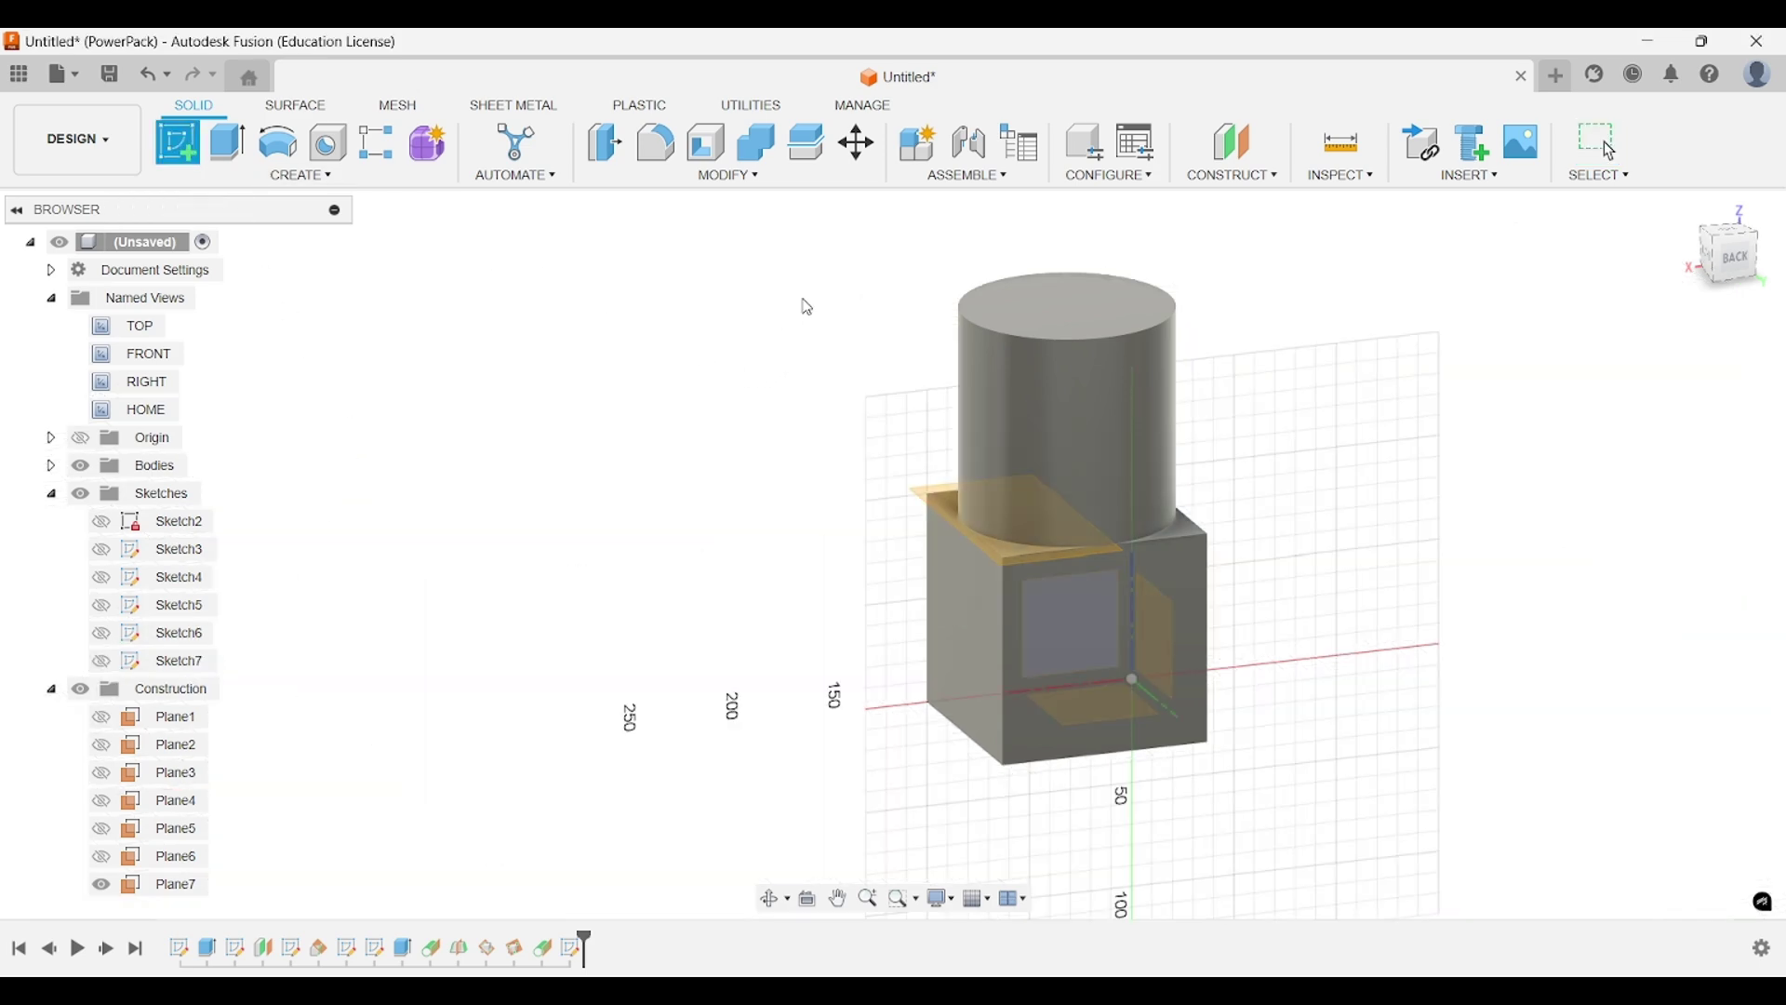
pyautogui.click(1070, 309)
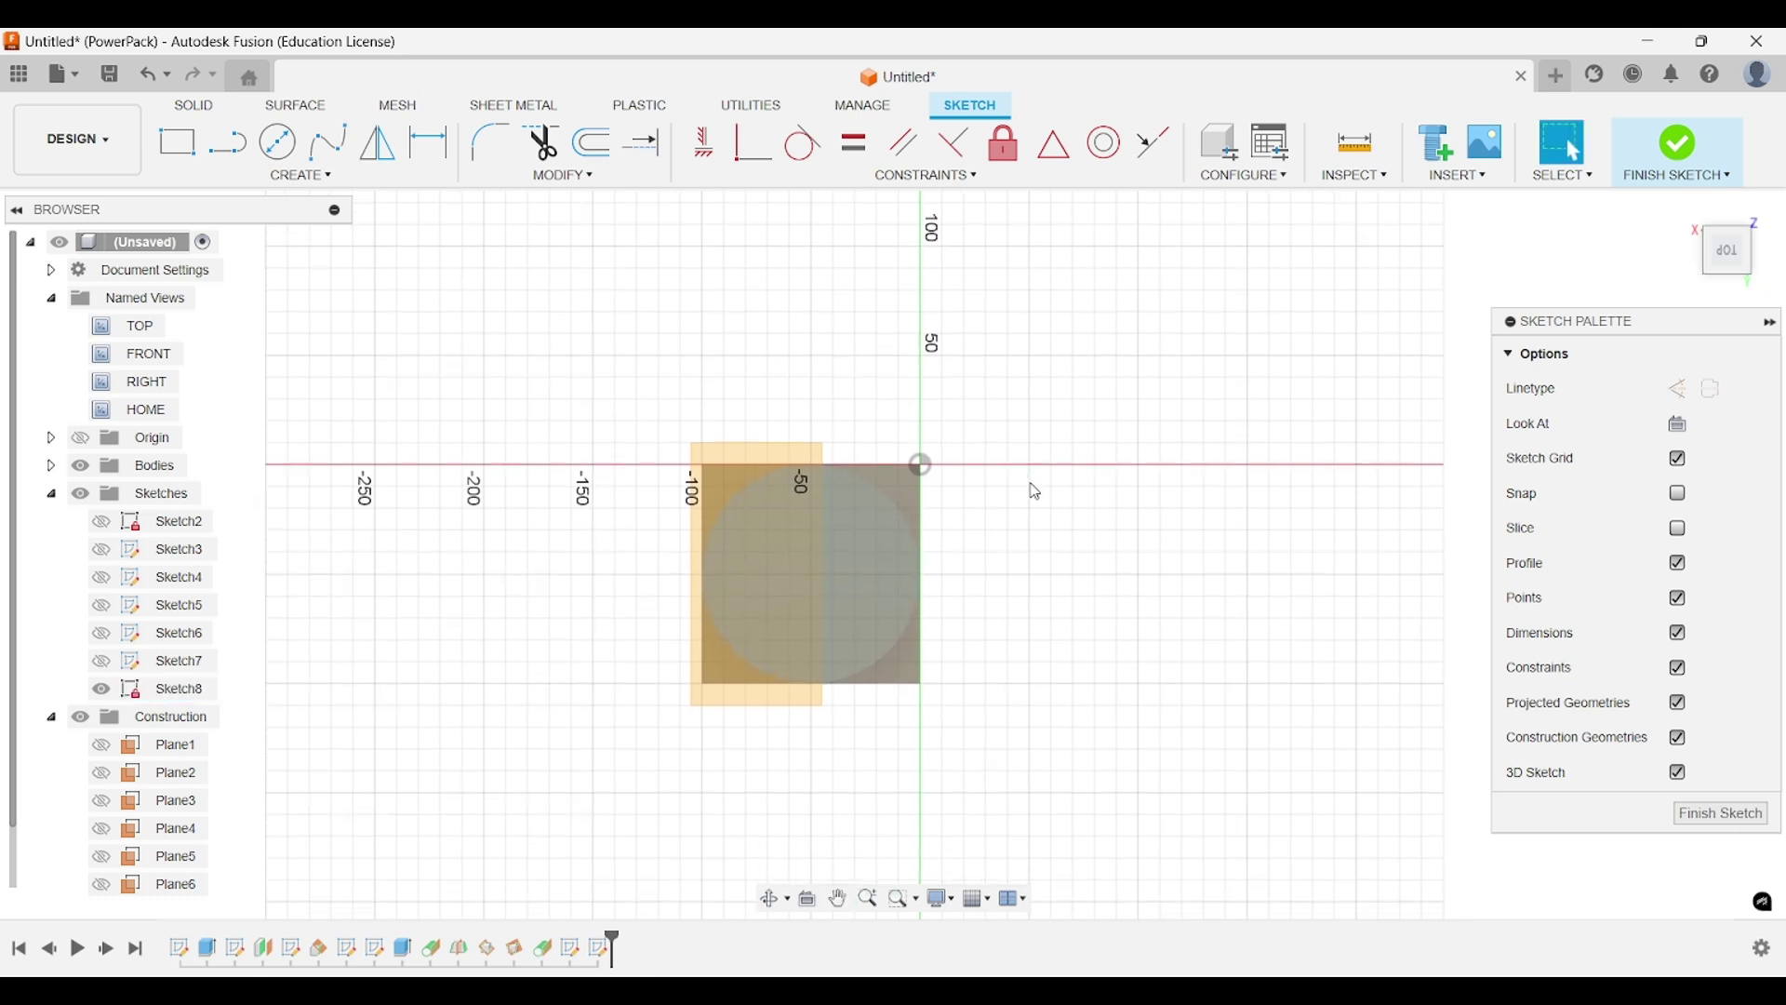
pyautogui.moveTo(1039, 507)
pyautogui.mouseDown(button='middle')
pyautogui.moveTo(1036, 478)
pyautogui.moveTo(1037, 510)
pyautogui.moveTo(1136, 503)
pyautogui.moveTo(1106, 511)
pyautogui.mouseUp(button='middle')
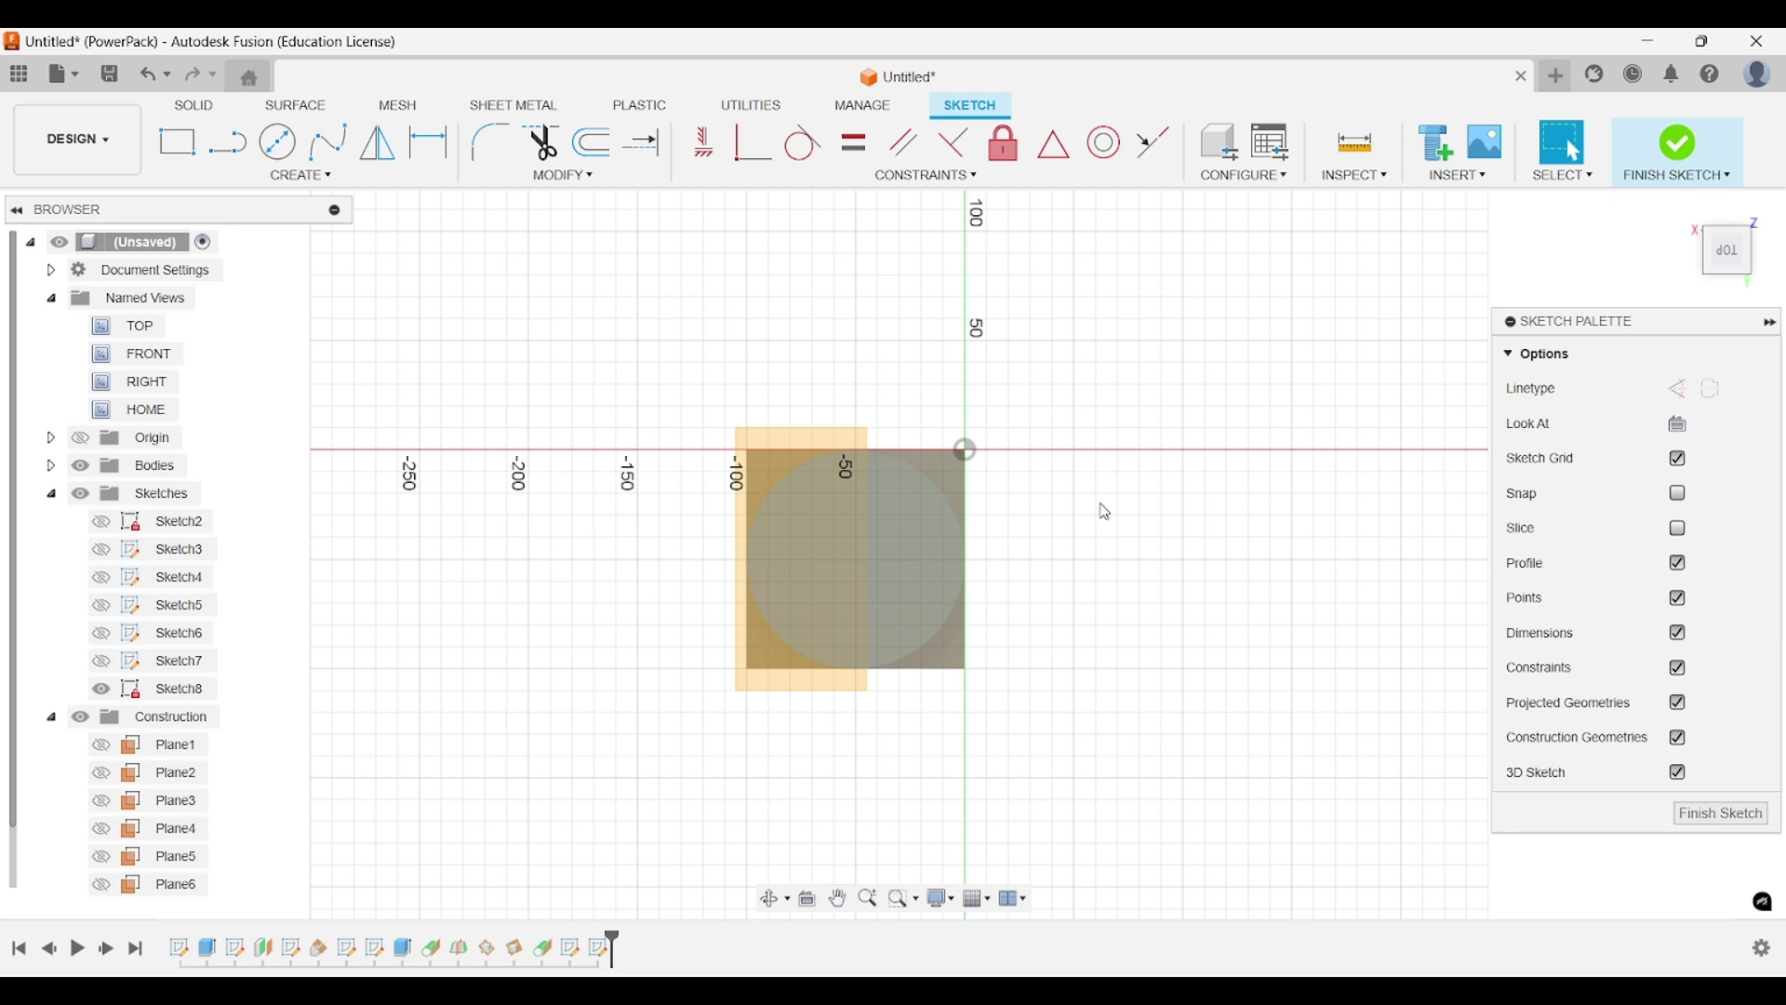
pyautogui.moveTo(1095, 511)
pyautogui.mouseDown(button='middle')
pyautogui.moveTo(1069, 447)
pyautogui.moveTo(1106, 485)
pyautogui.moveTo(1103, 466)
pyautogui.mouseUp(button='middle')
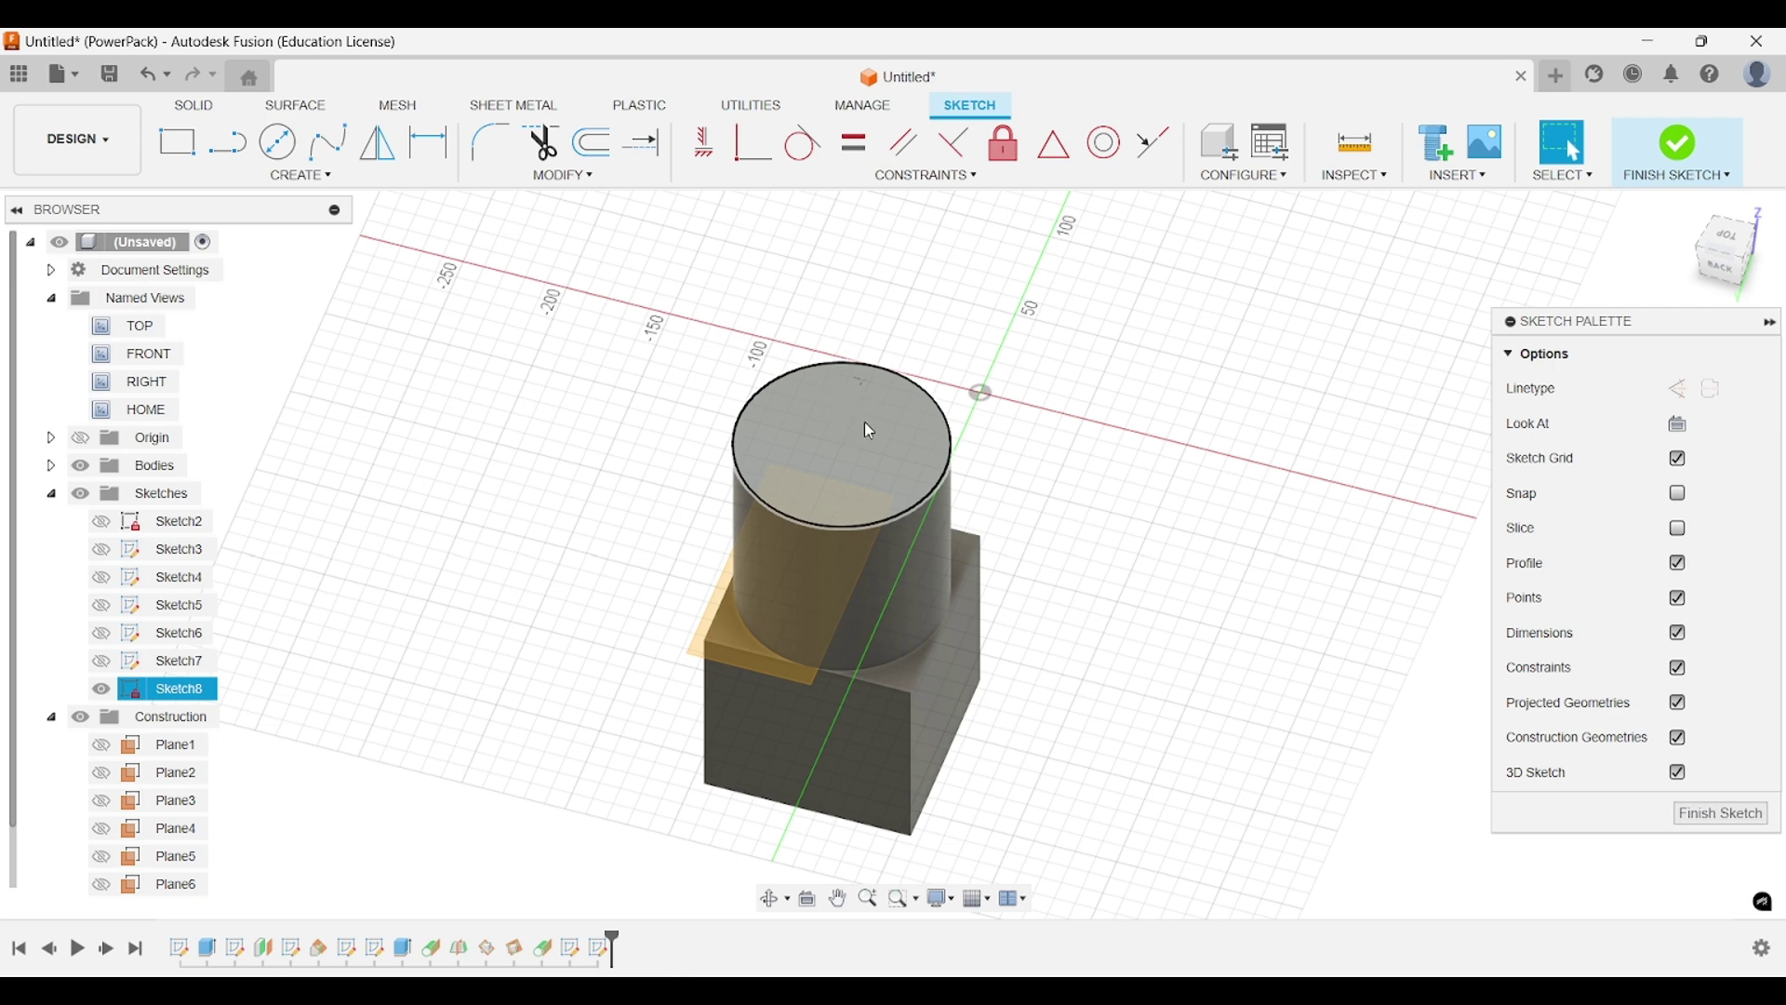
pyautogui.moveTo(1237, 469)
pyautogui.keyDown('shift'); pyautogui.mouseDown(button='middle')
pyautogui.moveTo(1230, 505)
pyautogui.moveTo(1209, 480)
pyautogui.moveTo(1128, 483)
pyautogui.moveTo(1184, 506)
pyautogui.moveTo(1172, 547)
pyautogui.moveTo(1085, 639)
pyautogui.moveTo(1153, 558)
pyautogui.moveTo(1210, 552)
pyautogui.moveTo(1196, 590)
pyautogui.moveTo(1176, 543)
pyautogui.moveTo(1129, 562)
pyautogui.moveTo(1145, 560)
pyautogui.mouseUp(button='middle'); pyautogui.keyUp('shift')
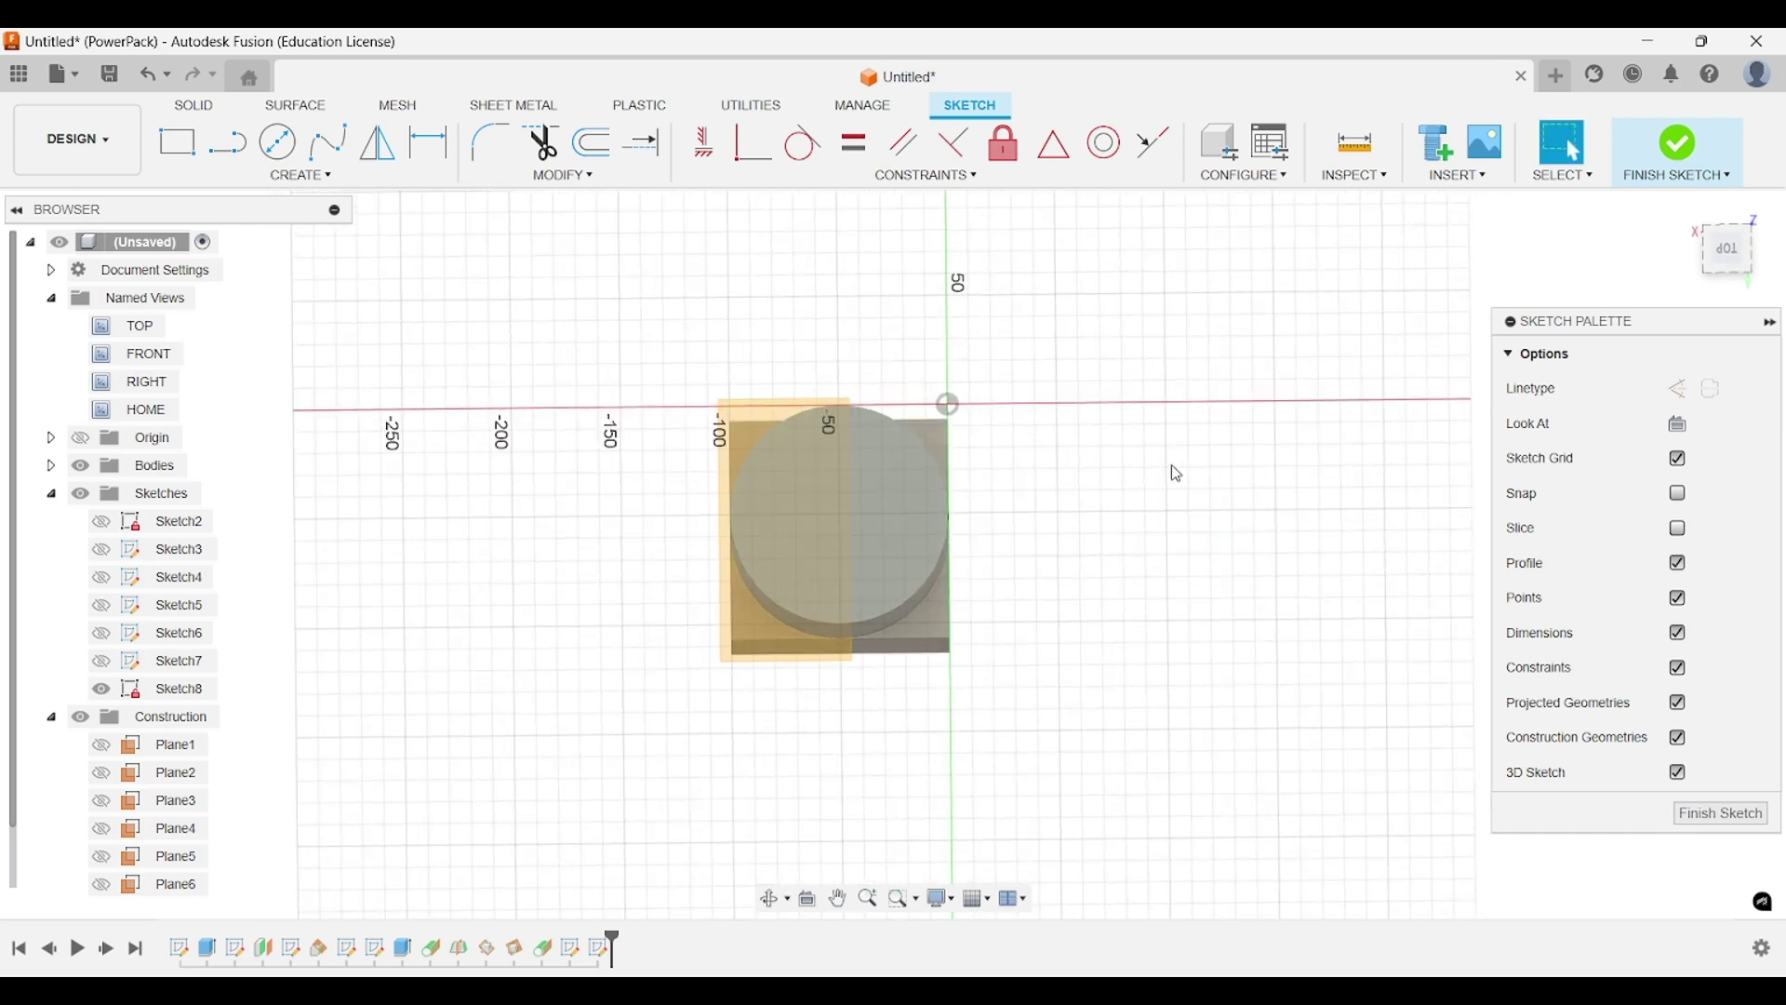
pyautogui.moveTo(1574, 330); pyautogui.dragTo(1486, 309)
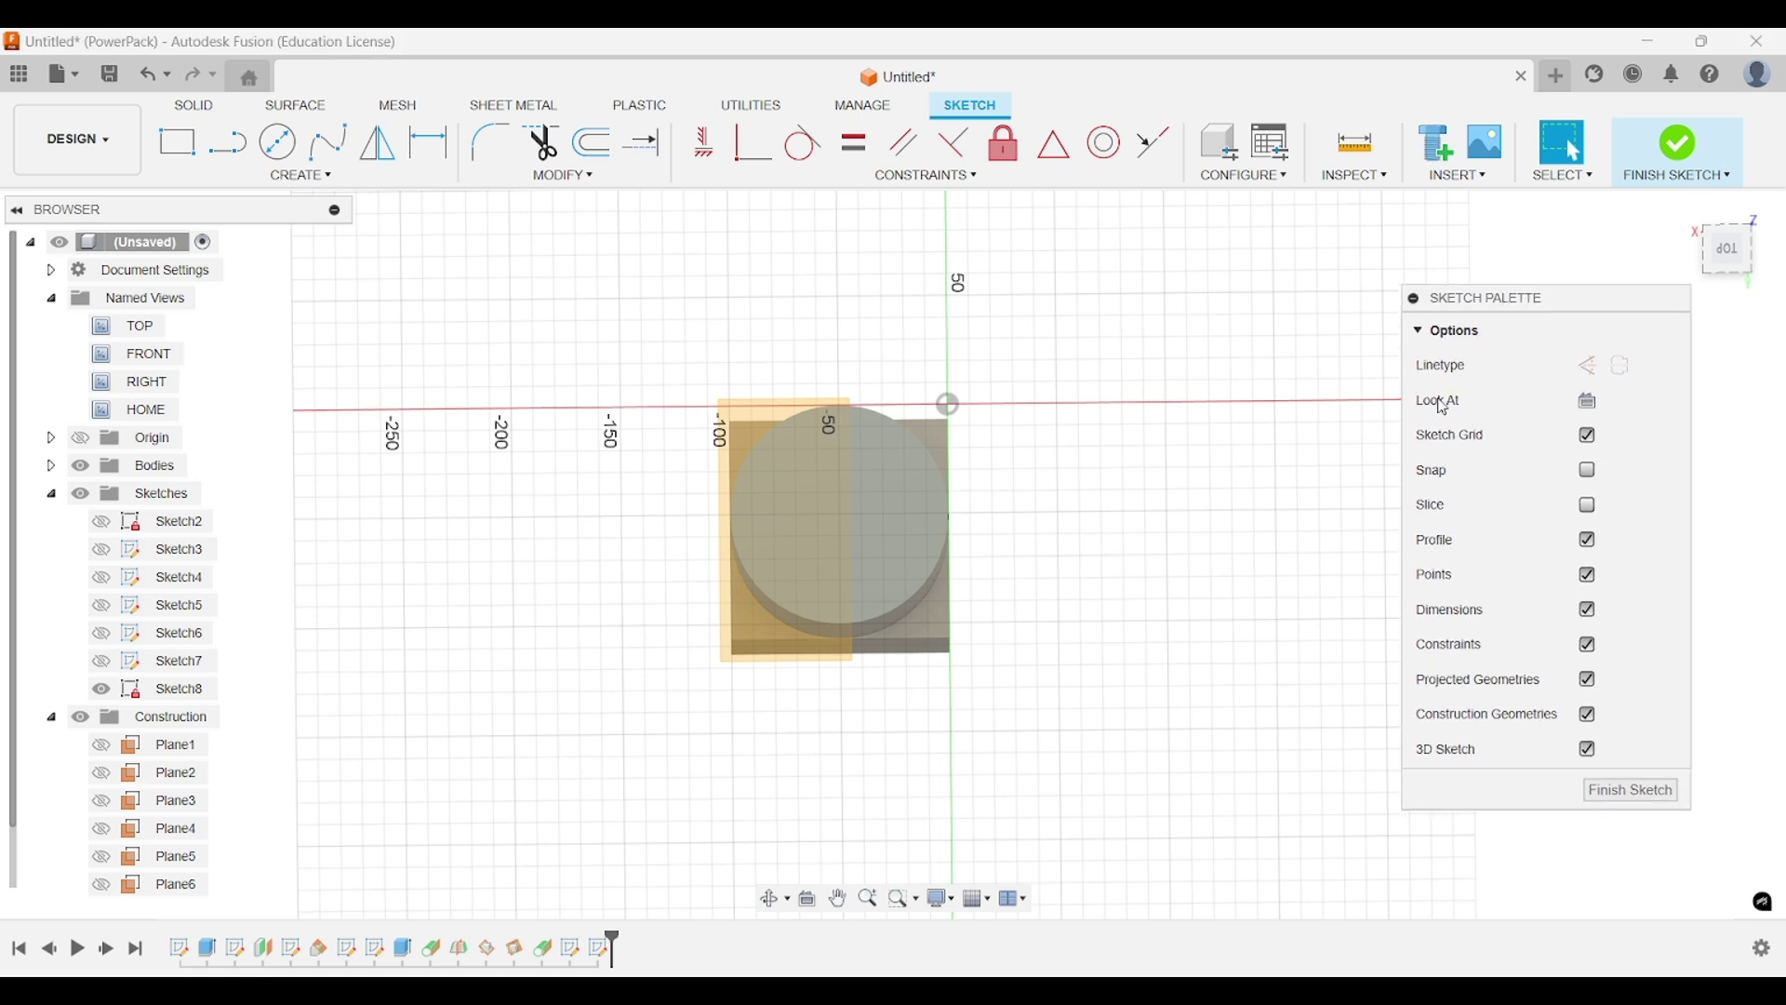
pyautogui.click(1591, 402)
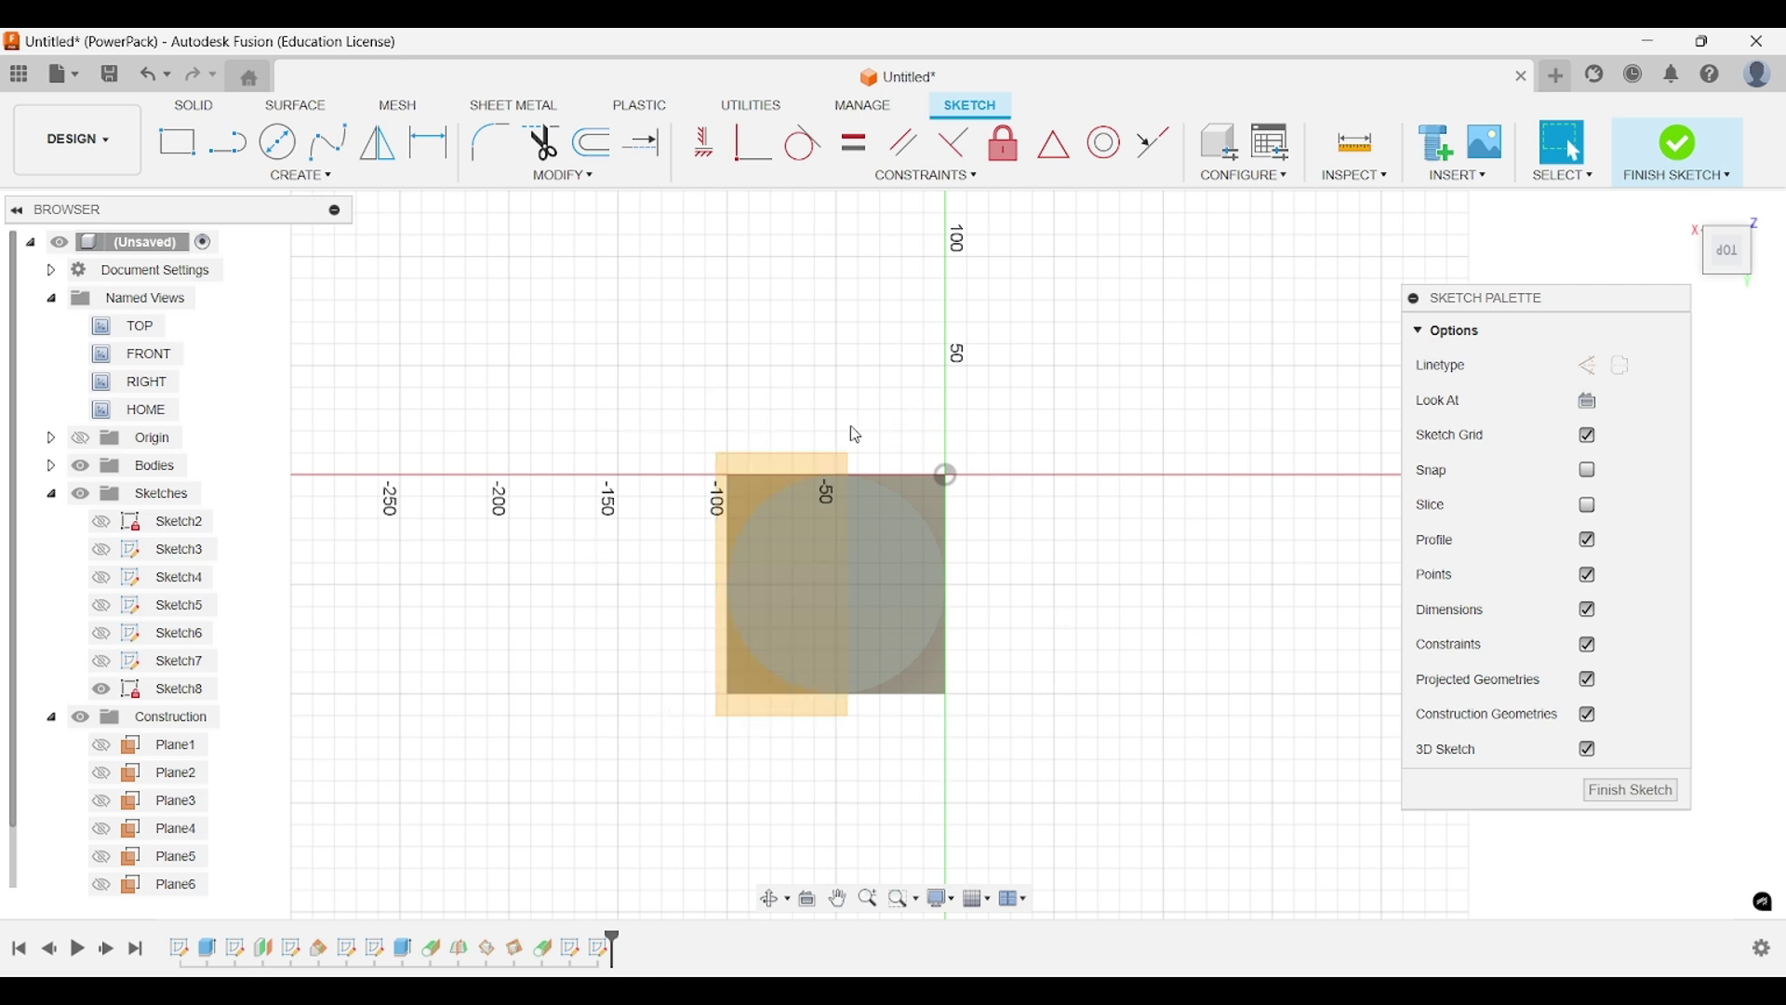
pyautogui.click(1631, 791)
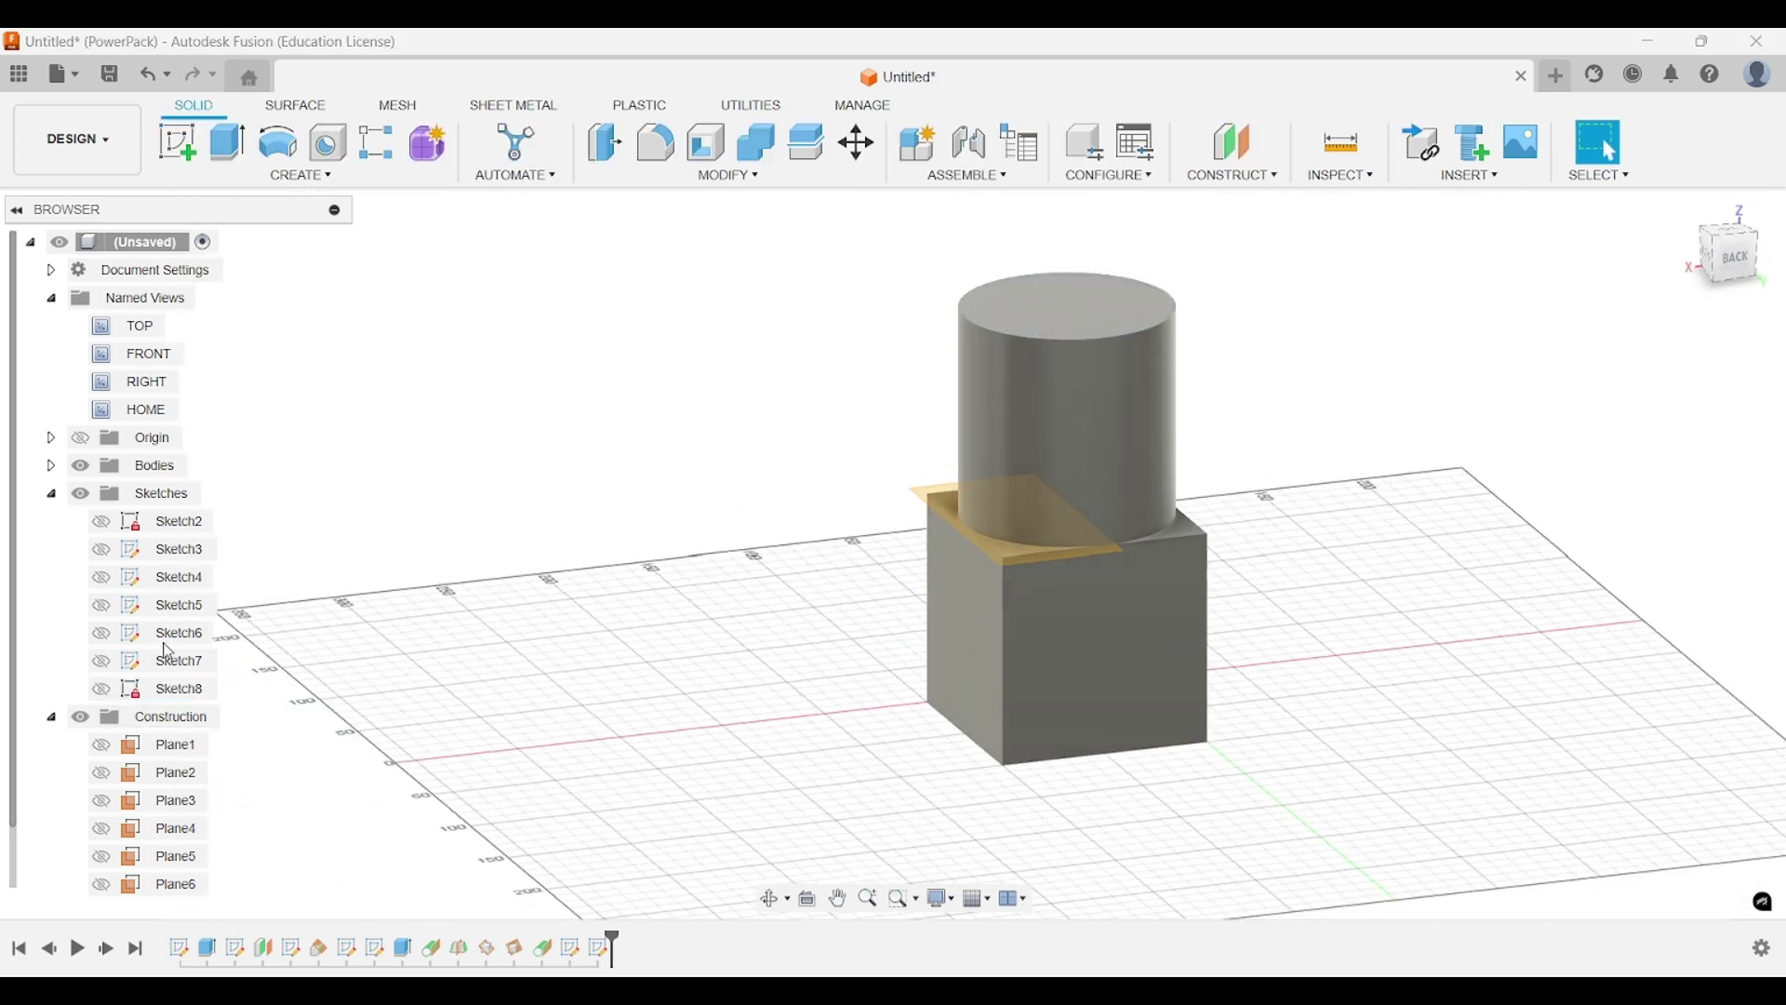
# Select the cylinder's side face for a Plane Tangent to Face at Point, and preview it at the cube's rear left top and bottom corners.
pyautogui.click(1233, 175)
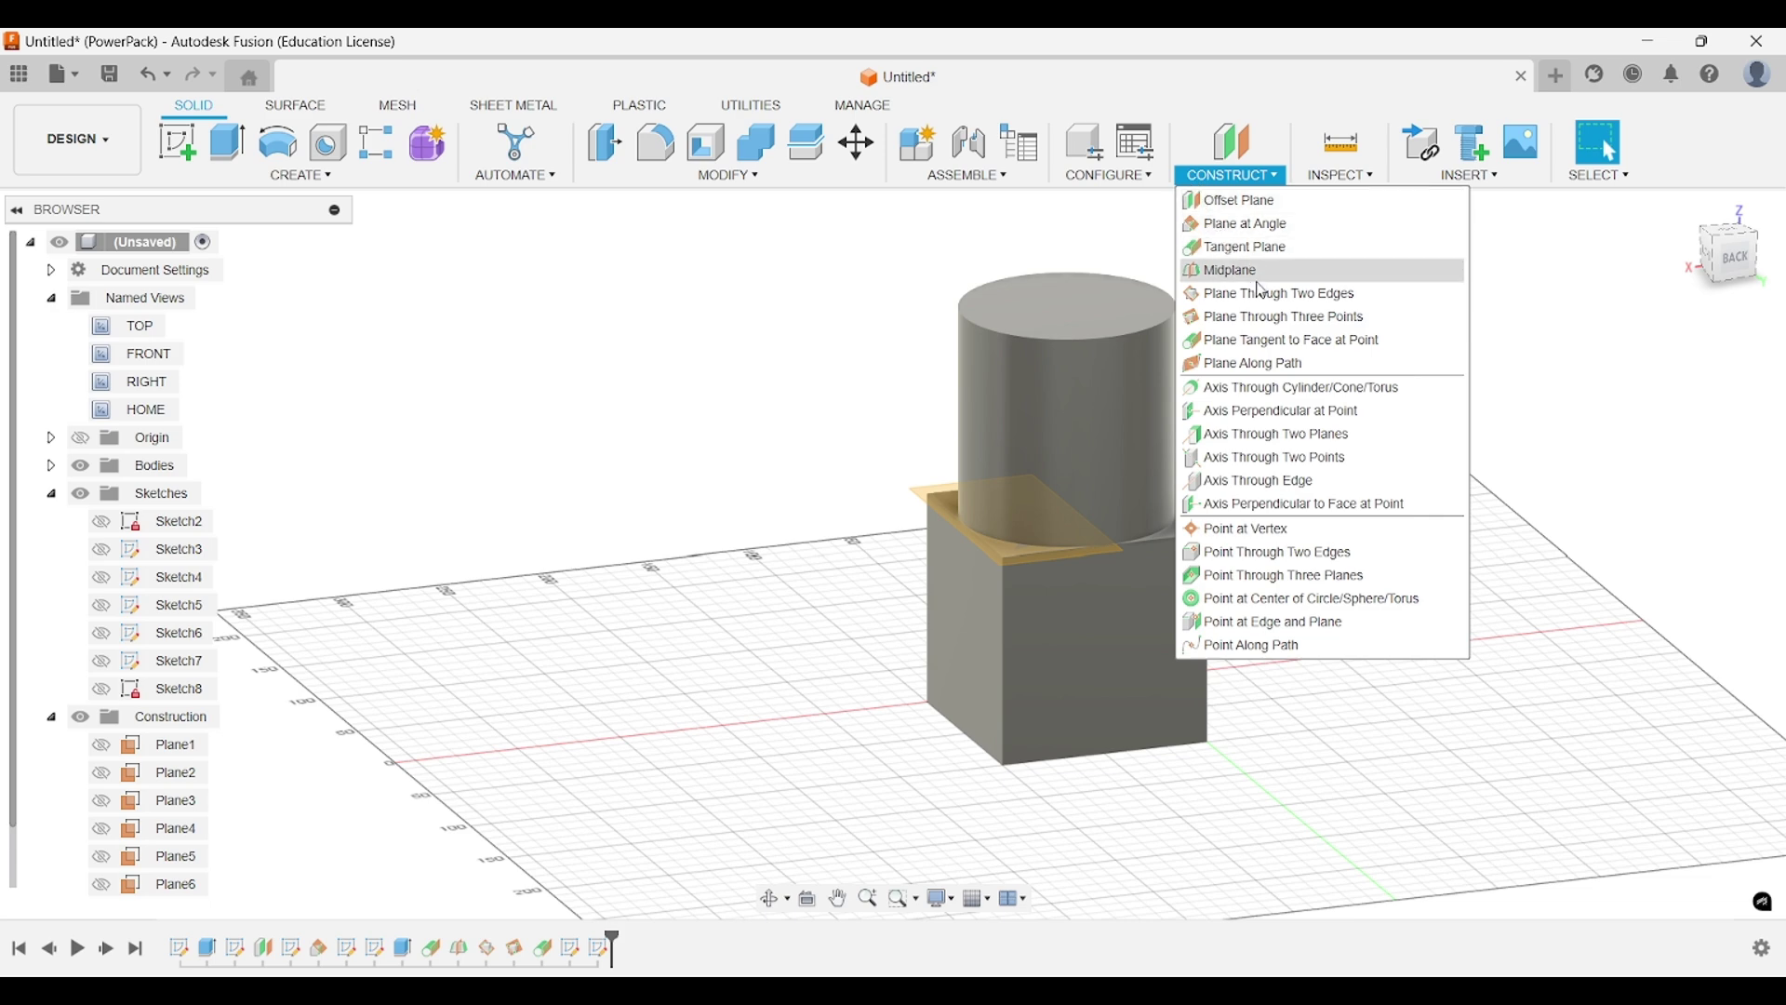
pyautogui.click(1315, 344)
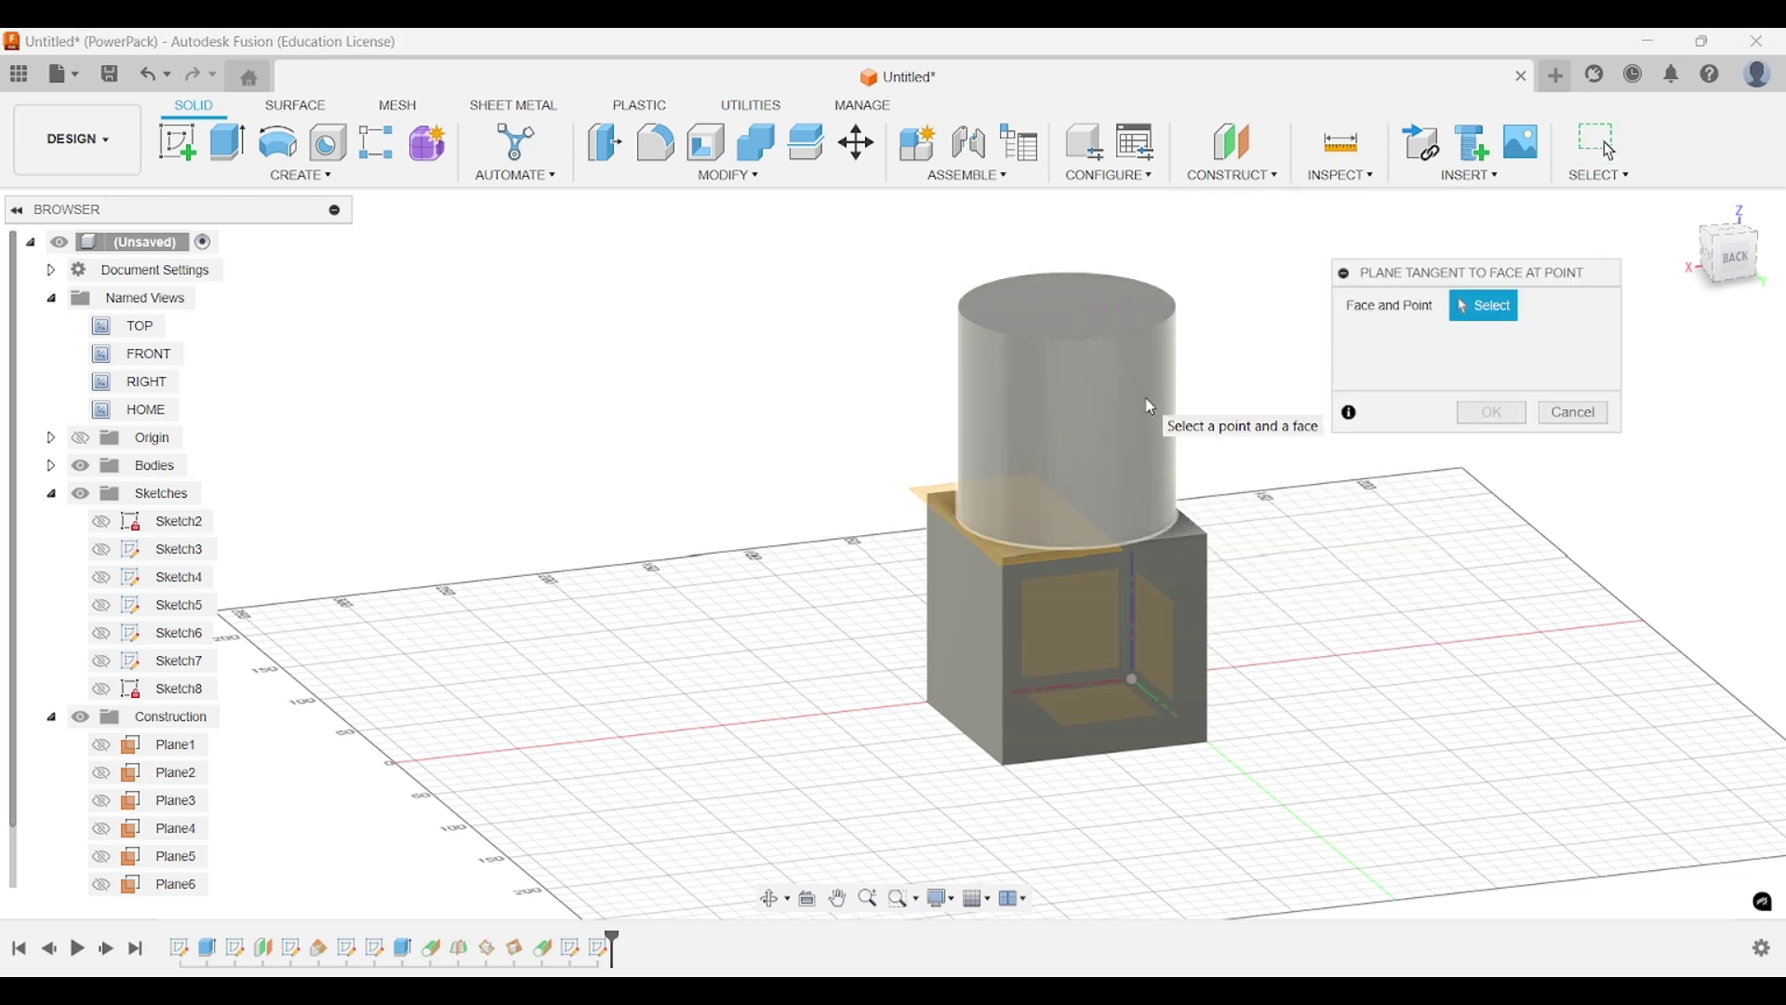
pyautogui.click(1151, 406)
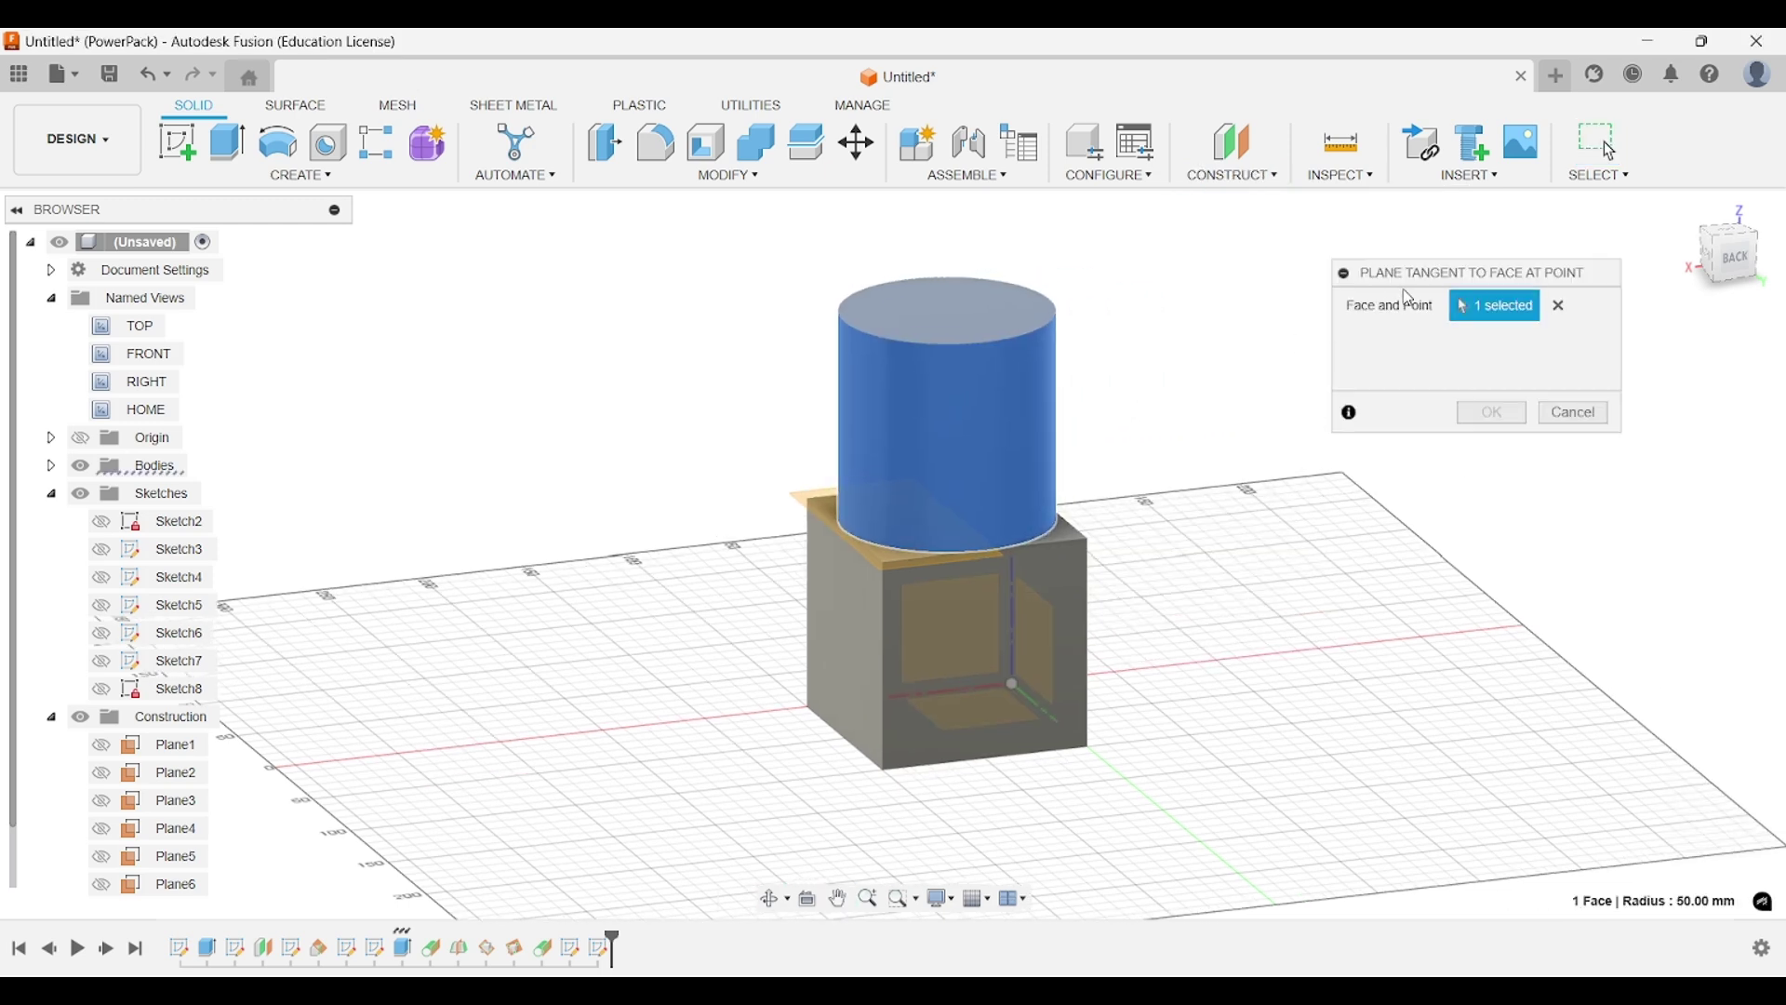
pyautogui.click(1091, 538)
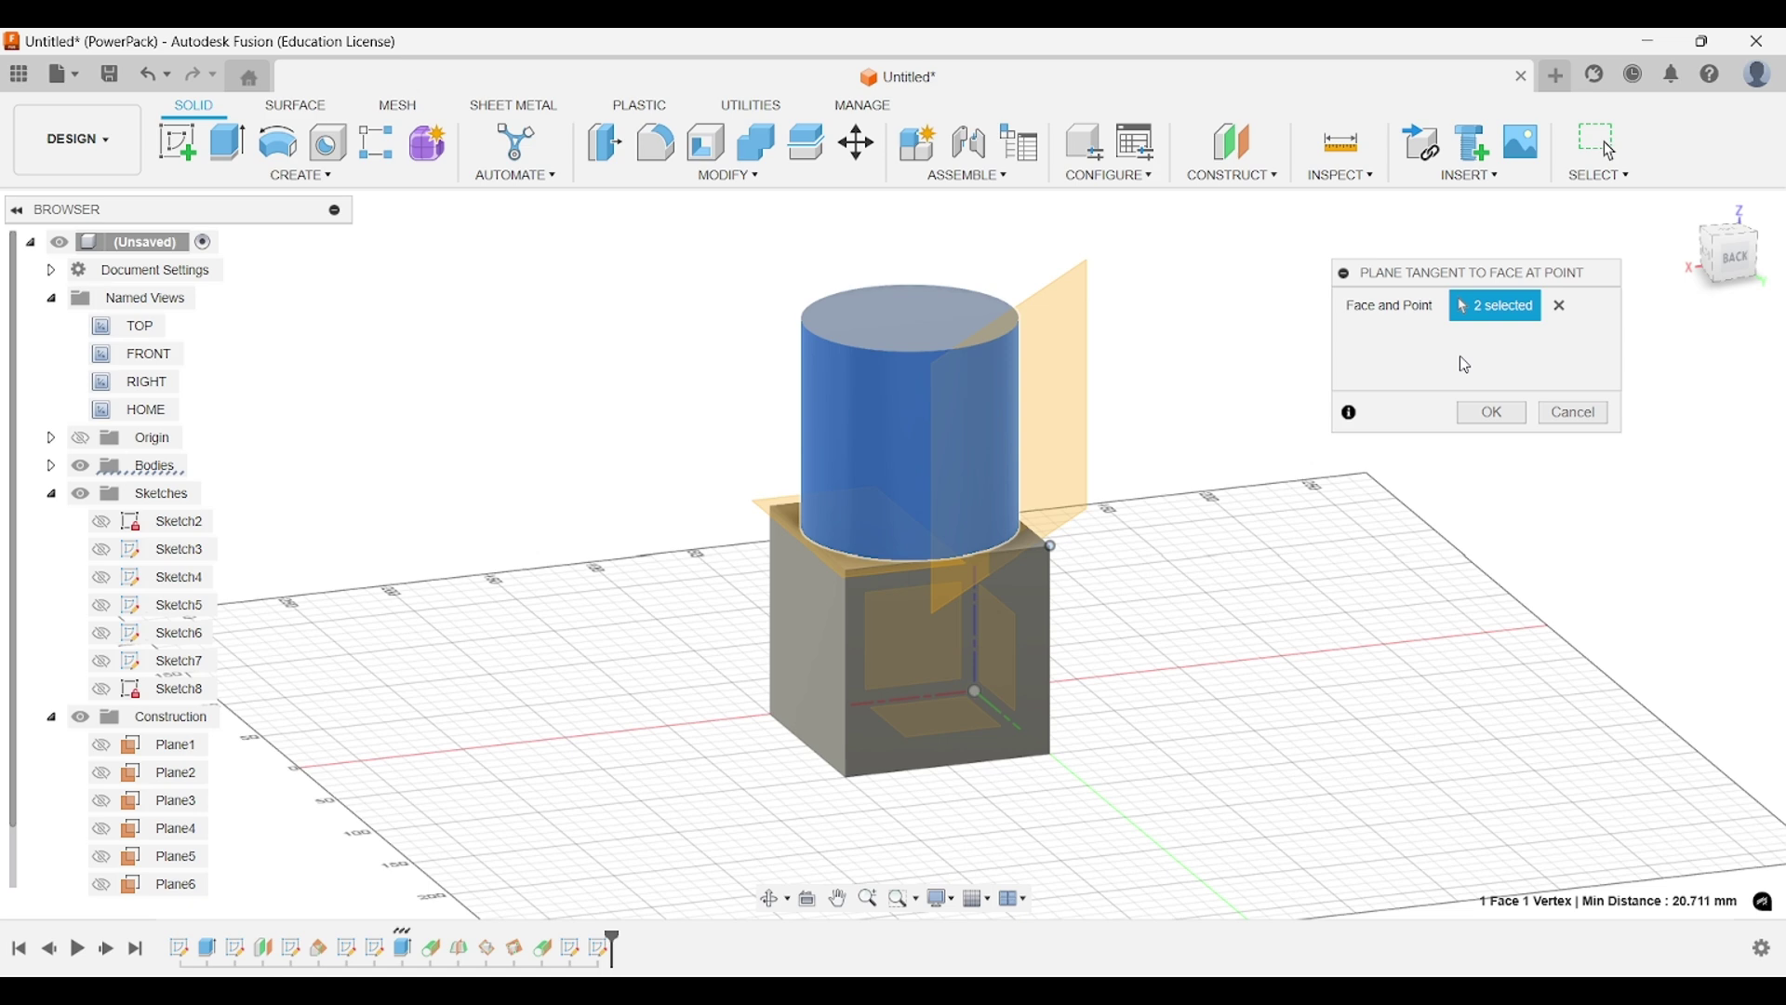
pyautogui.click(1051, 547)
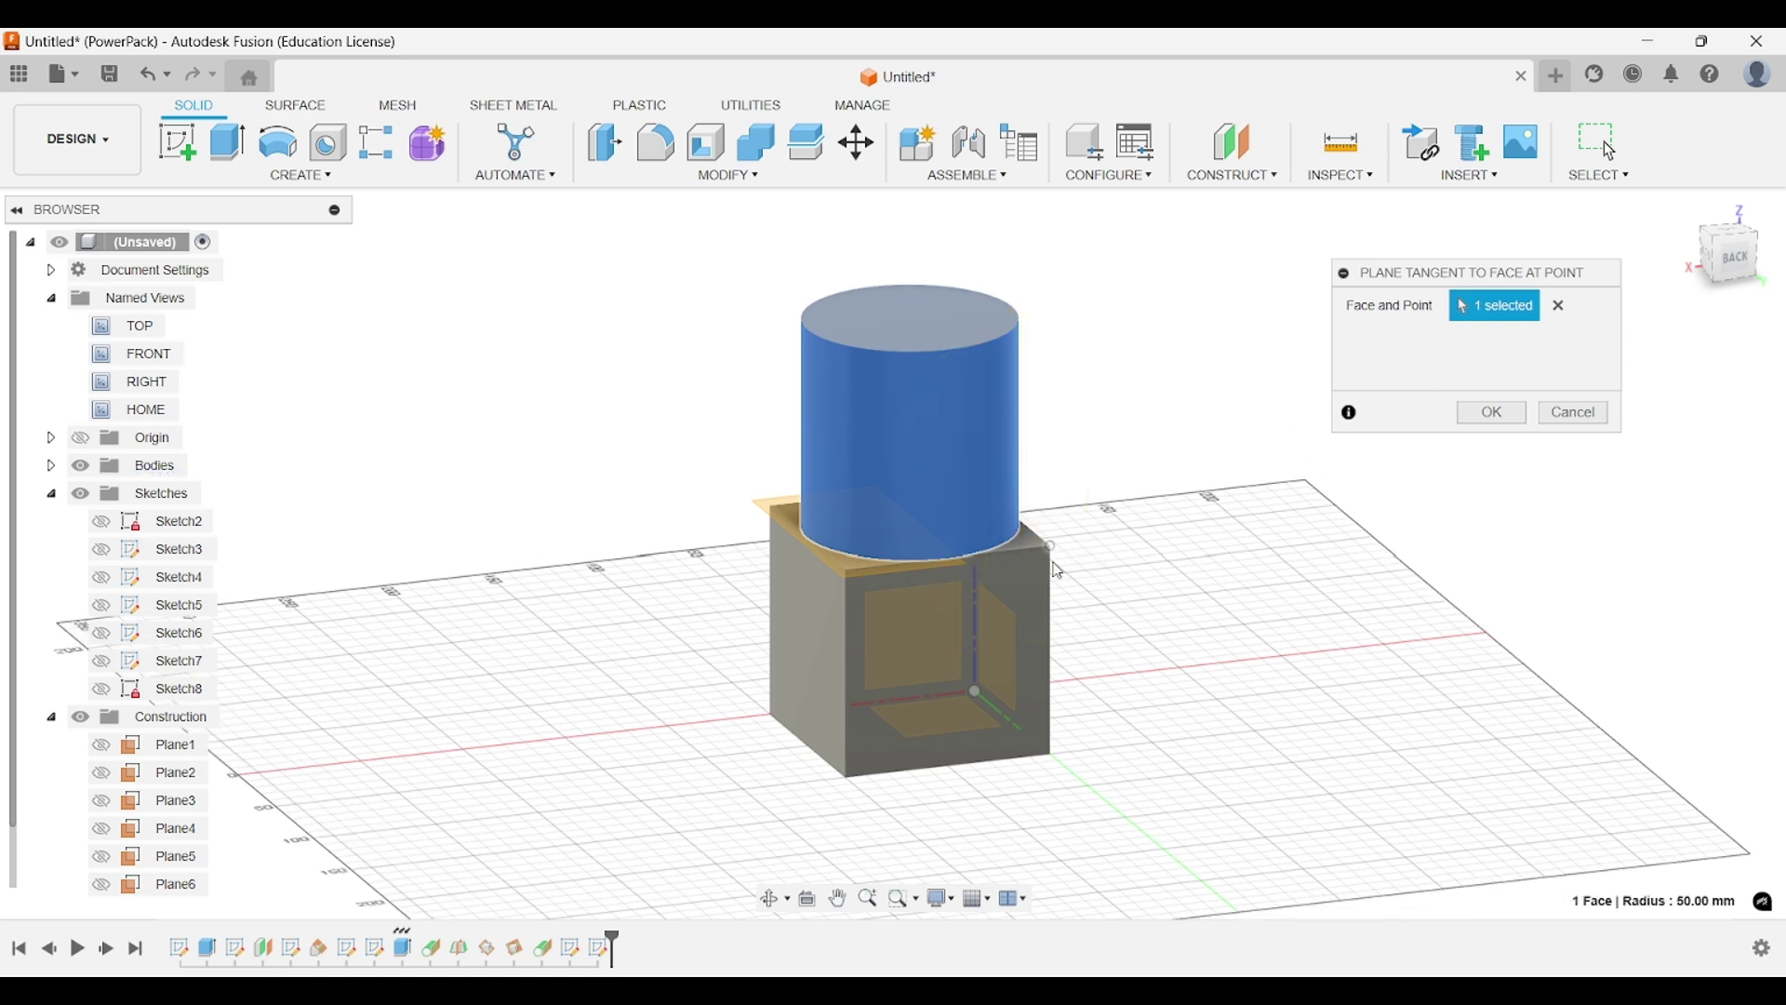
pyautogui.click(1051, 753)
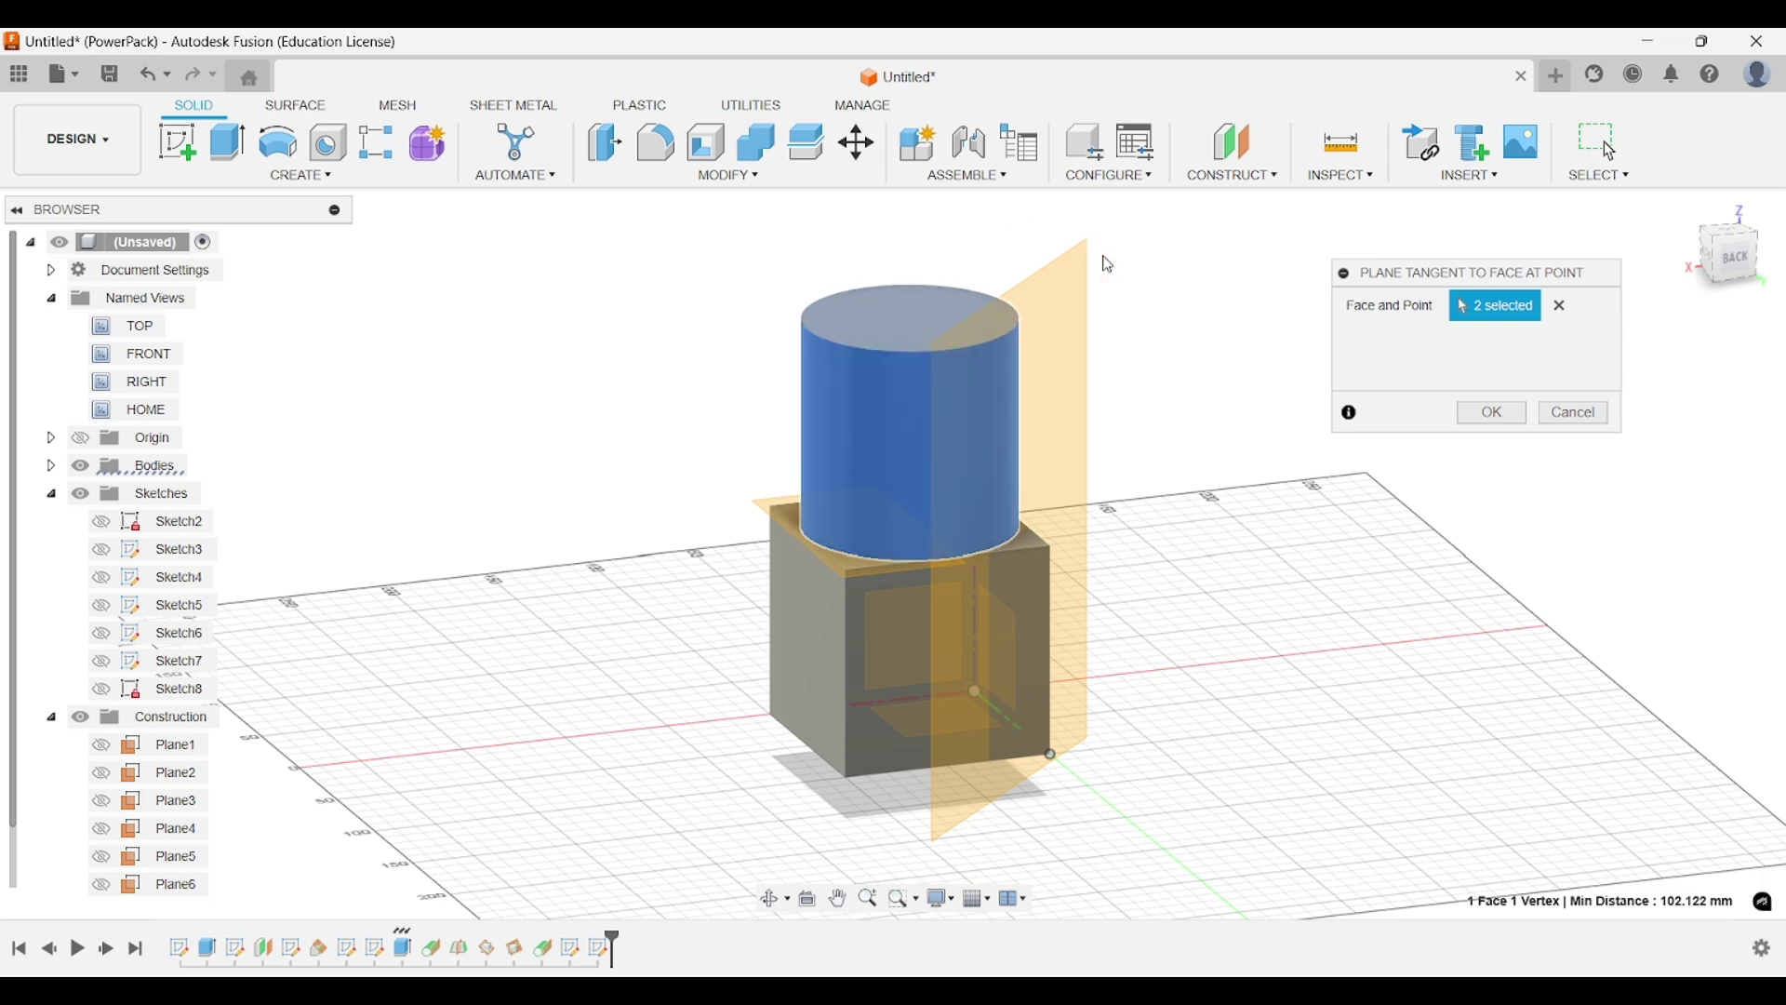
pyautogui.click(1051, 756)
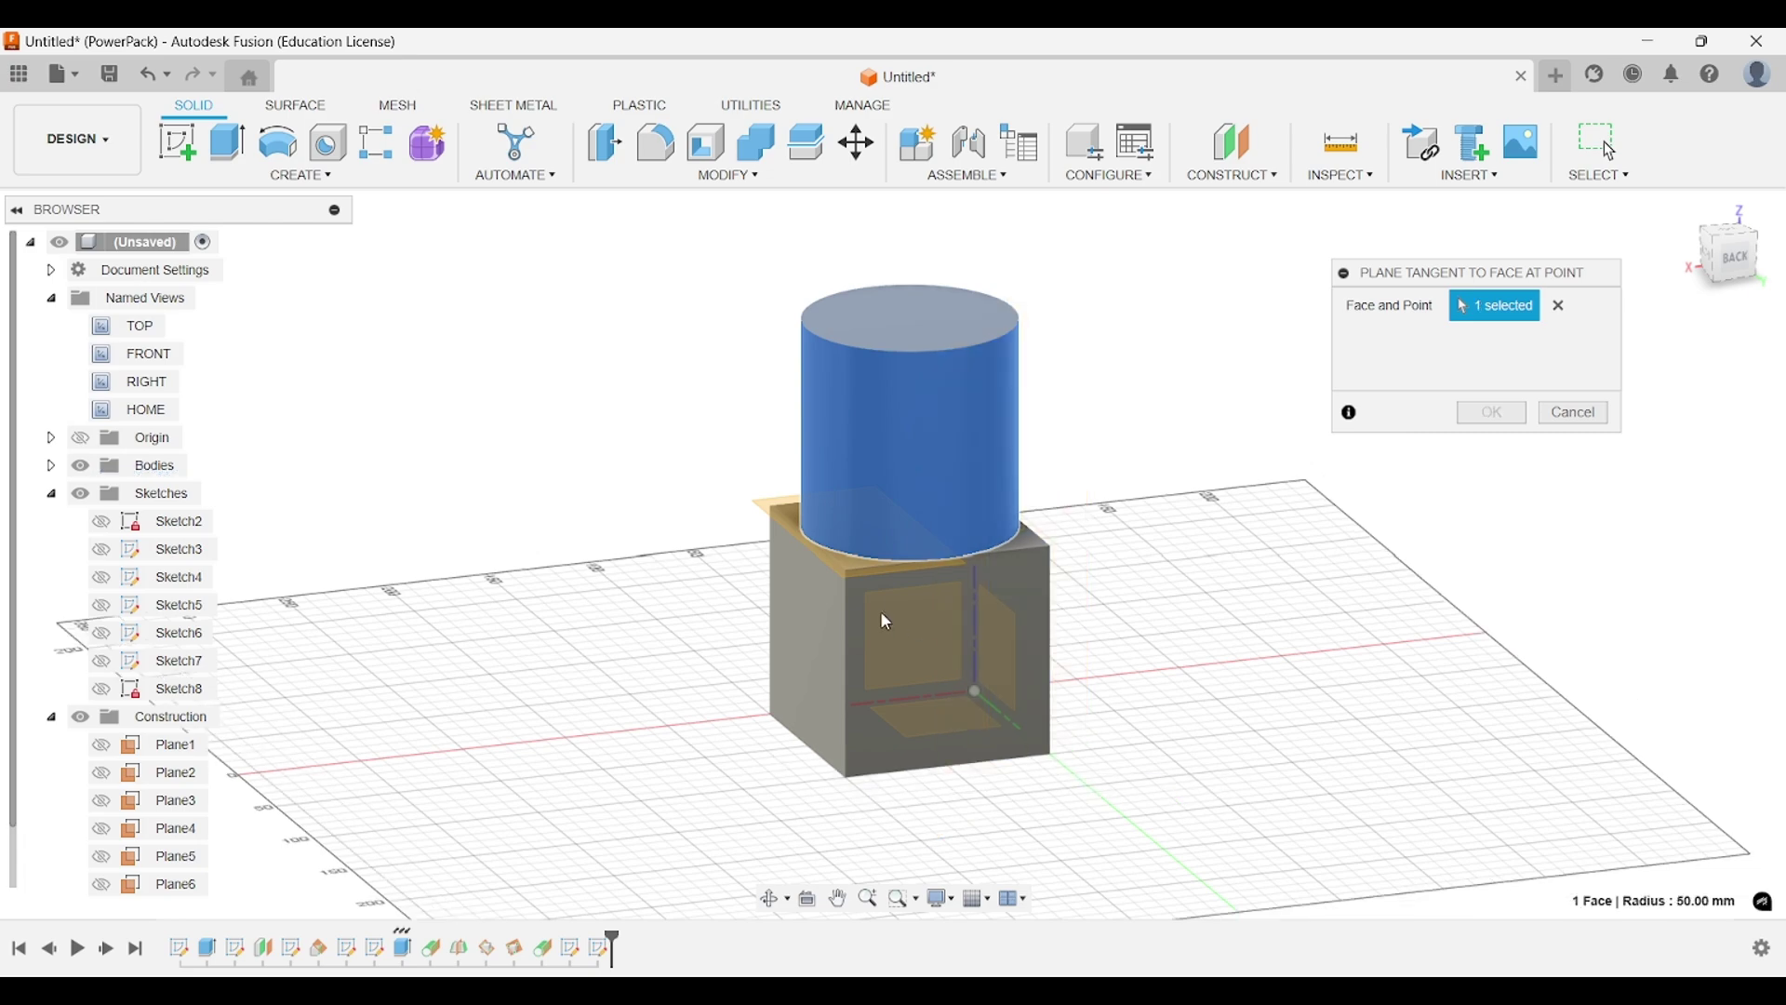
# Pick the cube's rear right top corner as the point and create the plane tangent to the cylinder's side face.
pyautogui.click(846, 572)
pyautogui.keyDown('shift'); pyautogui.moveTo(1070, 507); pyautogui.dragTo(1349, 503, button='middle'); pyautogui.keyUp('shift')
pyautogui.click(1492, 412)
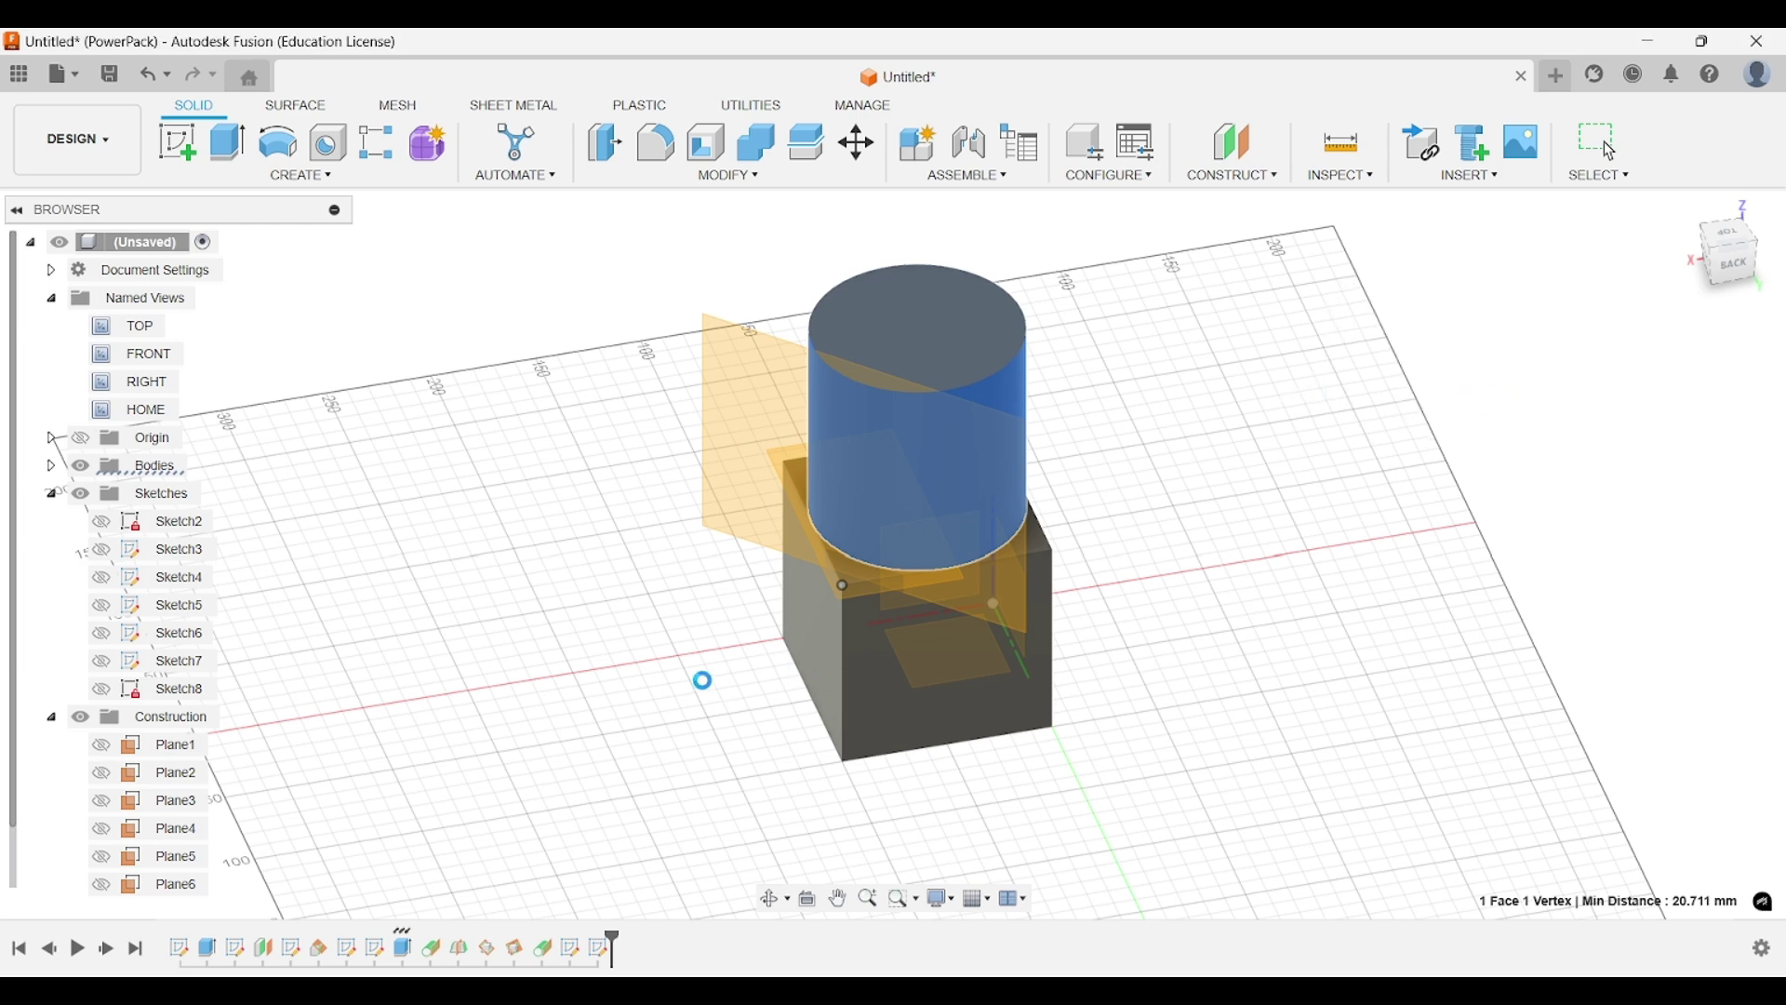
pyautogui.click(1283, 178)
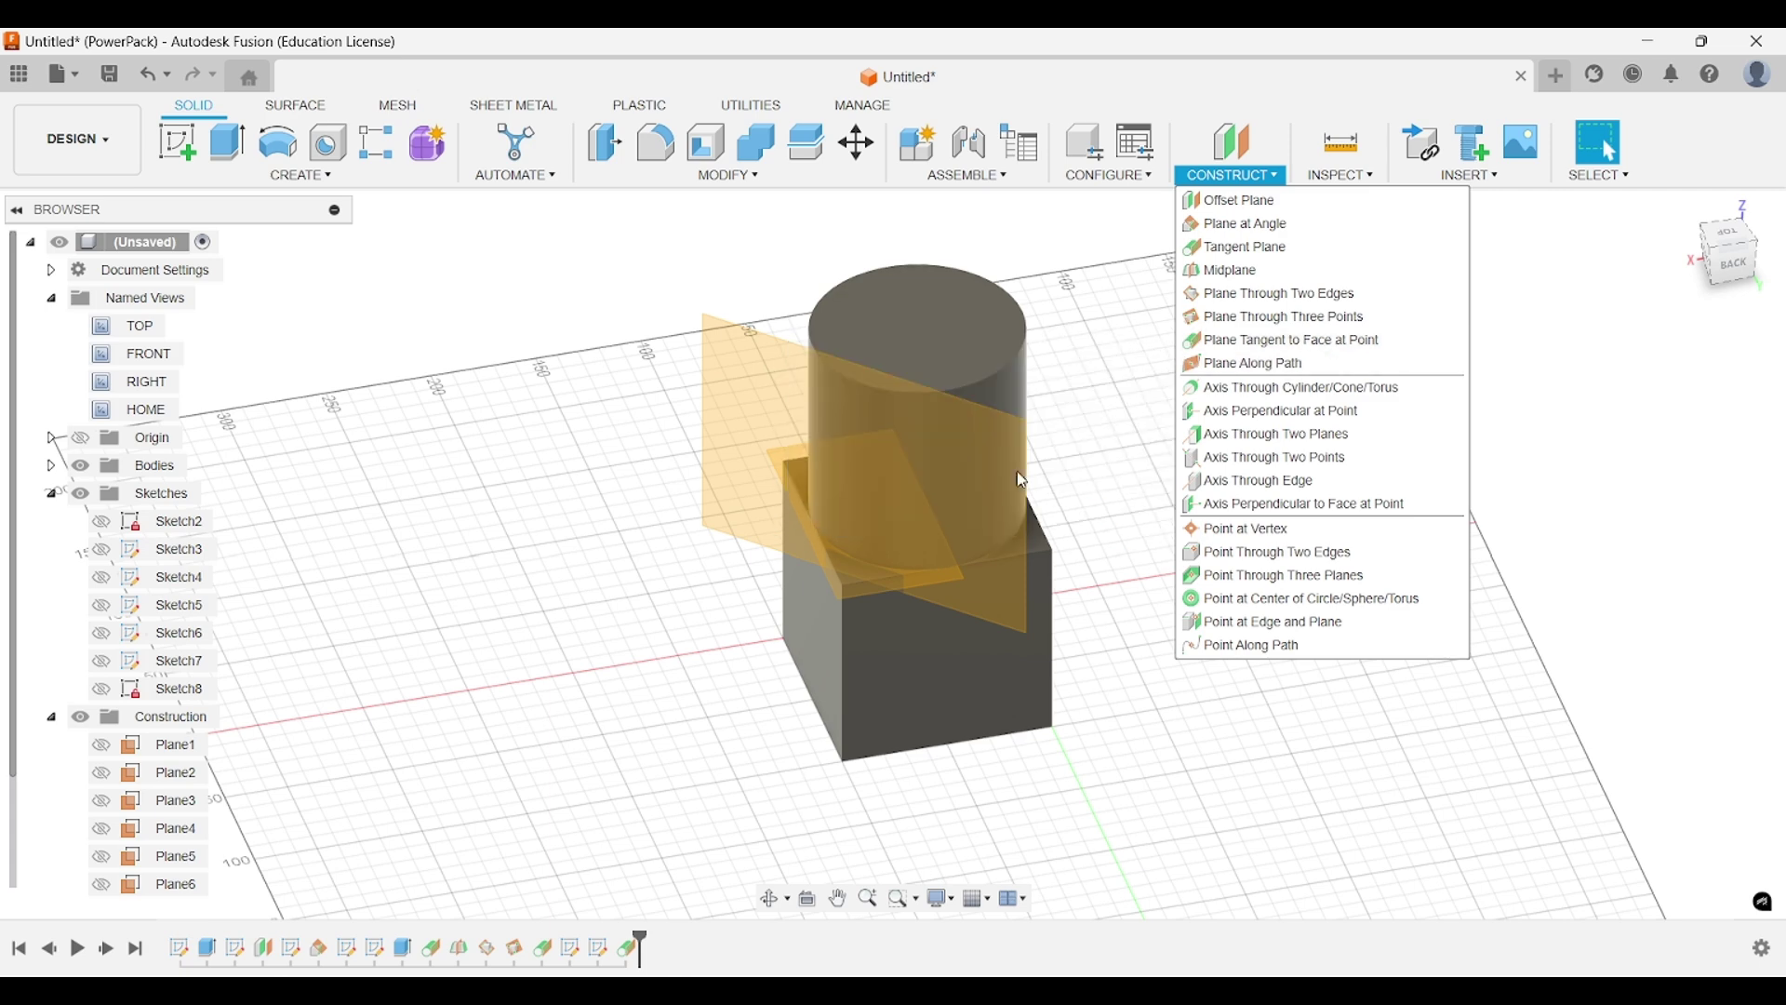
pyautogui.click(543, 688)
pyautogui.scroll(-2, 351, 745)
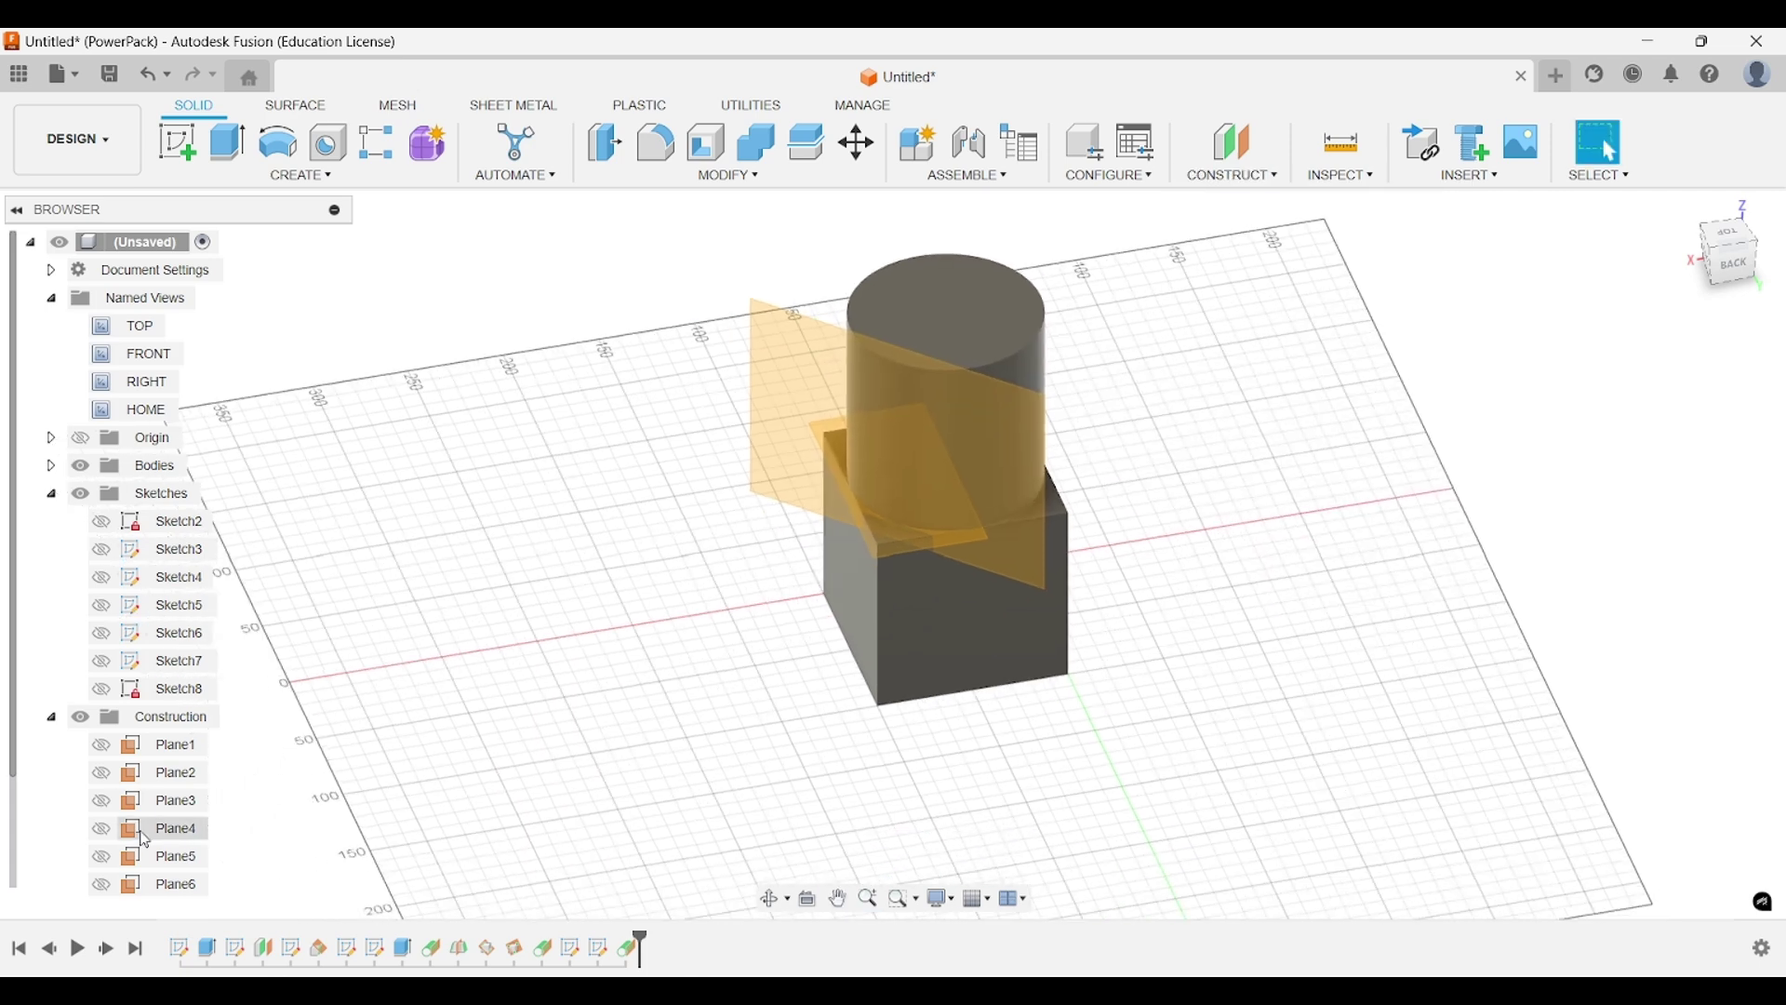
pyautogui.scroll(-2, 78, 868)
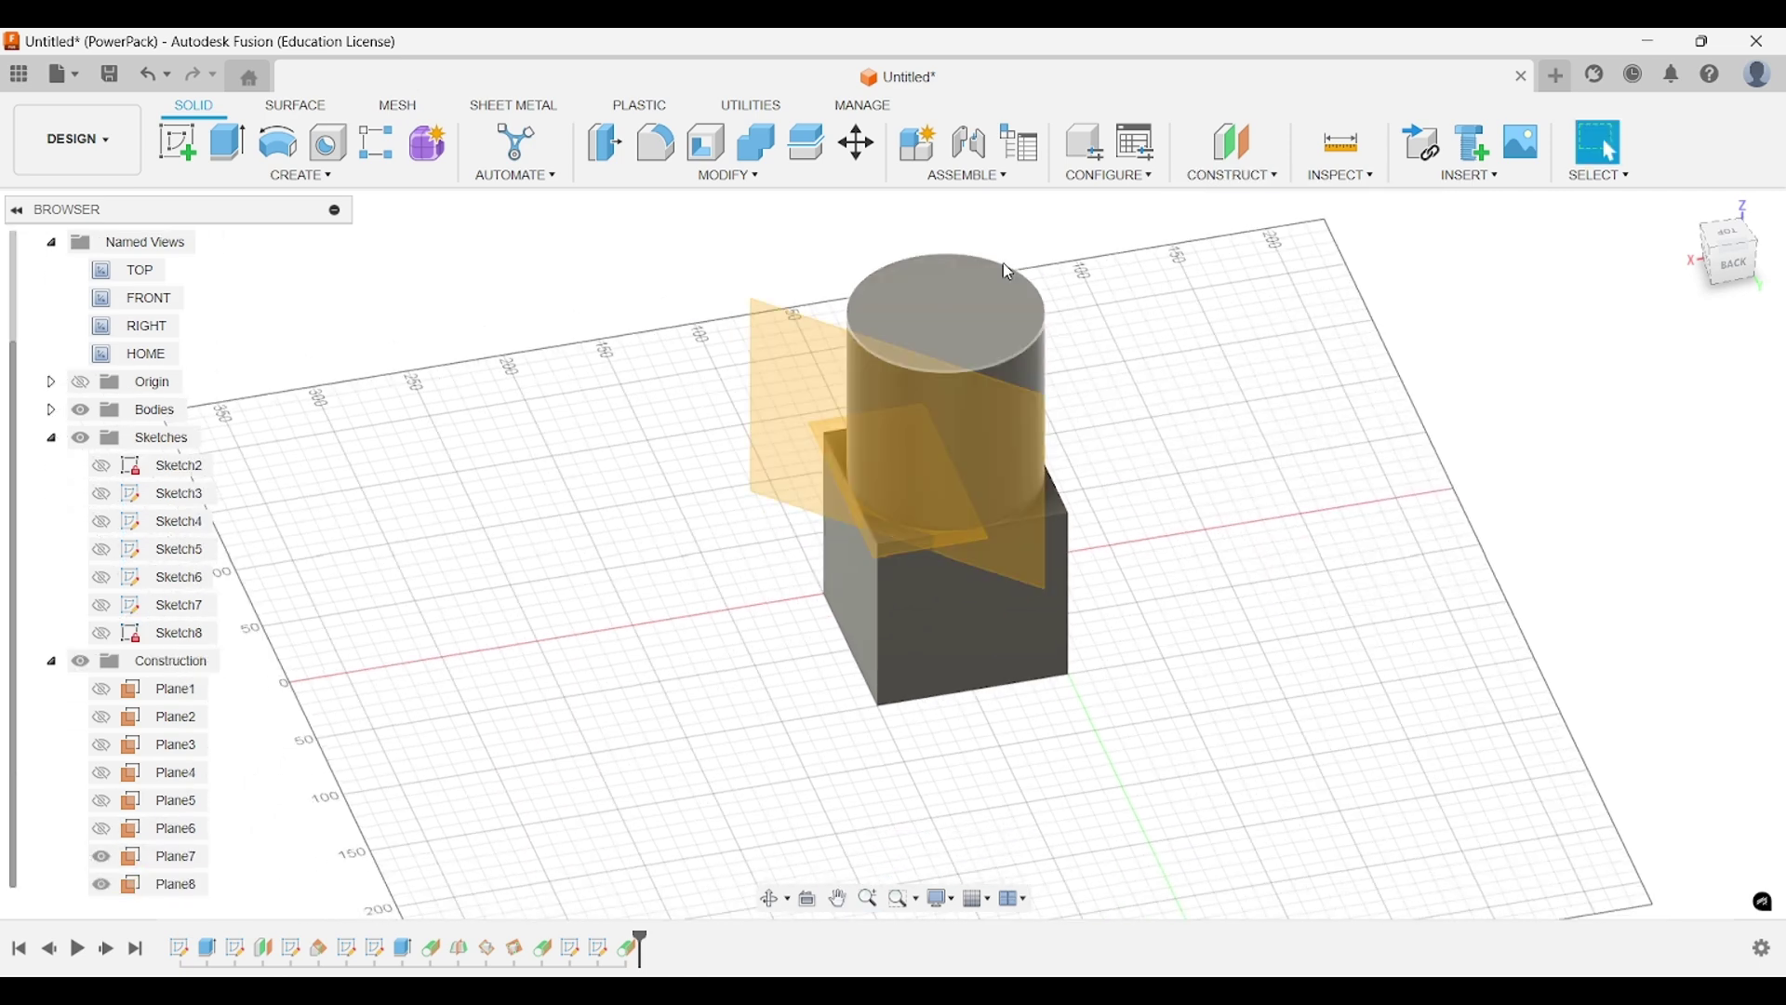
pyautogui.click(1221, 175)
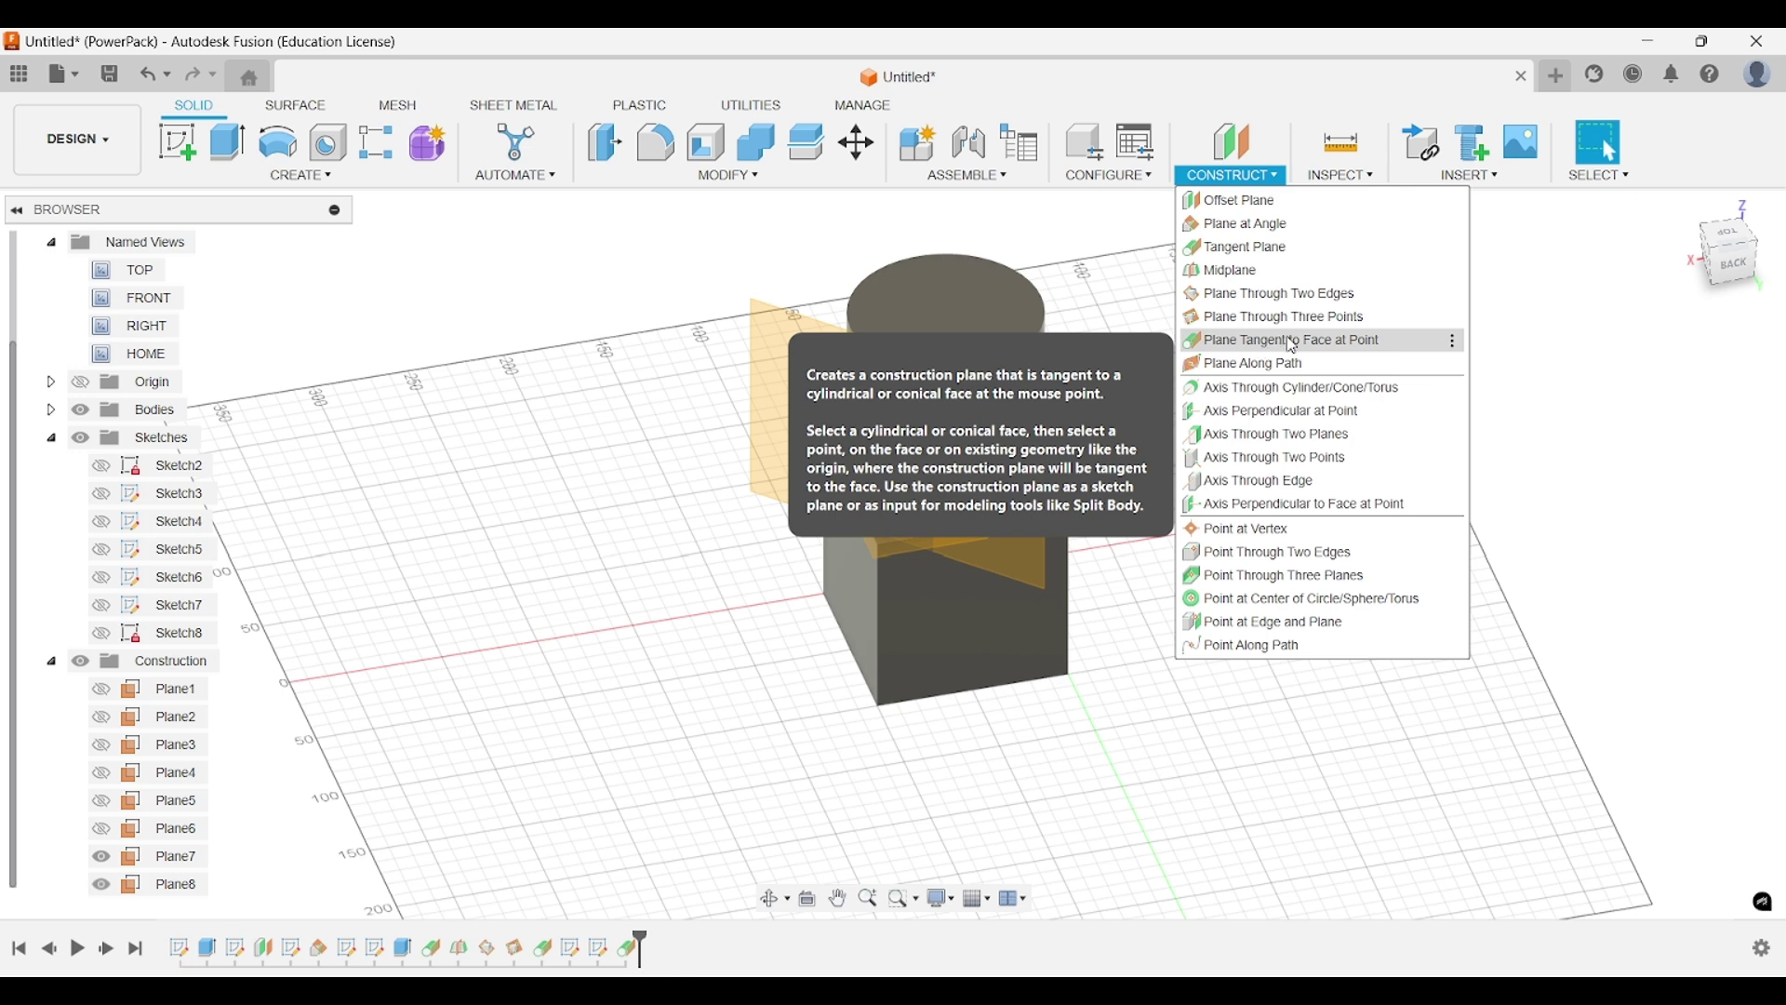
pyautogui.click(1345, 348)
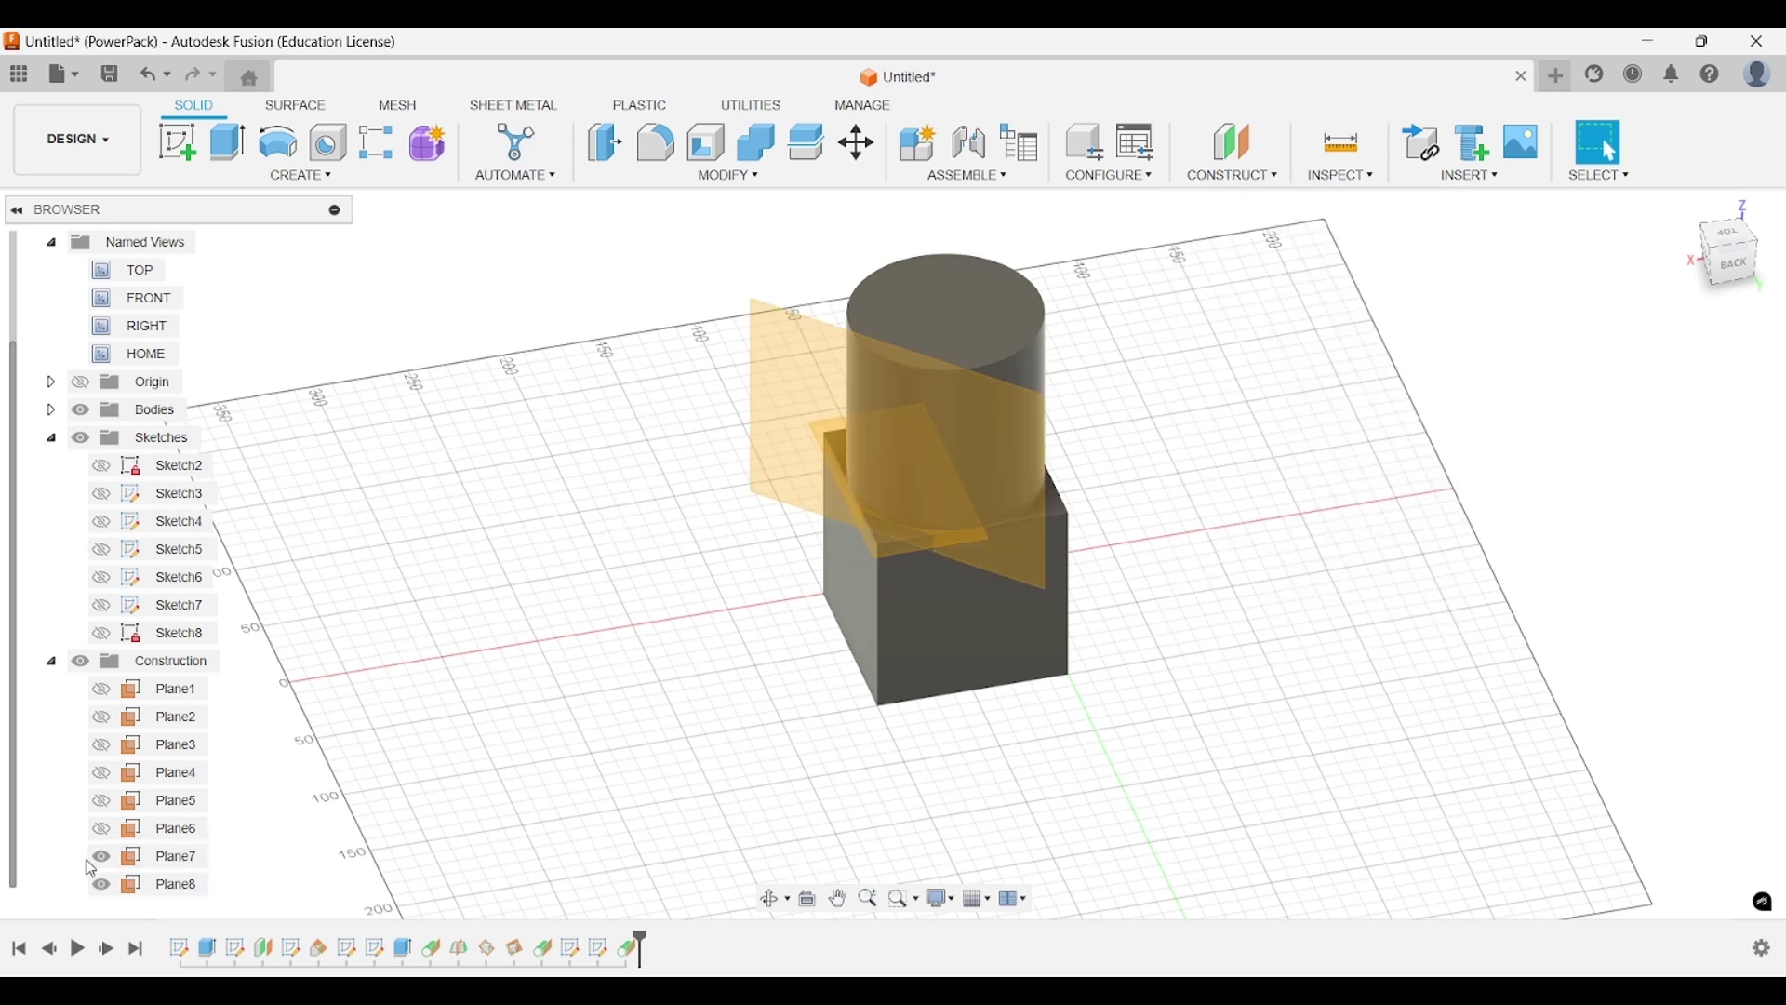
# Hide construction planes Plane7 and Plane8, and toggle the bodies' visibility off and on again.
pyautogui.click(99, 856)
pyautogui.click(102, 883)
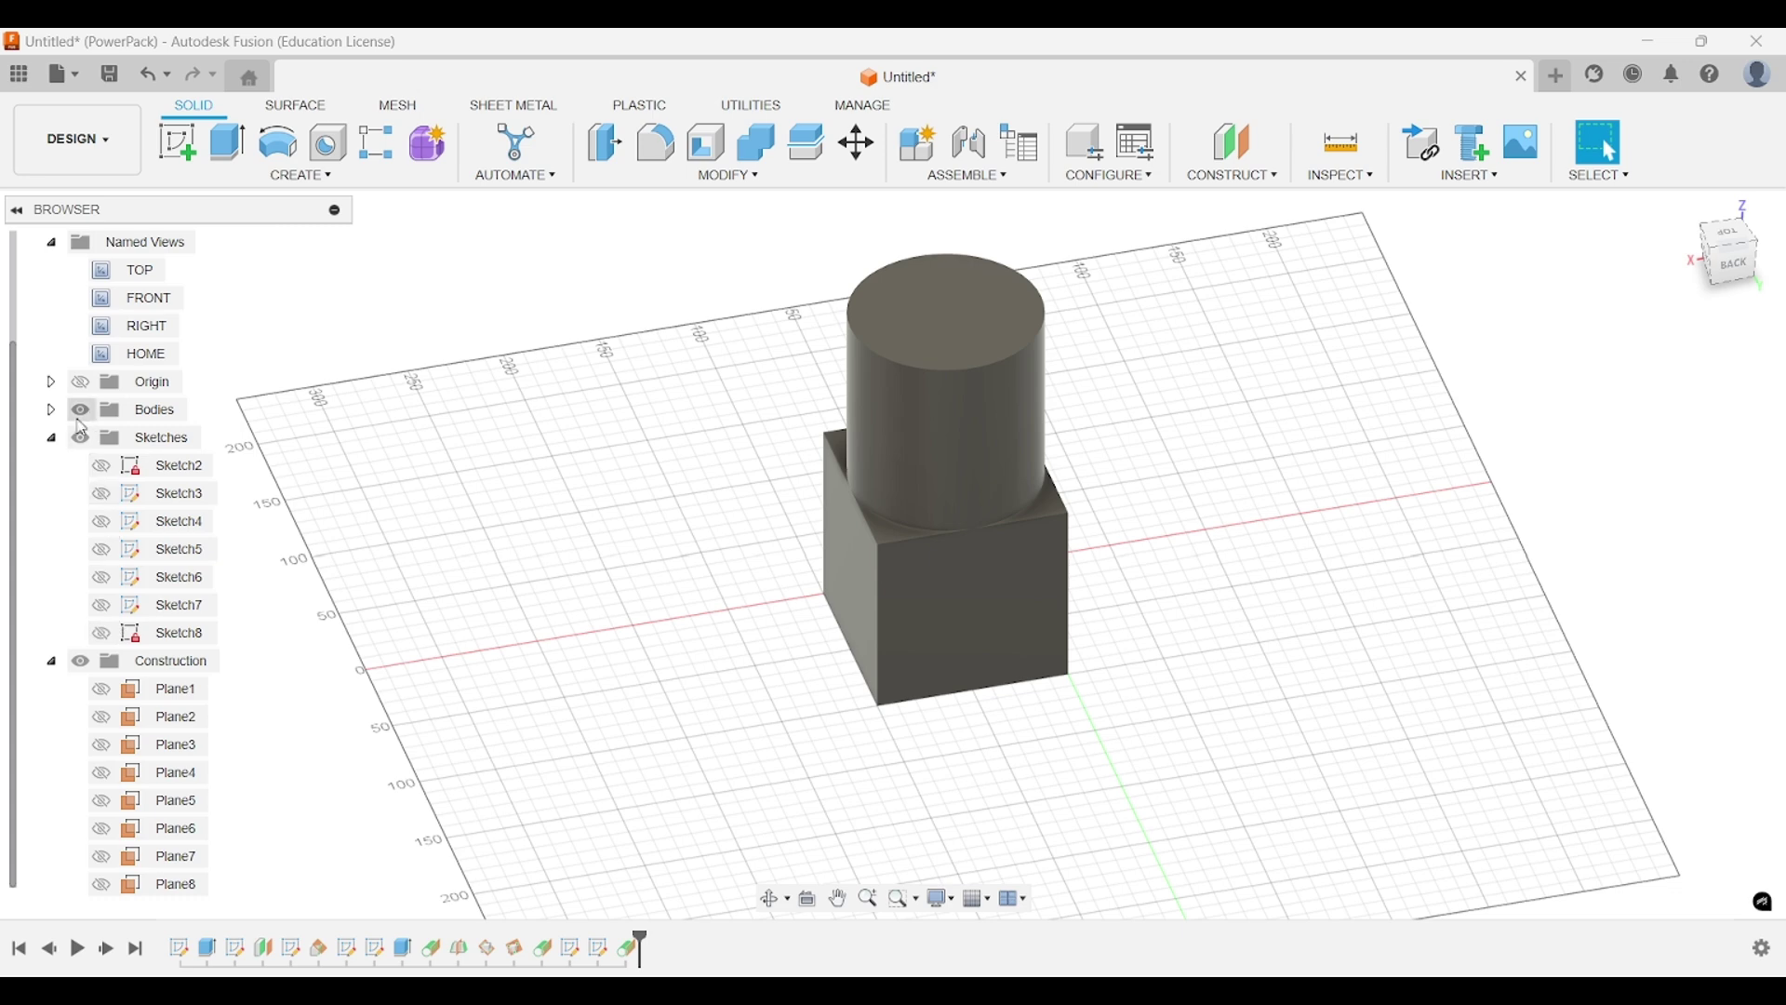
pyautogui.click(81, 409)
pyautogui.click(81, 410)
# Start a Plane Along Path and pick the bottom edge of the cube's back face as the path.
pyautogui.click(1238, 174)
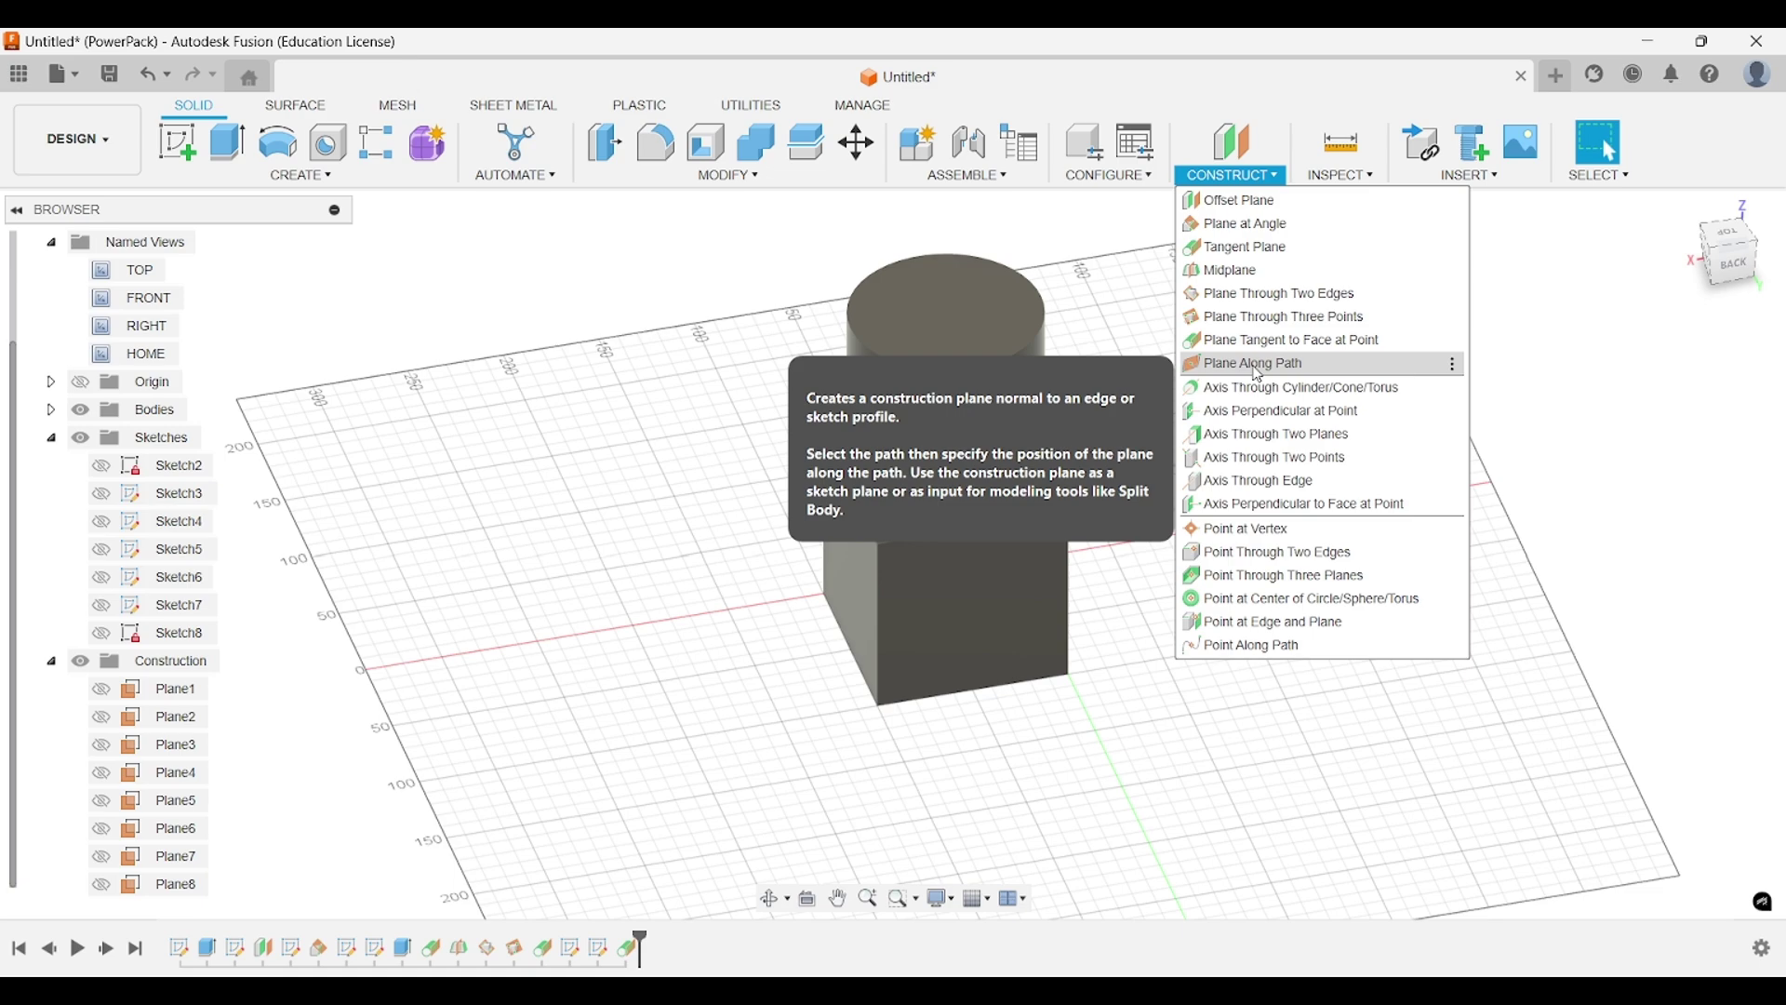
pyautogui.click(1258, 374)
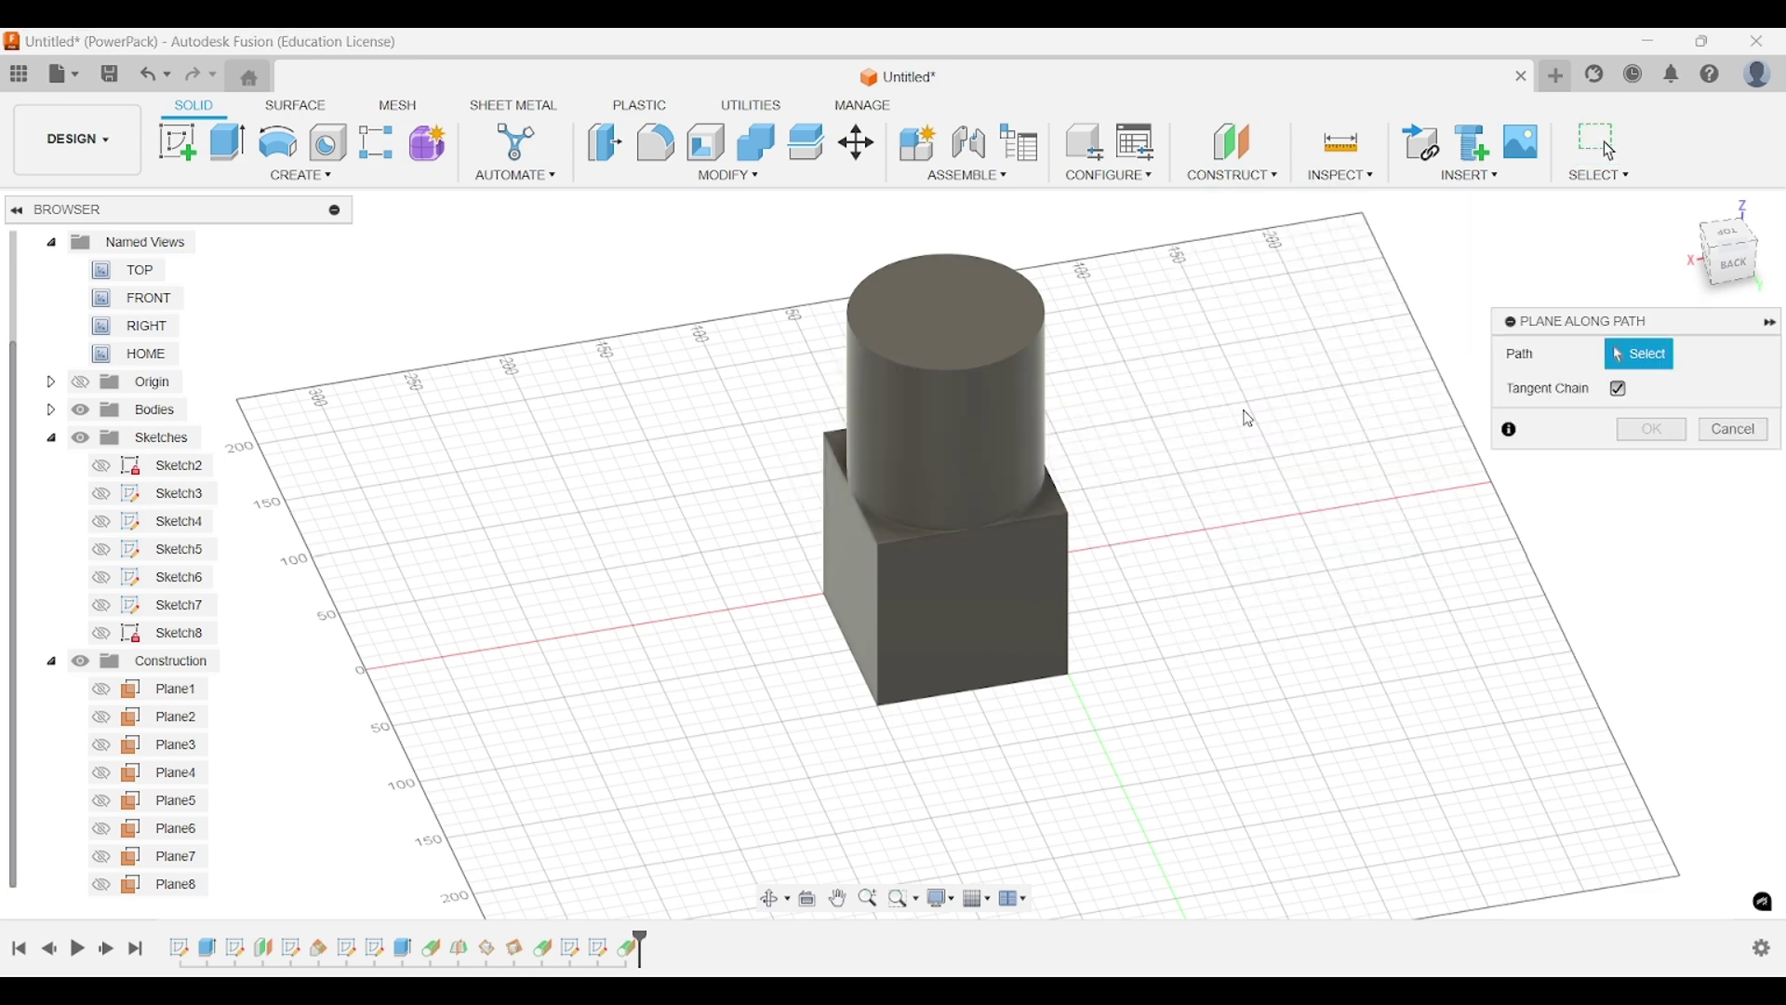
pyautogui.keyDown('shift'); pyautogui.moveTo(1249, 414); pyautogui.dragTo(1163, 484, button='middle'); pyautogui.keyUp('shift')
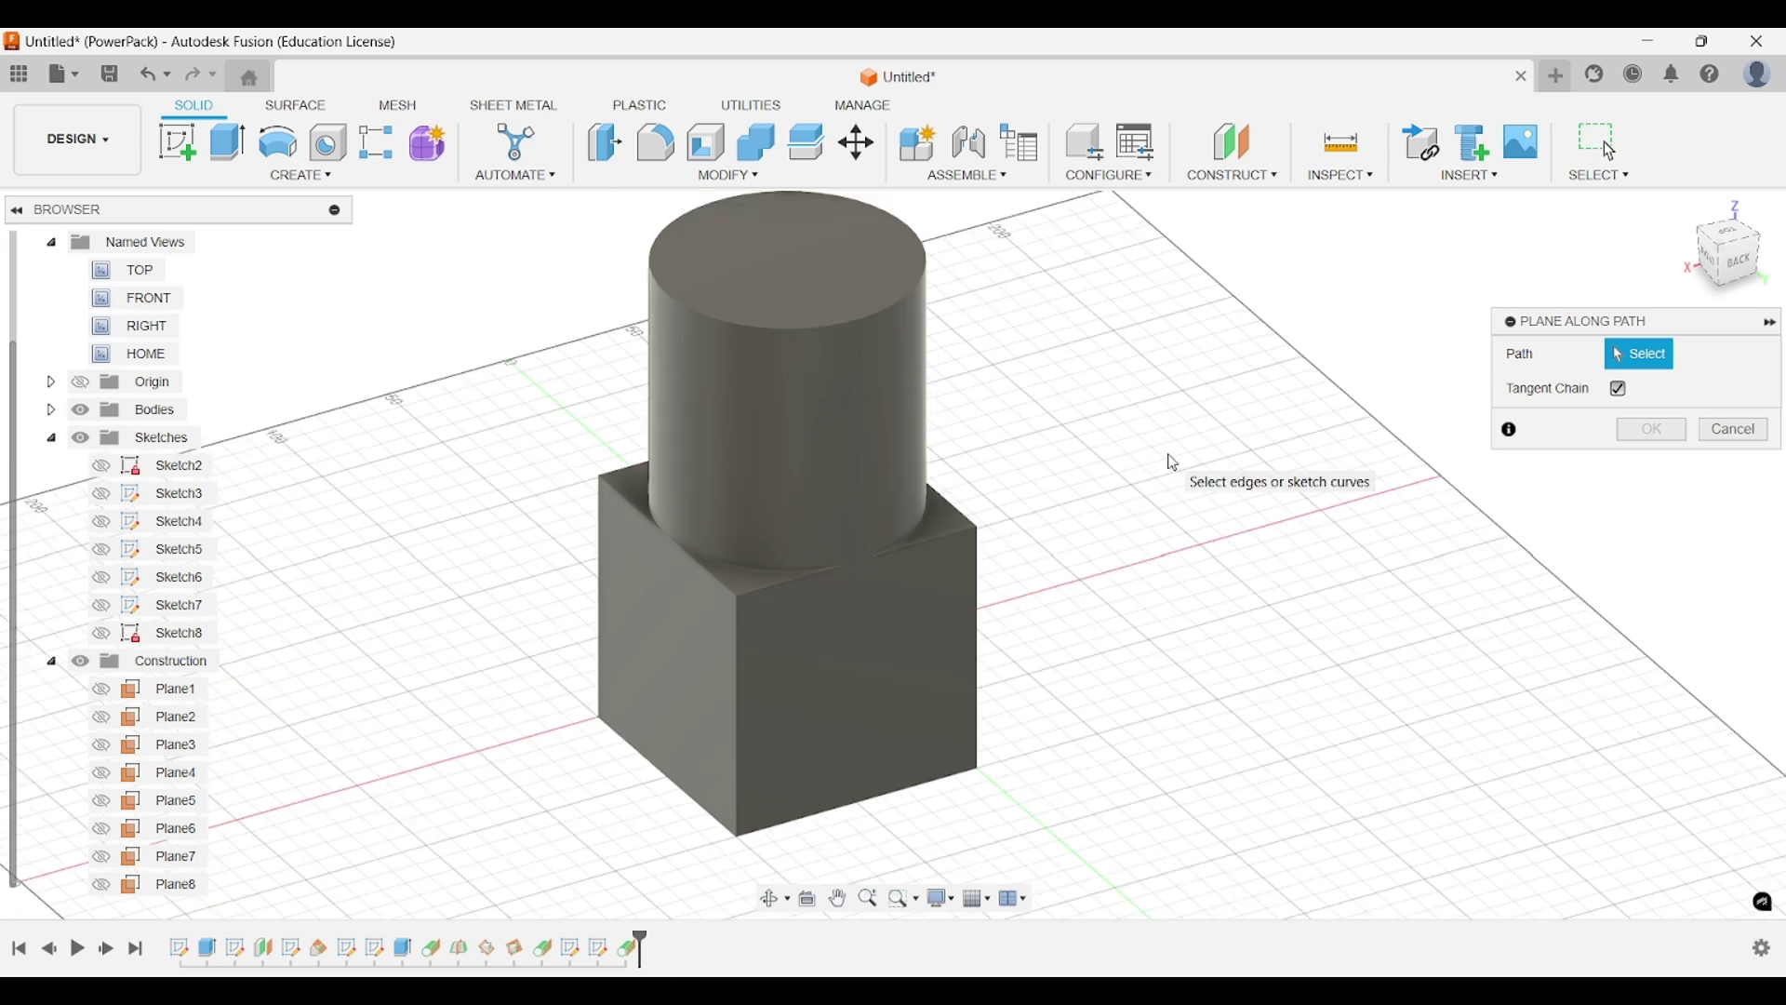
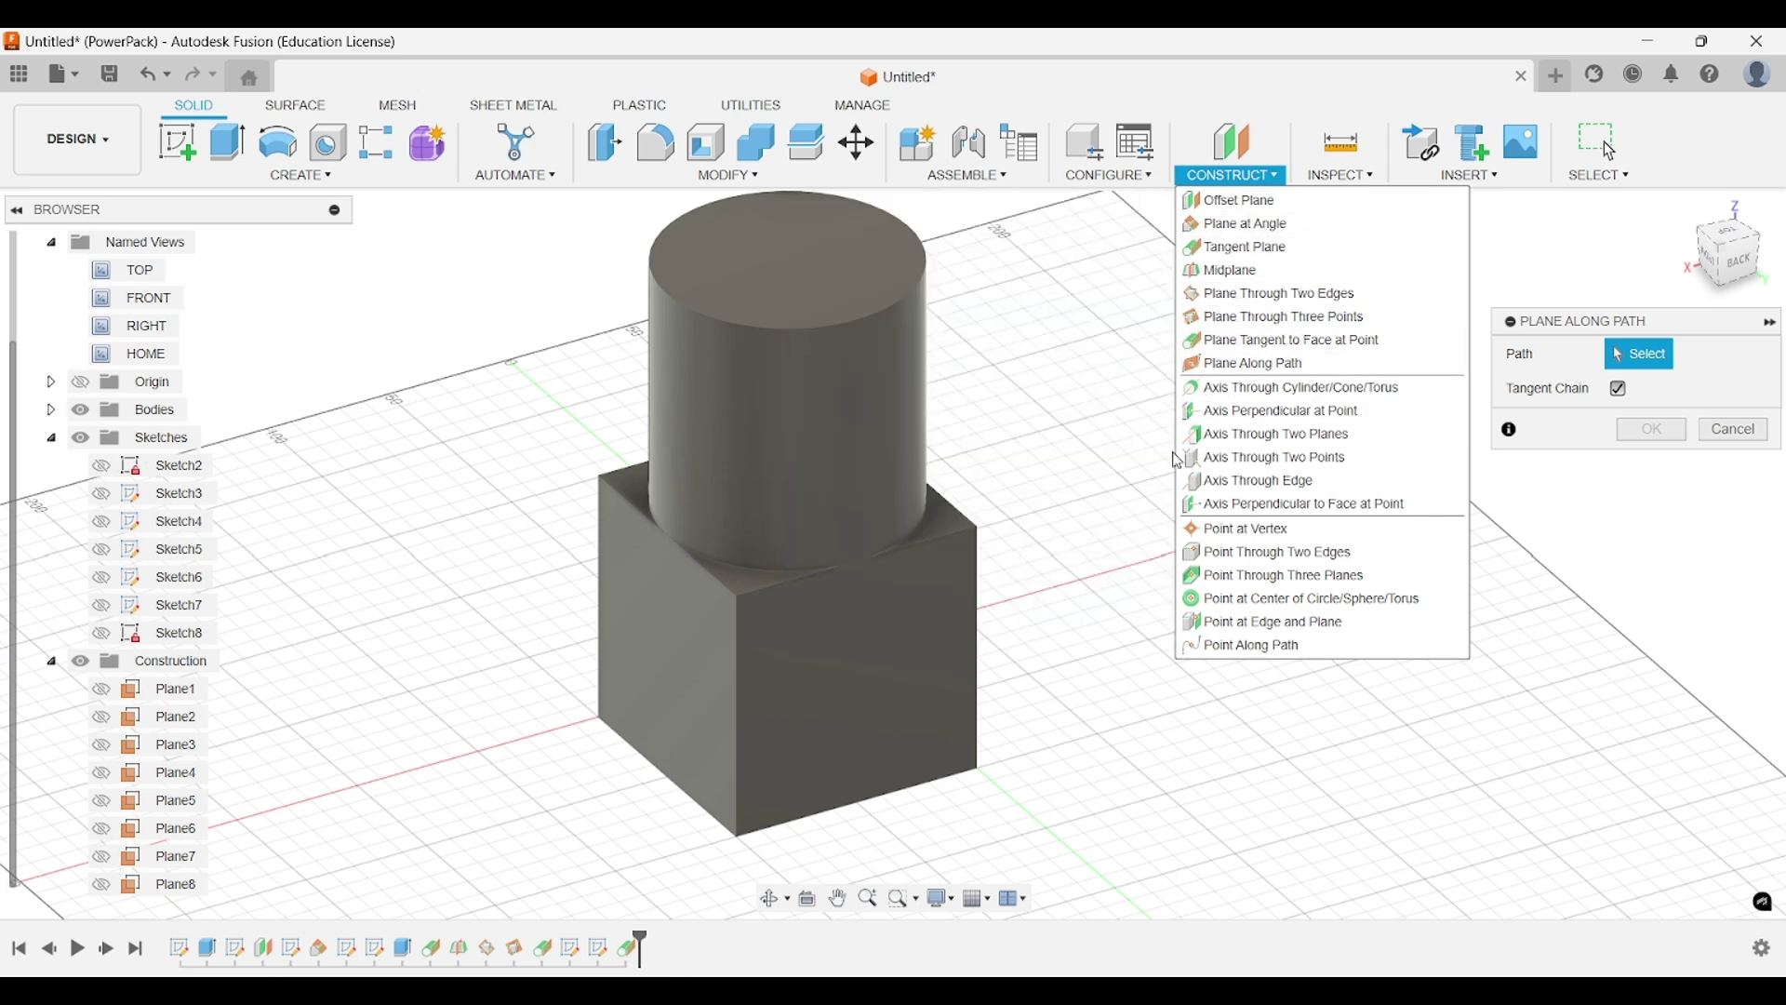
pyautogui.click(1226, 179)
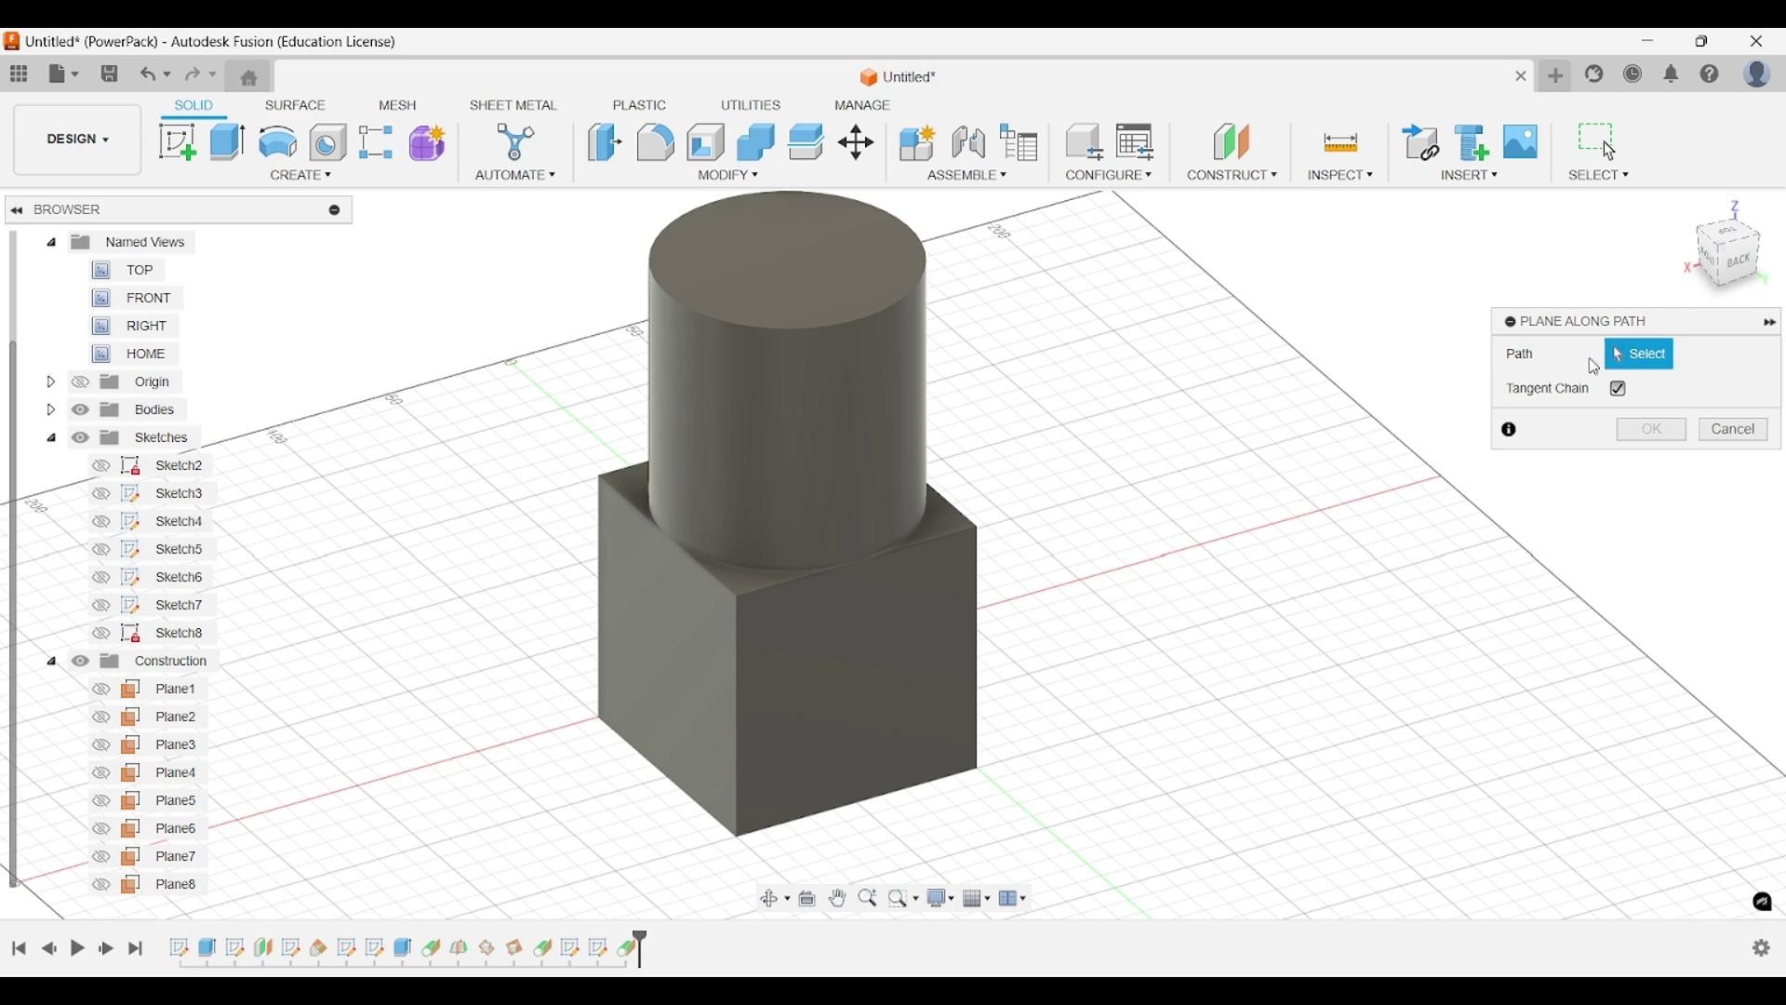
pyautogui.click(842, 815)
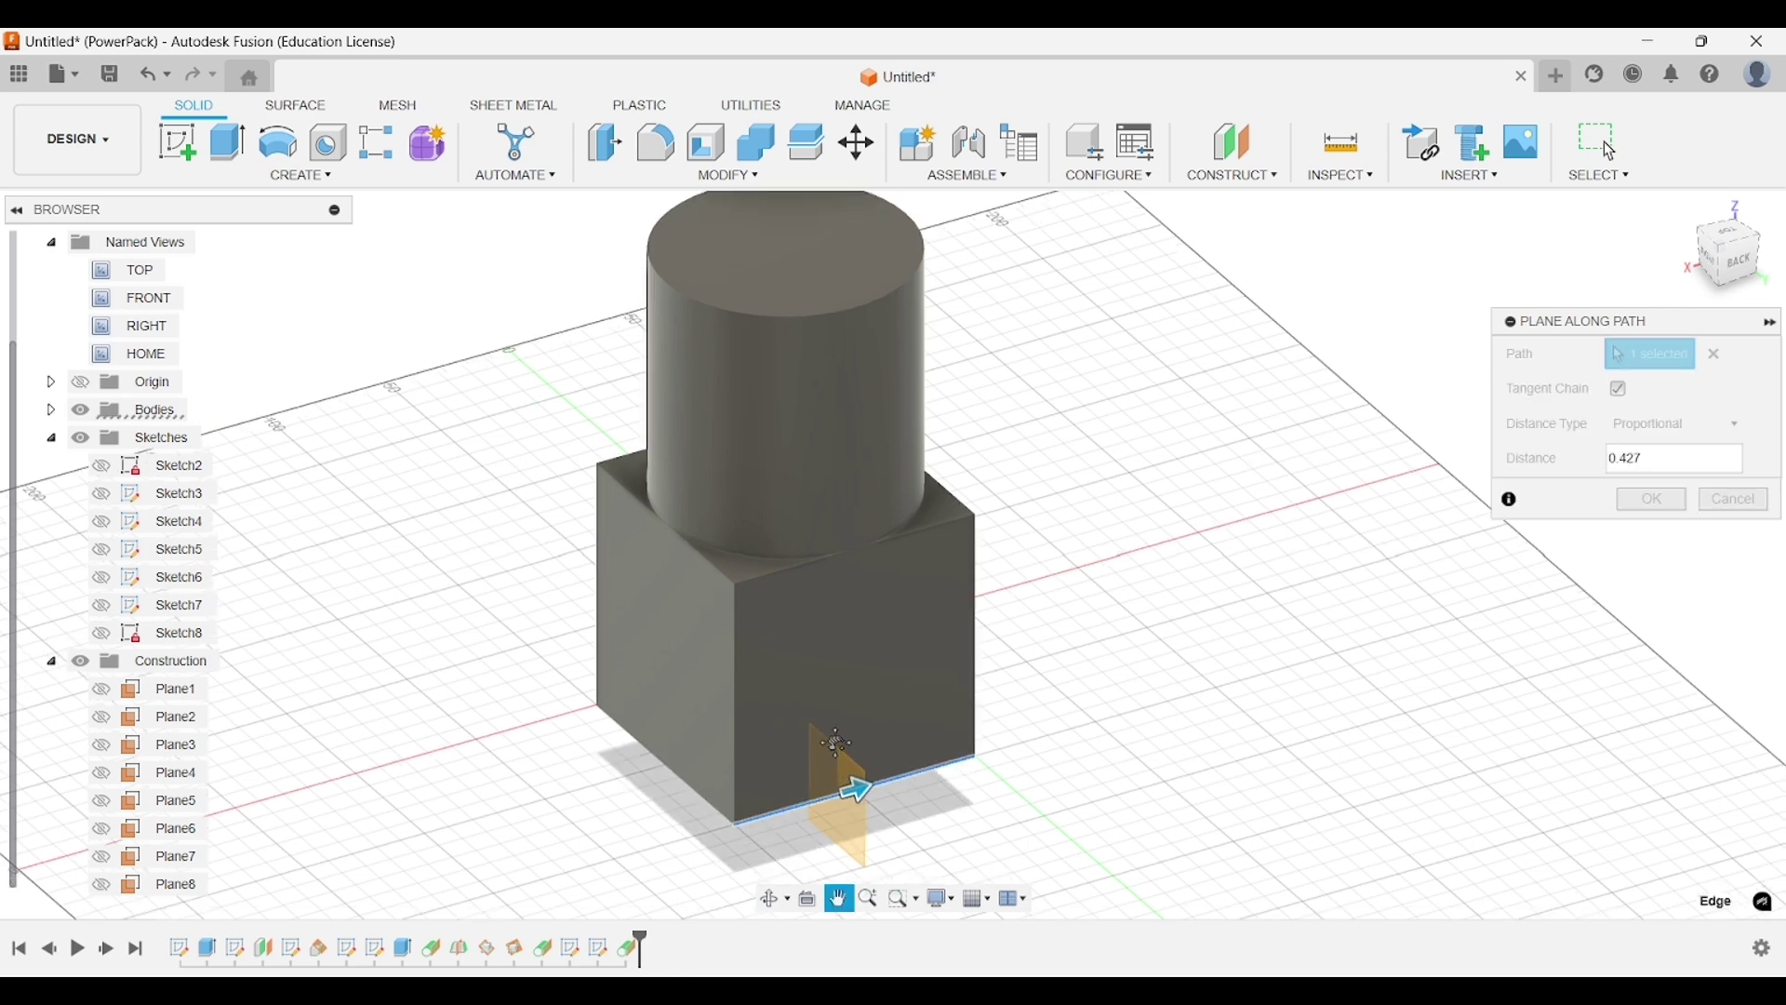
pyautogui.scroll(5, 845, 665)
pyautogui.moveTo(875, 685); pyautogui.dragTo(949, 624, button='middle')
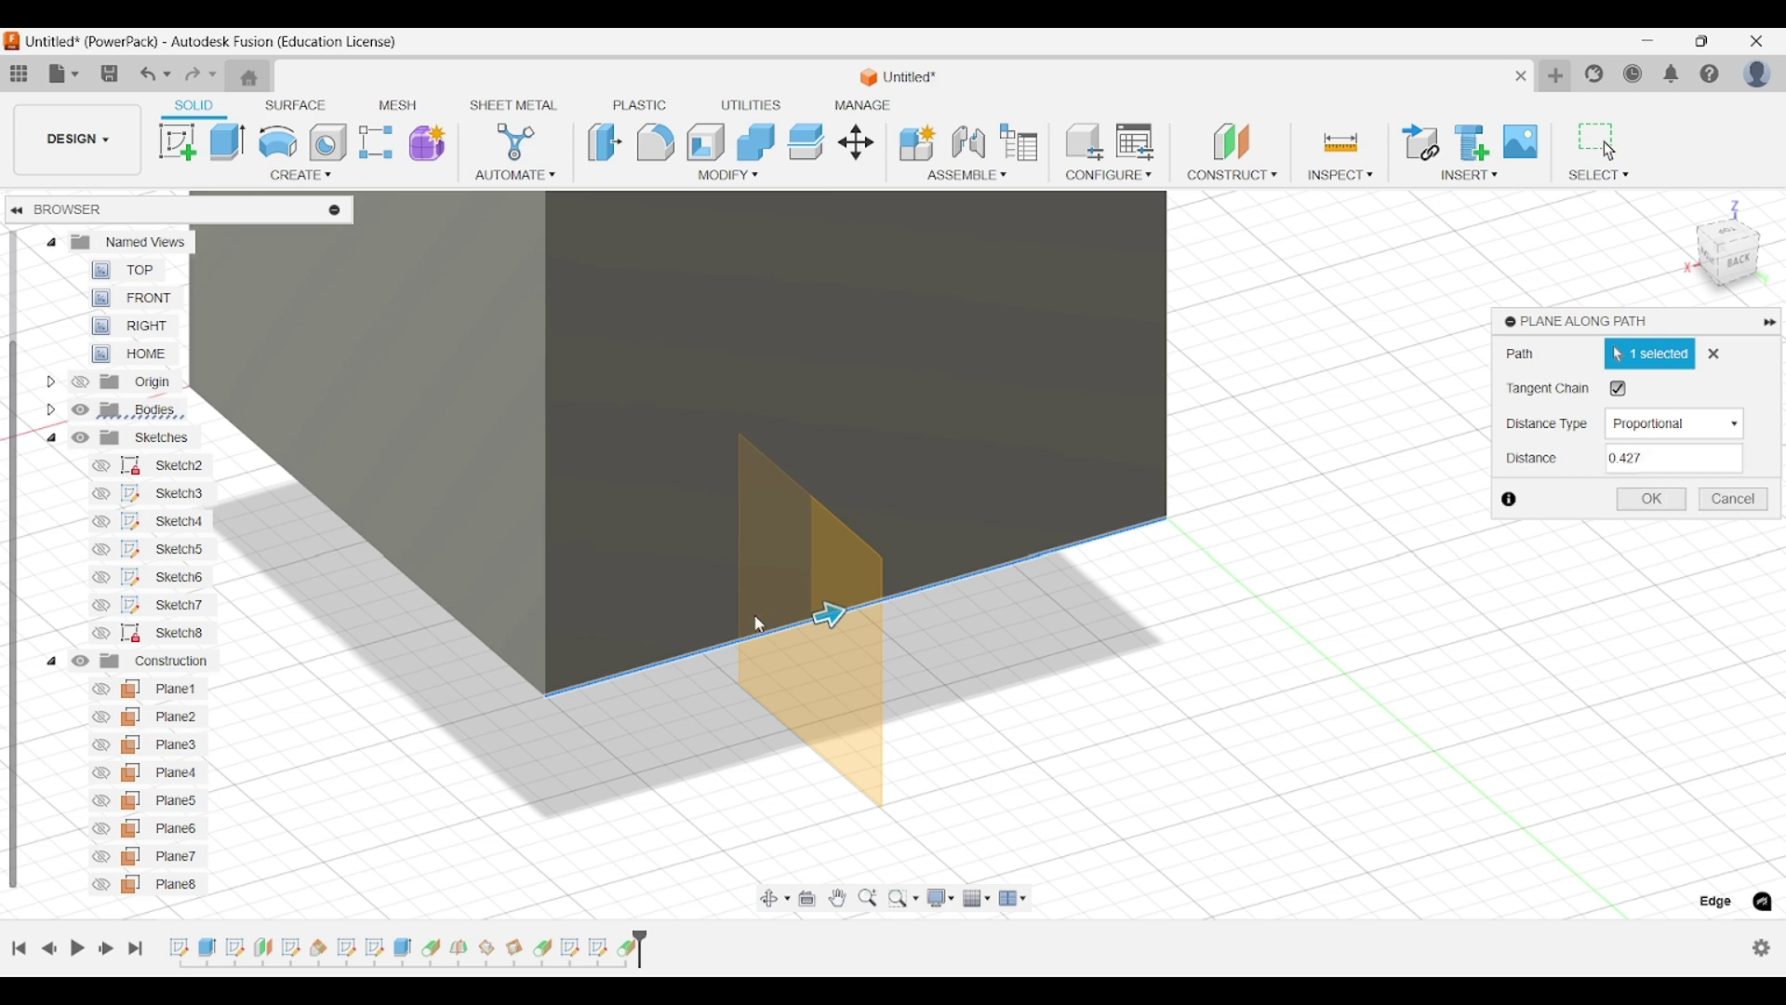
# Slide the plane preview to proportional distance 0.50, on to 1.00 at the edge's end, and back to the edge's midpoint.
pyautogui.moveTo(833, 618); pyautogui.dragTo(910, 655)
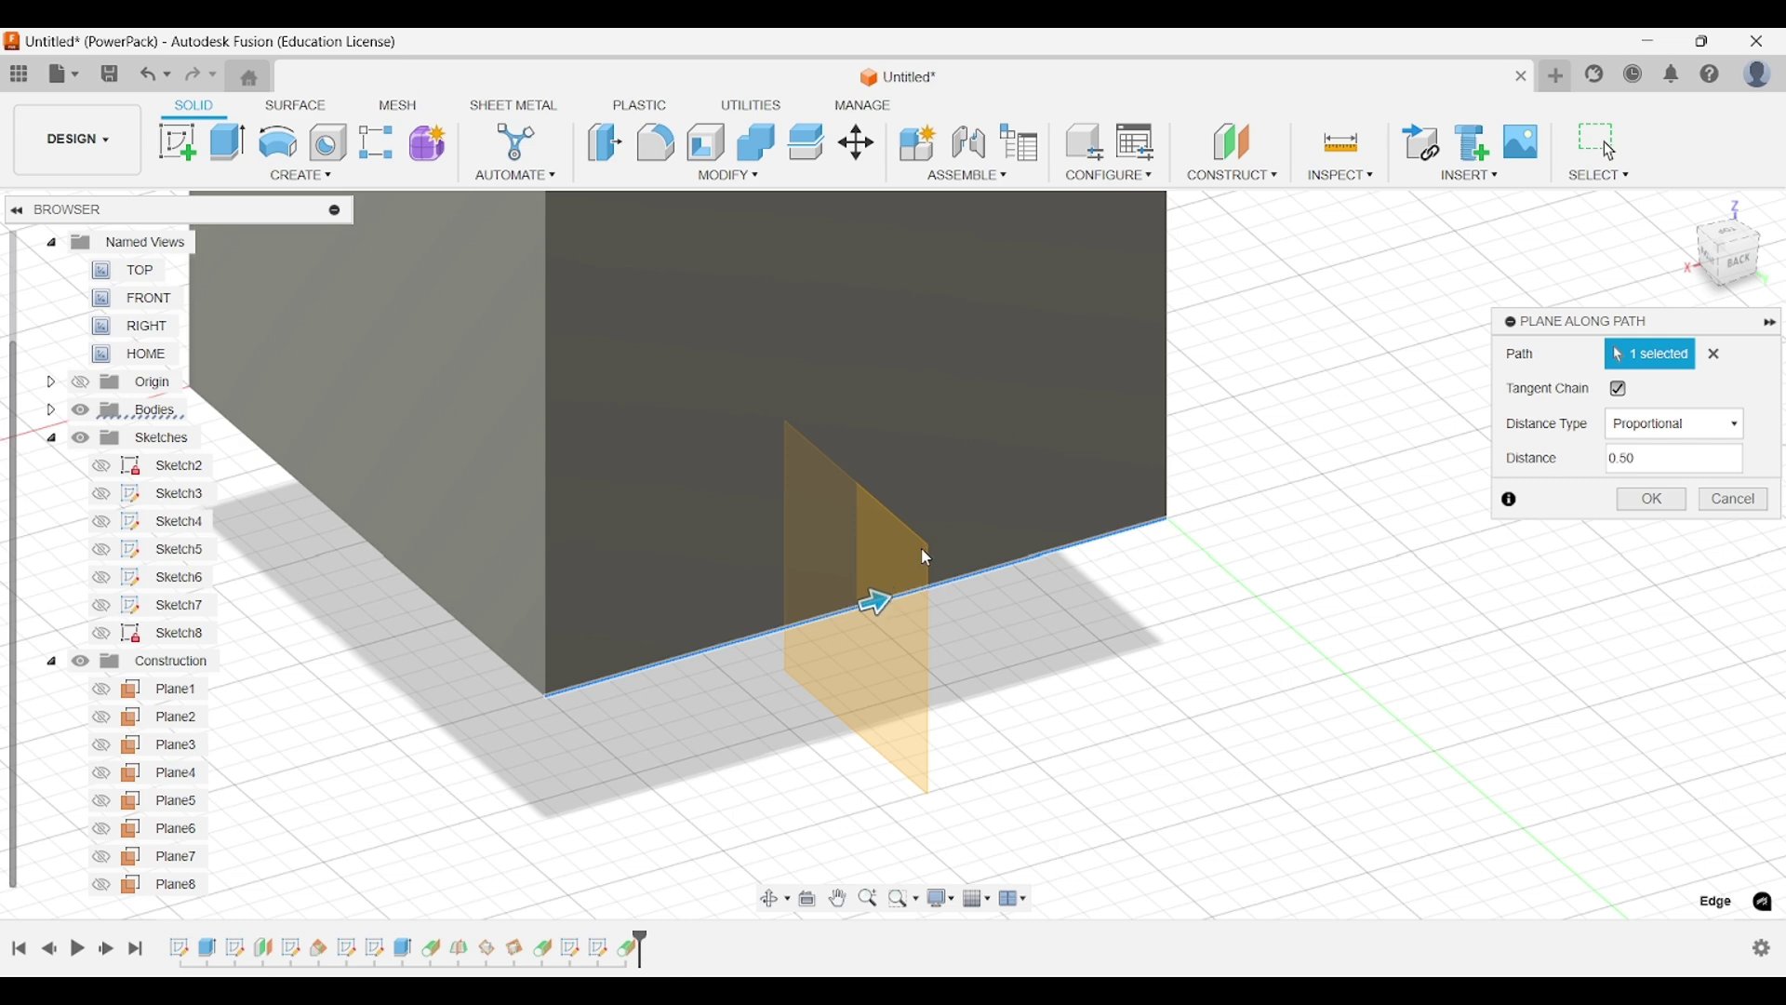
pyautogui.scroll(-3, 931, 595)
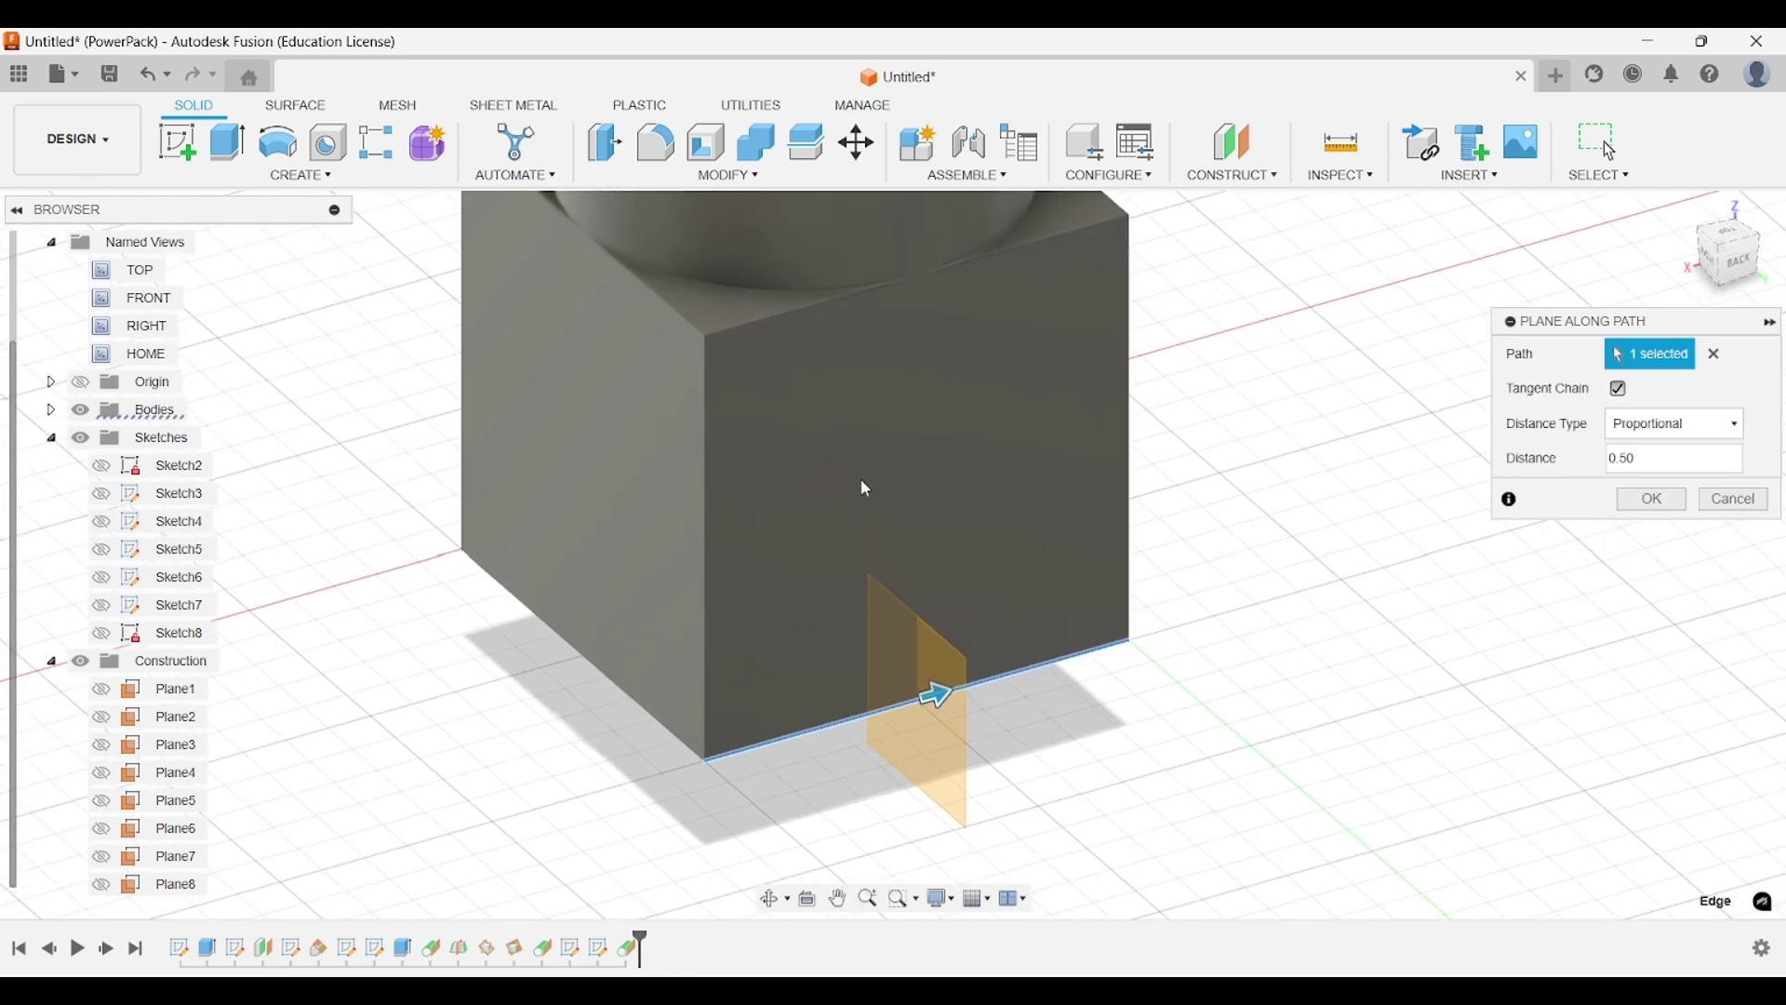
pyautogui.moveTo(935, 698); pyautogui.dragTo(1391, 584)
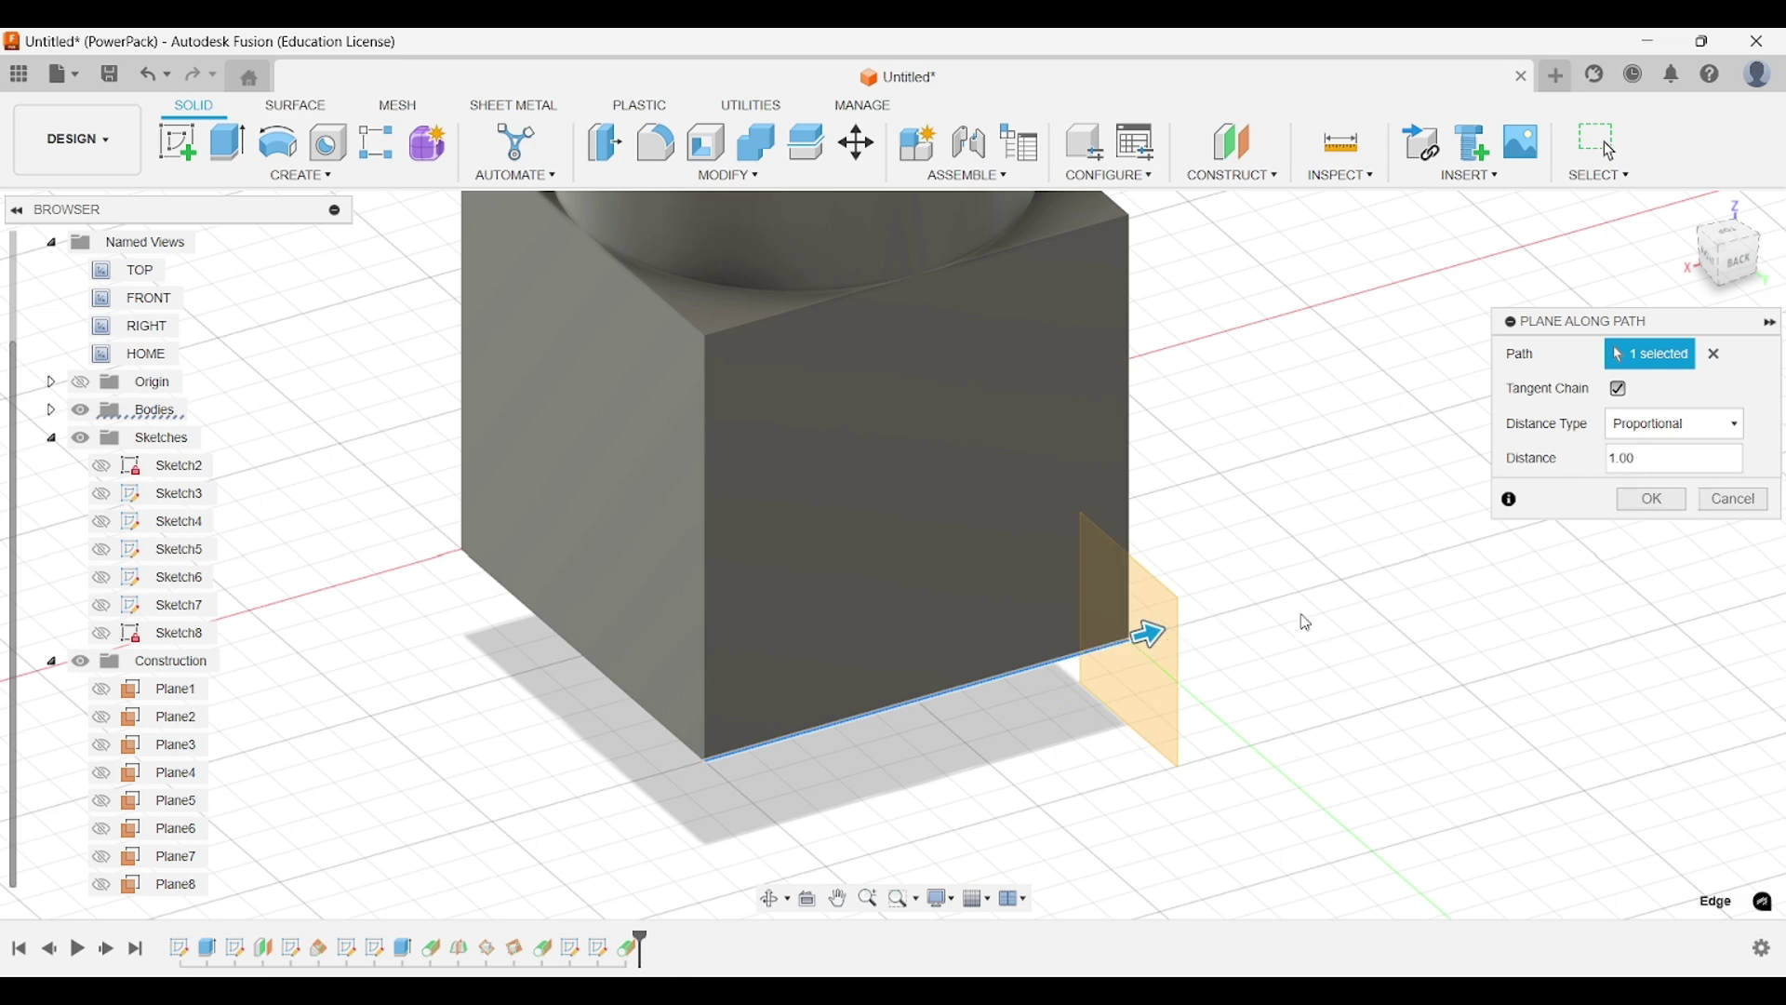
pyautogui.moveTo(1150, 632); pyautogui.dragTo(937, 697)
# Change the plane's distance type to Physical and slide the preview to 0 mm and on to 100 mm along the edge.
pyautogui.click(1614, 428)
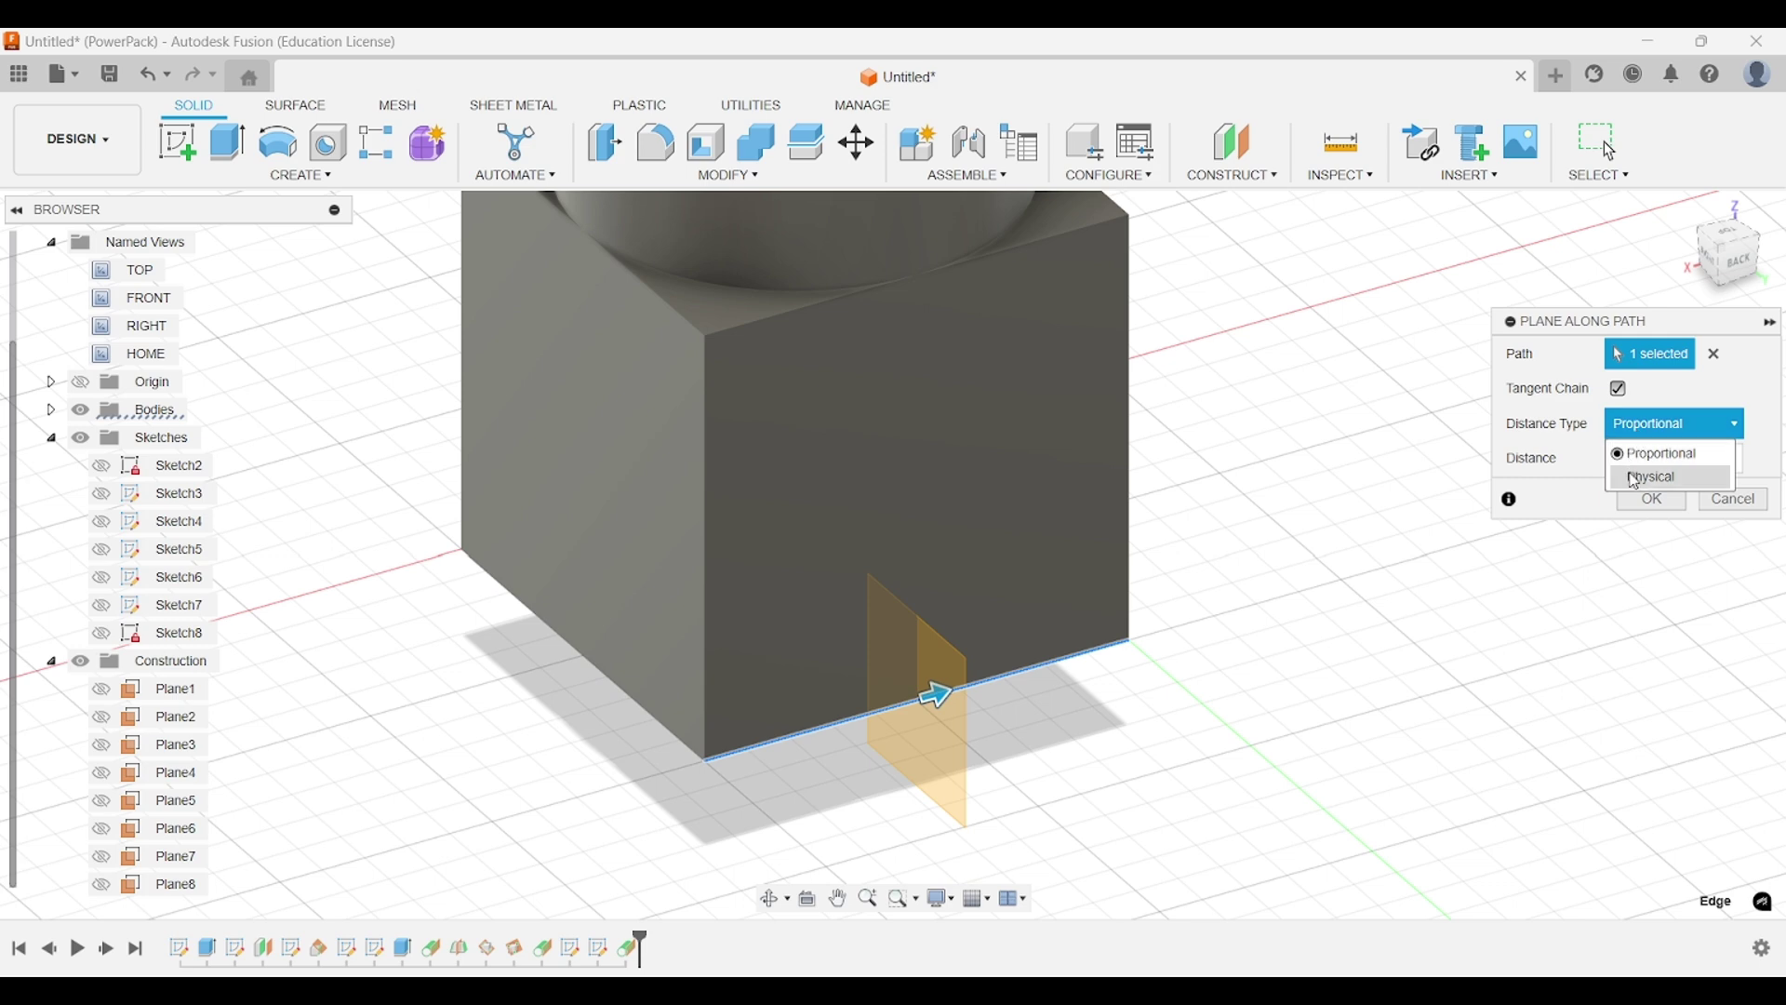
pyautogui.click(1637, 478)
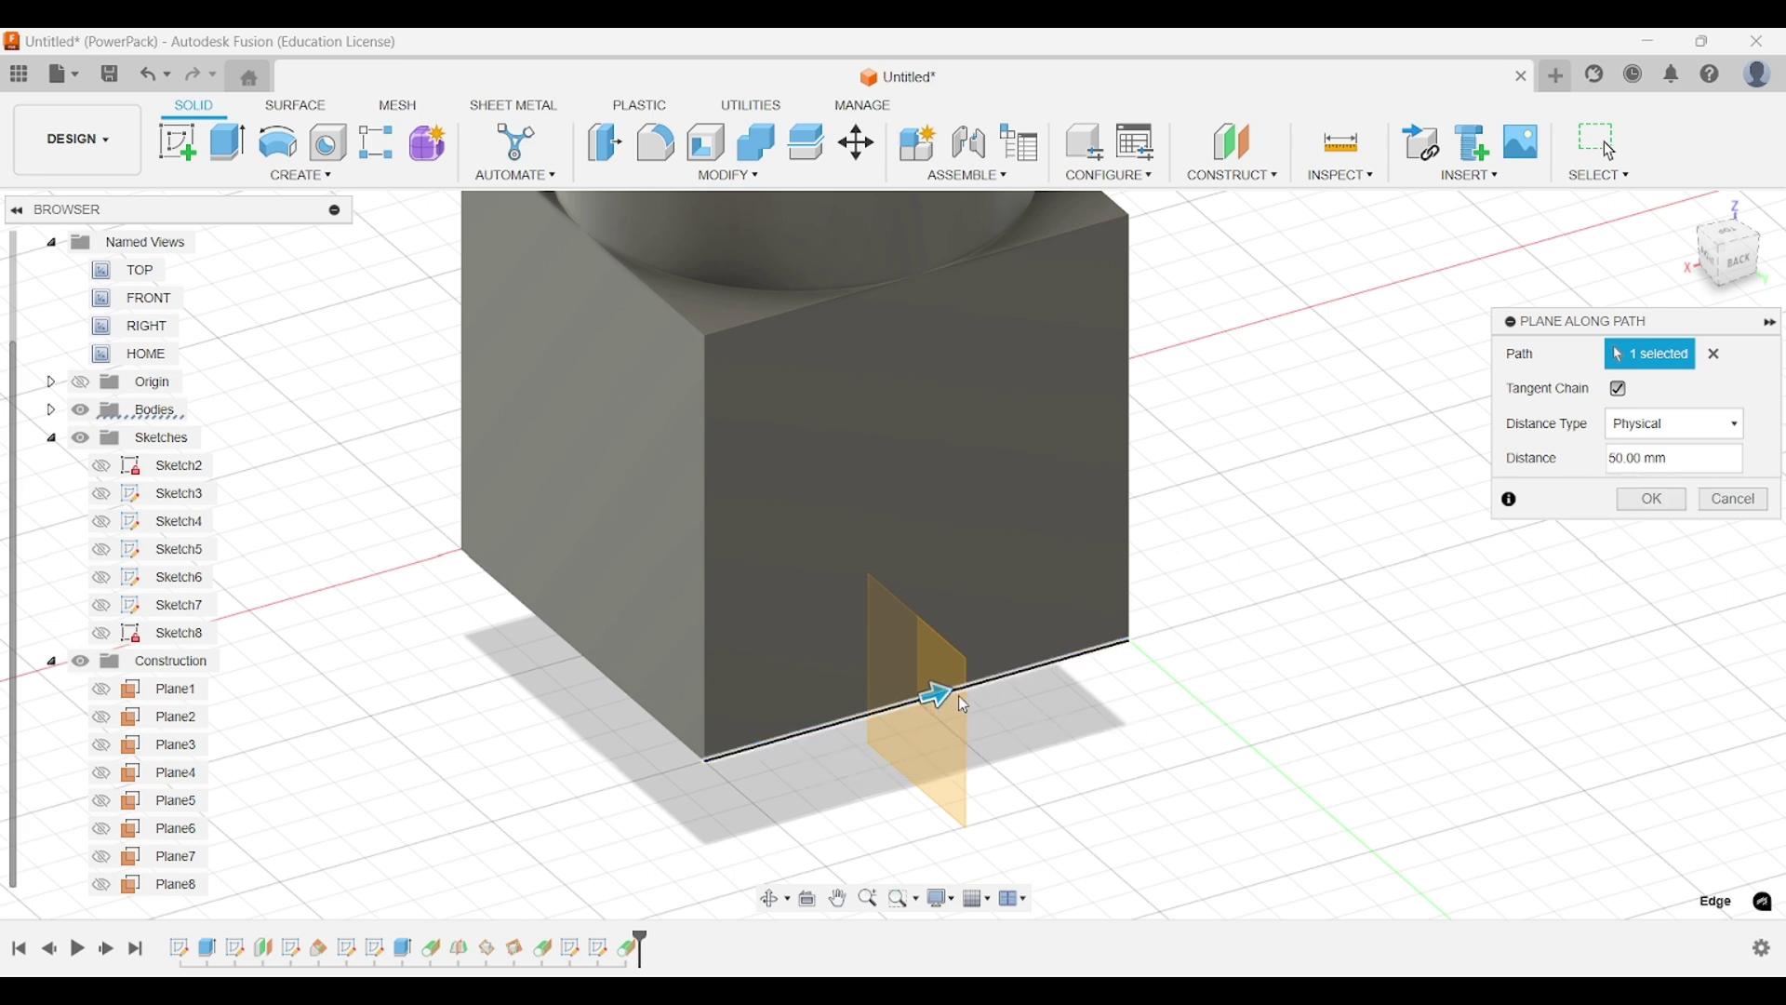
pyautogui.moveTo(936, 696); pyautogui.dragTo(721, 750)
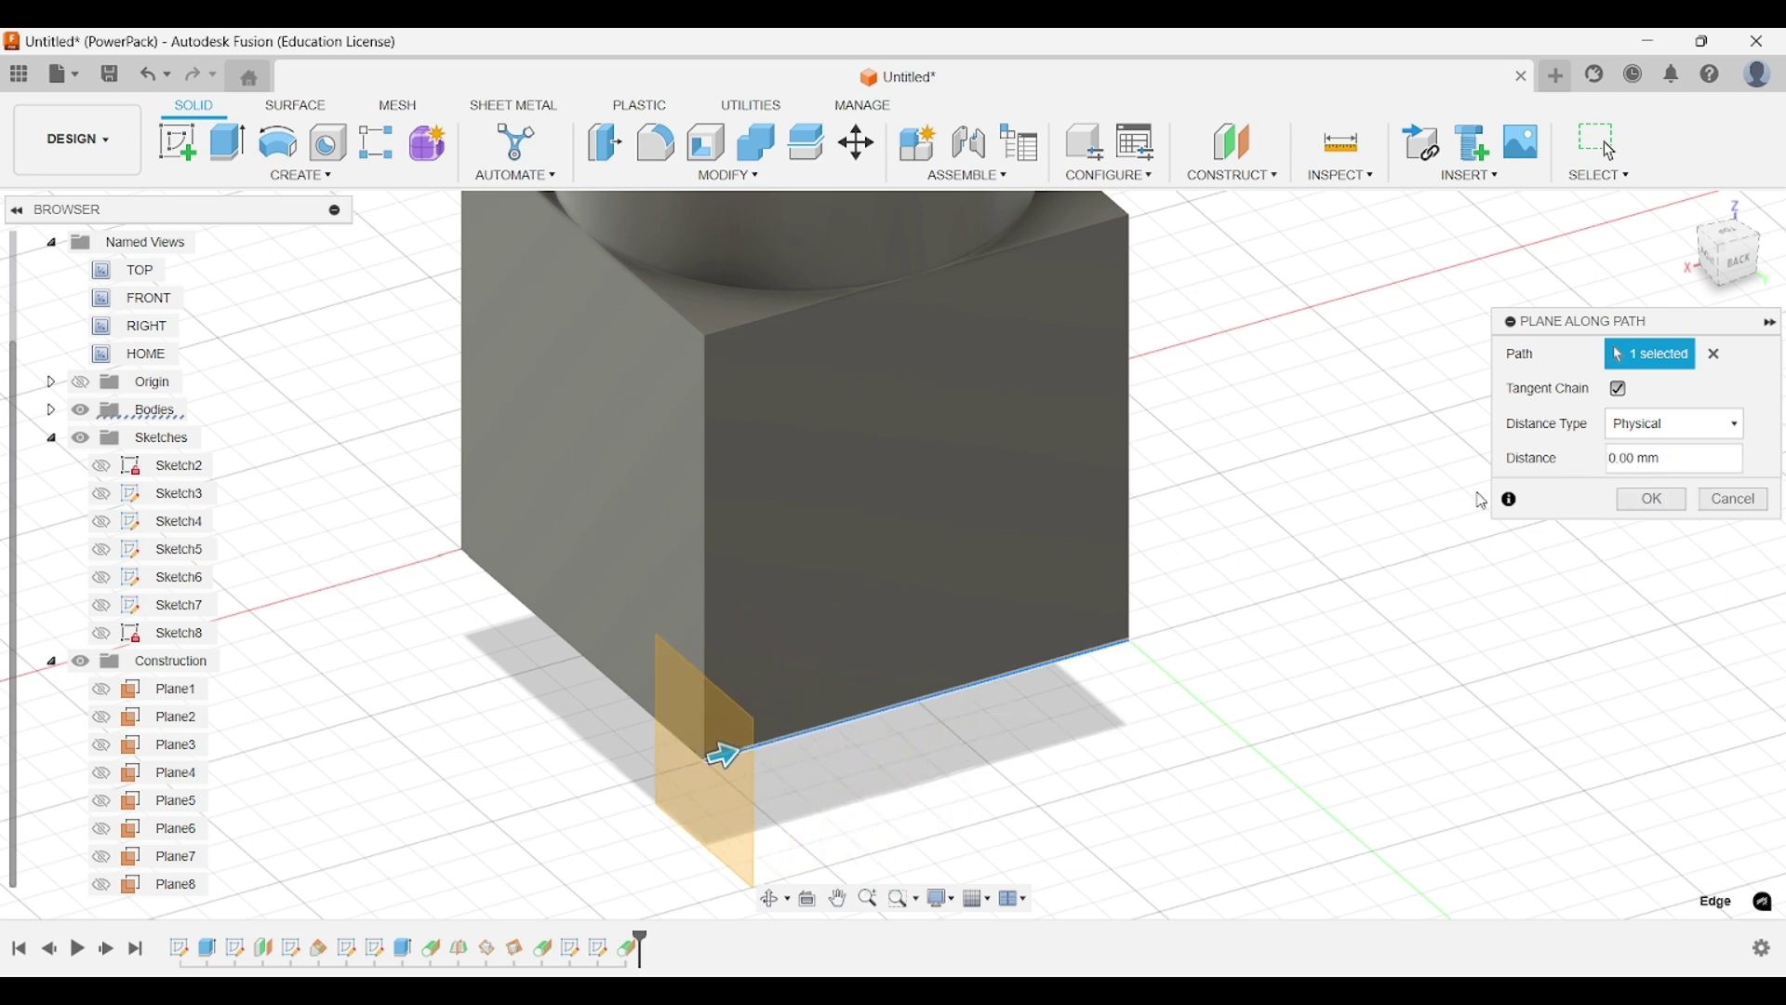
pyautogui.moveTo(729, 759); pyautogui.dragTo(1230, 637)
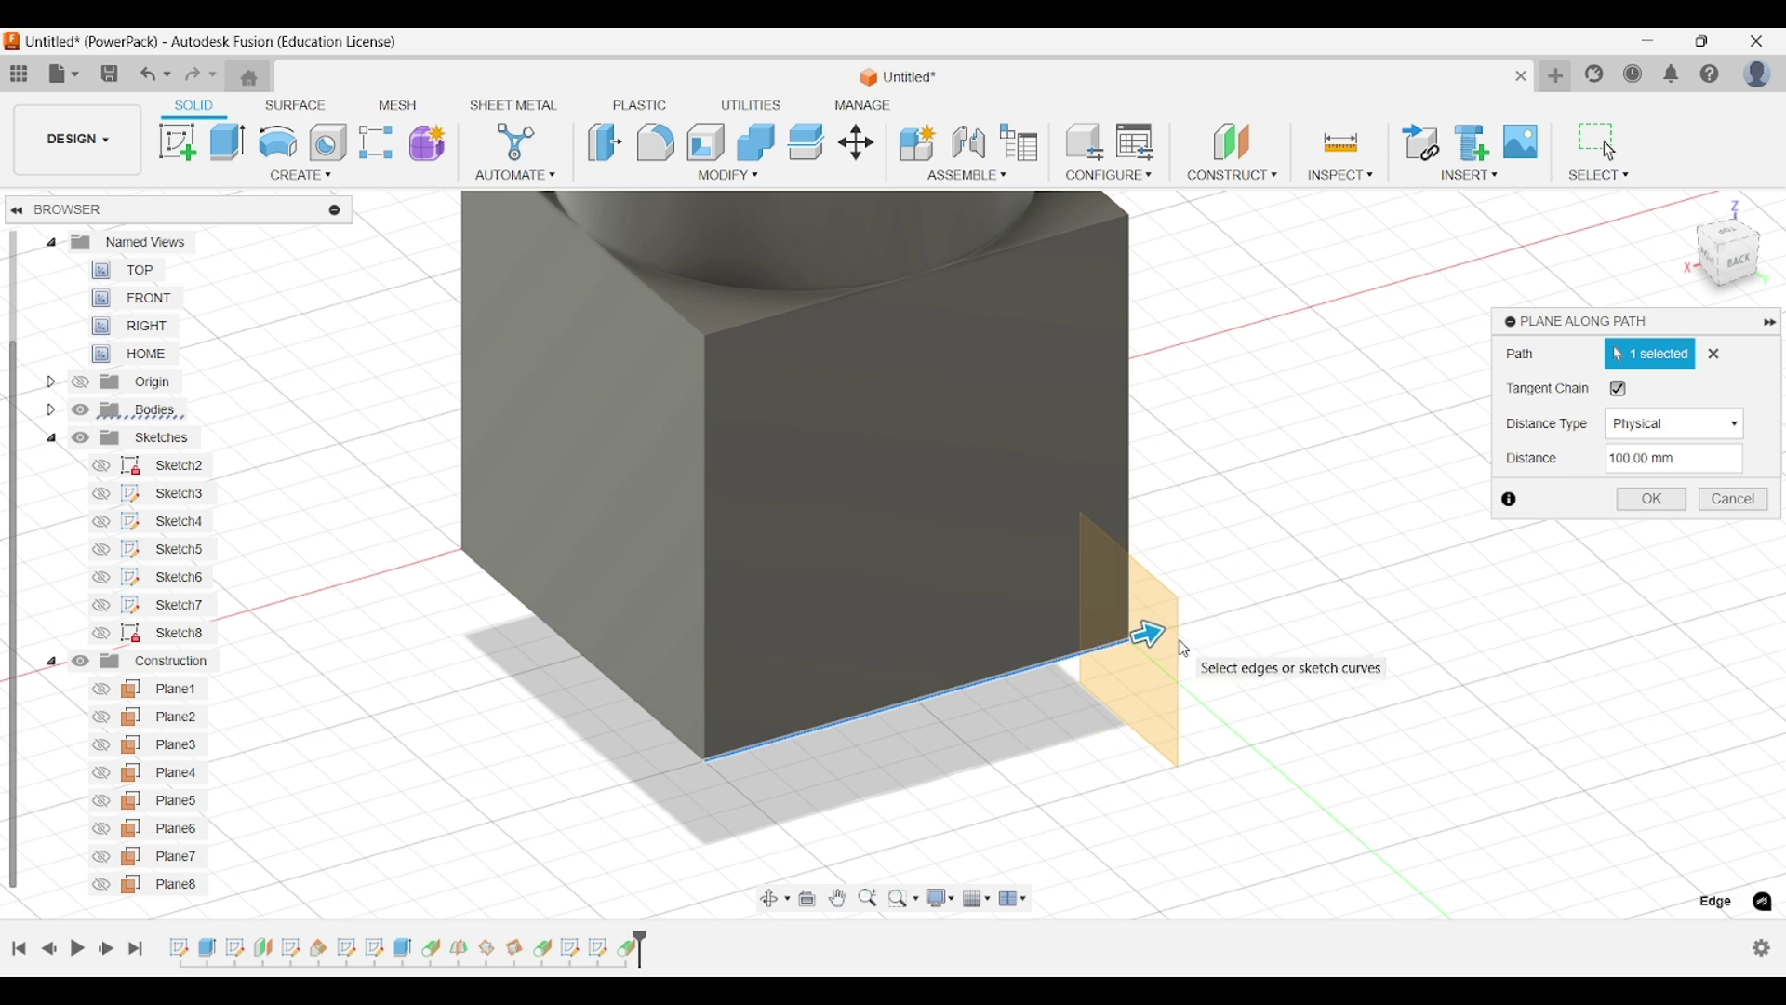
# Try to move the plane beyond the edge's end, then create it about 82.4 mm along the edge.
pyautogui.scroll(-3, 1163, 642)
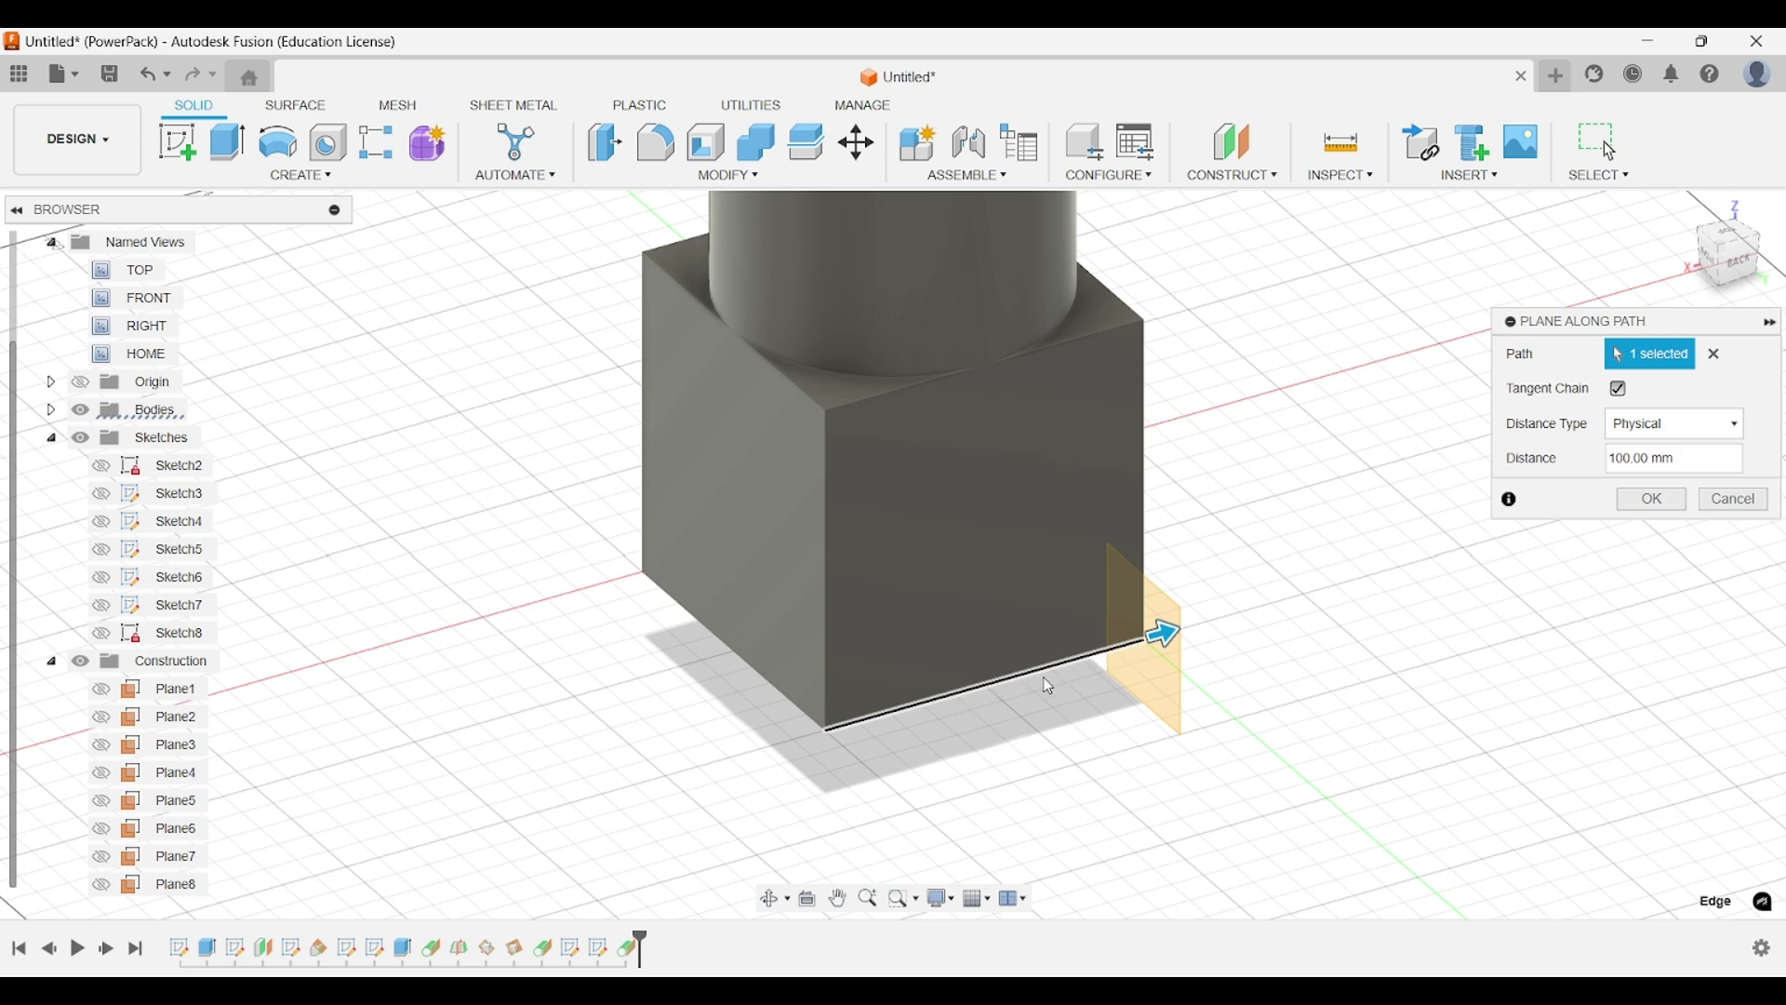
pyautogui.moveTo(1163, 633); pyautogui.dragTo(1344, 584)
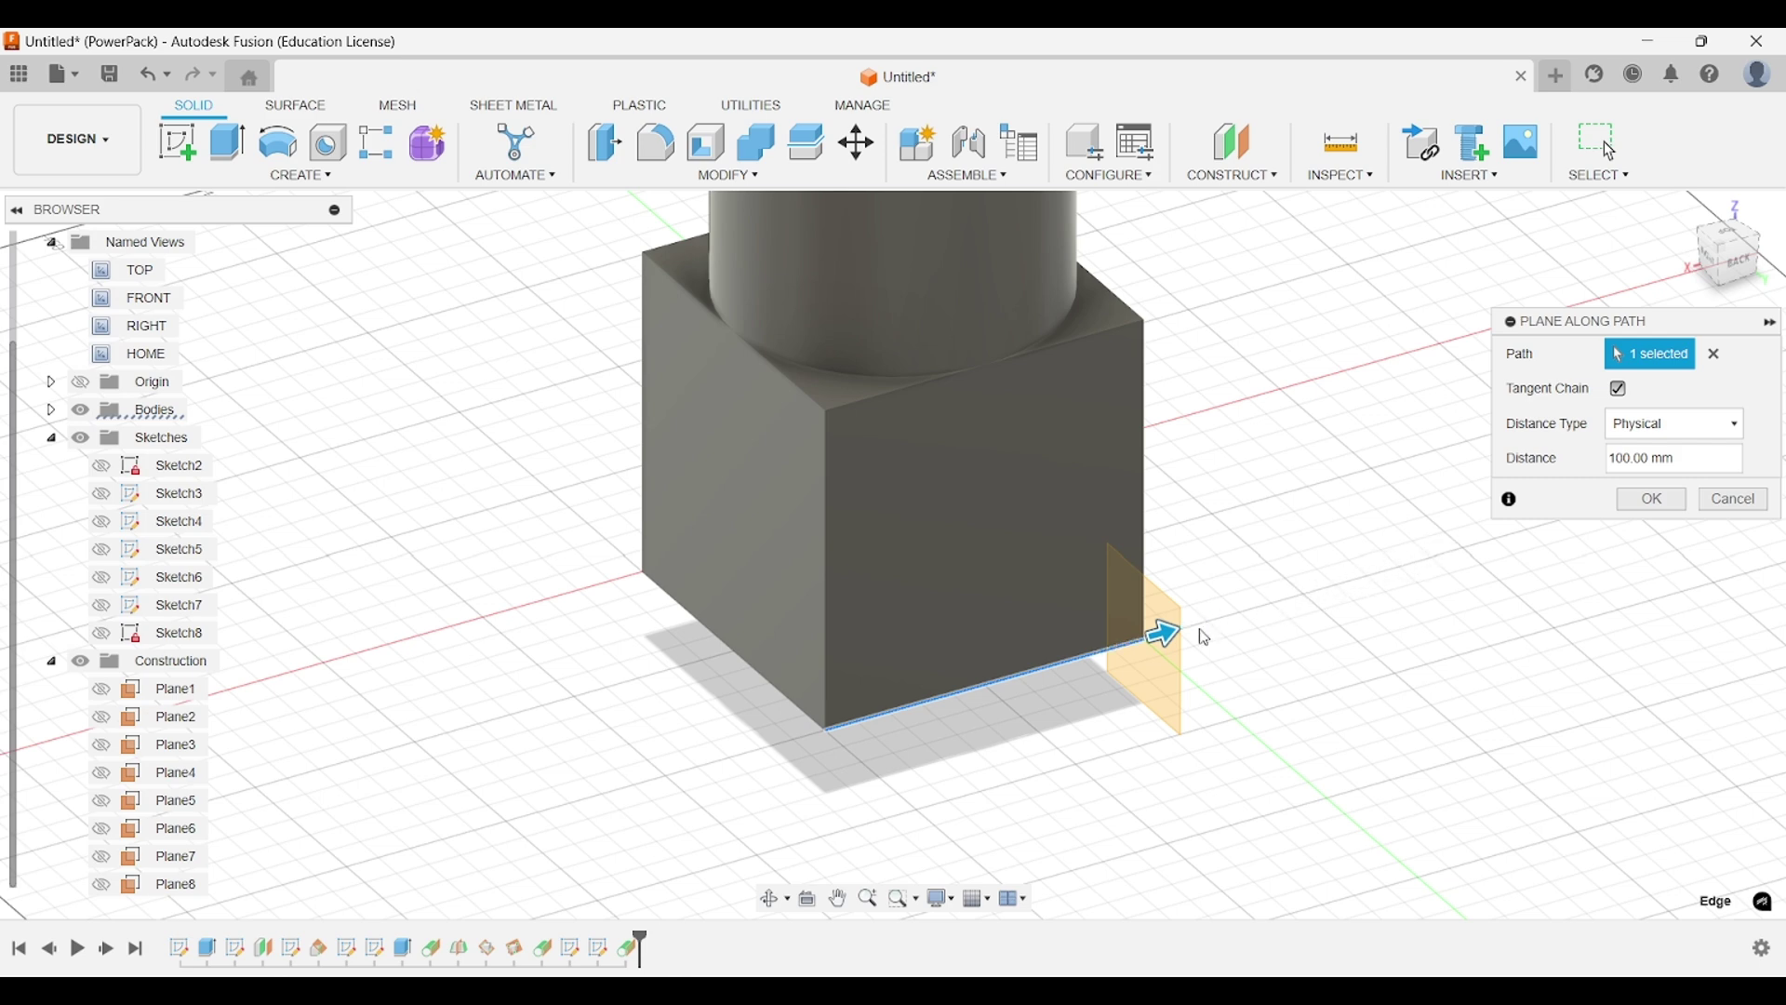
pyautogui.moveTo(1161, 633); pyautogui.dragTo(1109, 651)
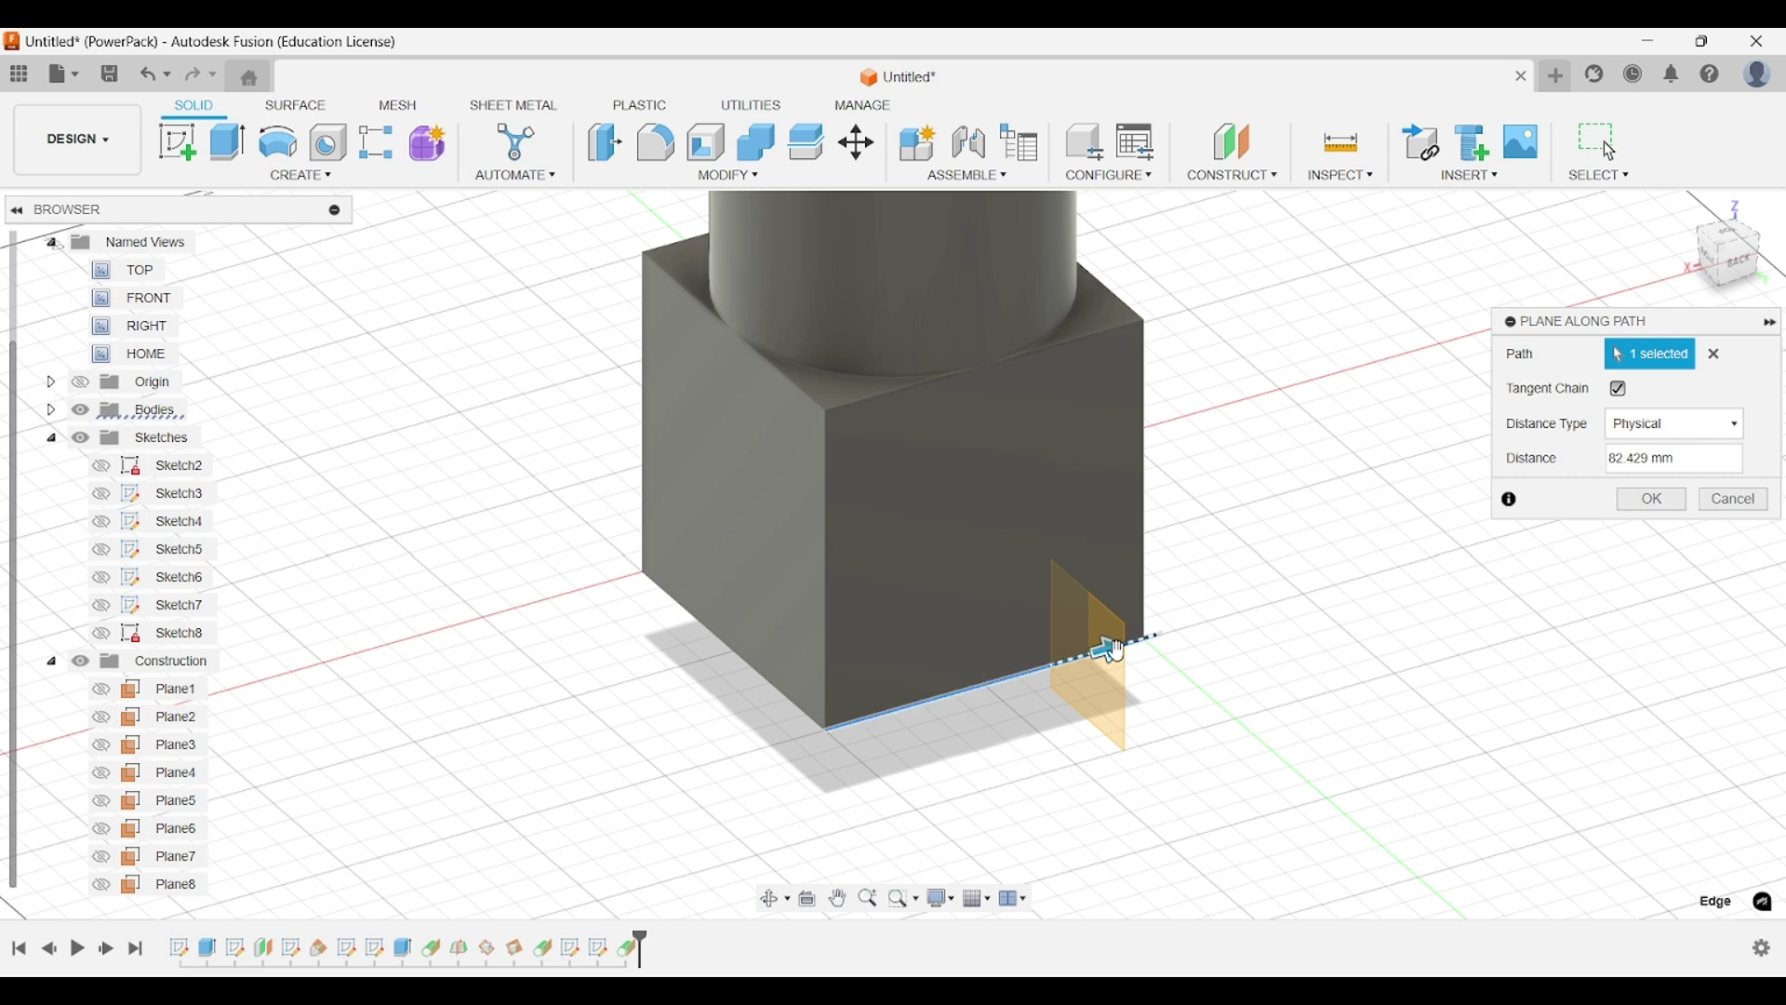
pyautogui.click(1682, 502)
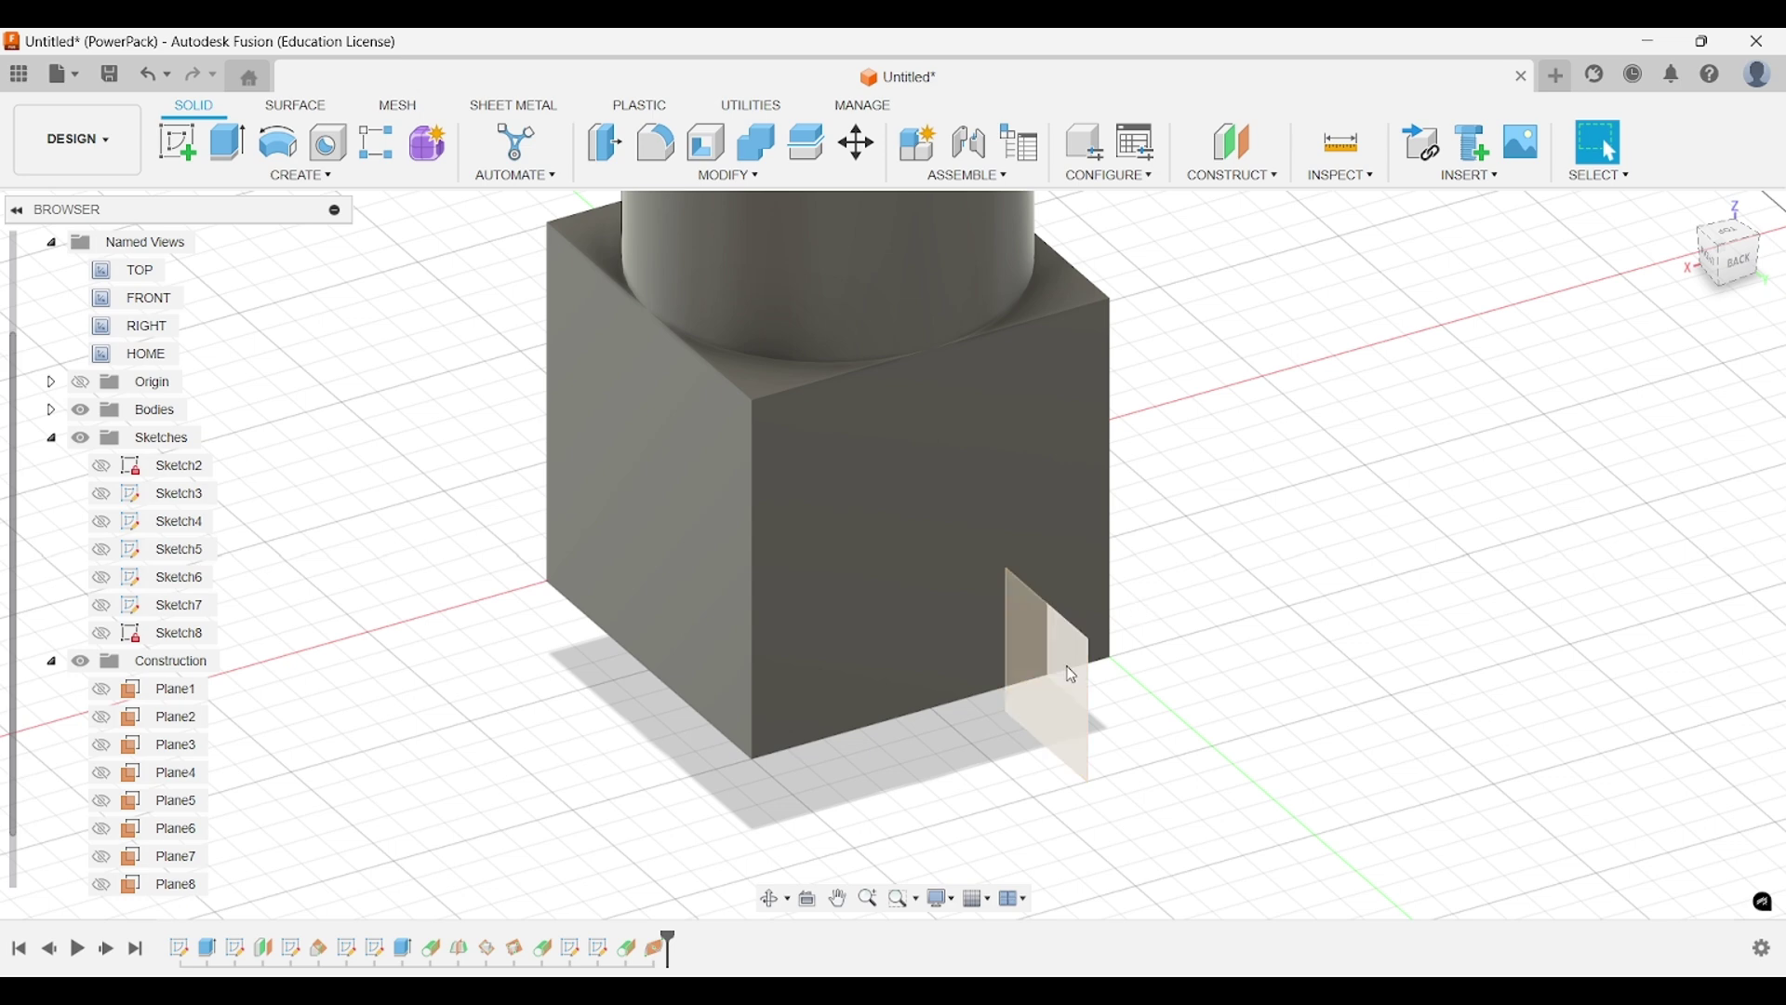
# Hide construction plane Plane9.
pyautogui.click(1259, 185)
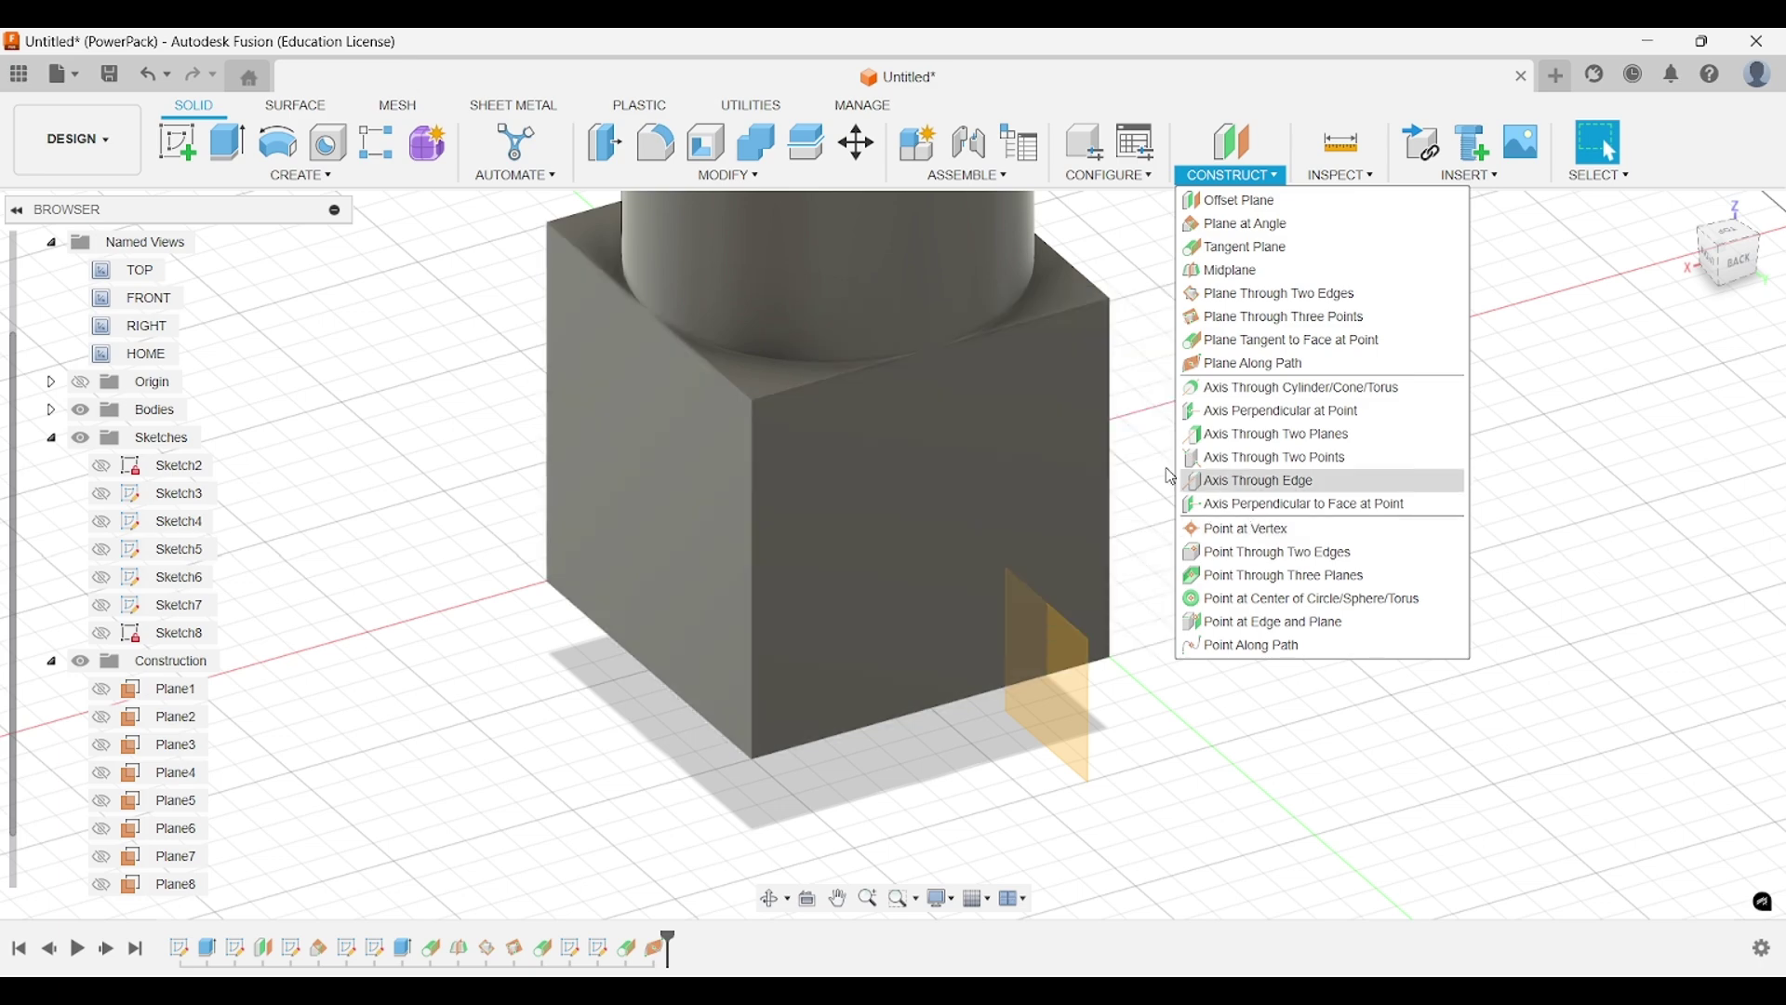
pyautogui.keyDown('shift'); pyautogui.moveTo(1097, 511); pyautogui.dragTo(1267, 618, button='middle'); pyautogui.keyUp('shift')
pyautogui.scroll(-1, 186, 856)
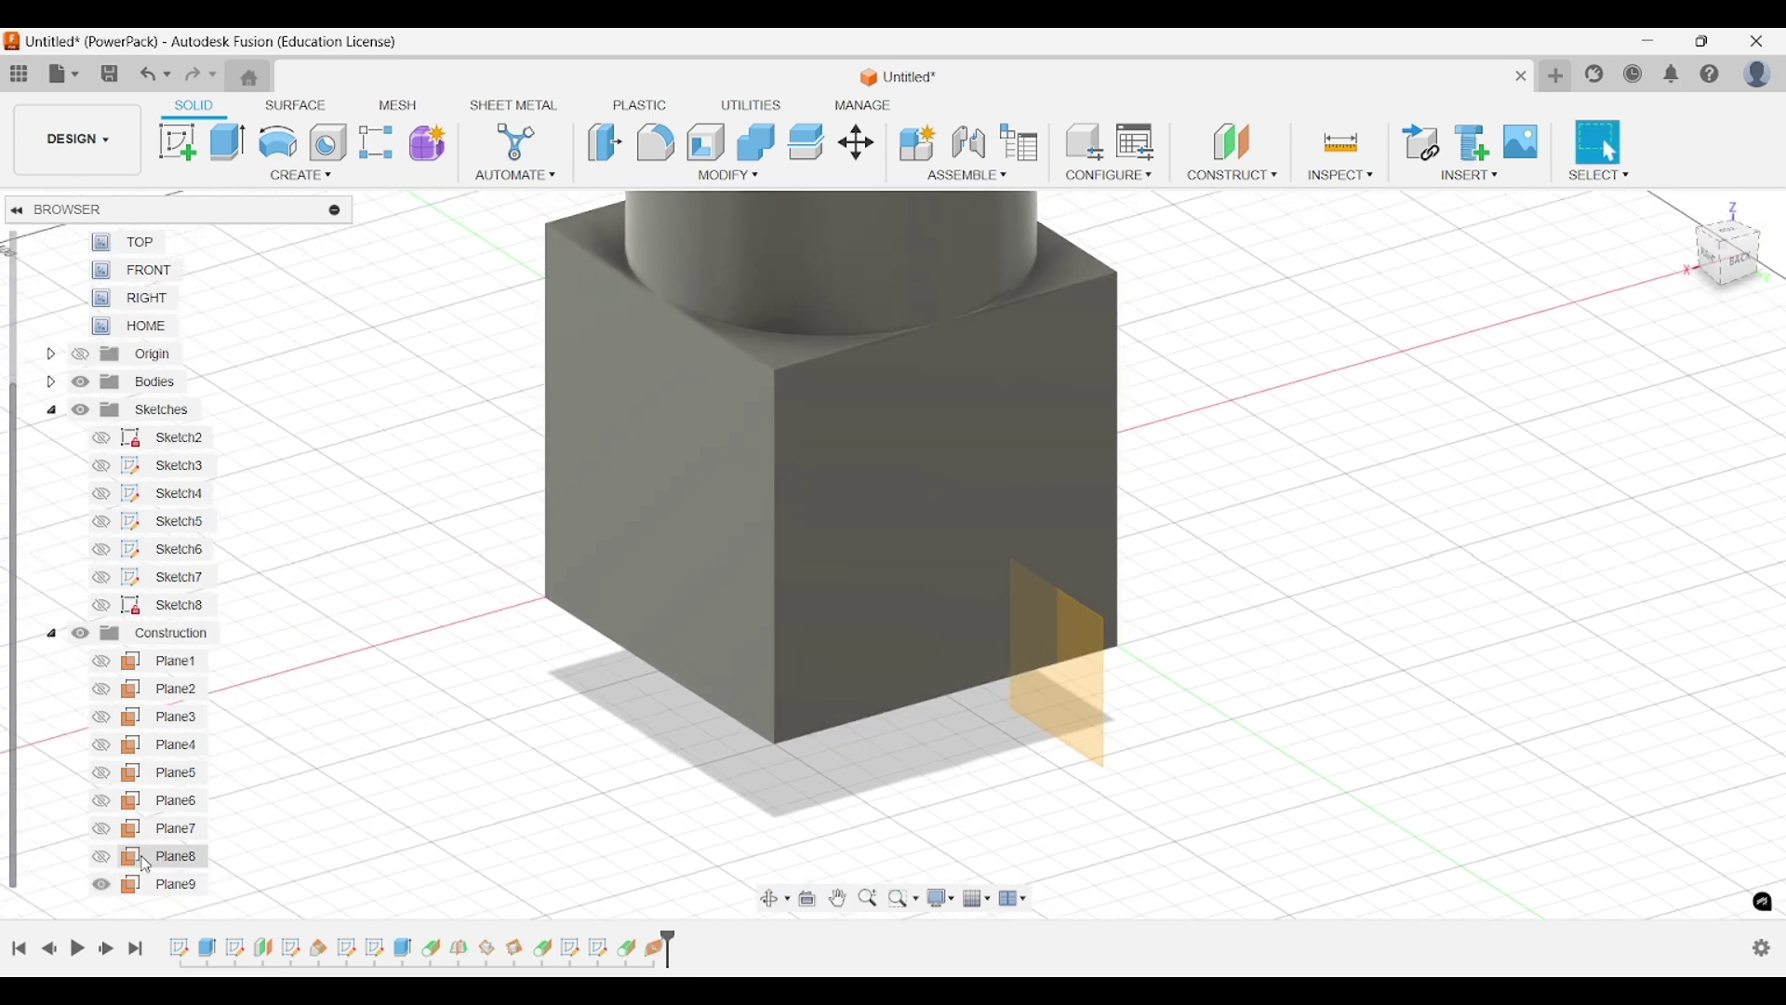
pyautogui.click(113, 888)
pyautogui.keyDown('shift'); pyautogui.moveTo(595, 651); pyautogui.dragTo(659, 694, button='middle'); pyautogui.keyUp('shift')
pyautogui.click(659, 694)
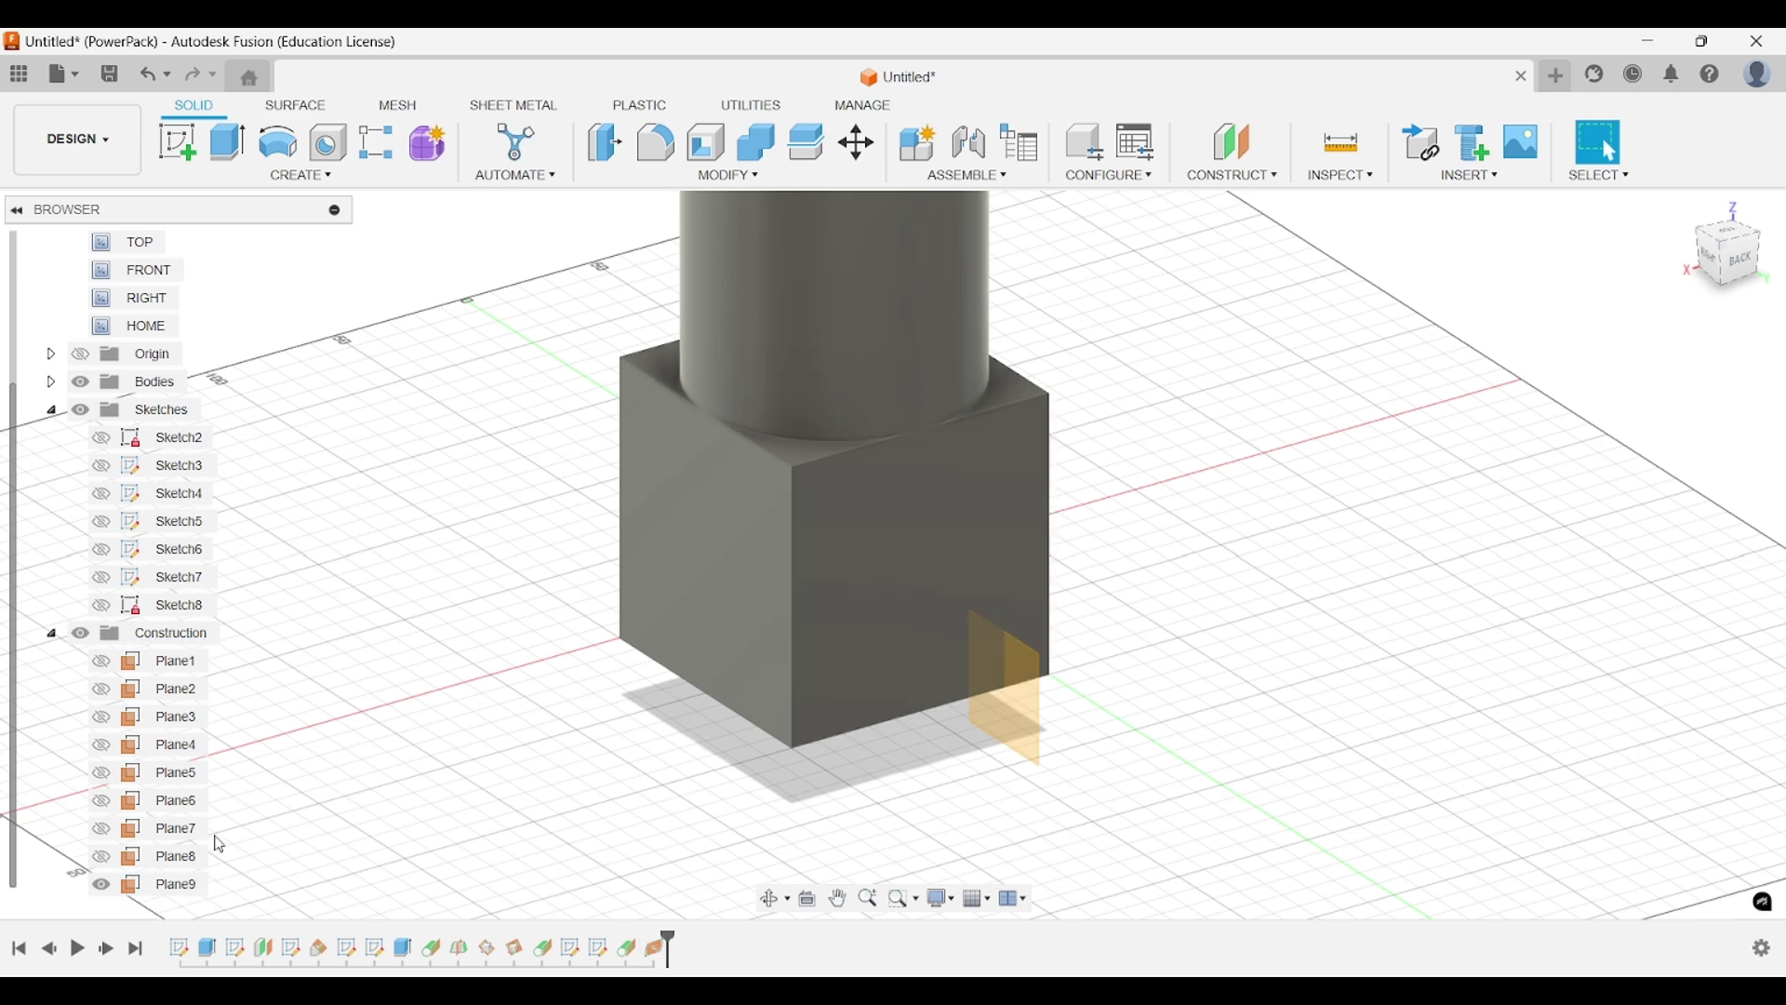
pyautogui.click(102, 885)
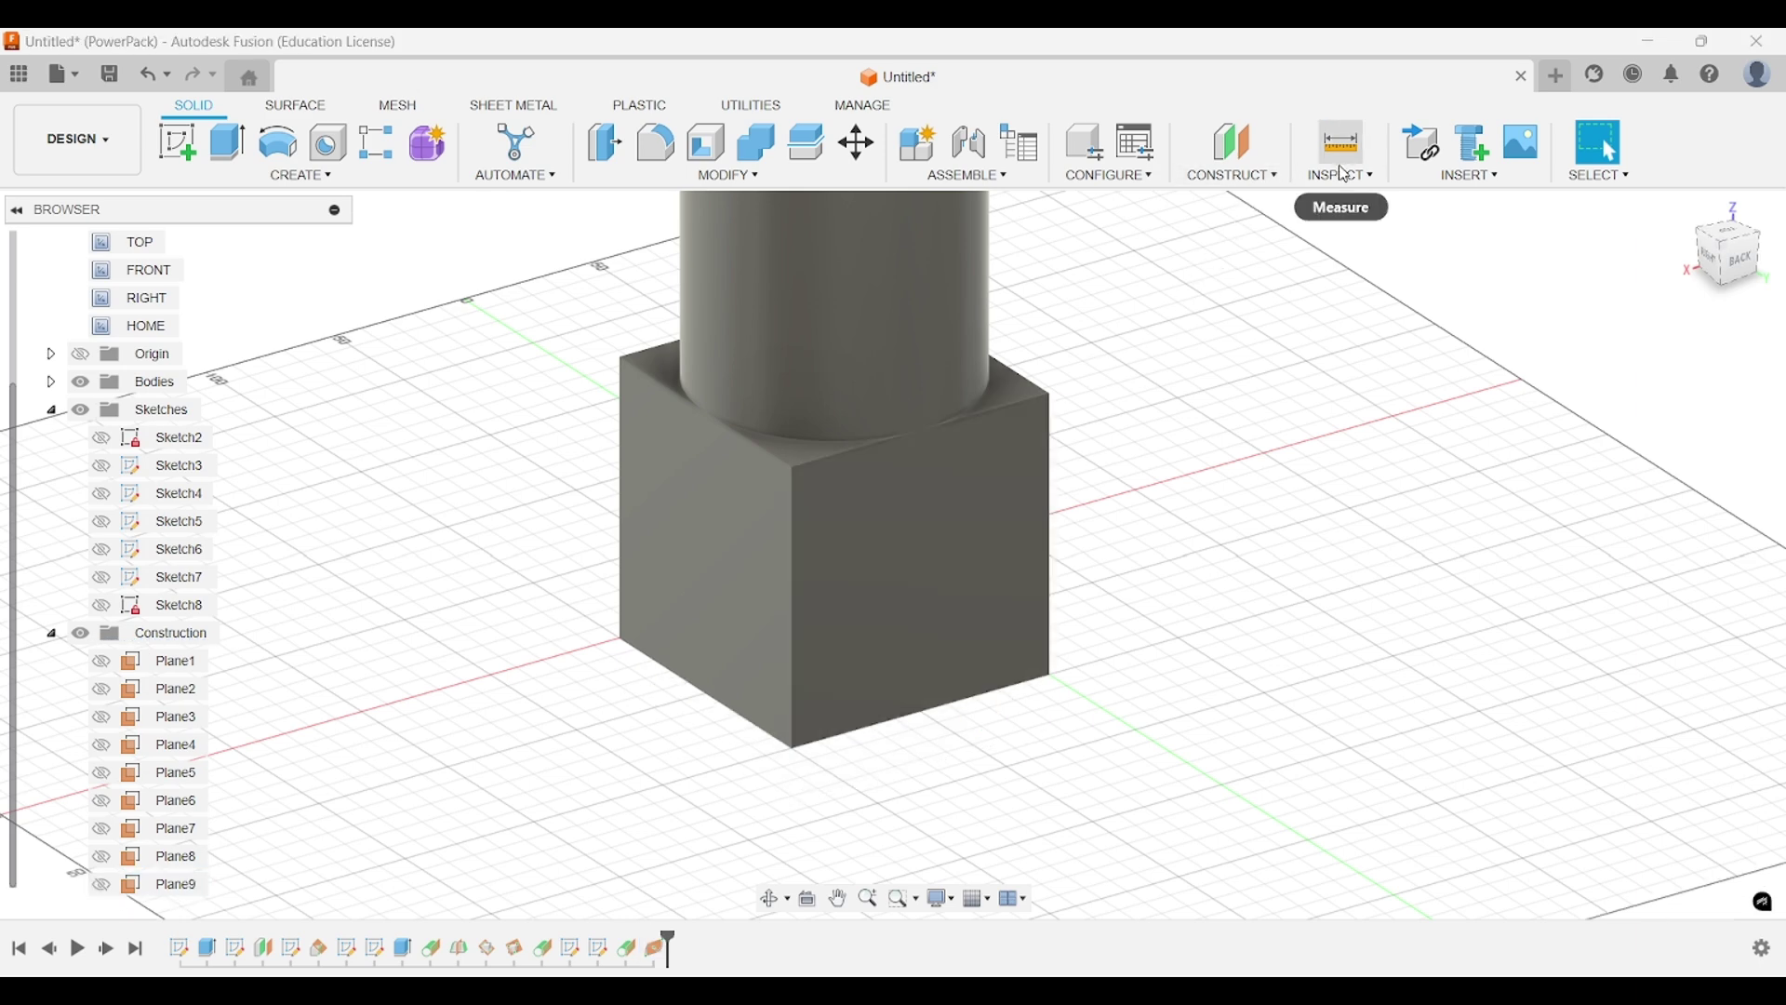
pyautogui.click(1236, 179)
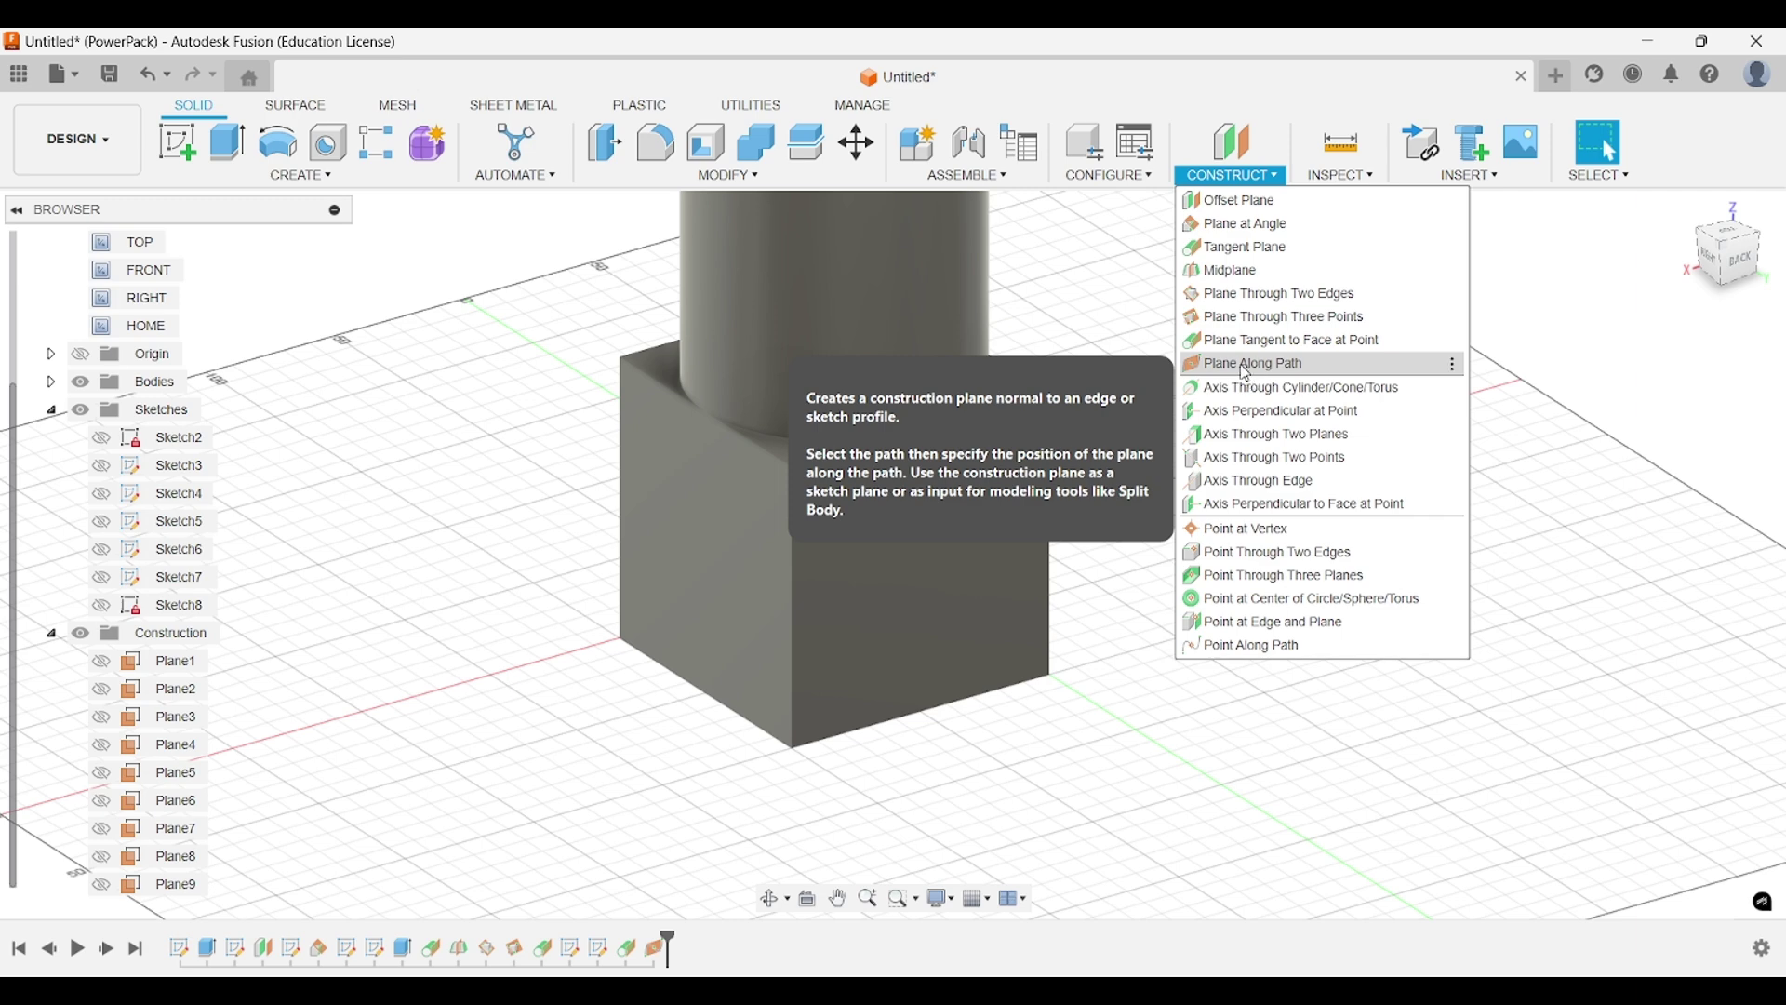
pyautogui.scroll(-2, 1086, 392)
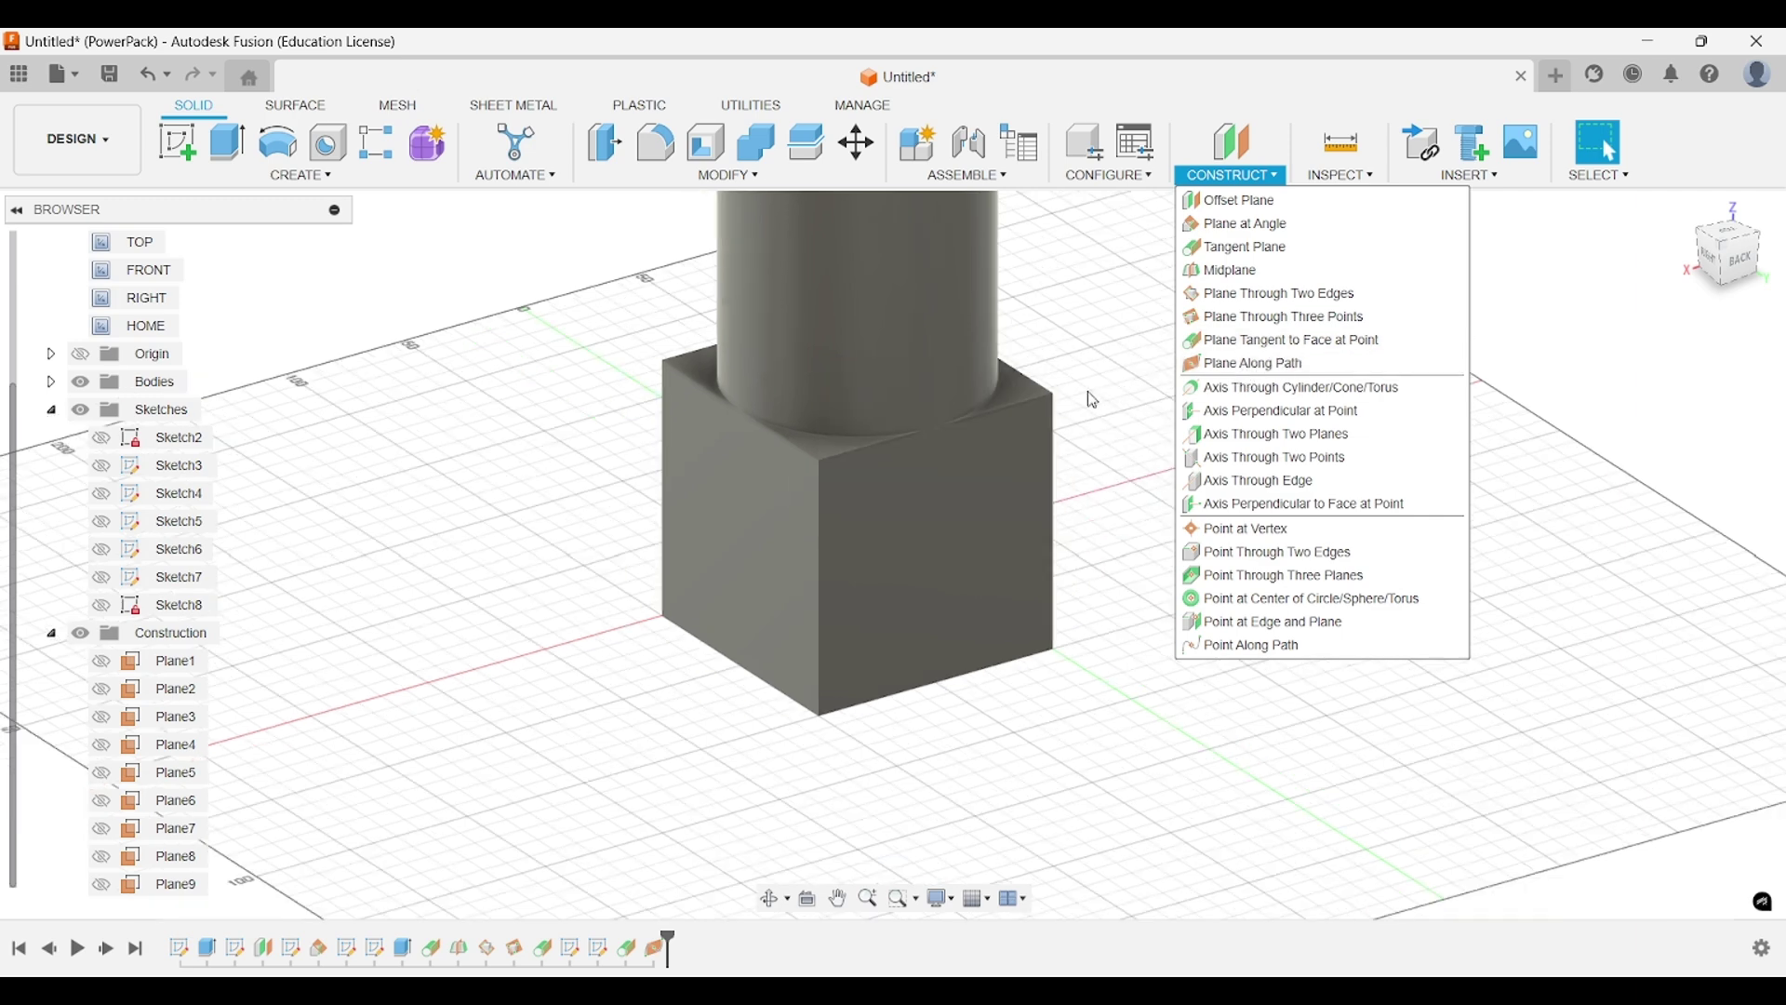
pyautogui.moveTo(1105, 333); pyautogui.dragTo(1152, 488, button='middle')
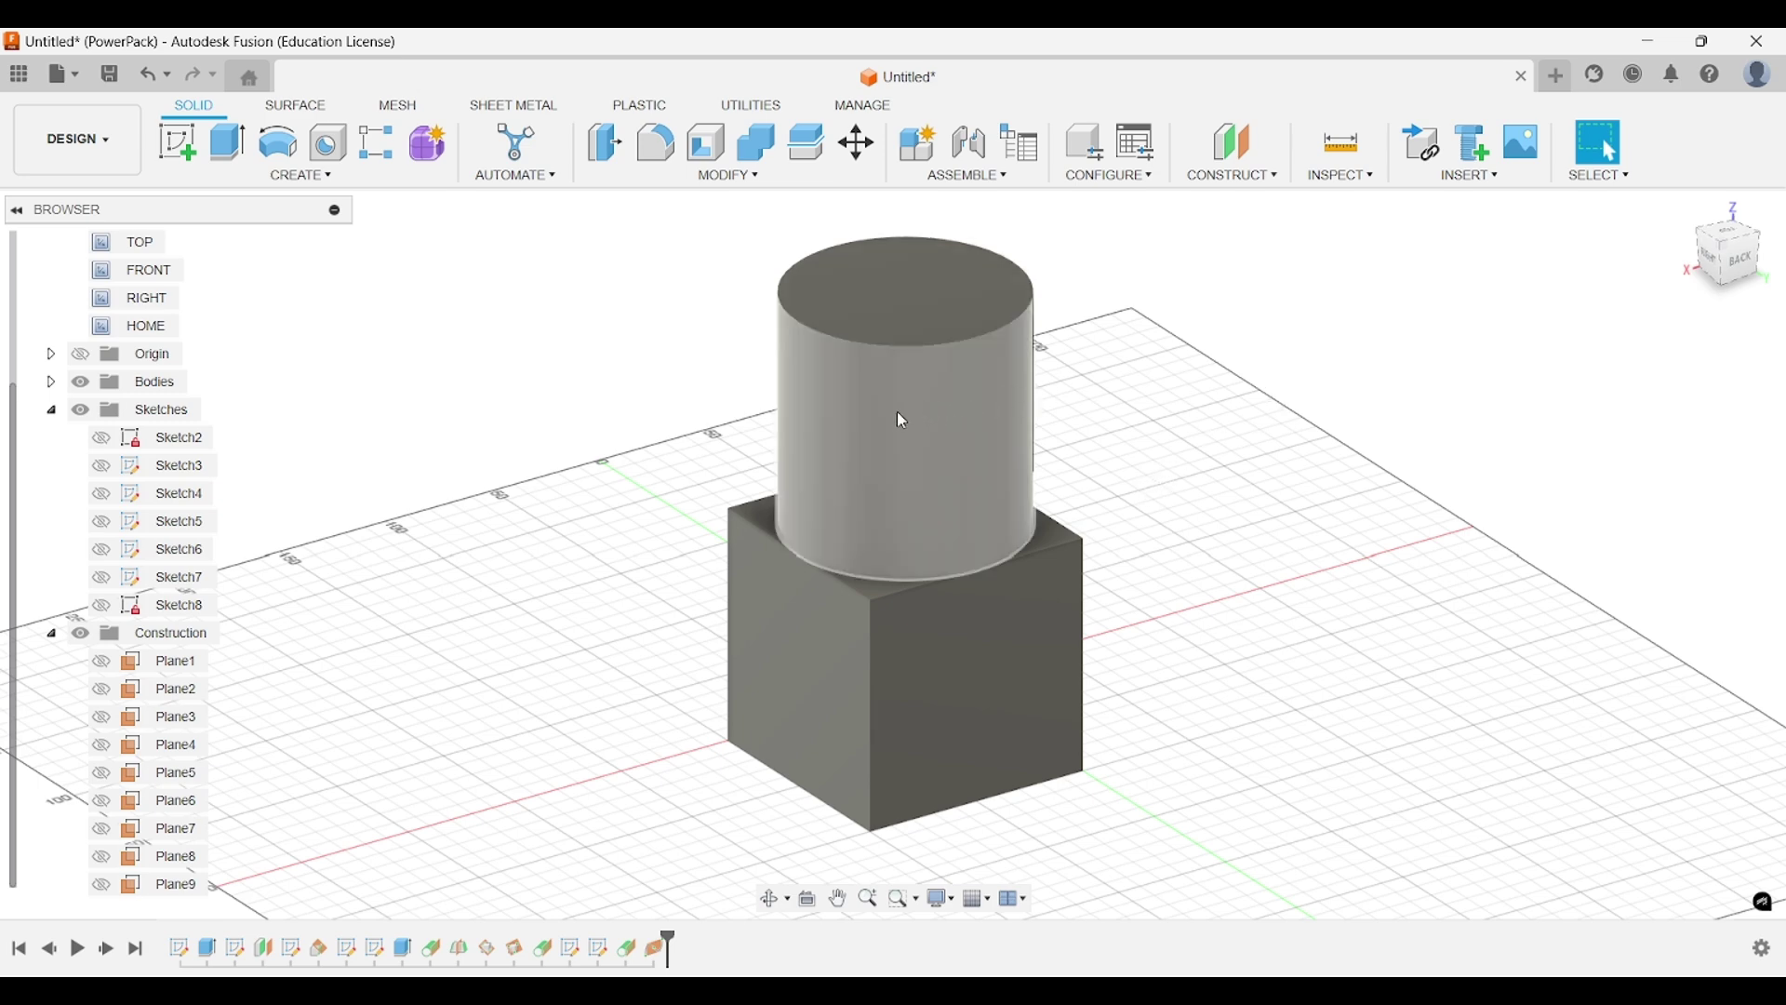
# Select the cylinder's curved side face and examine it in the Right view and in a tilted 3D view.
pyautogui.click(839, 453)
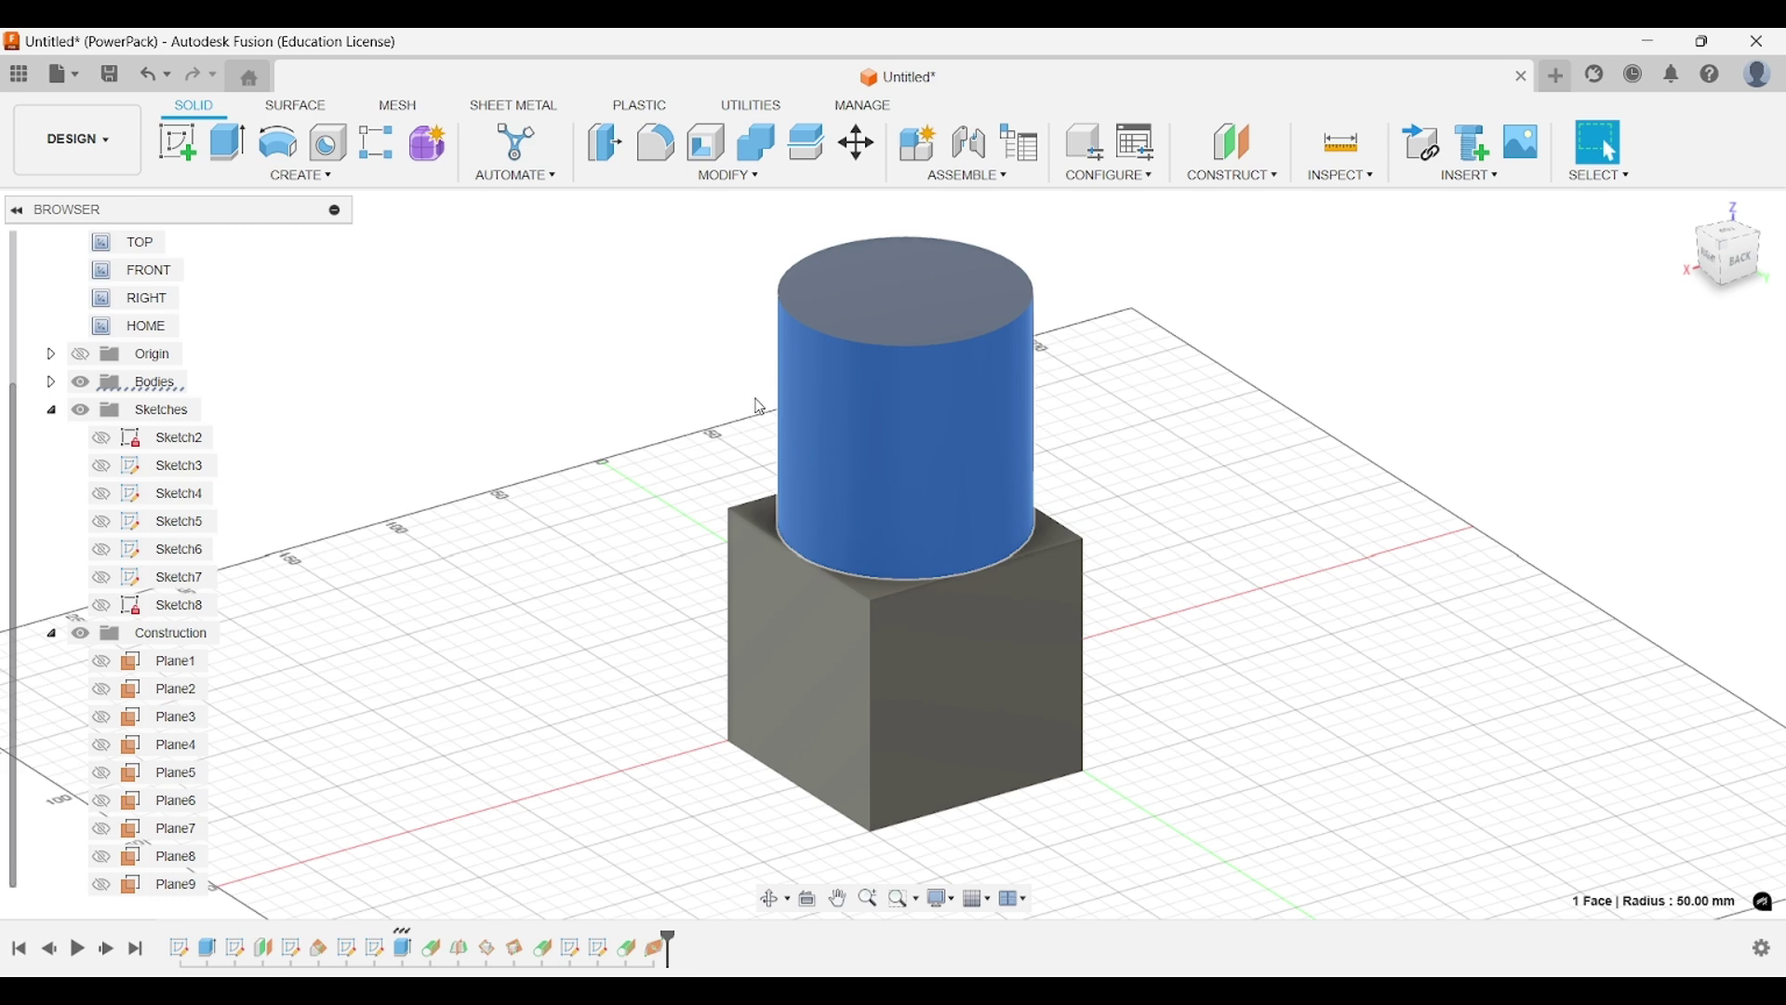
pyautogui.click(1120, 355)
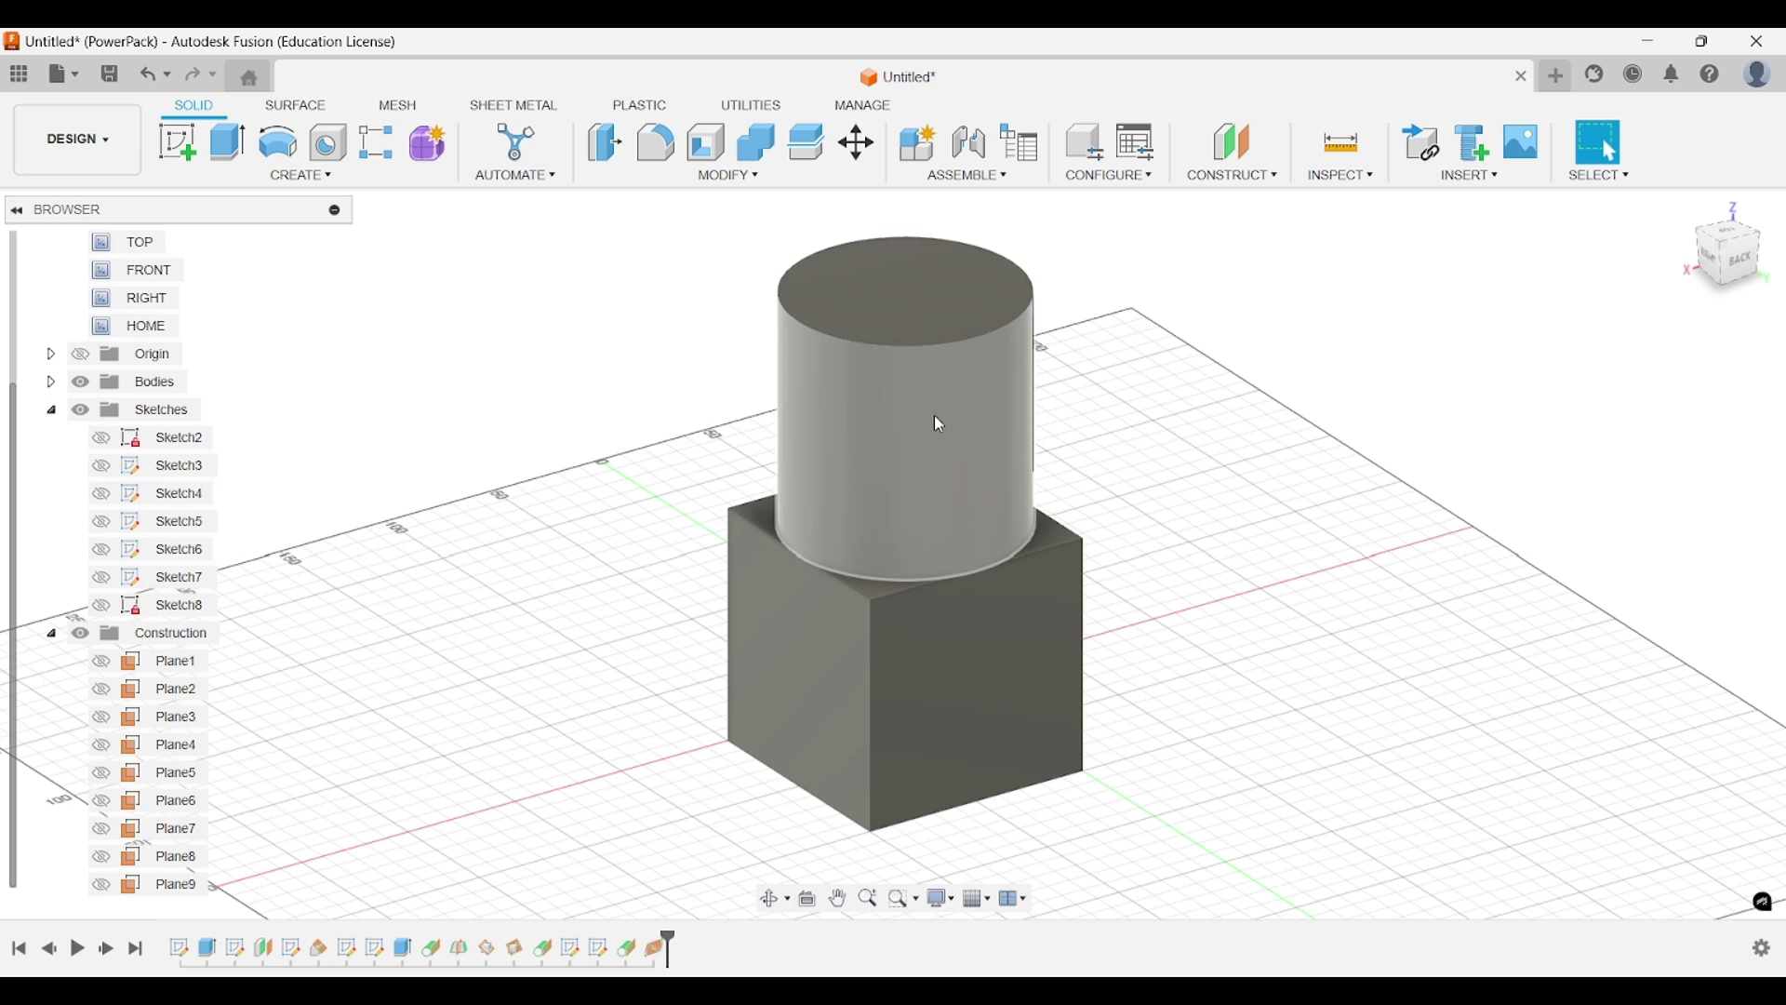
pyautogui.click(945, 444)
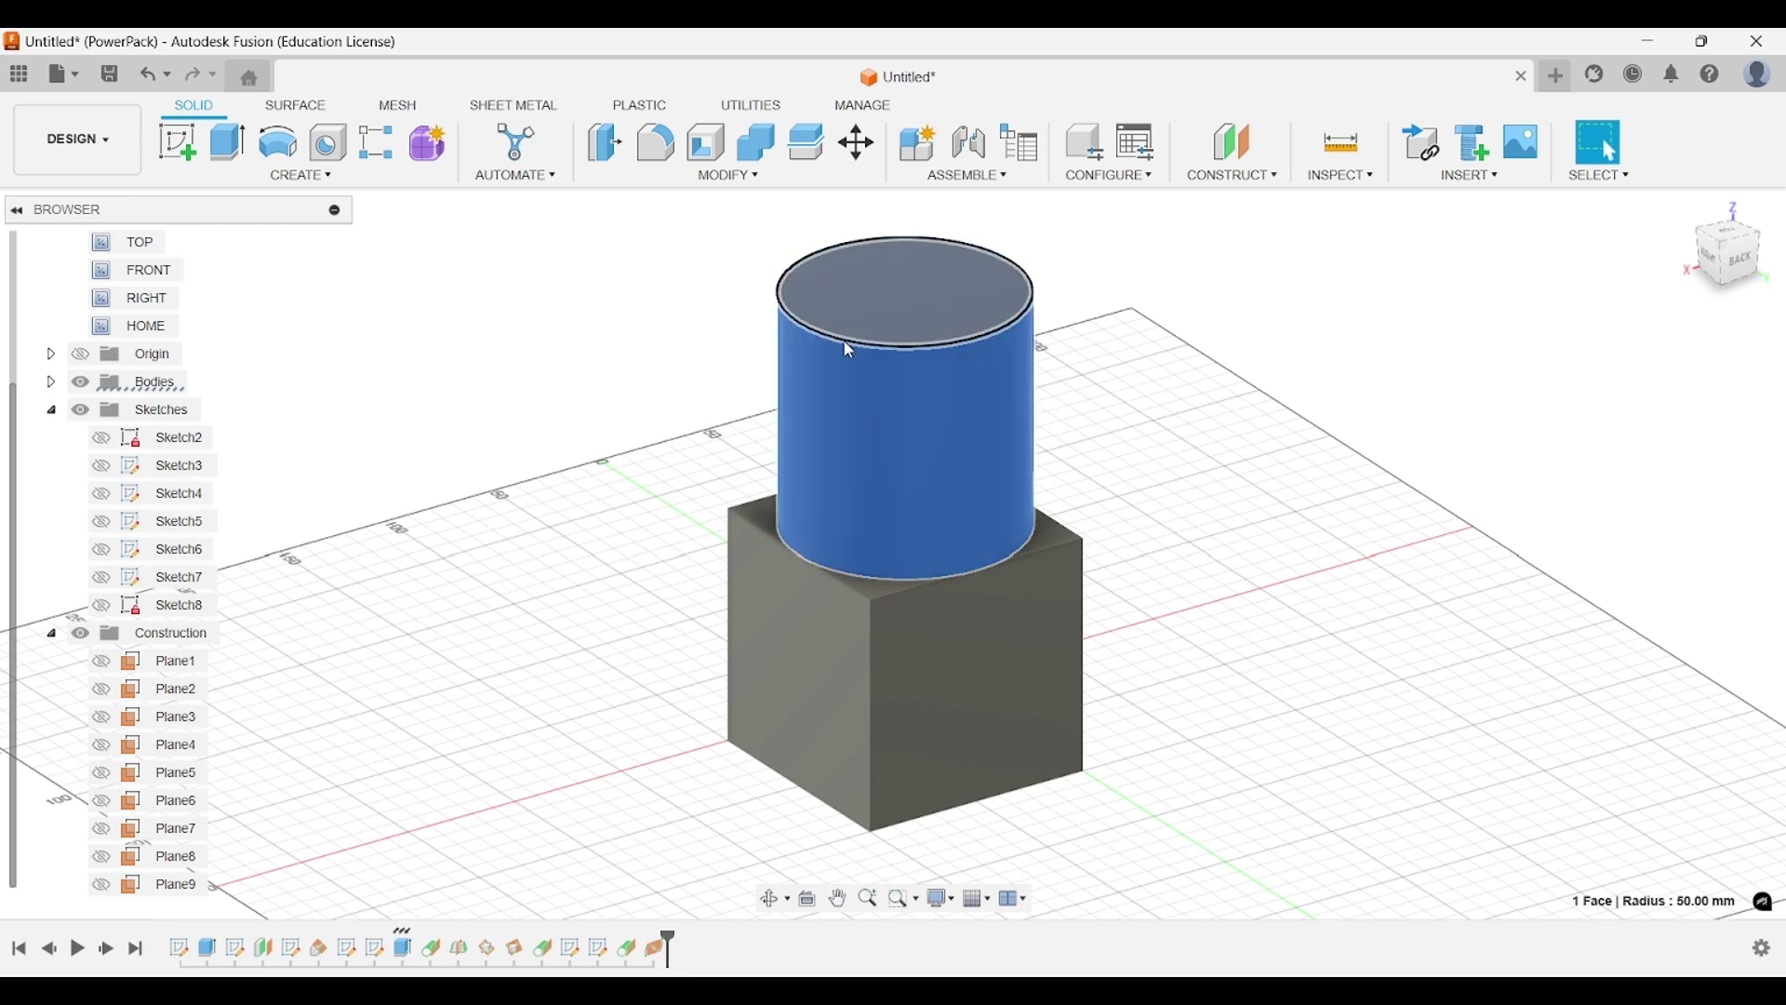
pyautogui.click(1708, 254)
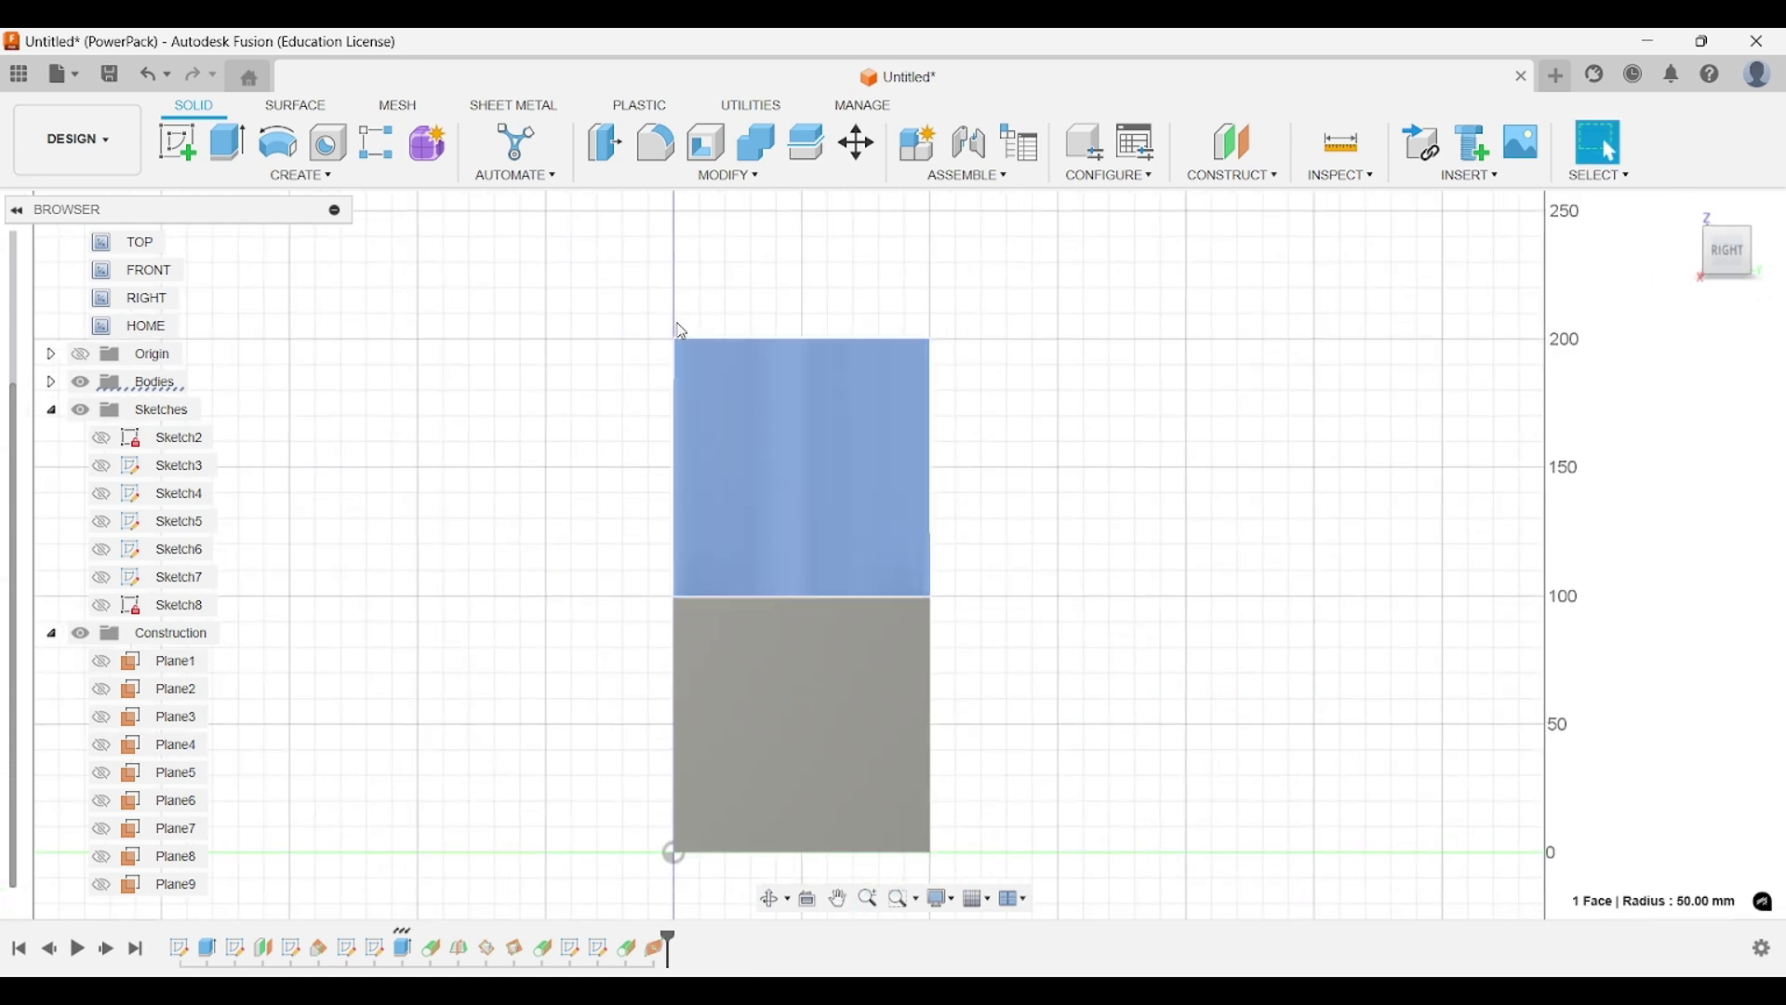
pyautogui.scroll(1, 676, 400)
pyautogui.scroll(-2, 688, 335)
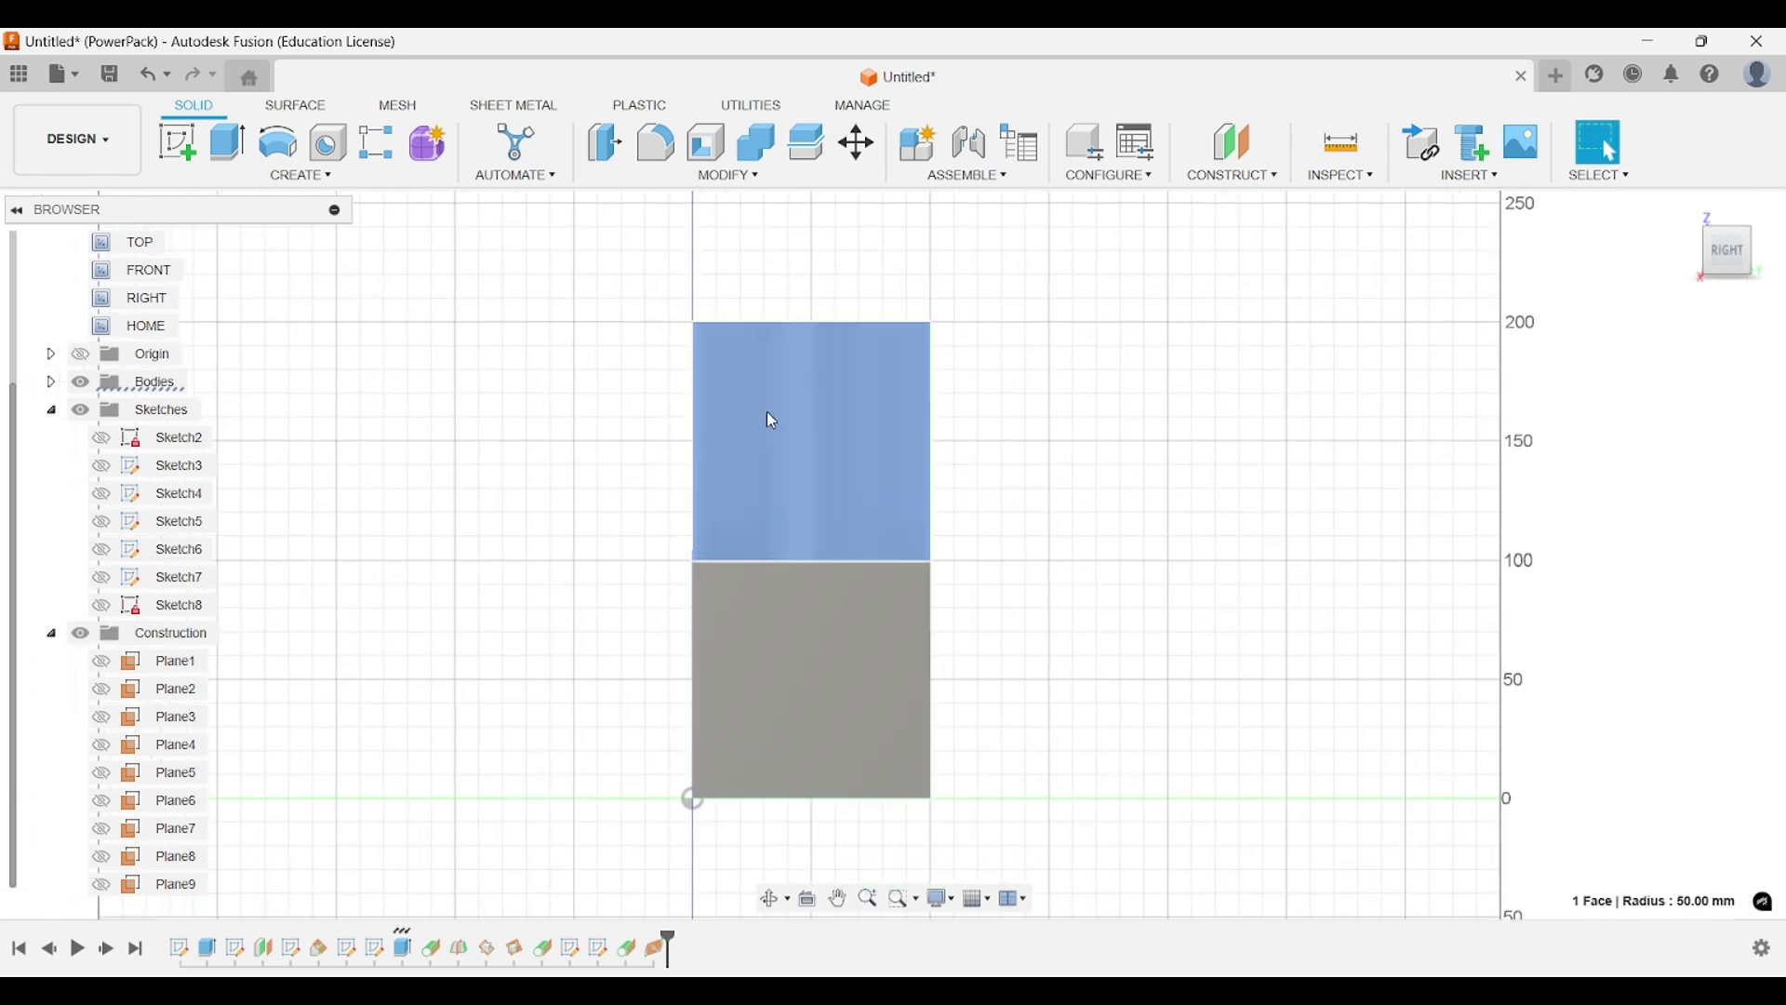
pyautogui.keyDown('shift'); pyautogui.moveTo(1061, 443); pyautogui.dragTo(1001, 526, button='middle'); pyautogui.keyUp('shift')
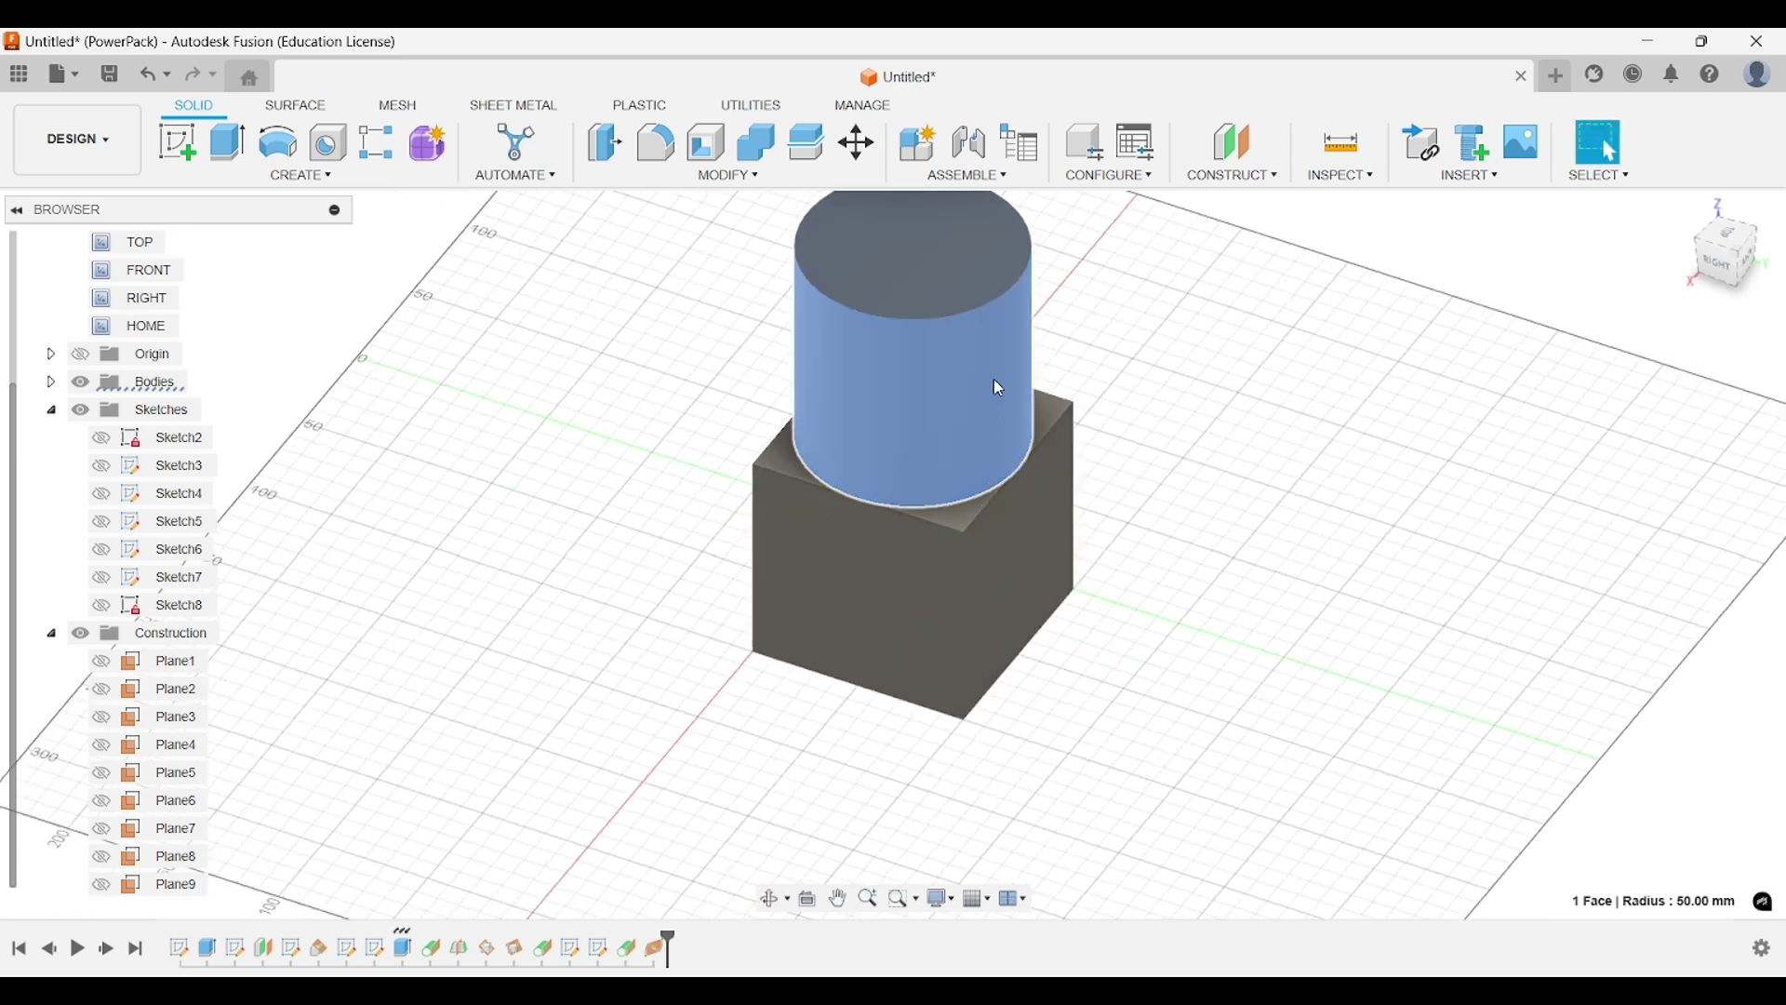
pyautogui.moveTo(1038, 281); pyautogui.dragTo(1002, 357, button='middle')
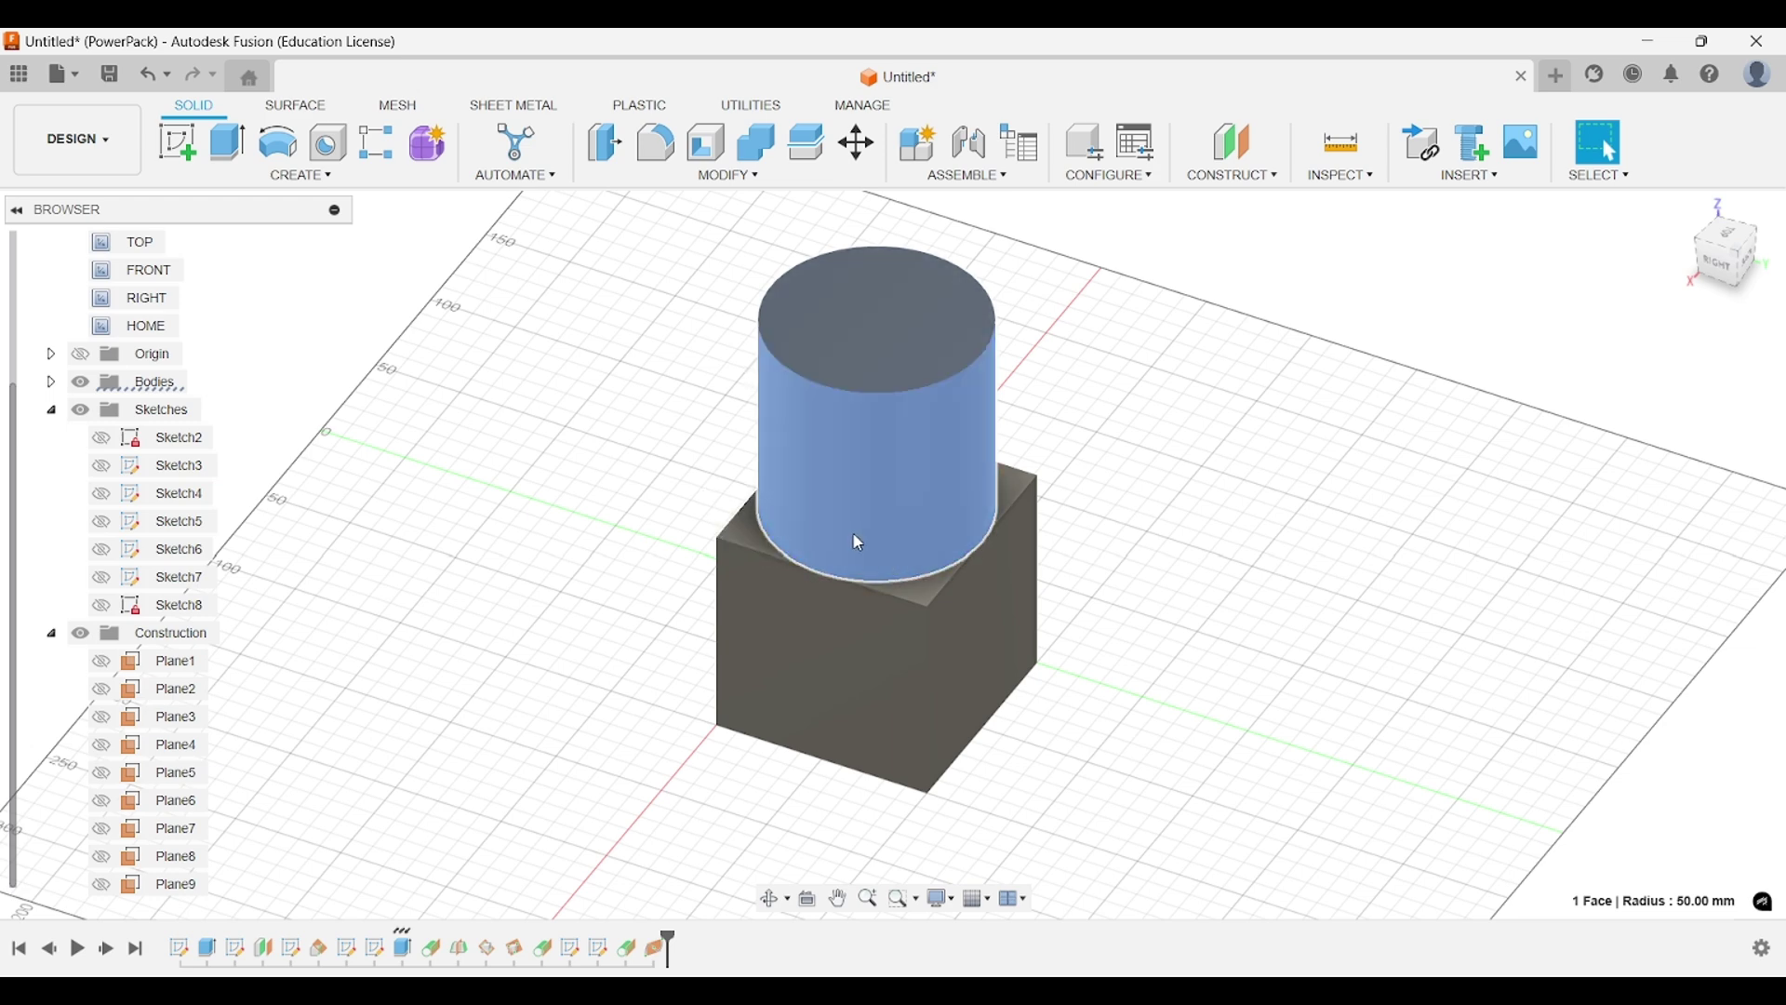
# Try to start a sketch on the cylinder's curved side face.
pyautogui.click(177, 142)
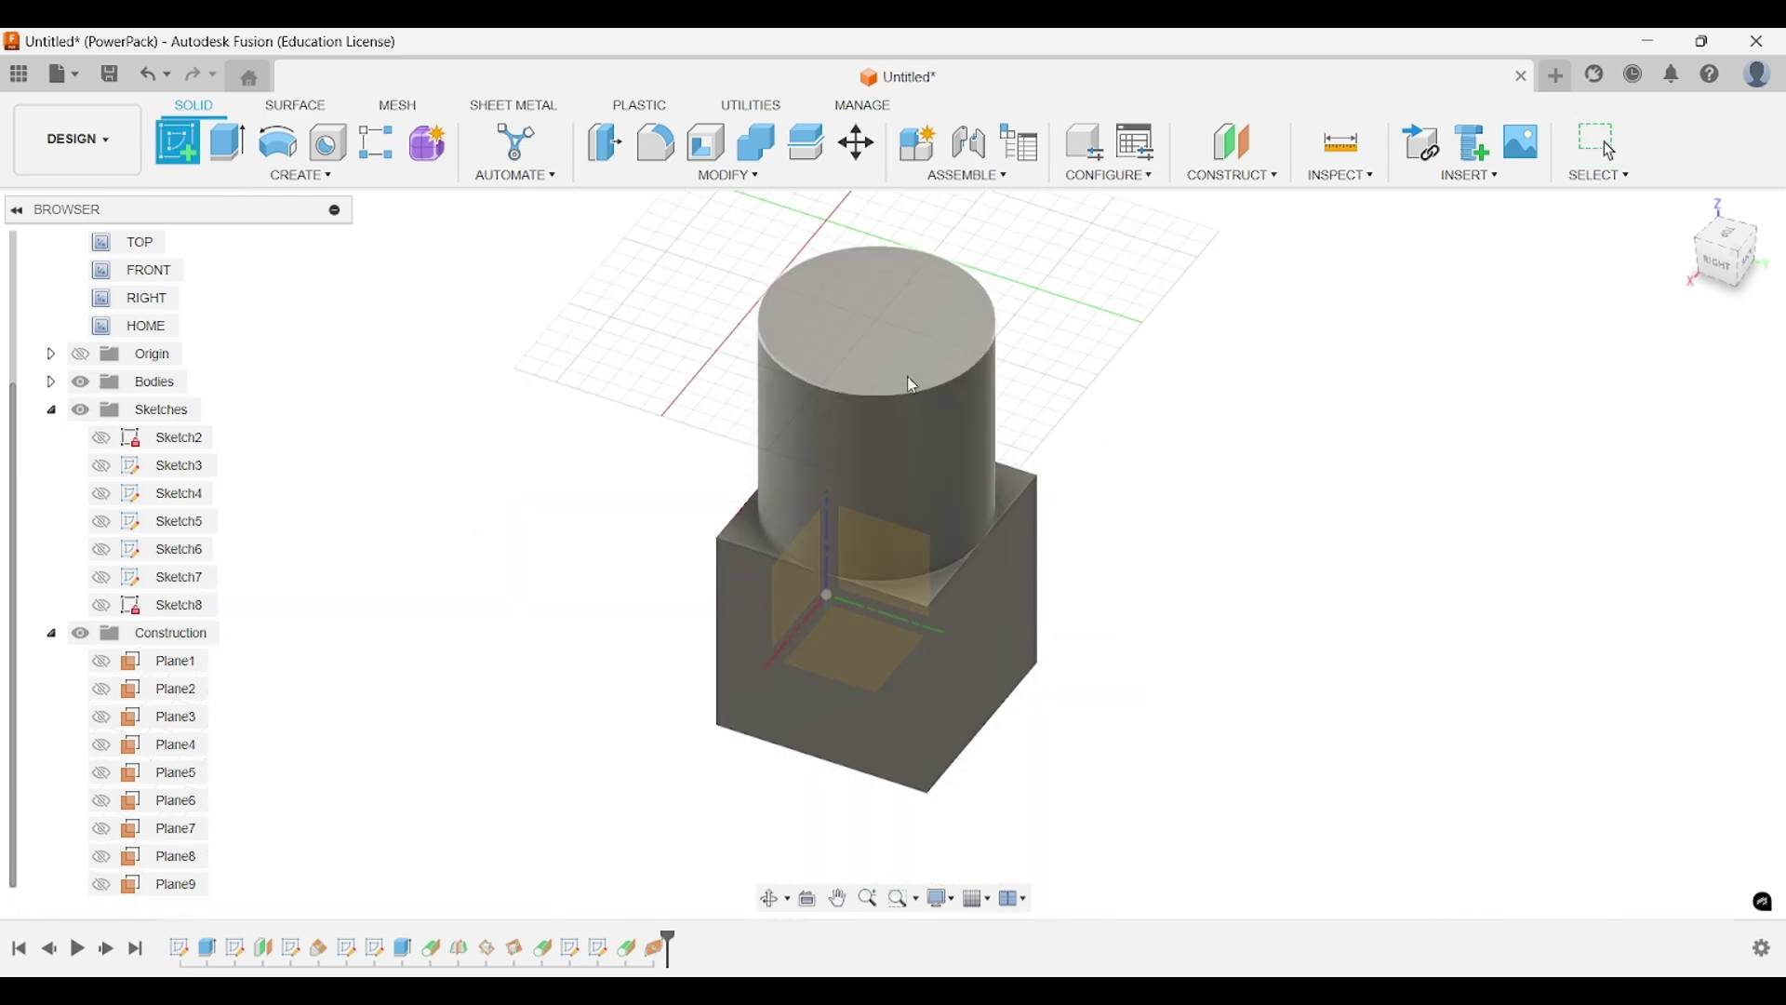
pyautogui.click(956, 394)
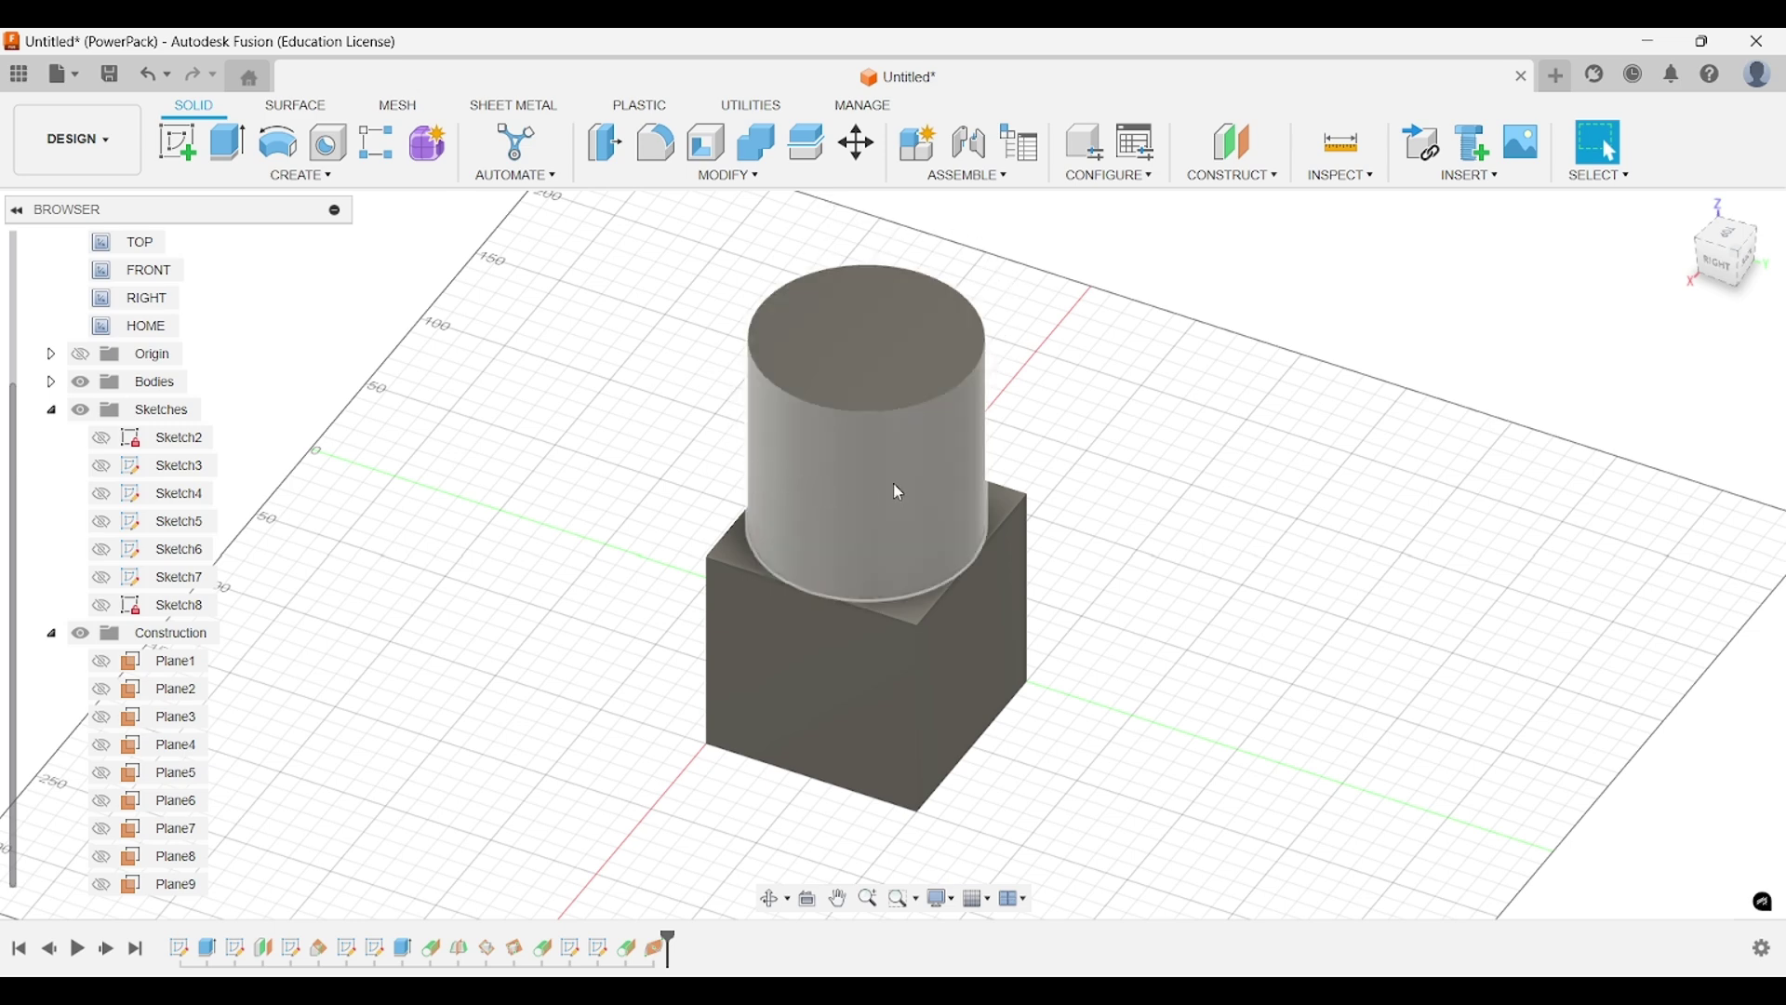
pyautogui.click(728, 177)
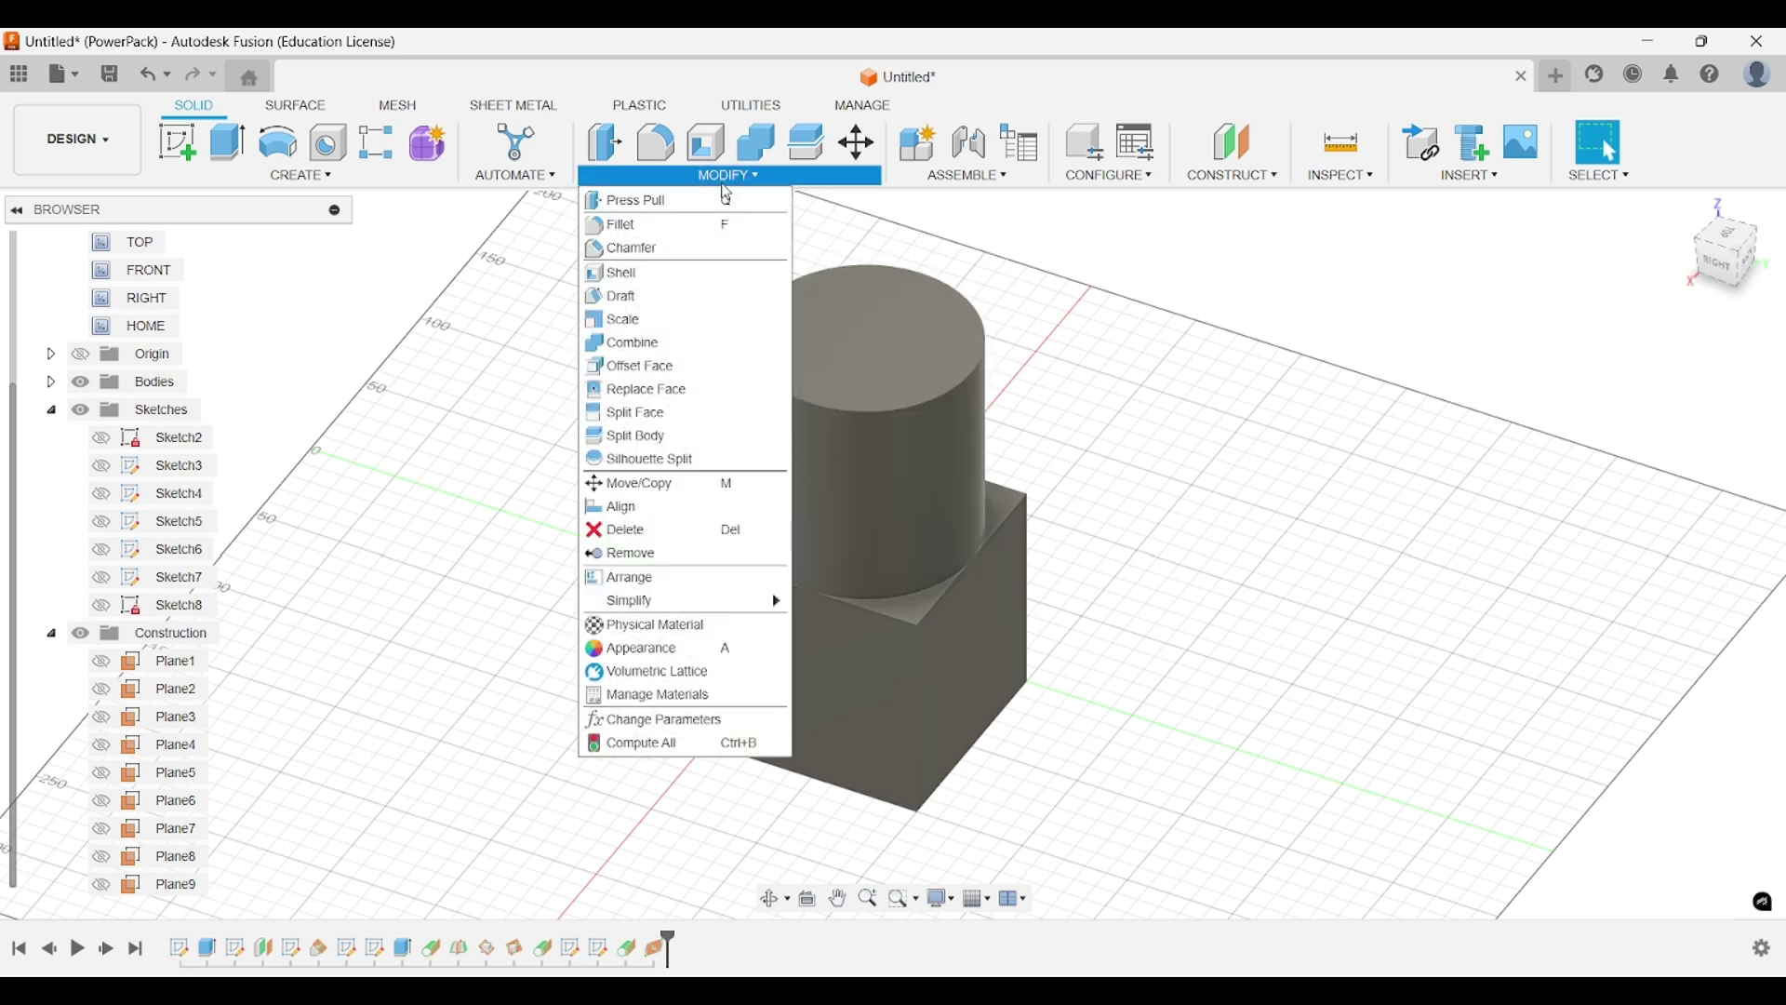
pyautogui.click(1010, 176)
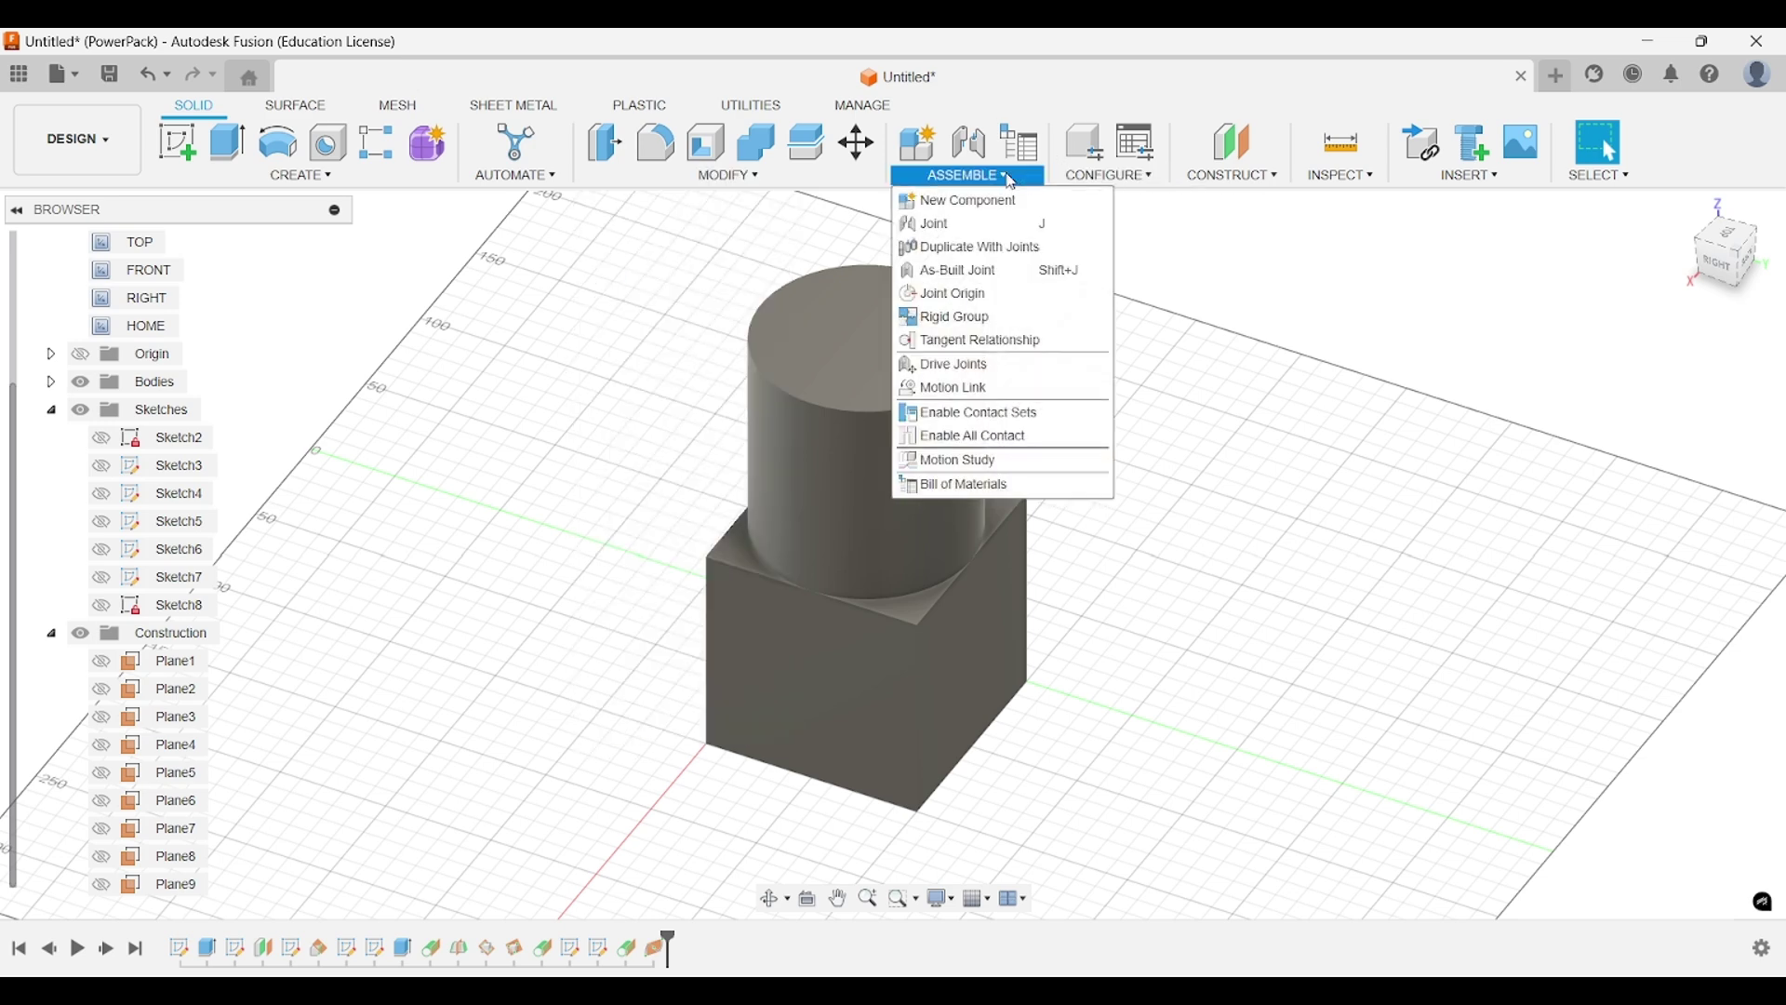
pyautogui.click(356, 177)
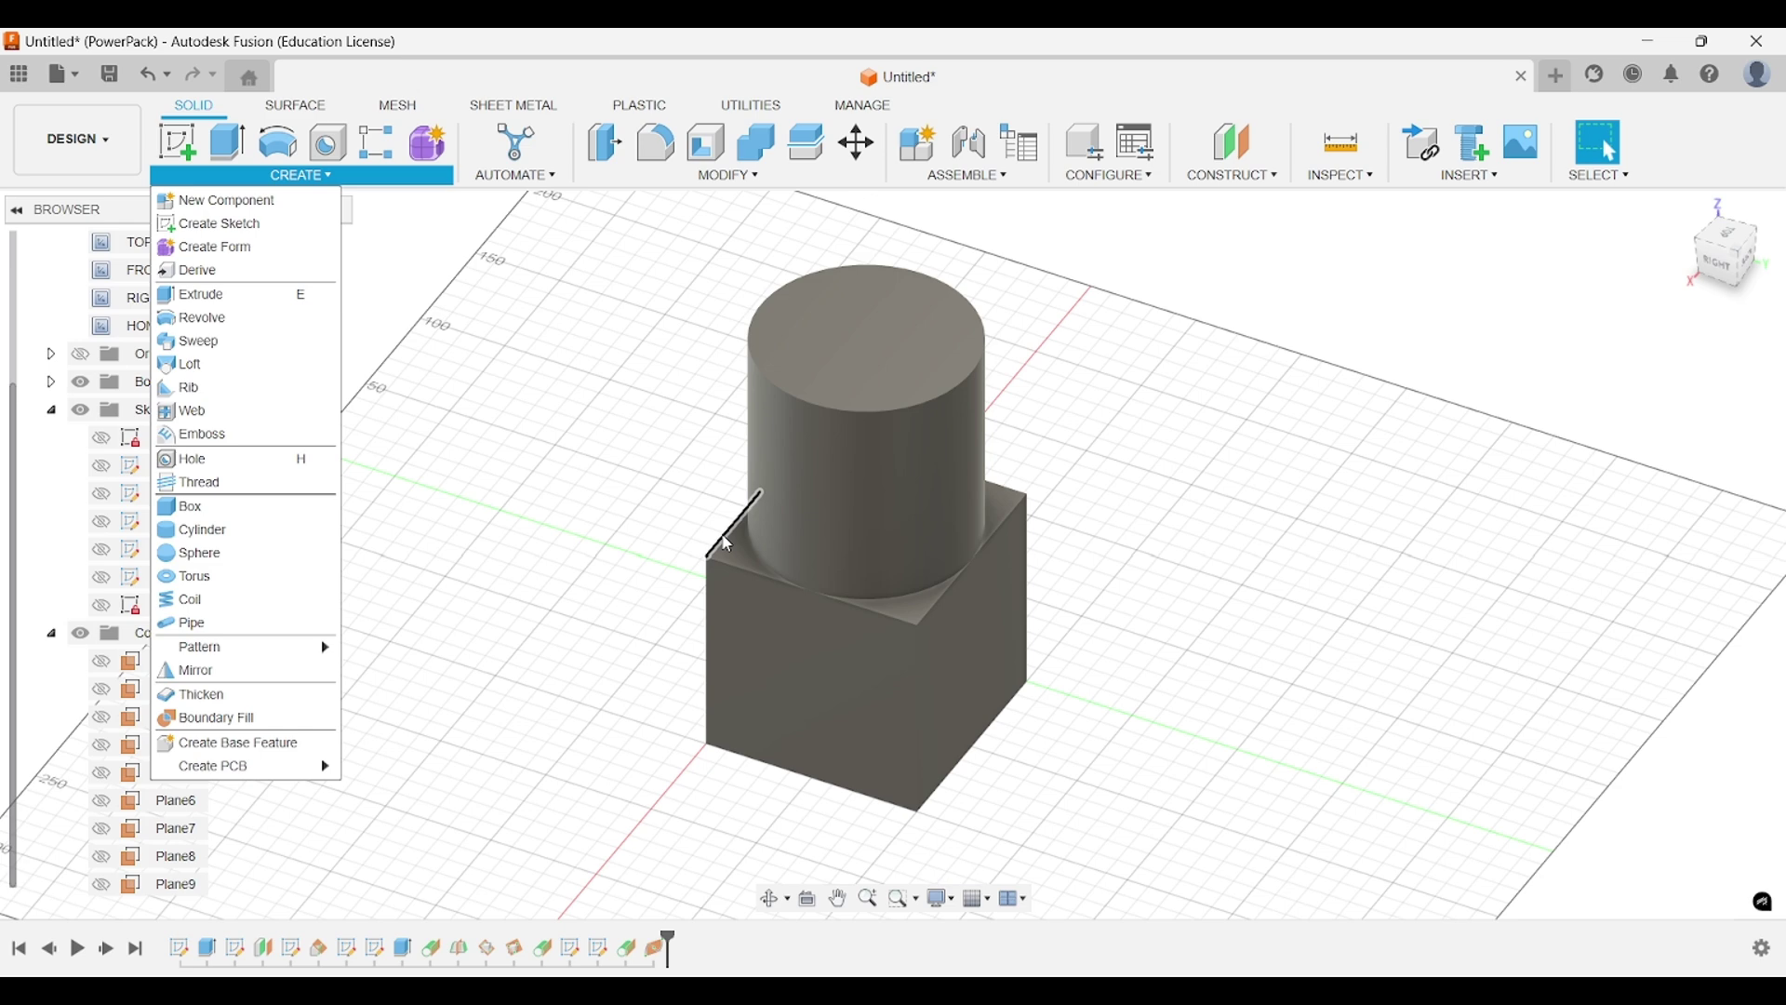
pyautogui.moveTo(1188, 403); pyautogui.dragTo(1236, 459, button='middle')
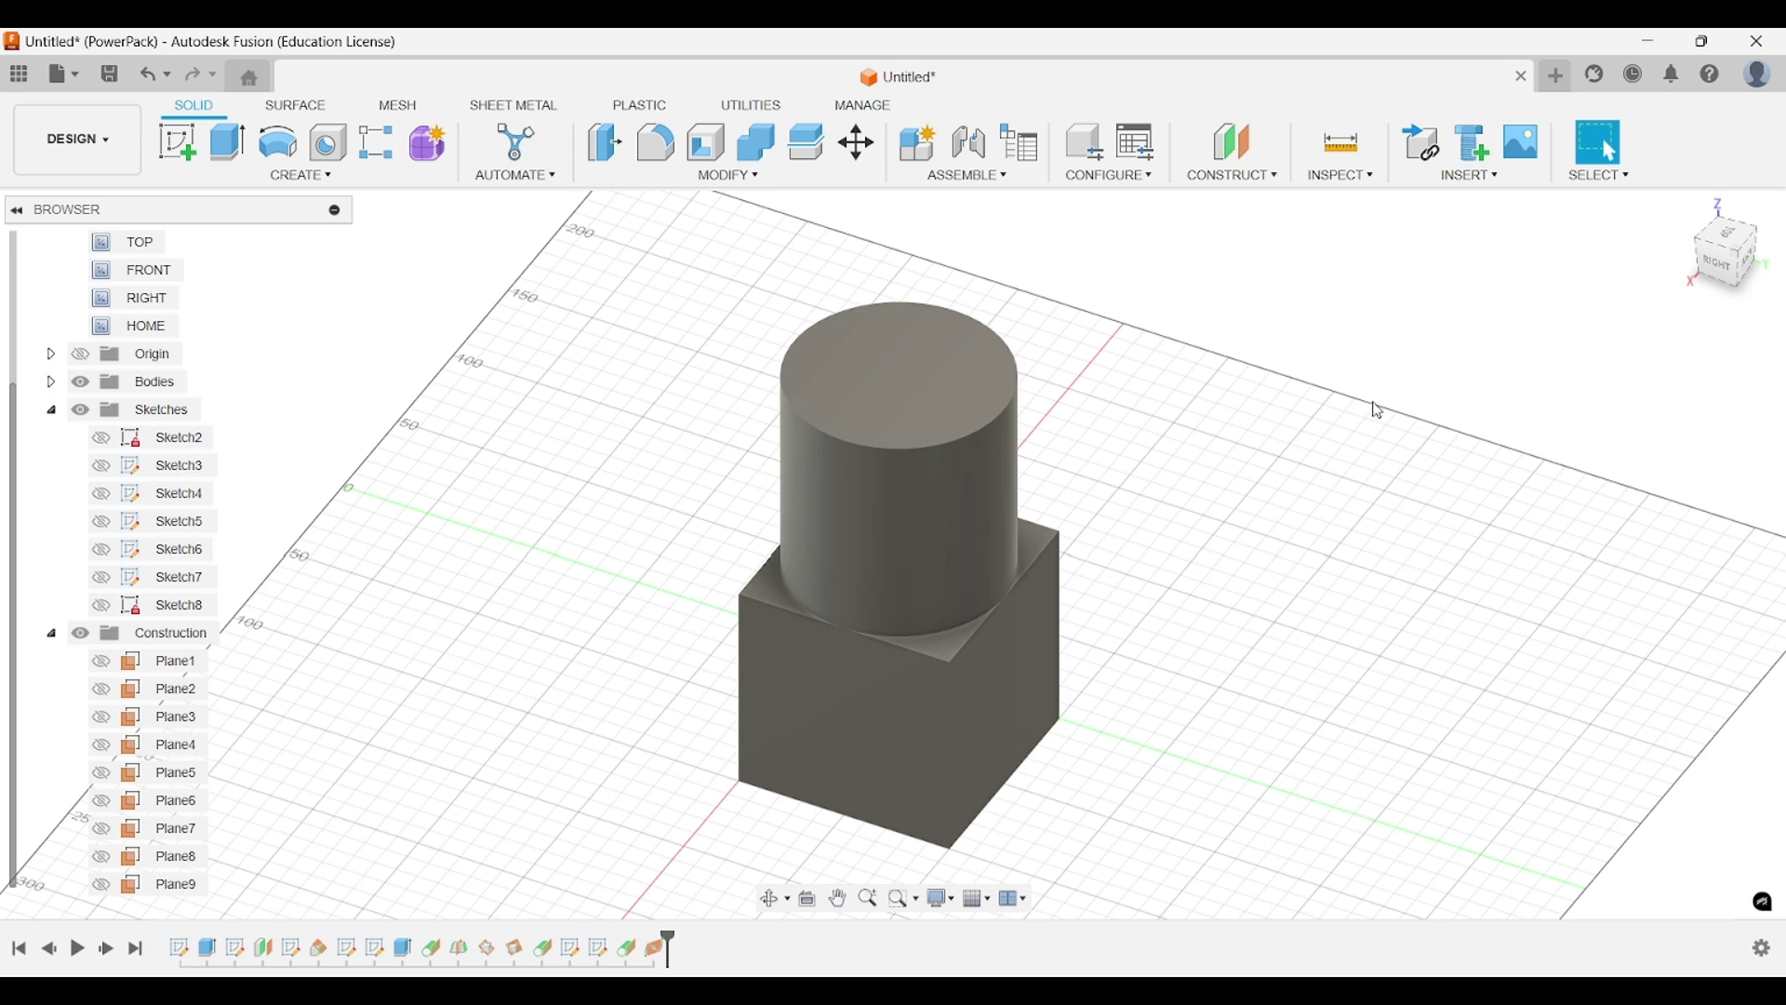
pyautogui.moveTo(1375, 407); pyautogui.dragTo(1336, 391, button='middle')
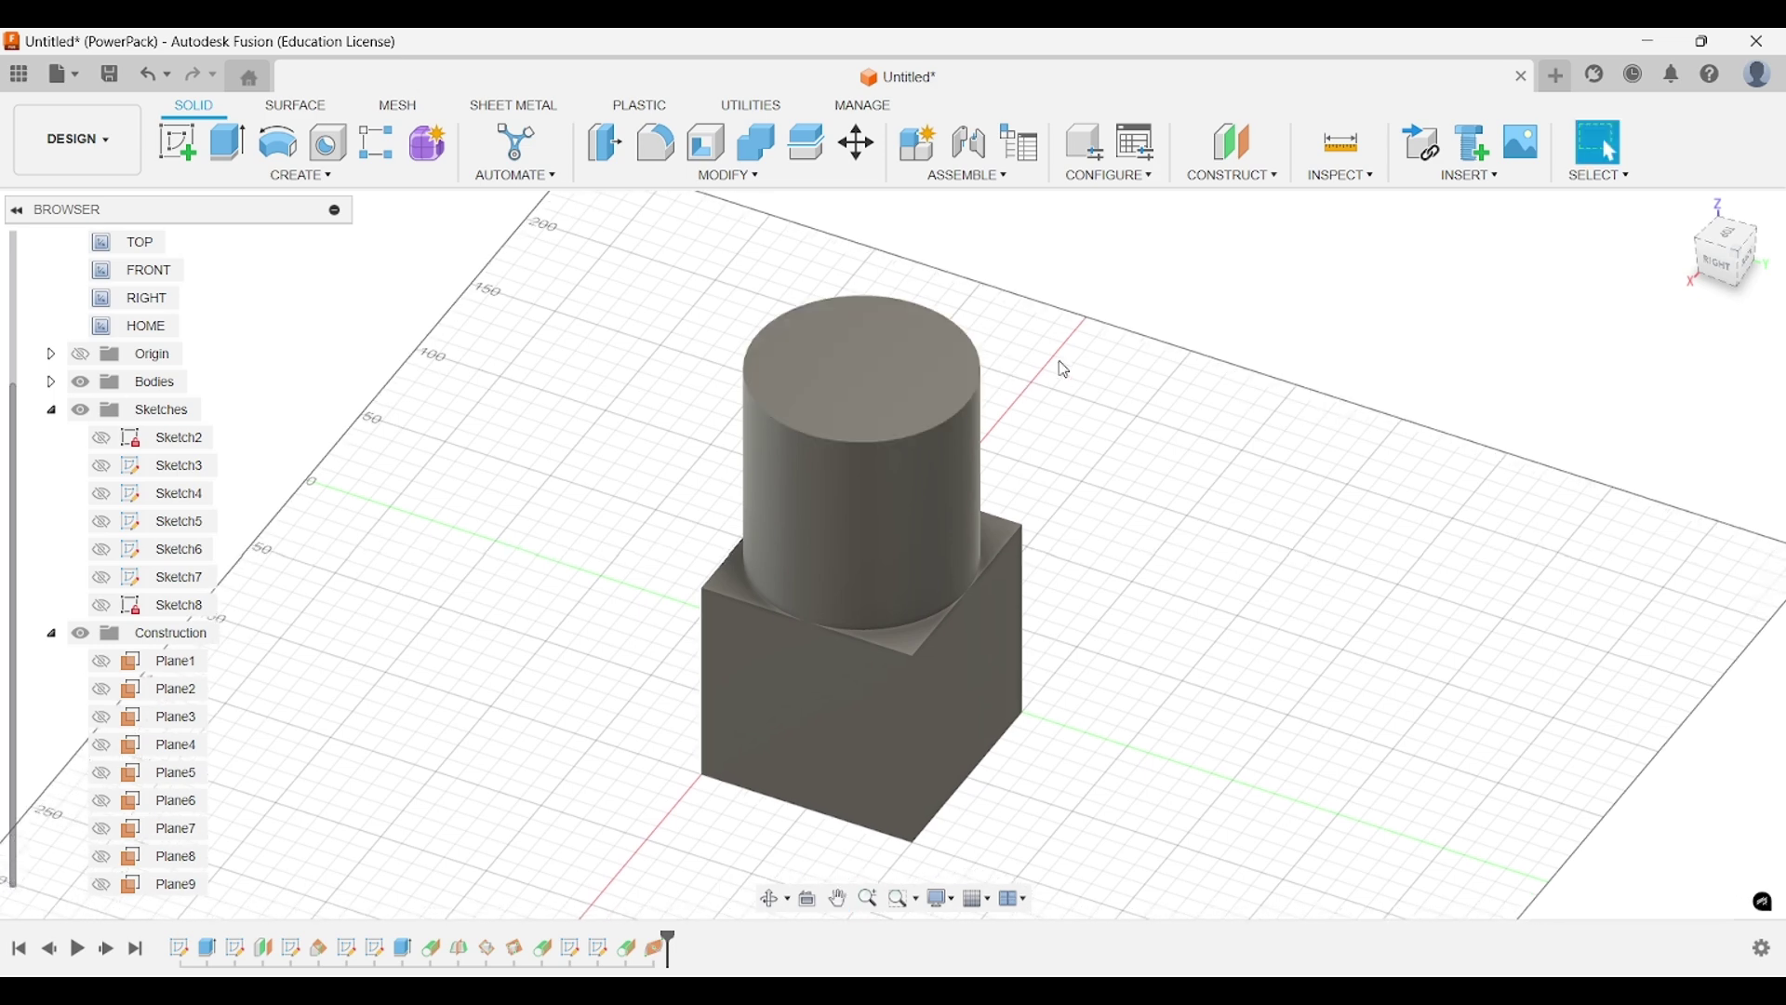
pyautogui.moveTo(1098, 377)
pyautogui.mouseDown(button='middle')
pyautogui.moveTo(1160, 387)
pyautogui.moveTo(1086, 403)
pyautogui.mouseUp(button='middle')
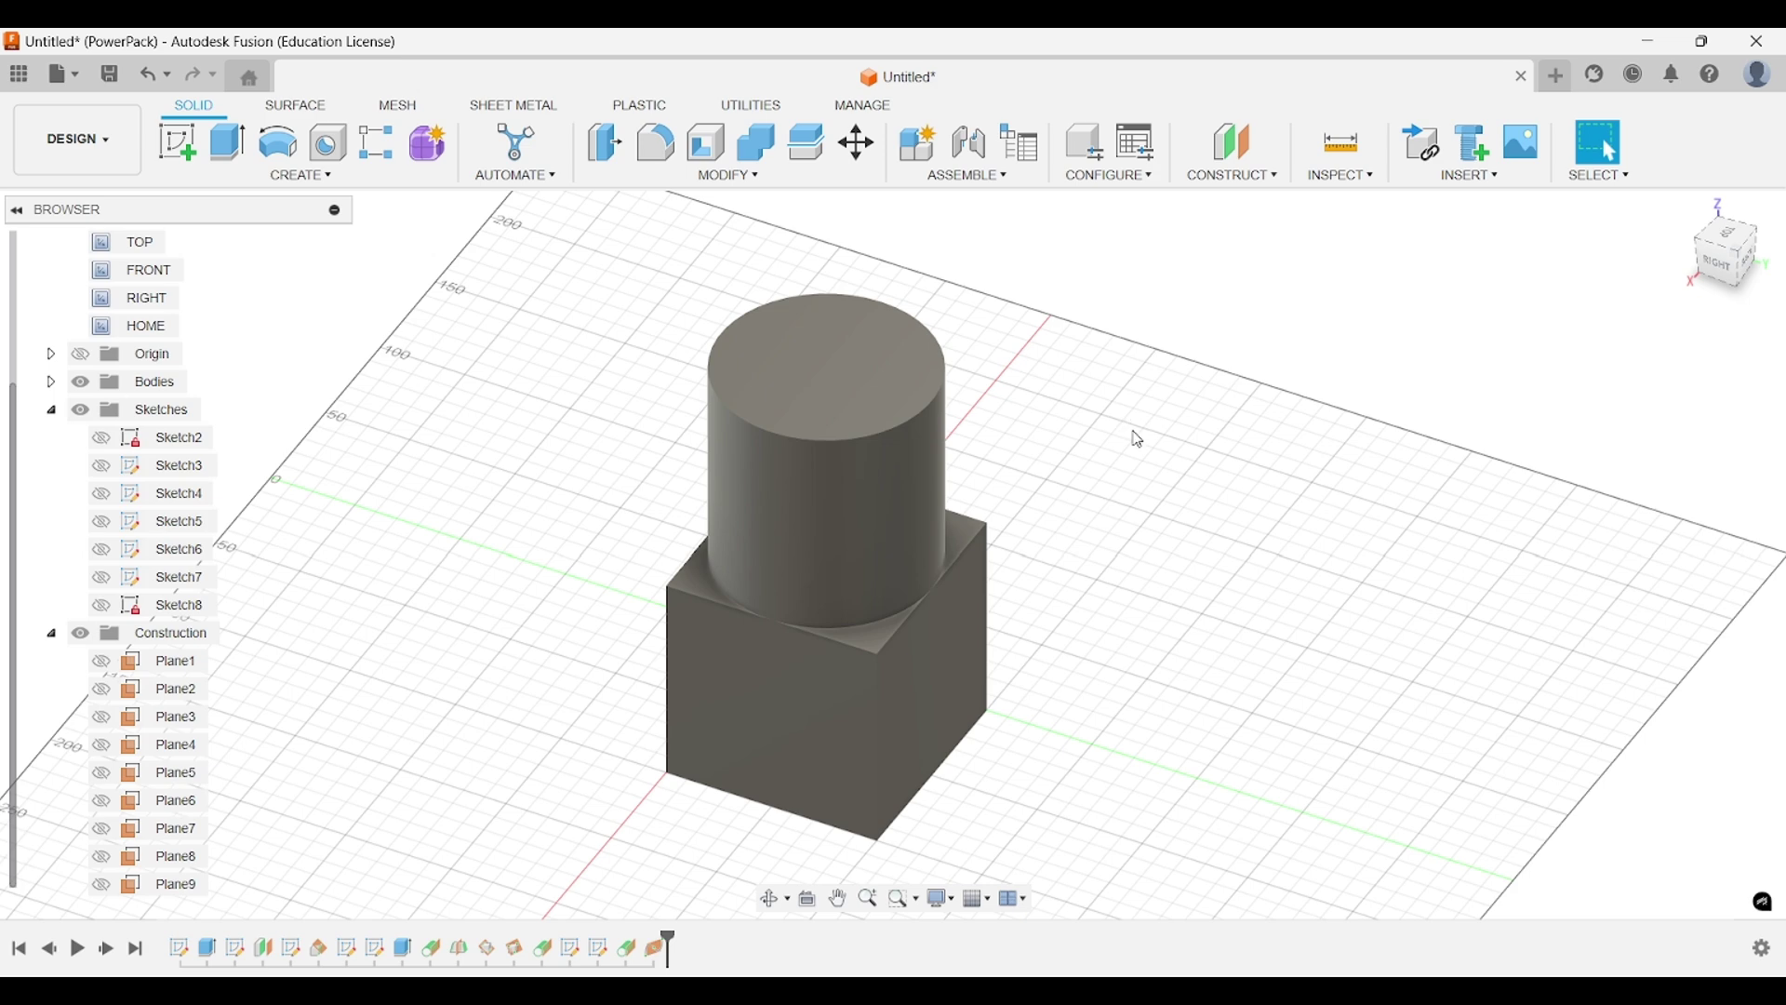
pyautogui.moveTo(1132, 438); pyautogui.dragTo(1236, 470, button='middle')
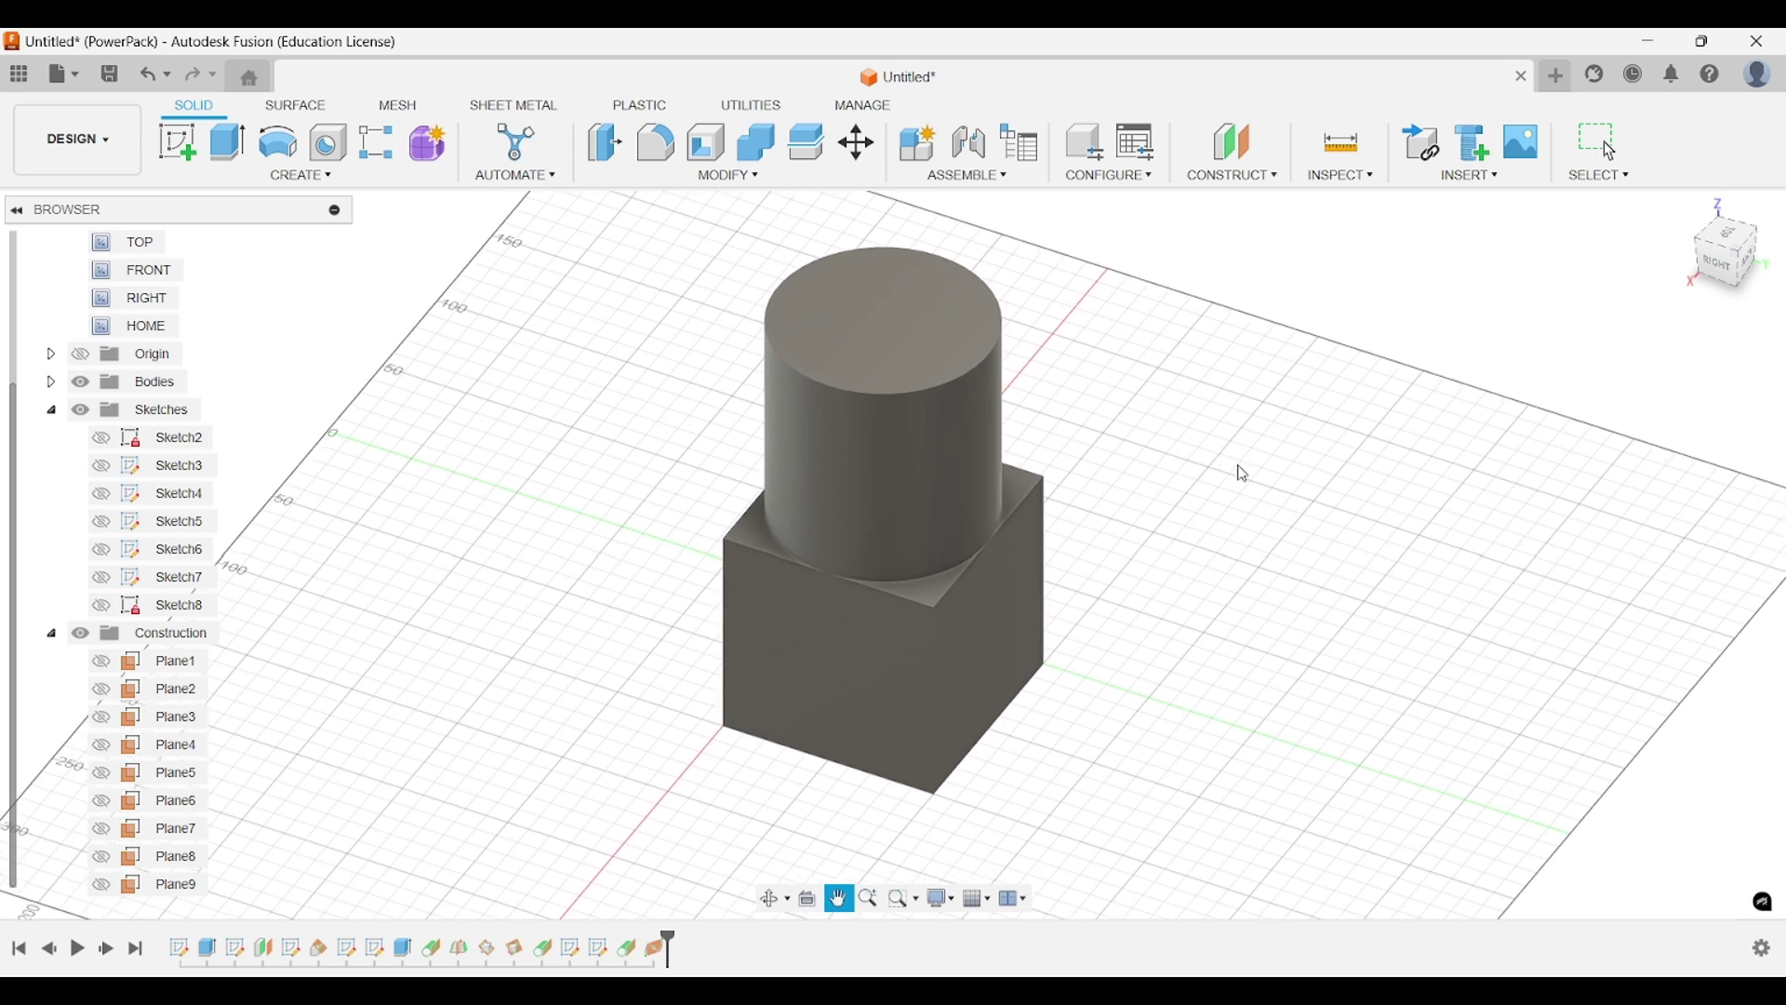